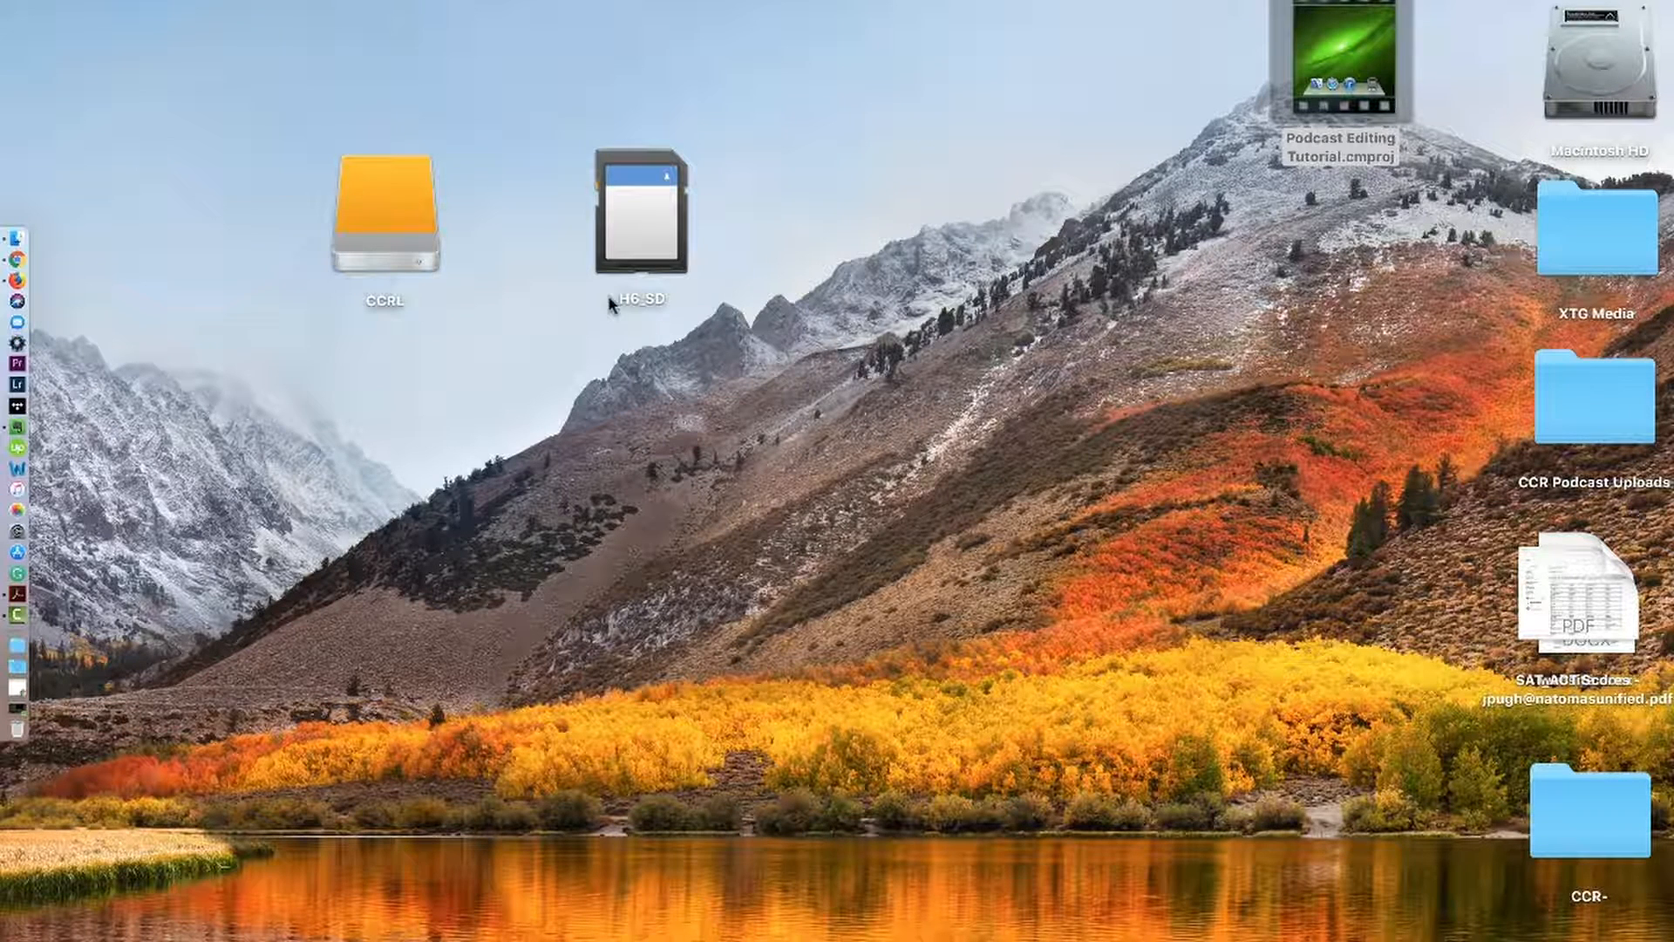
- Open the H6_SD card and browse to the ZOOM0064 recording folder inside FOLDER01
click(646, 235)
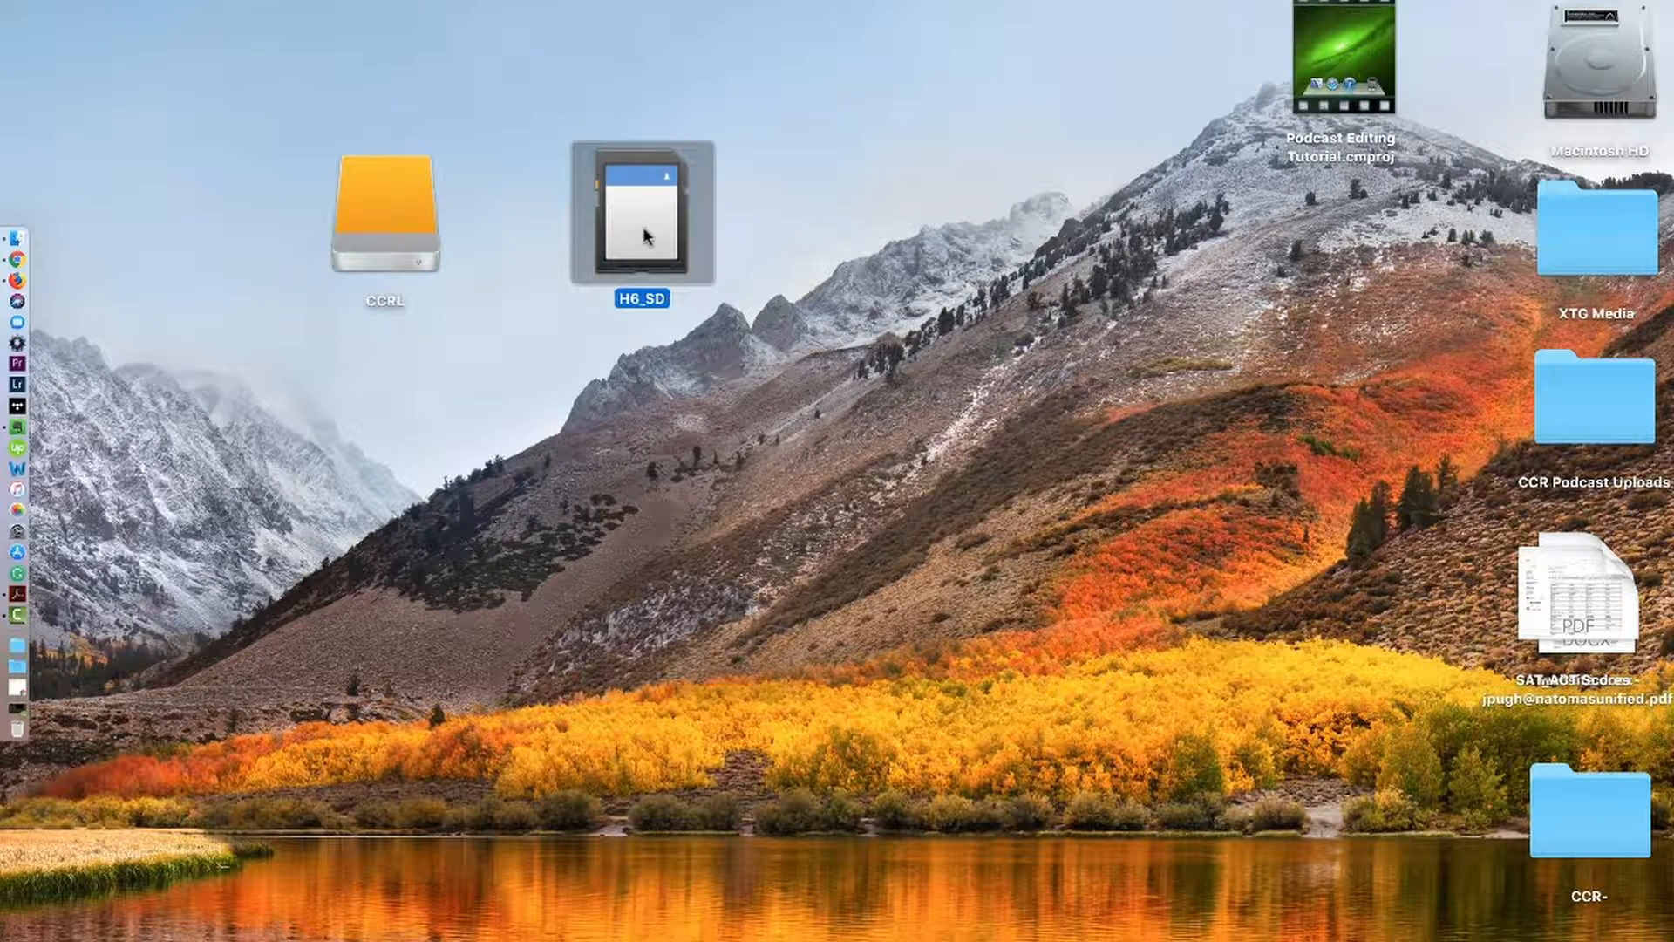
double_click(646, 235)
drag(929, 113, 1330, 20)
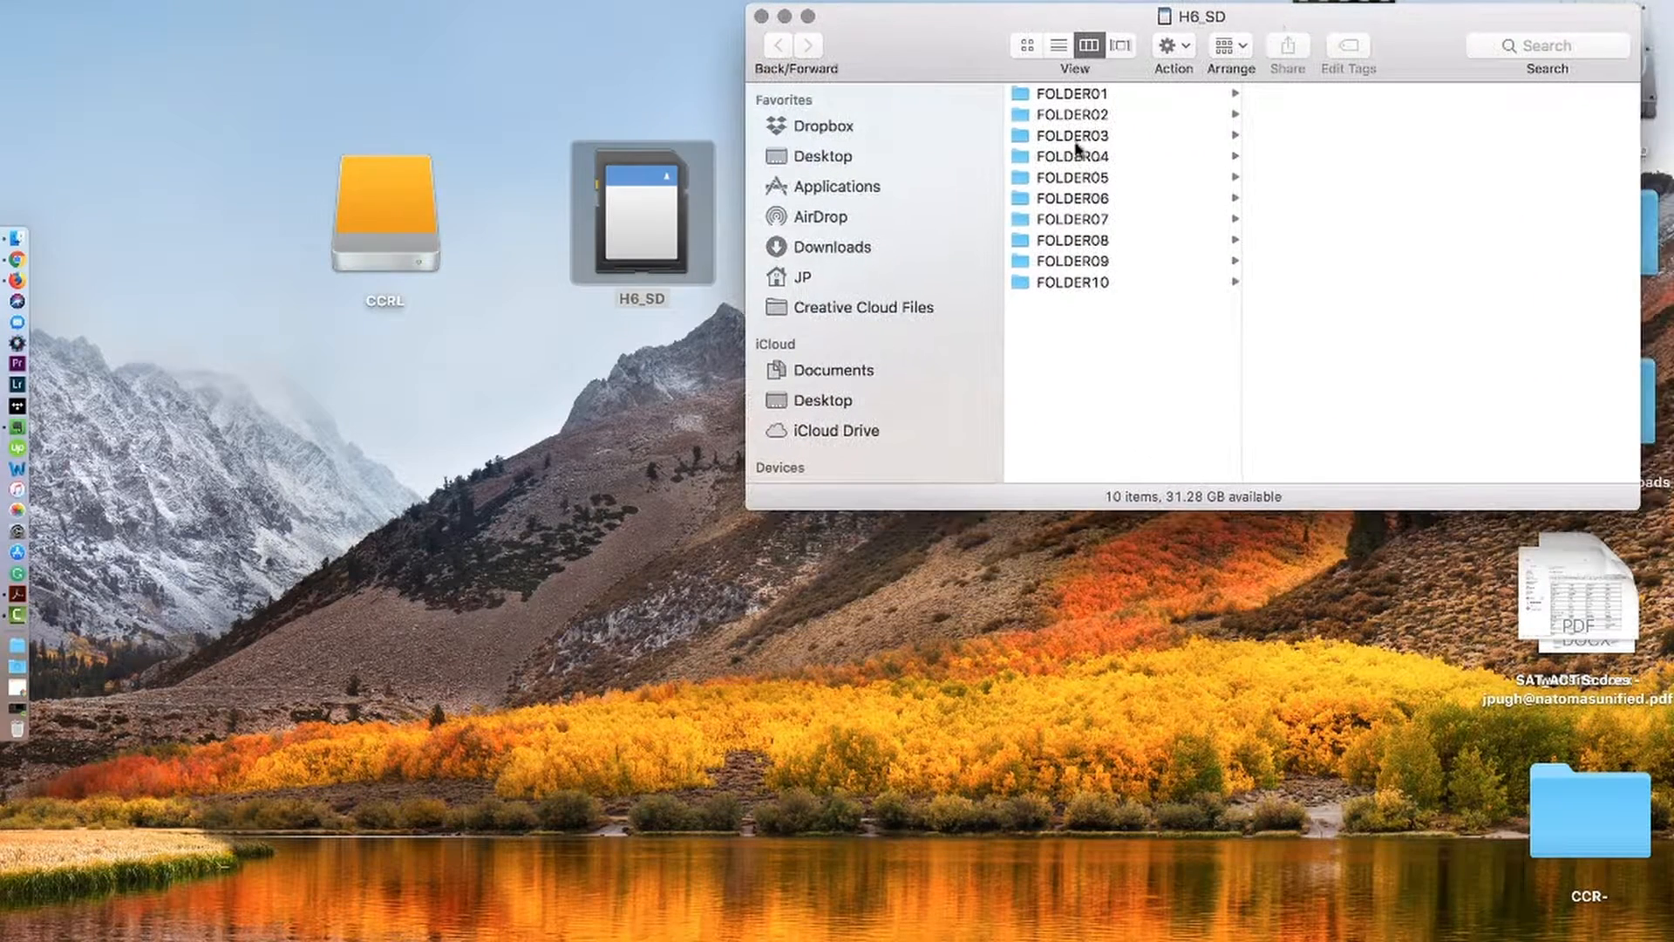
click(1071, 94)
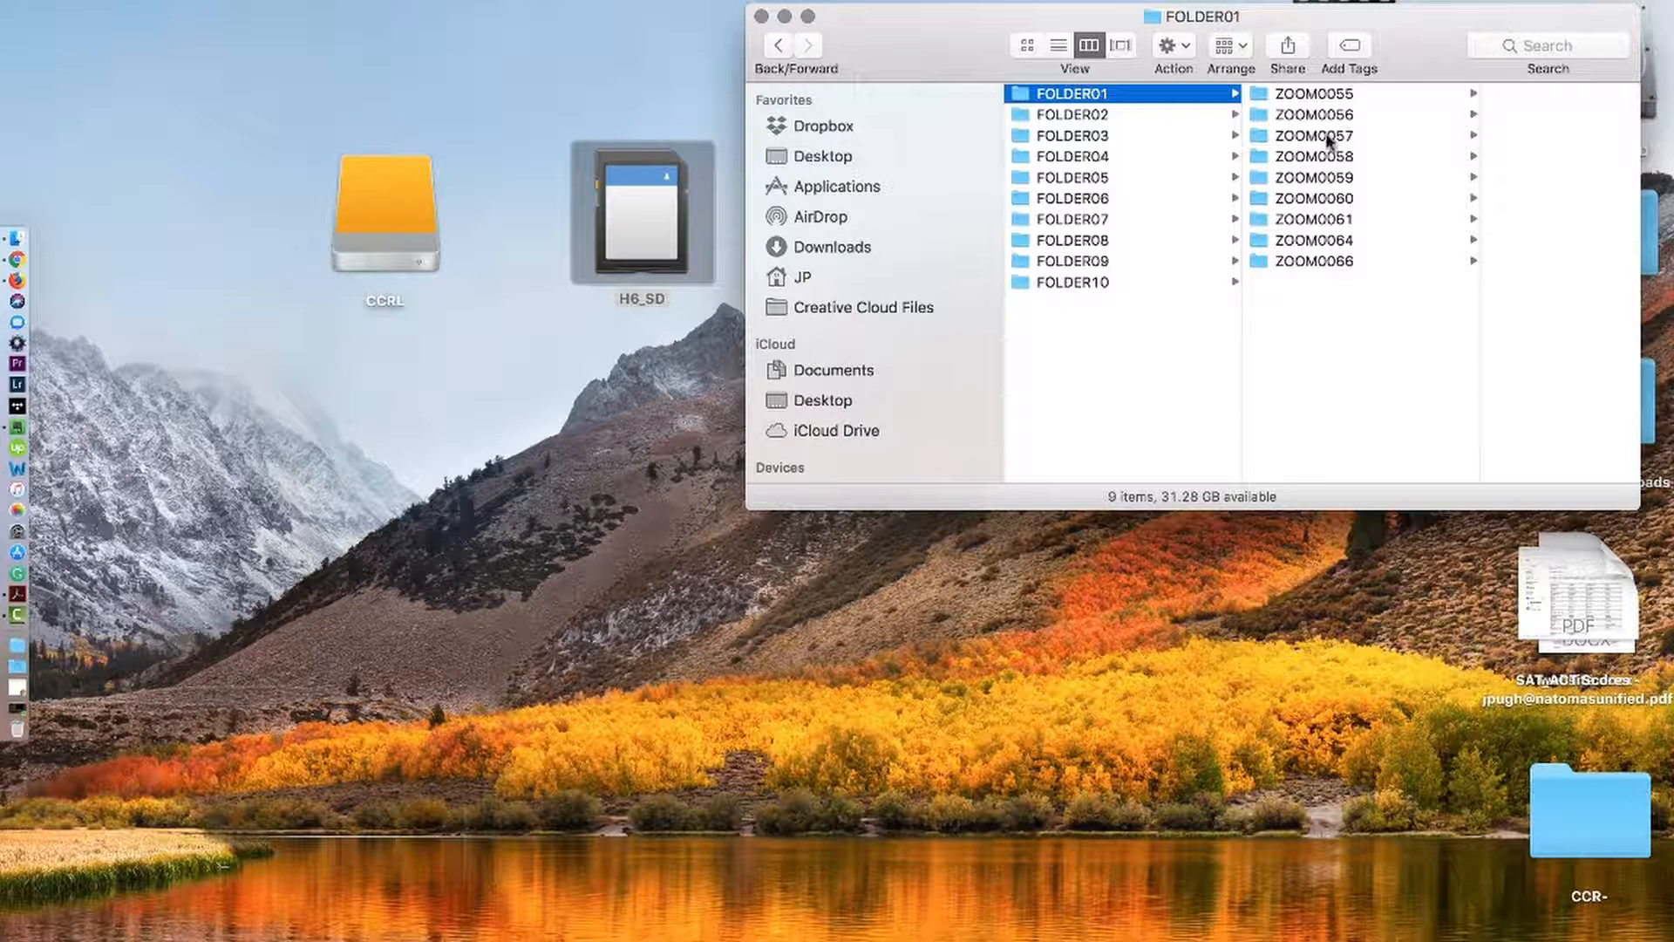
click(1323, 251)
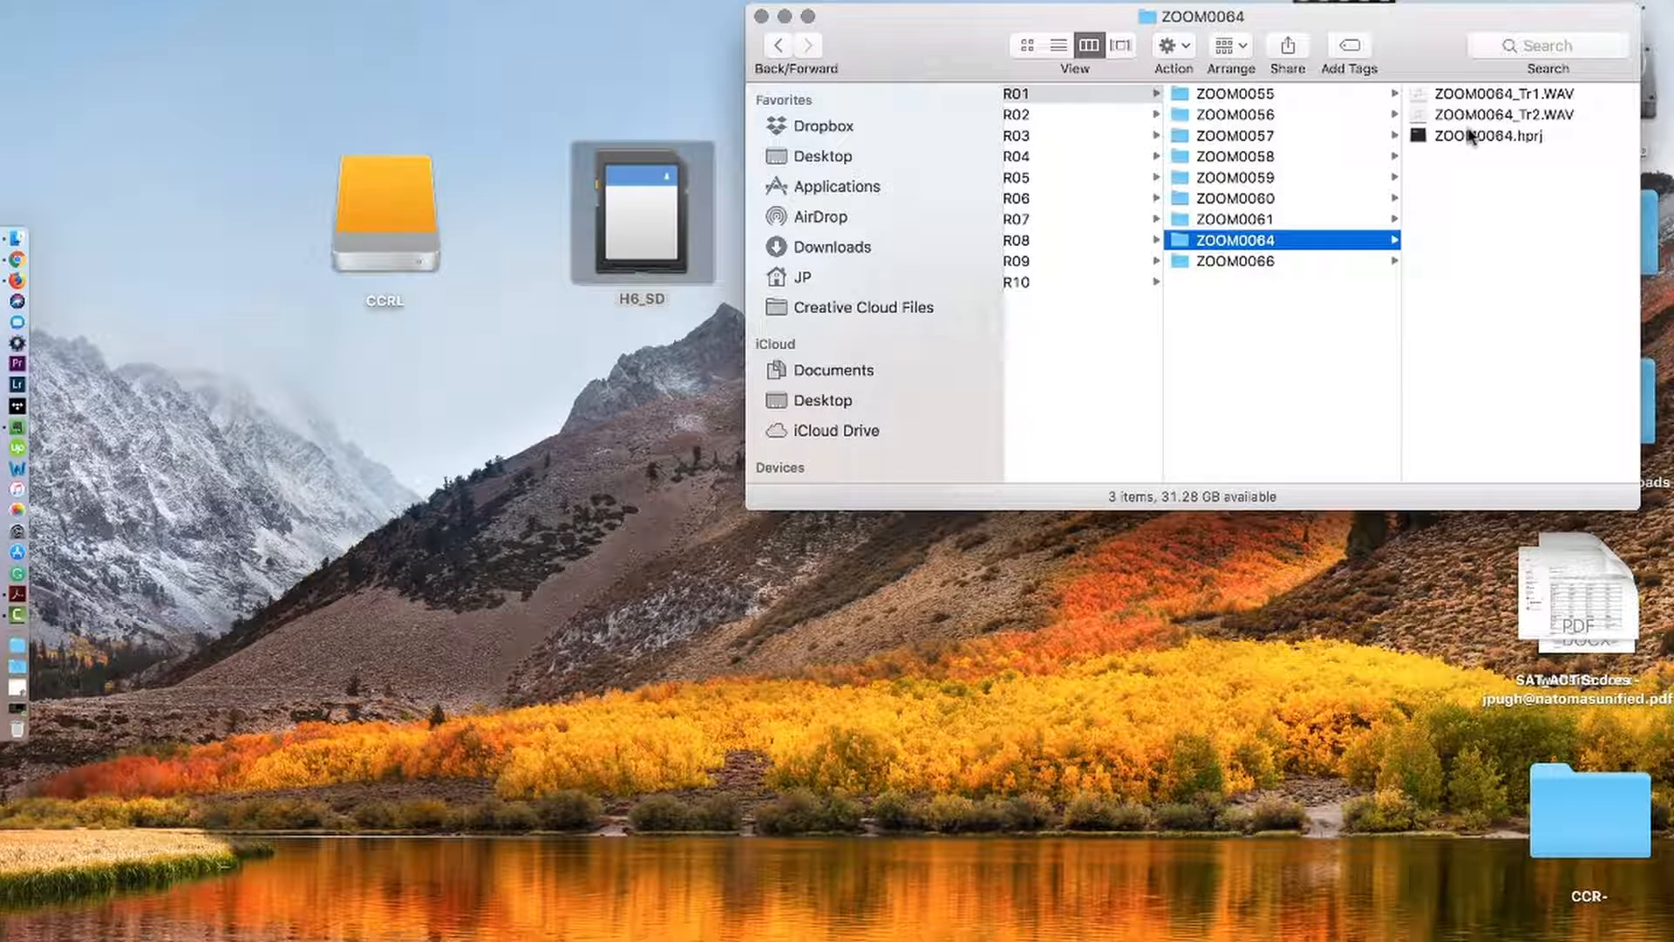
- Open the CCRL drive beside the SD card window and browse to TigerCast S2 > O4- HomeDrive
click(384, 229)
double_click(384, 228)
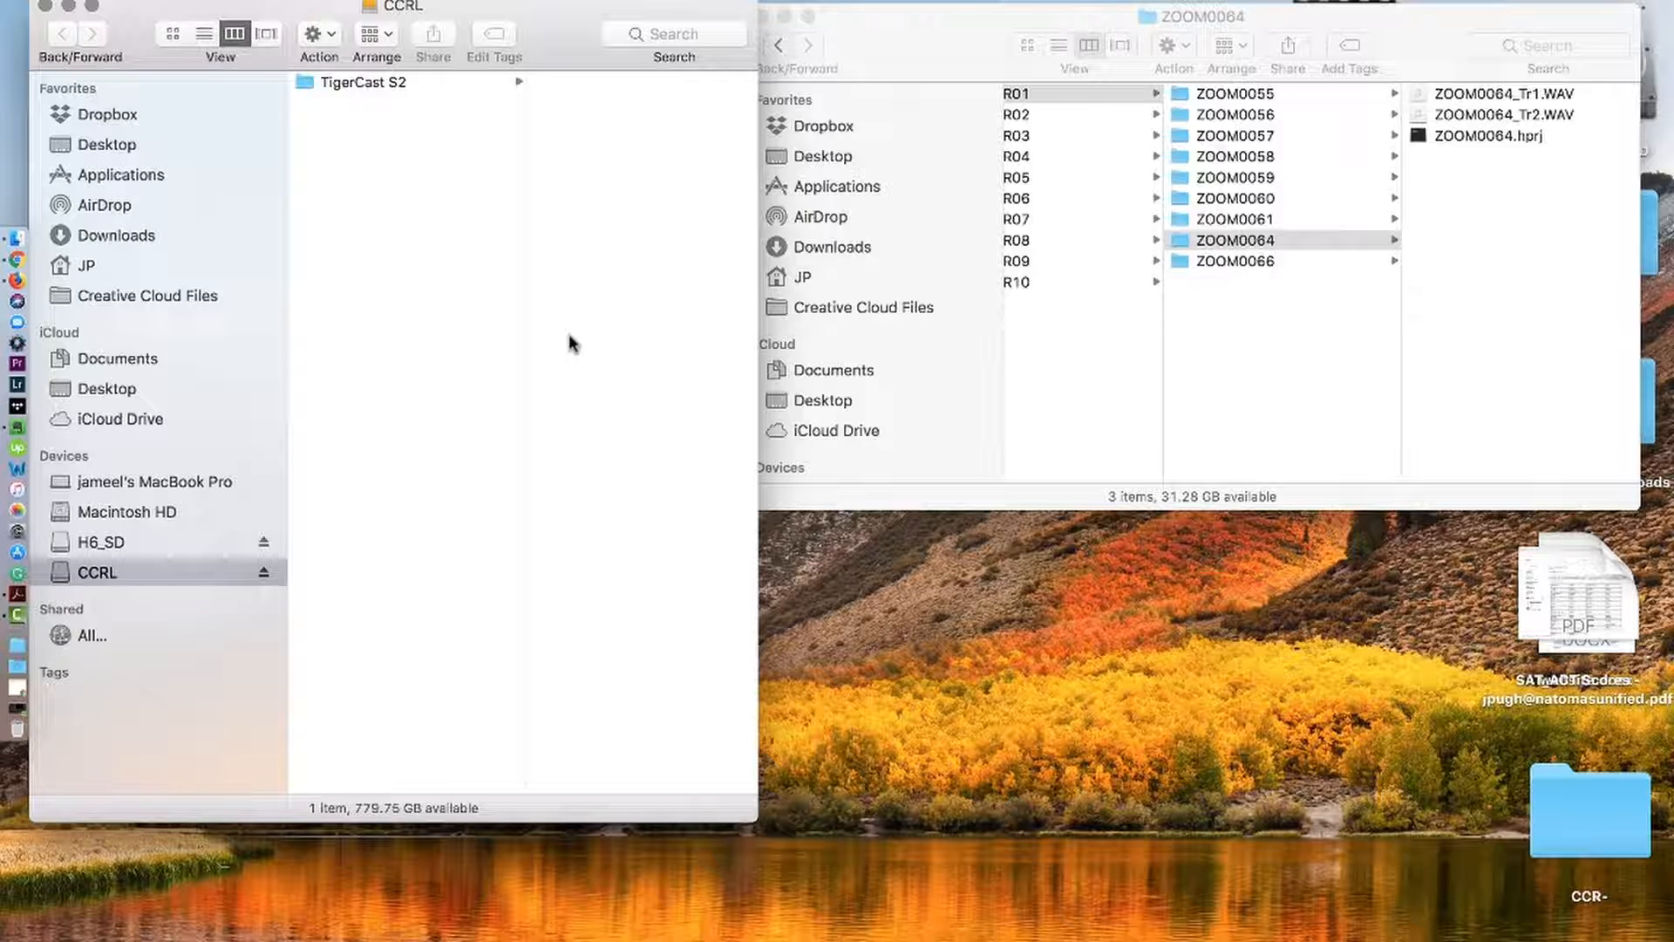
drag(531, 19, 1016, 489)
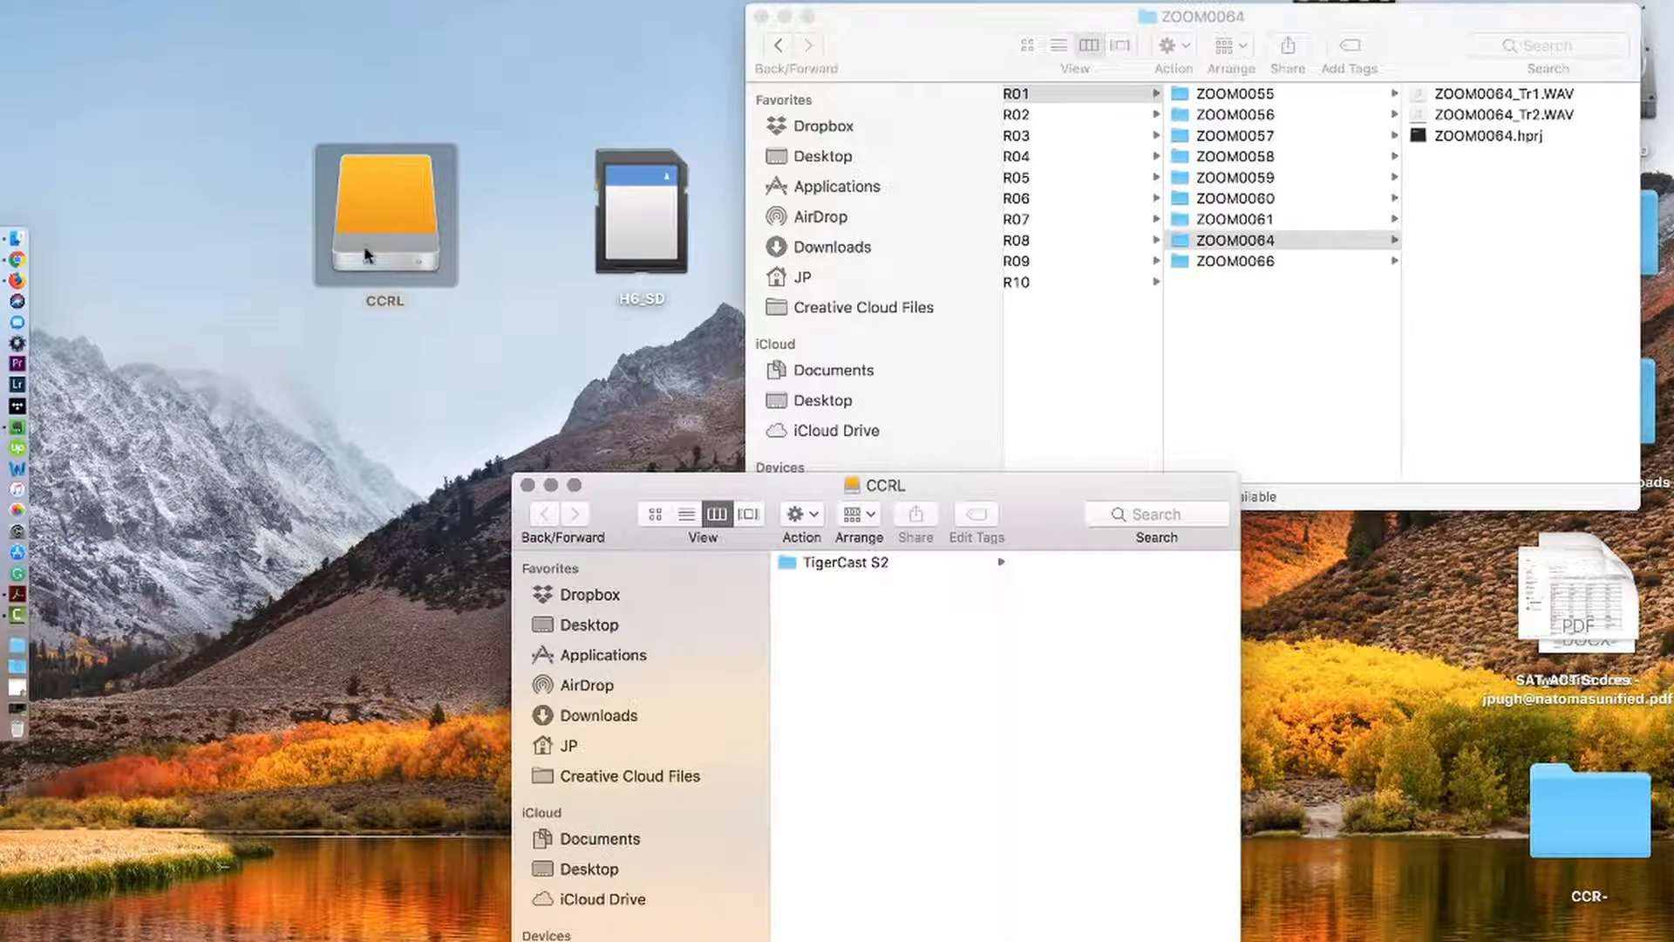
drag(1049, 534, 554, 71)
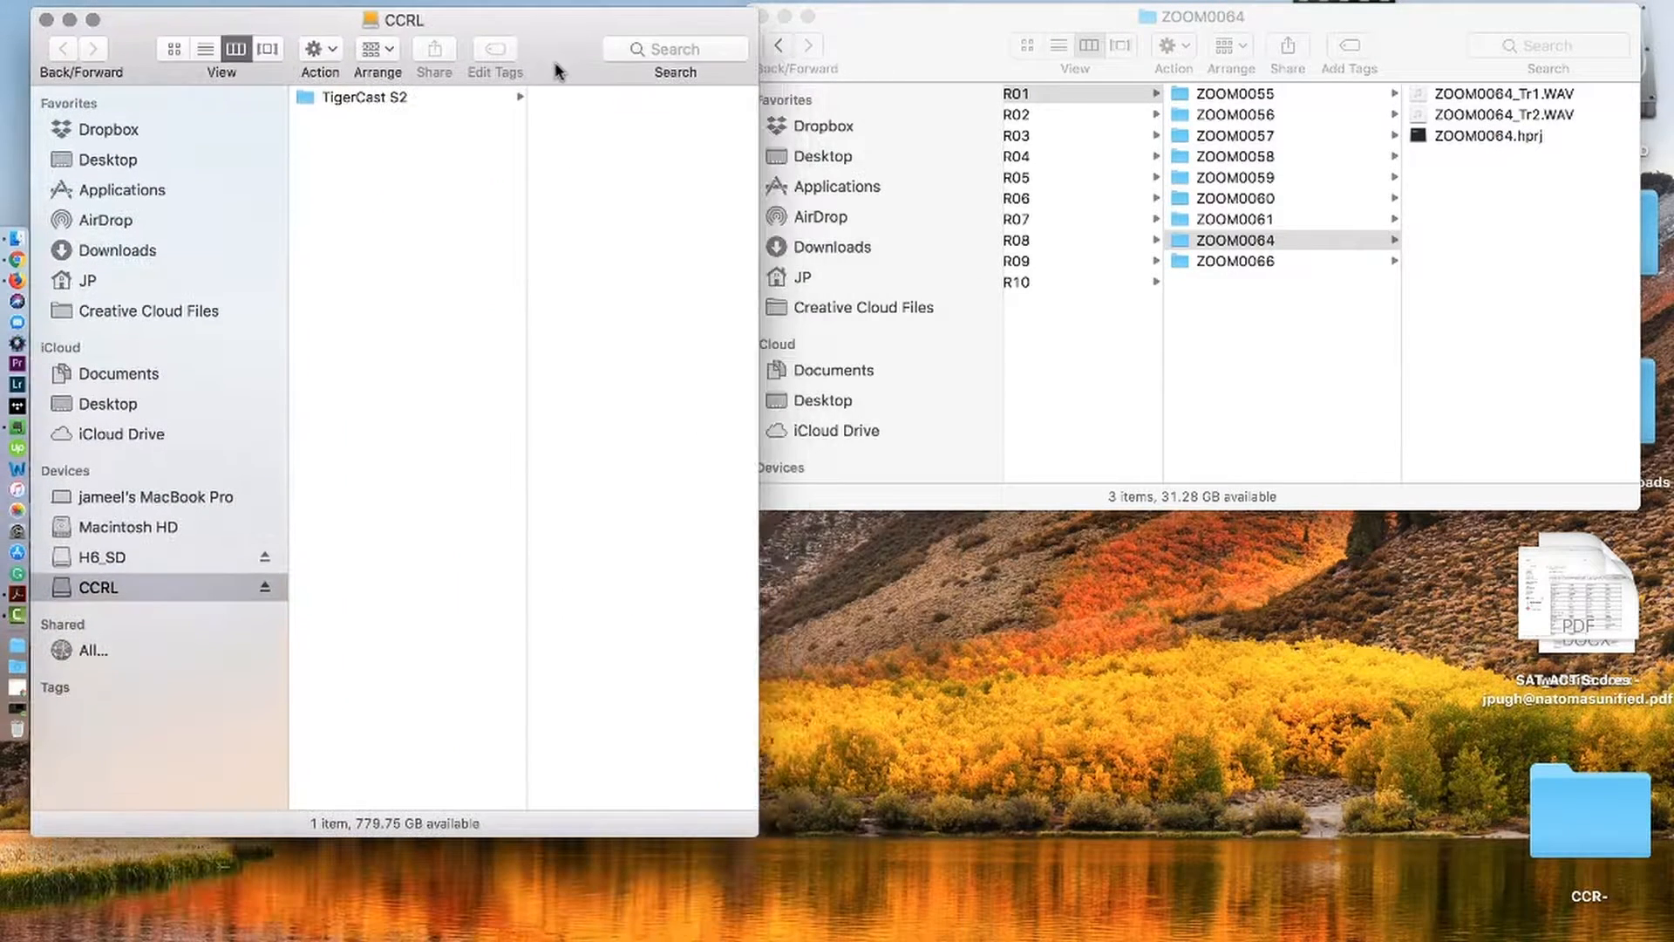
click(434, 97)
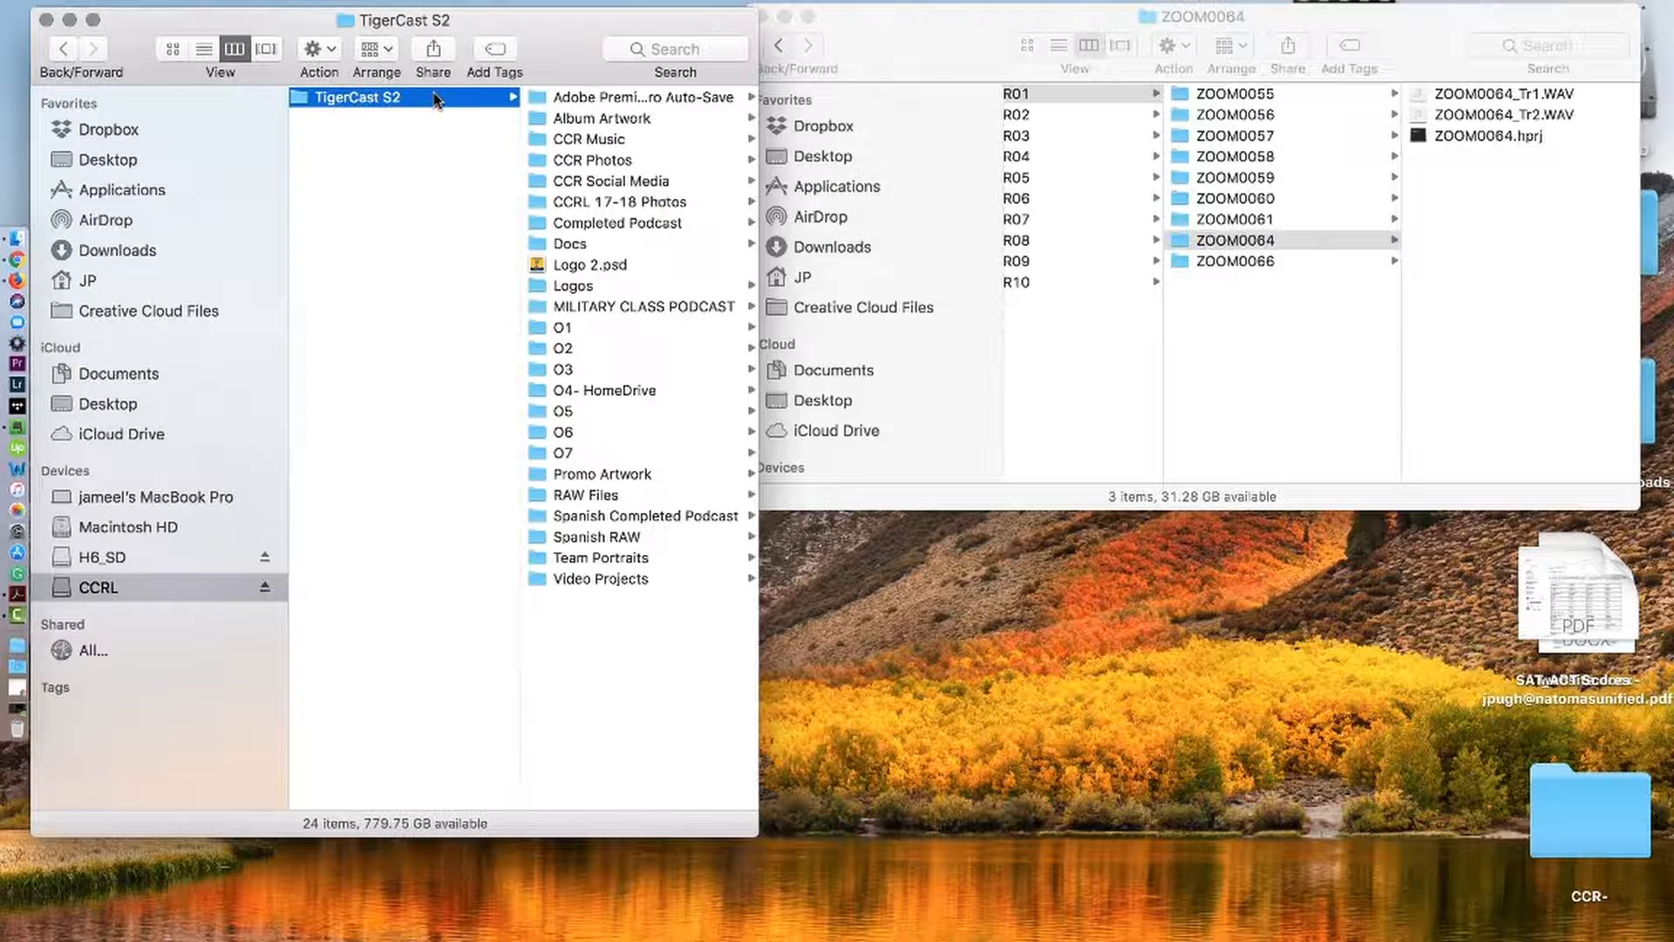
scroll(624, 329, right, 1)
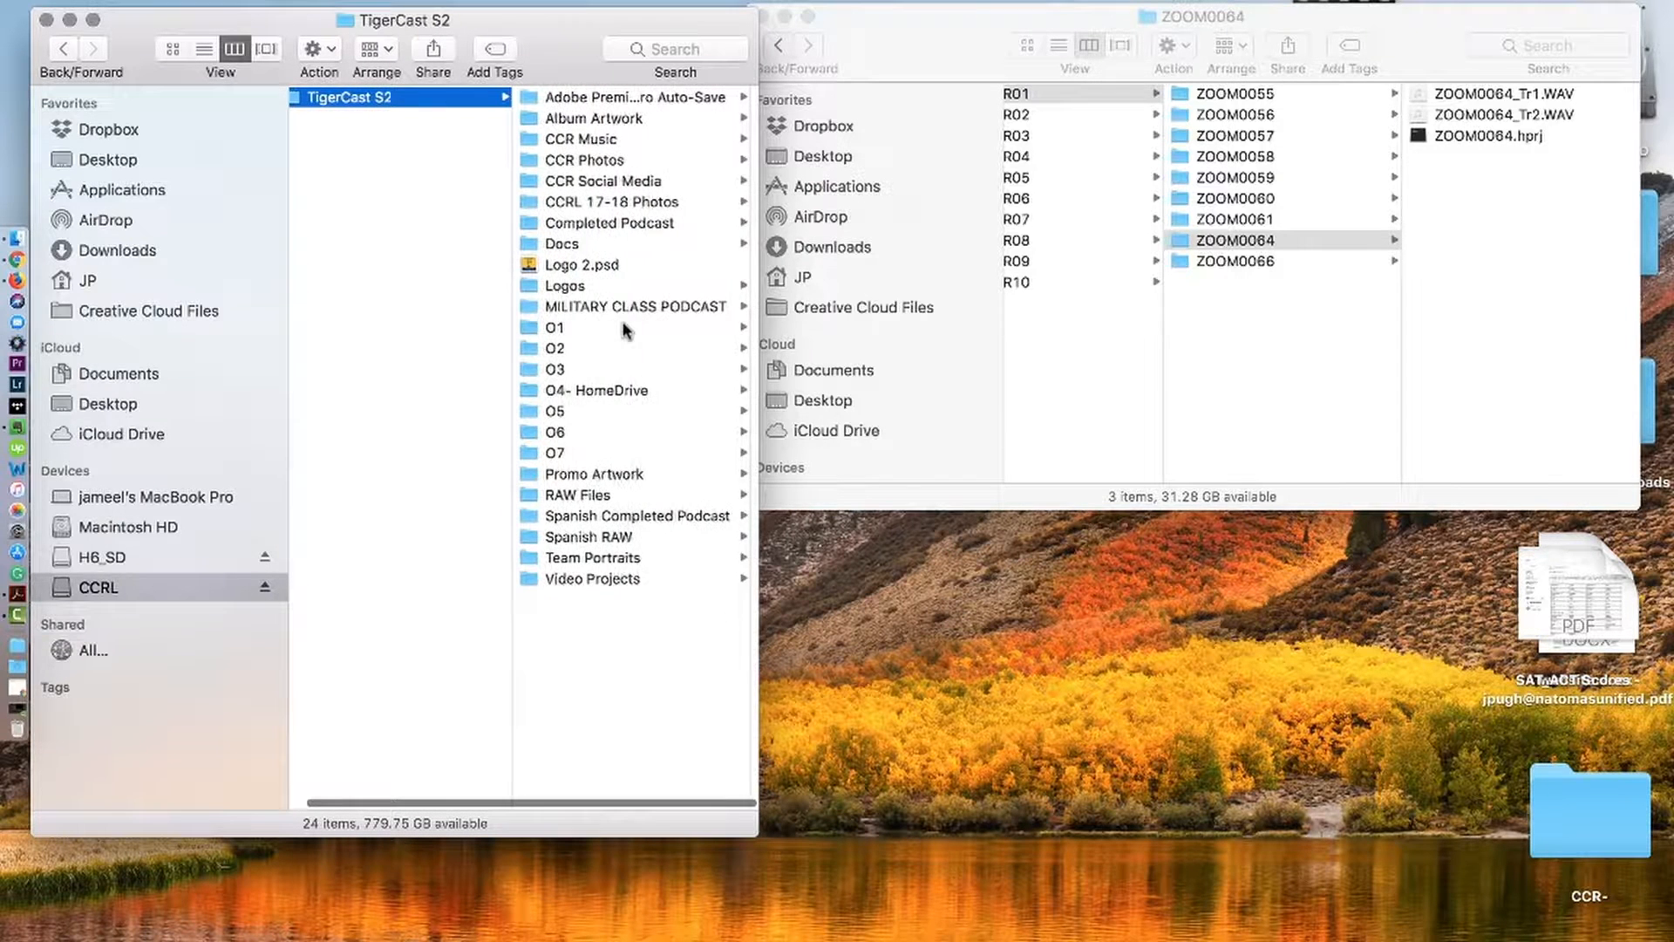
scroll(624, 329, left, 1)
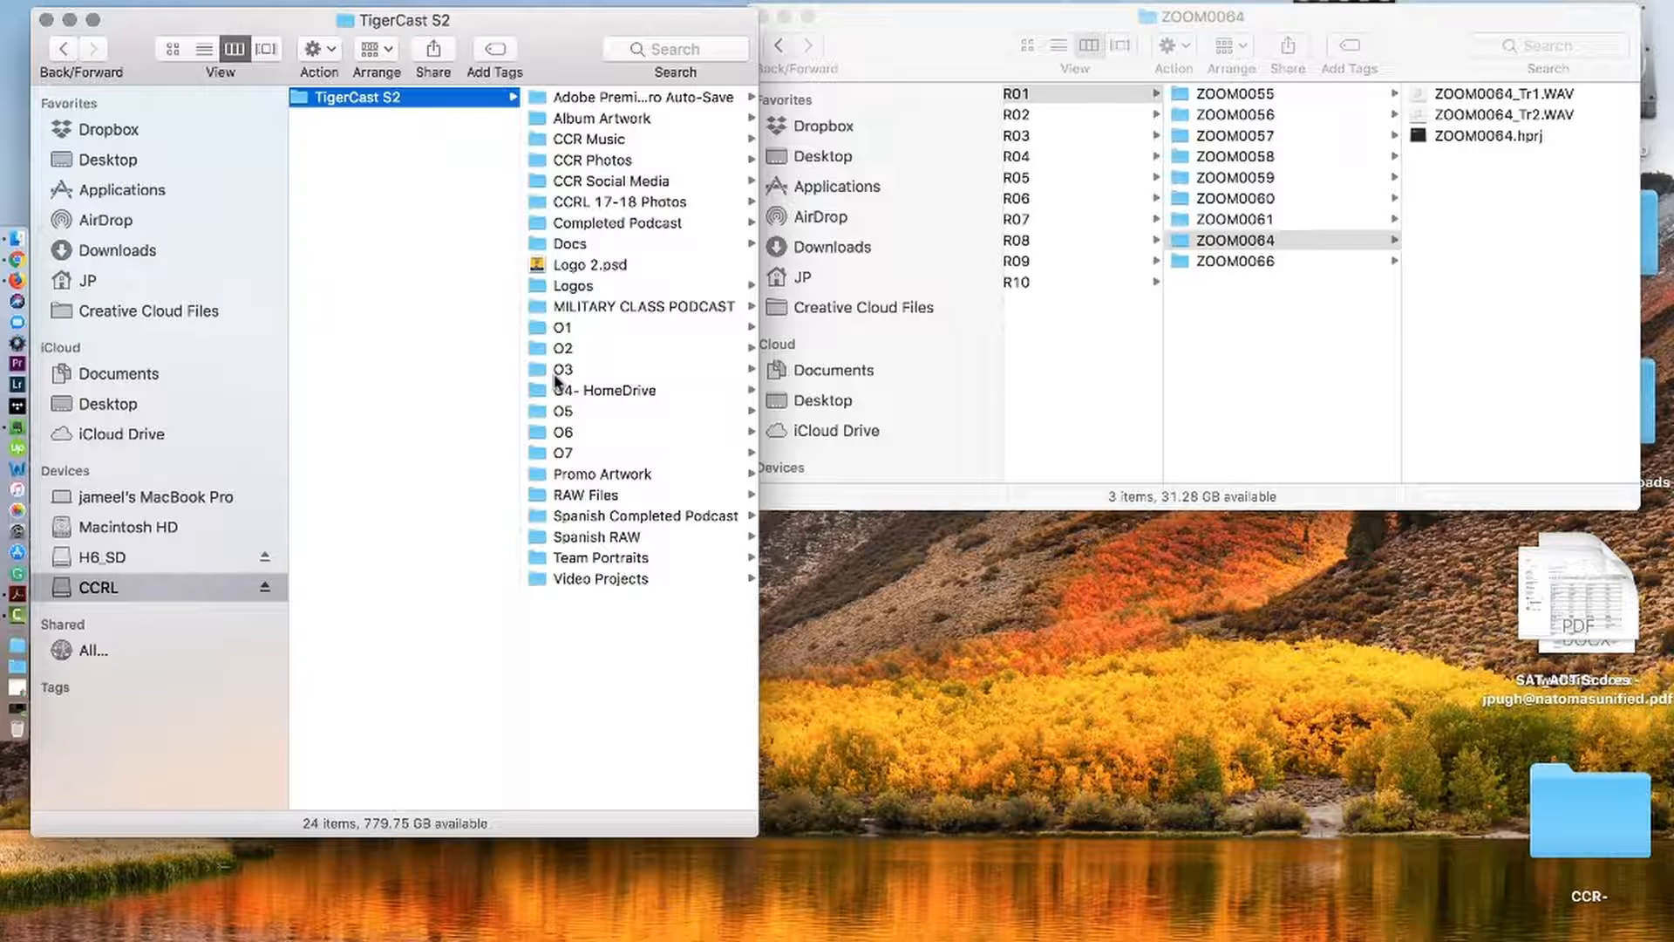
click(565, 397)
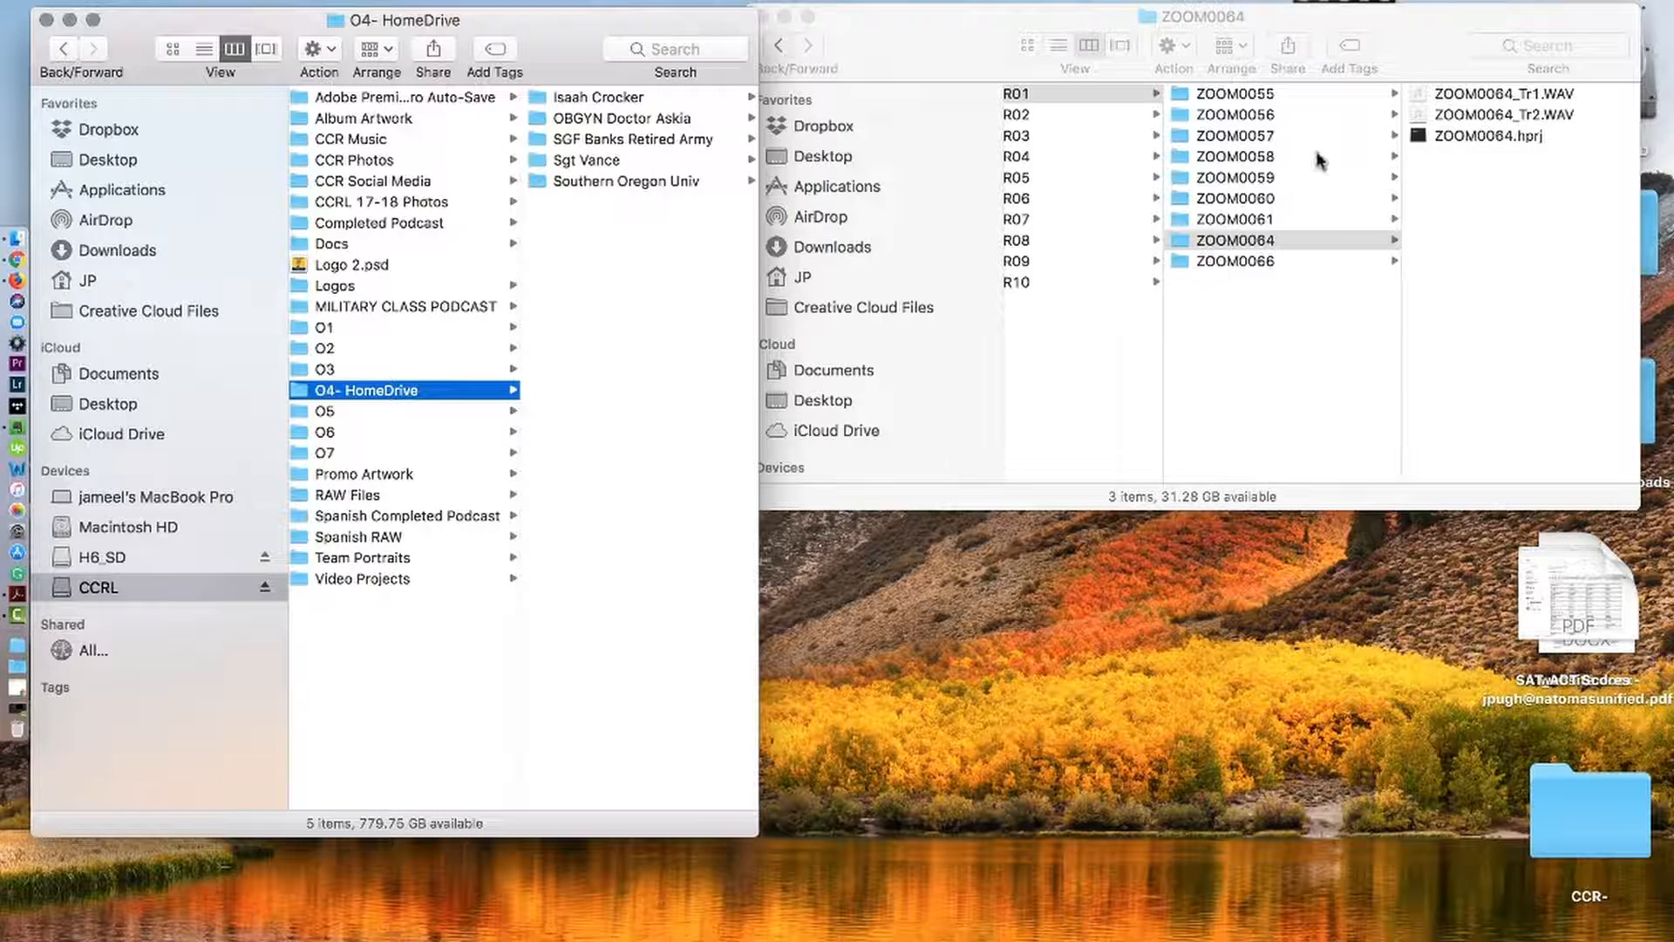
- Copy ZOOM0064_Tr1.WAV, ZOOM0064_Tr2.WAV and ZOOM0064.hprj from the SD card into the O4- HomeDrive folder
click(1453, 107)
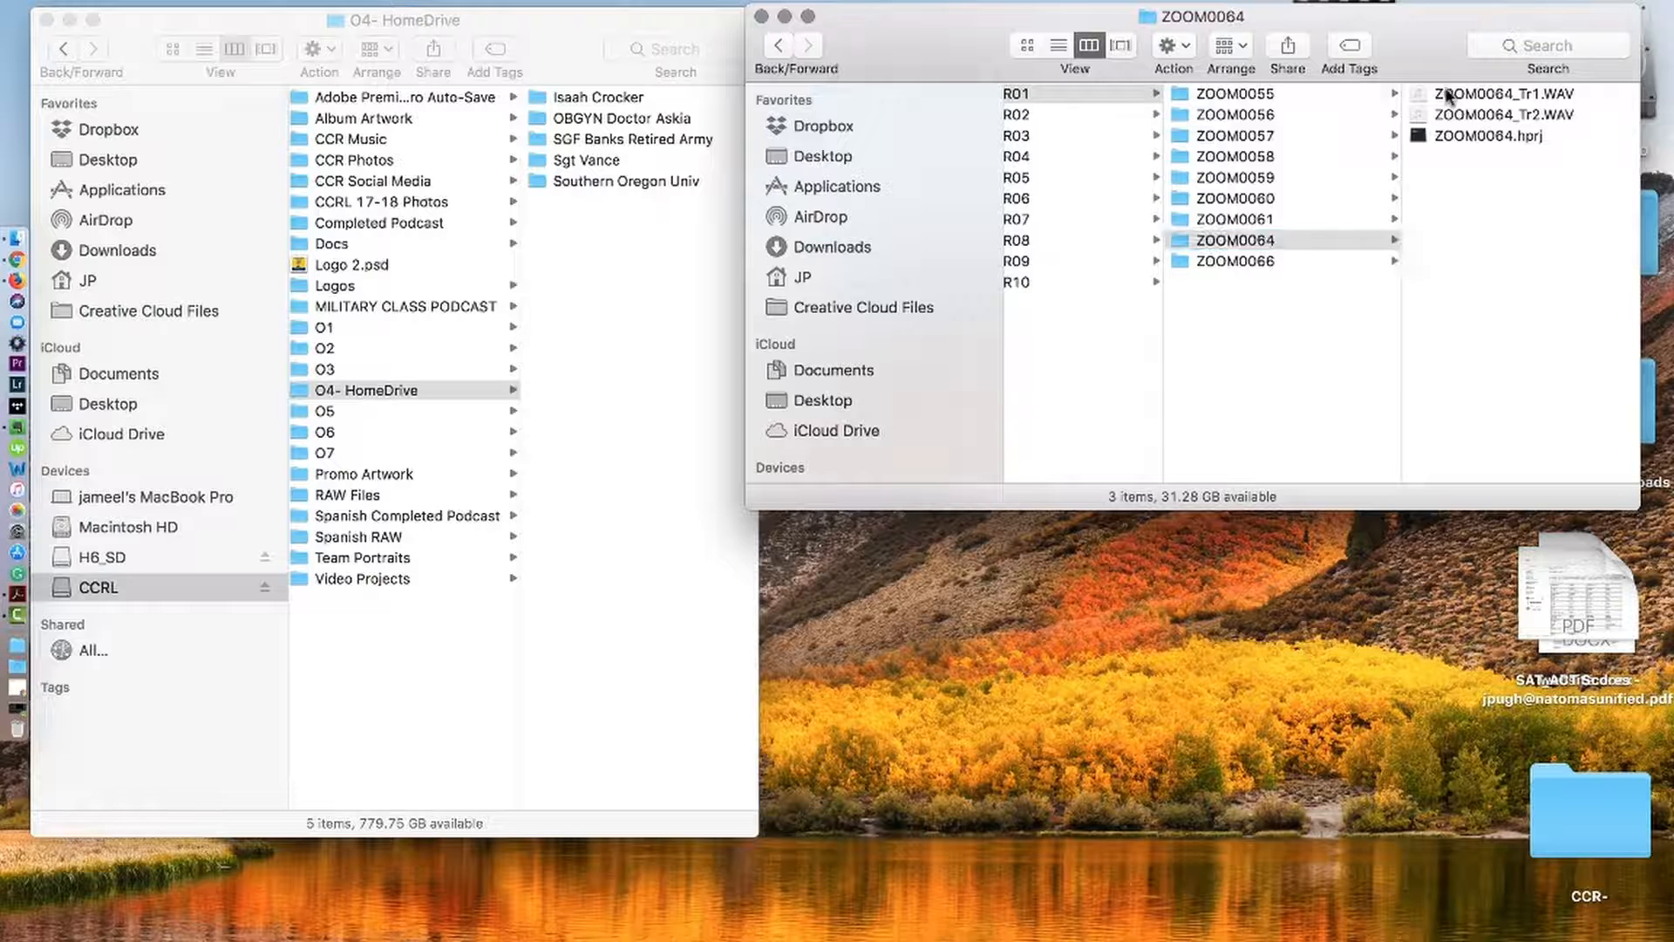
click(1450, 96)
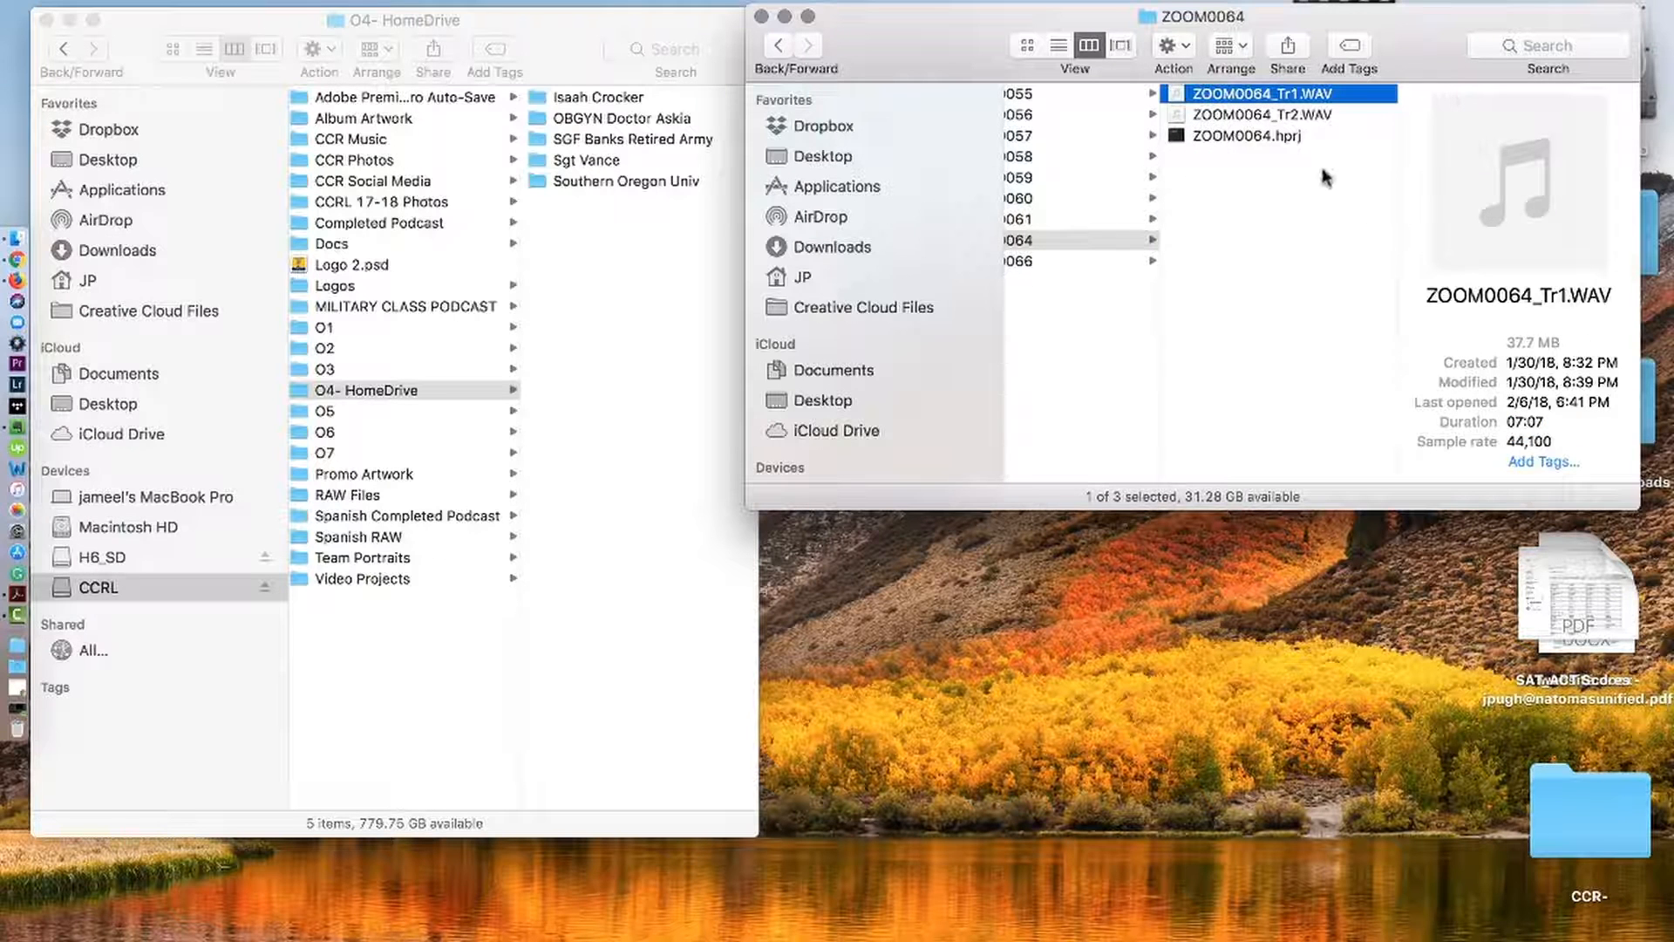
shift+click(1249, 137)
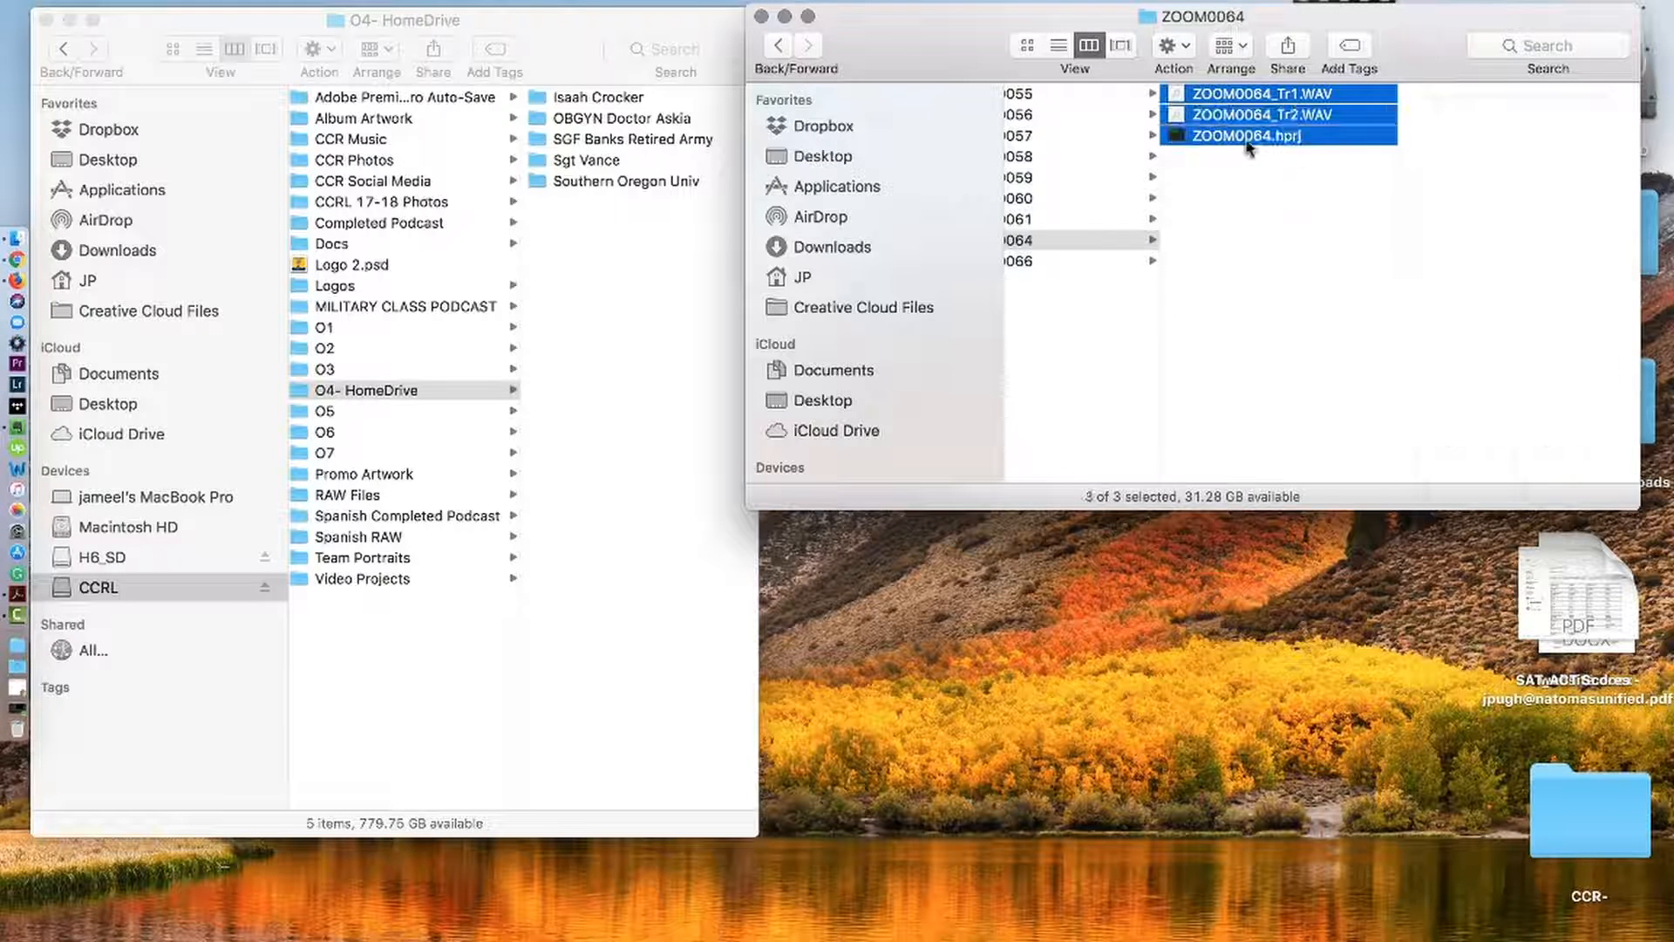
drag(1247, 118, 607, 255)
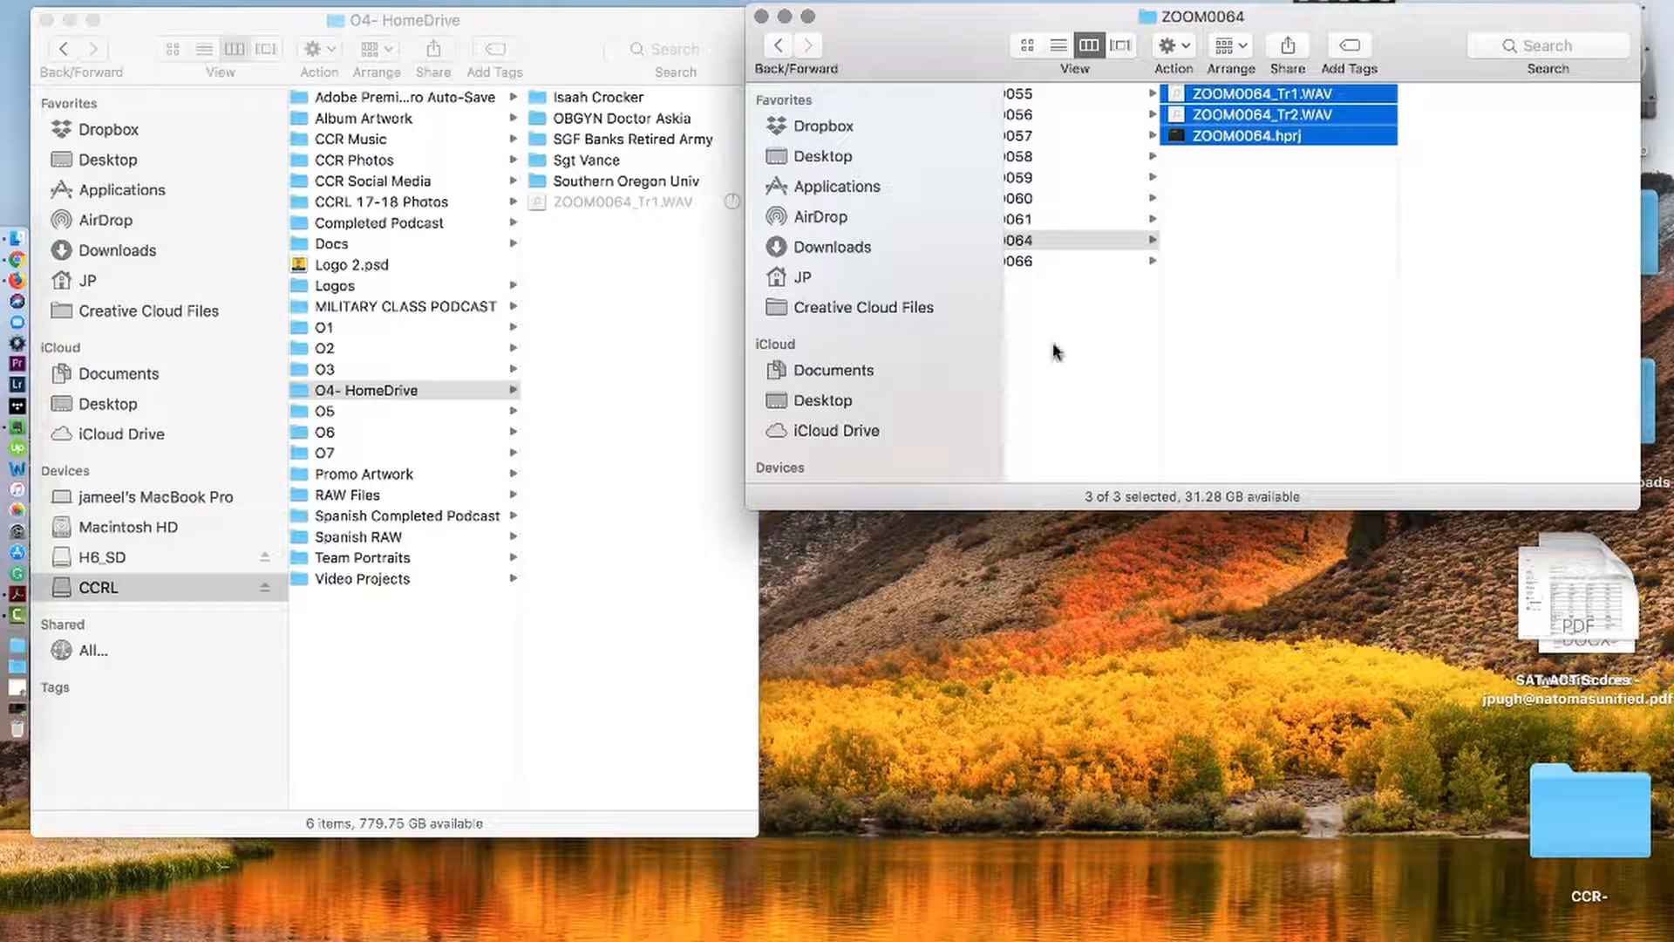
click(651, 265)
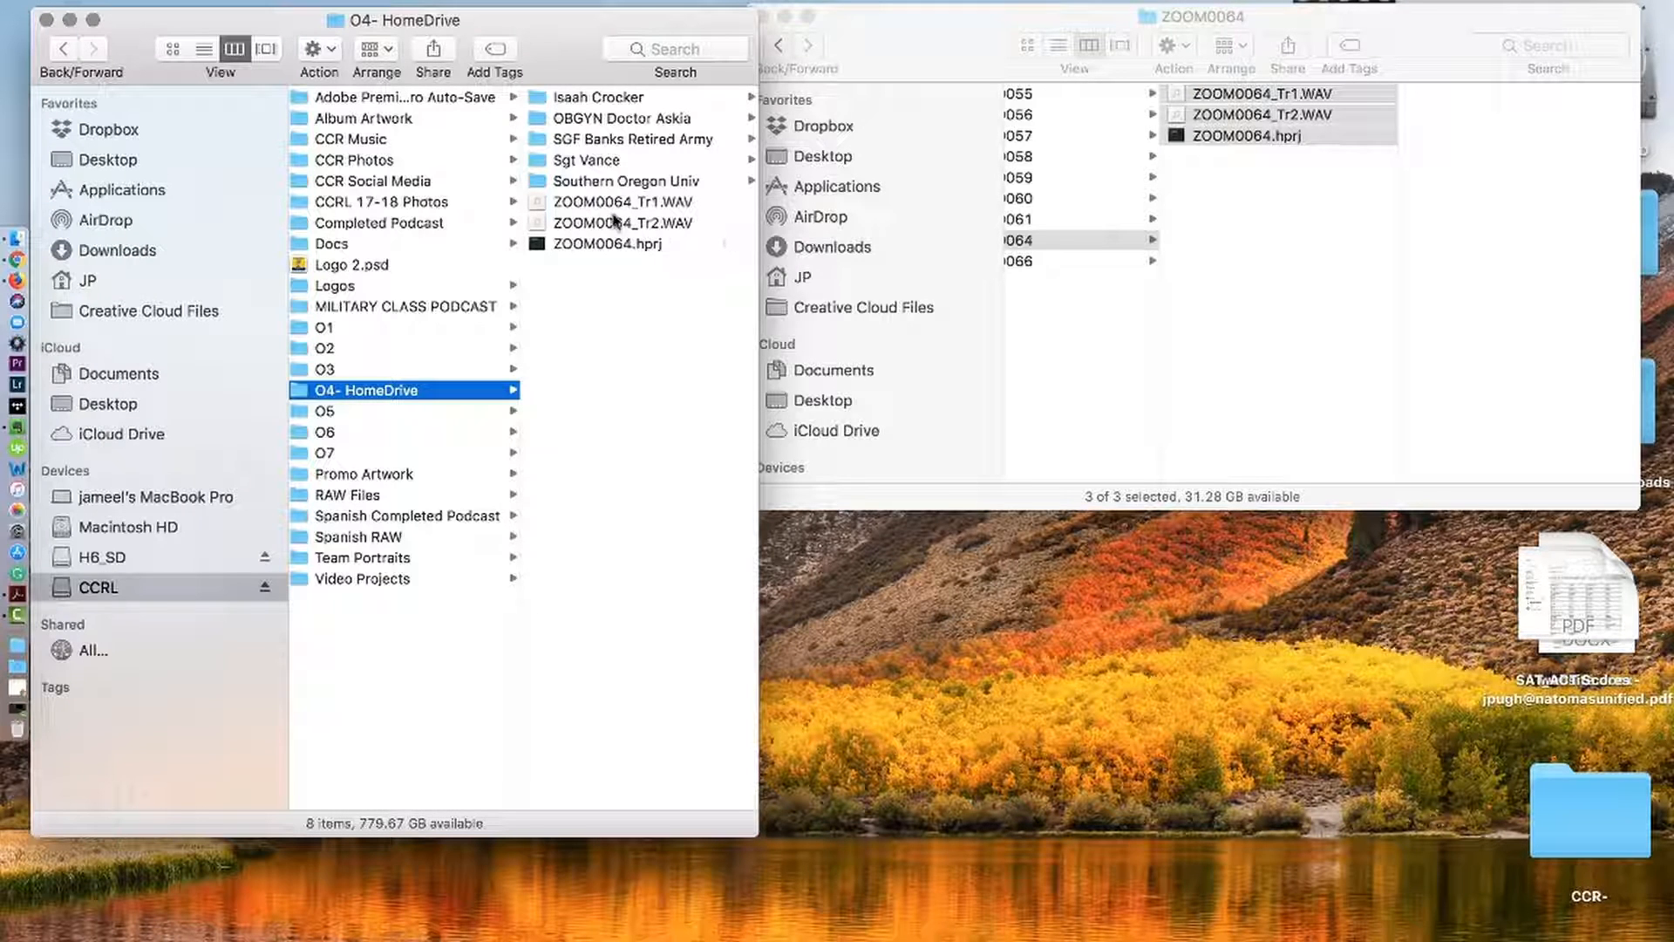
- Create a folder in O4- HomeDrive named "Army Guard - " followed by the guest's surname
right_click(569, 314)
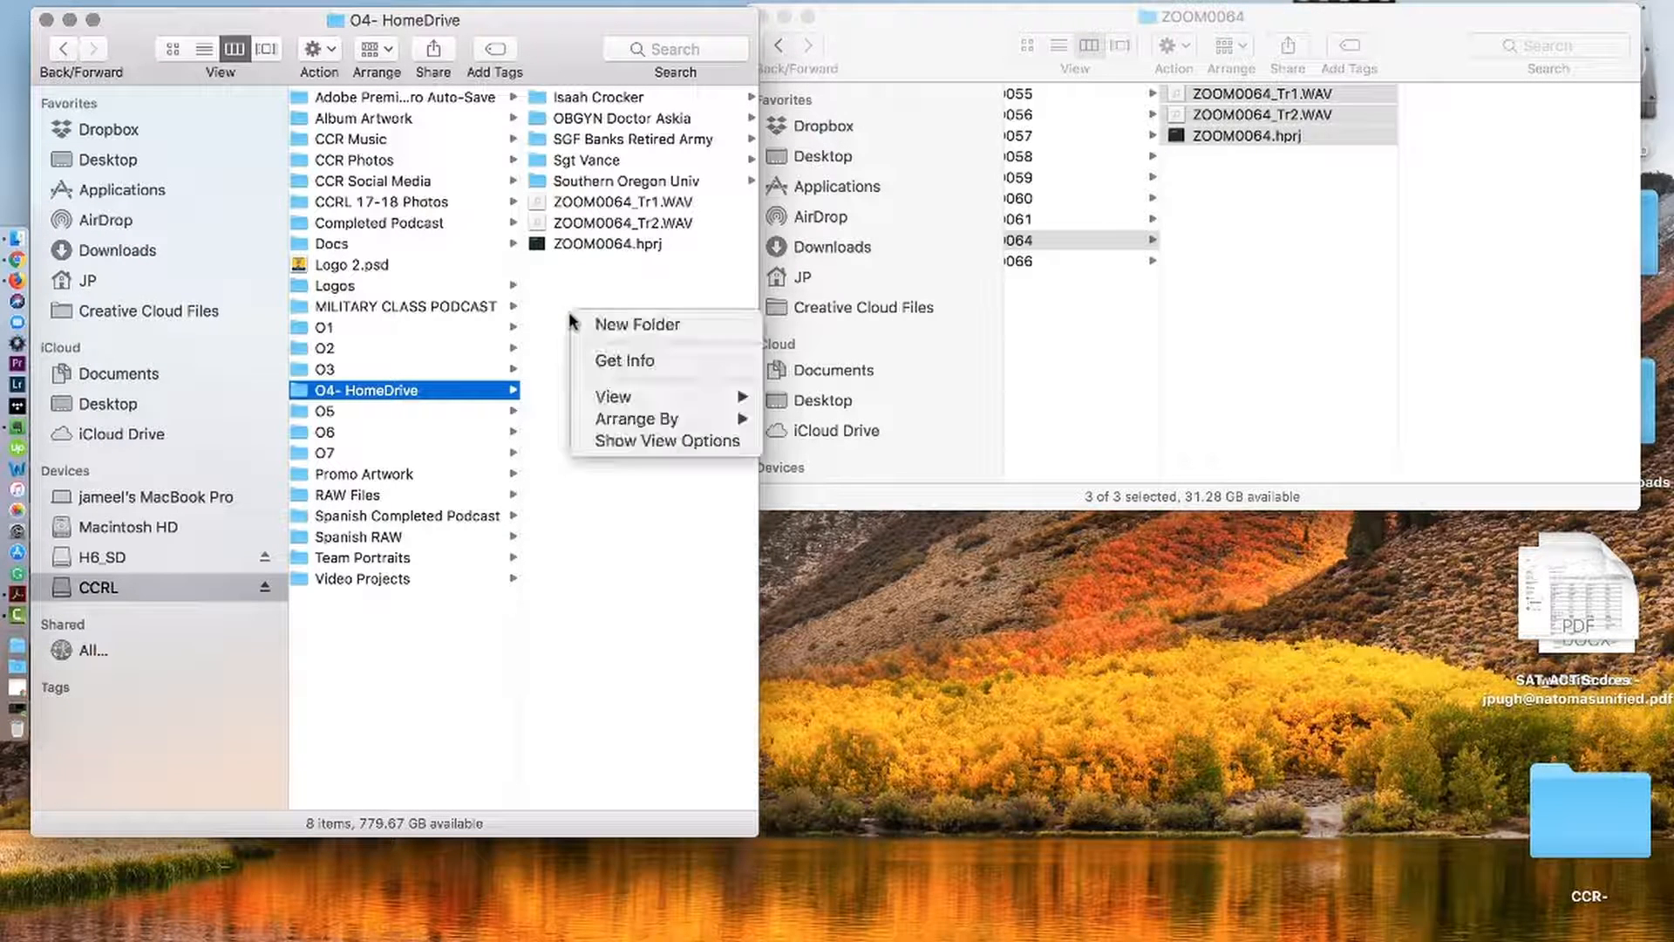
click(624, 324)
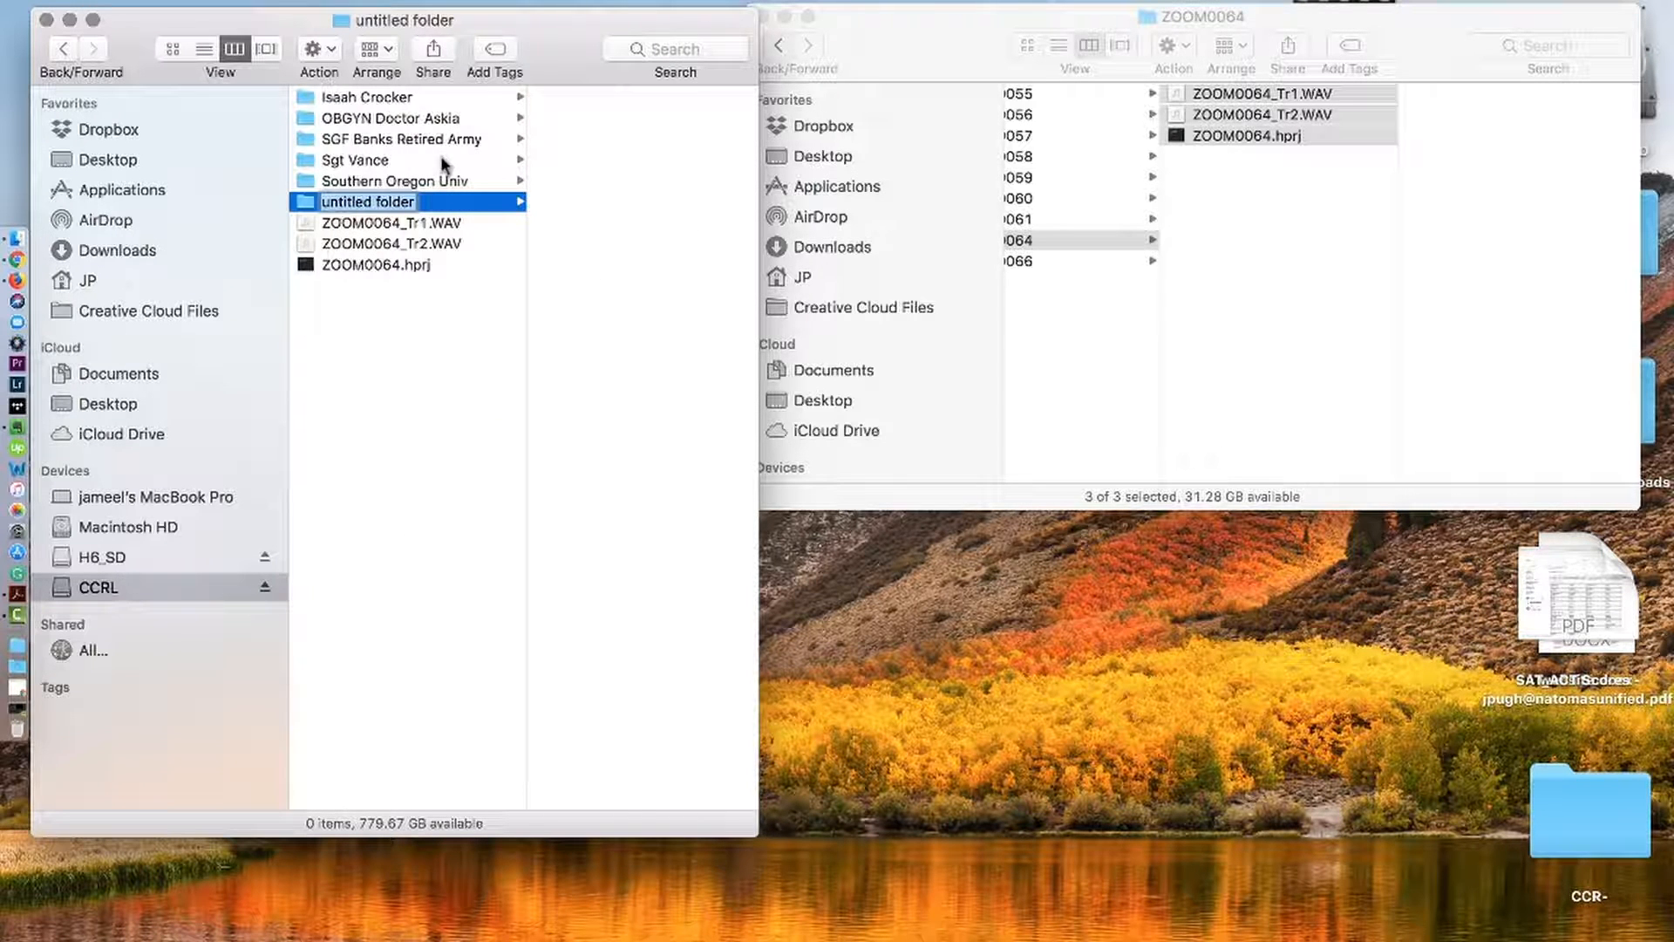
text(Army Gua)
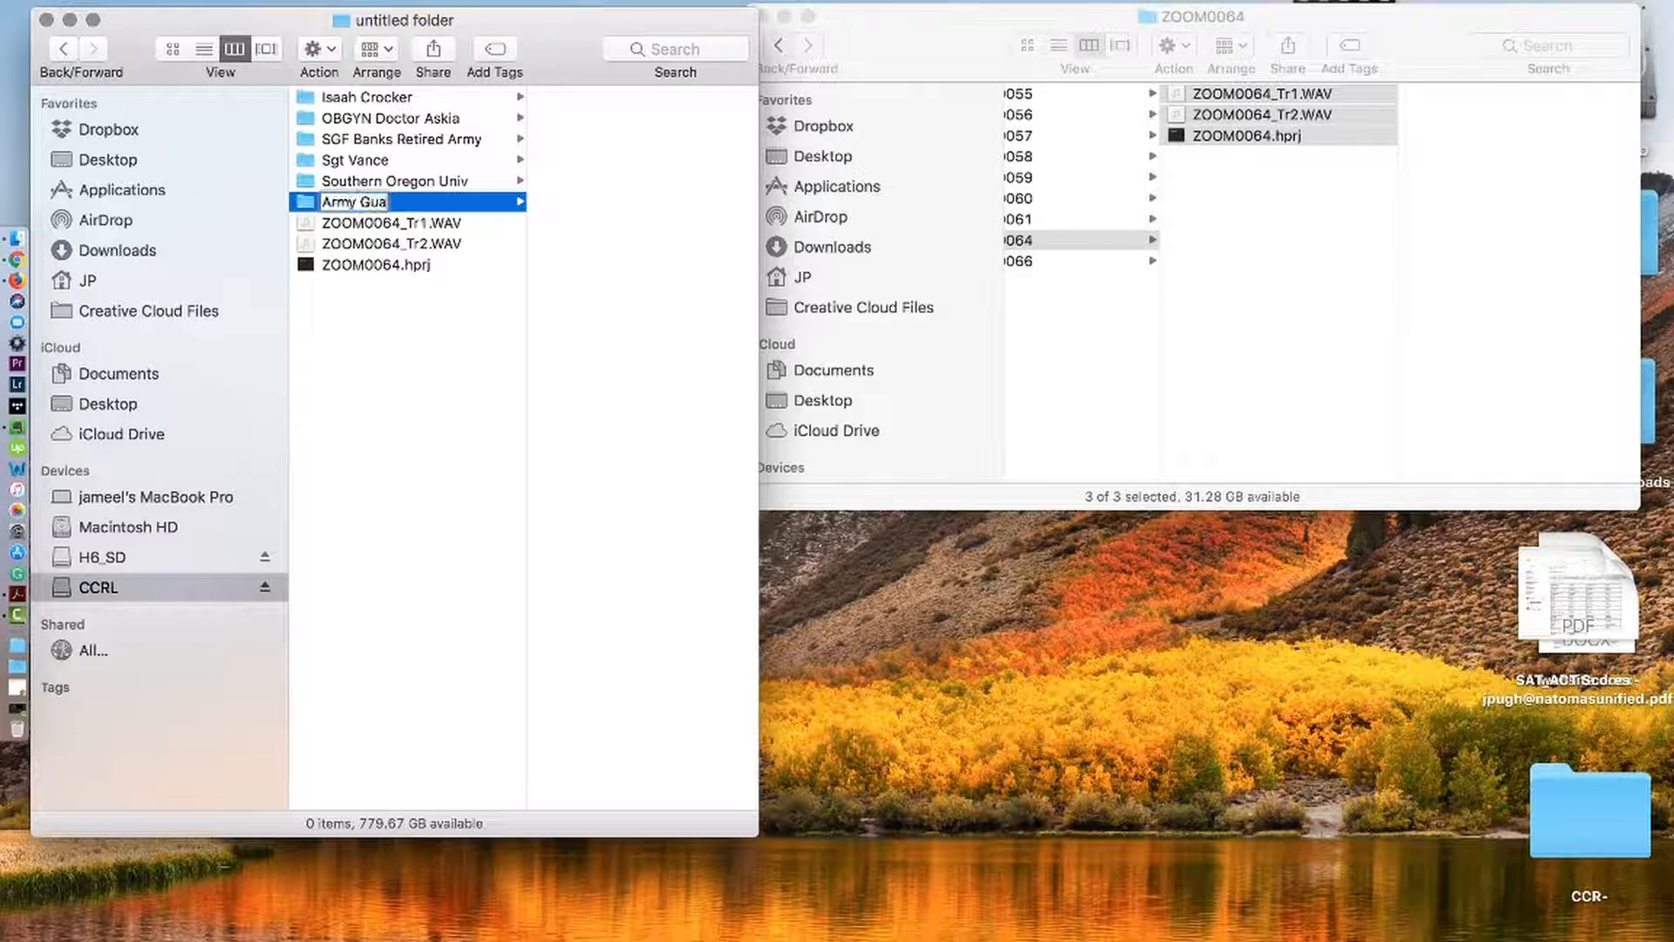
text(rd - Aqui)
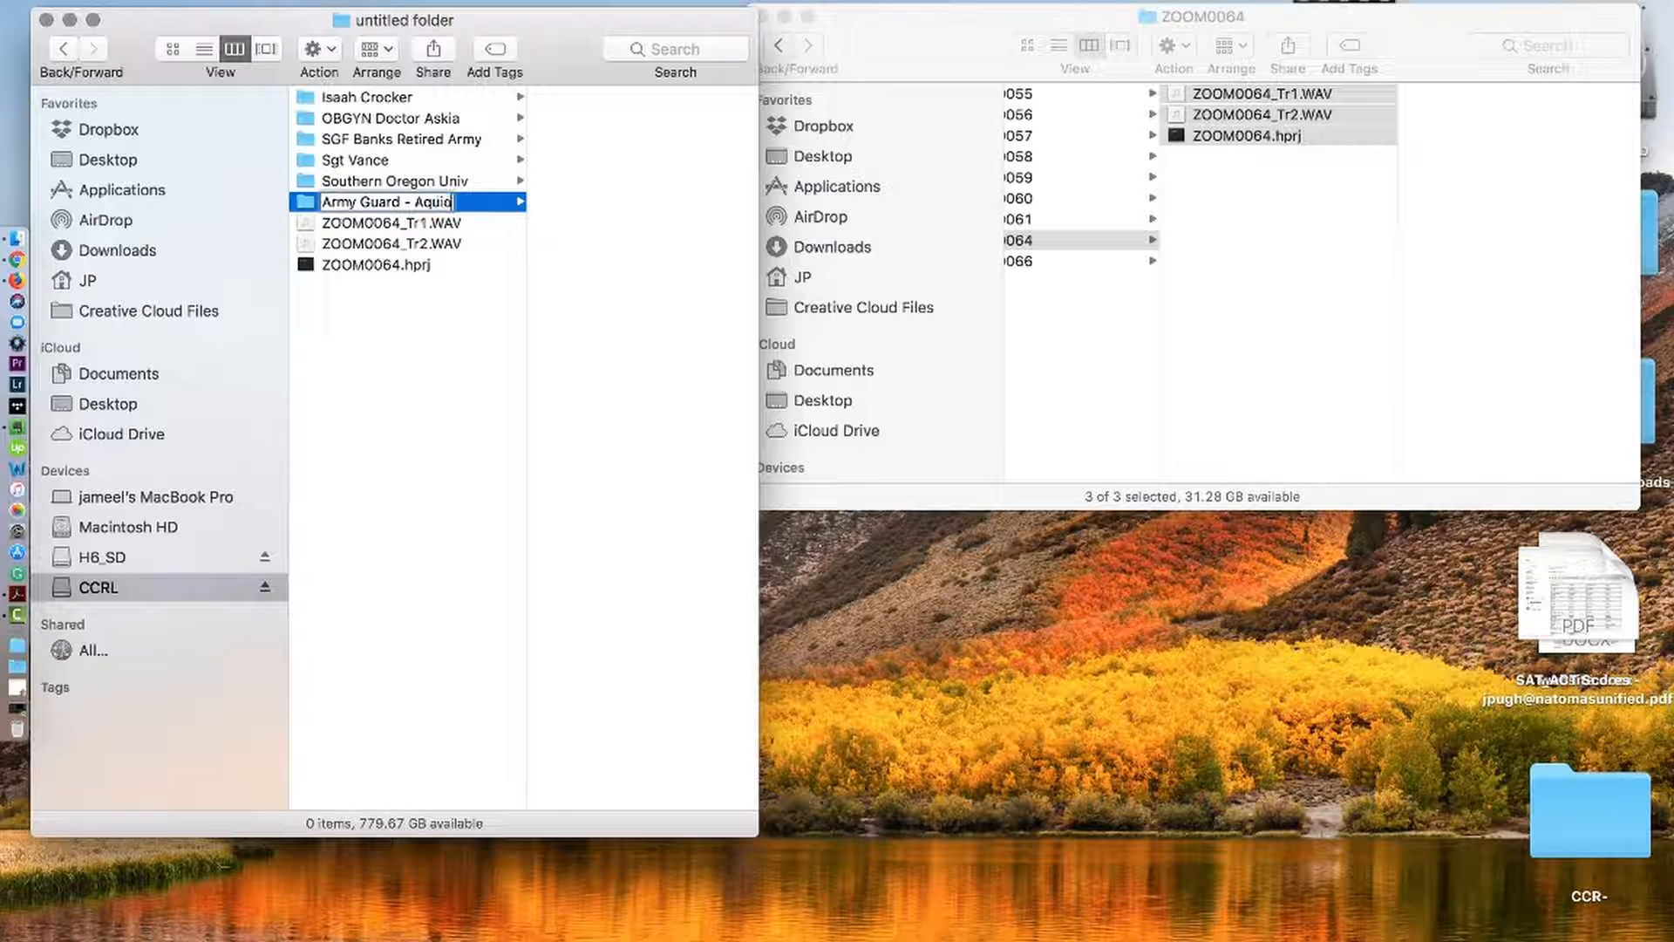
text(no)
key(Return)
- Move the three copied ZOOM0064 files into the new Army Guard folder
key(Left)
click(582, 224)
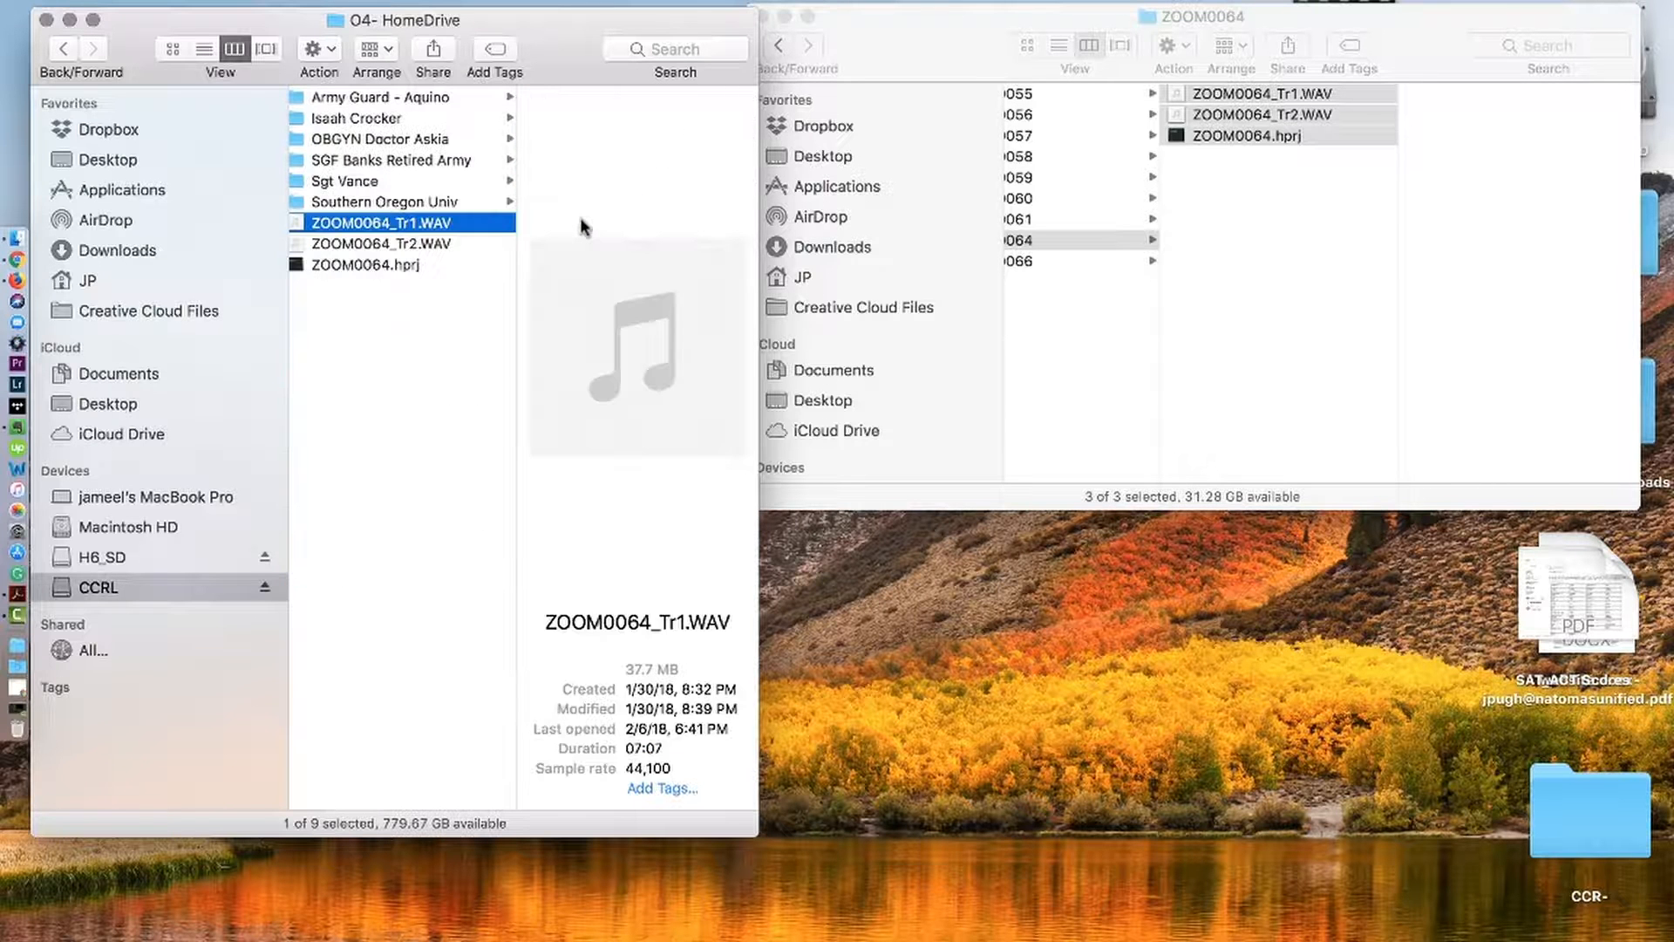
shift+click(410, 265)
drag(410, 225, 396, 98)
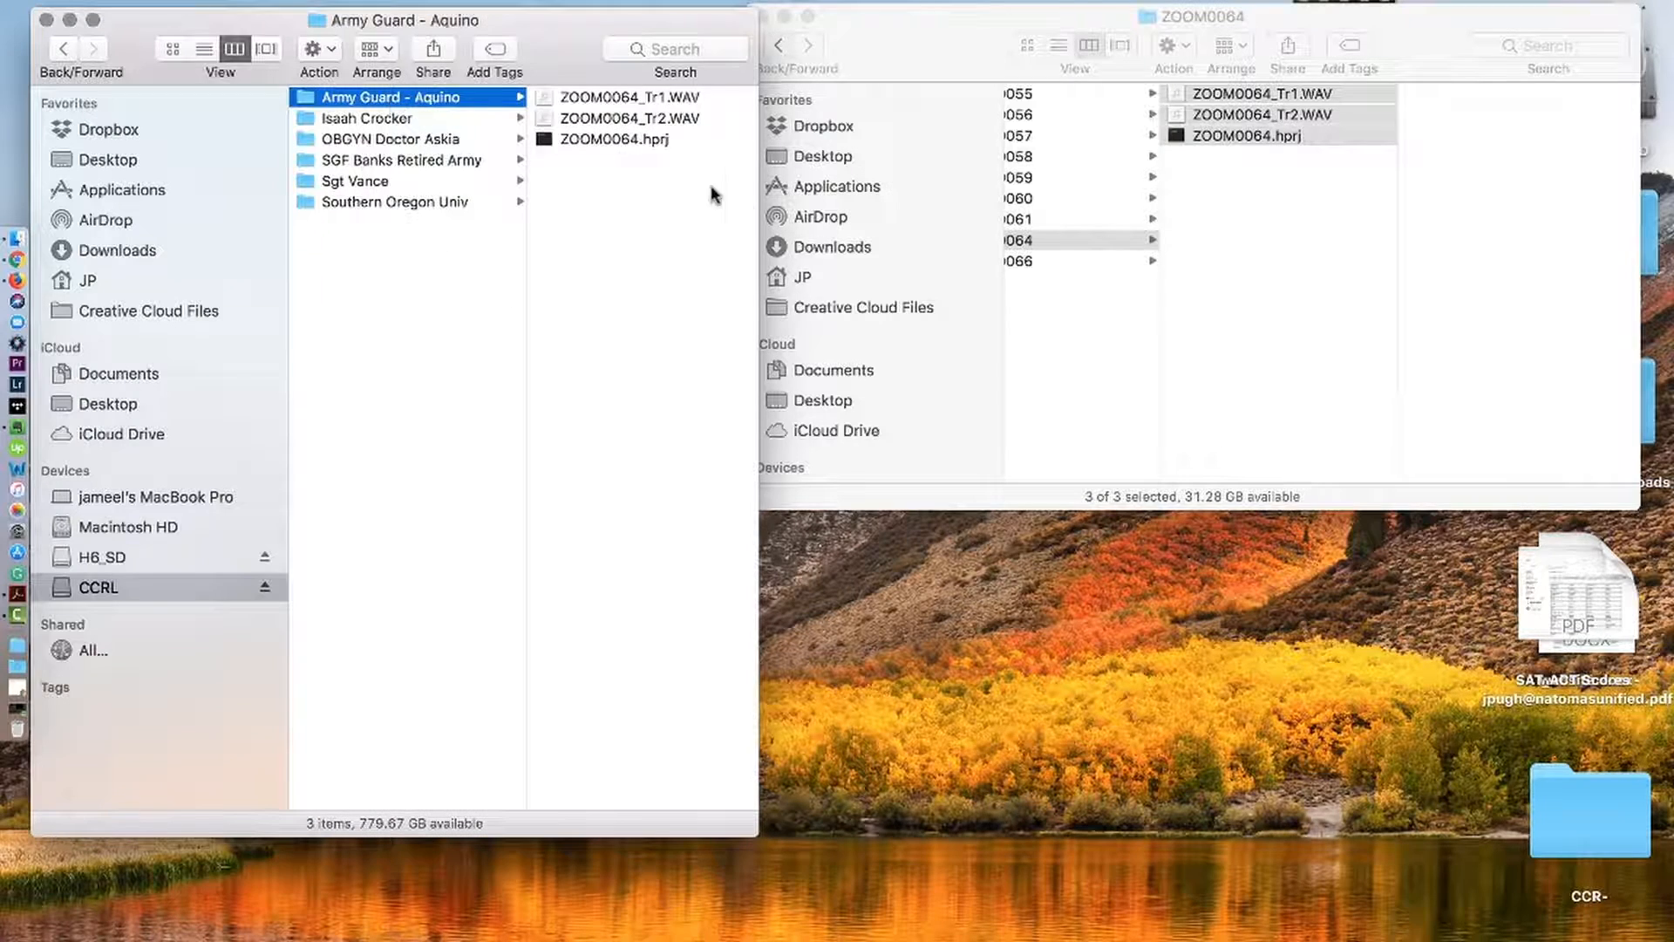
- Close the SD card's window and shift the CCRL drive window away from the Dock
click(890, 258)
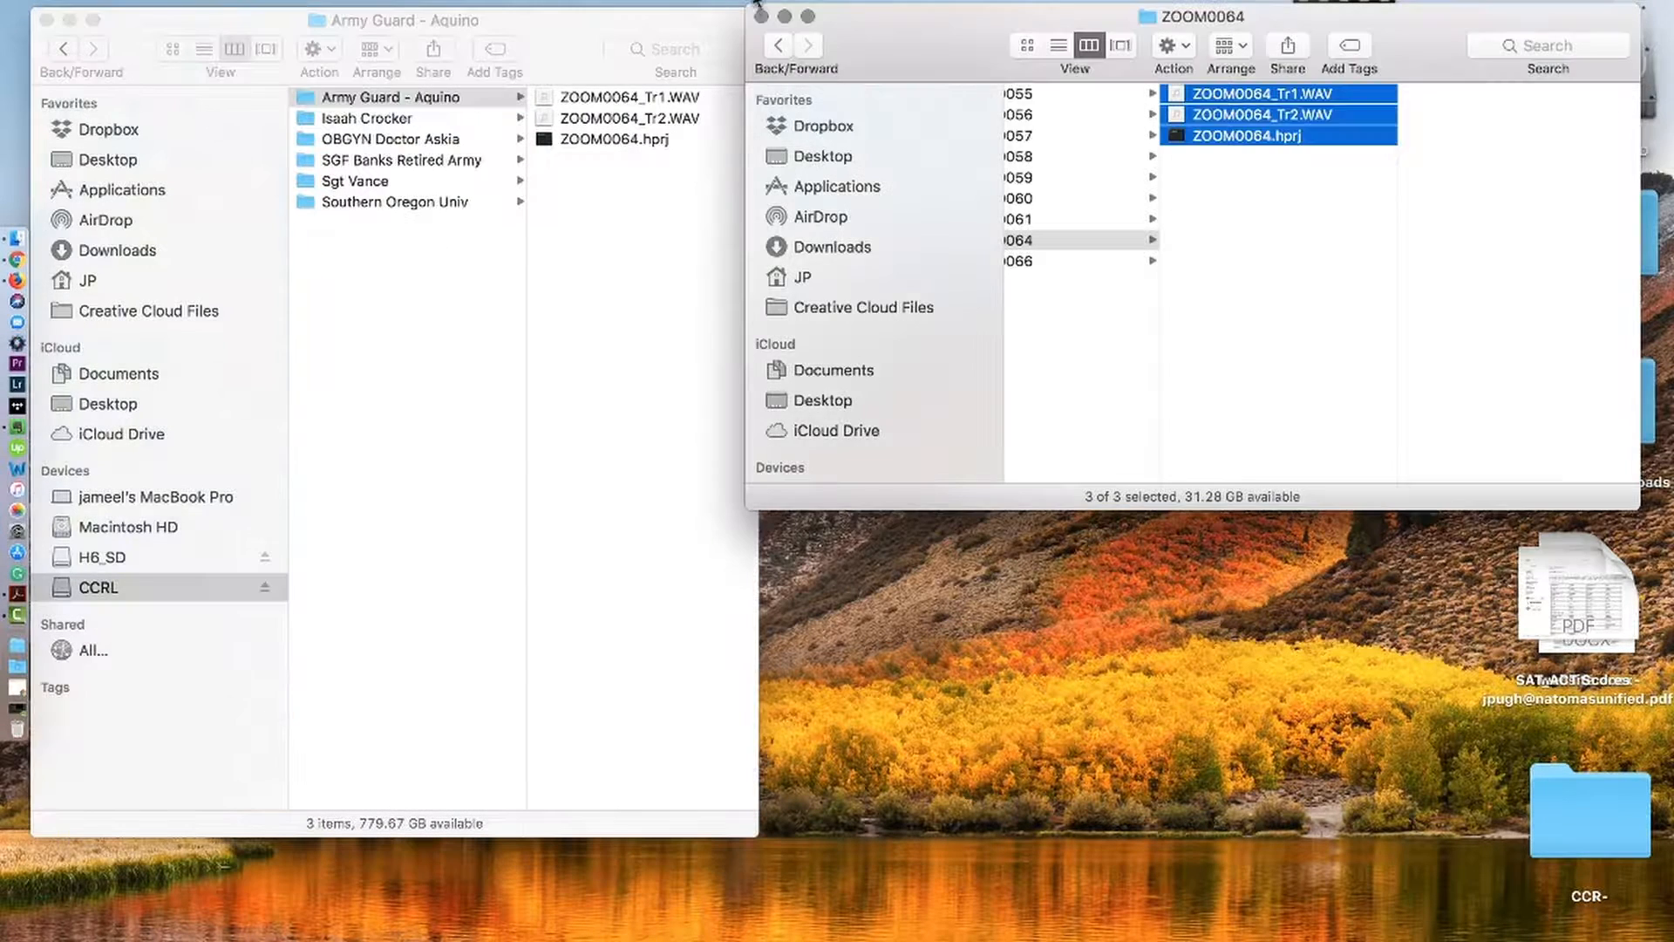
click(762, 17)
drag(573, 50, 703, 52)
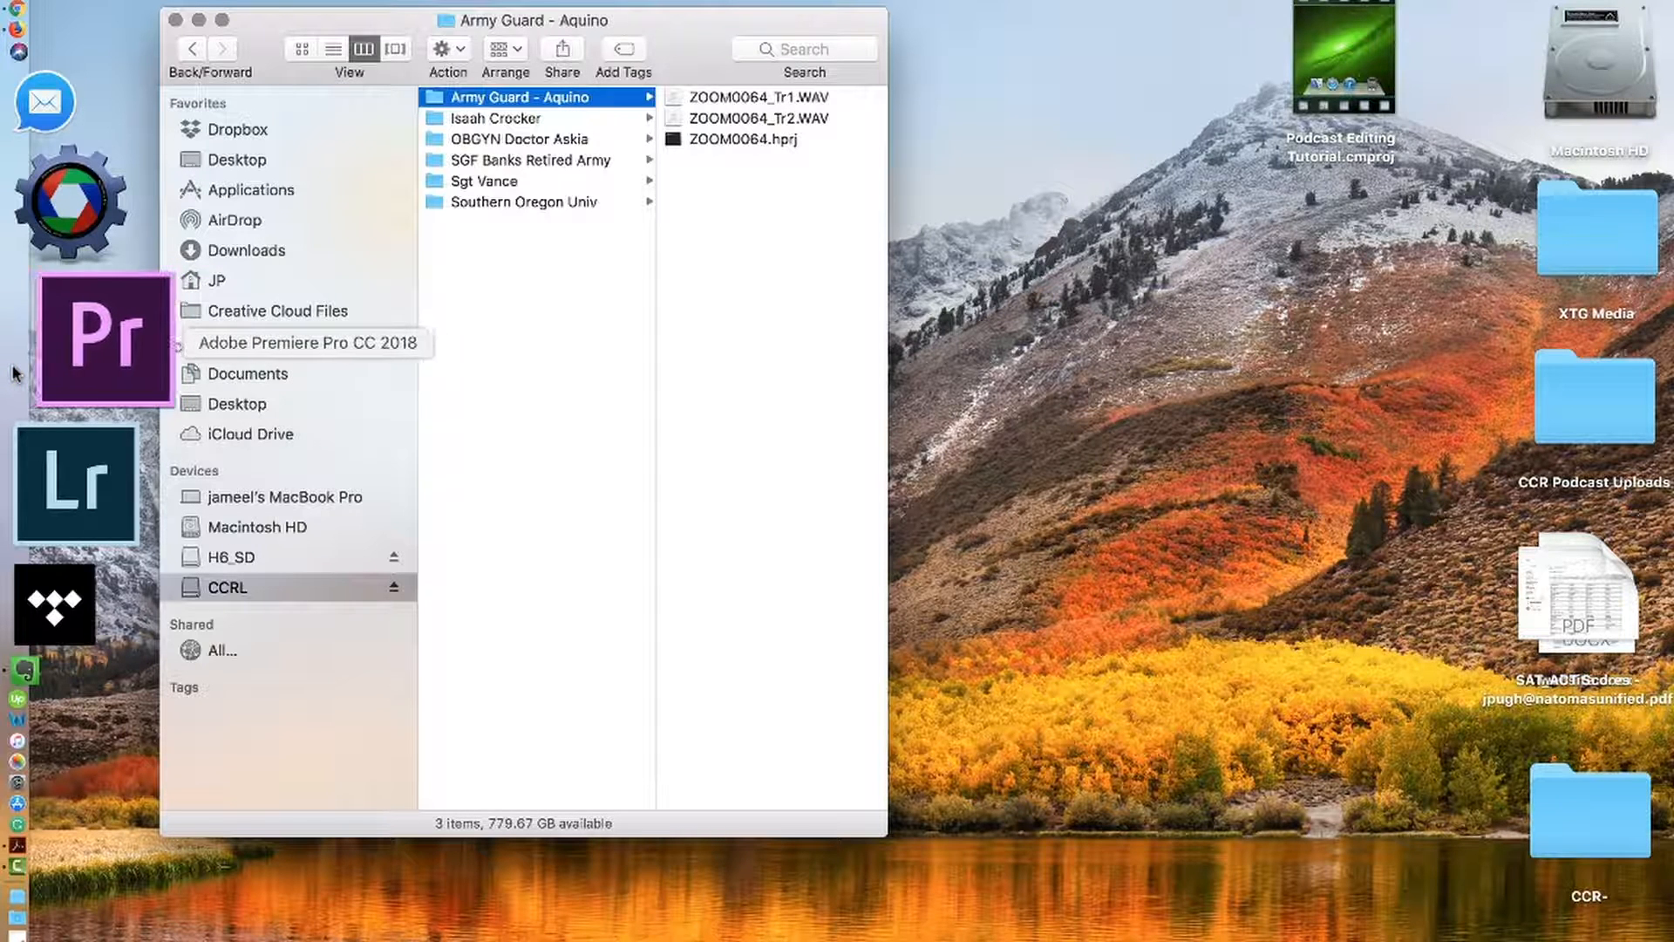
- Switch to Adobe Premiere Pro, open the recent project CCR-PODCAST_1, and review the timelines of its existing podcast sequences
click(15, 373)
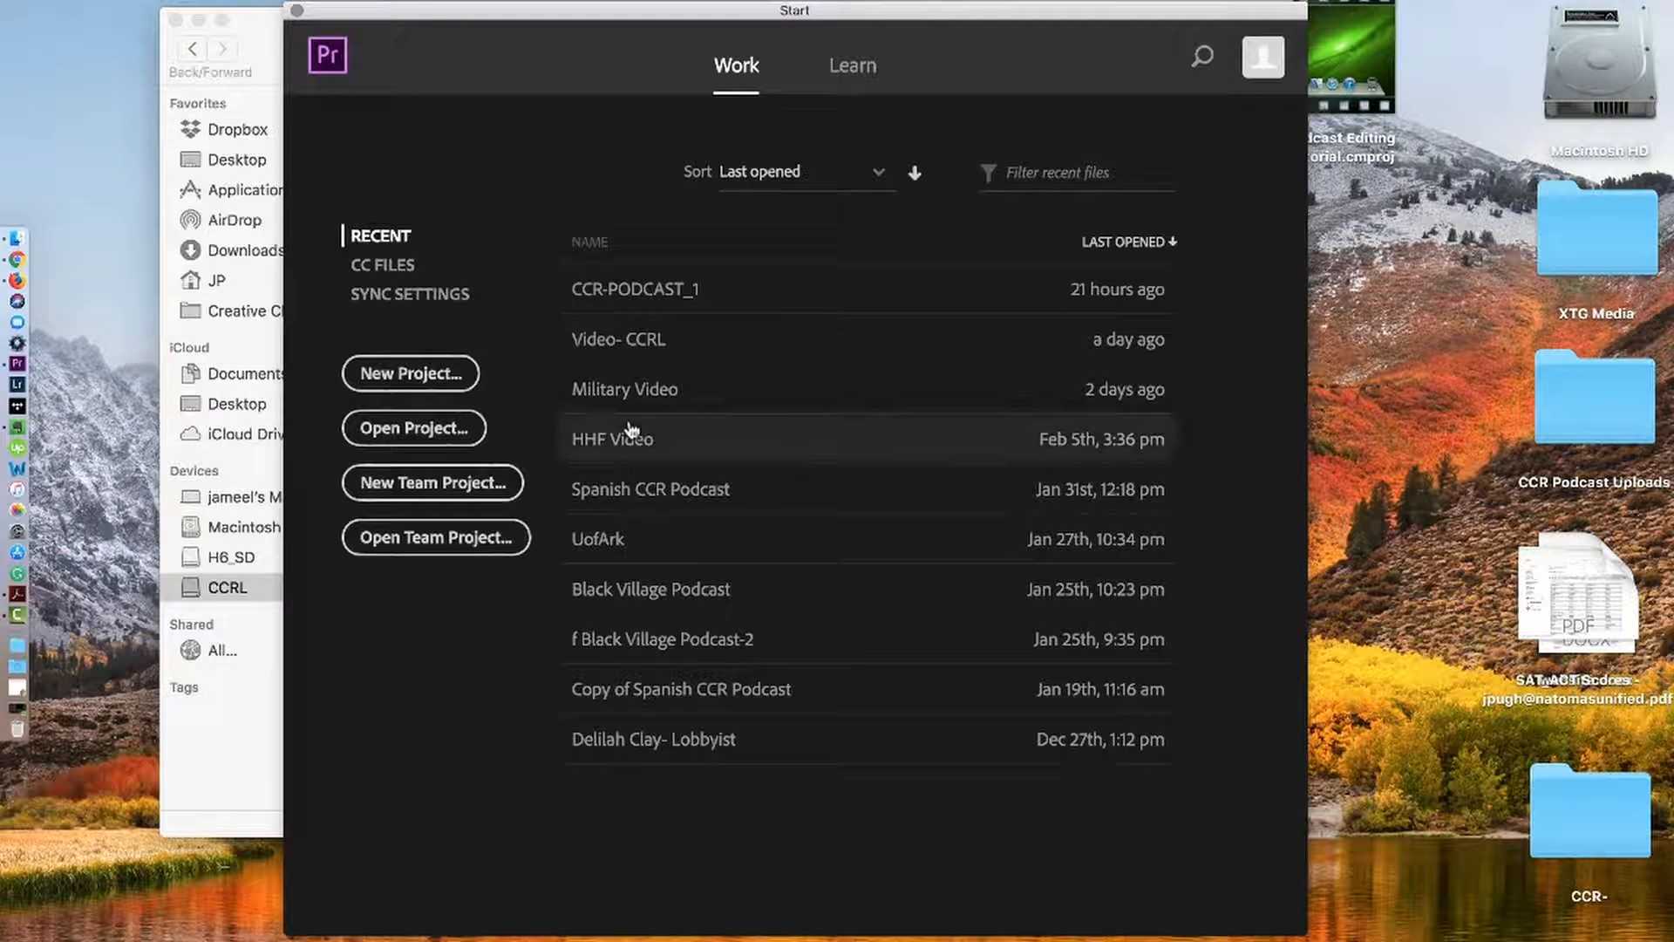
click(684, 298)
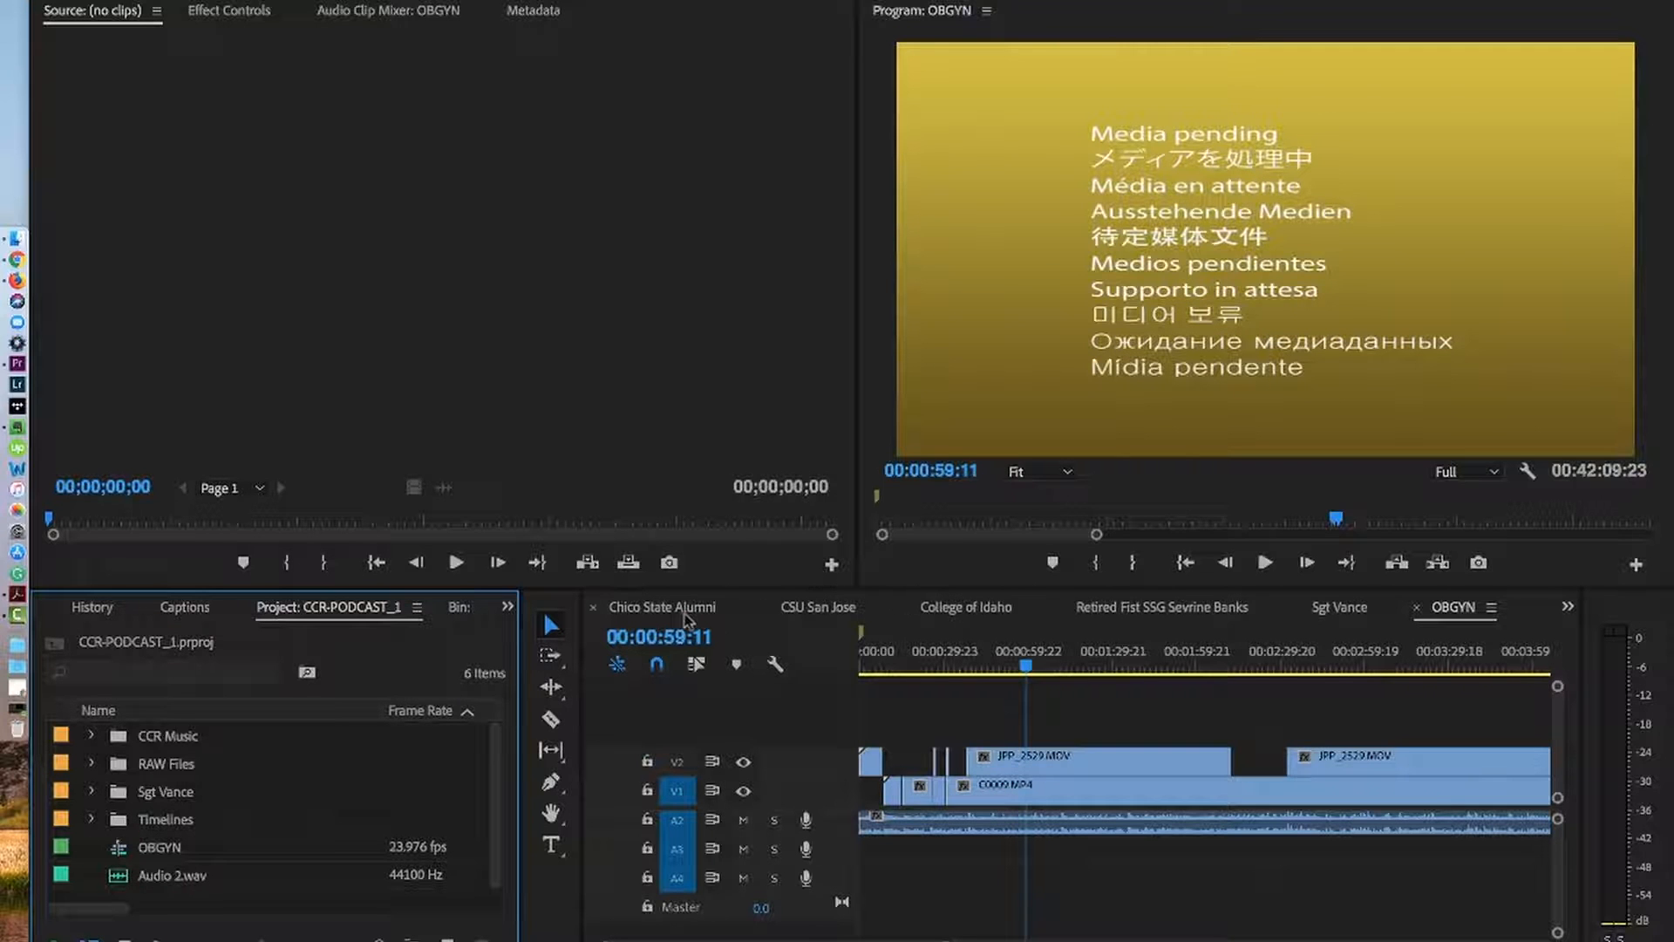
click(687, 613)
click(850, 615)
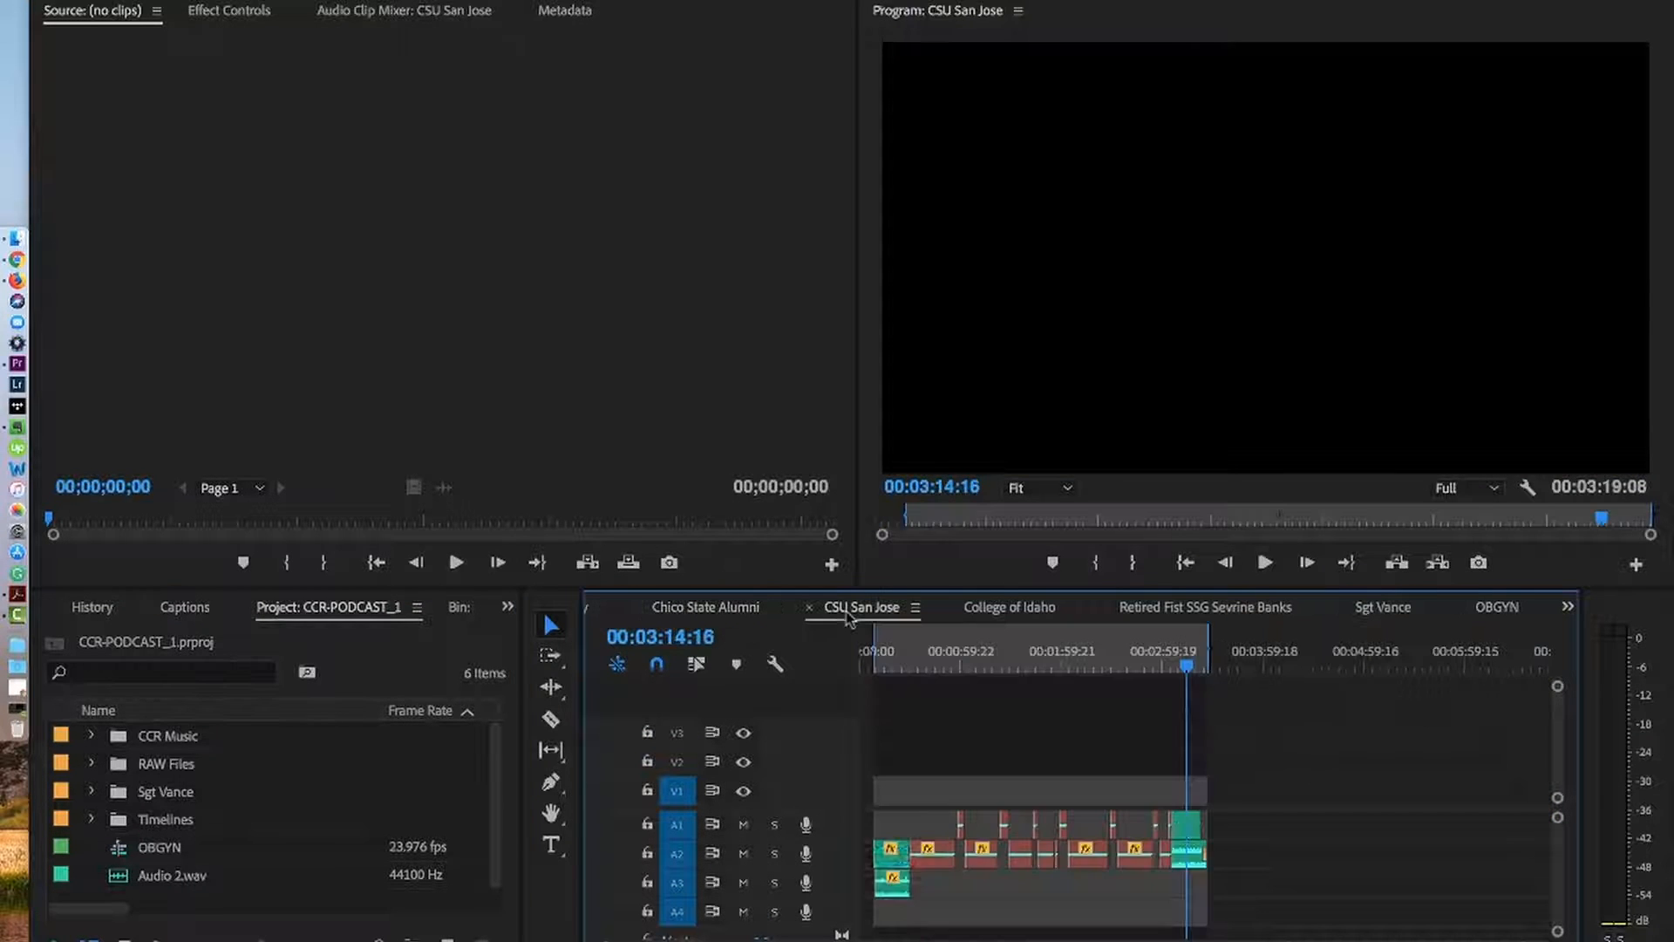
click(1012, 608)
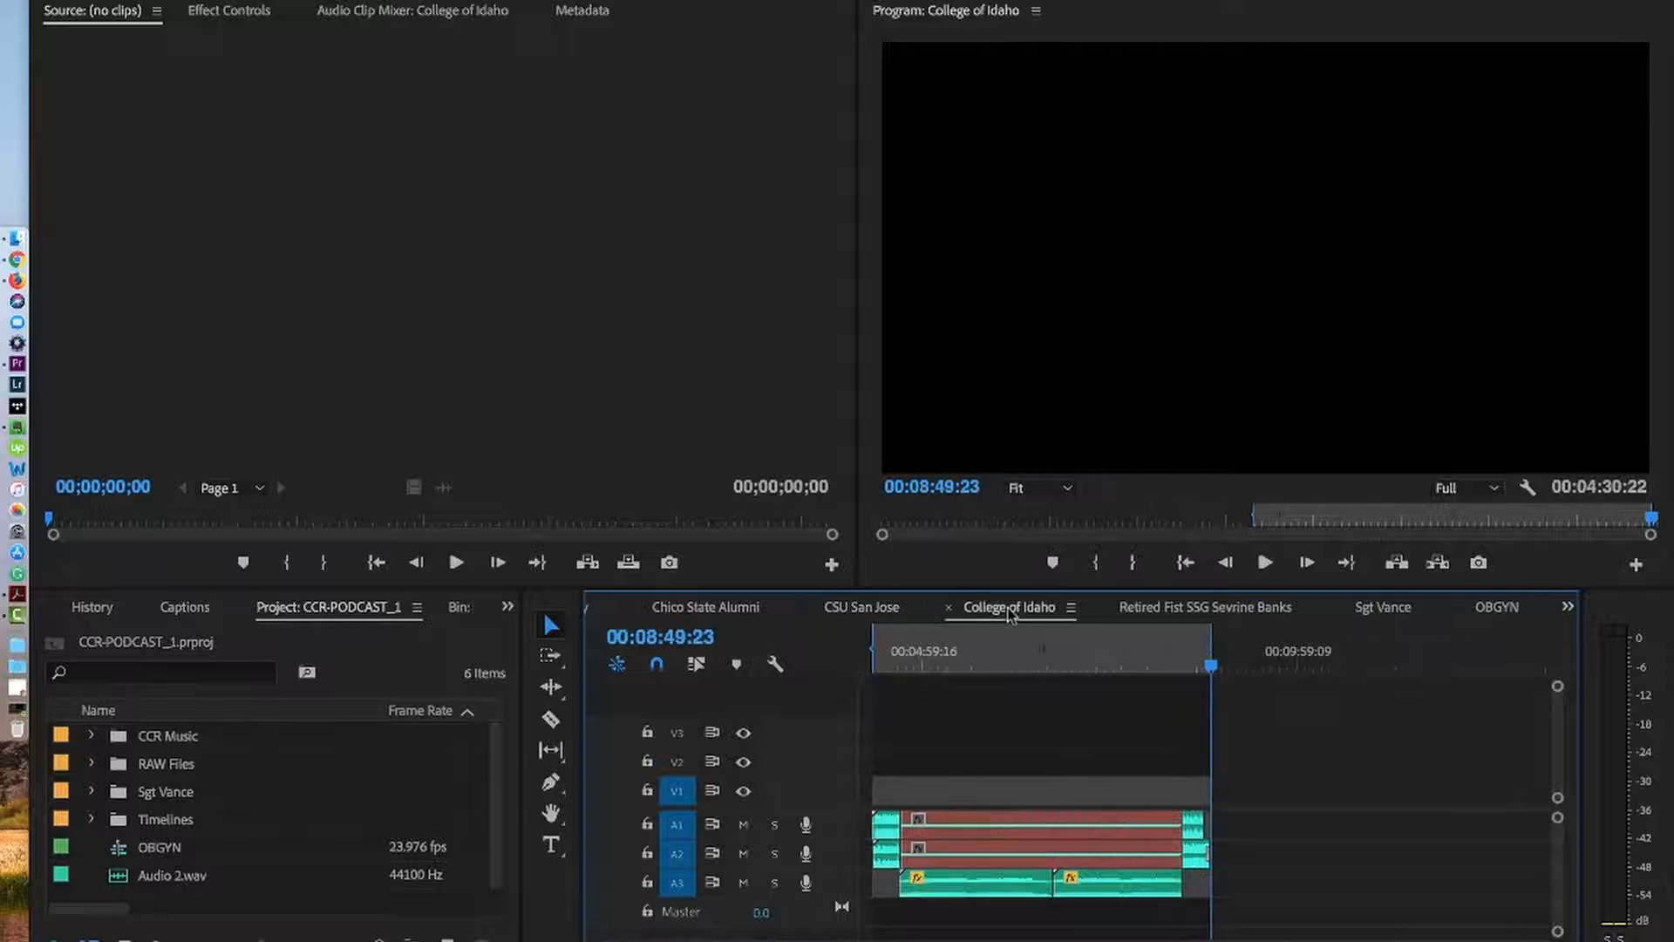
click(1186, 608)
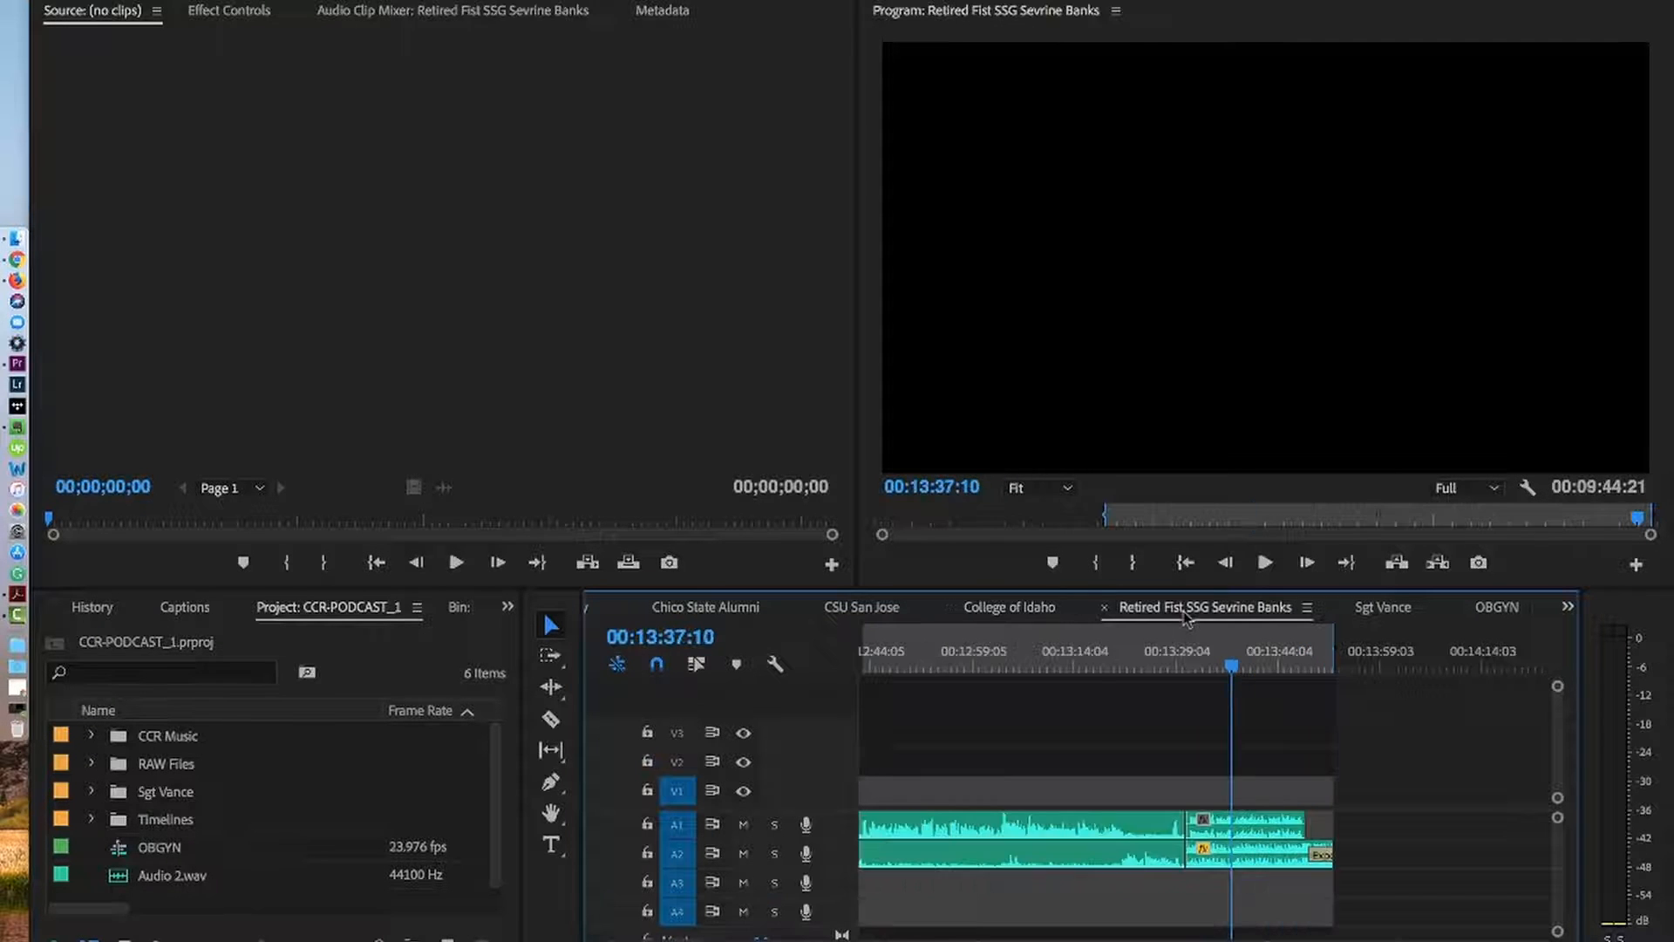
click(1387, 608)
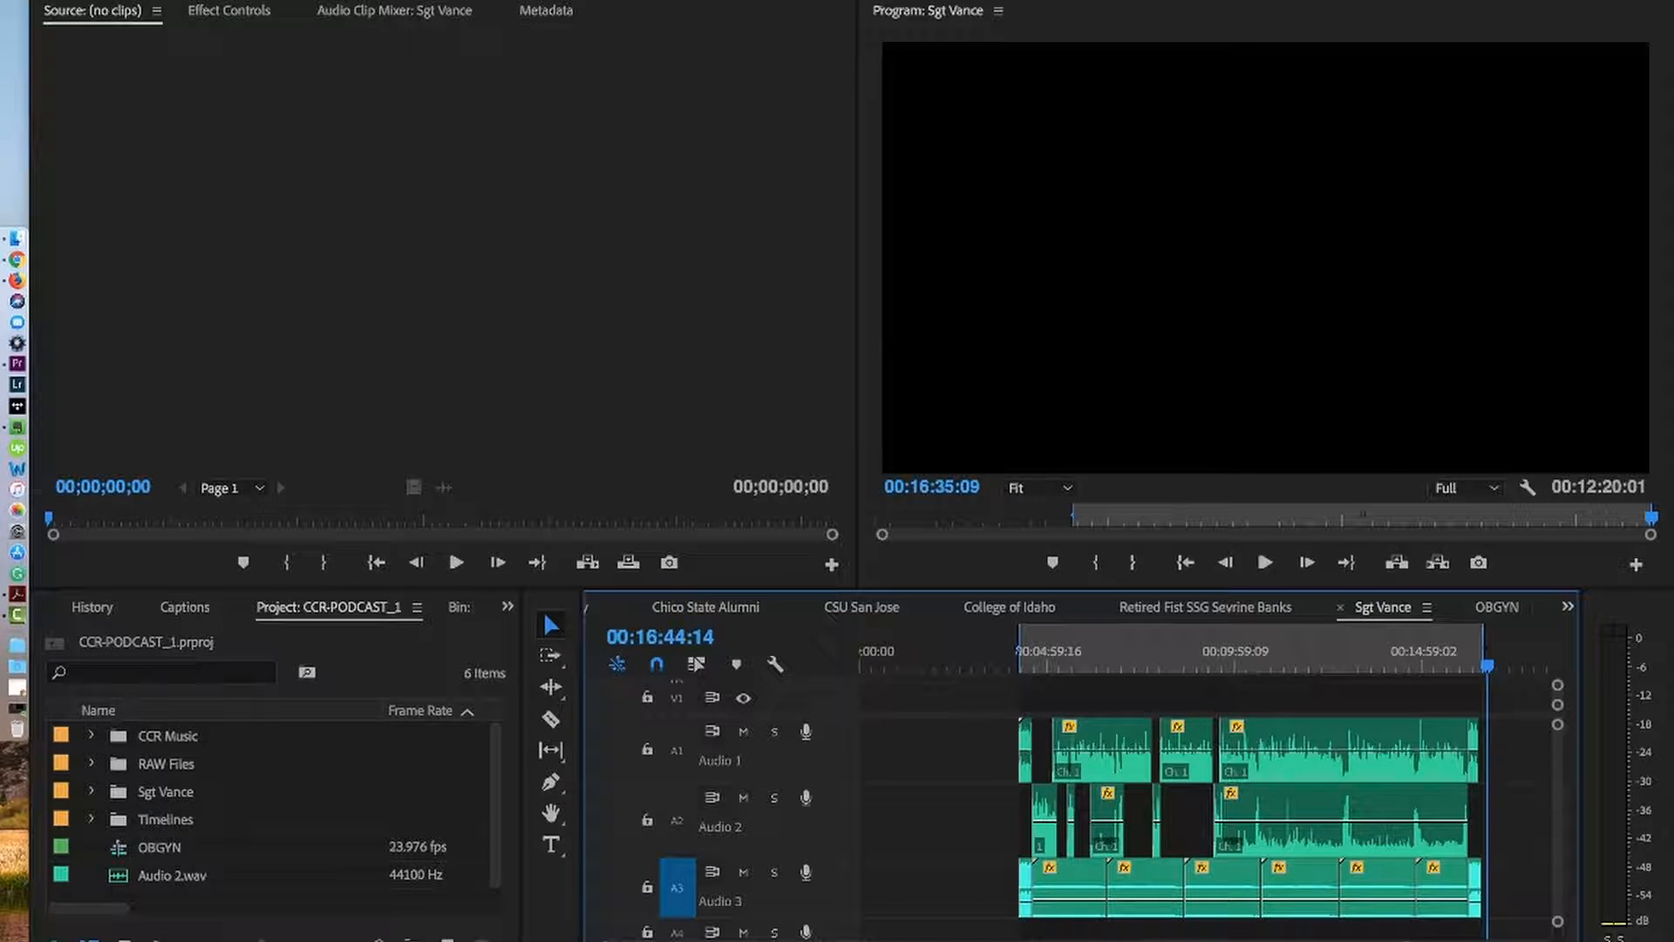
- Create a new sequence with the 2K 16x9 23.976 preset, named "Army Guard - " followed by the guest's surname
click(225, 2)
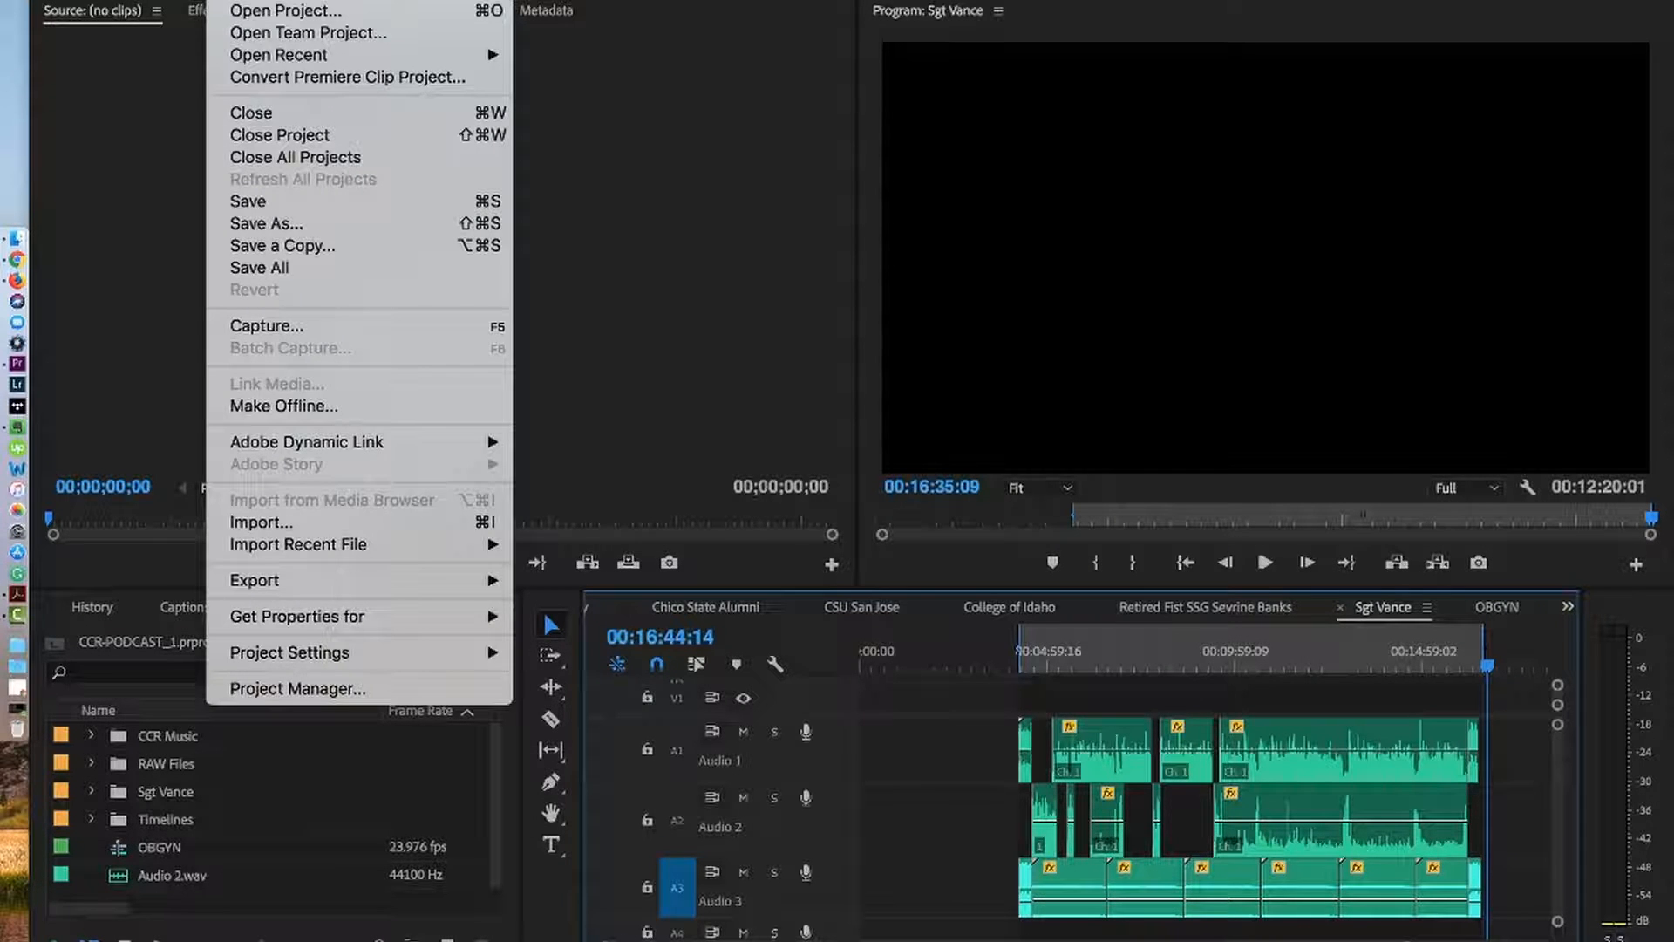
mouse_move(253, 3)
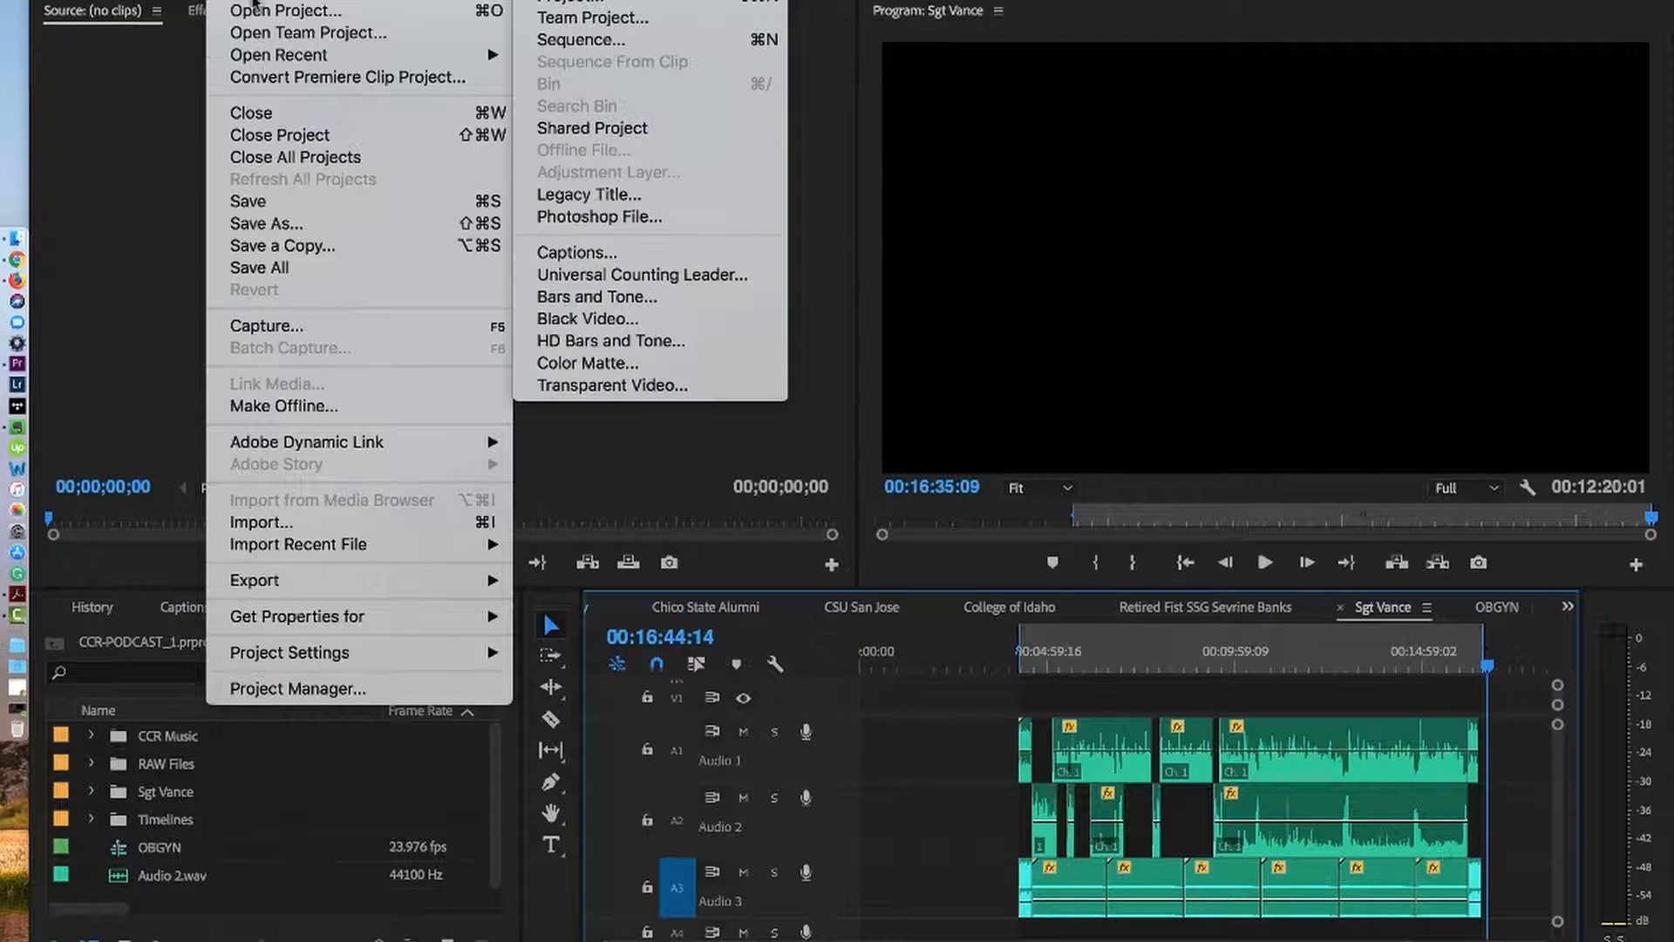
click(589, 44)
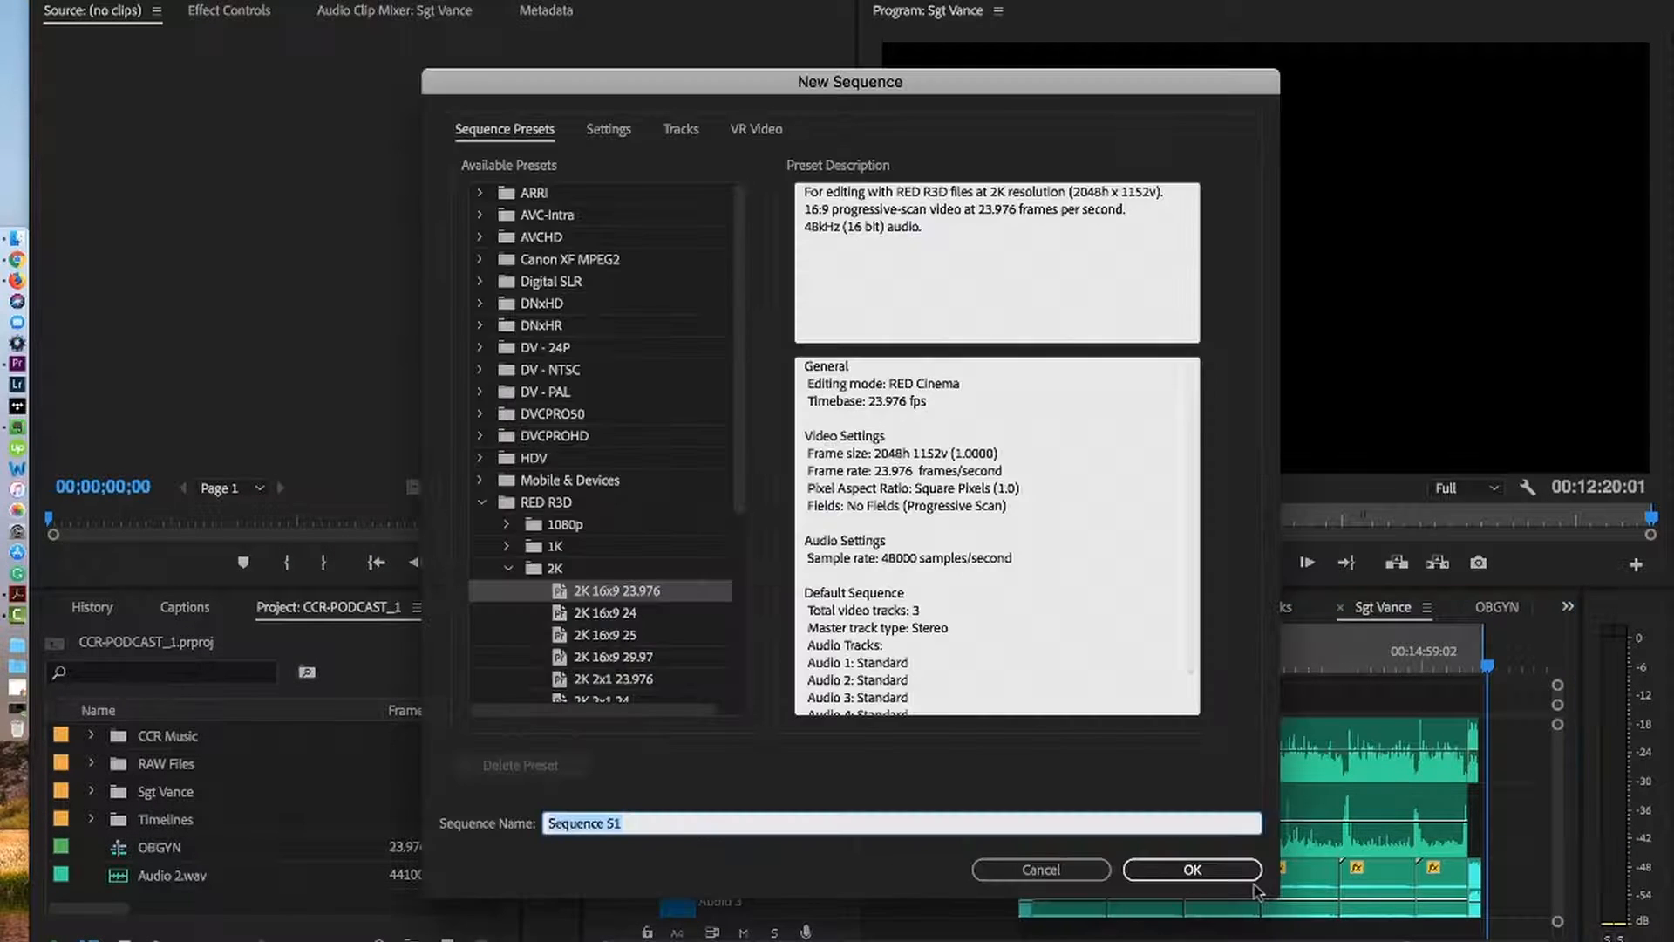
key(BackSpace)
text(Army G)
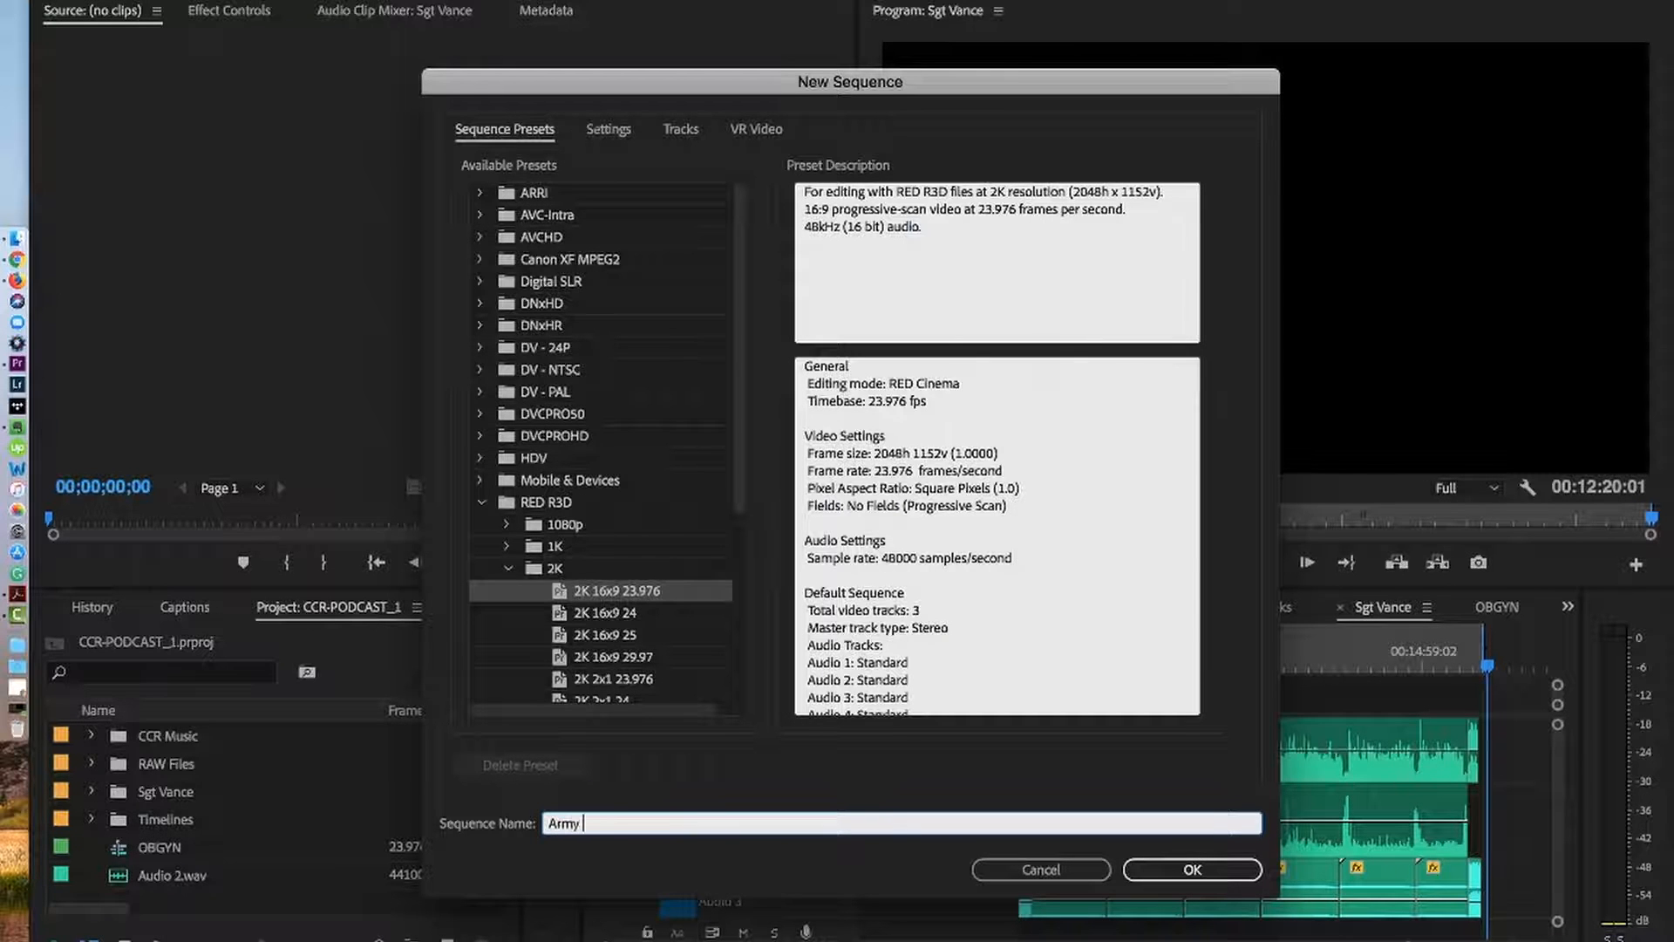
text(uard - Aquino)
click(1213, 873)
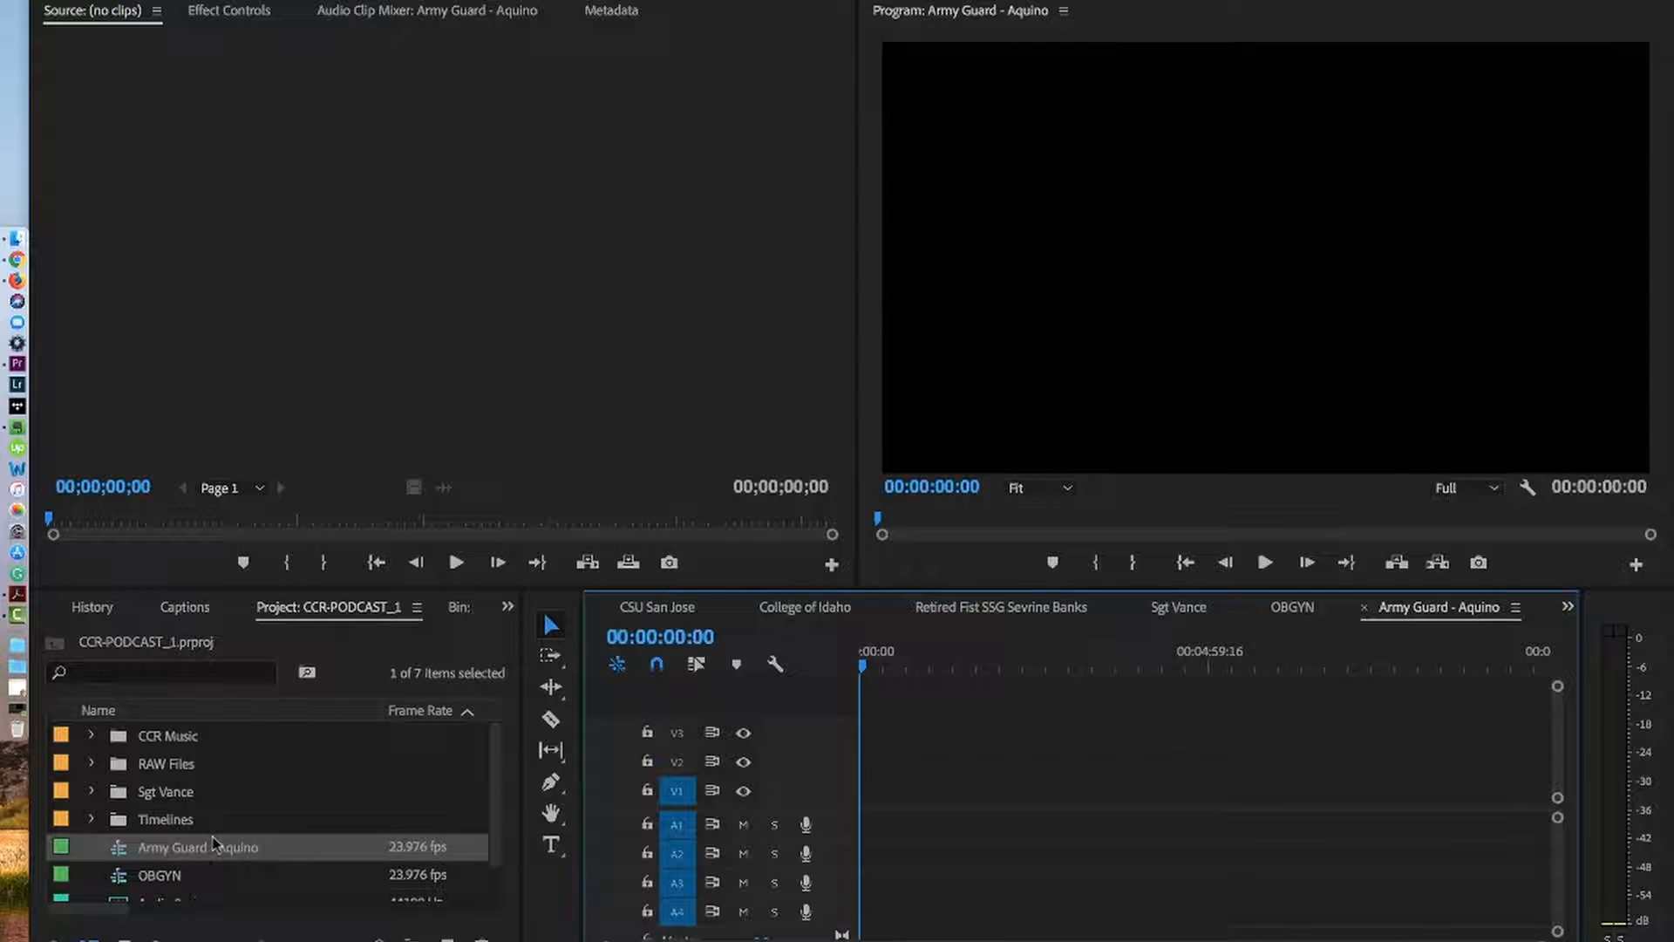
- Expand the project's RAW Files bin and look through its episode folders and the ZOOM recordings they hold
scroll(214, 843, down, 1)
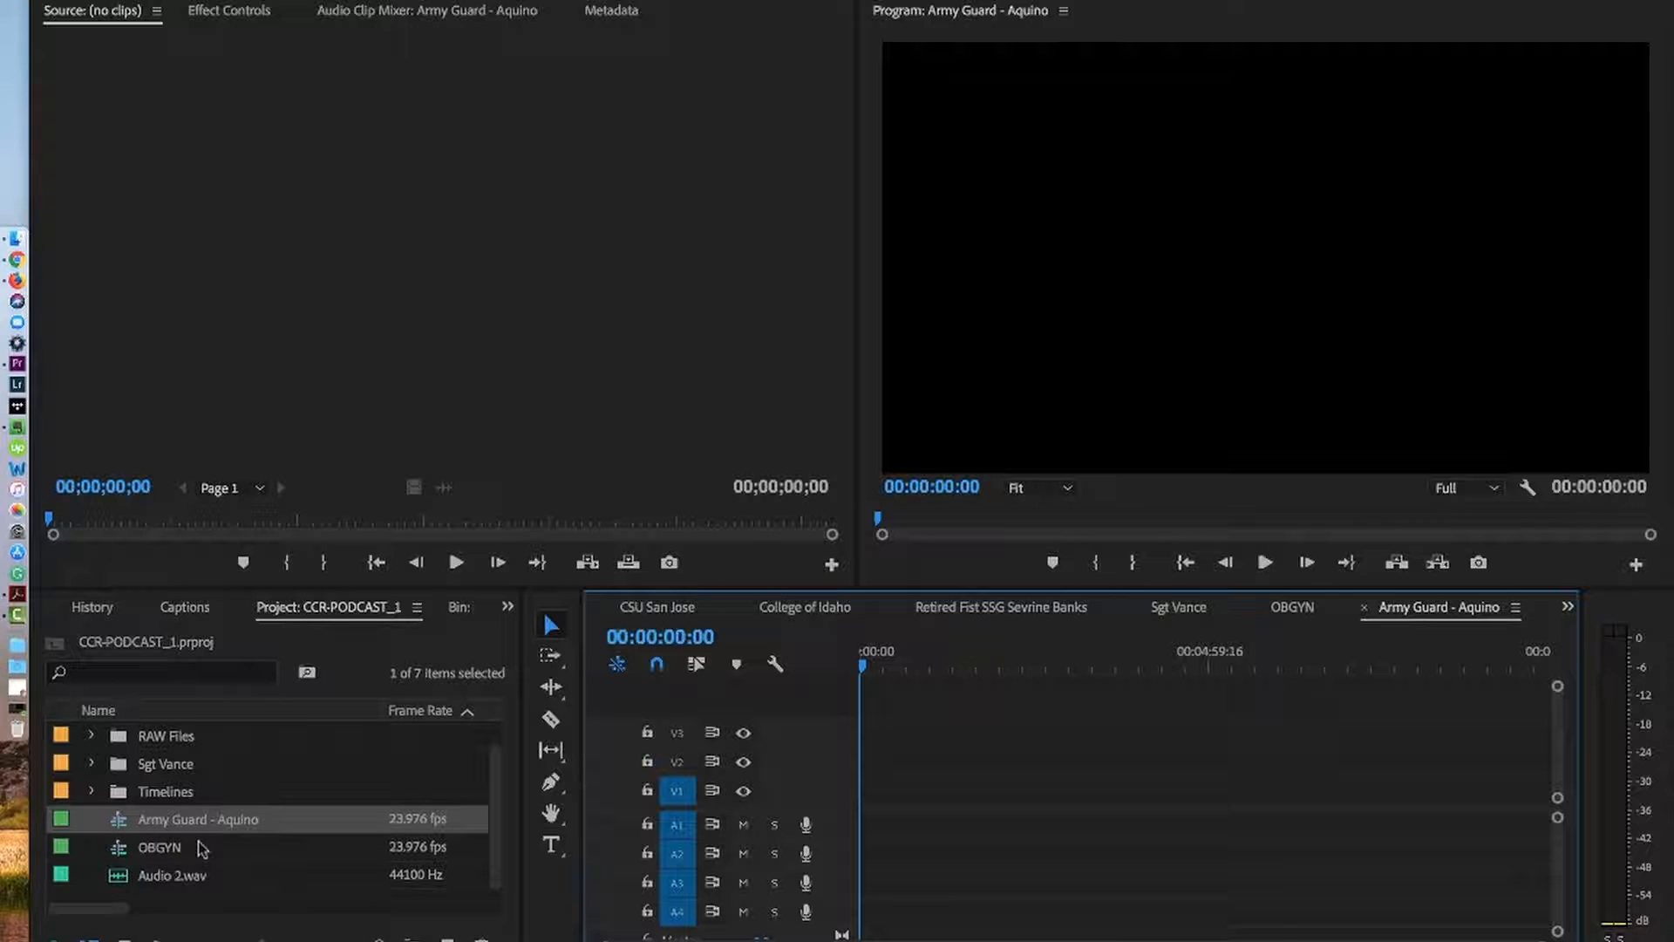
scroll(180, 780, up, 1)
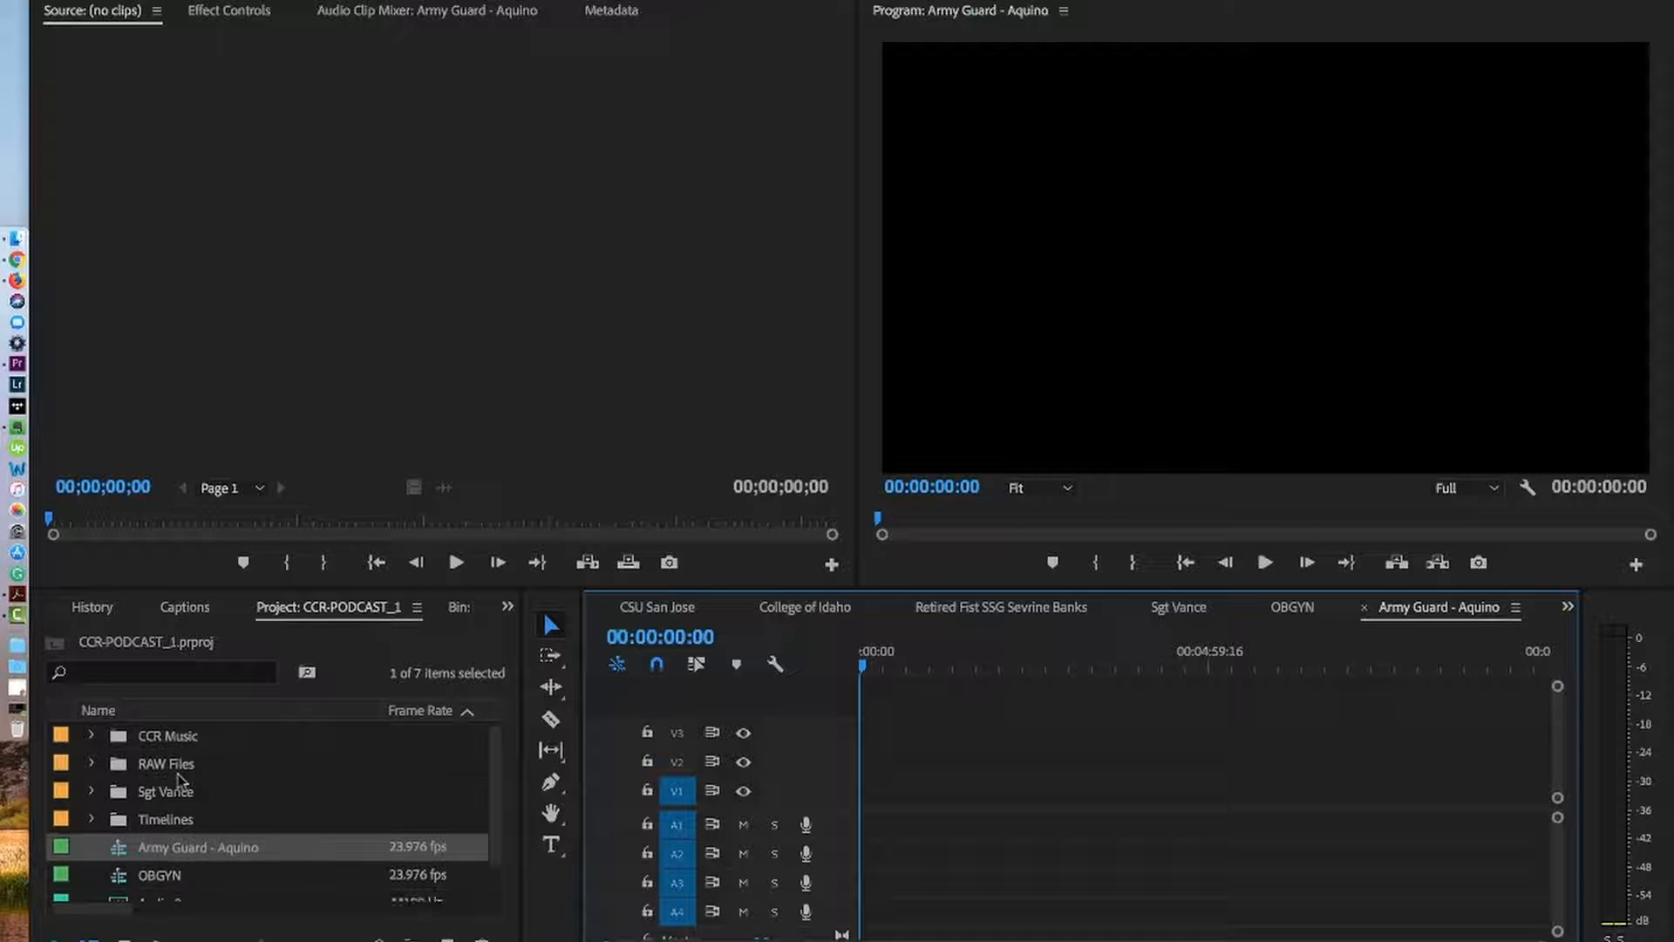
scroll(133, 876, right, 1)
scroll(148, 853, down, 1)
scroll(148, 853, up, 1)
scroll(148, 853, right, 1)
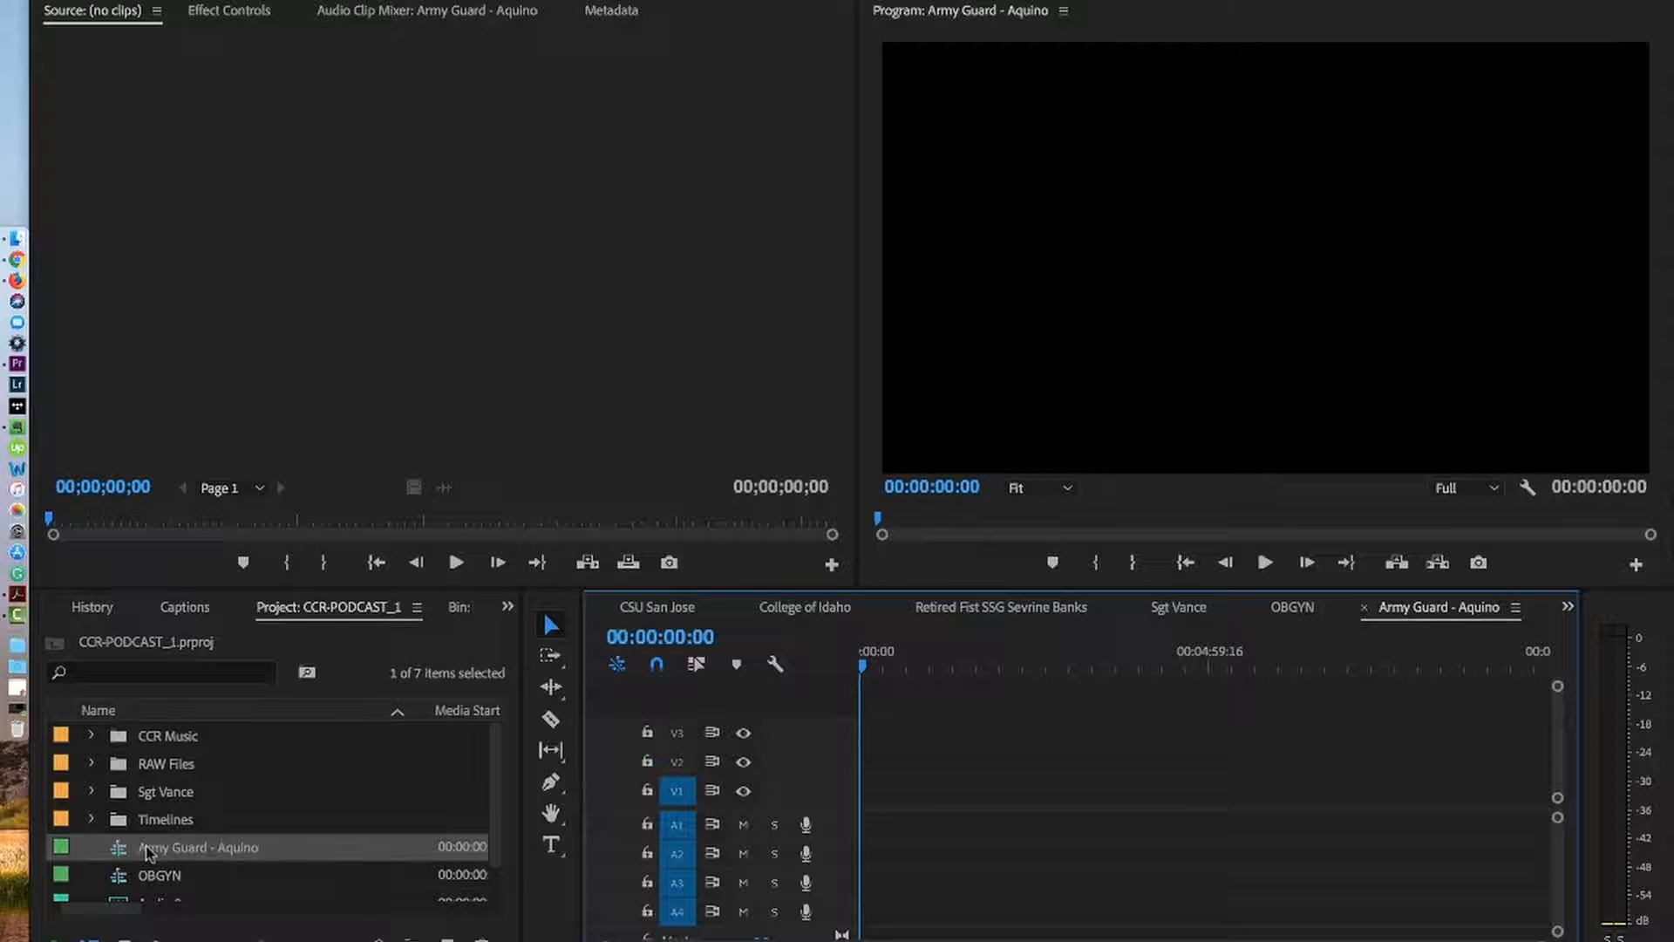
click(163, 765)
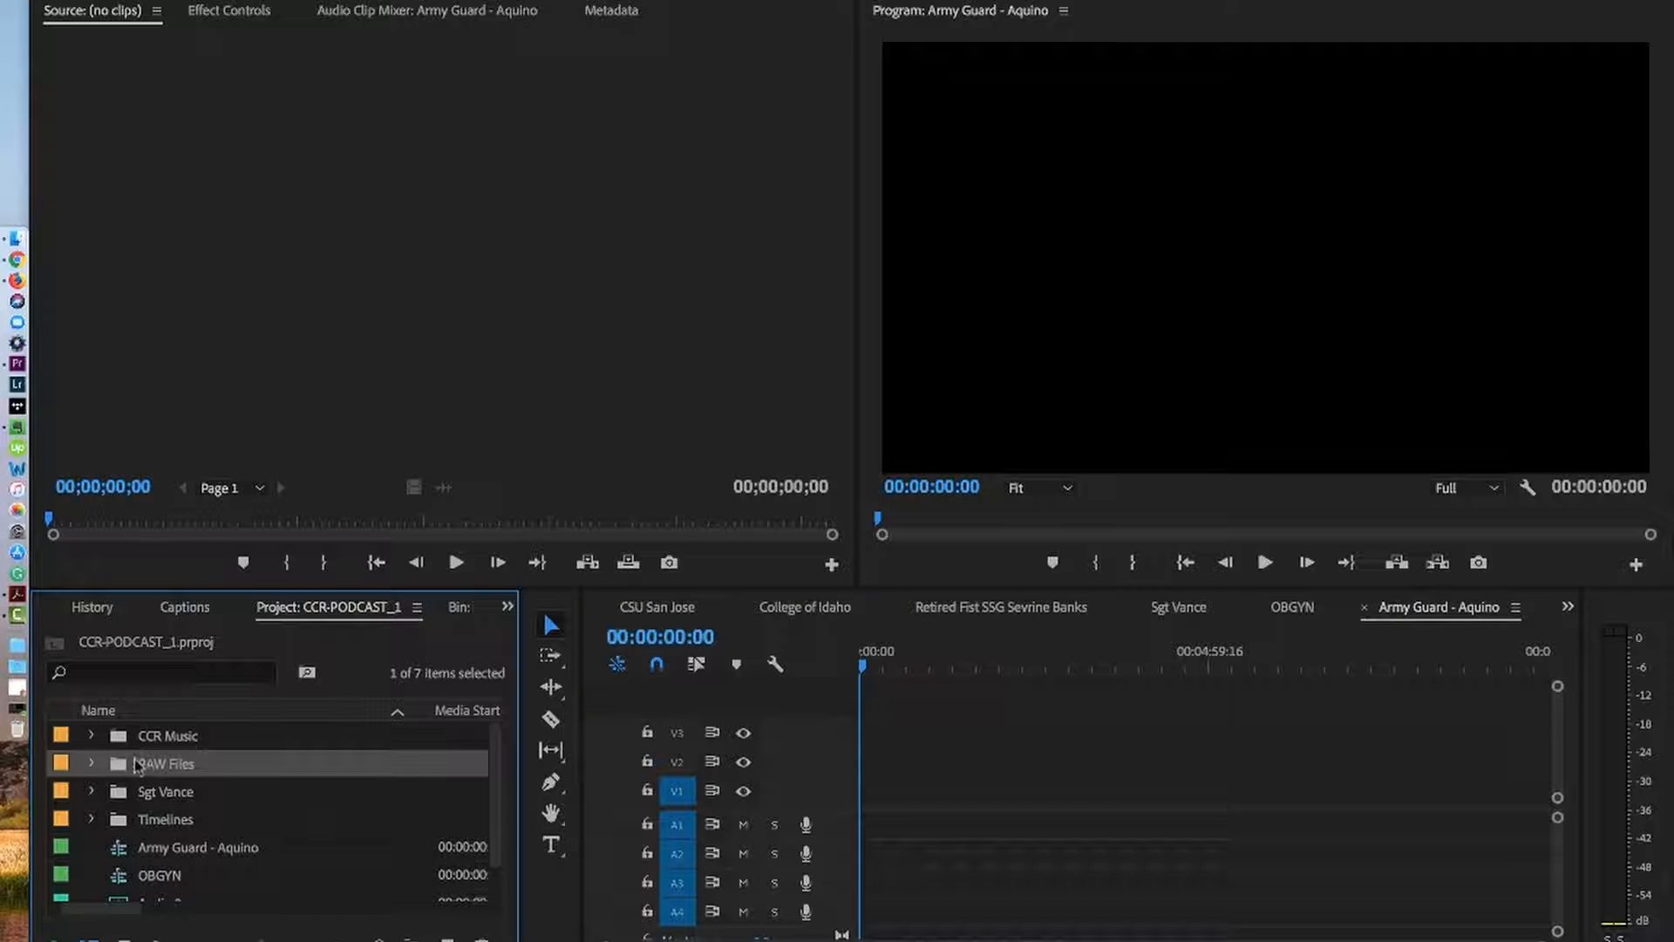
click(91, 764)
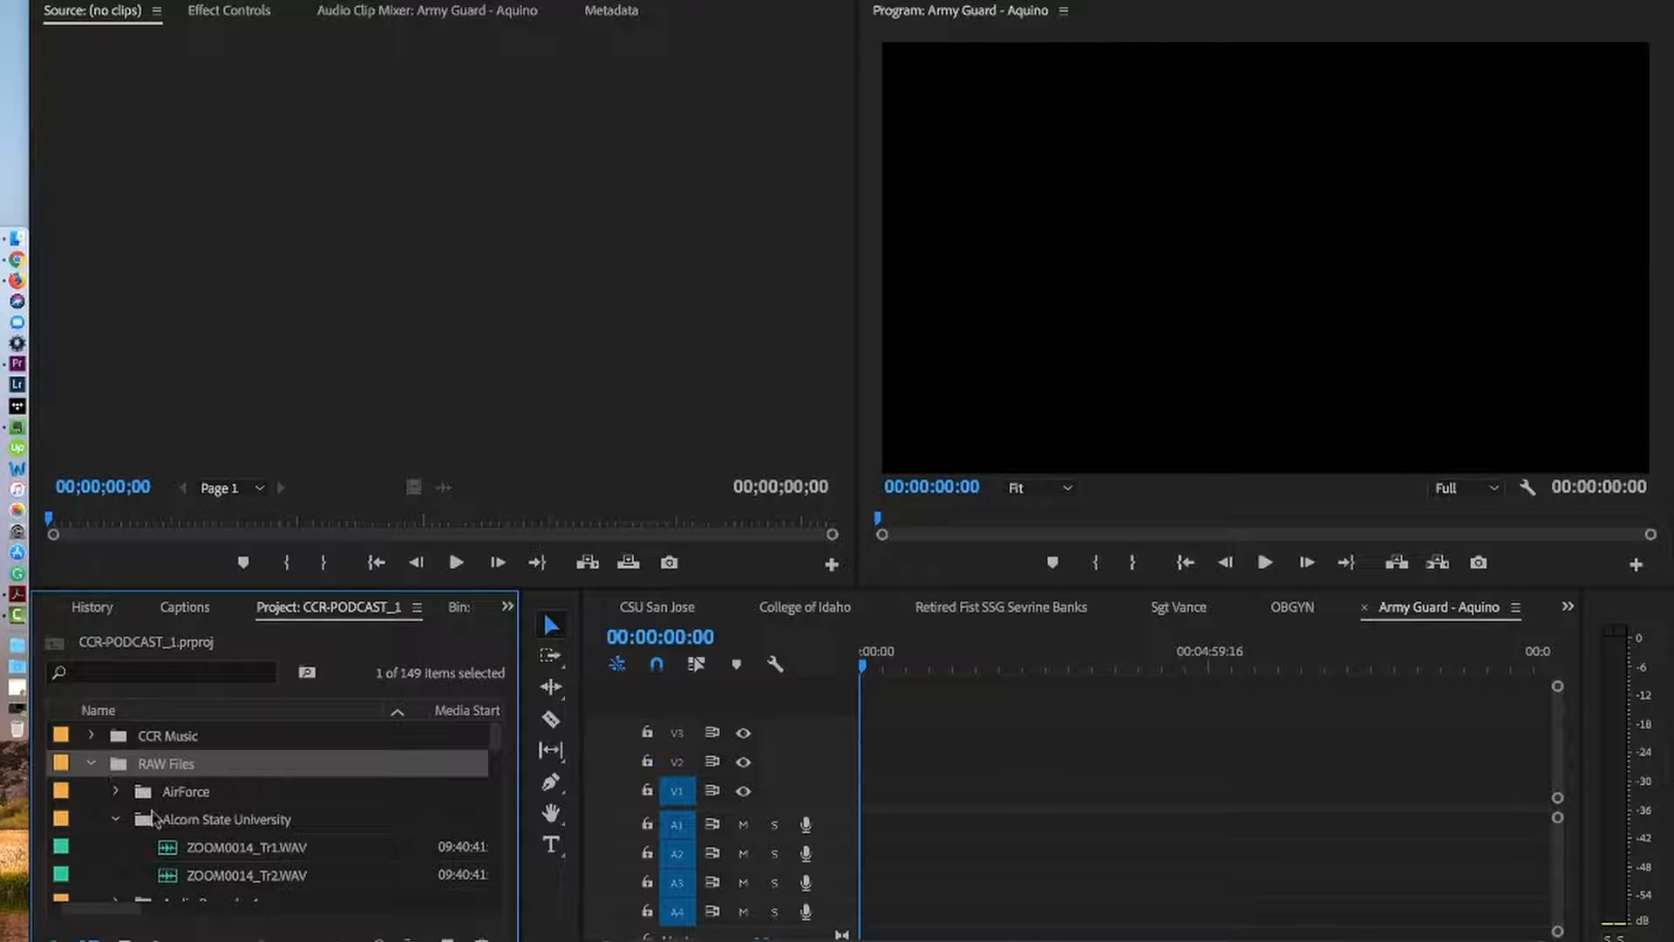
scroll(154, 818, down, 5)
scroll(153, 818, down, 10)
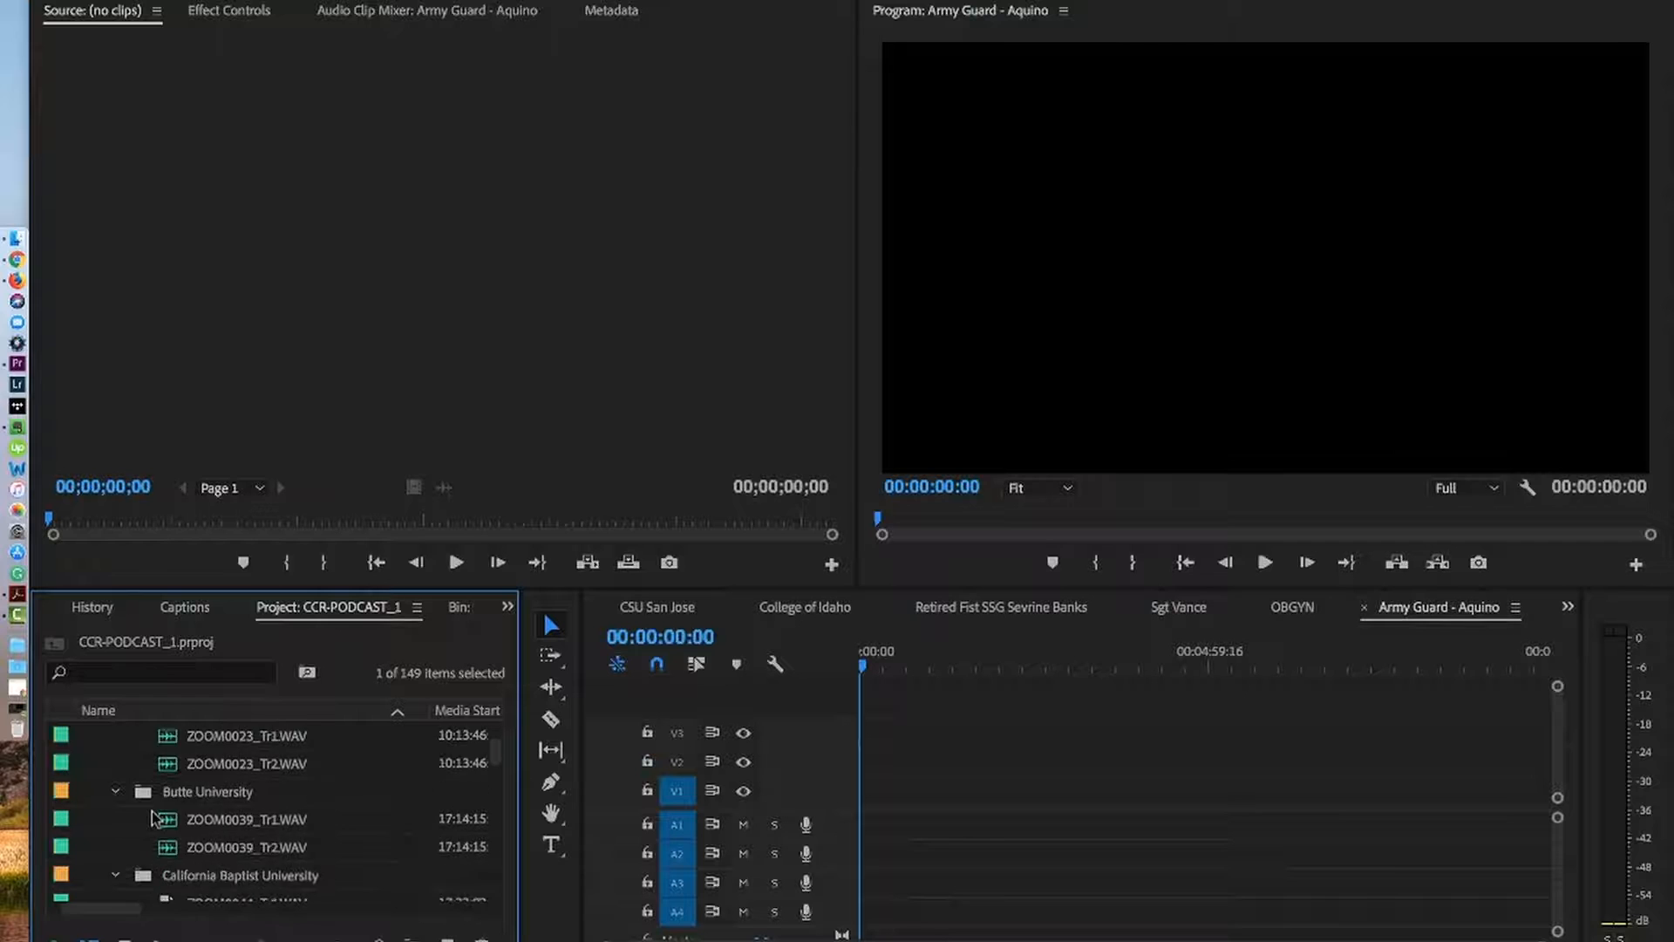
scroll(152, 816, down, 10)
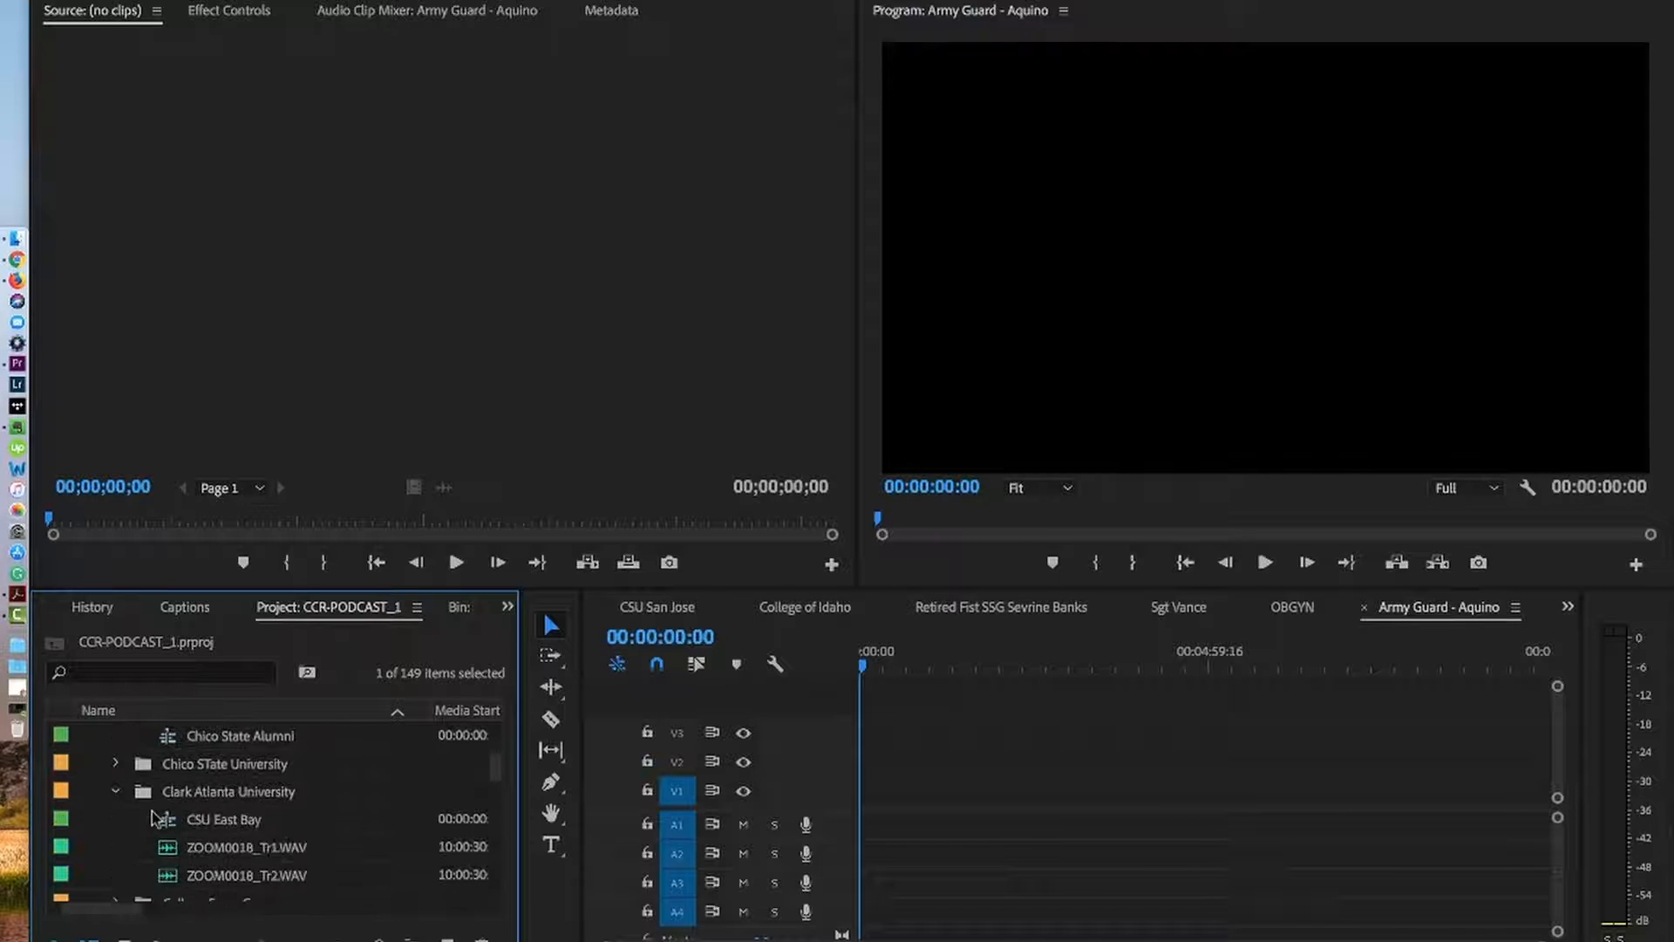
scroll(154, 818, down, 10)
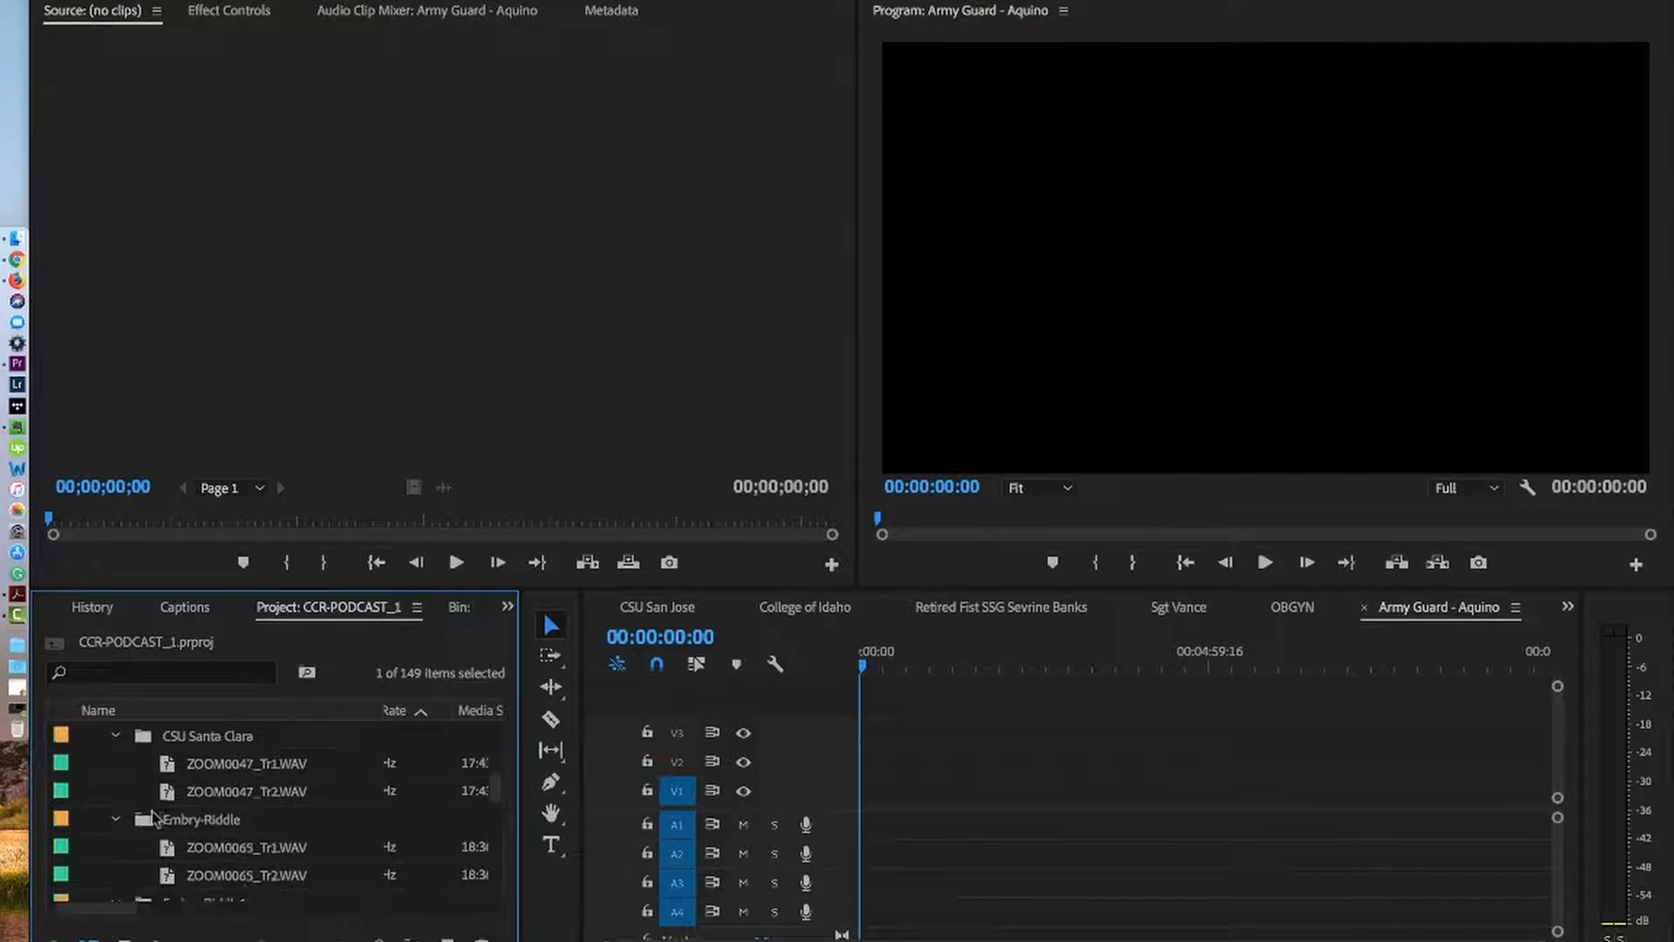
scroll(154, 818, down, 10)
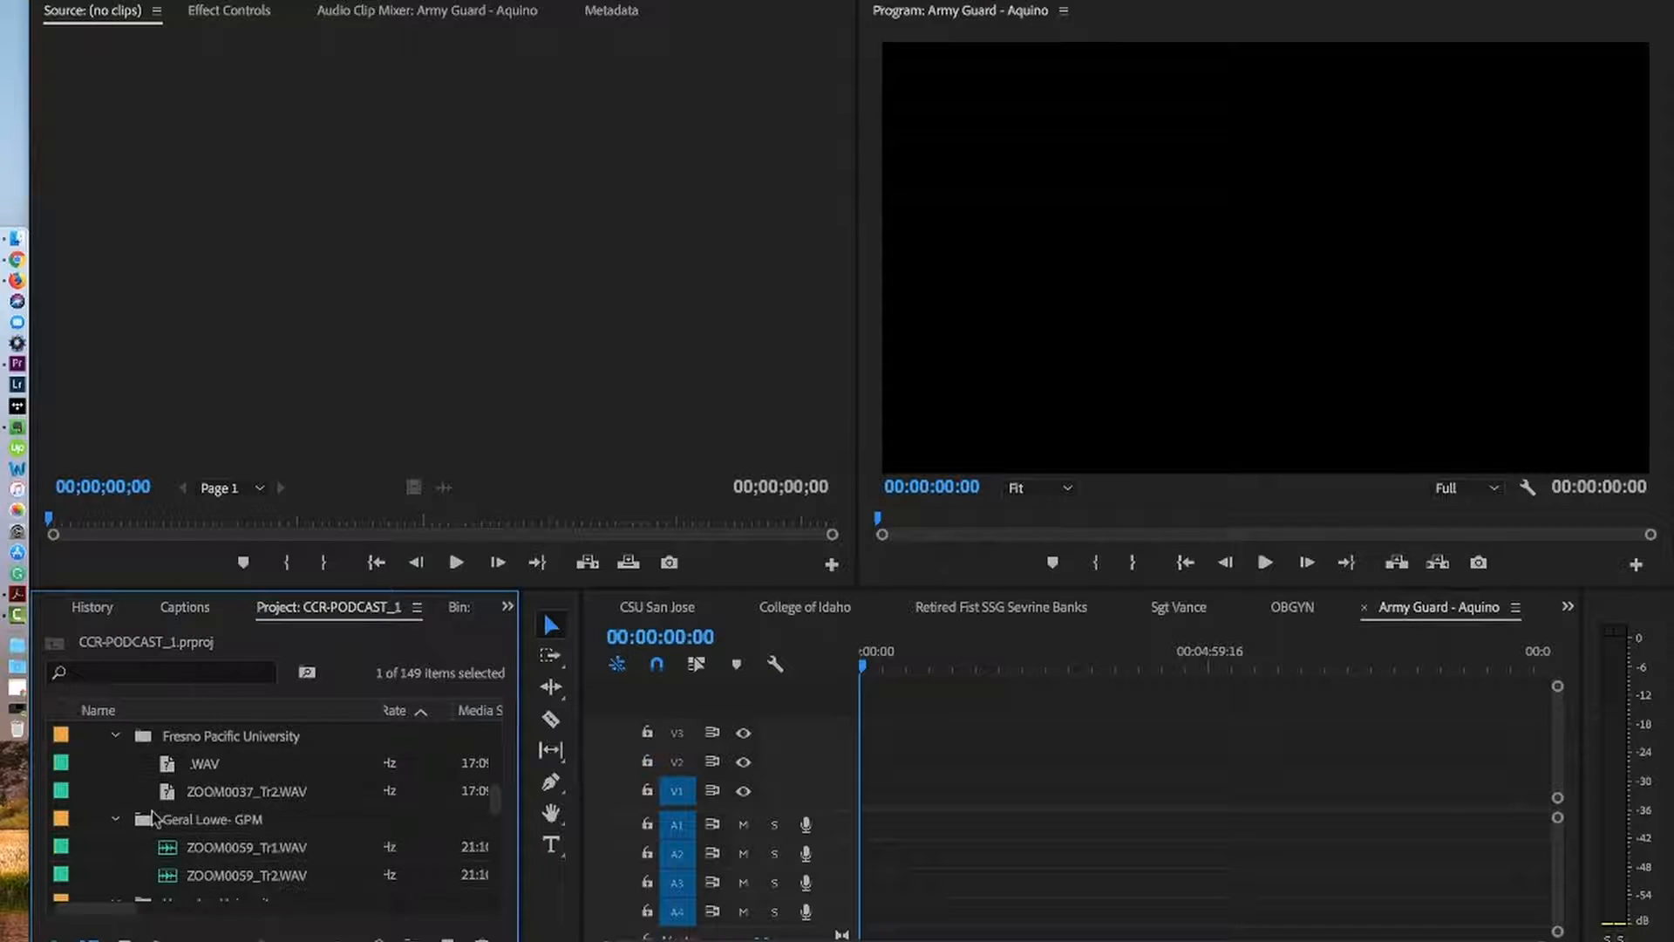
scroll(153, 818, down, 10)
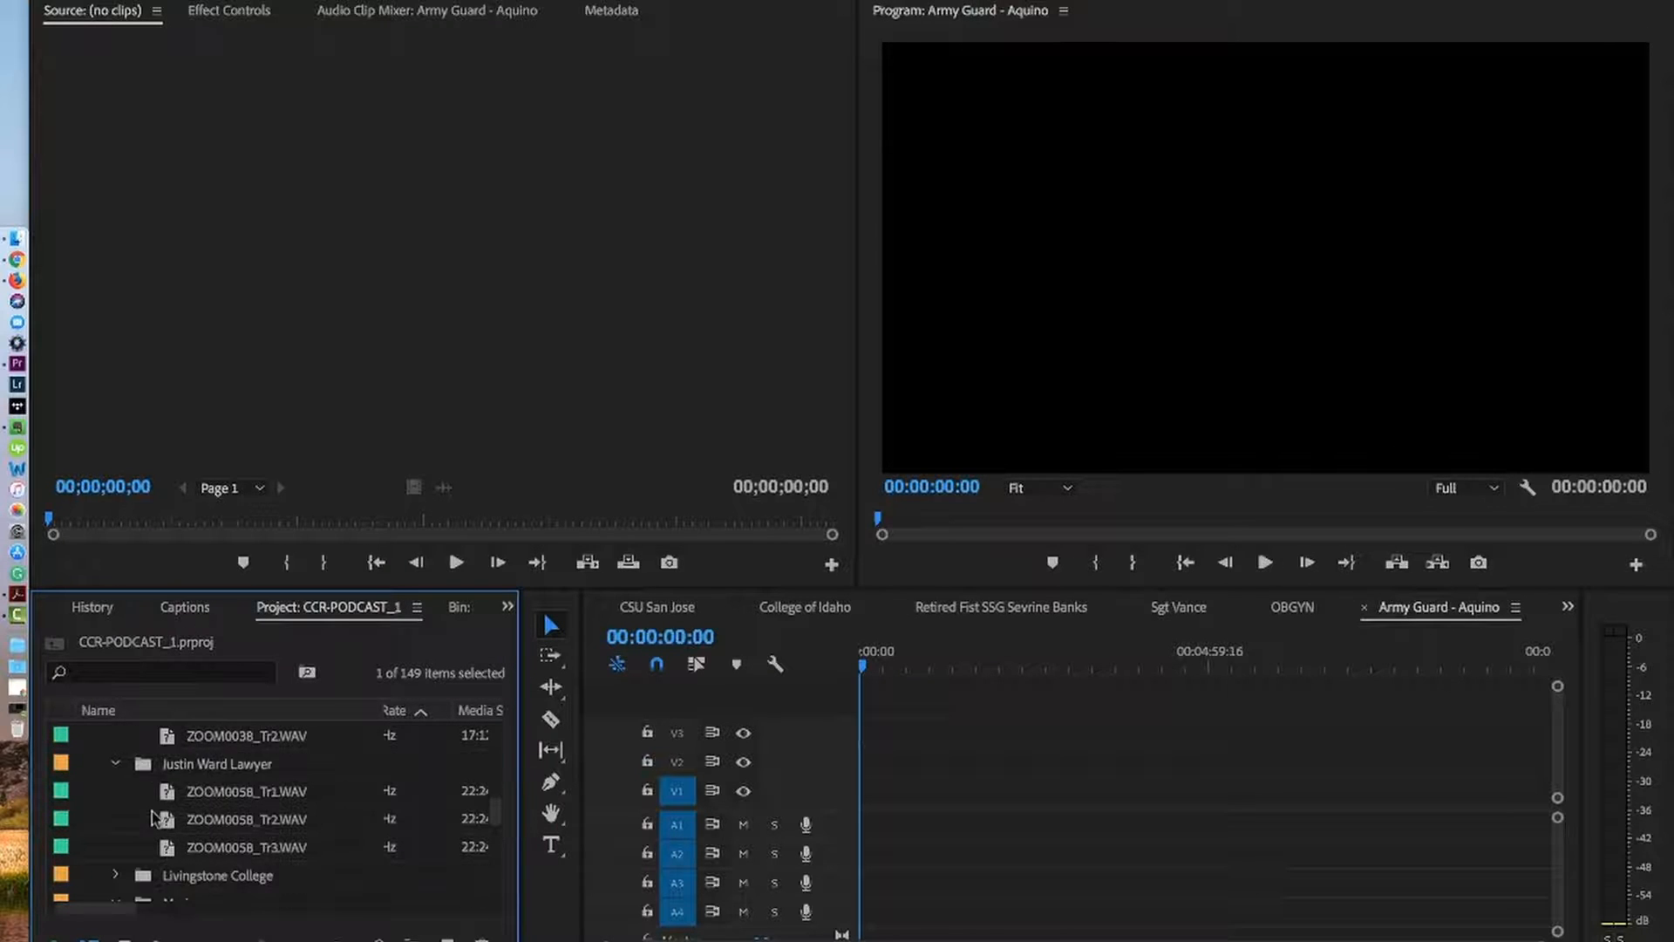
scroll(153, 818, down, 10)
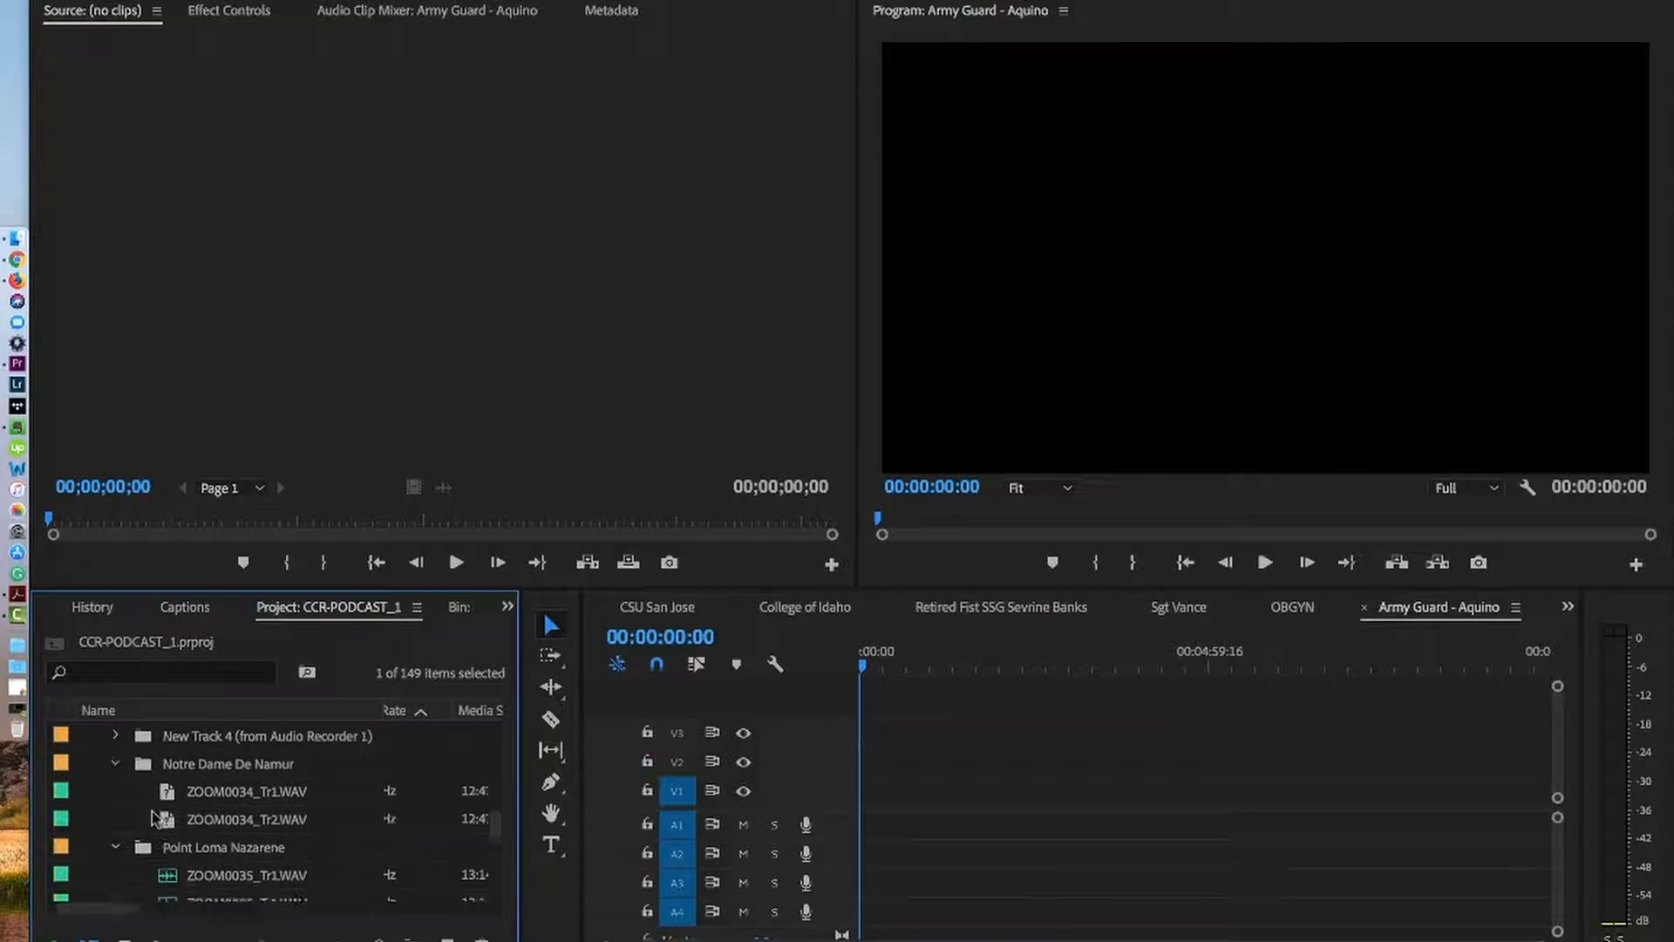
scroll(153, 818, down, 10)
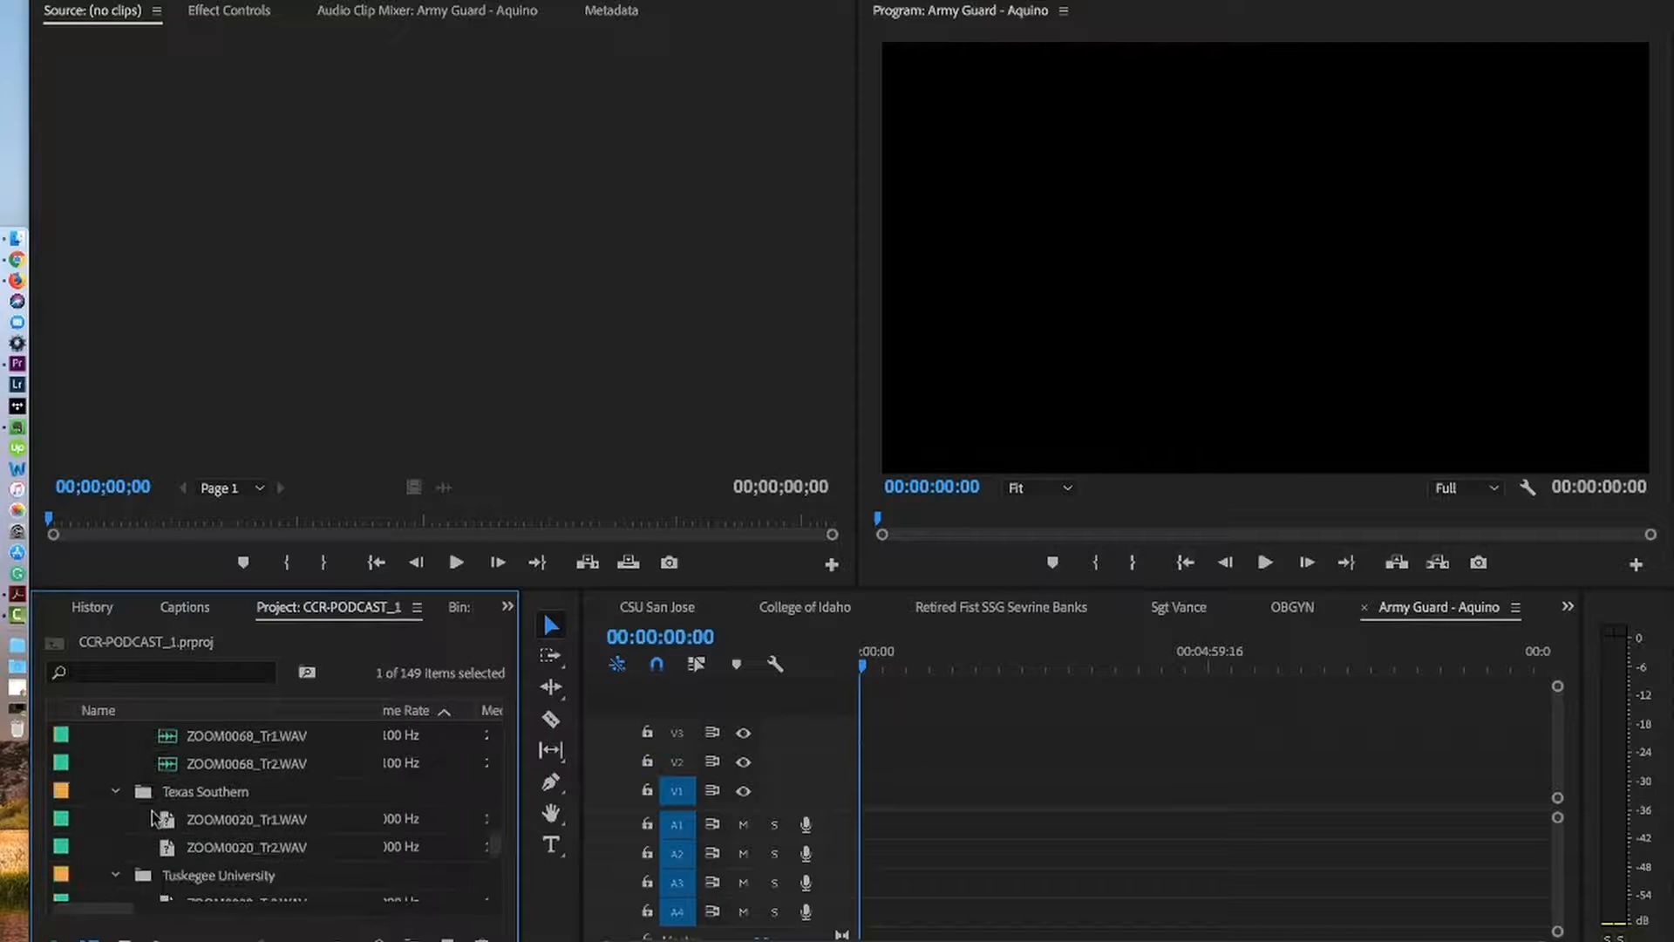
scroll(153, 818, down, 2)
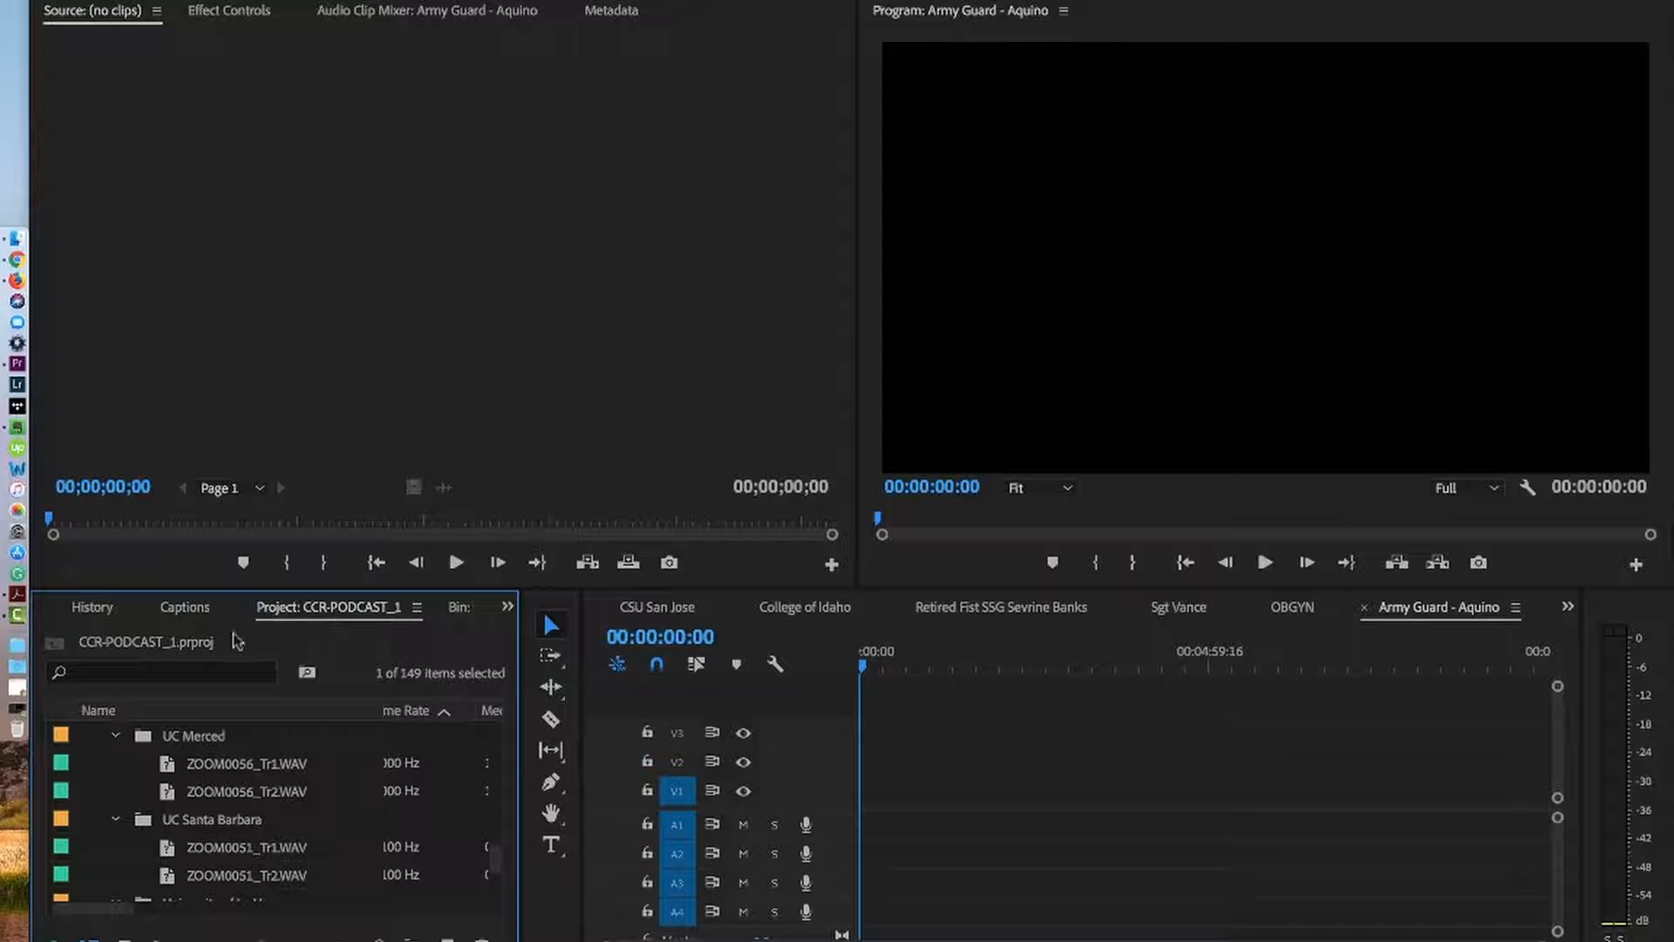
- Bring up the Media Browser and open the TigerCast S2 folder on the CCRL drive
scroll(279, 613, up, 6)
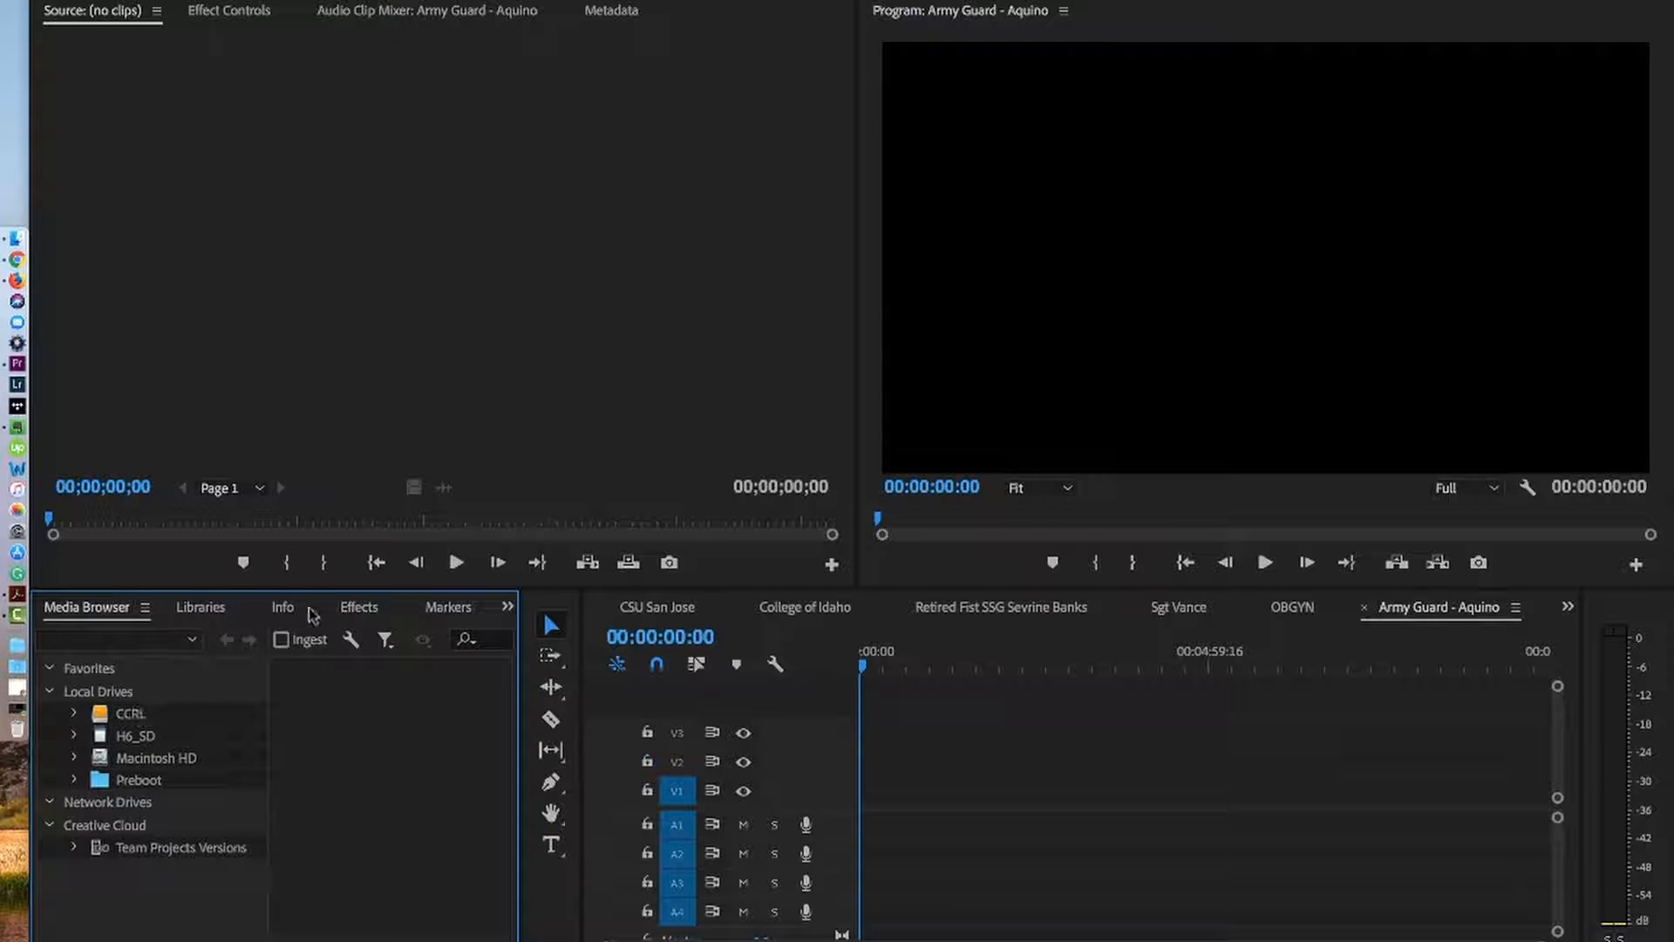
scroll(177, 614, down, 7)
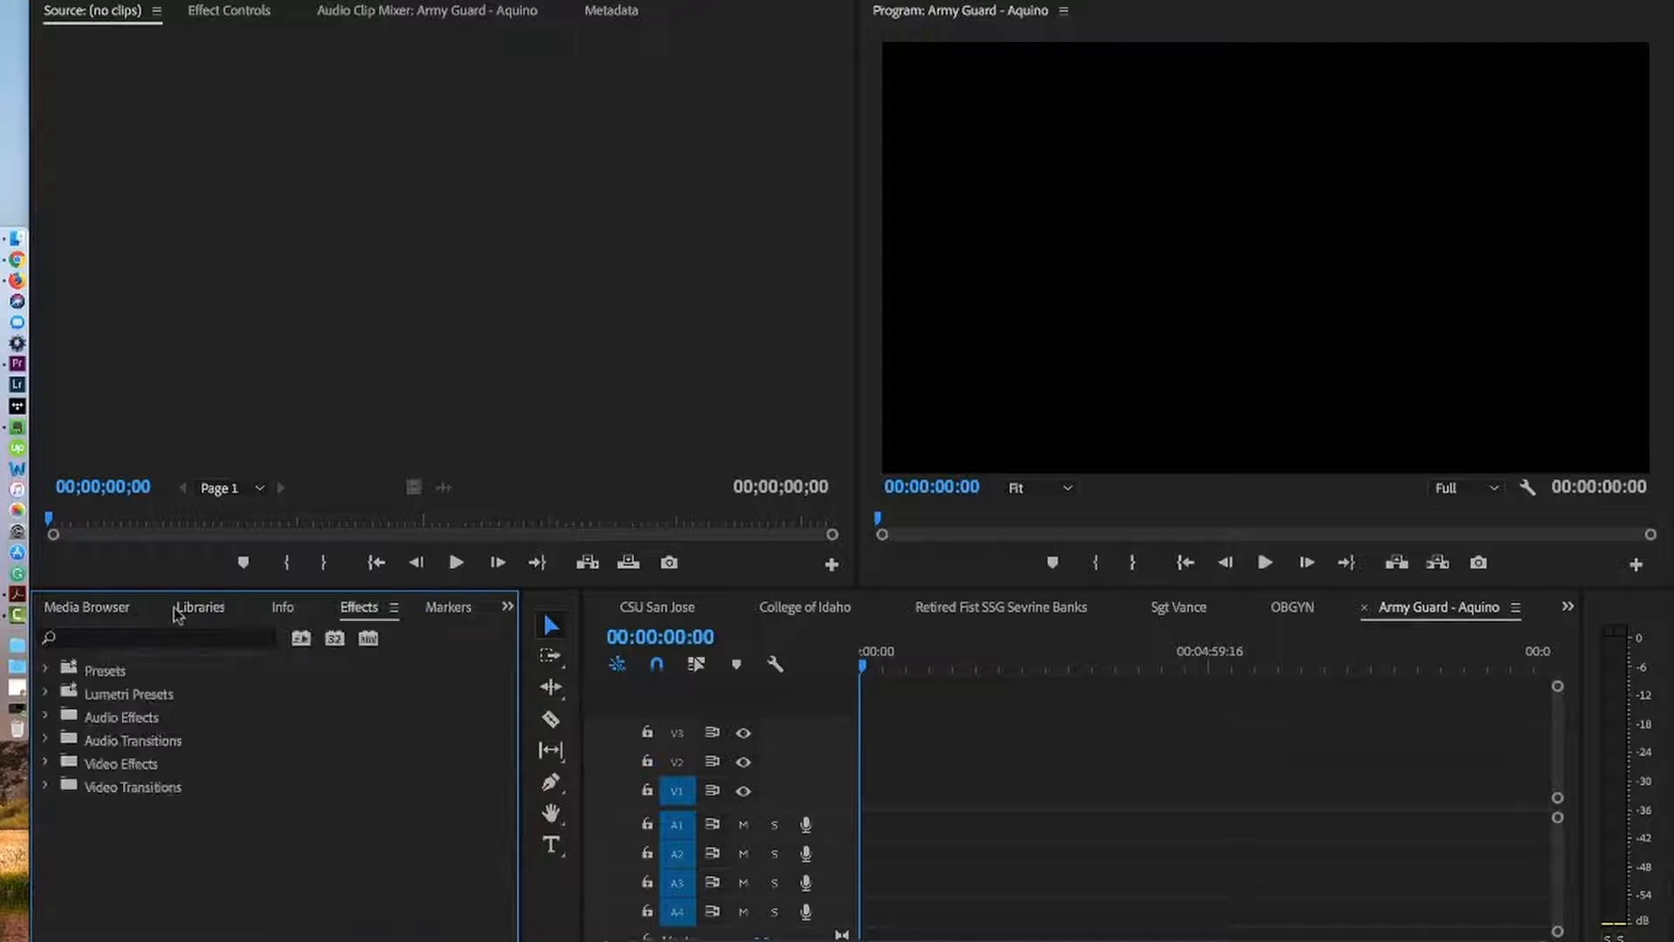
scroll(177, 614, up, 5)
scroll(176, 615, down, 6)
scroll(176, 615, up, 6)
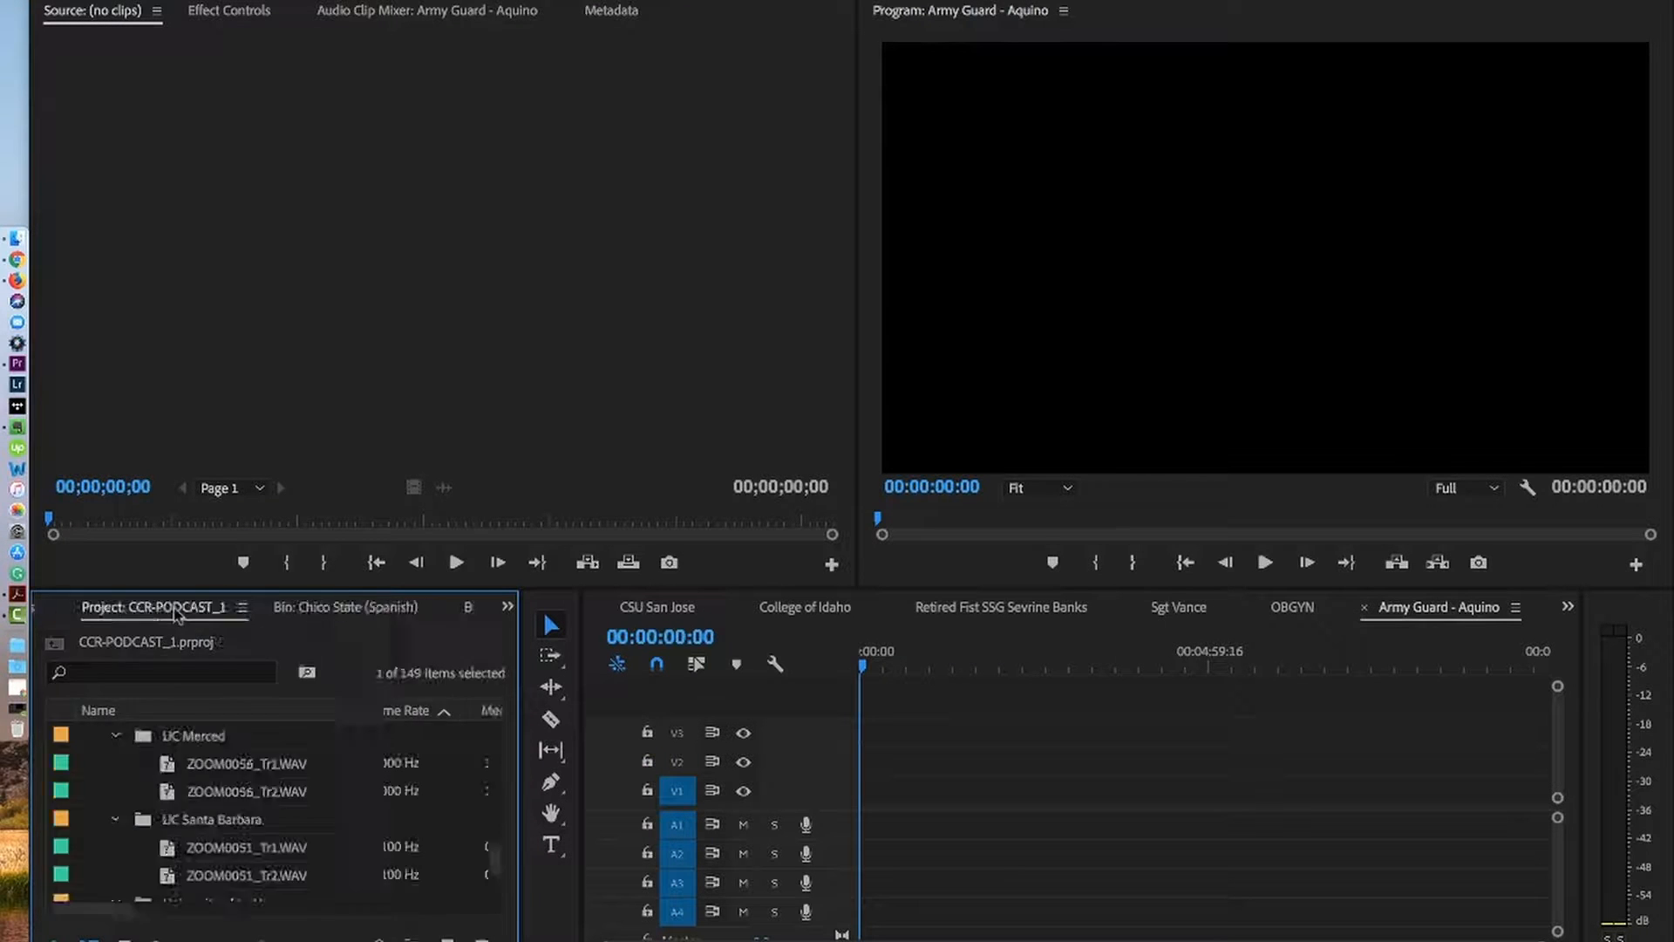
scroll(178, 615, down, 3)
scroll(176, 614, up, 3)
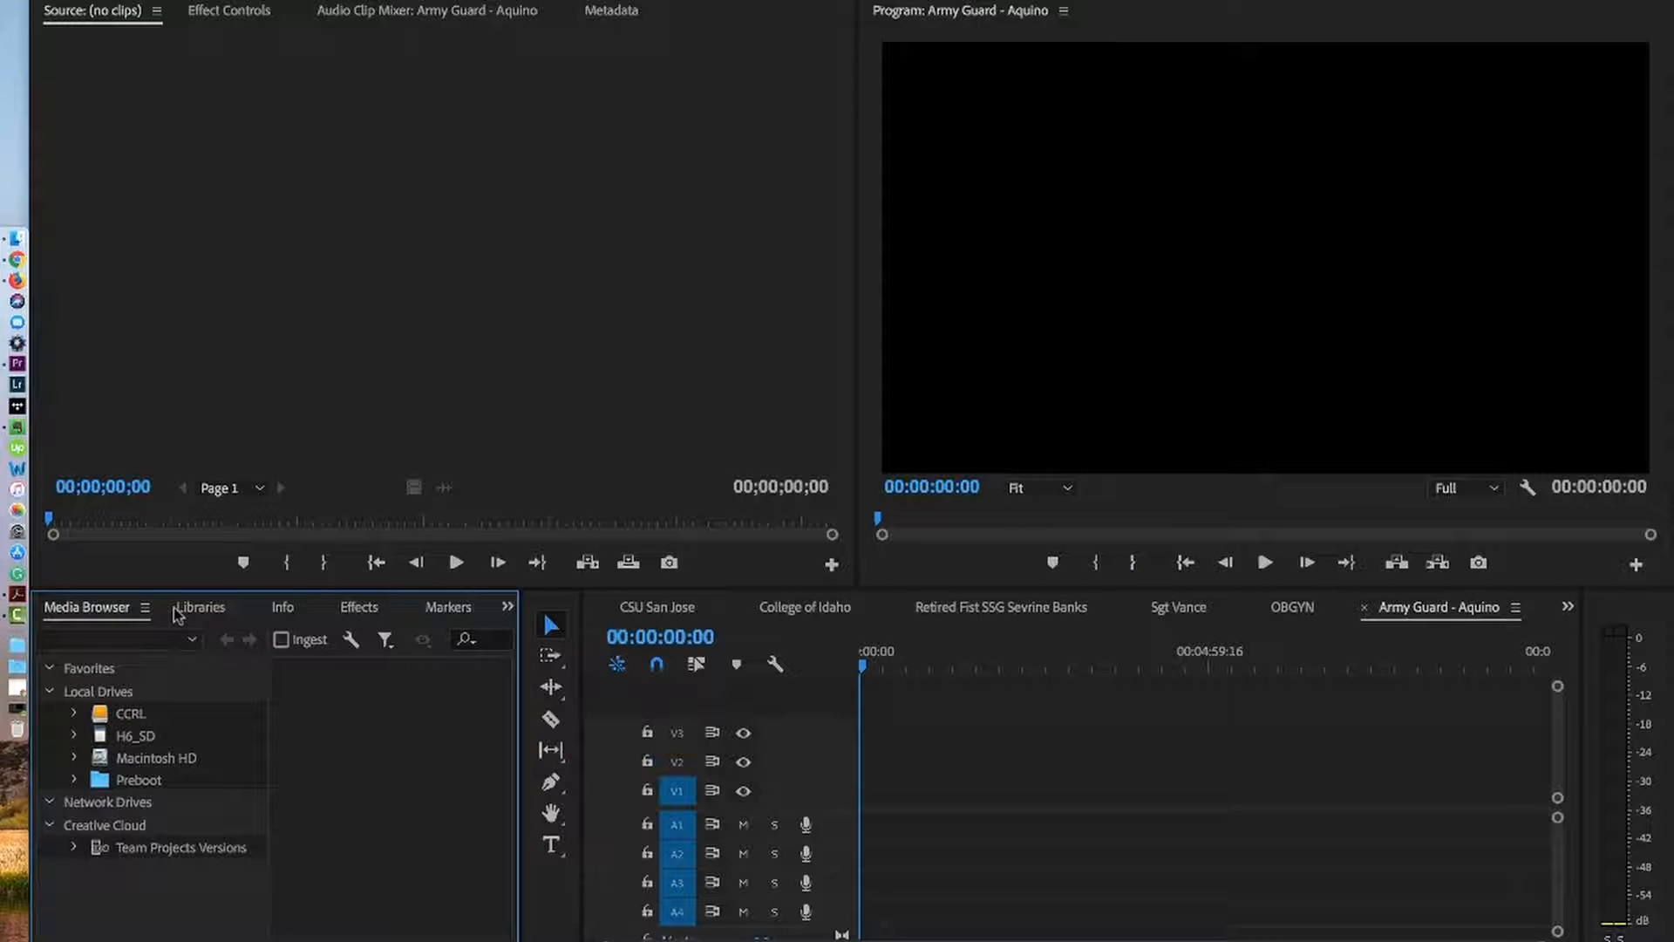
click(132, 720)
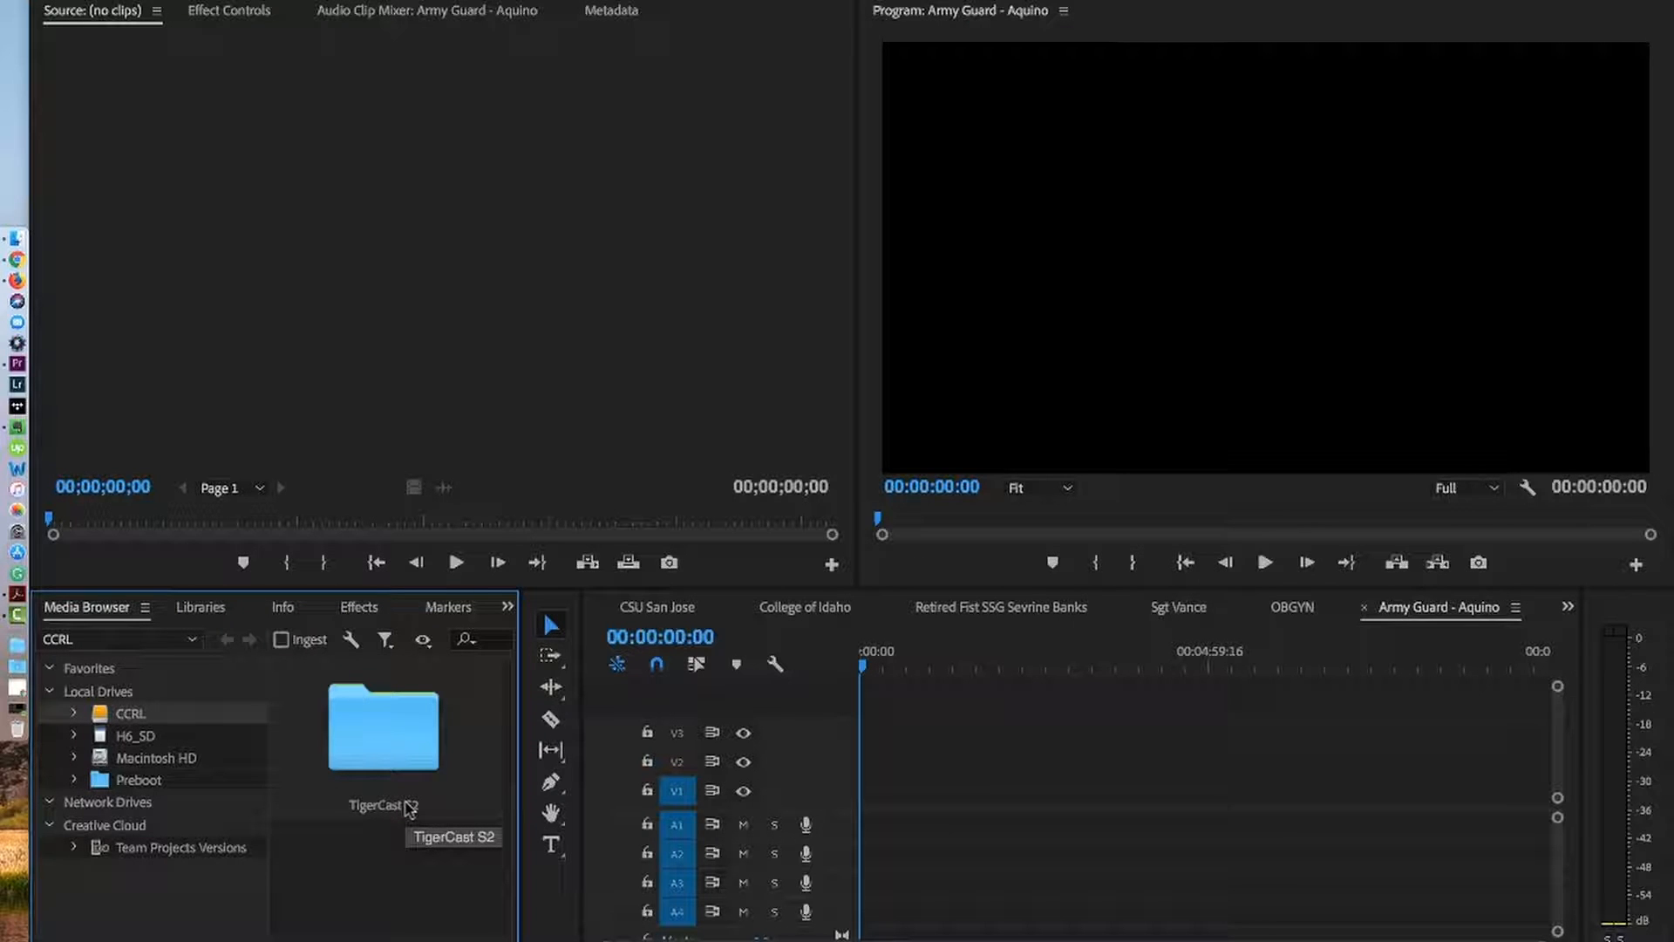
double_click(401, 767)
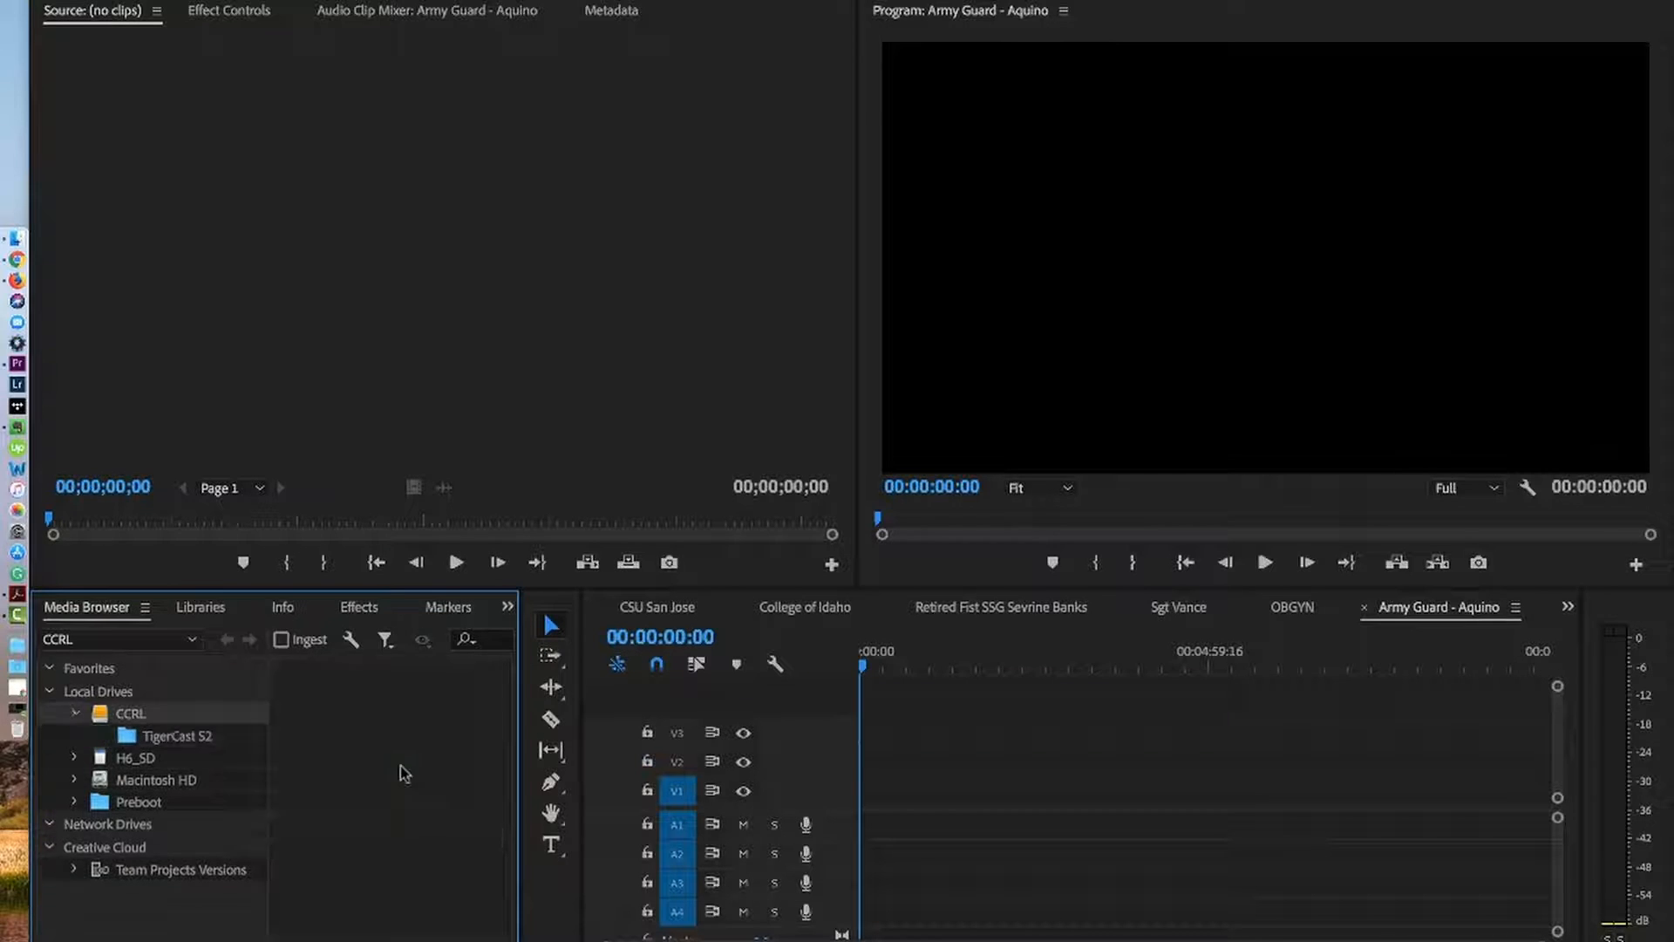
- Open the O4- HomeDrive folder and the Army Guard episode folder inside it
scroll(401, 772, down, 5)
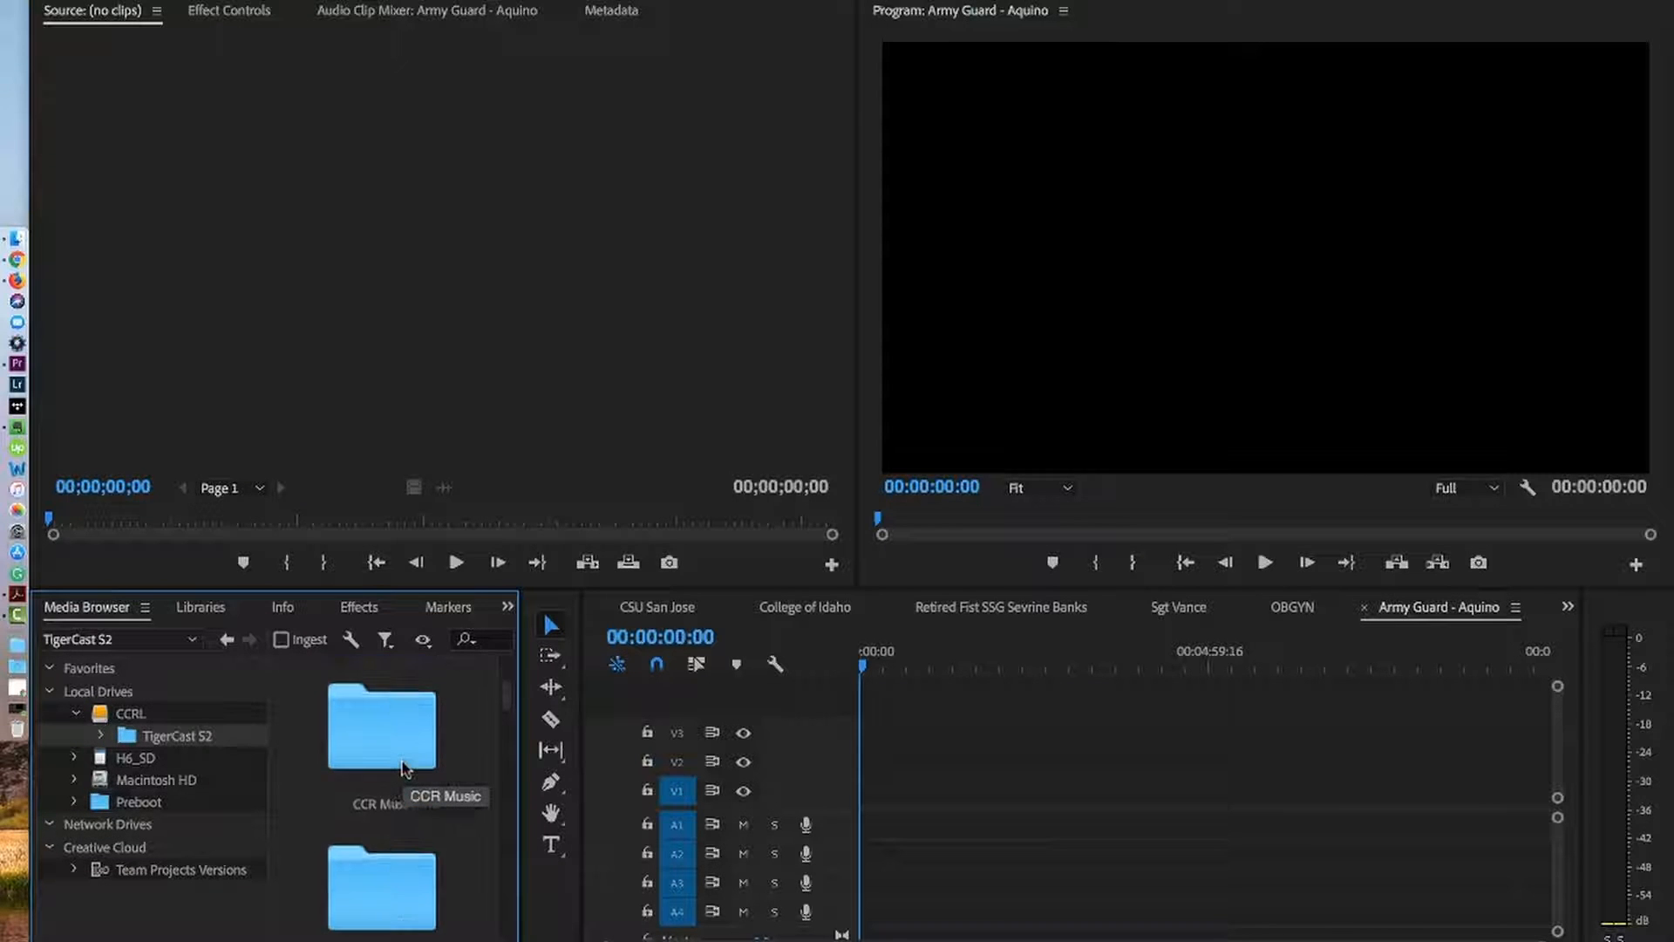
scroll(404, 767, down, 3)
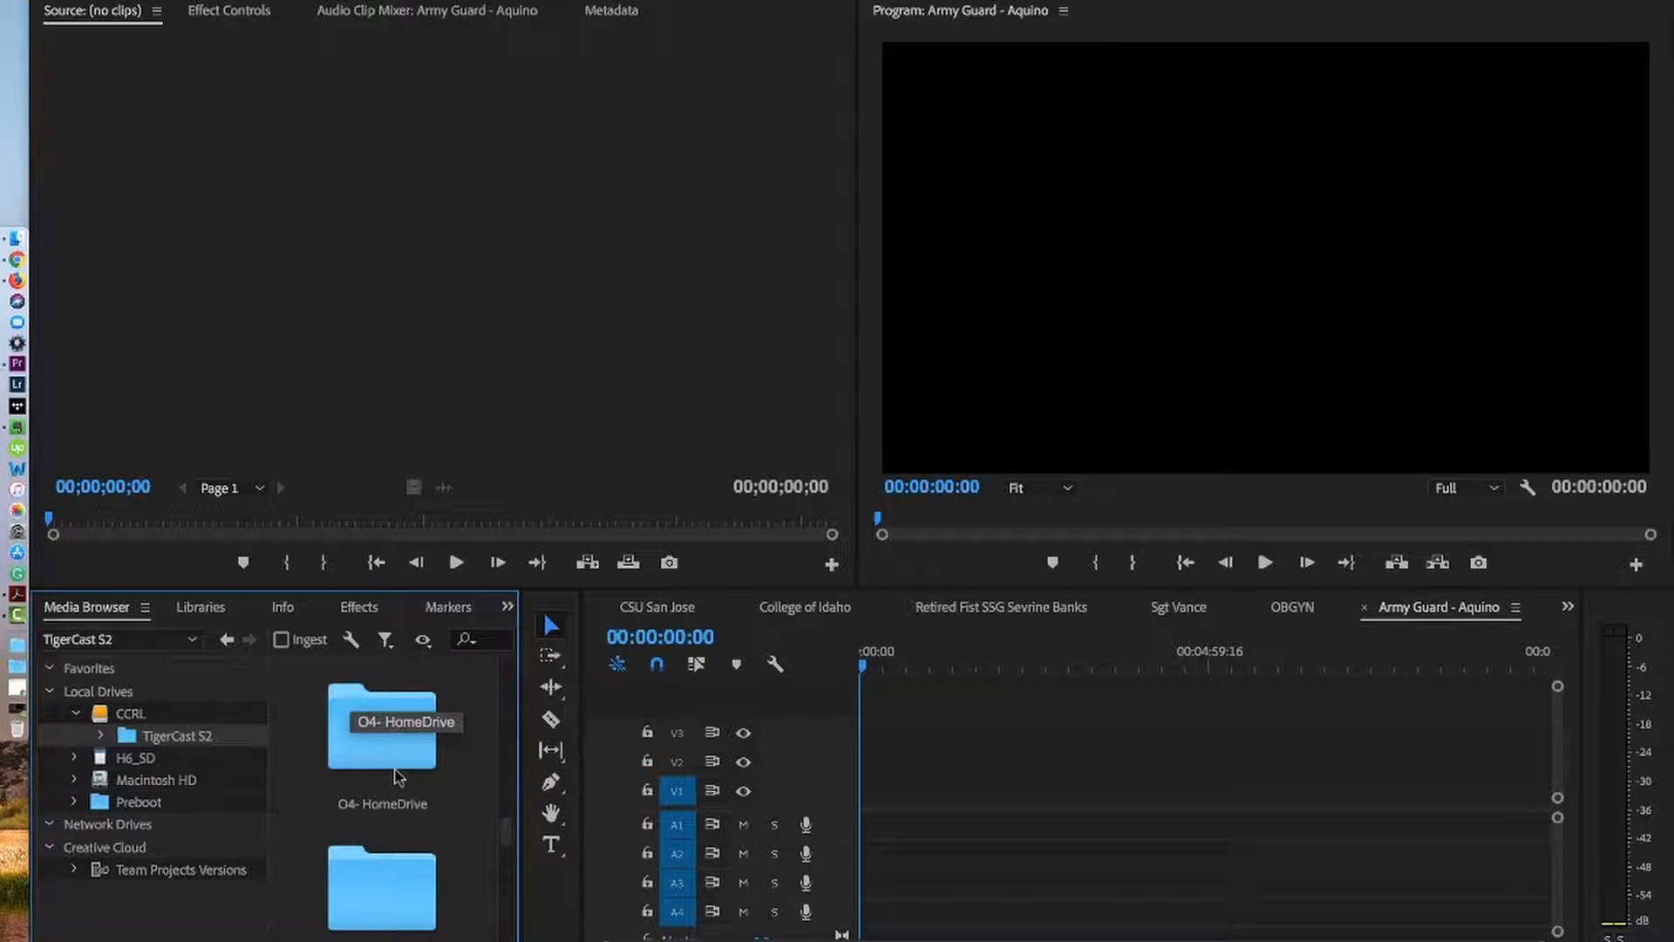
double_click(396, 776)
scroll(366, 820, down, 3)
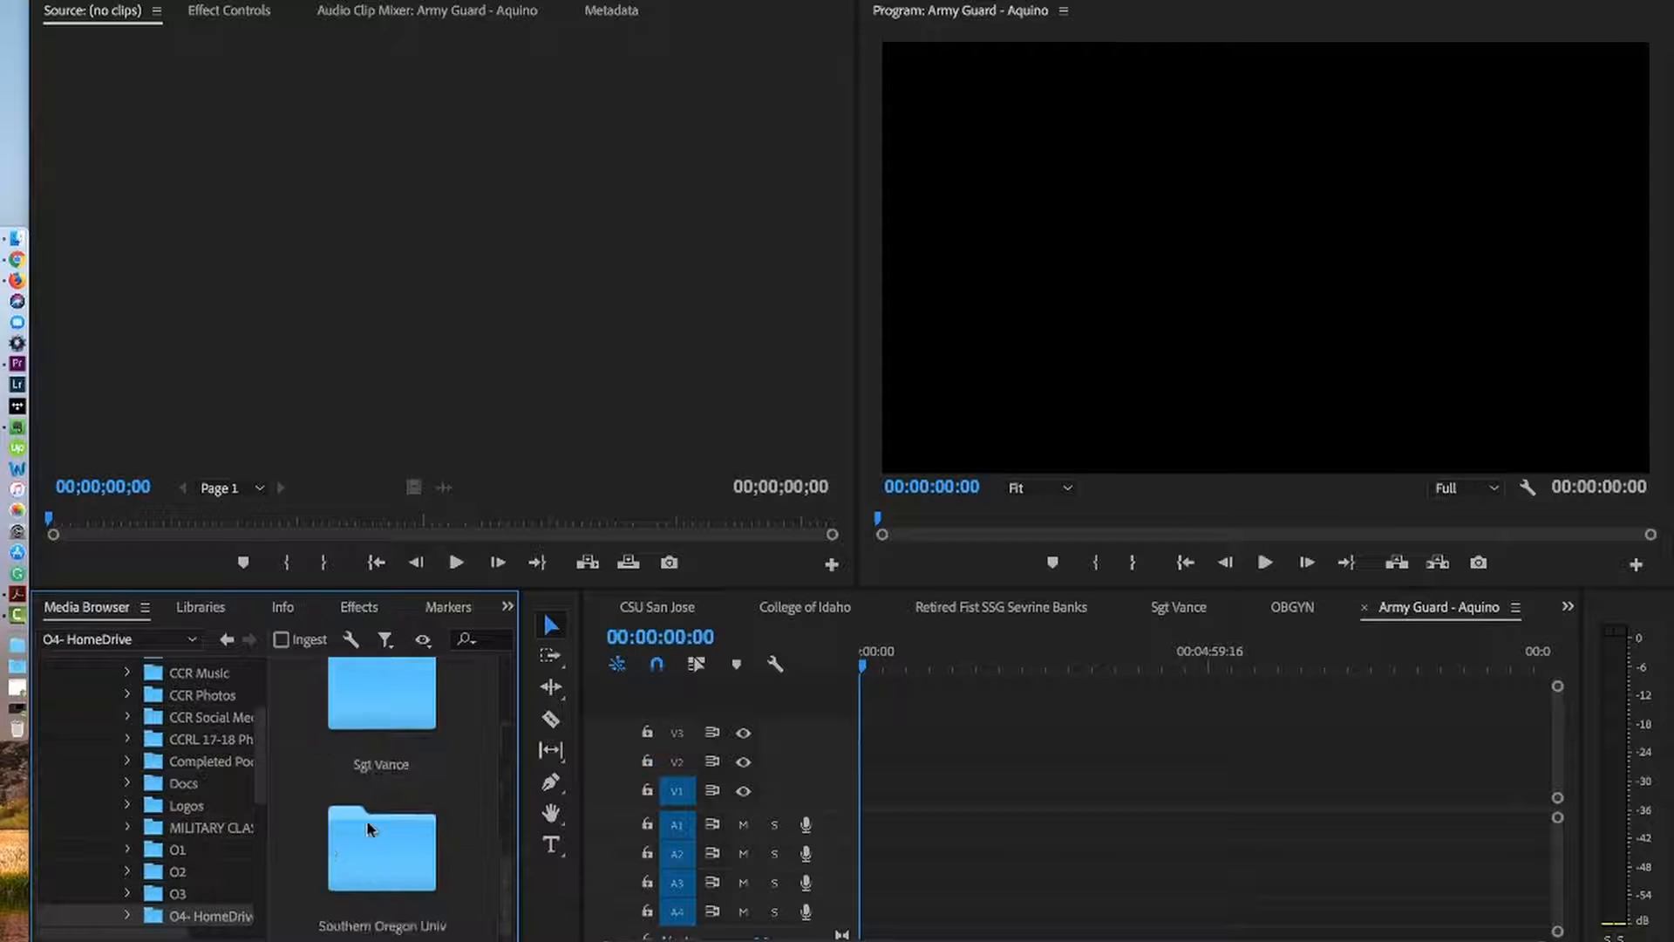
scroll(366, 820, up, 1)
scroll(366, 819, up, 3)
scroll(366, 820, down, 4)
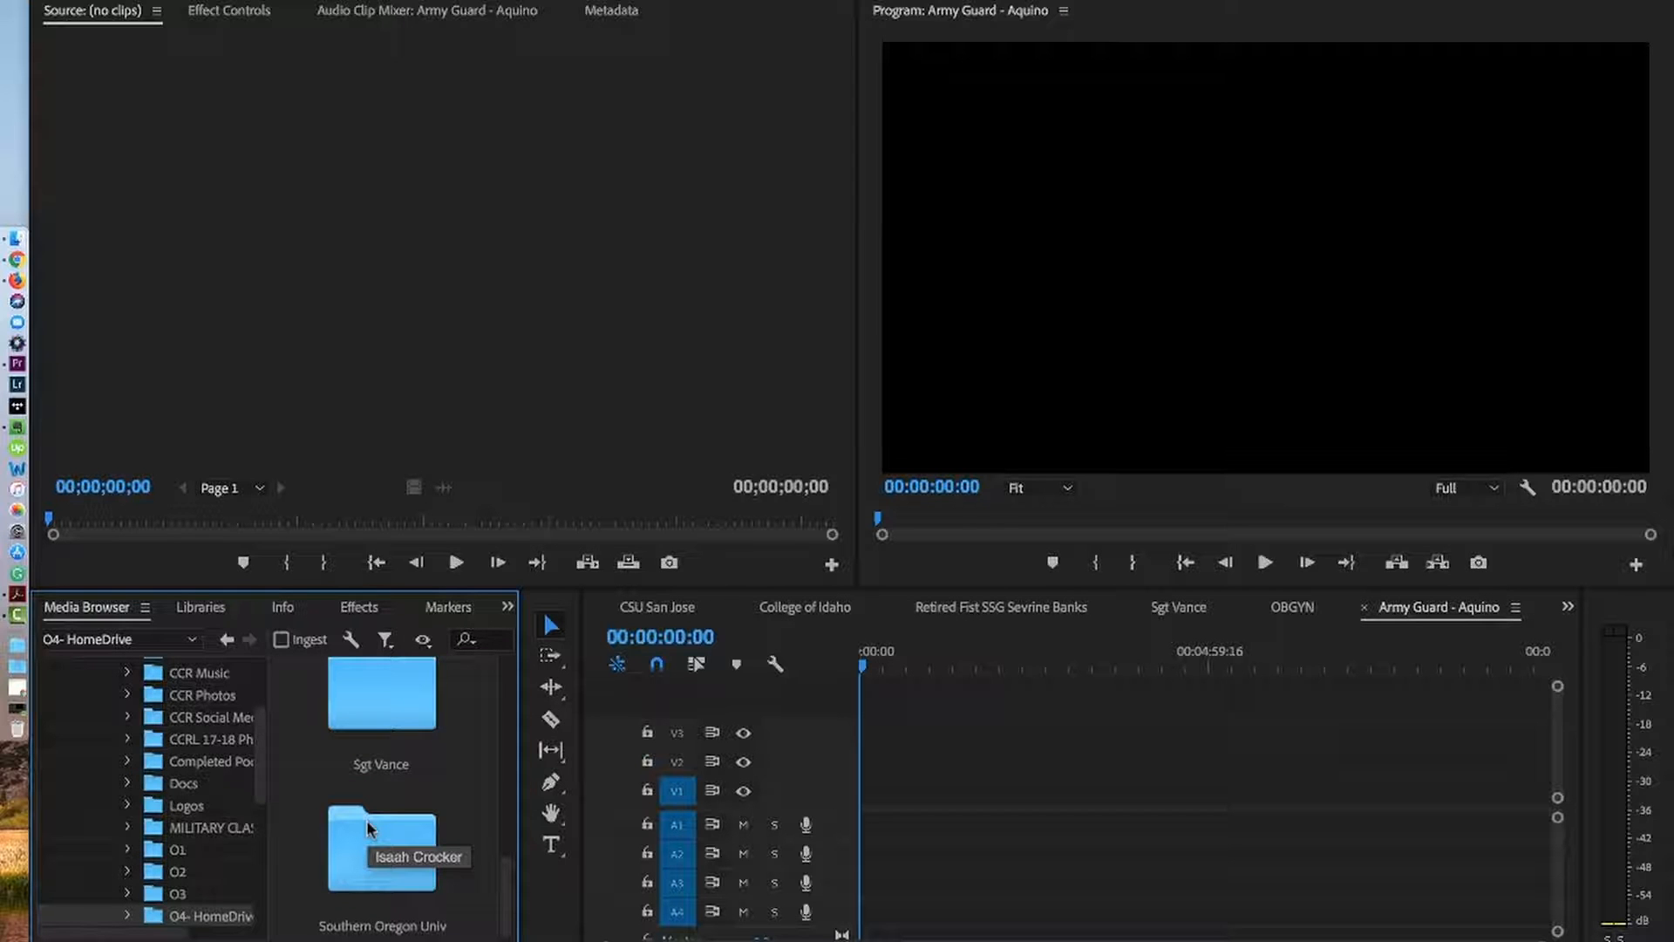
scroll(366, 820, up, 3)
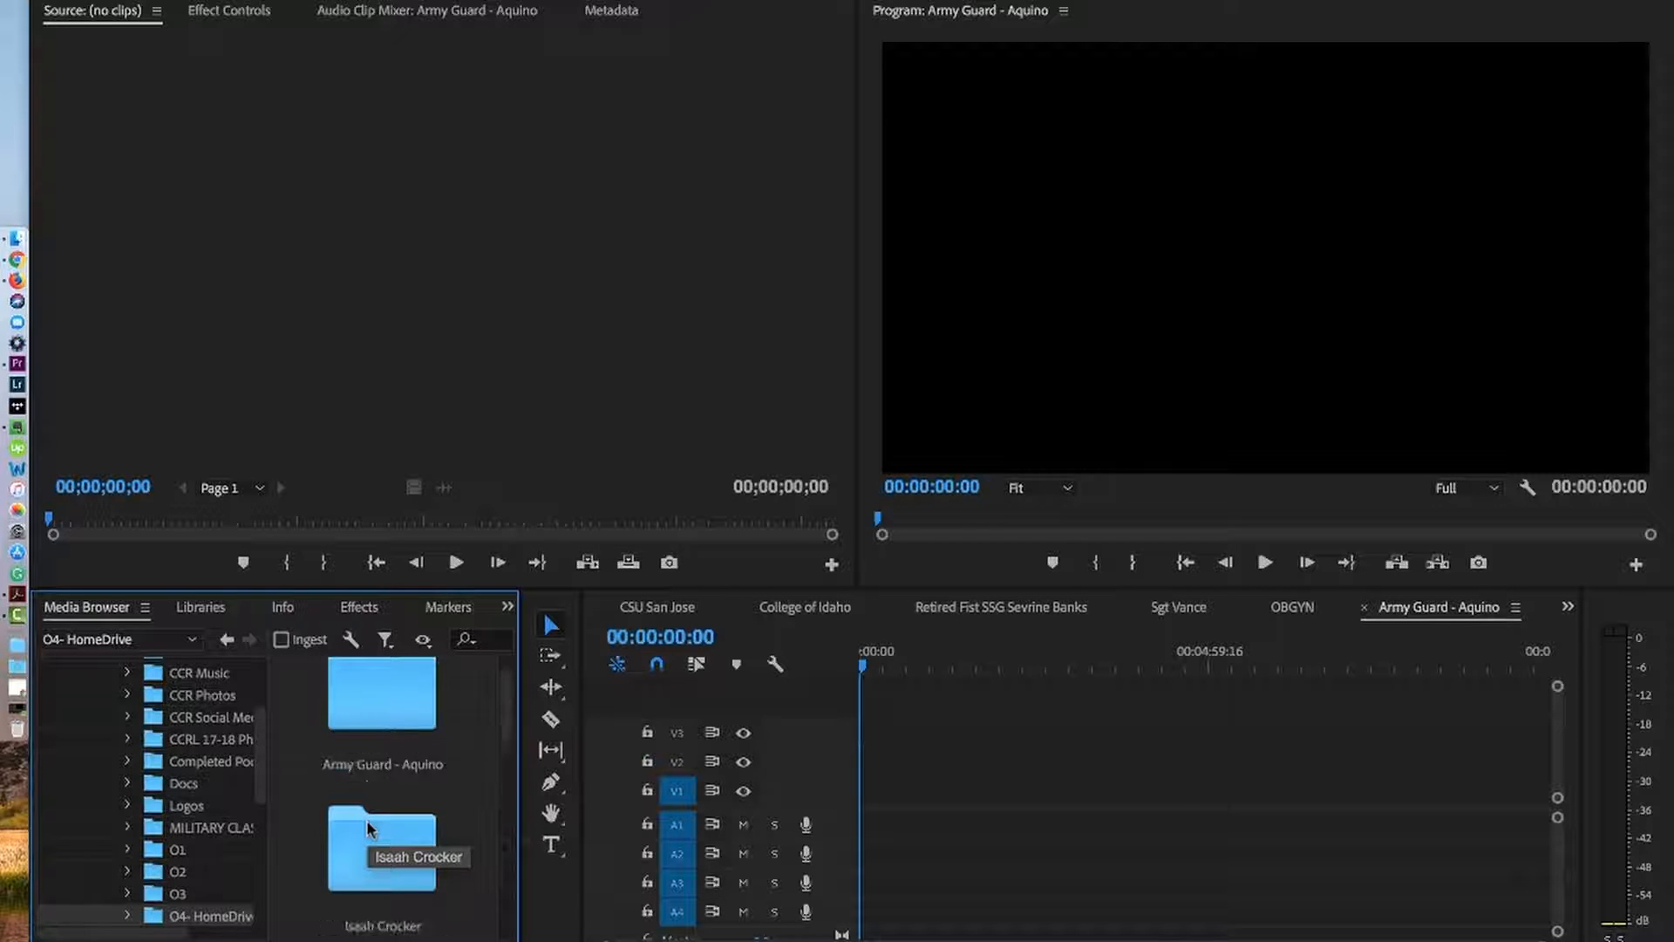
scroll(367, 819, up, 1)
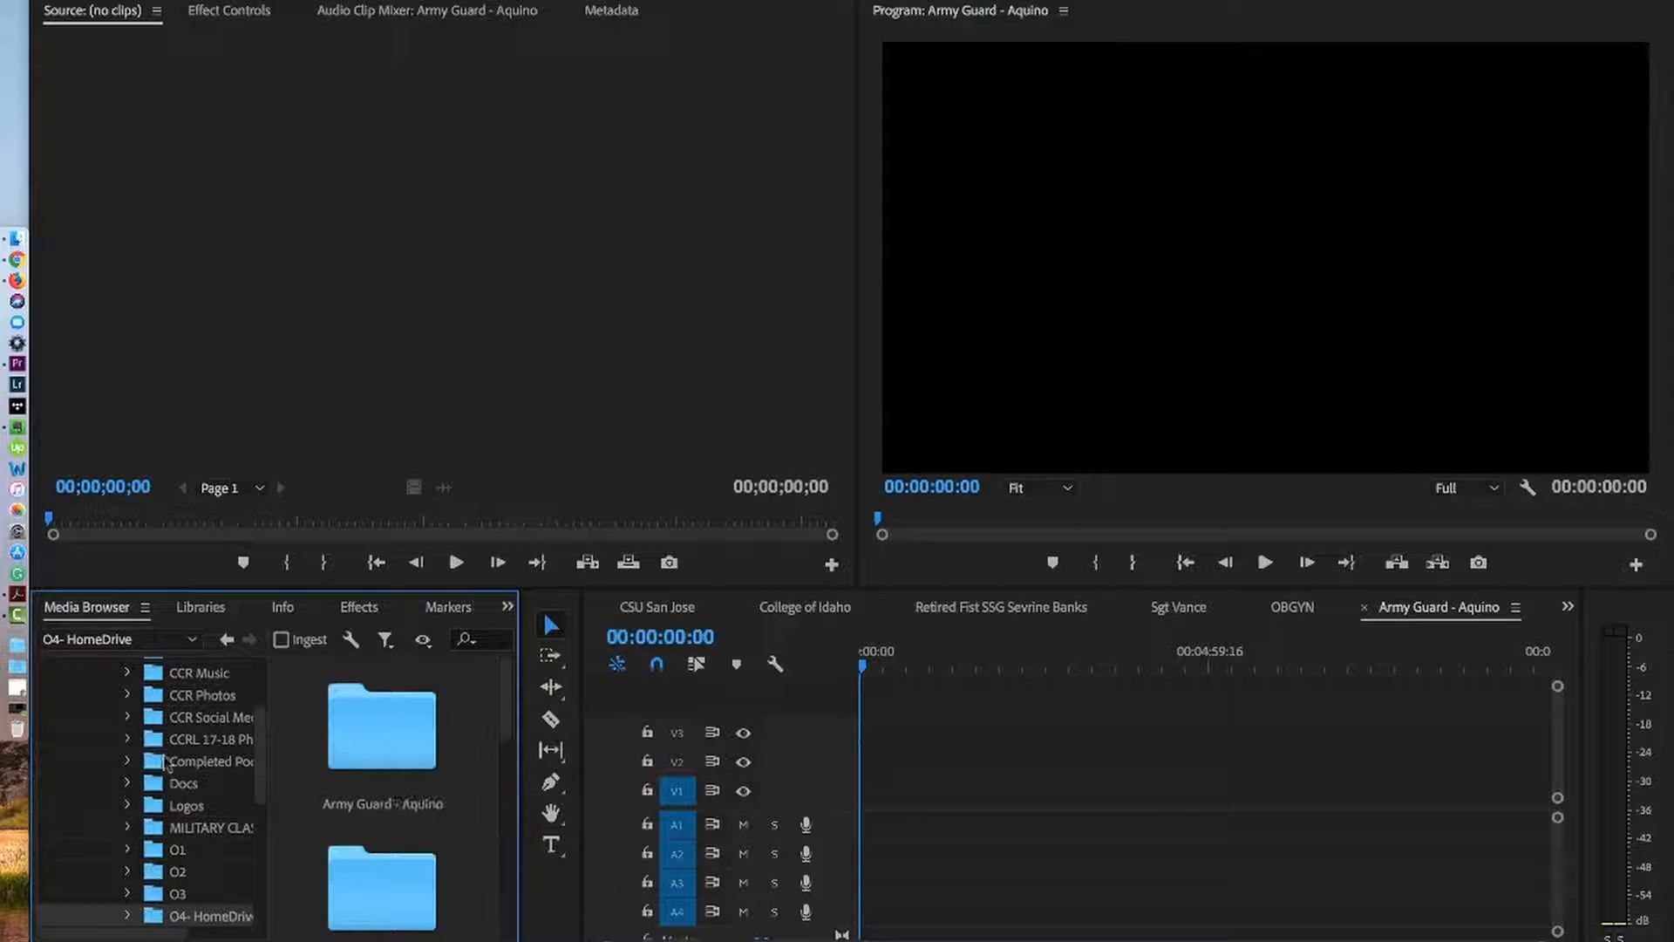
click(373, 720)
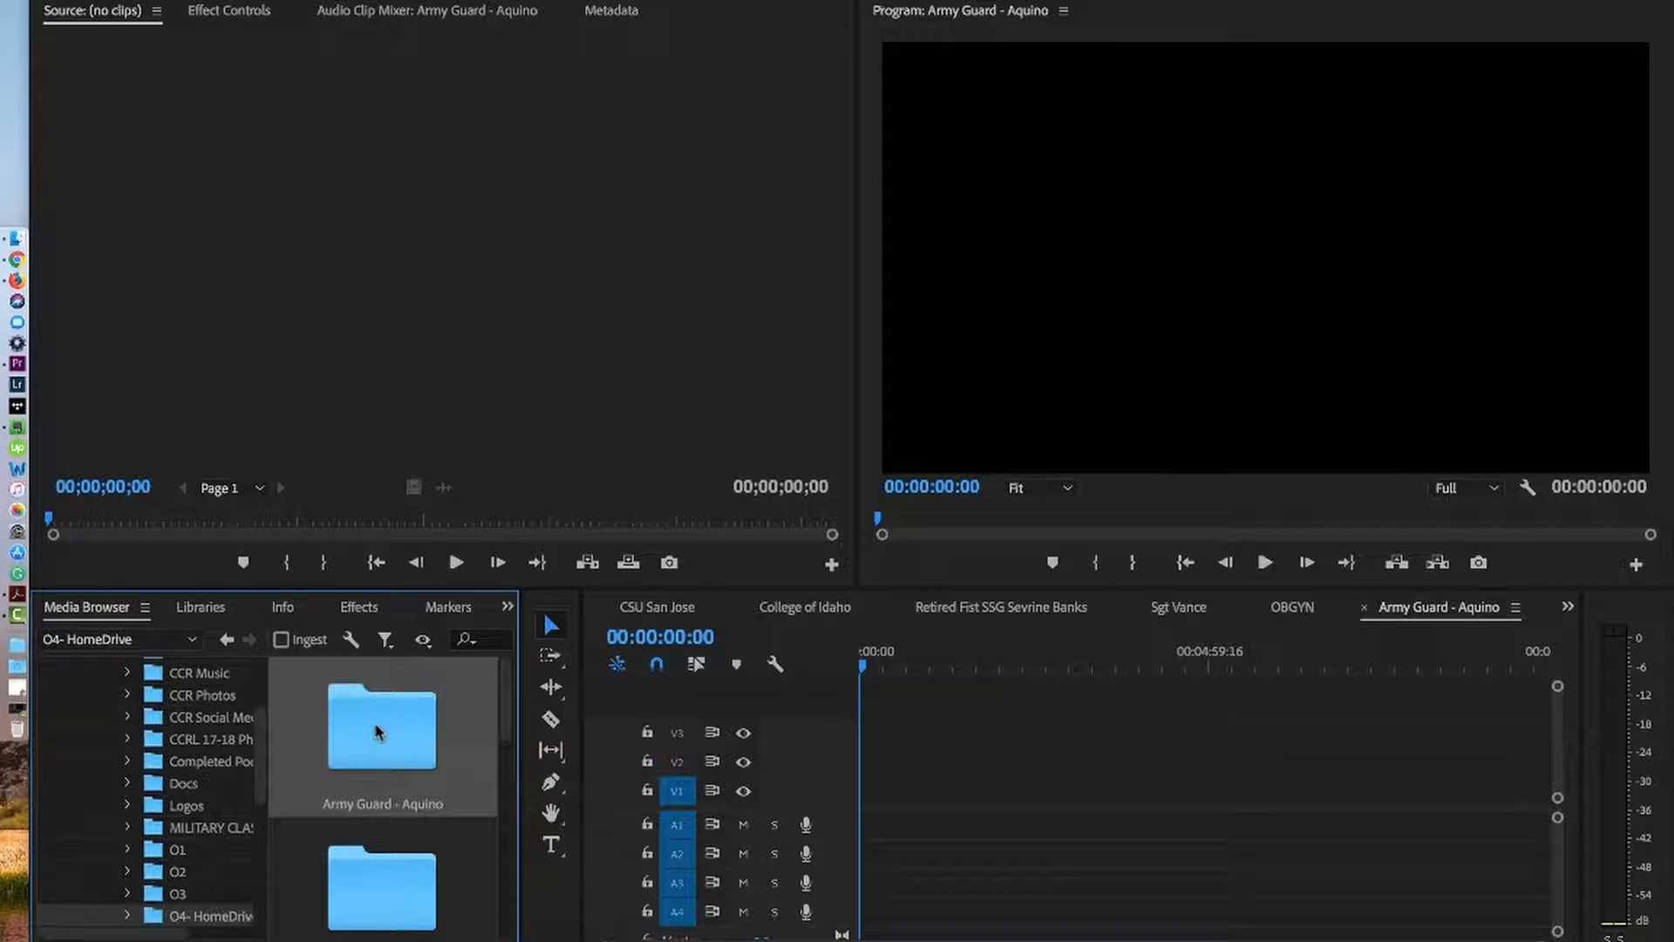
double_click(375, 728)
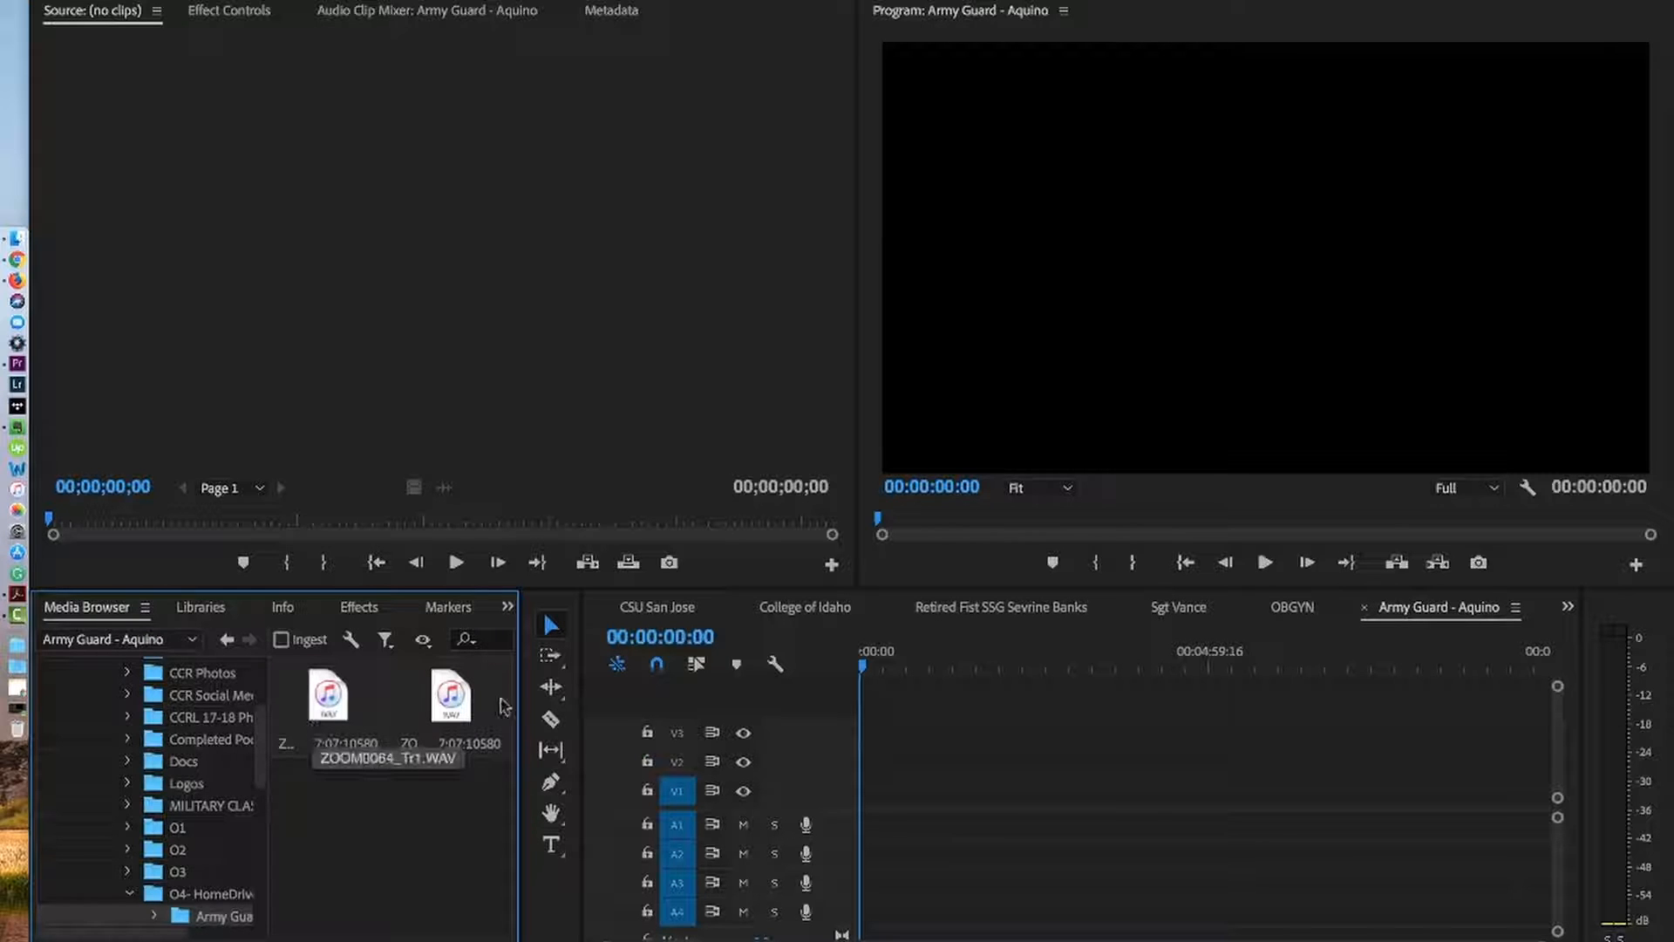
- Place ZOOM0064_Tr1.WAV on track A1 and ZOOM0064_Tr2.WAV on A2, both starting at about 00:00:52:23 in the Army Guard sequence
click(324, 705)
drag(325, 705, 934, 830)
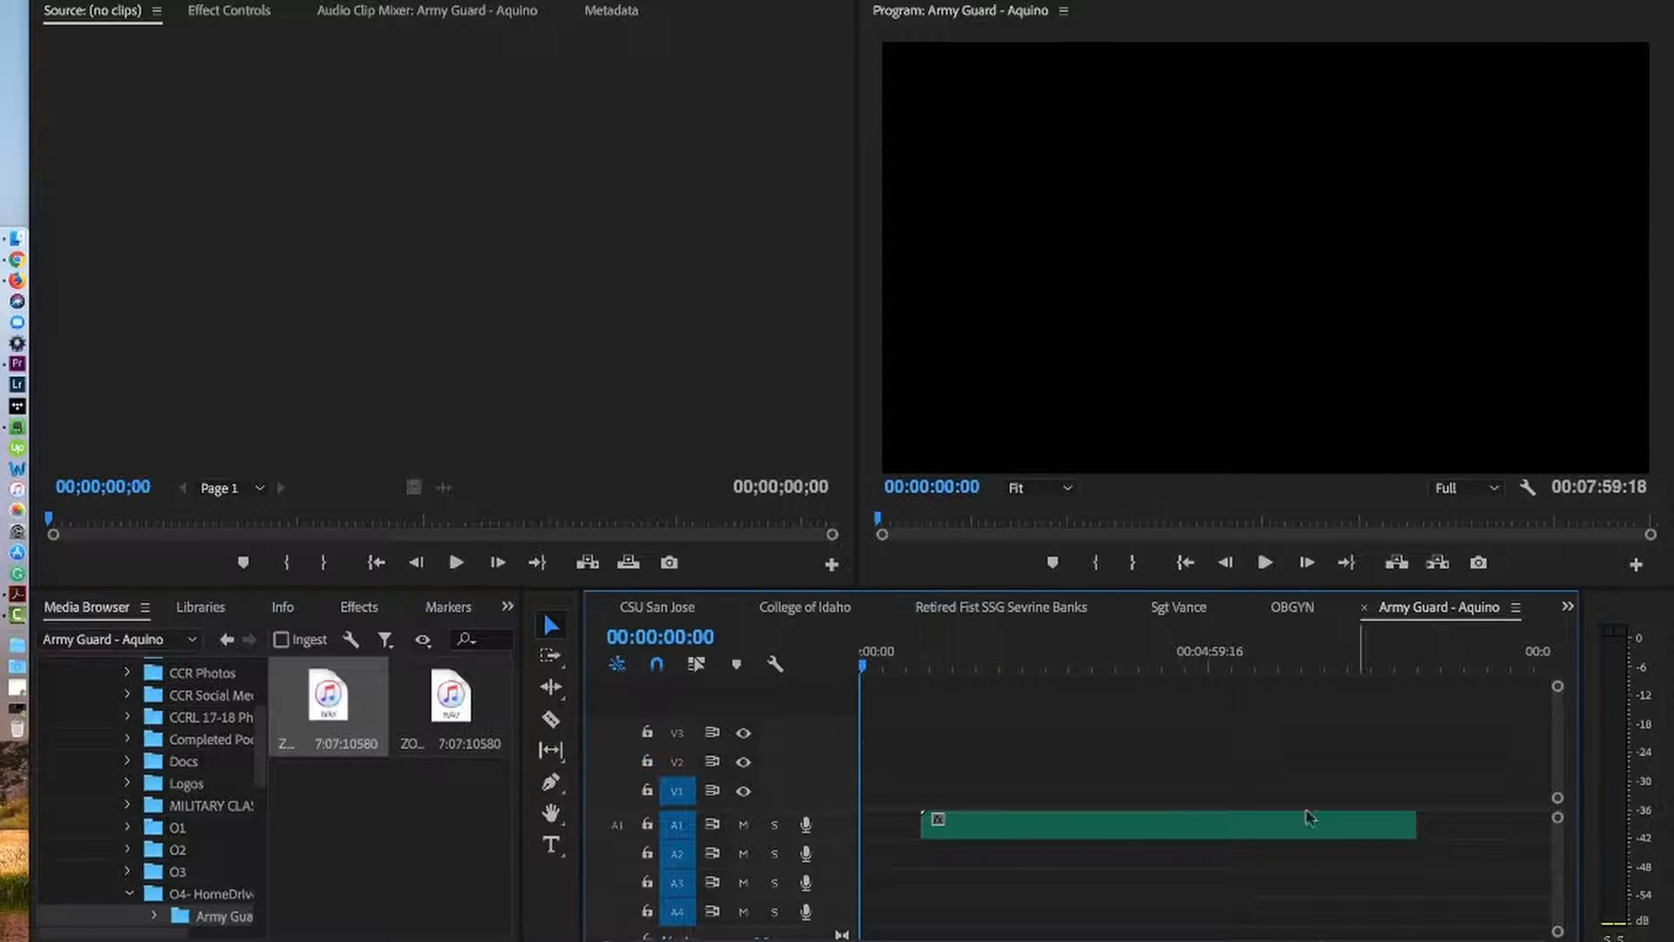
drag(445, 694, 926, 856)
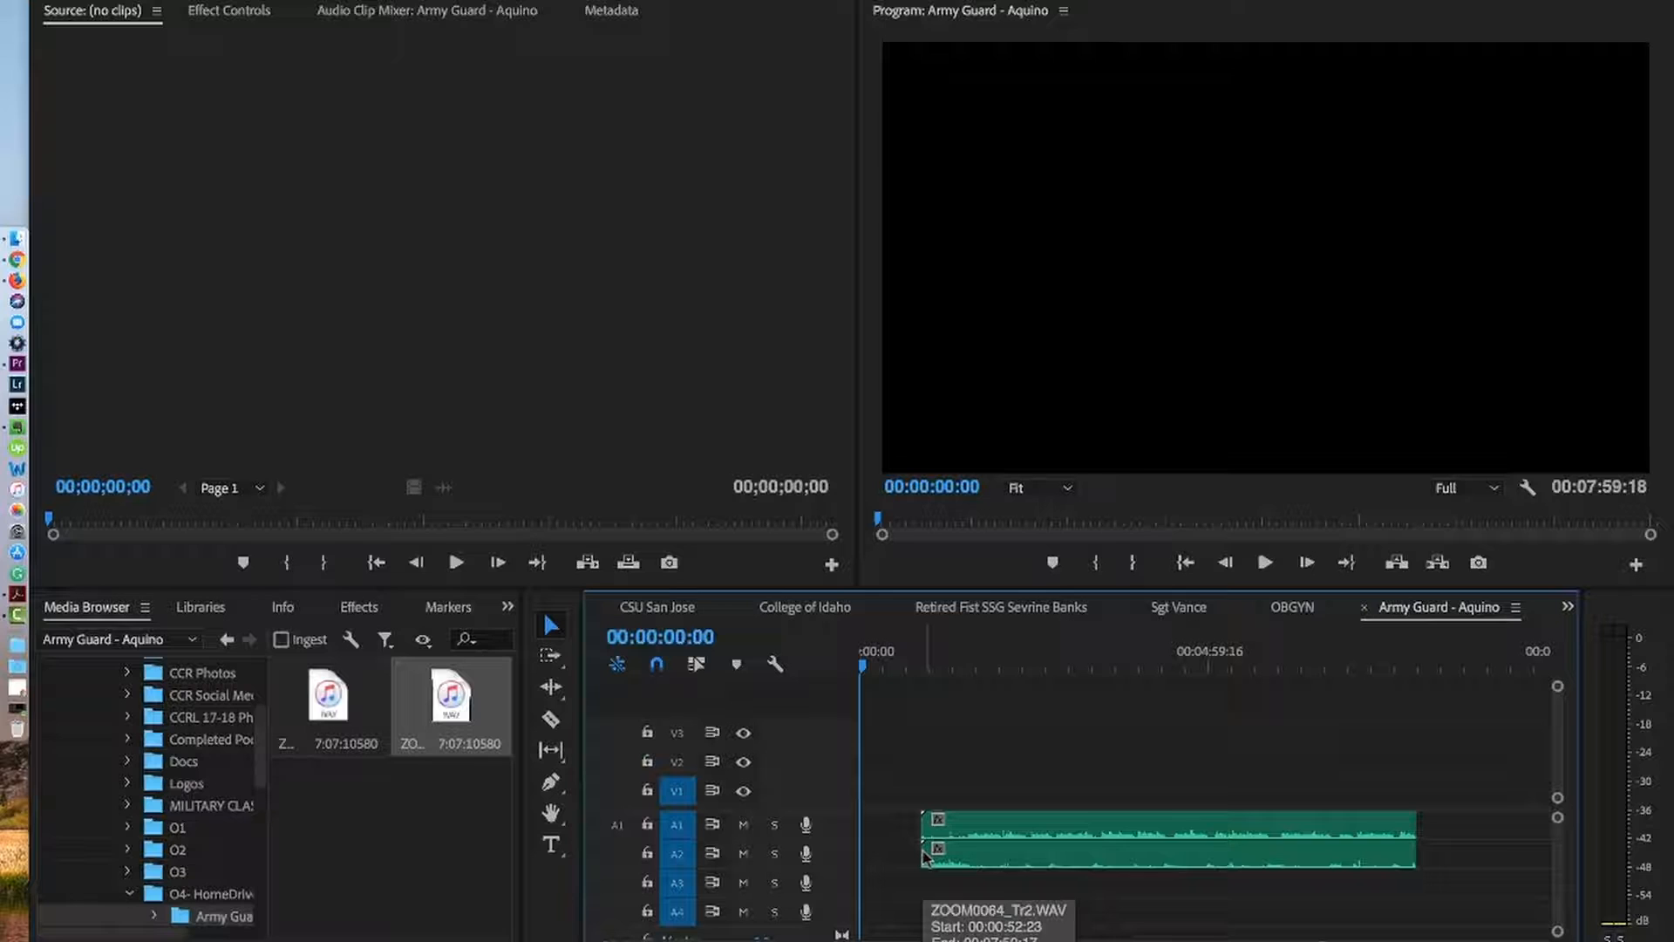
- Play the recordings from near their start and from about 00:01:35 with the system volume raised, then stop playback
click(924, 668)
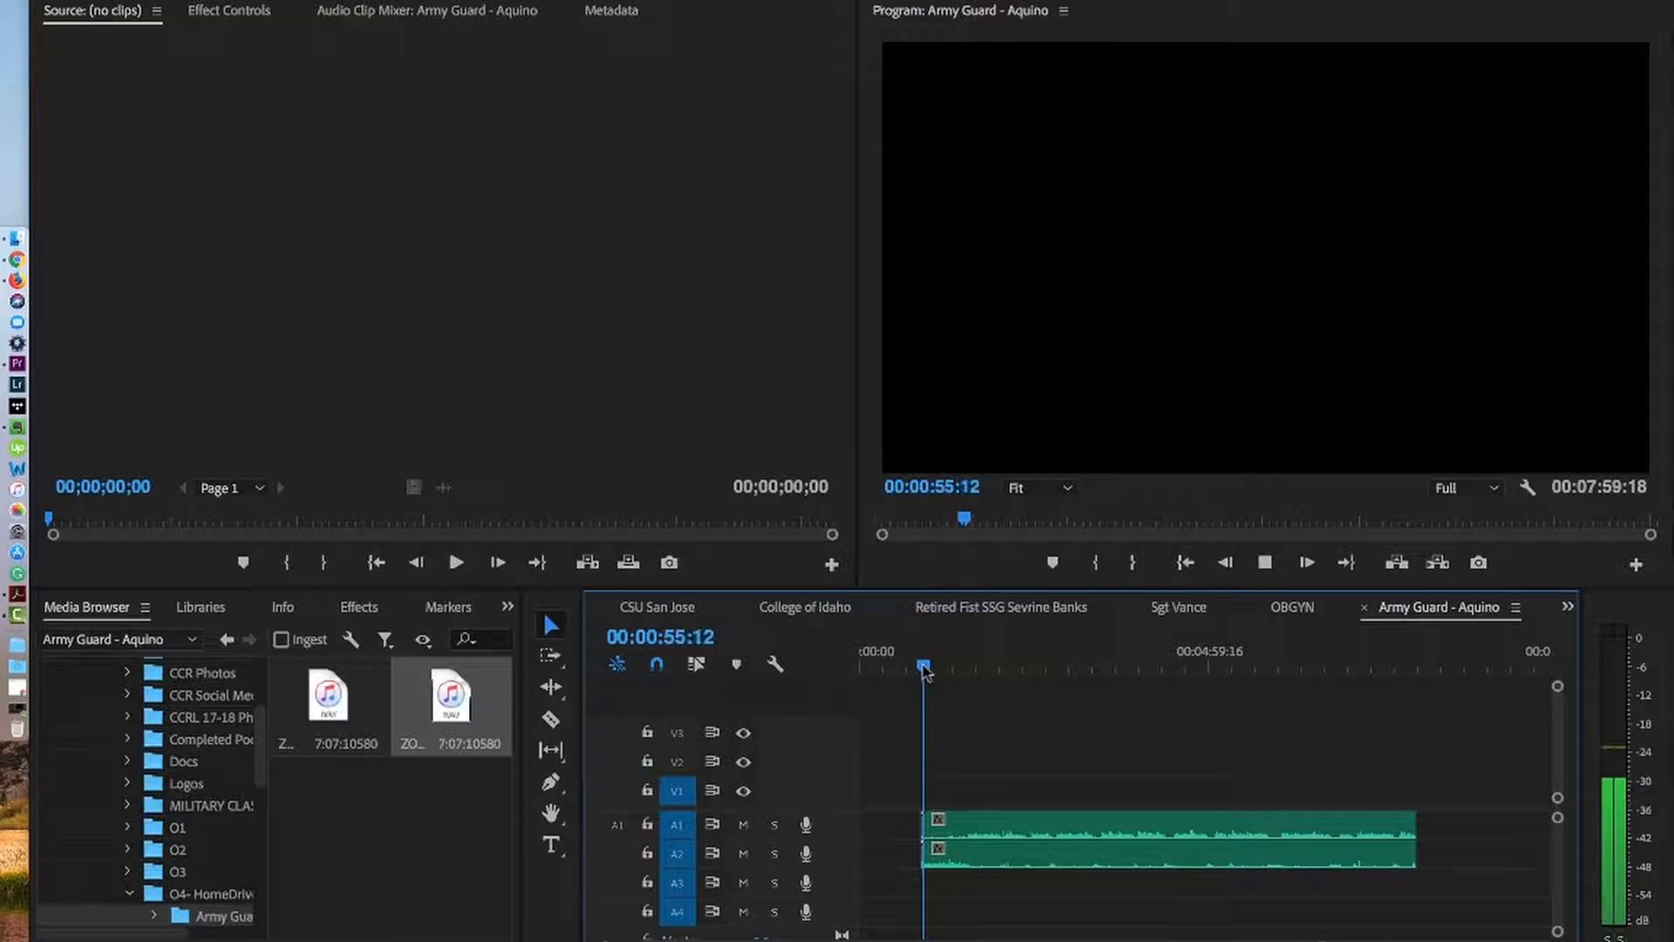
key(XF86AudioRaiseVolume)
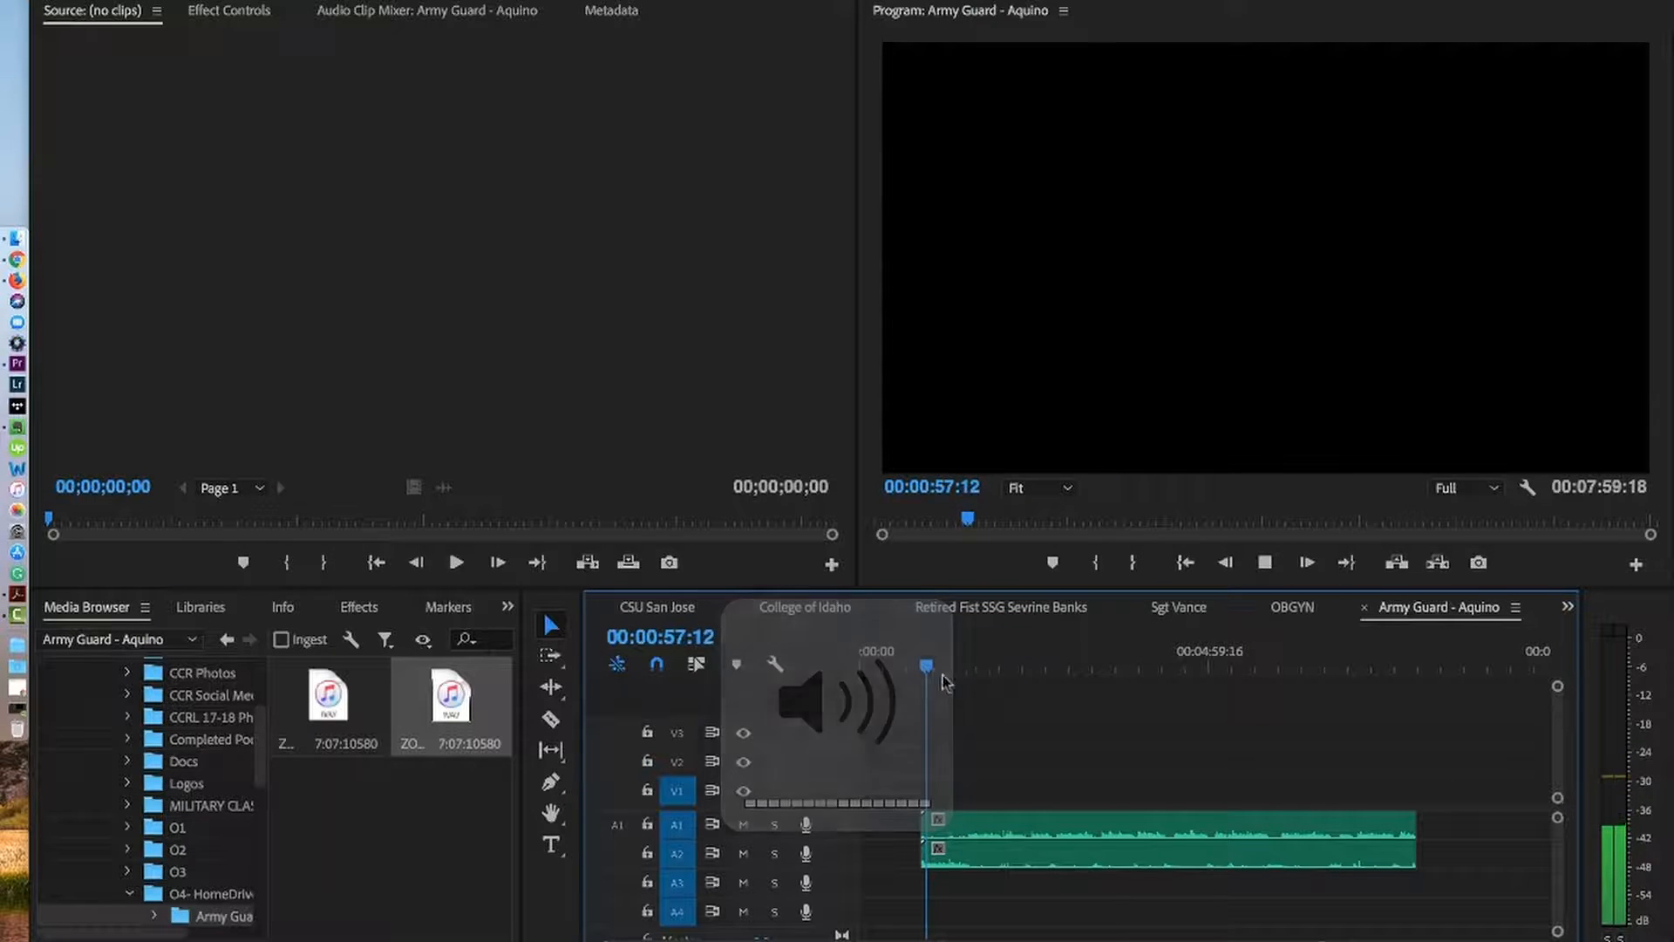
click(966, 668)
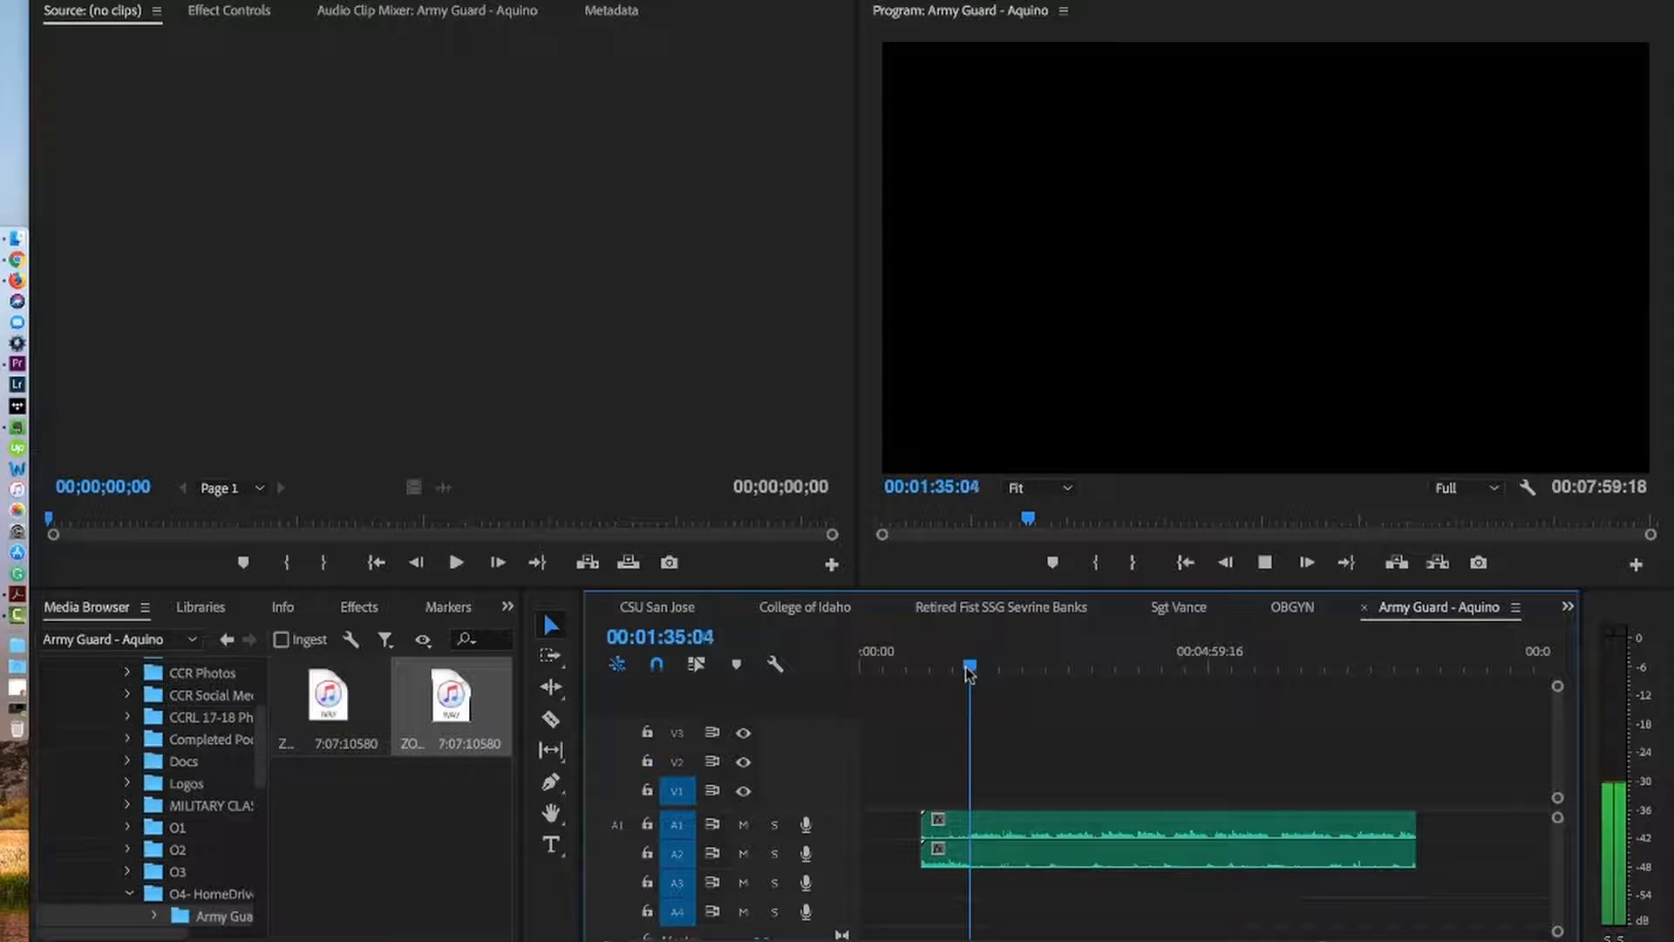
key(space)
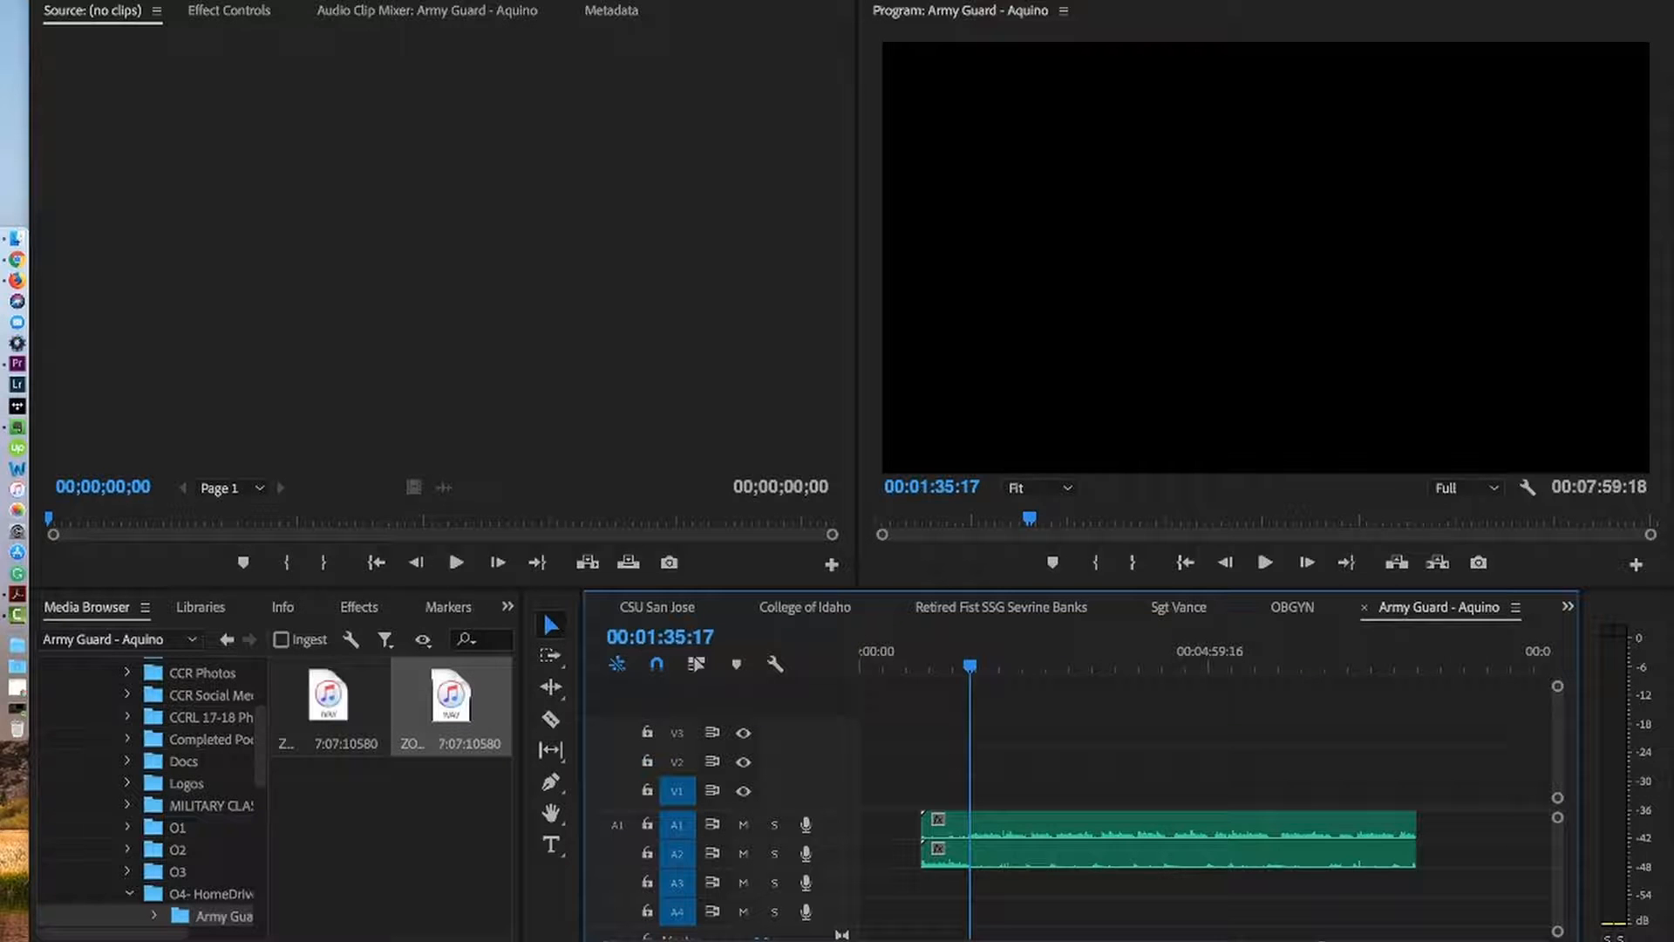
- Examine the waveforms of the A1 and A2 recordings up close and in overview around 00:01:35
key(equal)
key(equal)
key(equal)
key(equal)
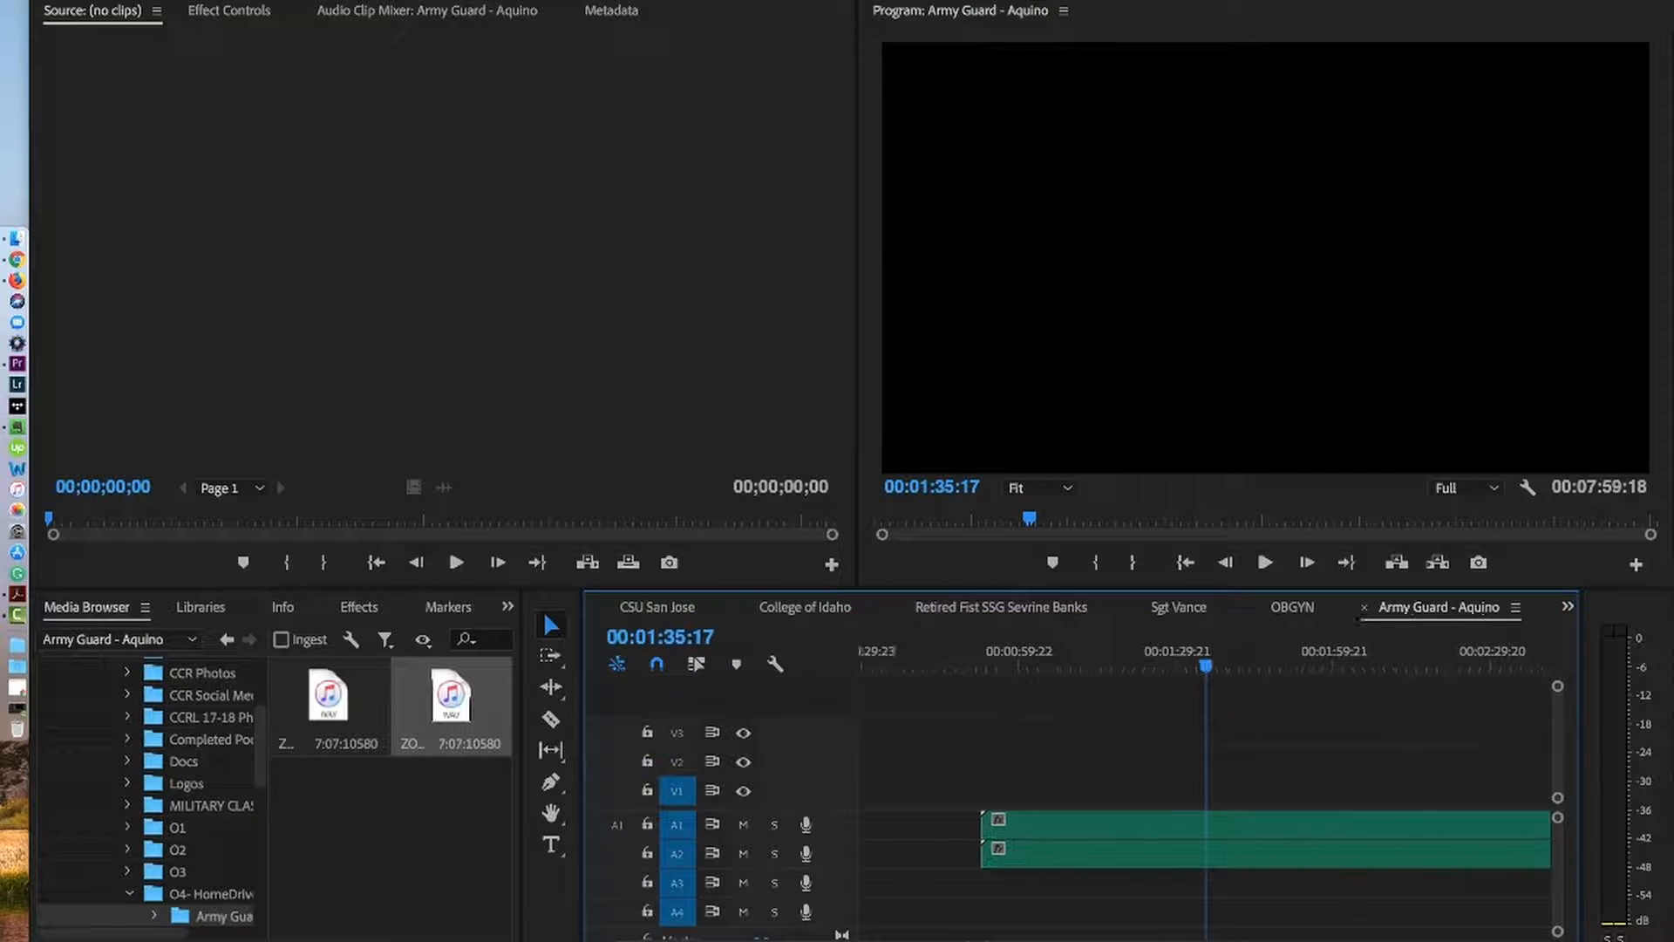
key(equal)
key(equal)
key(equal)
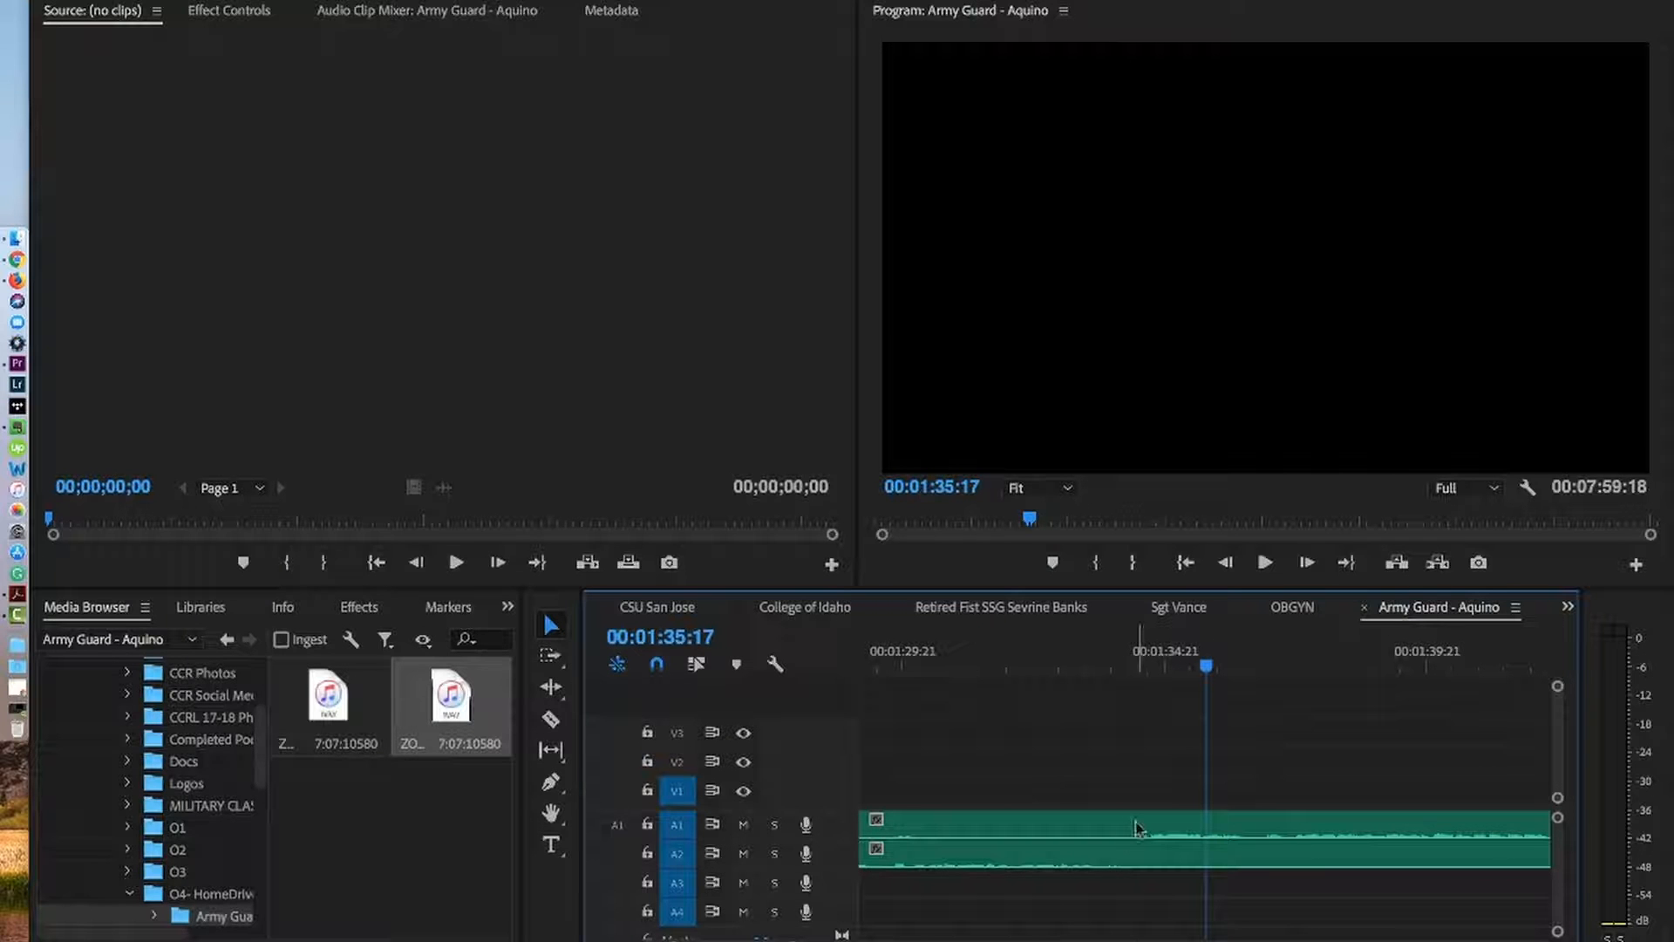
key(minus)
key(minus)
key(minus)
key(minus)
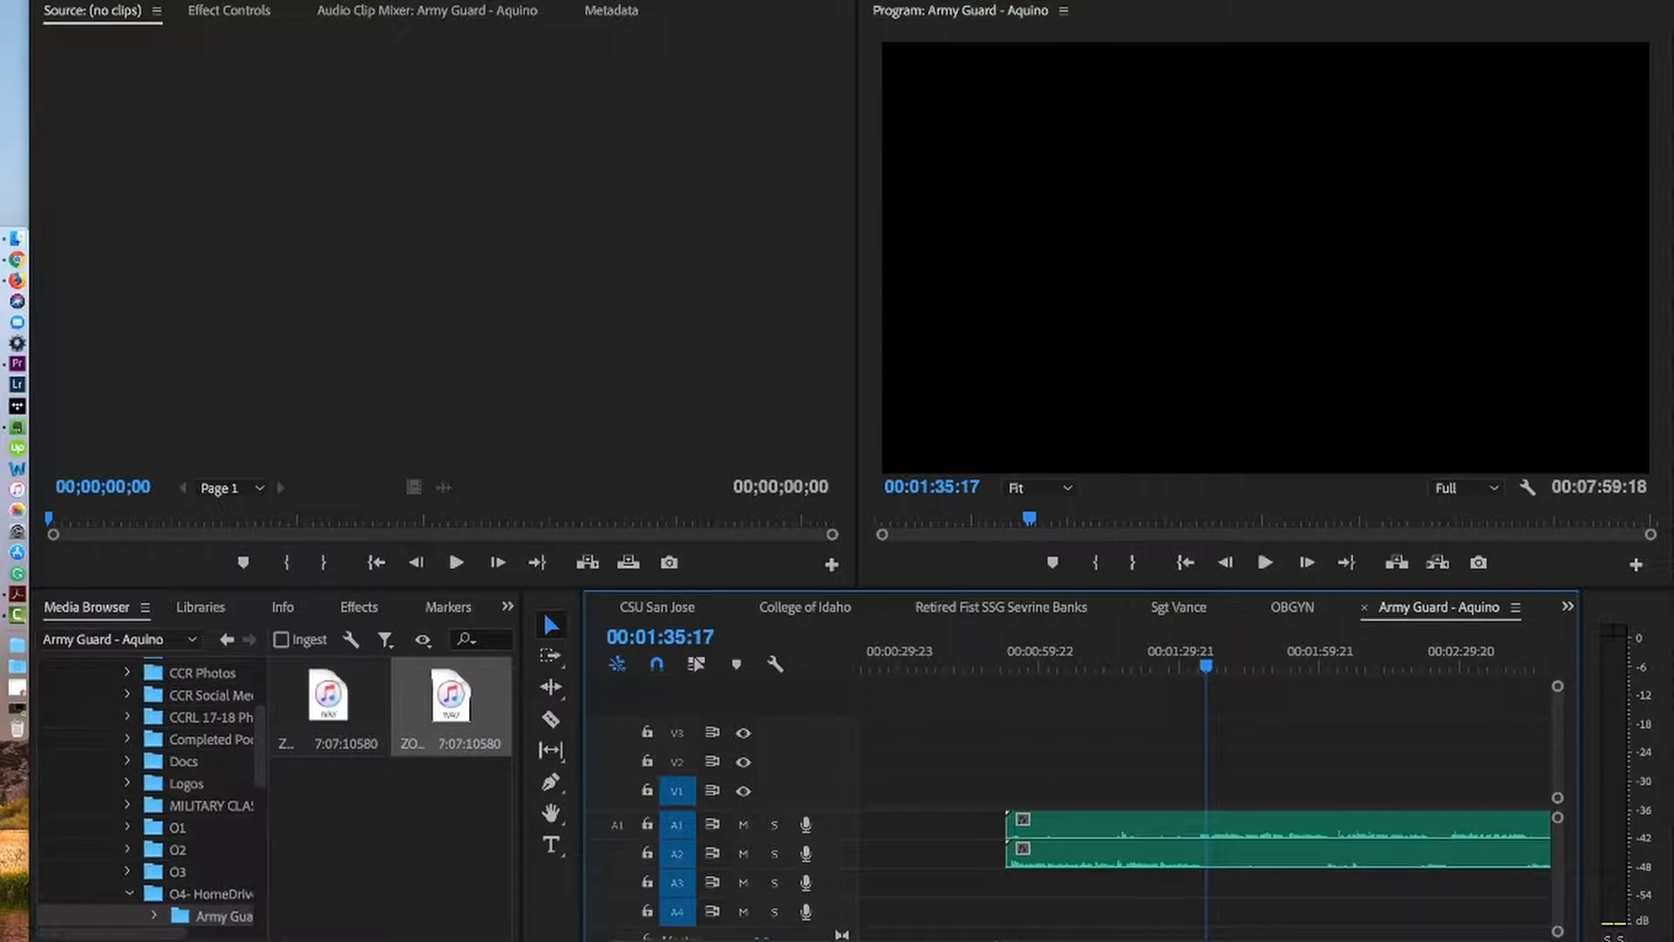
key(equal)
key(equal)
key(equal)
key(equal)
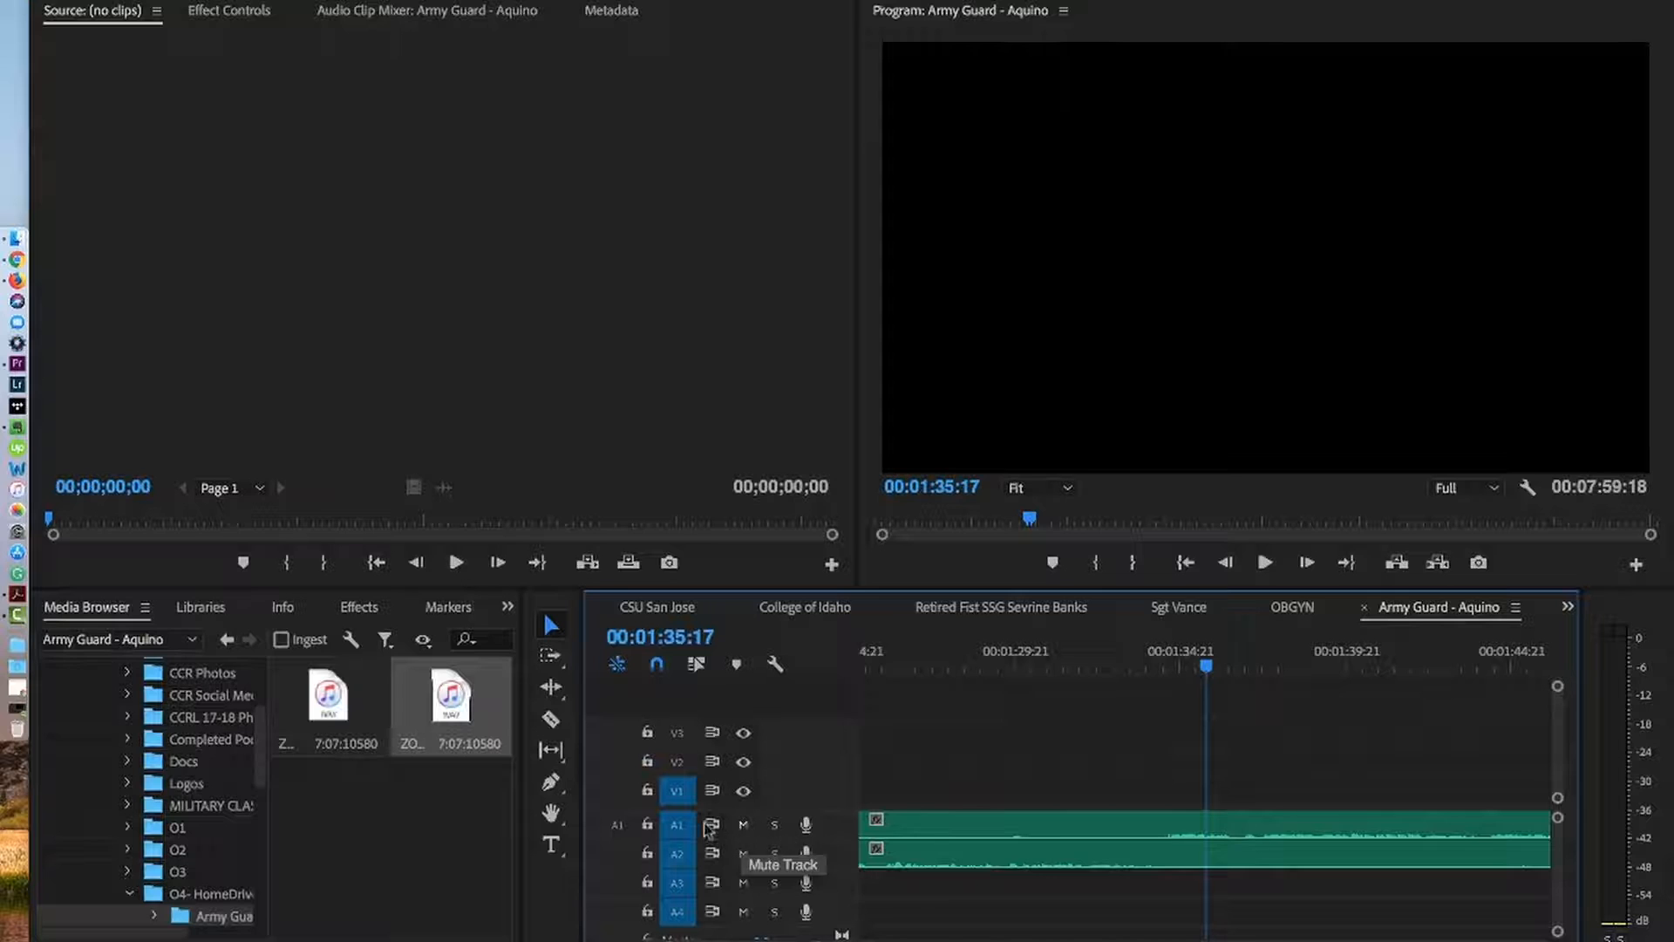
- Lock audio tracks A1 and A2, and unlock both again
click(646, 825)
click(647, 853)
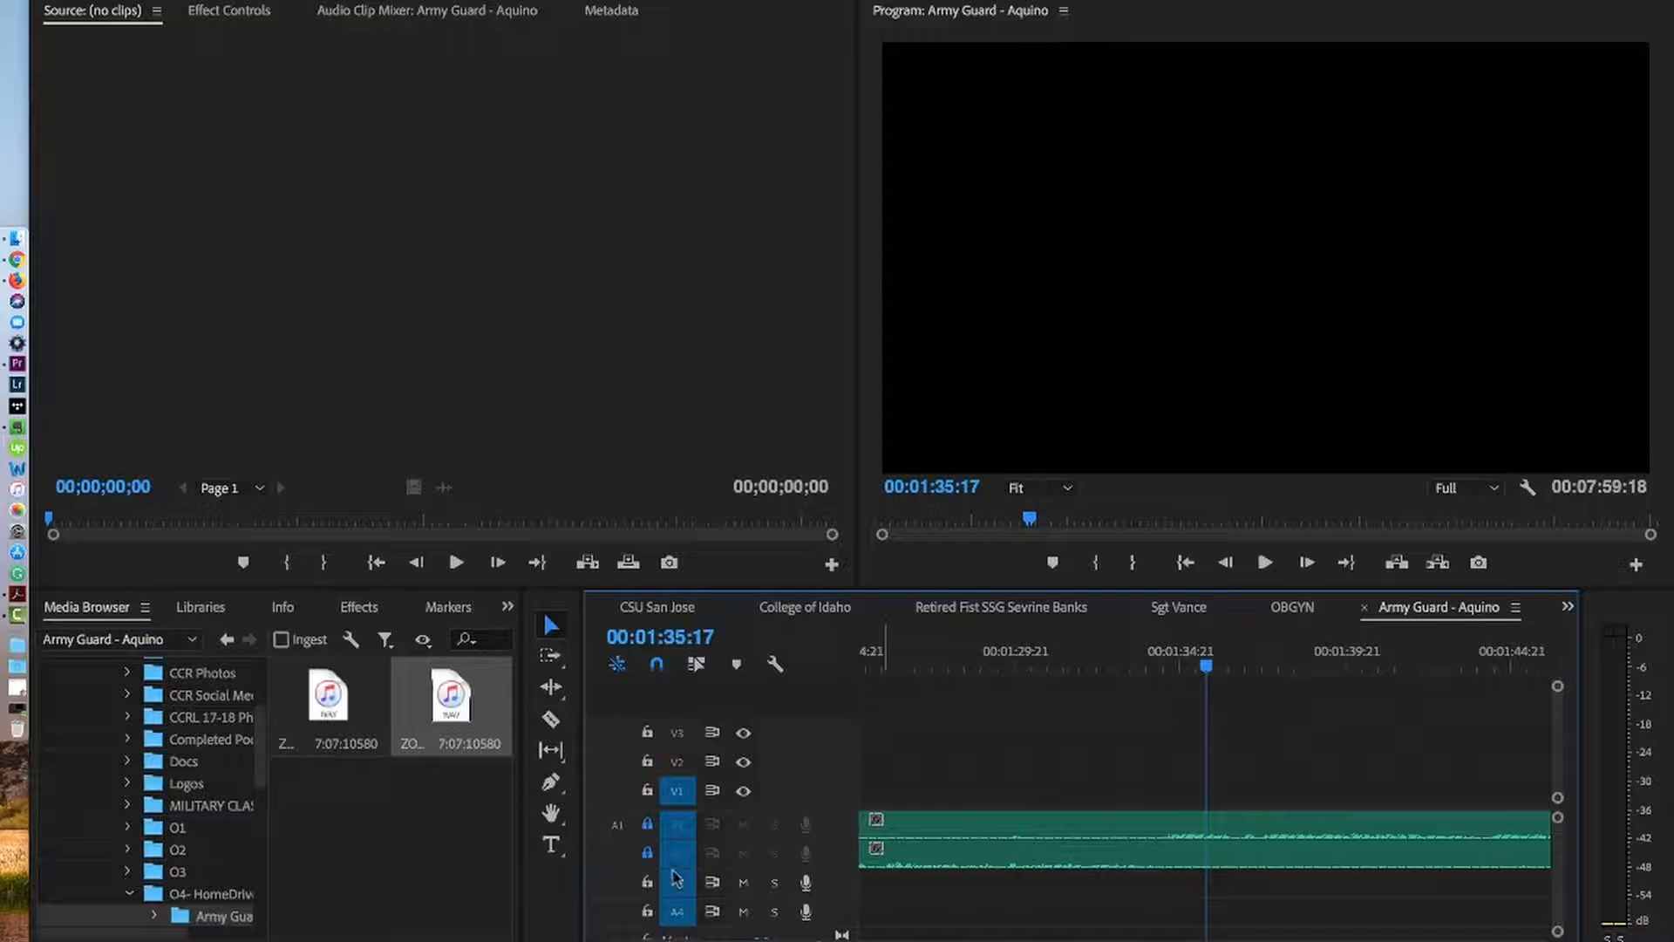
click(647, 825)
click(647, 854)
click(647, 825)
click(647, 825)
- Play on from 00:01:35 with track A1 muted, unmute it during playback, and stop at about 00:01:43
click(744, 826)
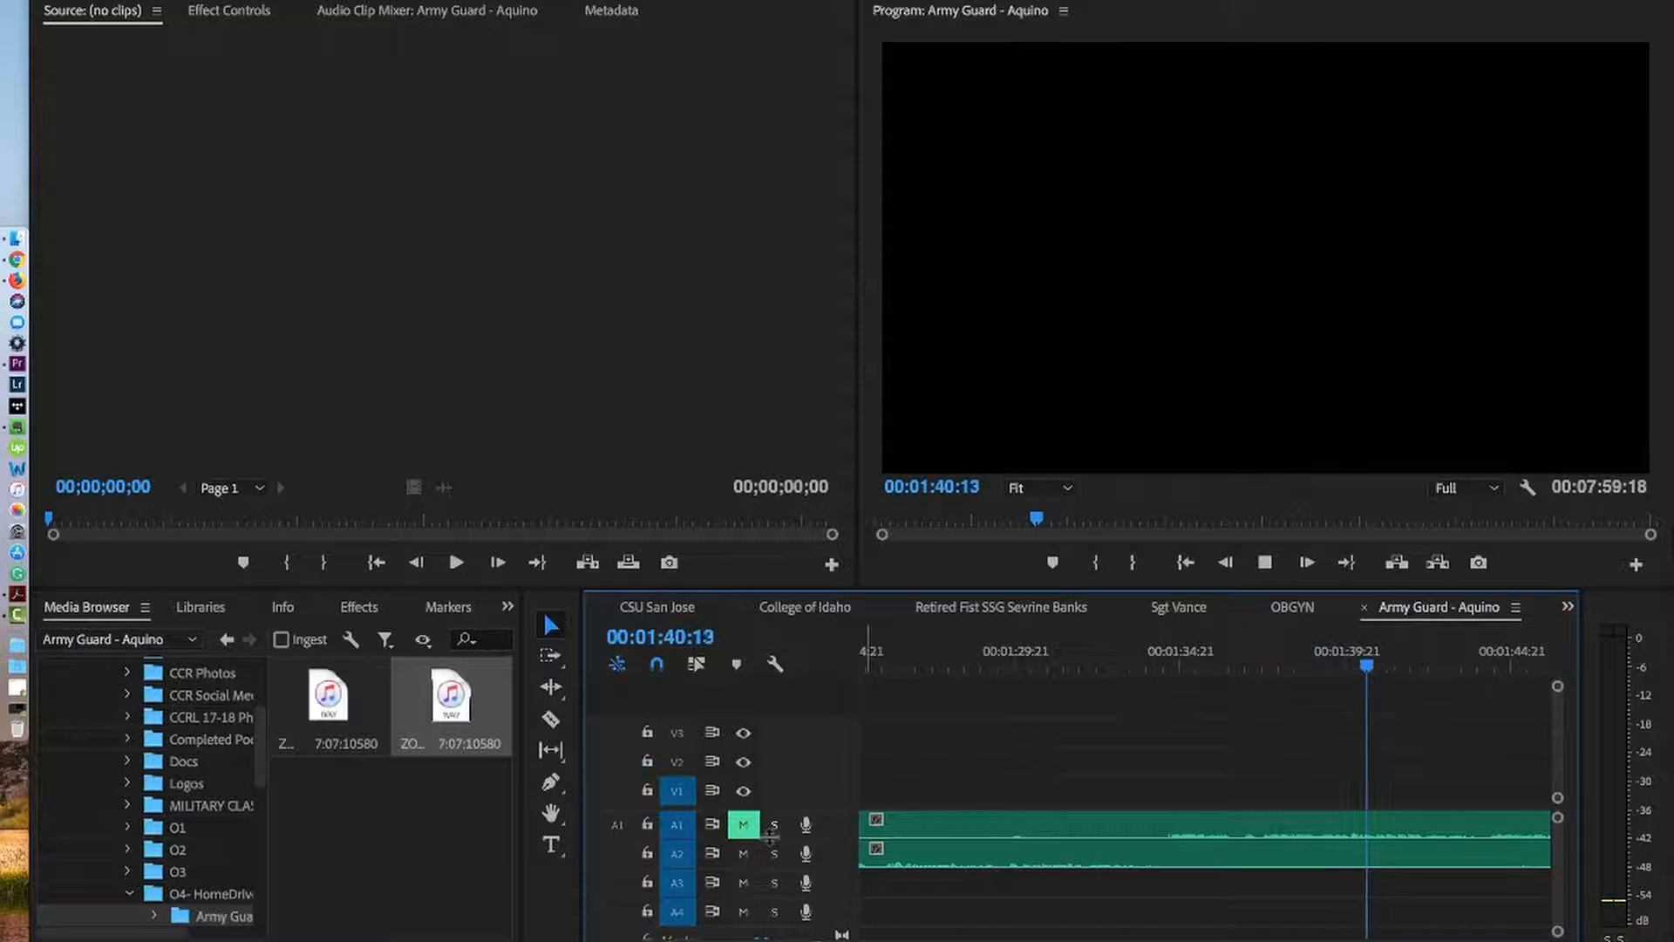
click(740, 826)
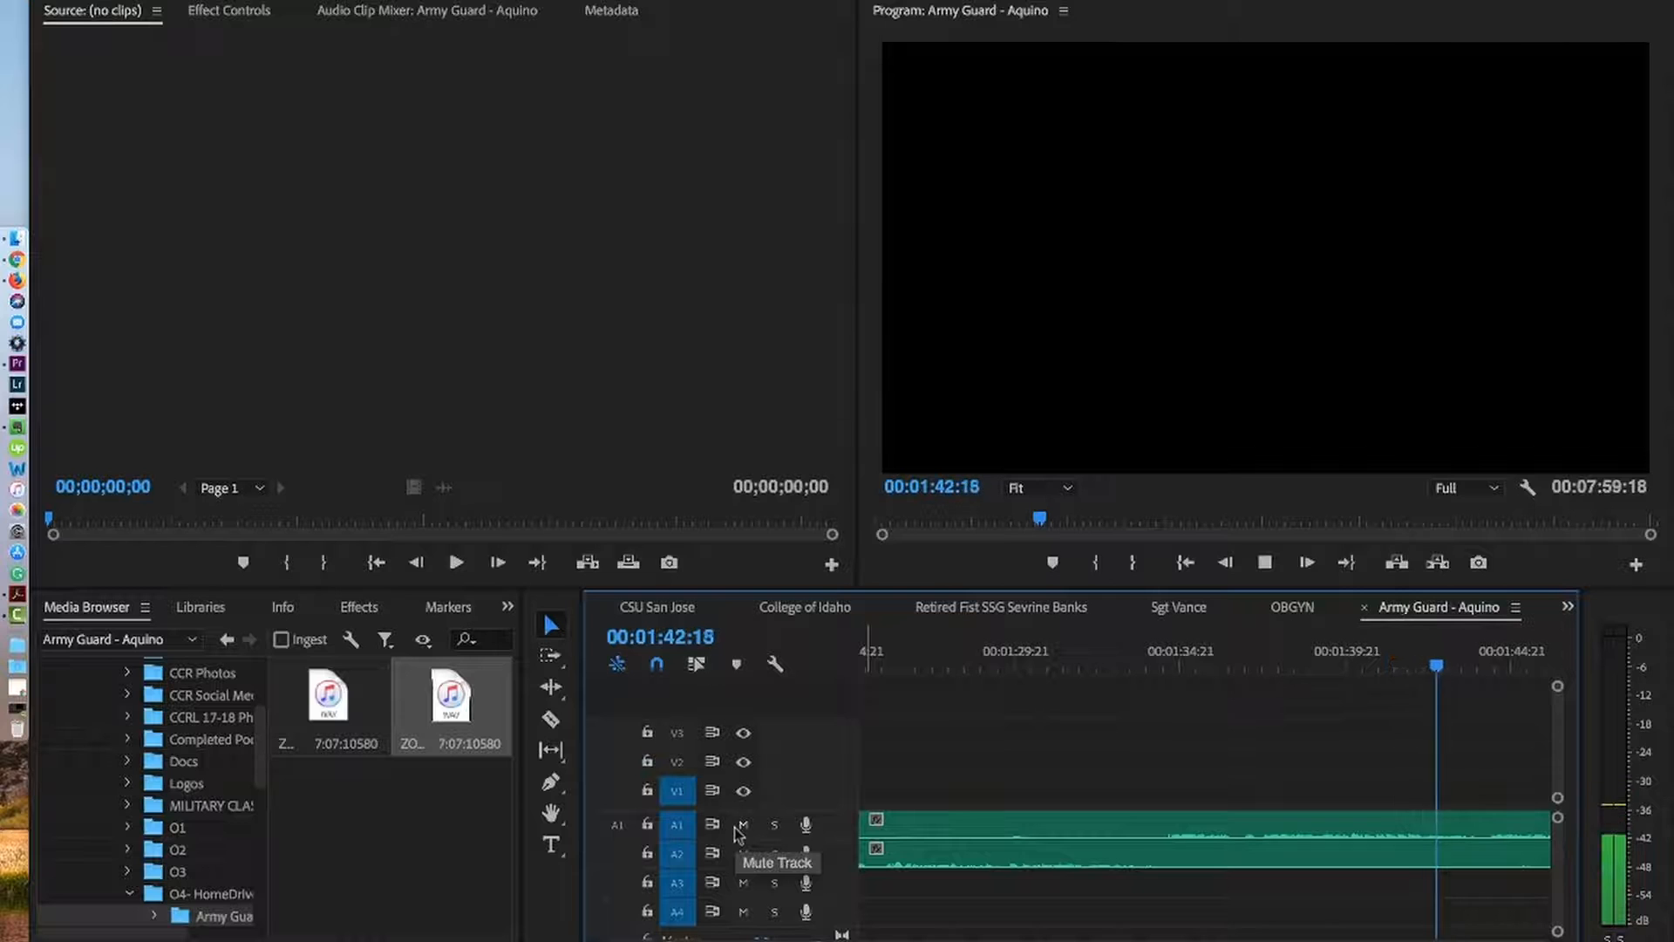
key(space)
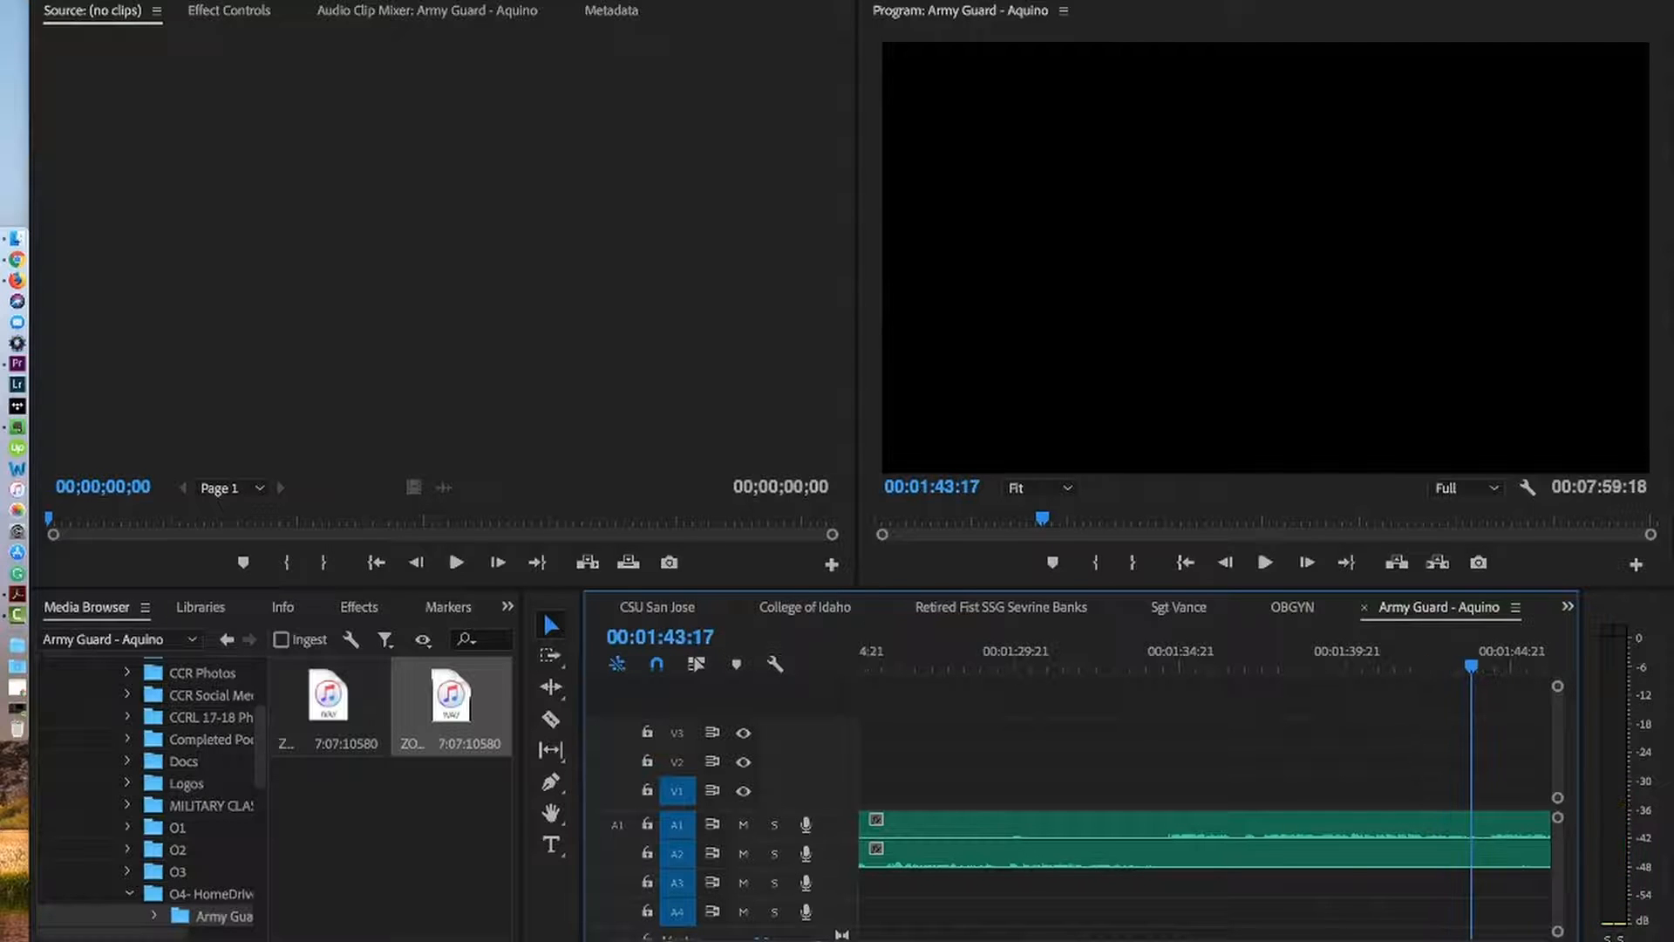
- Compare the A1 and A2 waveforms around 00:01:43 in close-up and in overview
key(minus)
key(minus)
key(minus)
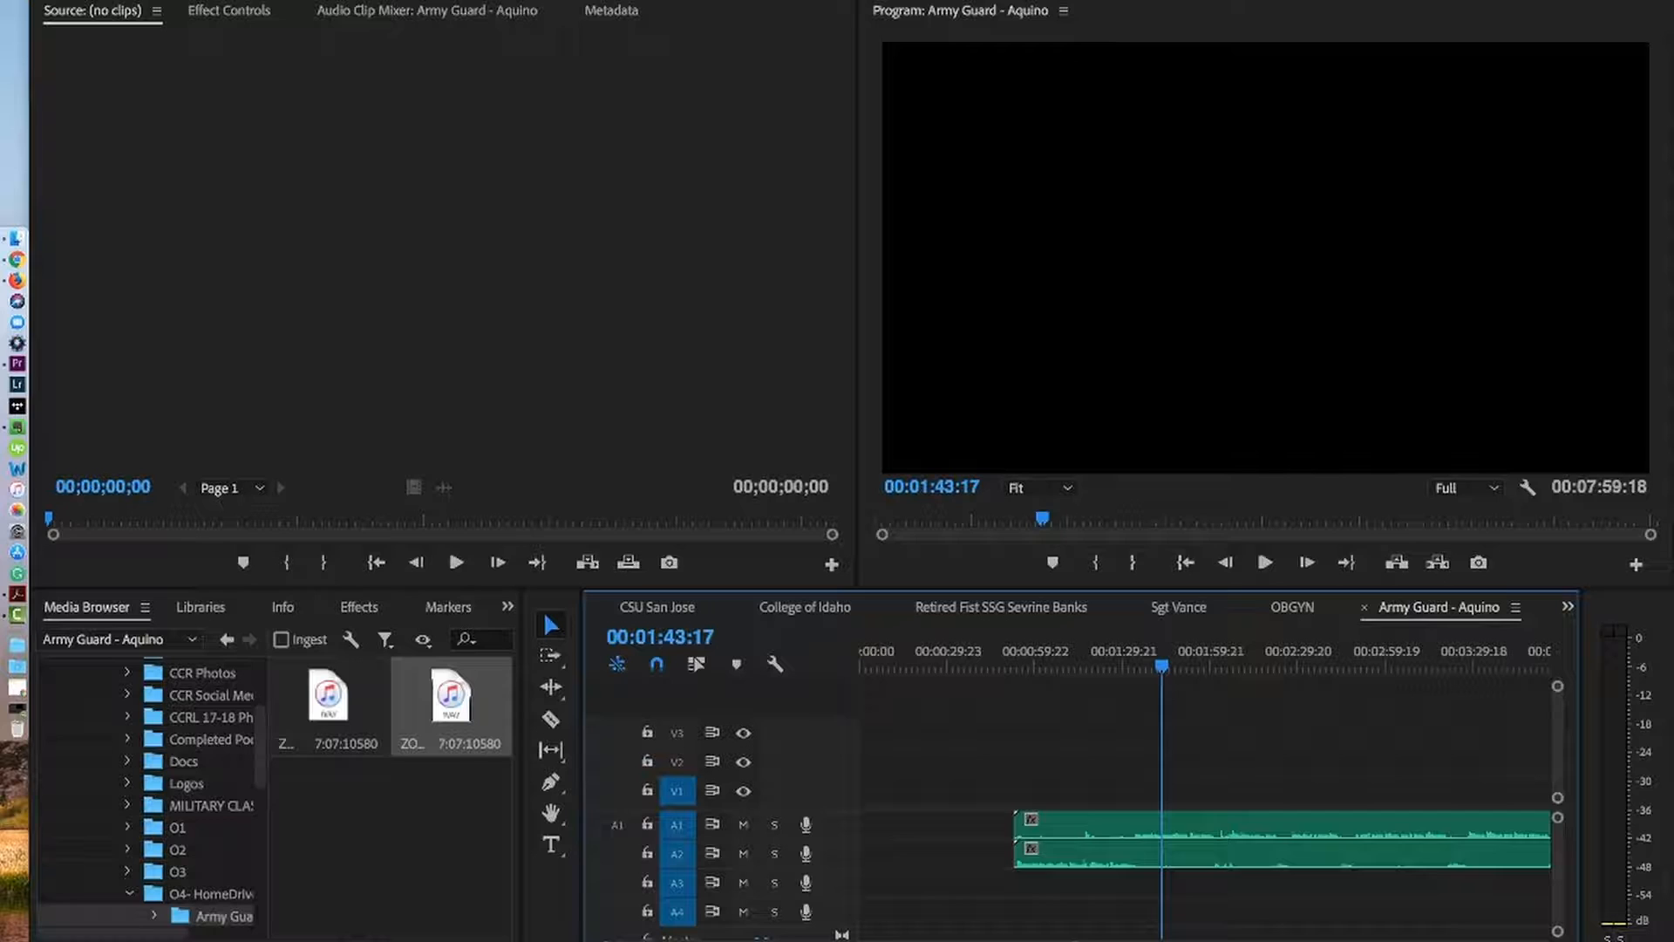
key(equal)
key(equal)
key(equal)
key(equal)
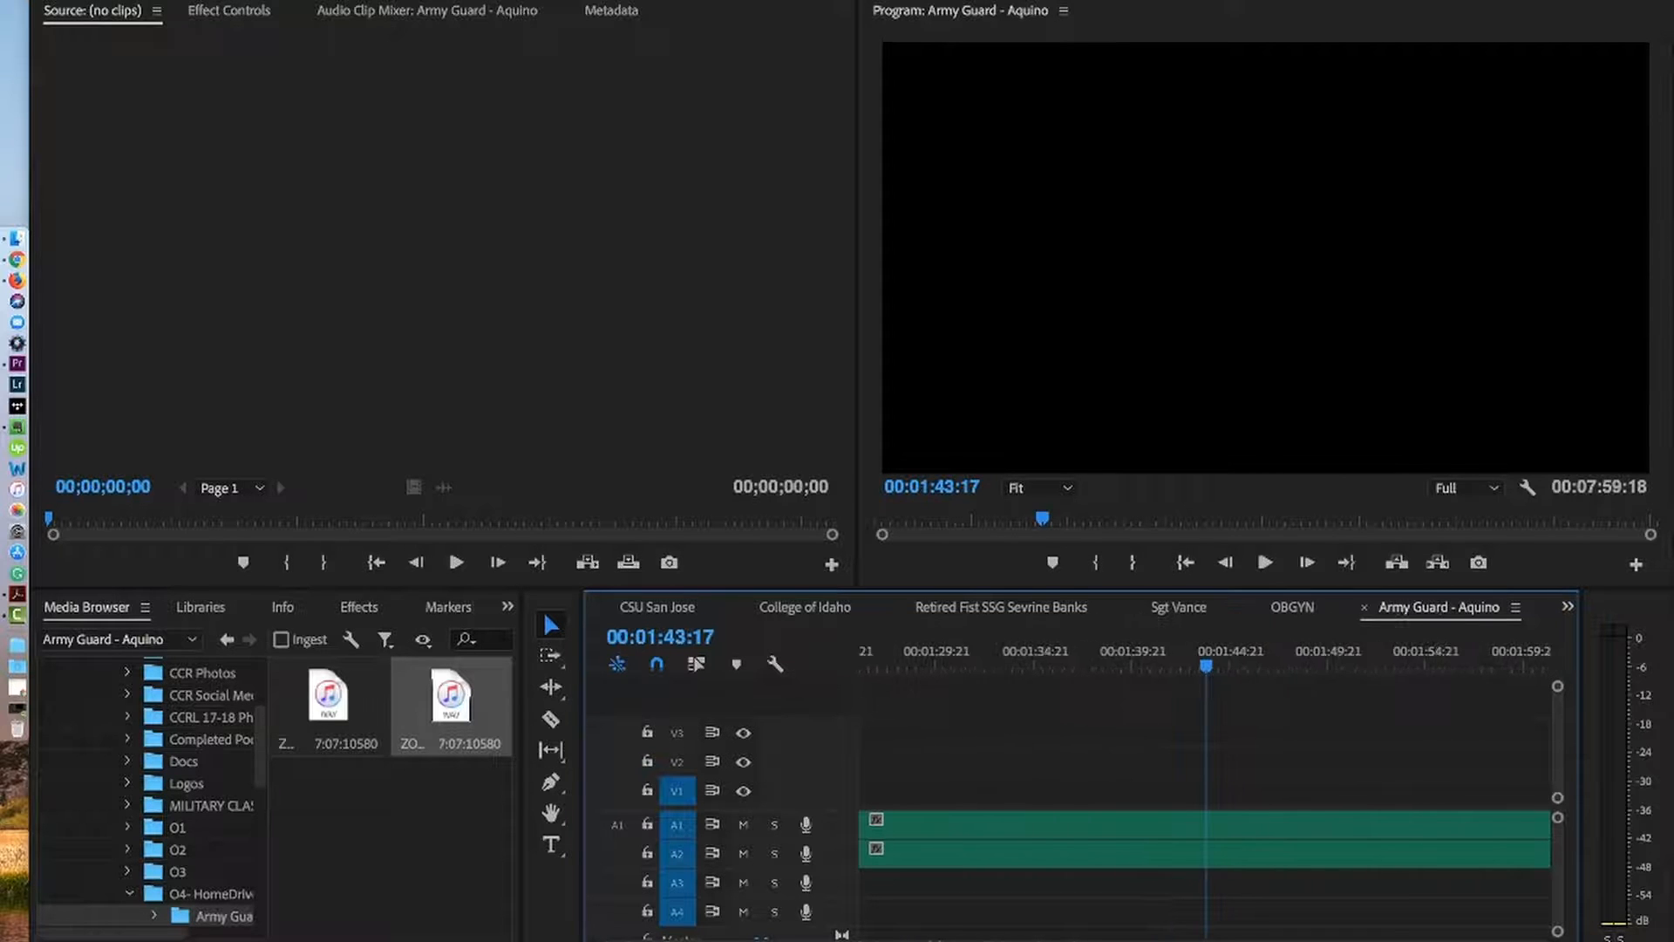
key(equal)
key(equal)
key(equal)
key(equal)
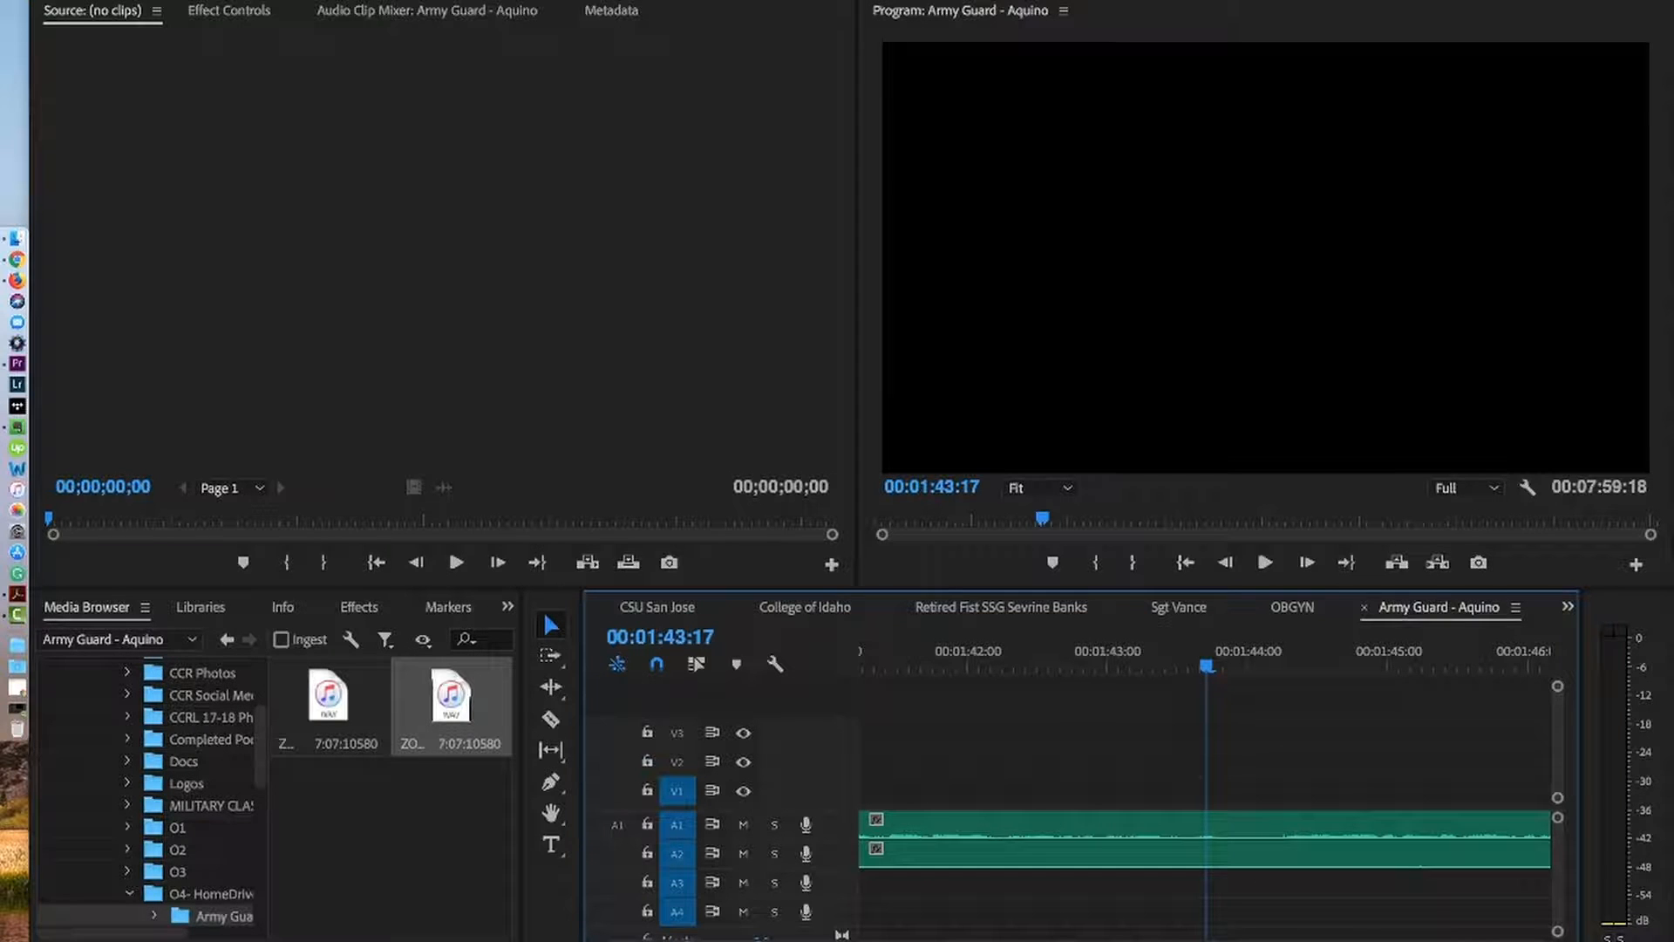
key(minus)
key(minus)
key(minus)
key(minus)
key(minus)
key(minus)
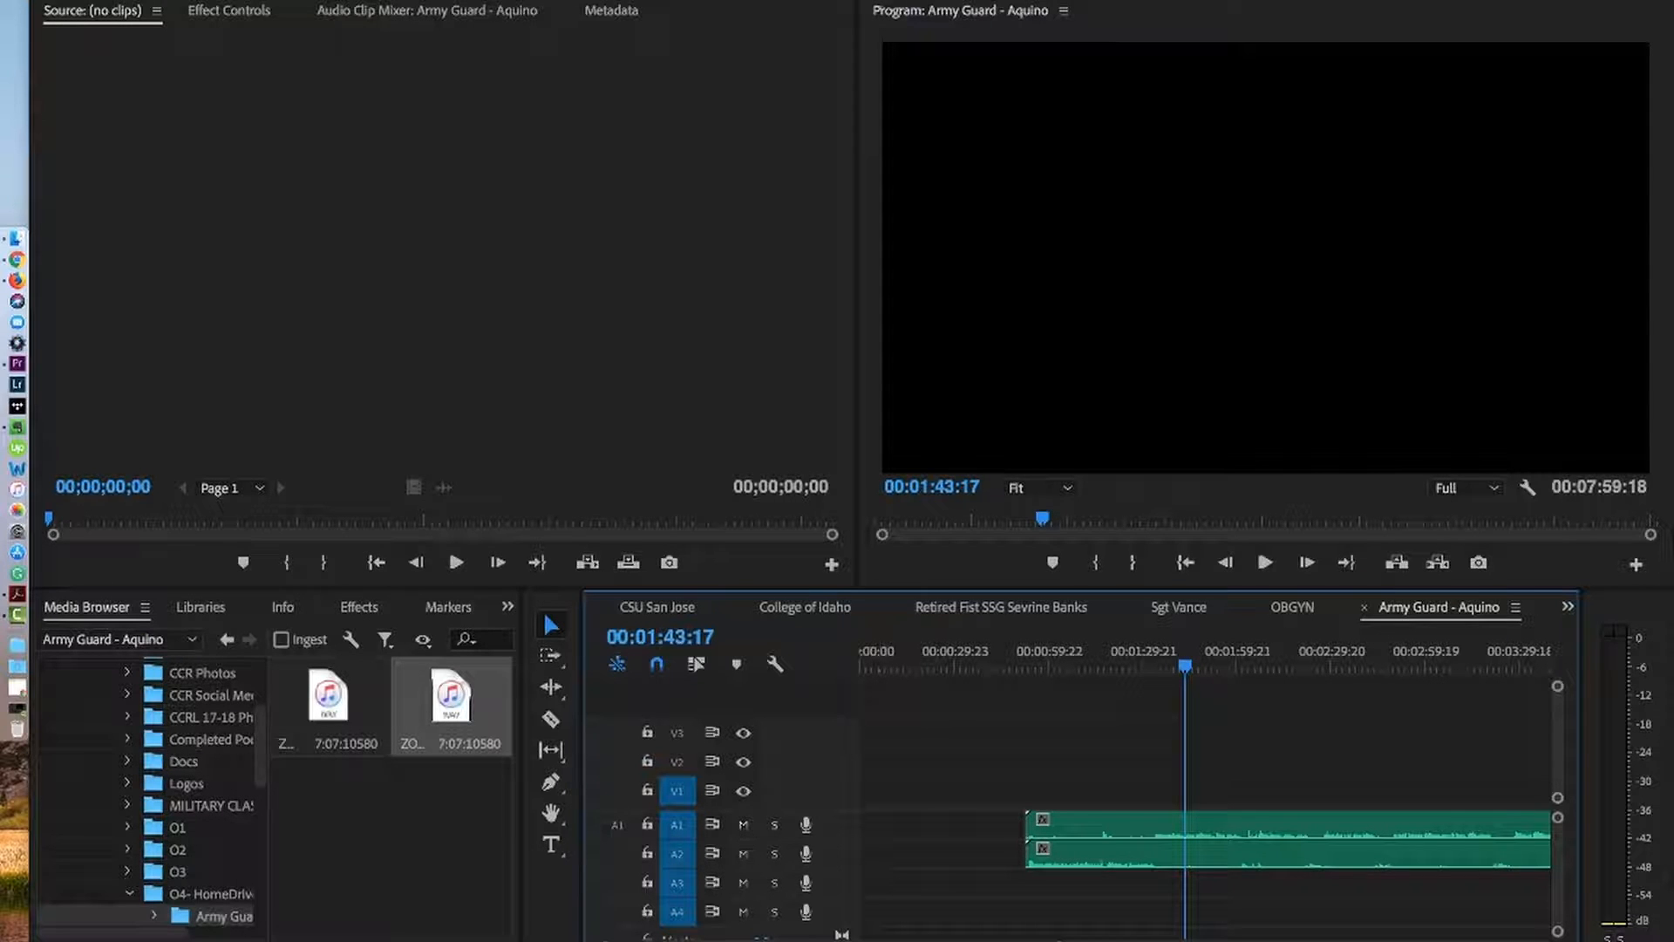
- Normalize the max peak of both recordings on A1 and A2 to 0 dB with Audio Gain
key(minus)
key(minus)
key(minus)
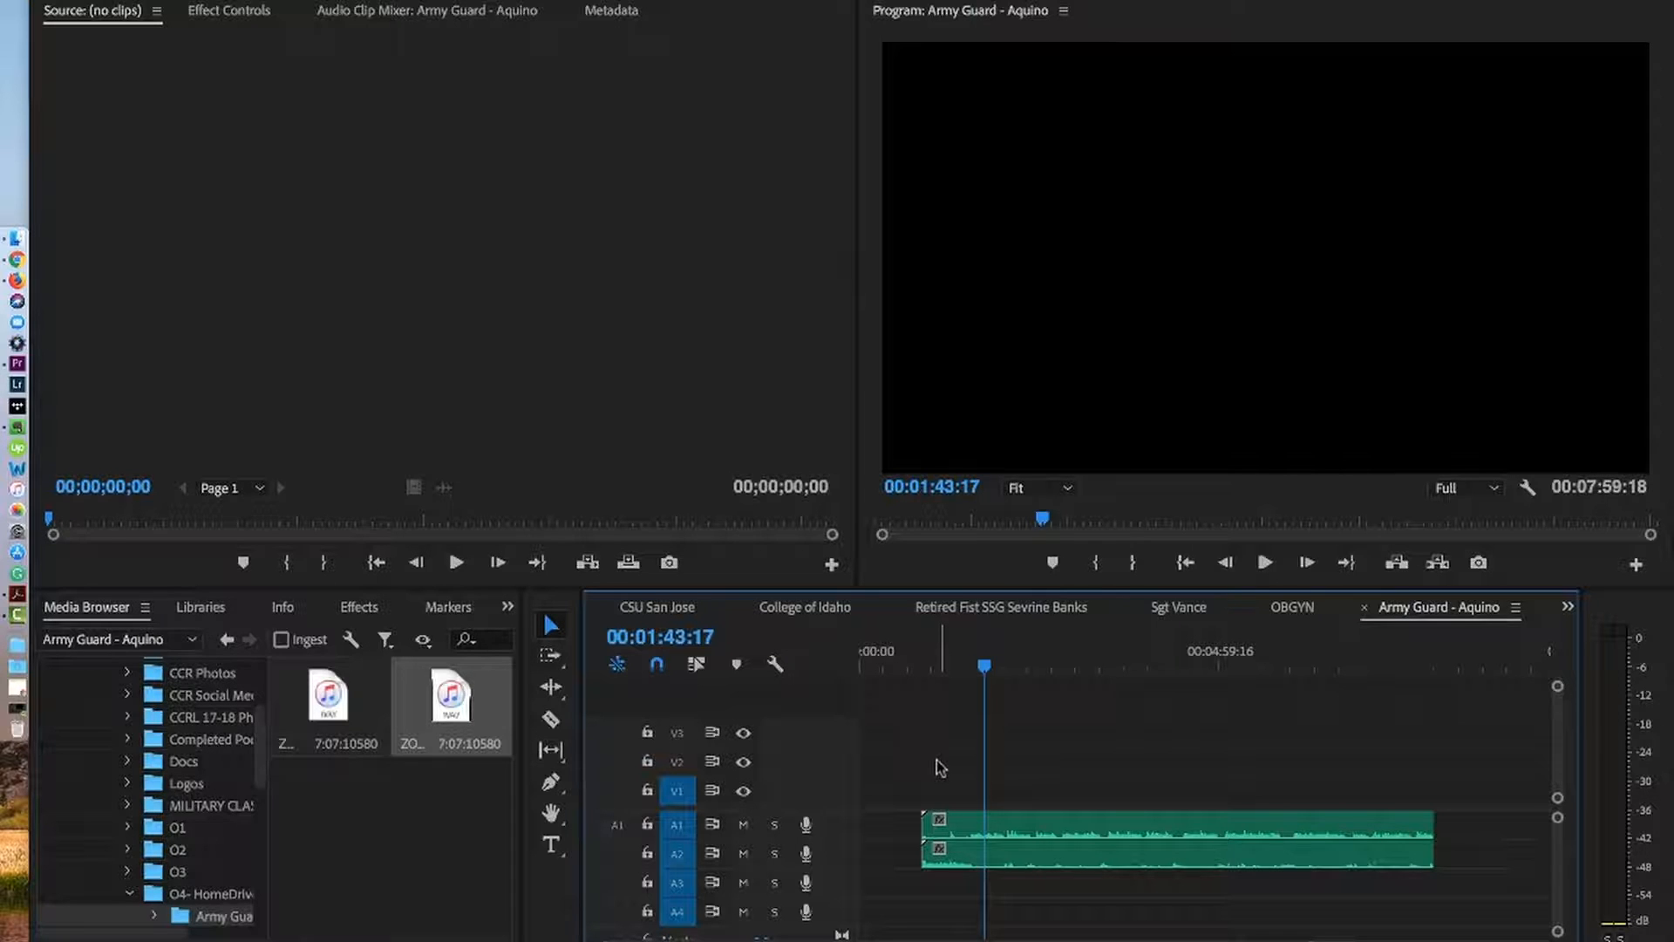
drag(1004, 782, 1128, 898)
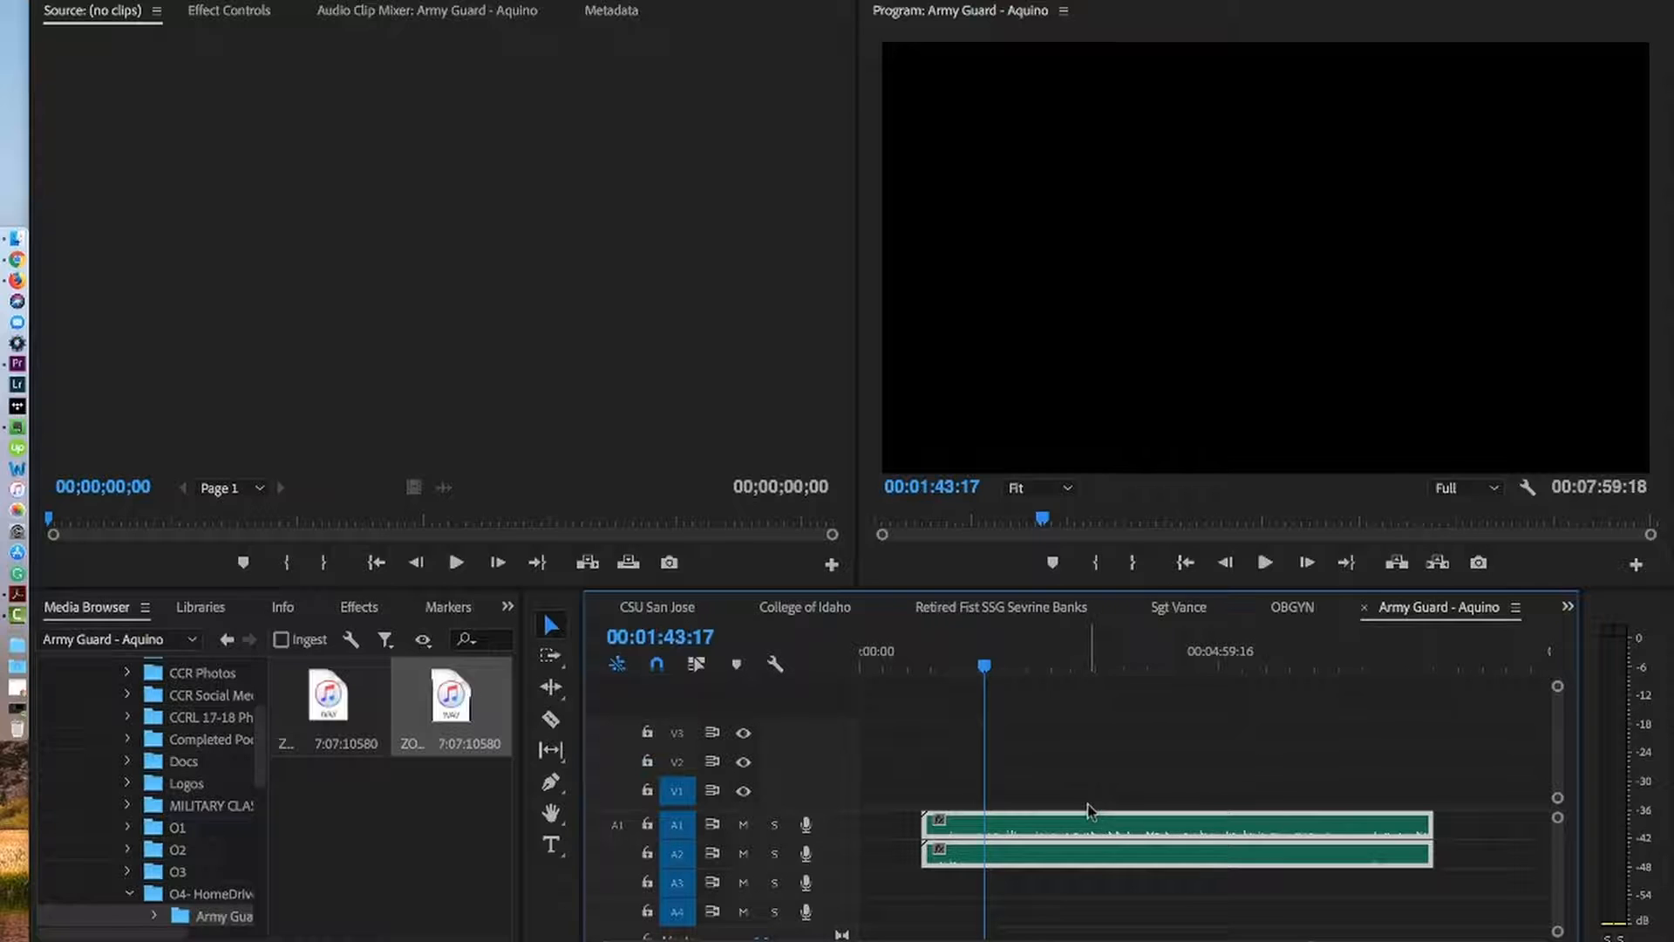
right_click(1091, 861)
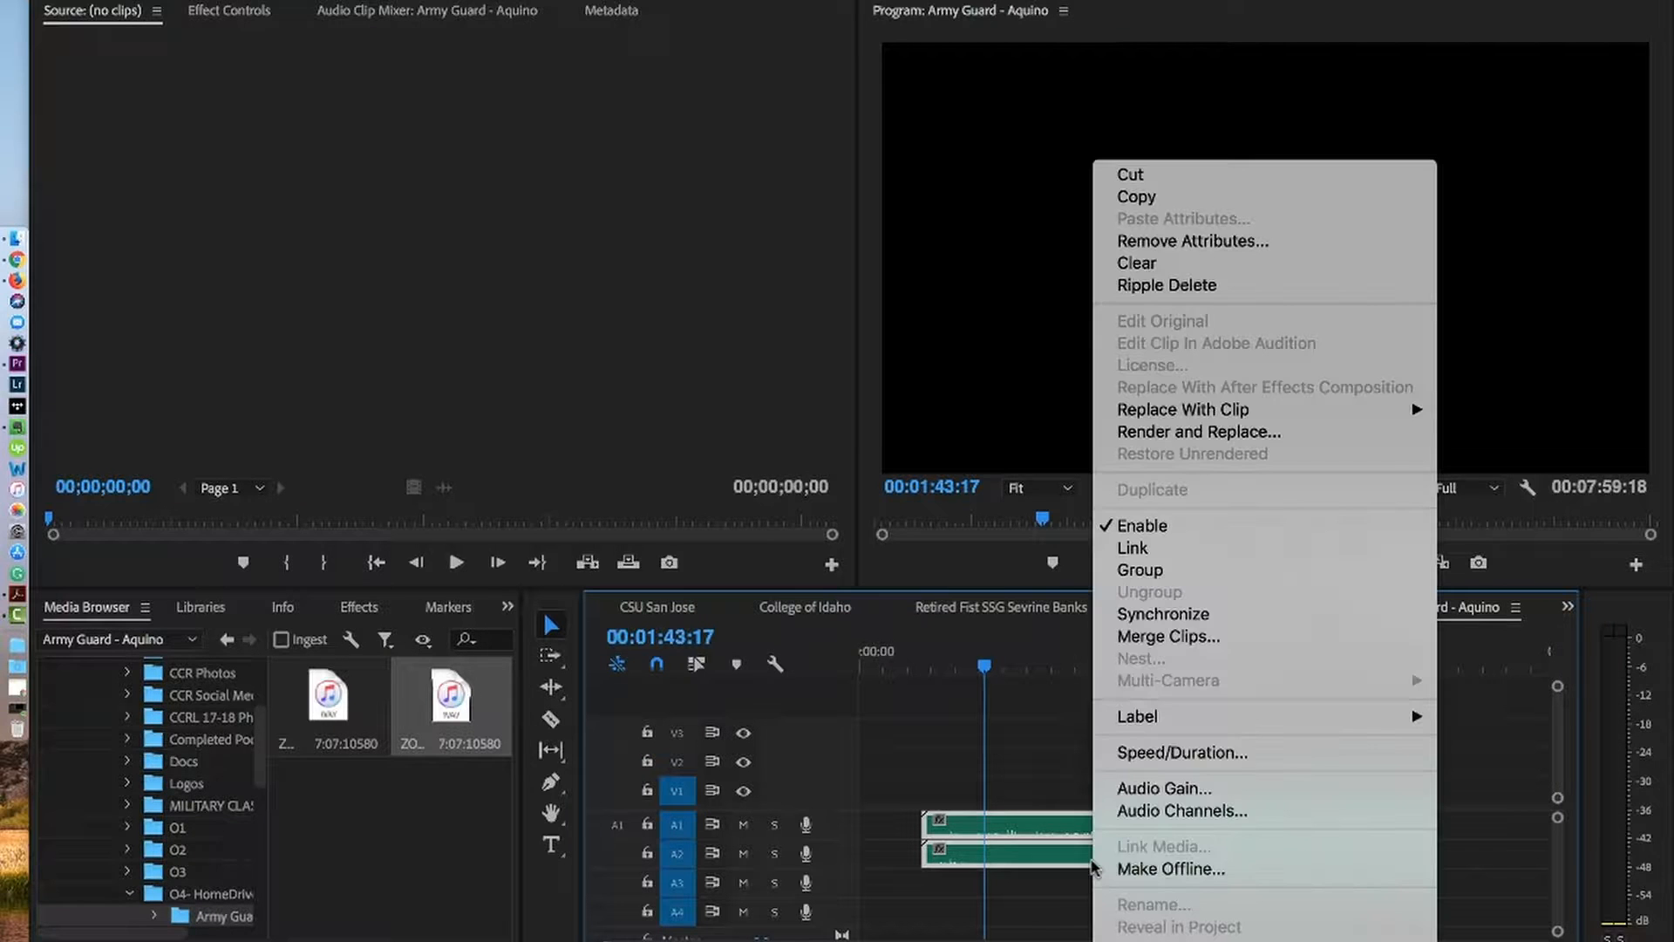
click(1162, 790)
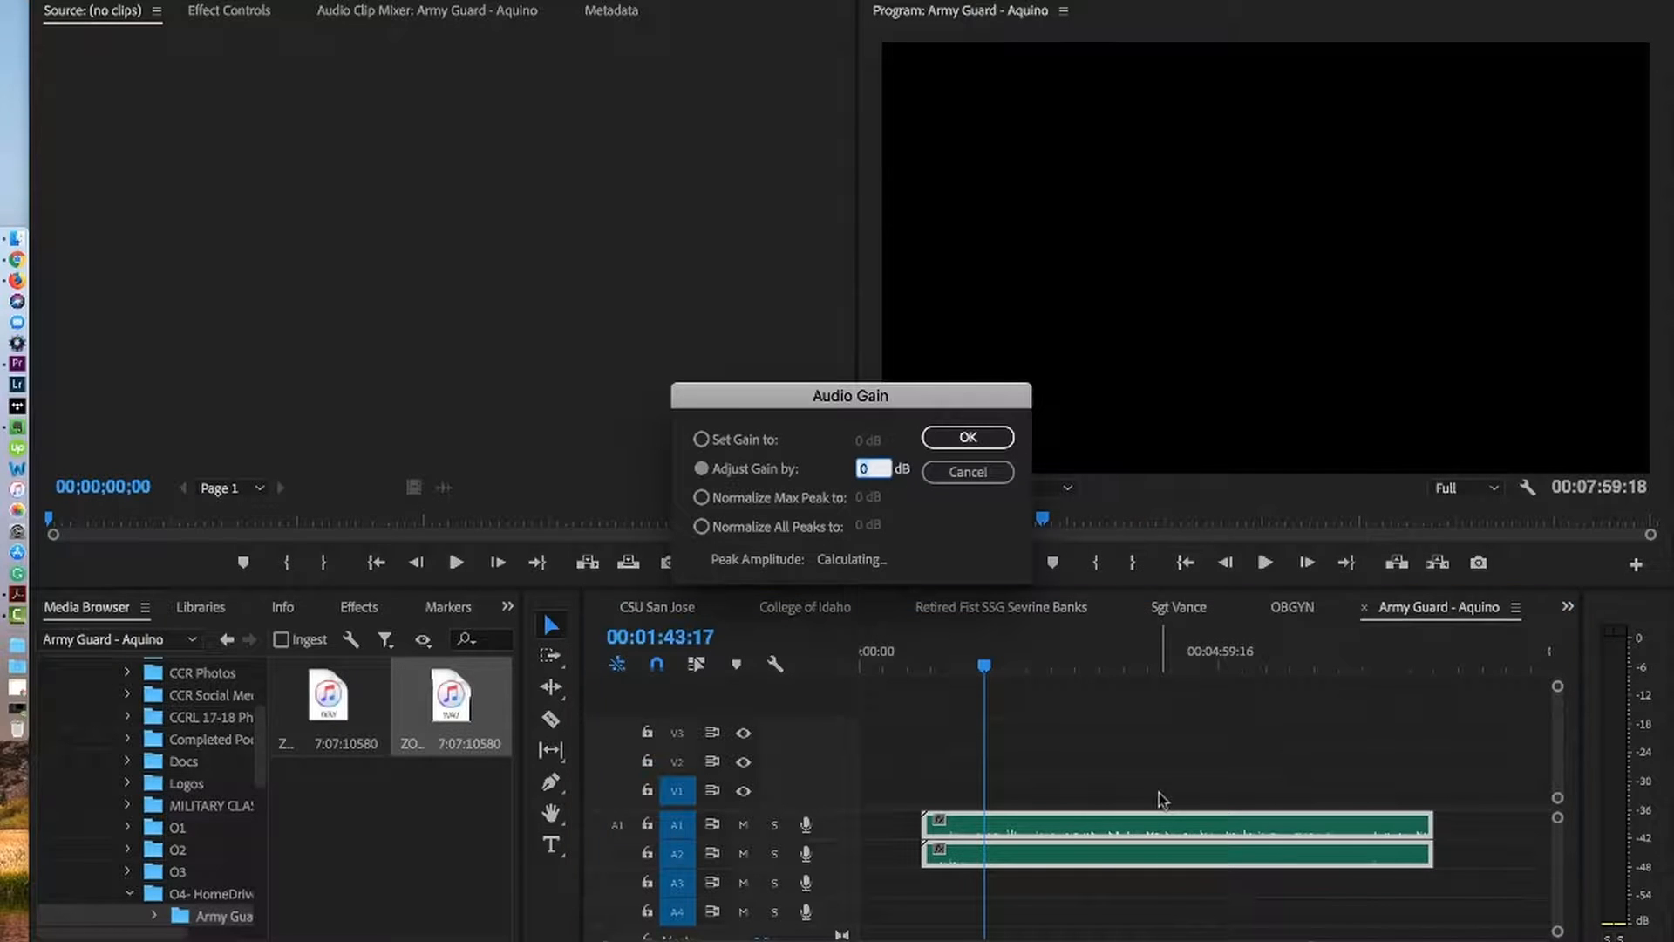
click(702, 498)
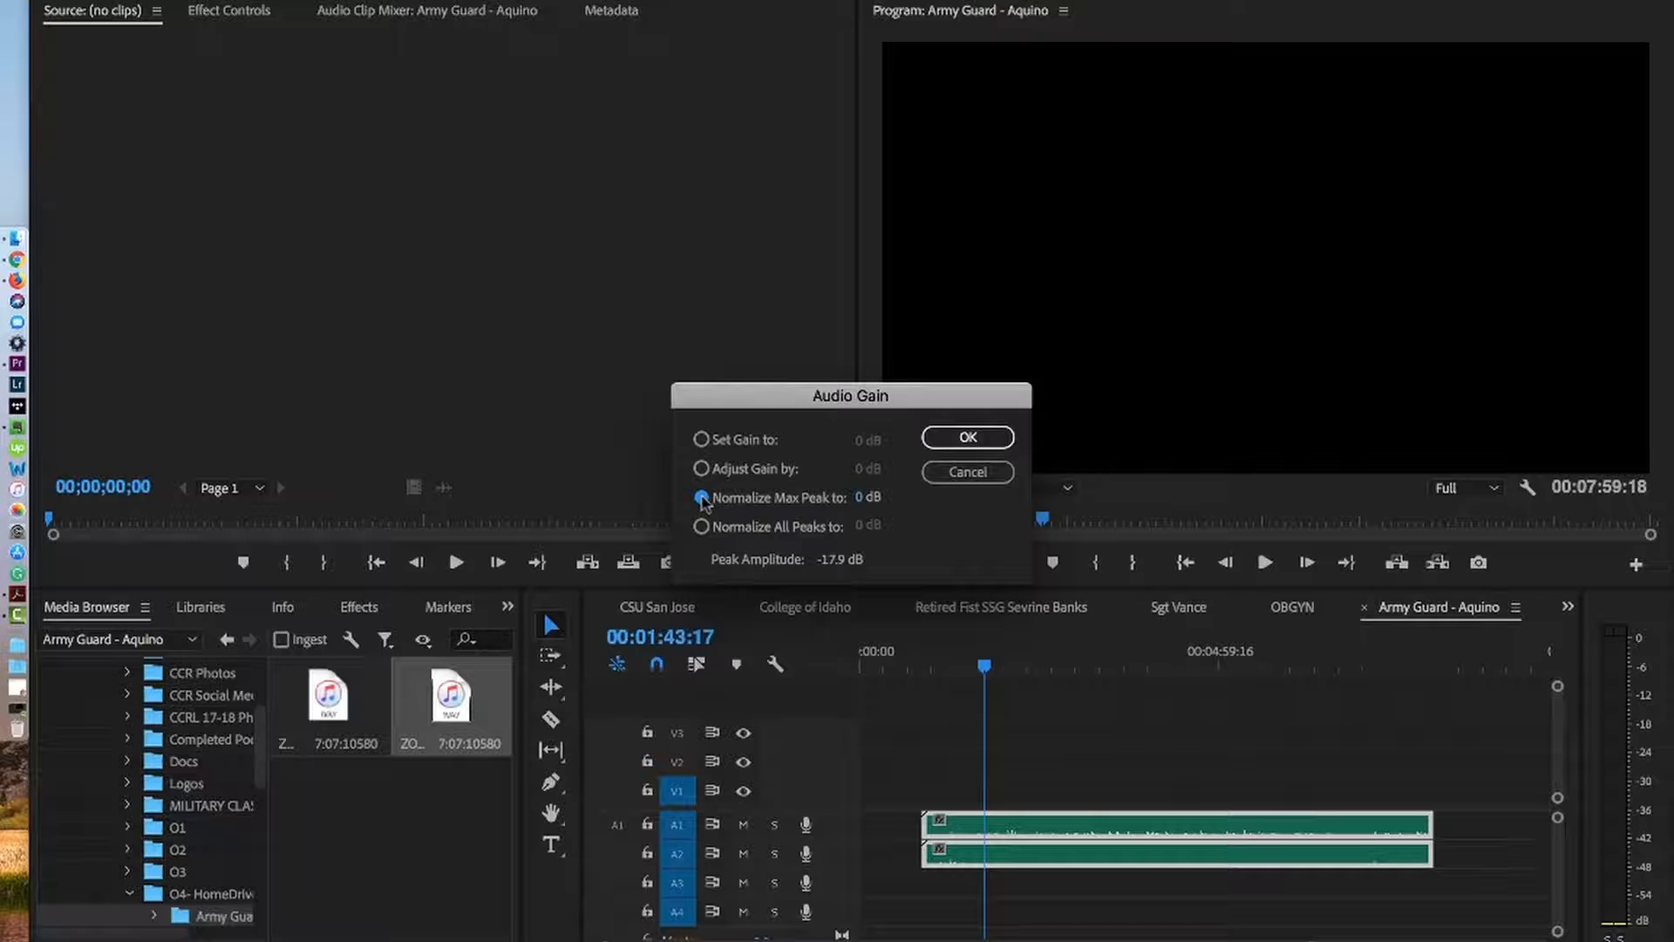
click(965, 436)
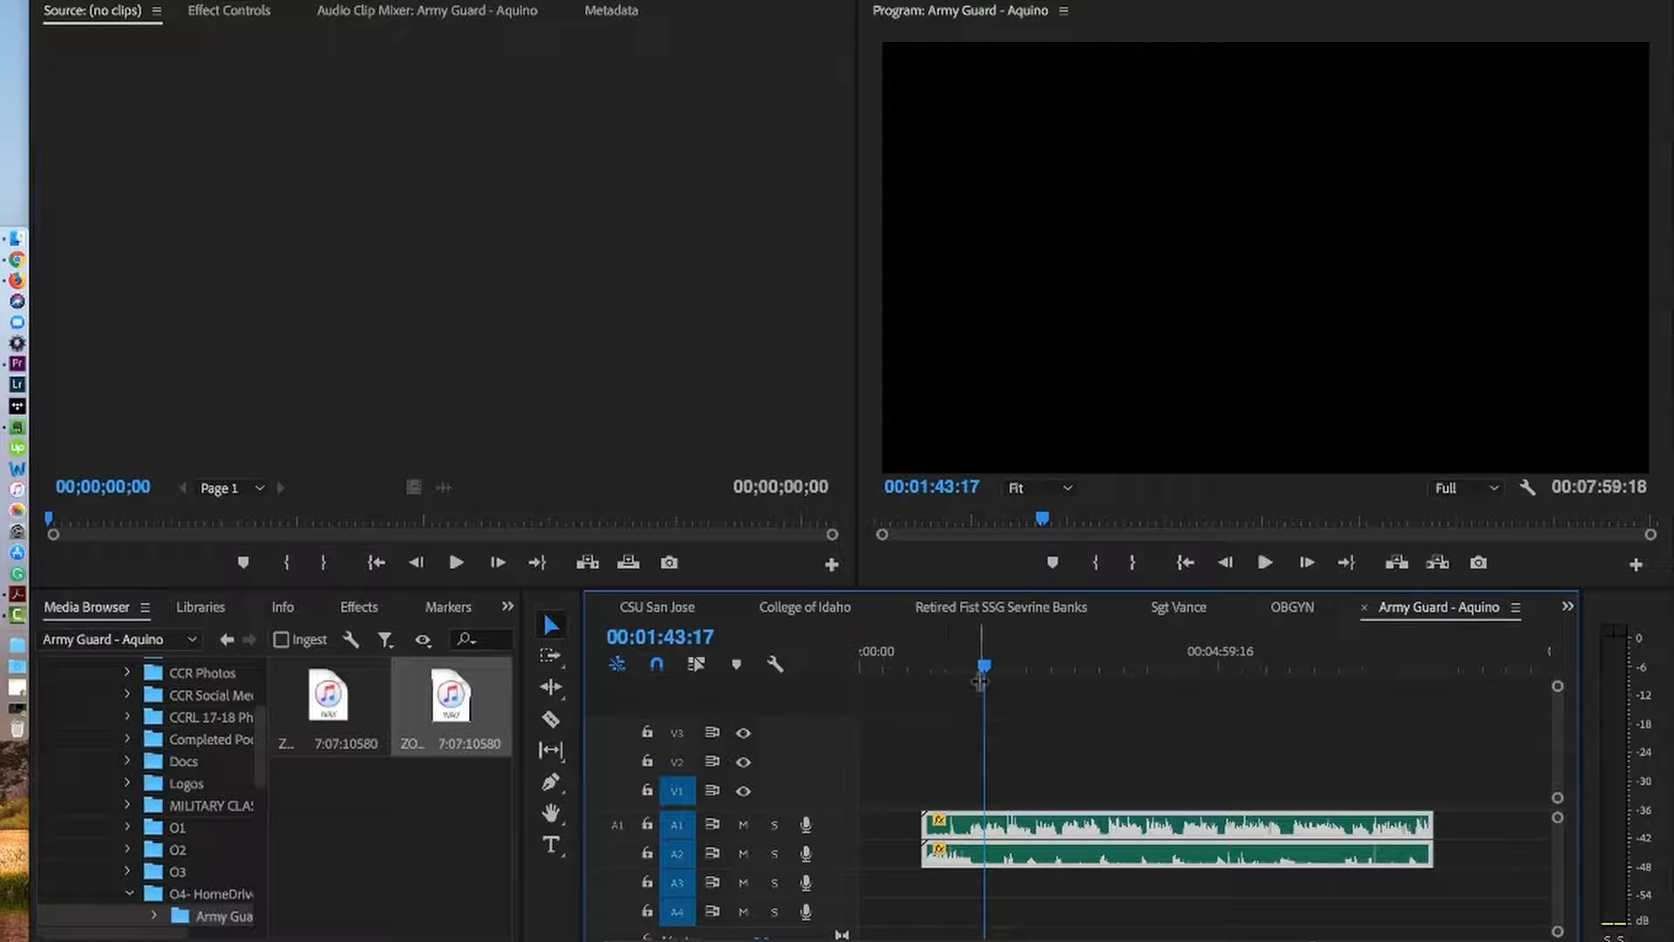
- Play the normalized recordings from about 00:02:02, stop playback, raise the system volume and deselect the clips
drag(986, 670, 1003, 671)
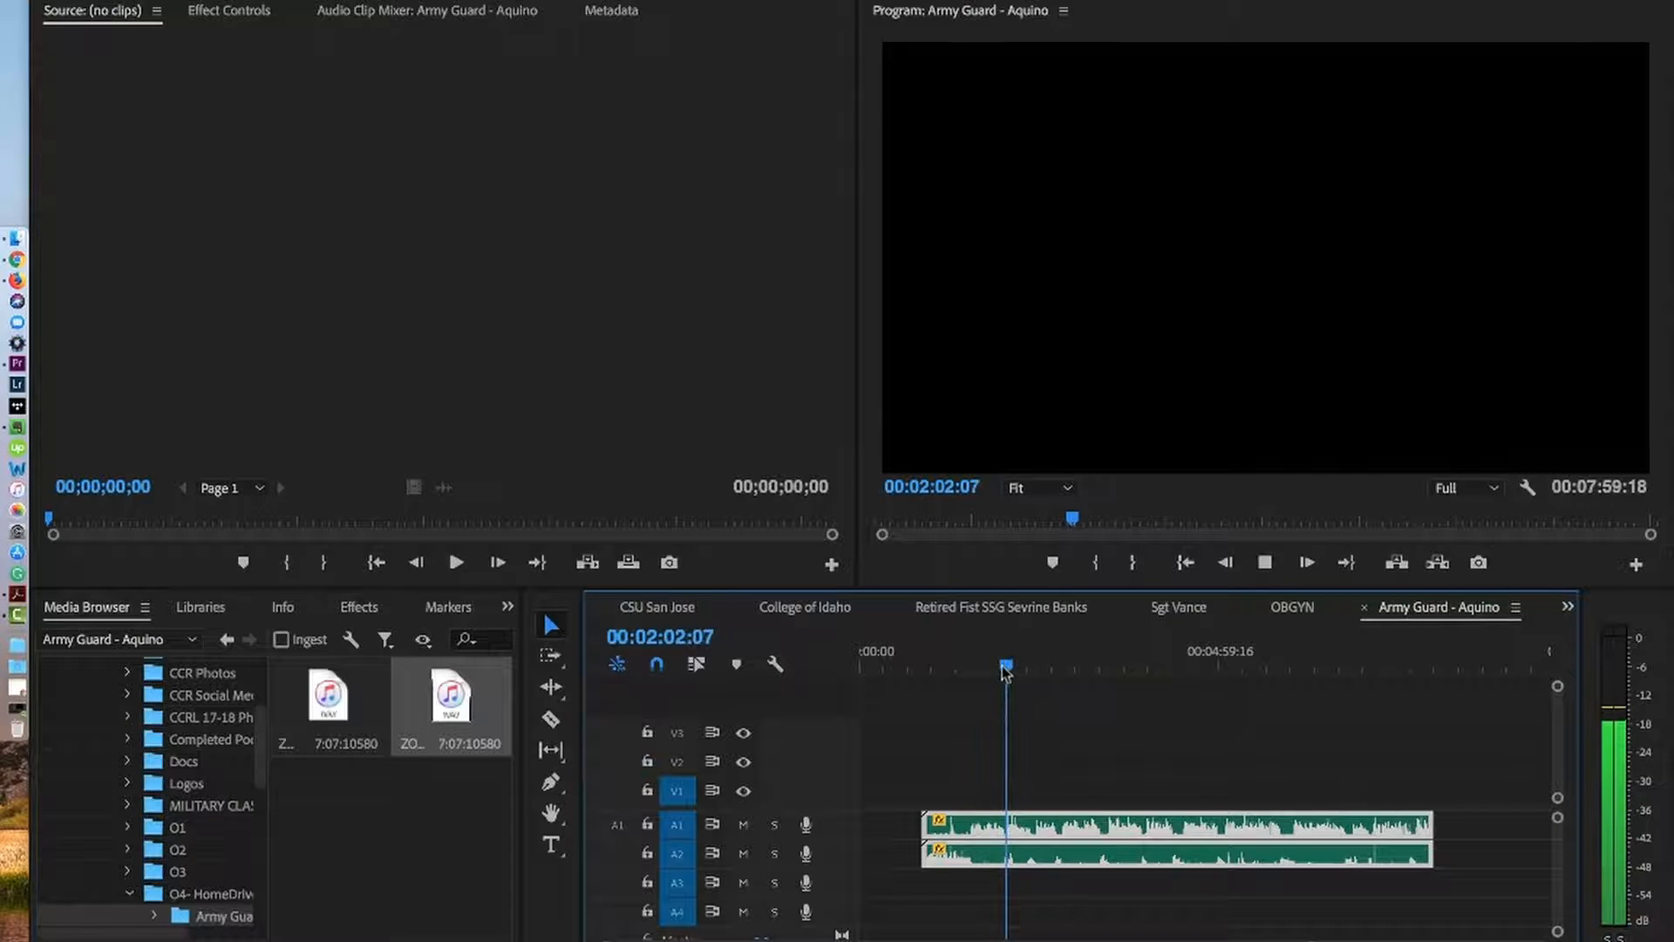
key(space)
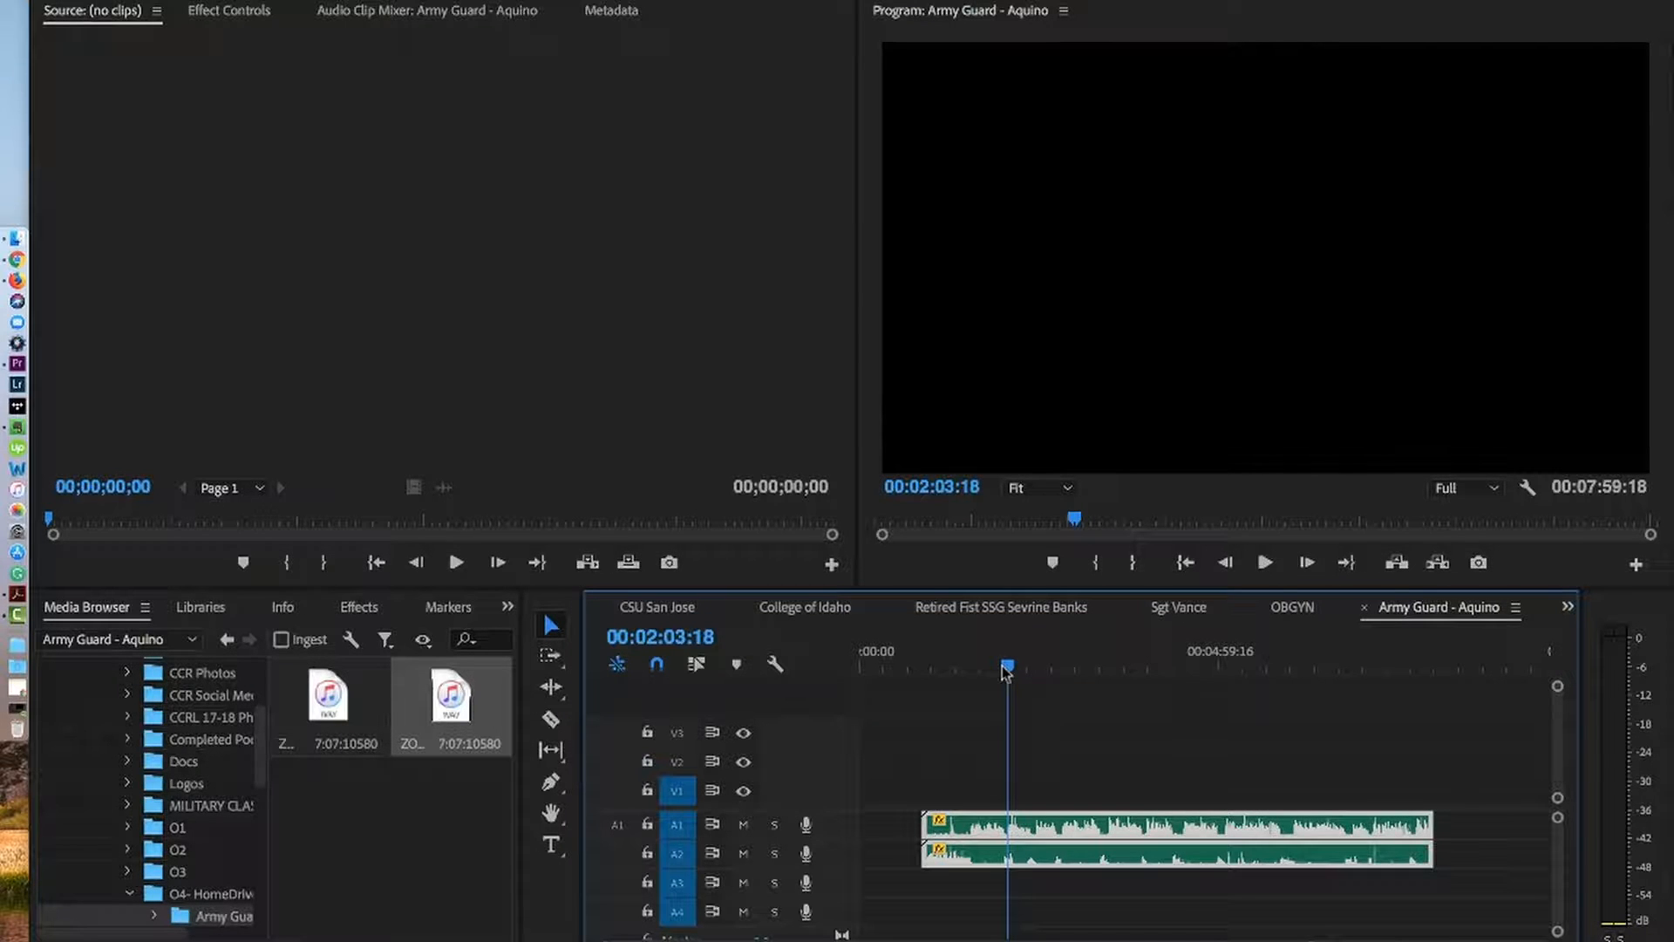
key(XF86AudioRaiseVolume)
click(1094, 767)
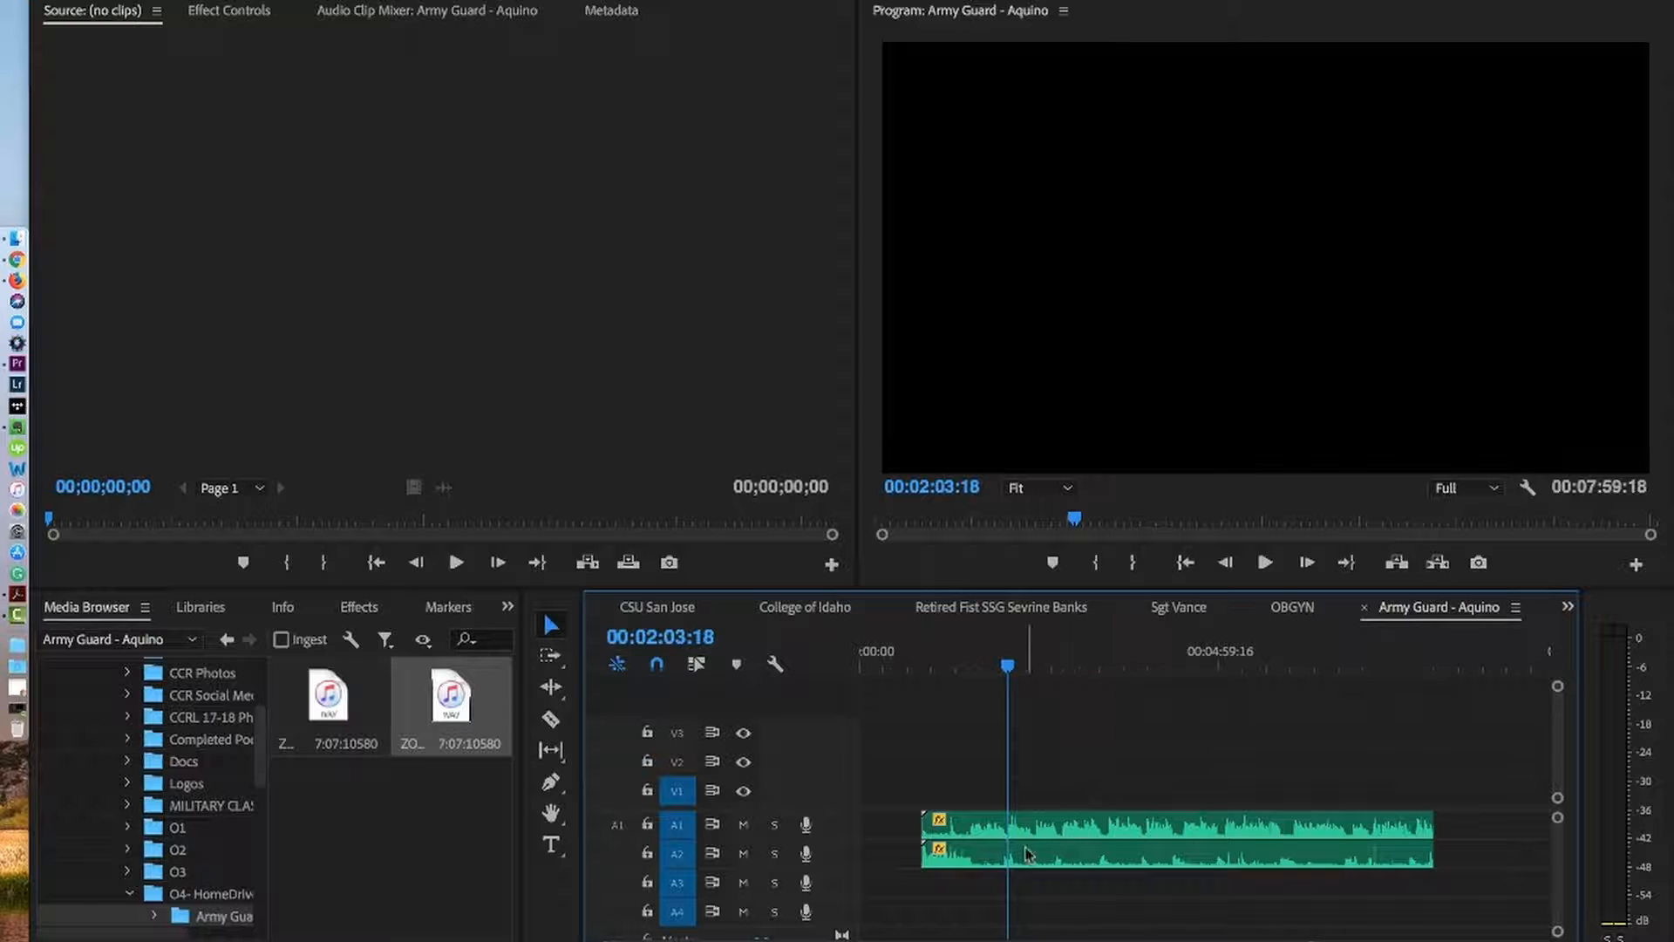
- Normalize the max peak of ZOOM0064_Tr1.WAV on A1 to a lower level with Audio Gain
click(1052, 833)
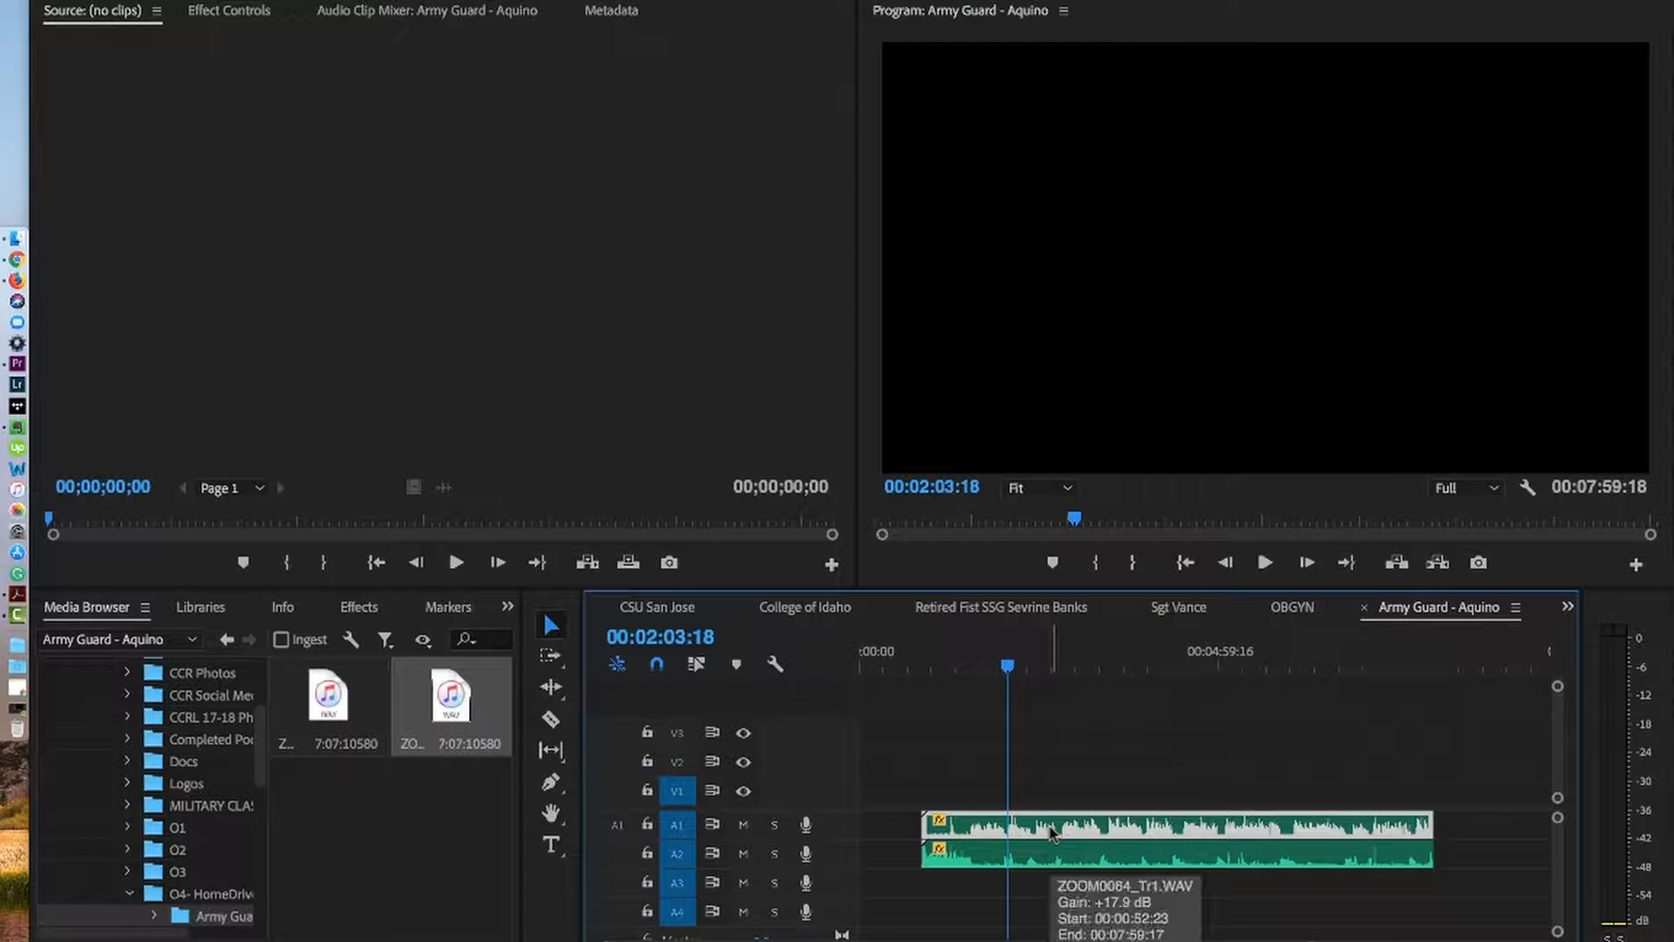
right_click(1051, 833)
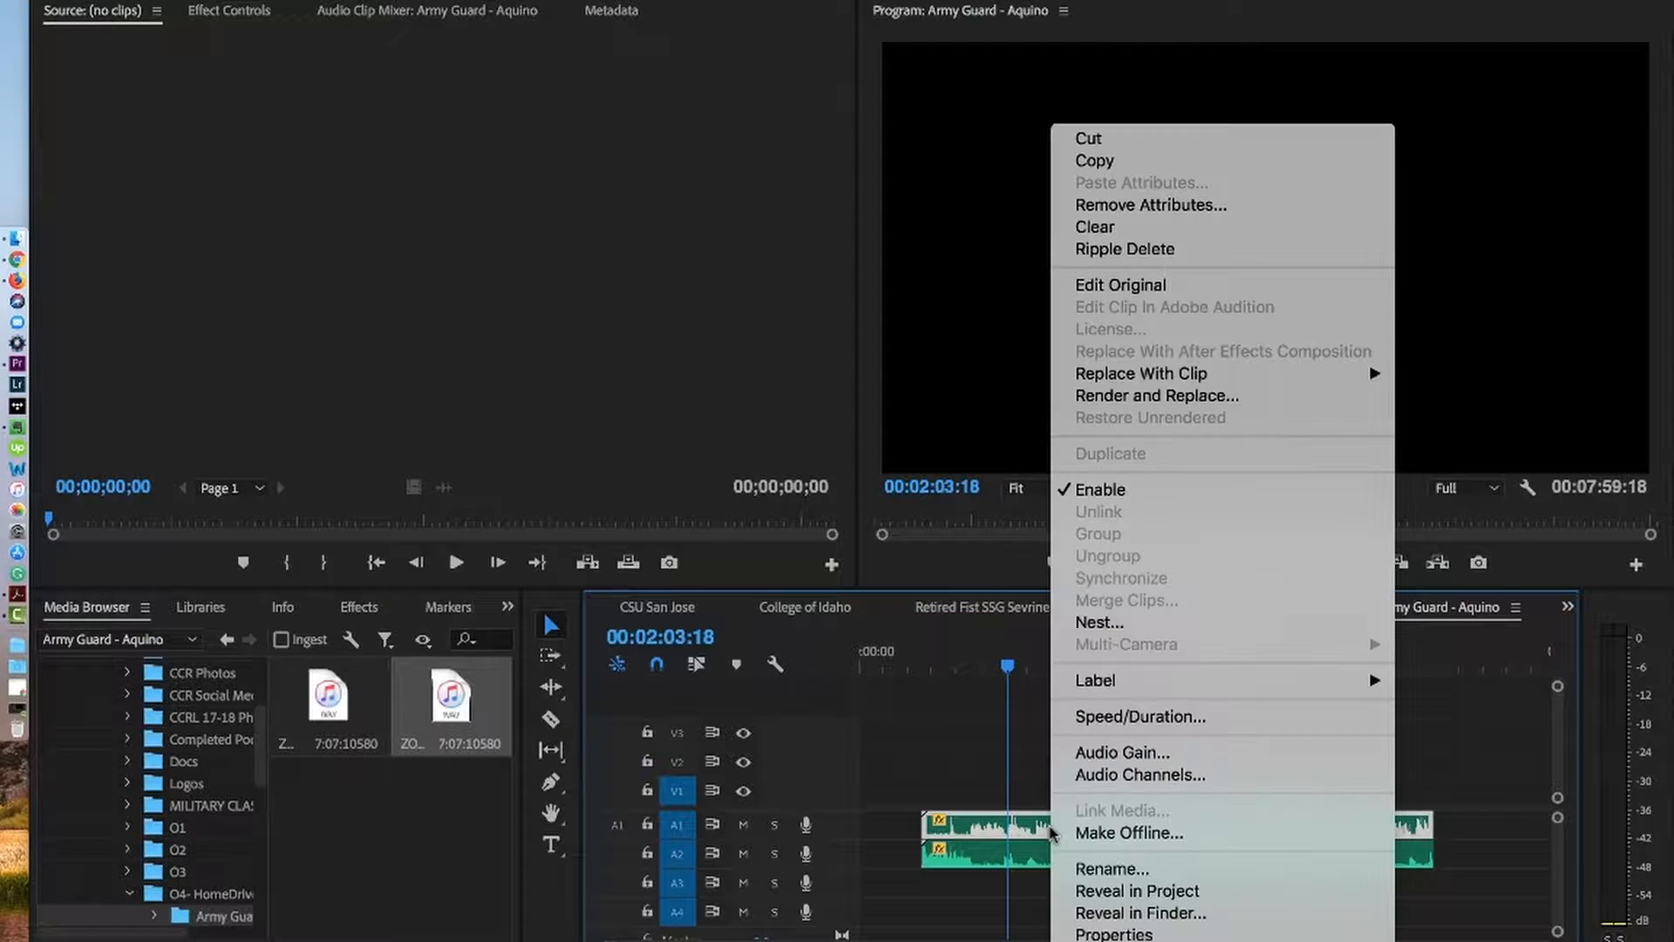
click(1098, 755)
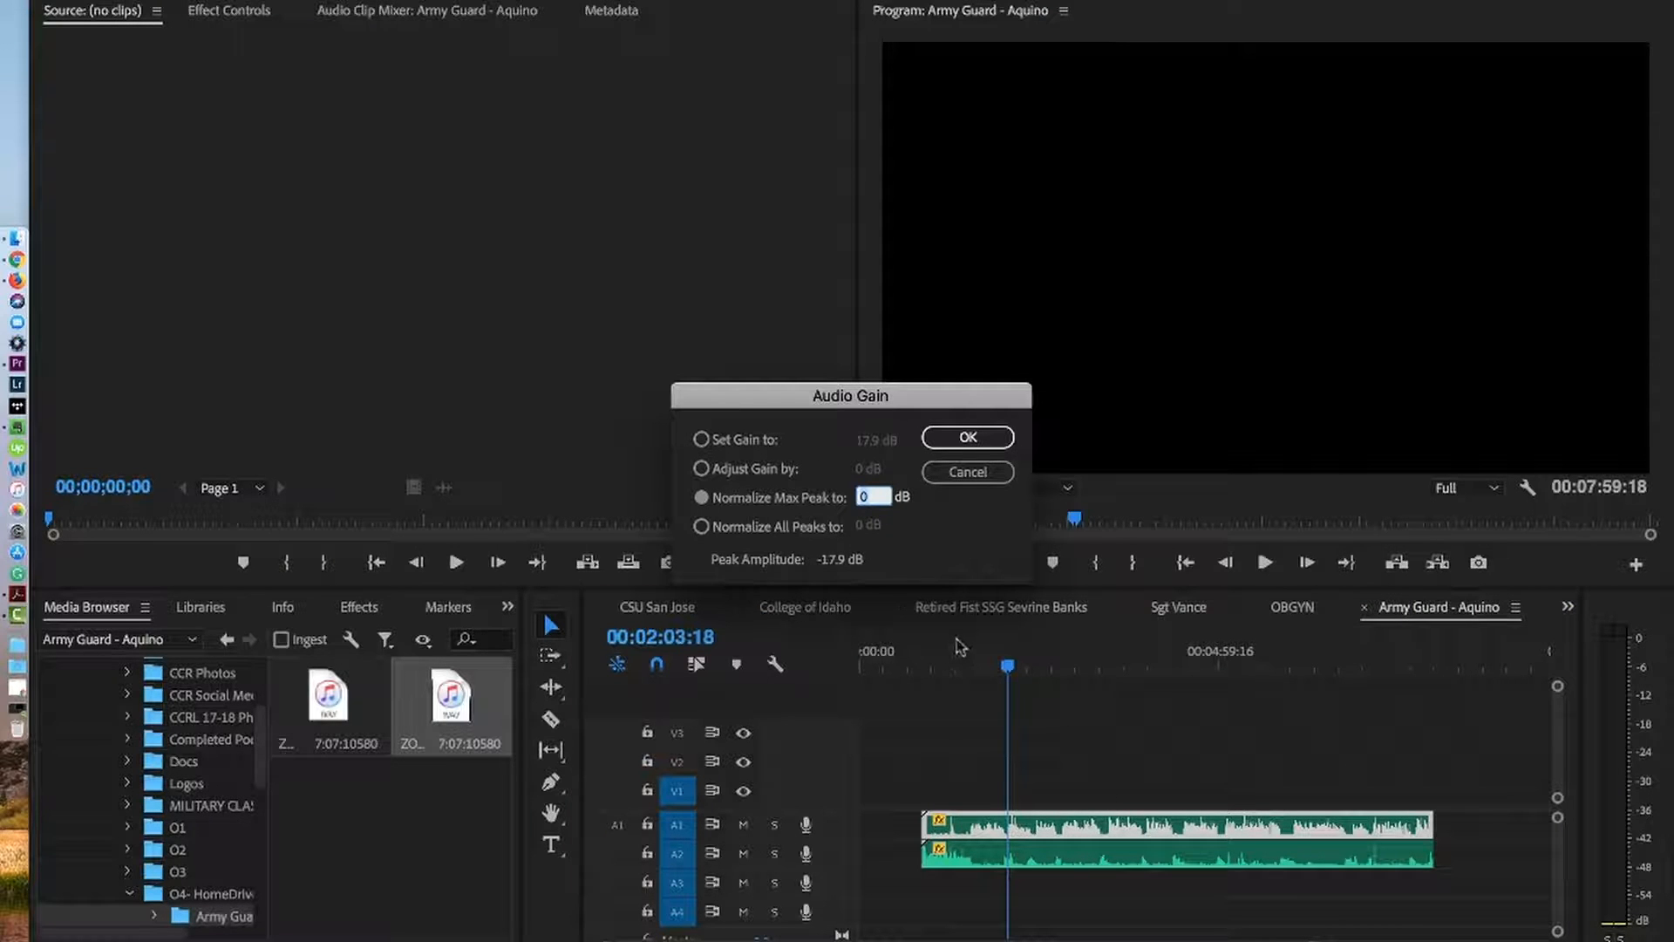
key(BackSpace)
click(977, 438)
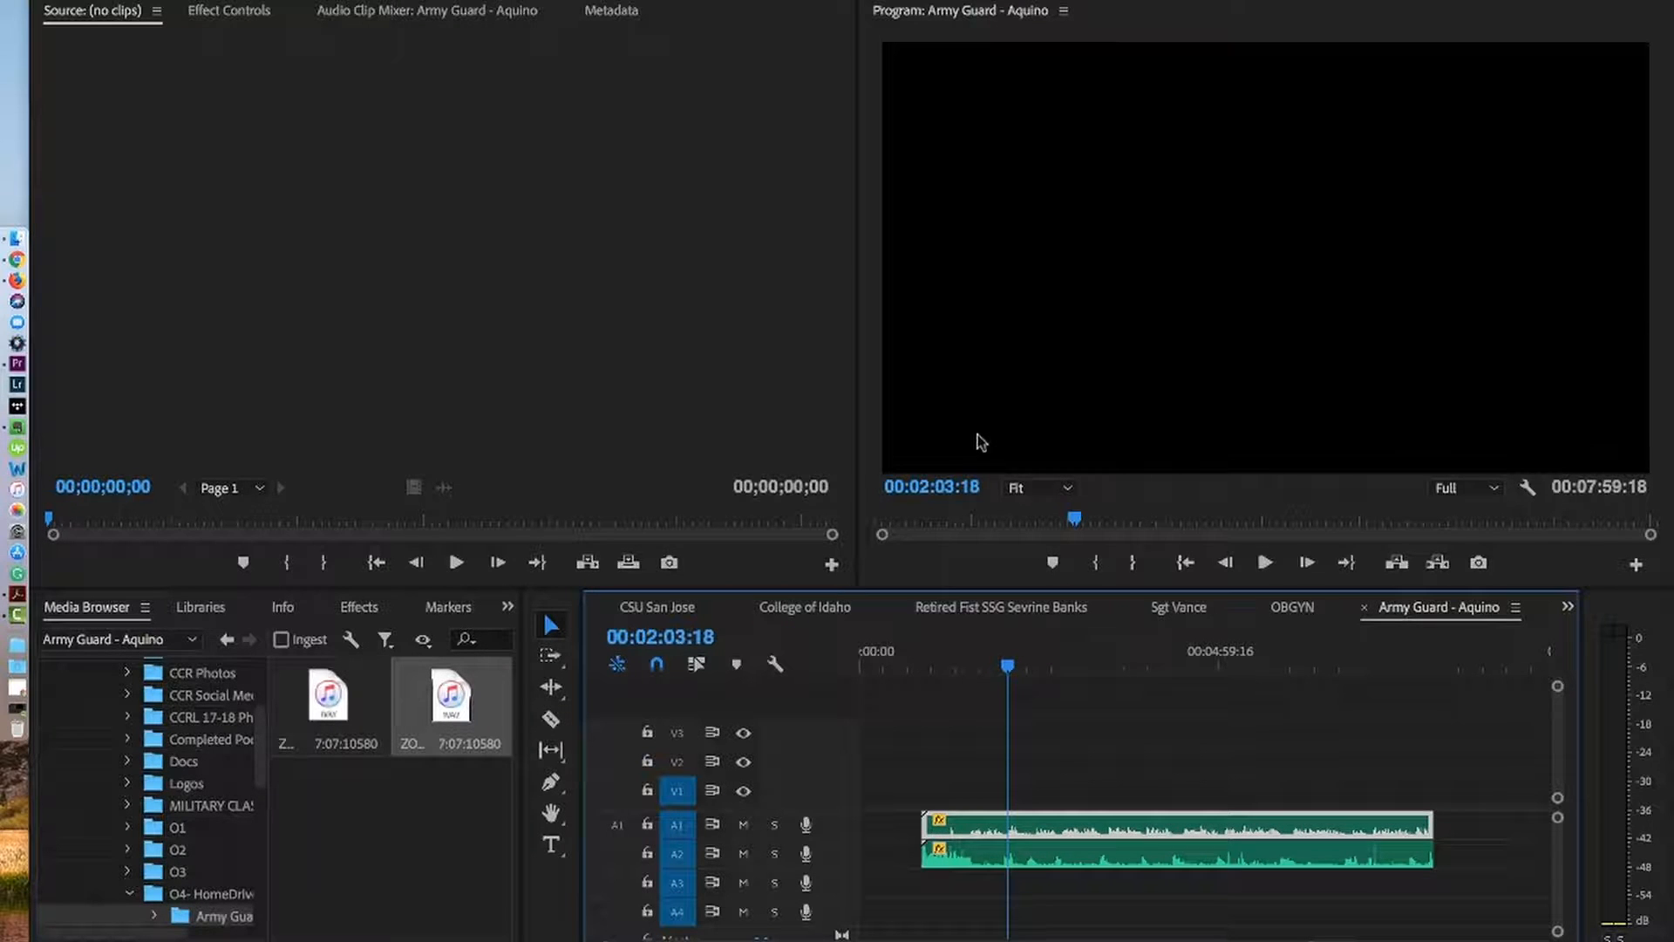
- Play the recordings from 00:02:03 to about 00:02:07 to check the A1 level, and deselect the clip
key(space)
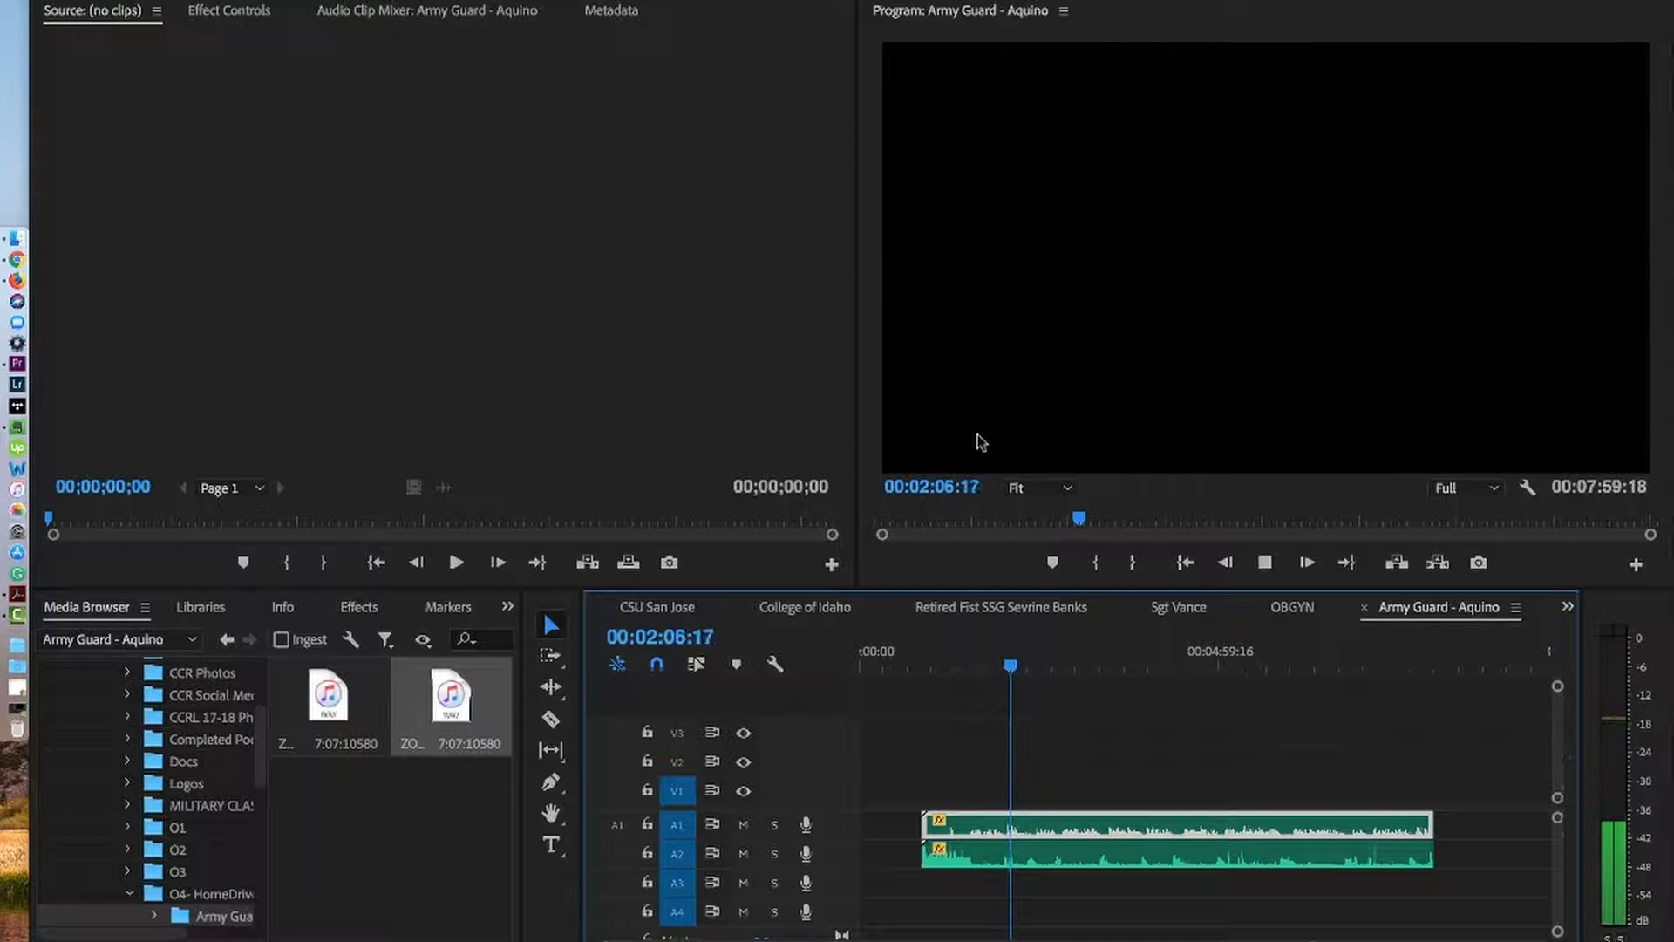
key(space)
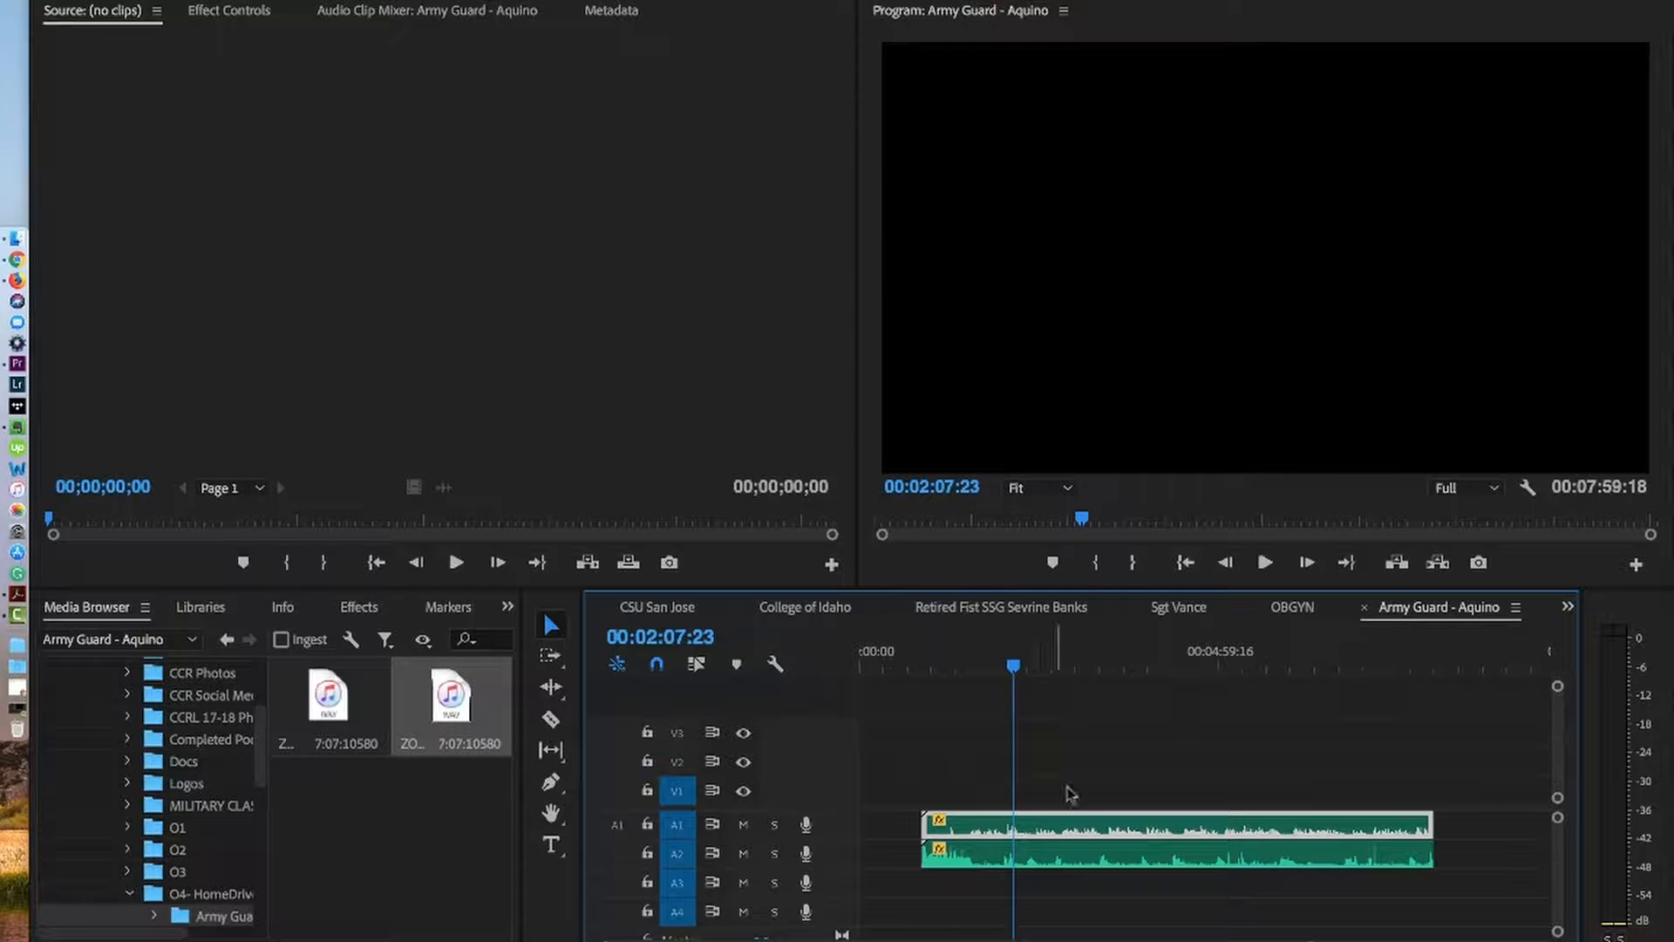
click(1029, 789)
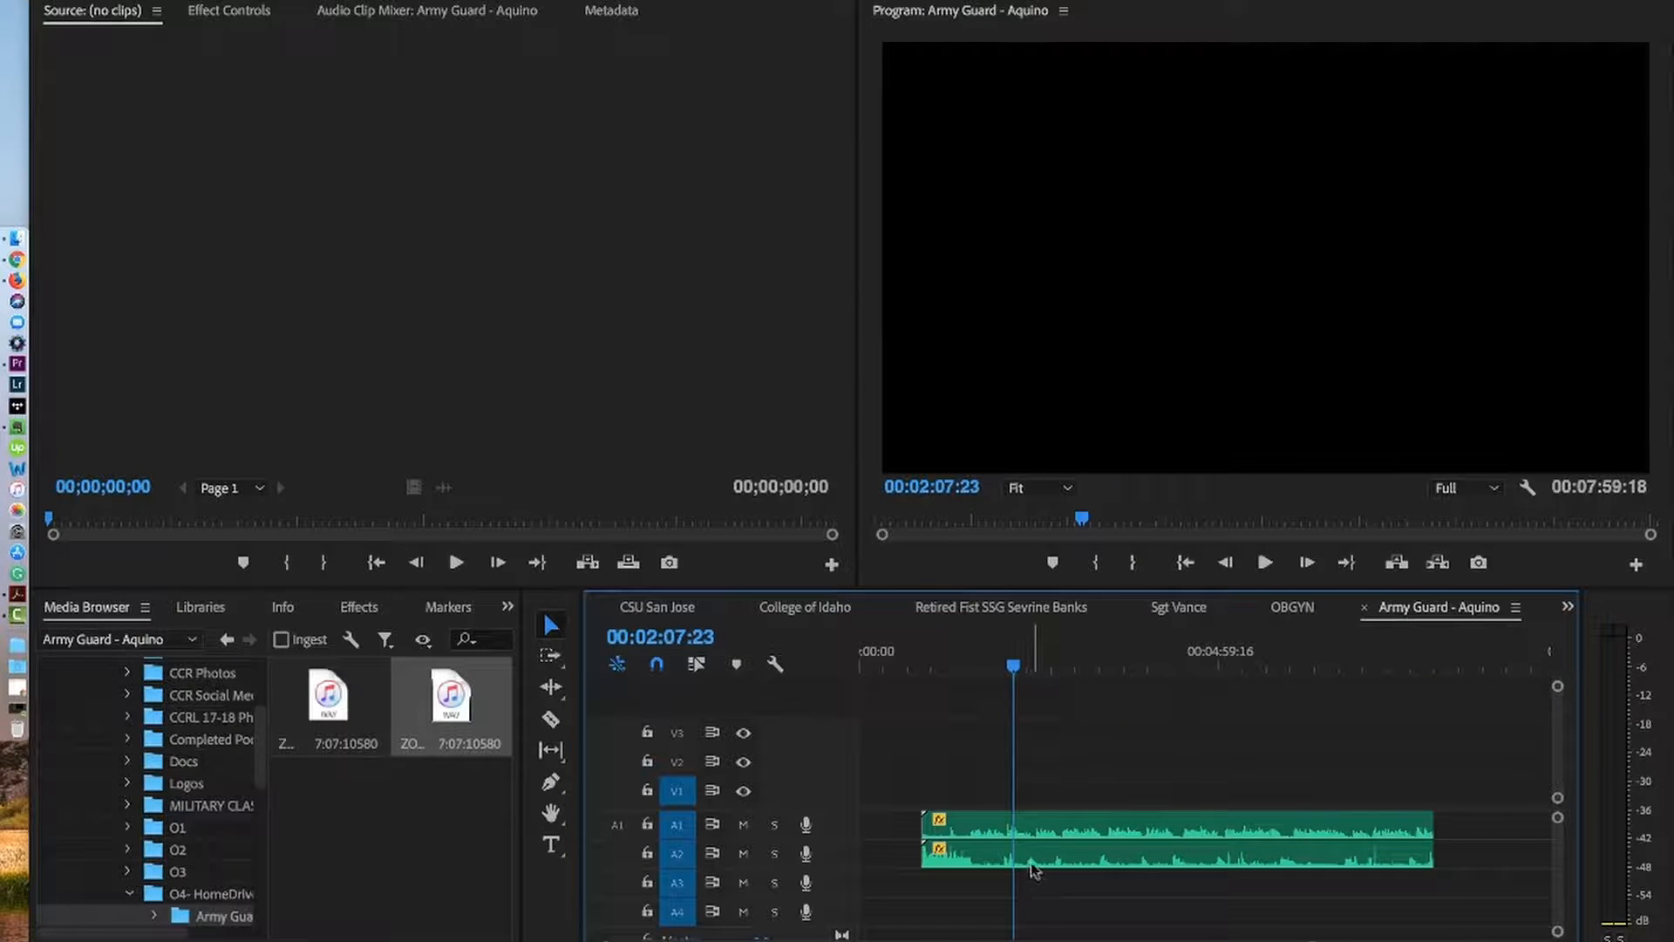
- Normalize the max peak of the A2 recording to 20 dB and briefly play it back from 00:02:07
click(1031, 861)
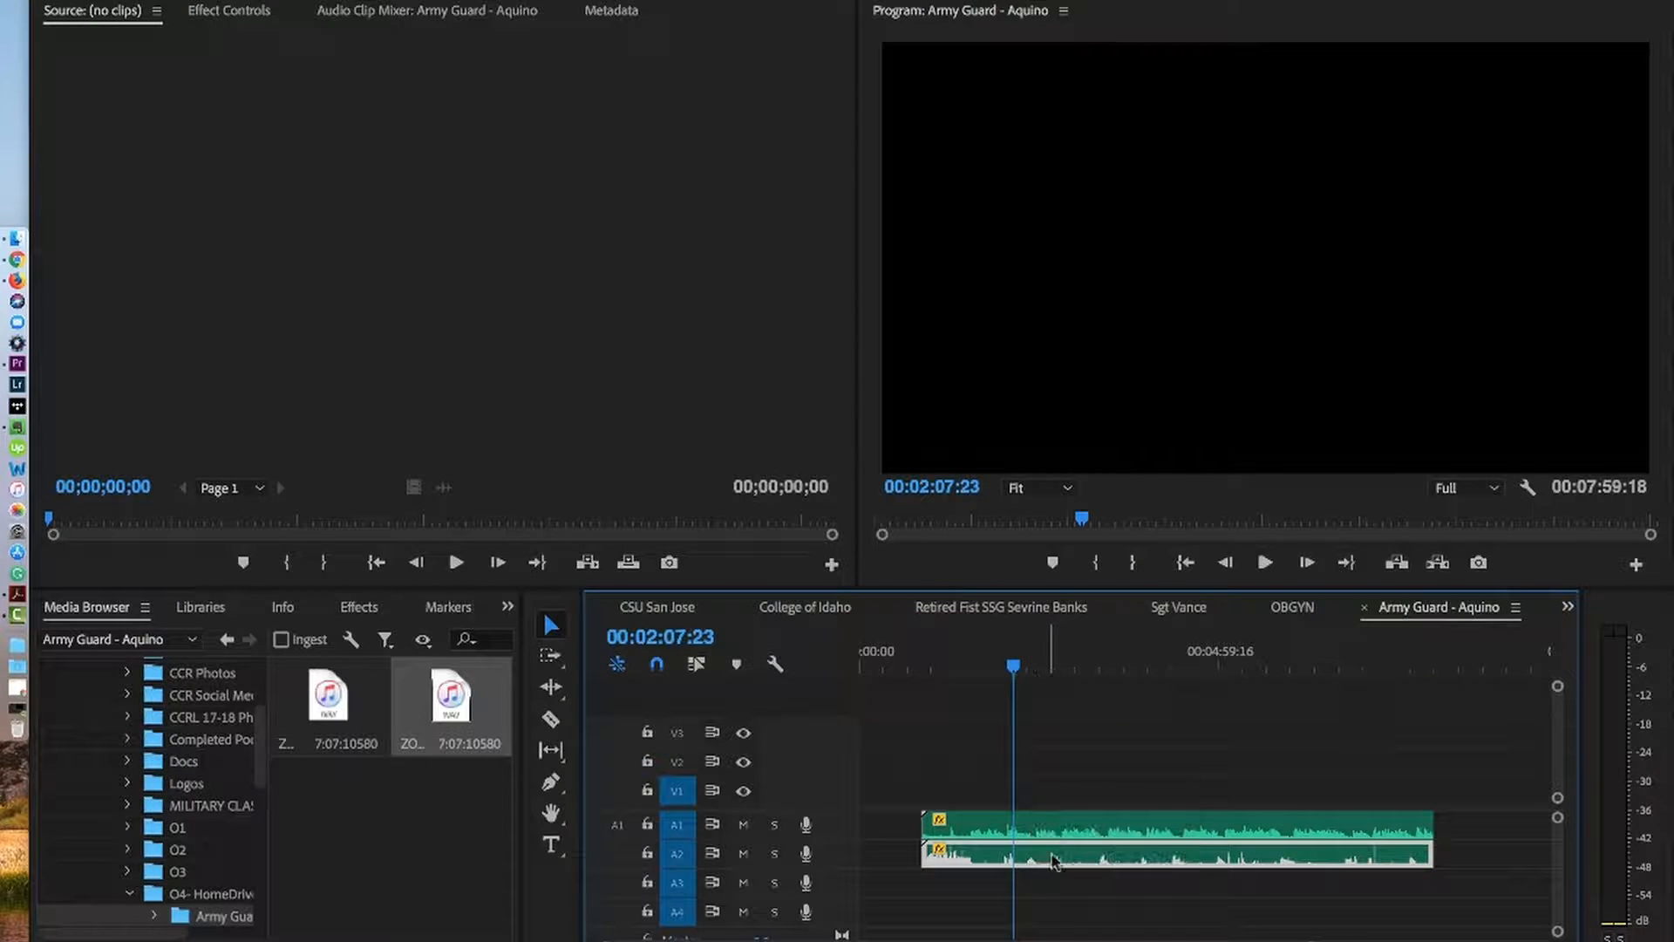
right_click(1053, 861)
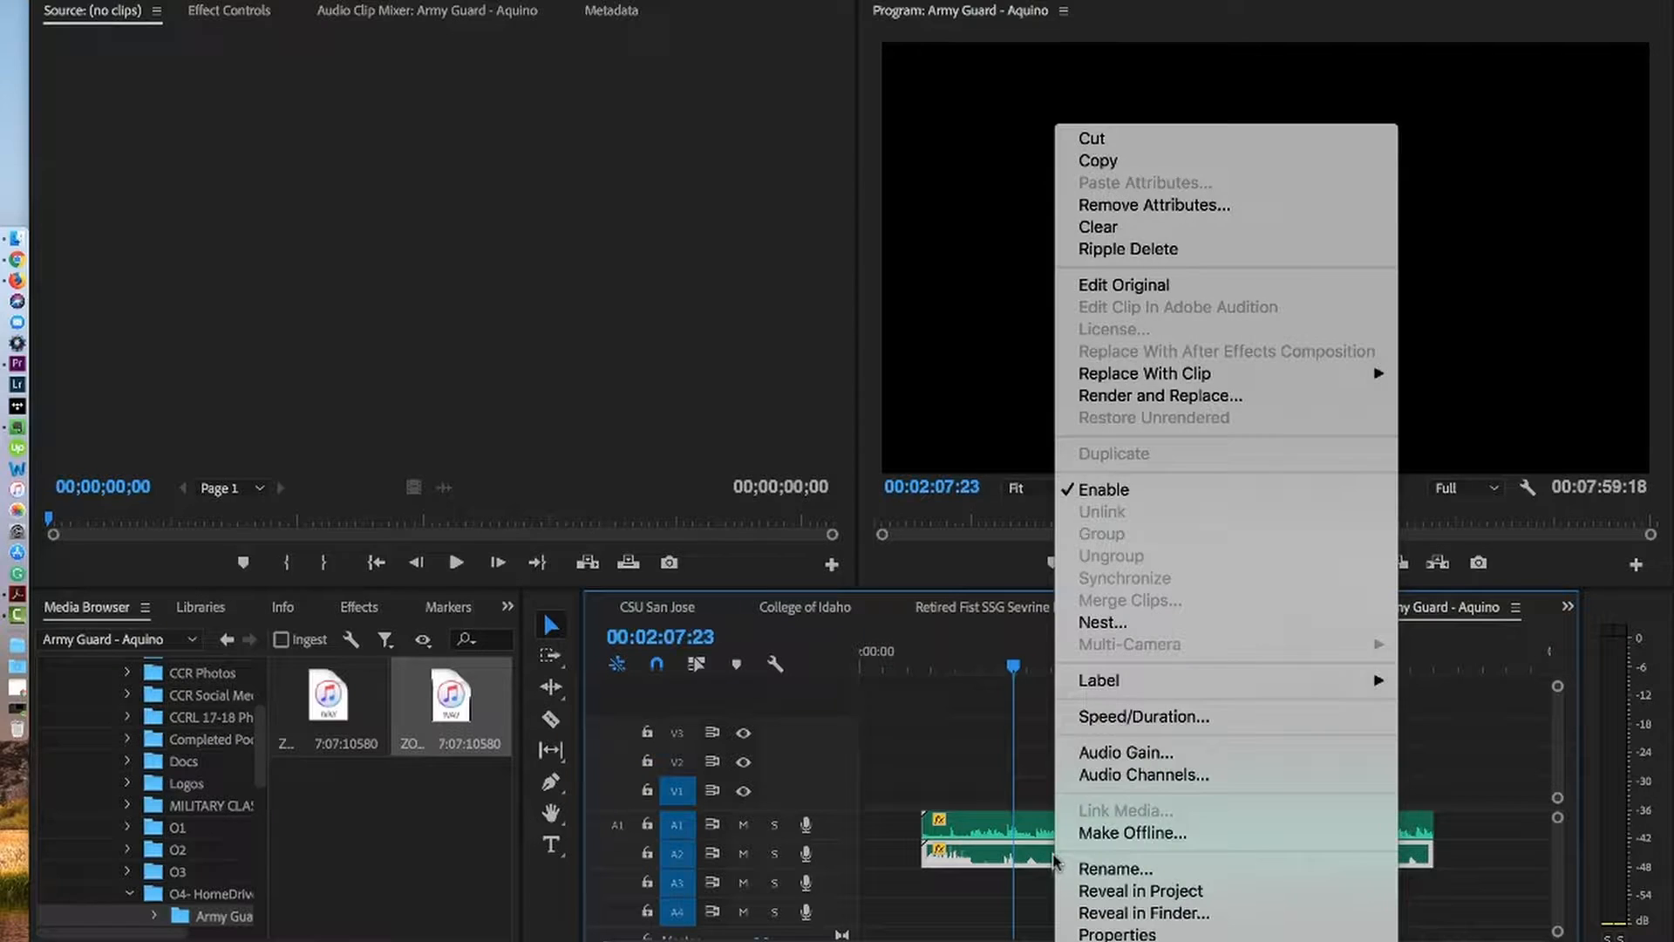
click(1125, 752)
key(BackSpace)
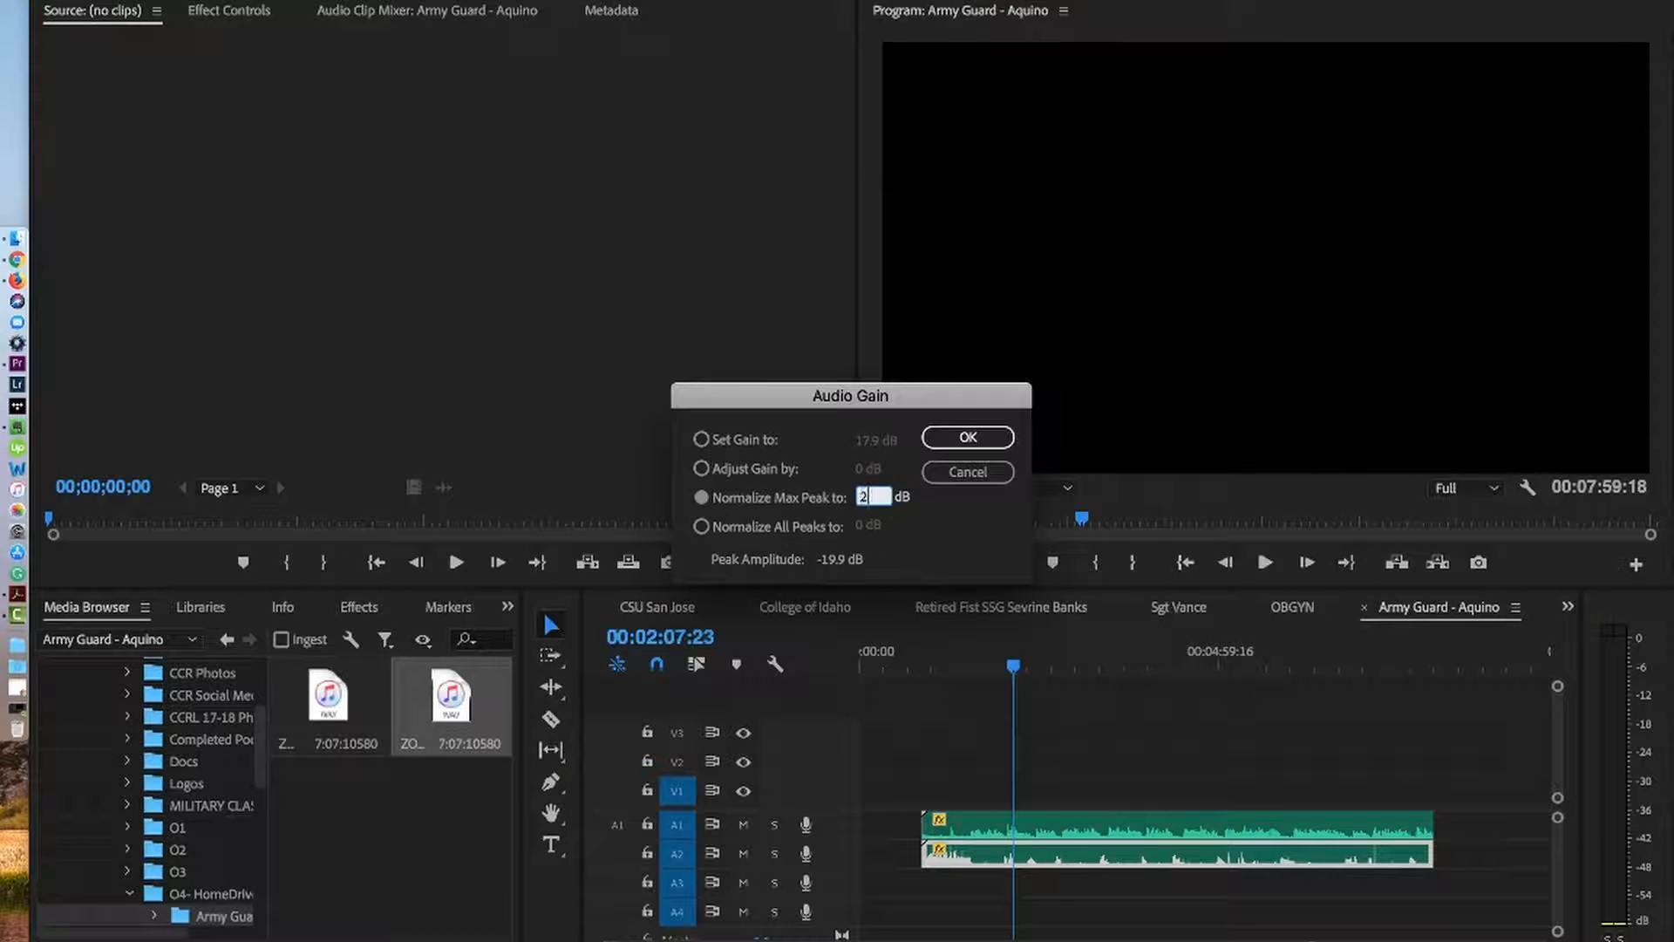
click(940, 440)
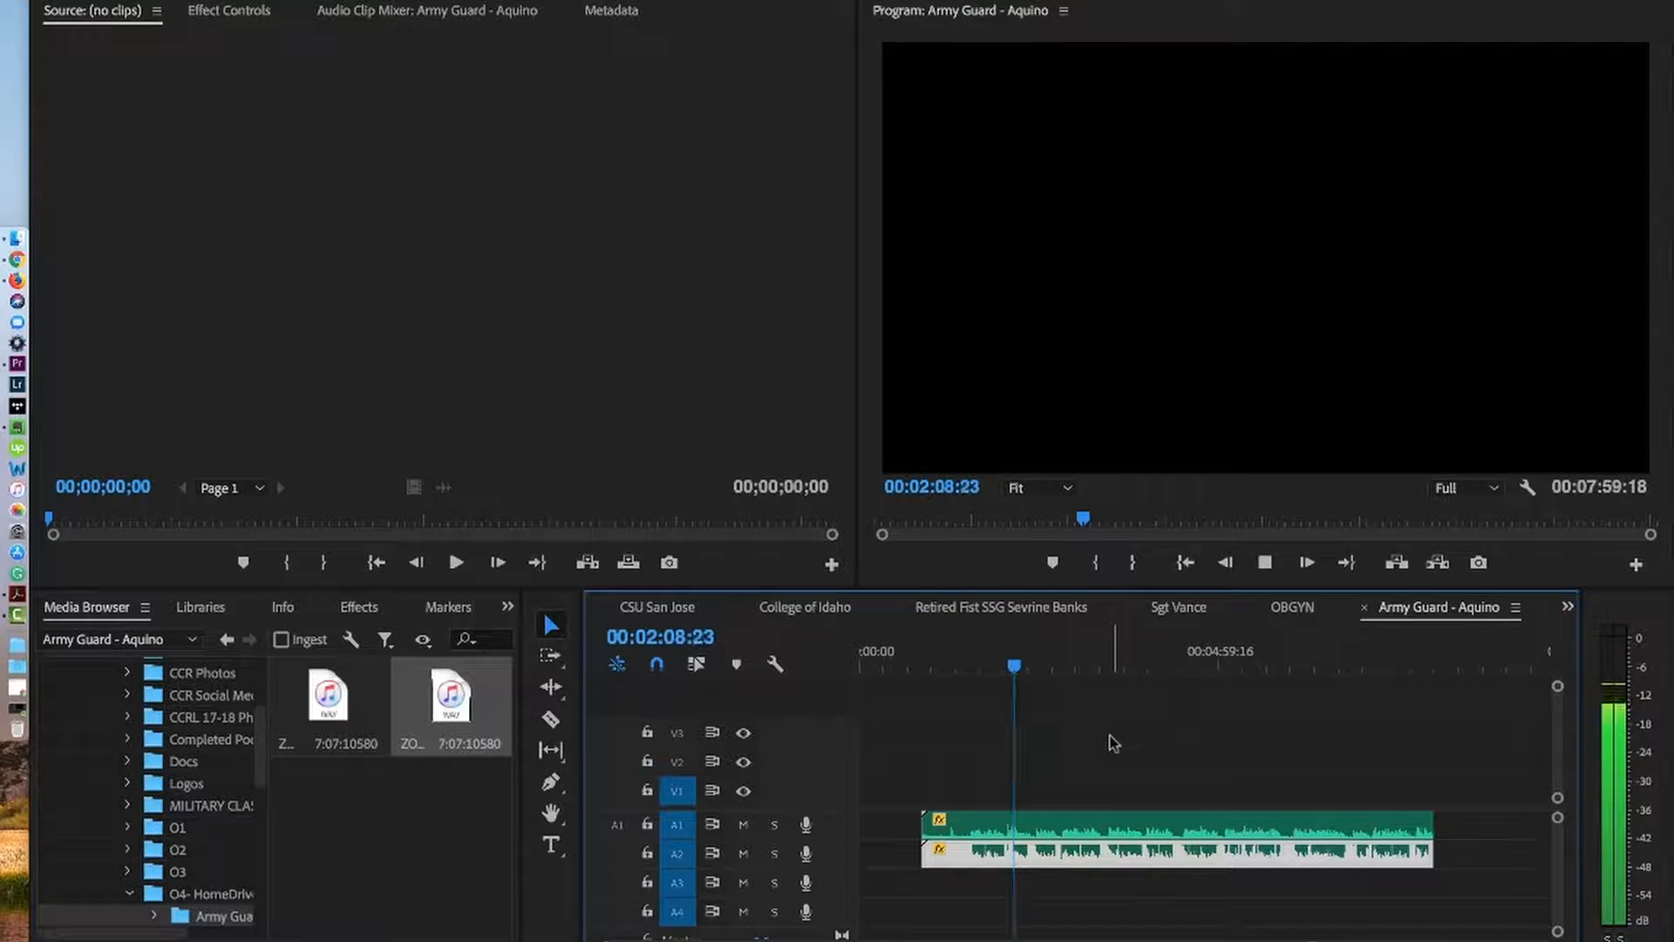
key(space)
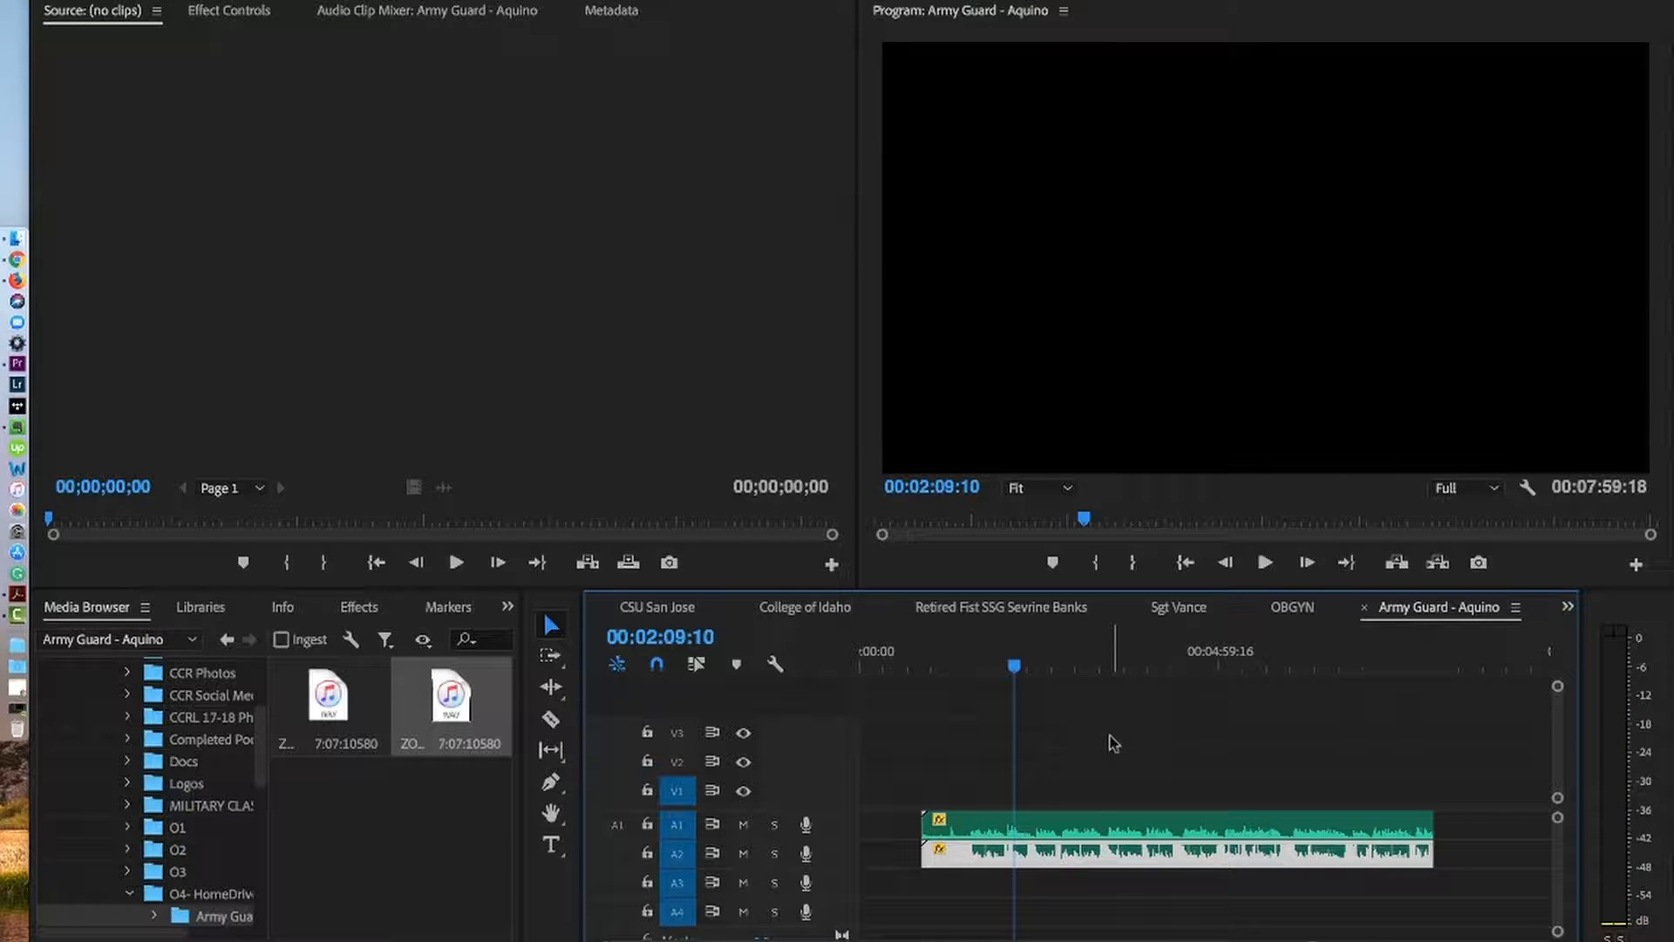
- Normalize the max peak of the A2 recording to 0 dB with Audio Gain and play it back to about 00:02:16
right_click(1077, 861)
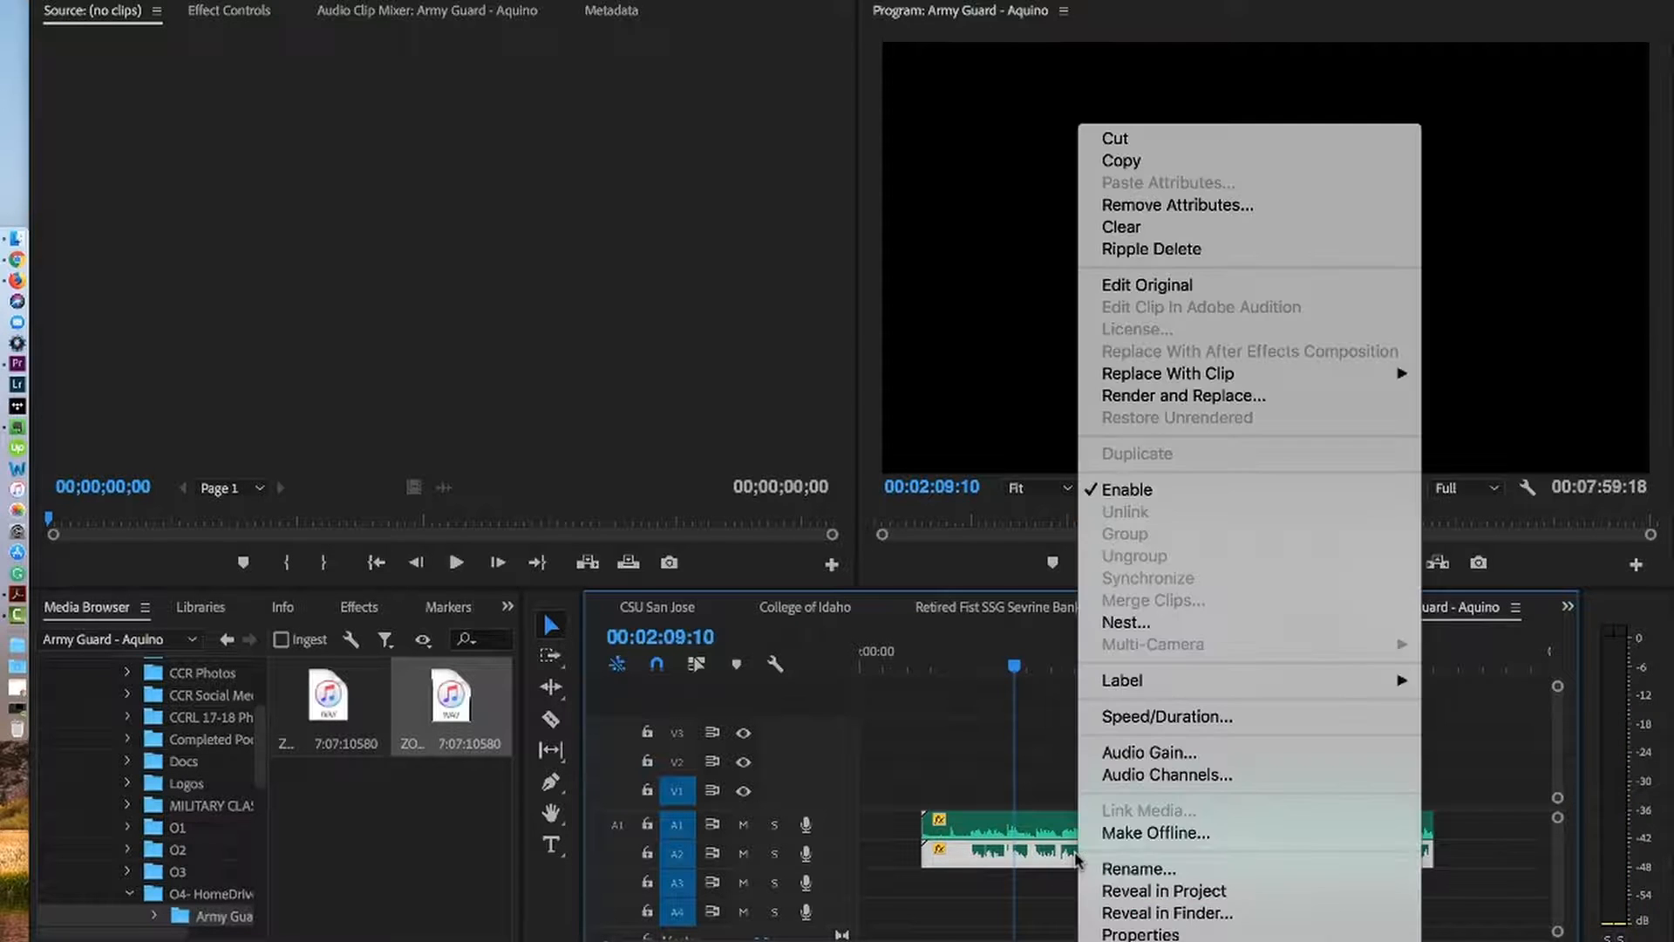
click(1139, 754)
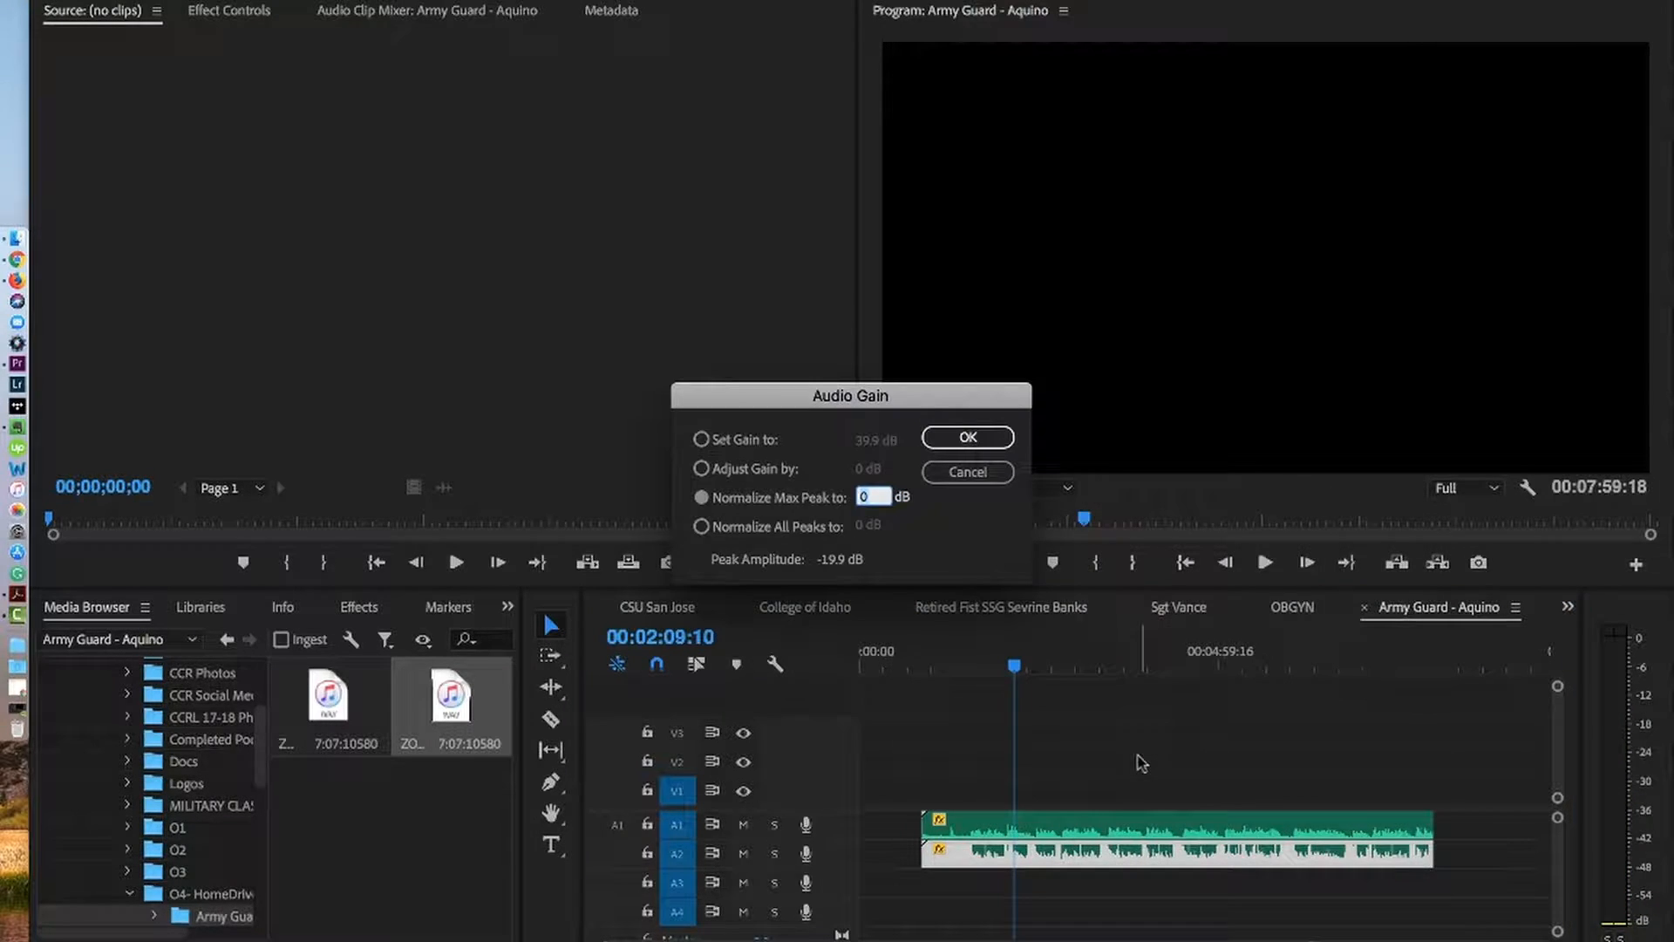
key(BackSpace)
text(0)
click(968, 439)
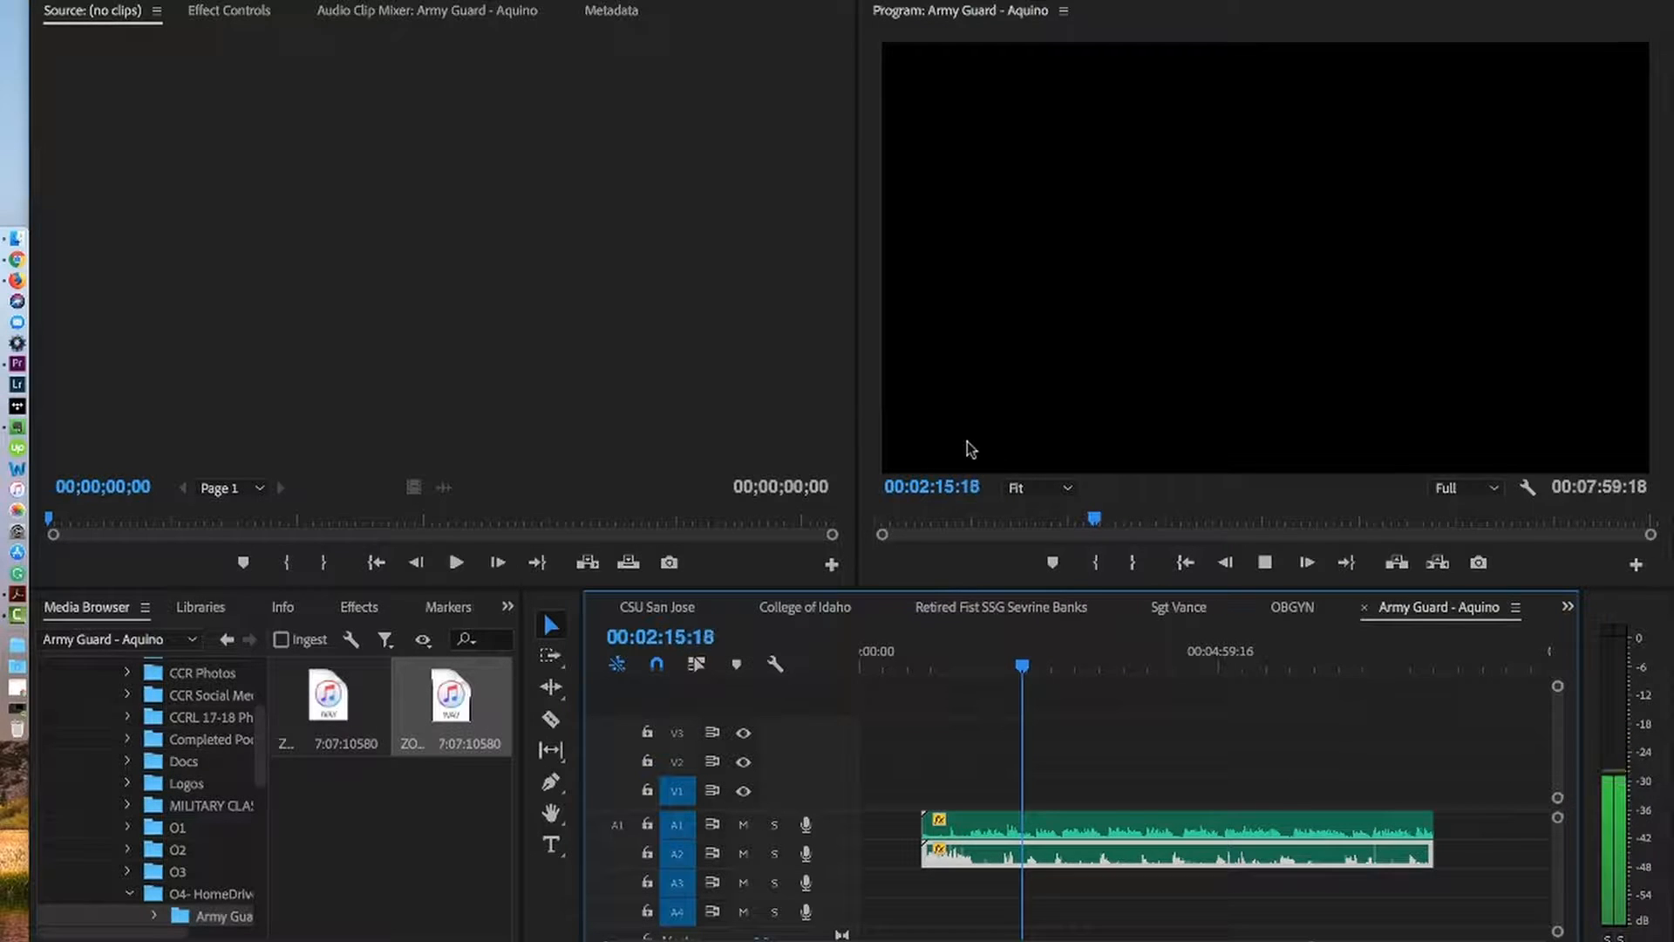
key(space)
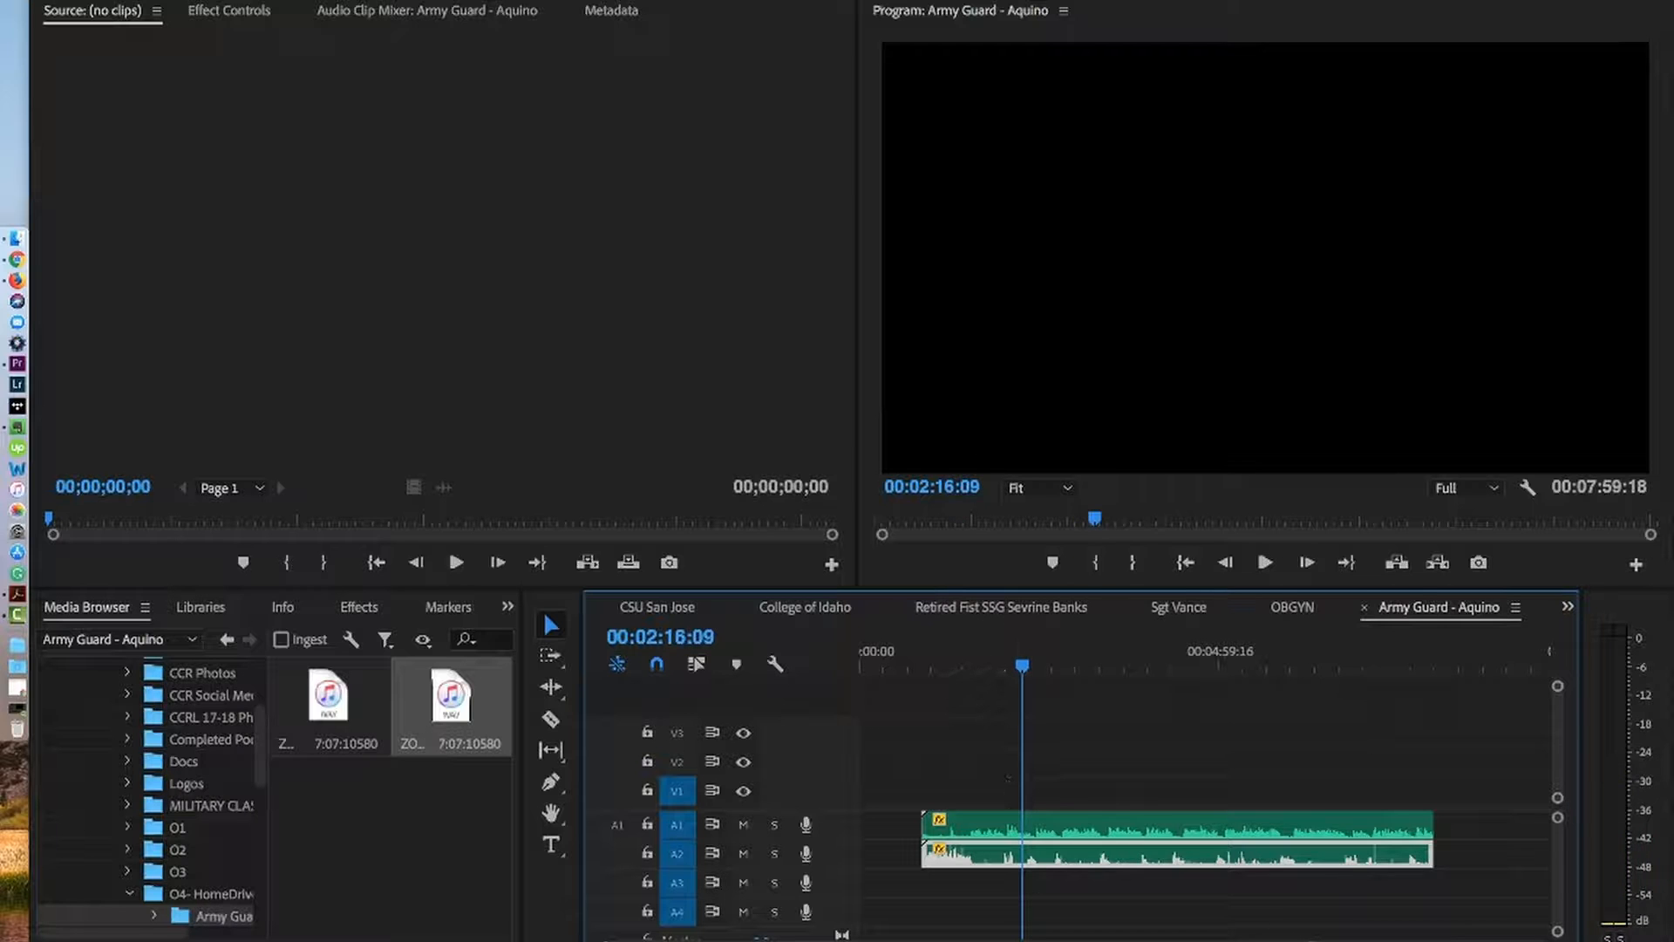
- Examine the A2 waveform along the timeline to about 00:05:59 for stretches without speech, and deselect the clip
key(=)
key(=)
key(=)
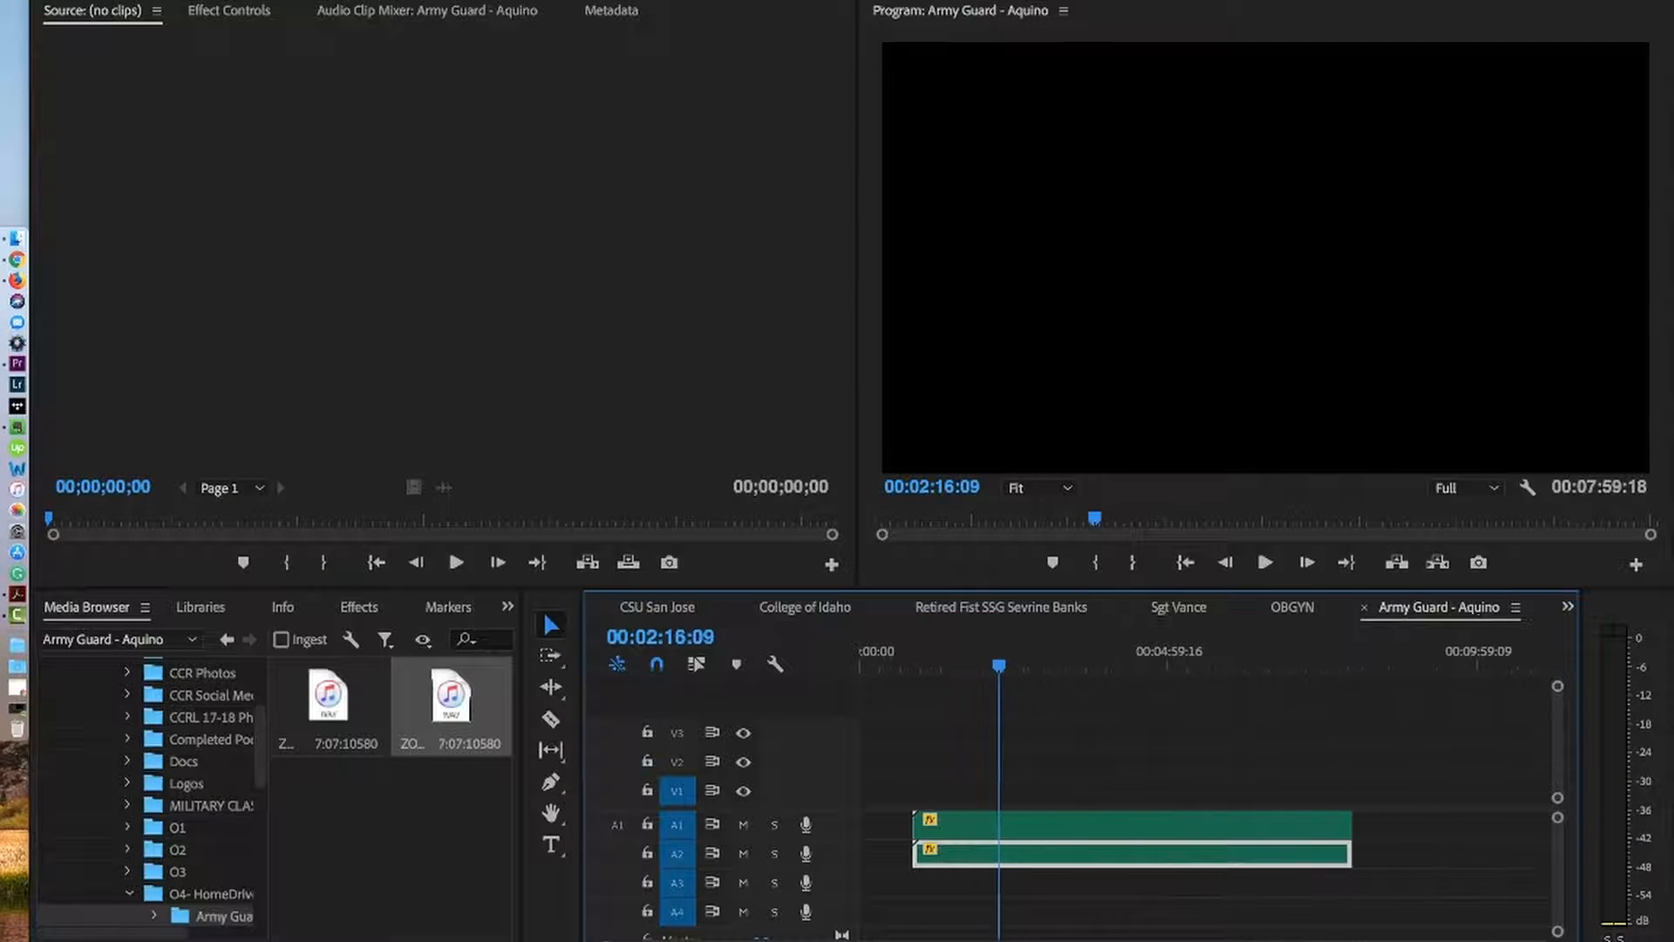
key(=)
key(=)
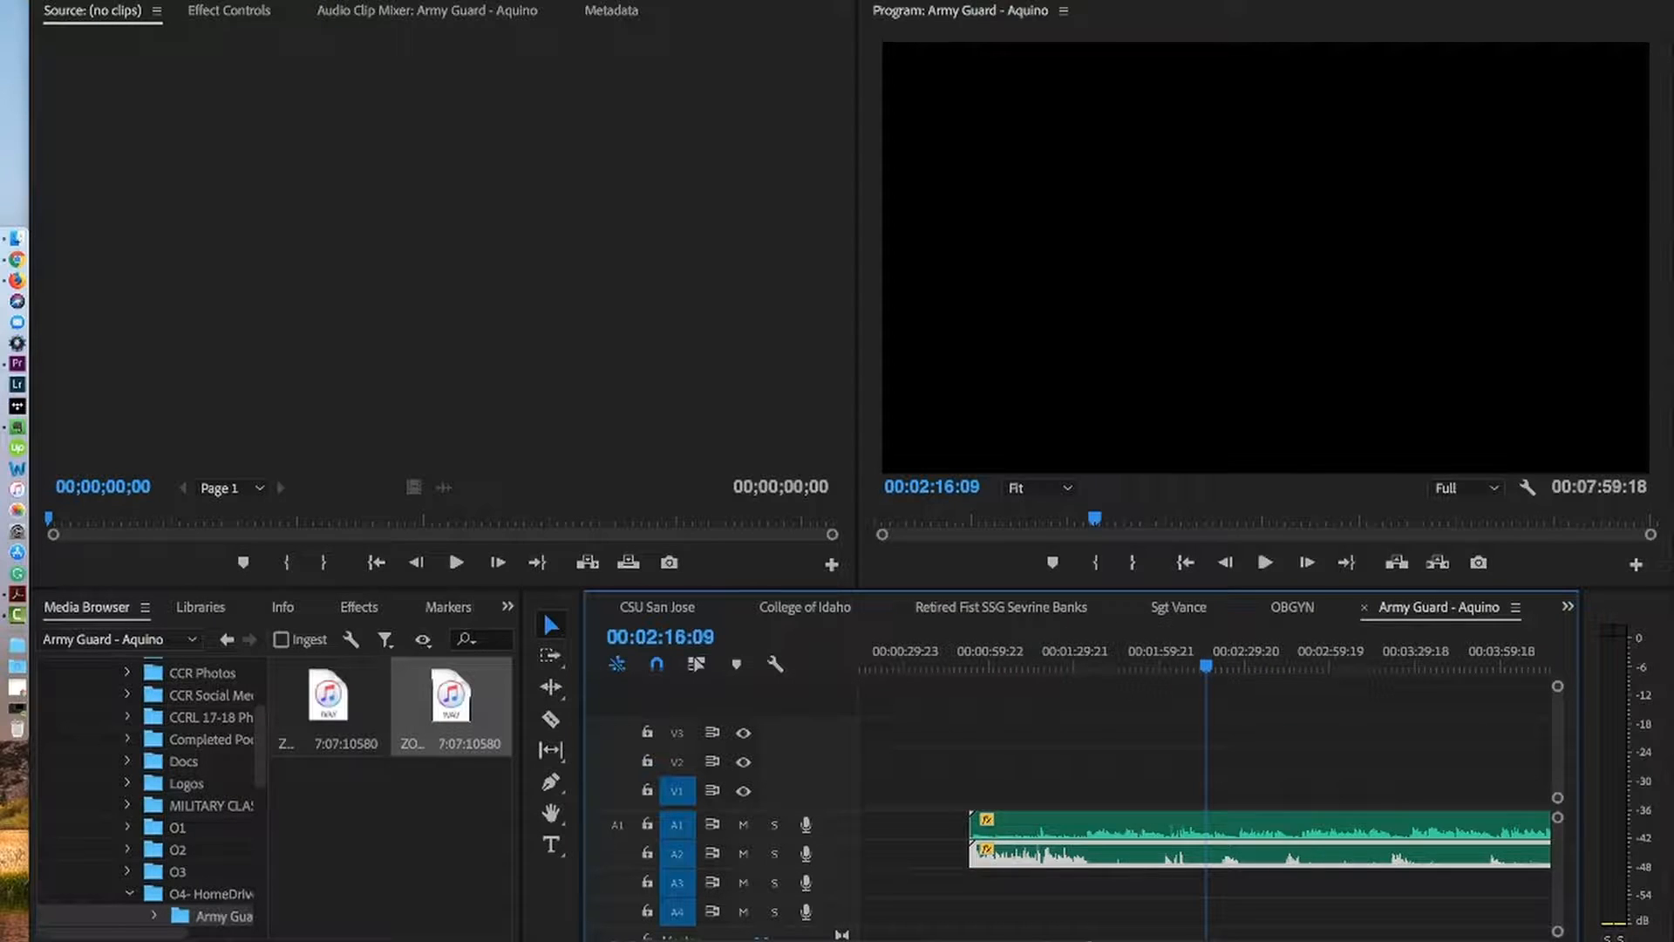
key(=)
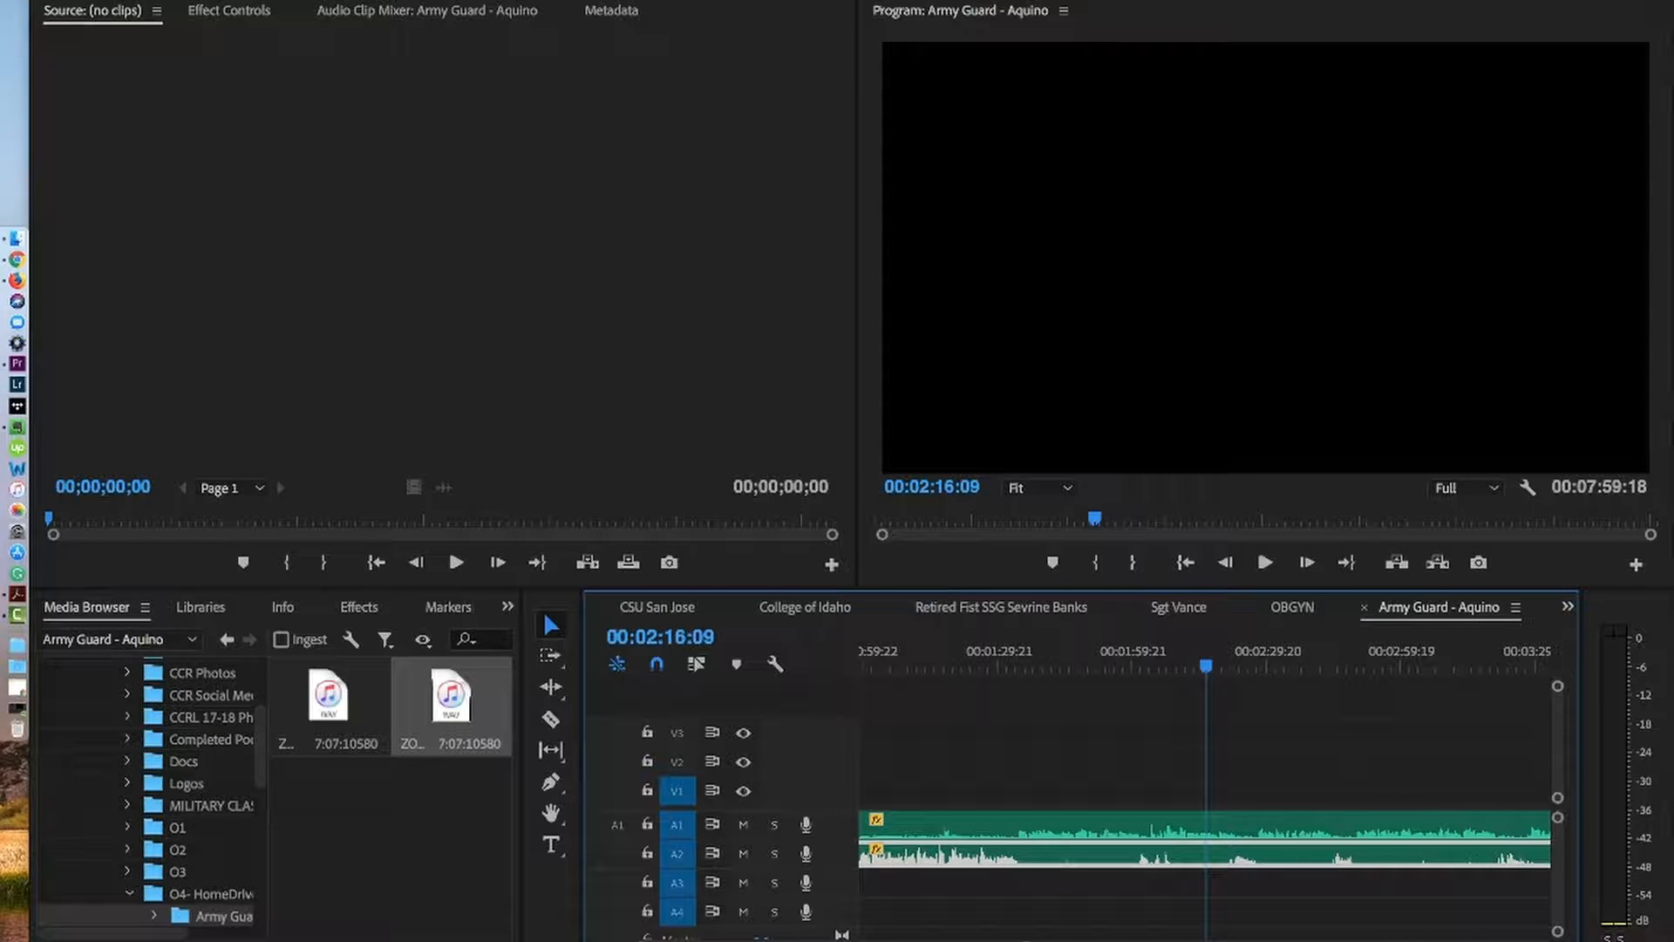
scroll(1037, 855, down, 5)
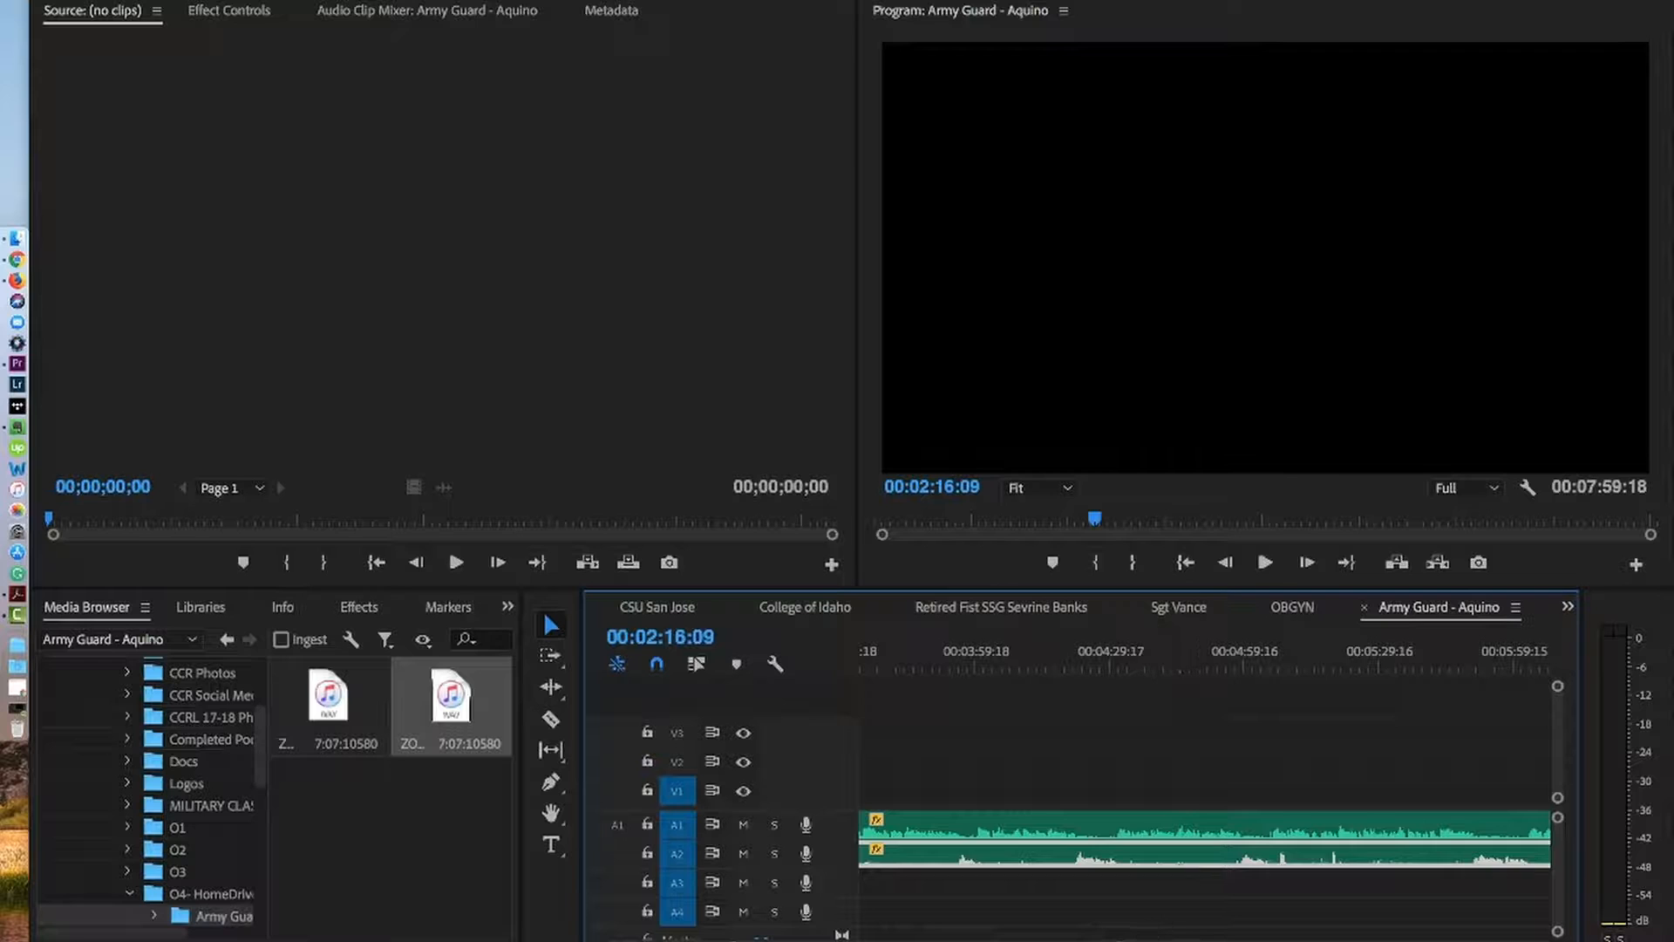
click(1125, 935)
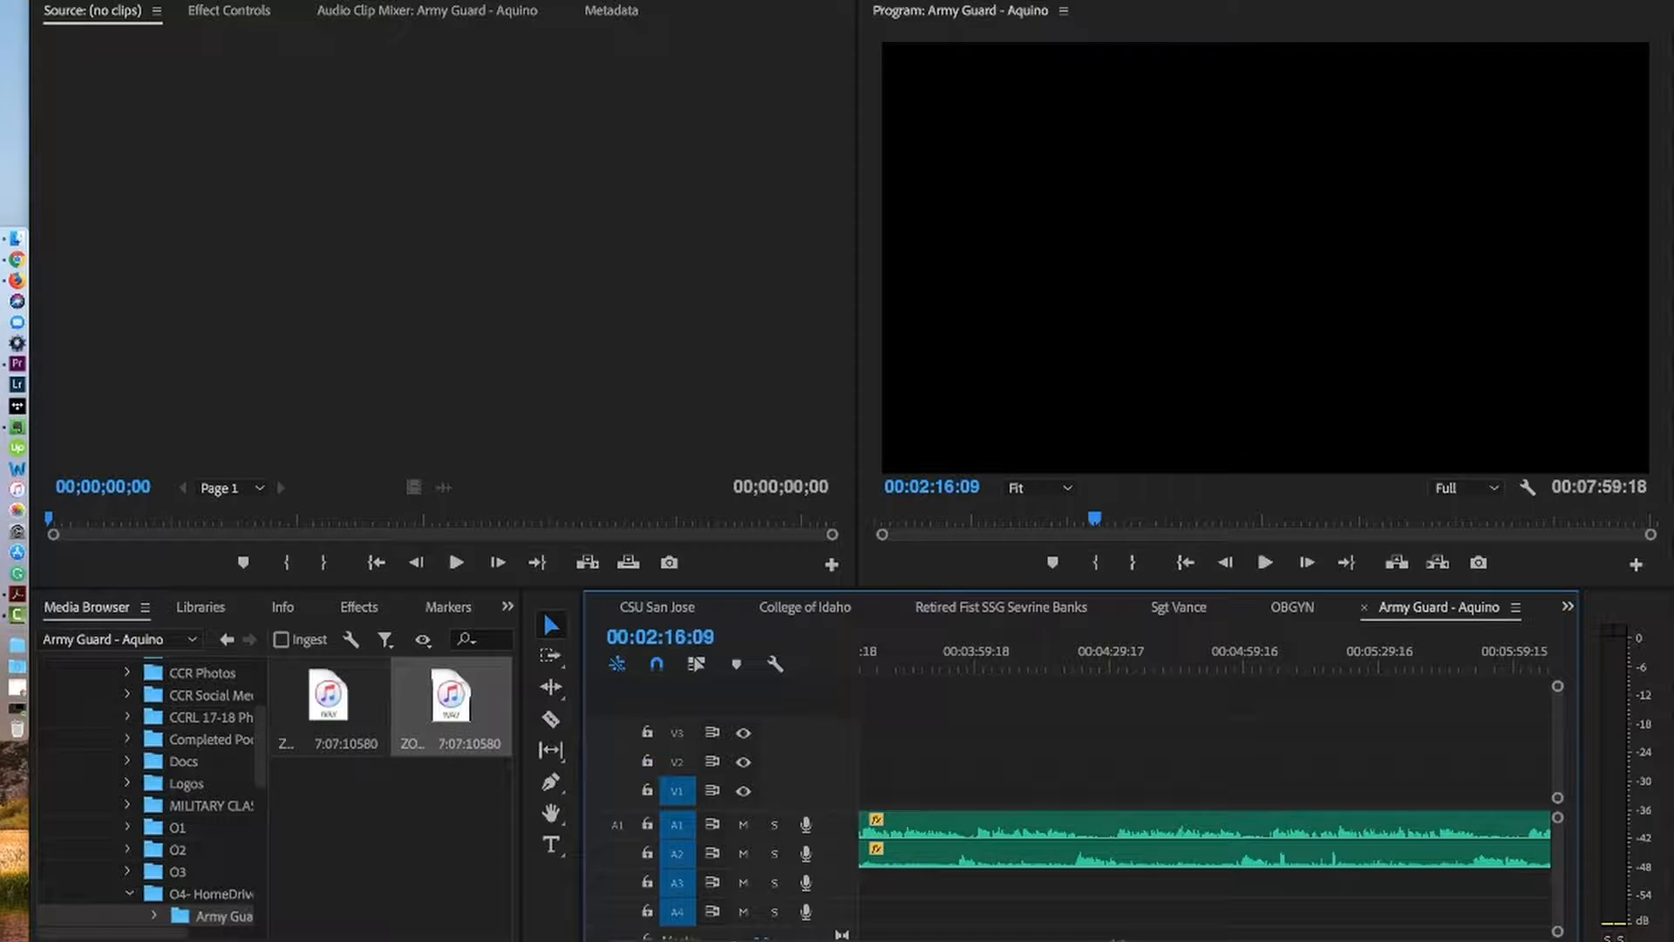
- Split the A2 recording at about 00:04:32 and 00:04:53 with the Razor tool, and delete the section between the cuts
scroll(1118, 936, up, 3)
scroll(1082, 939, up, 2)
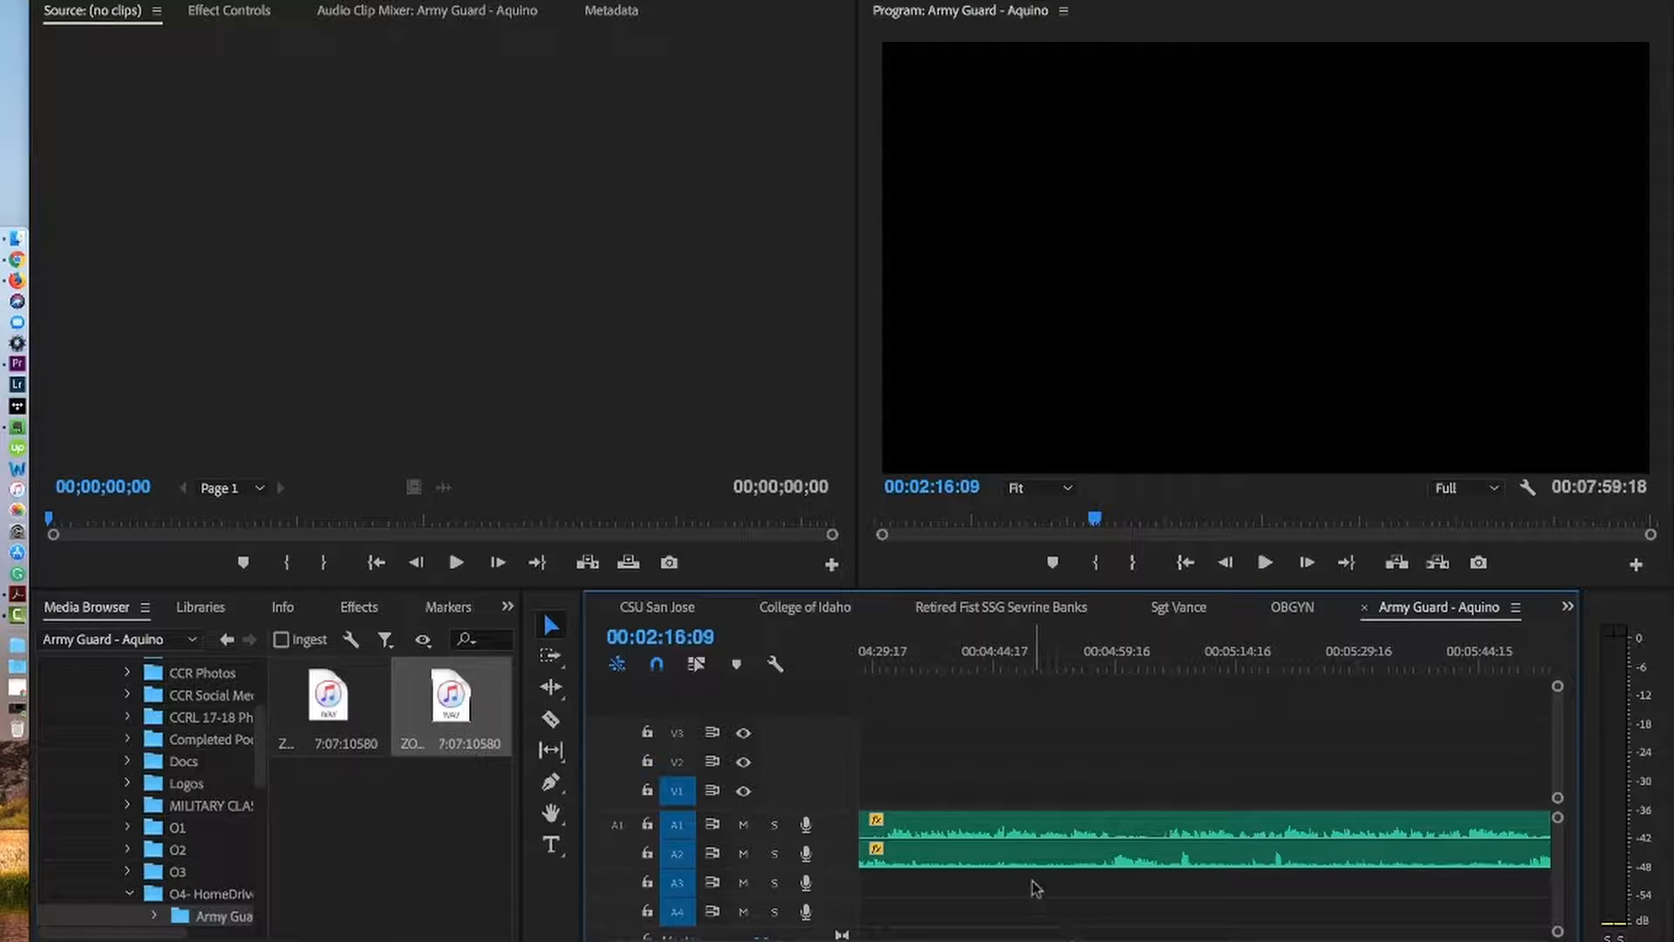
scroll(1003, 891, up, 3)
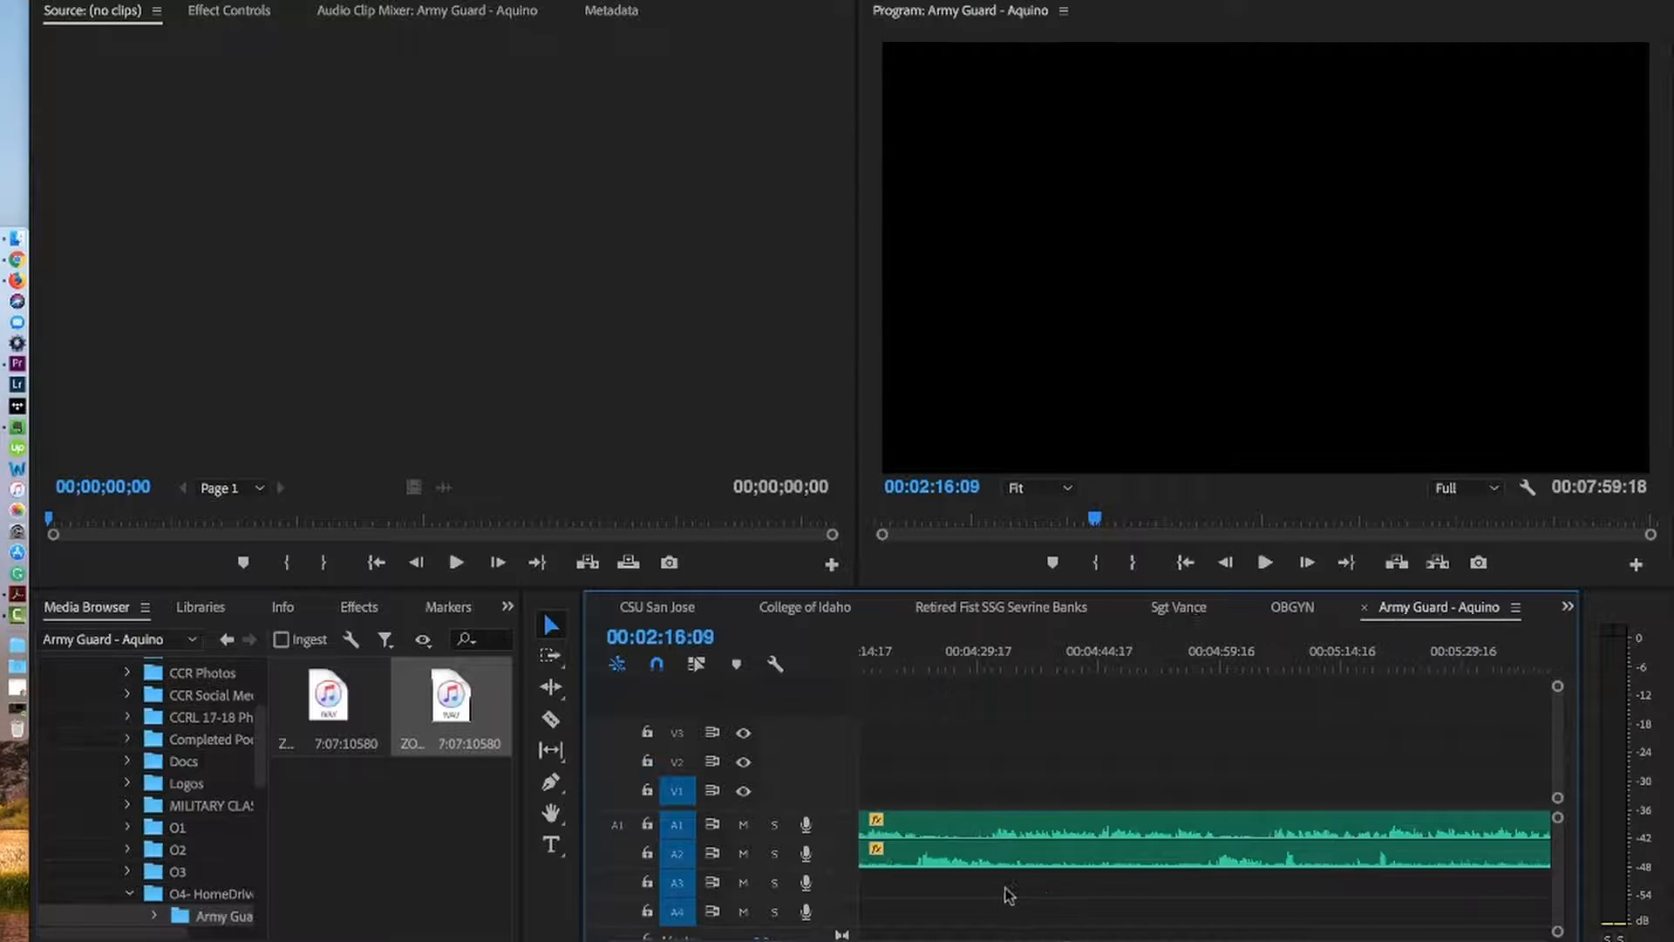
key(c)
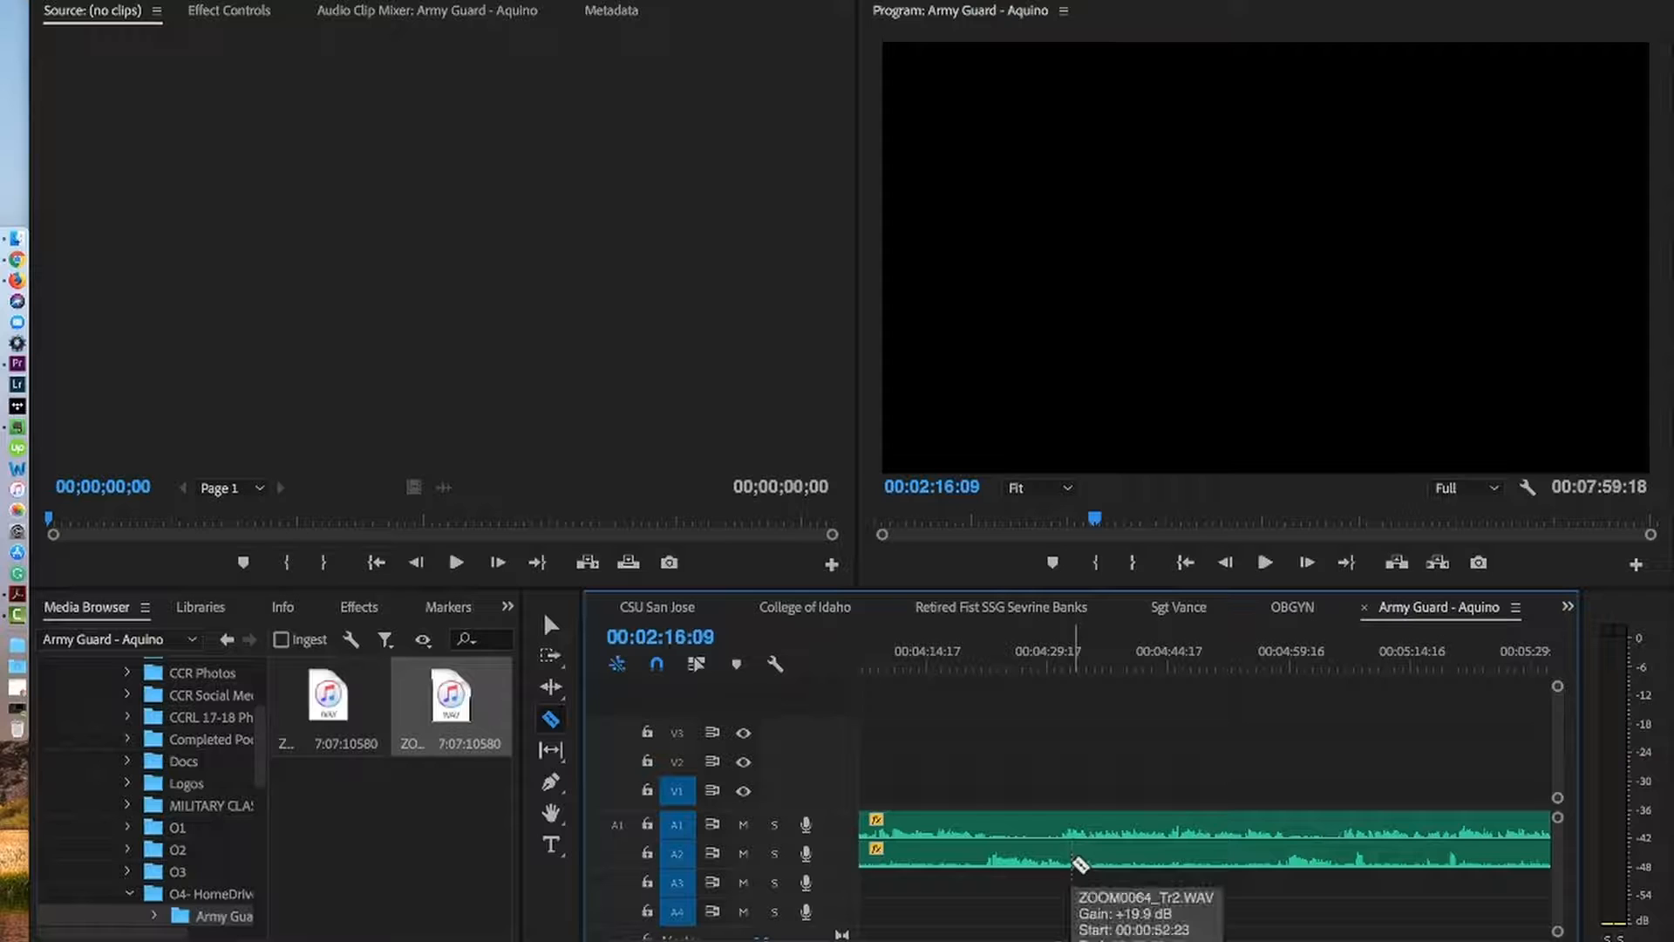
click(1082, 863)
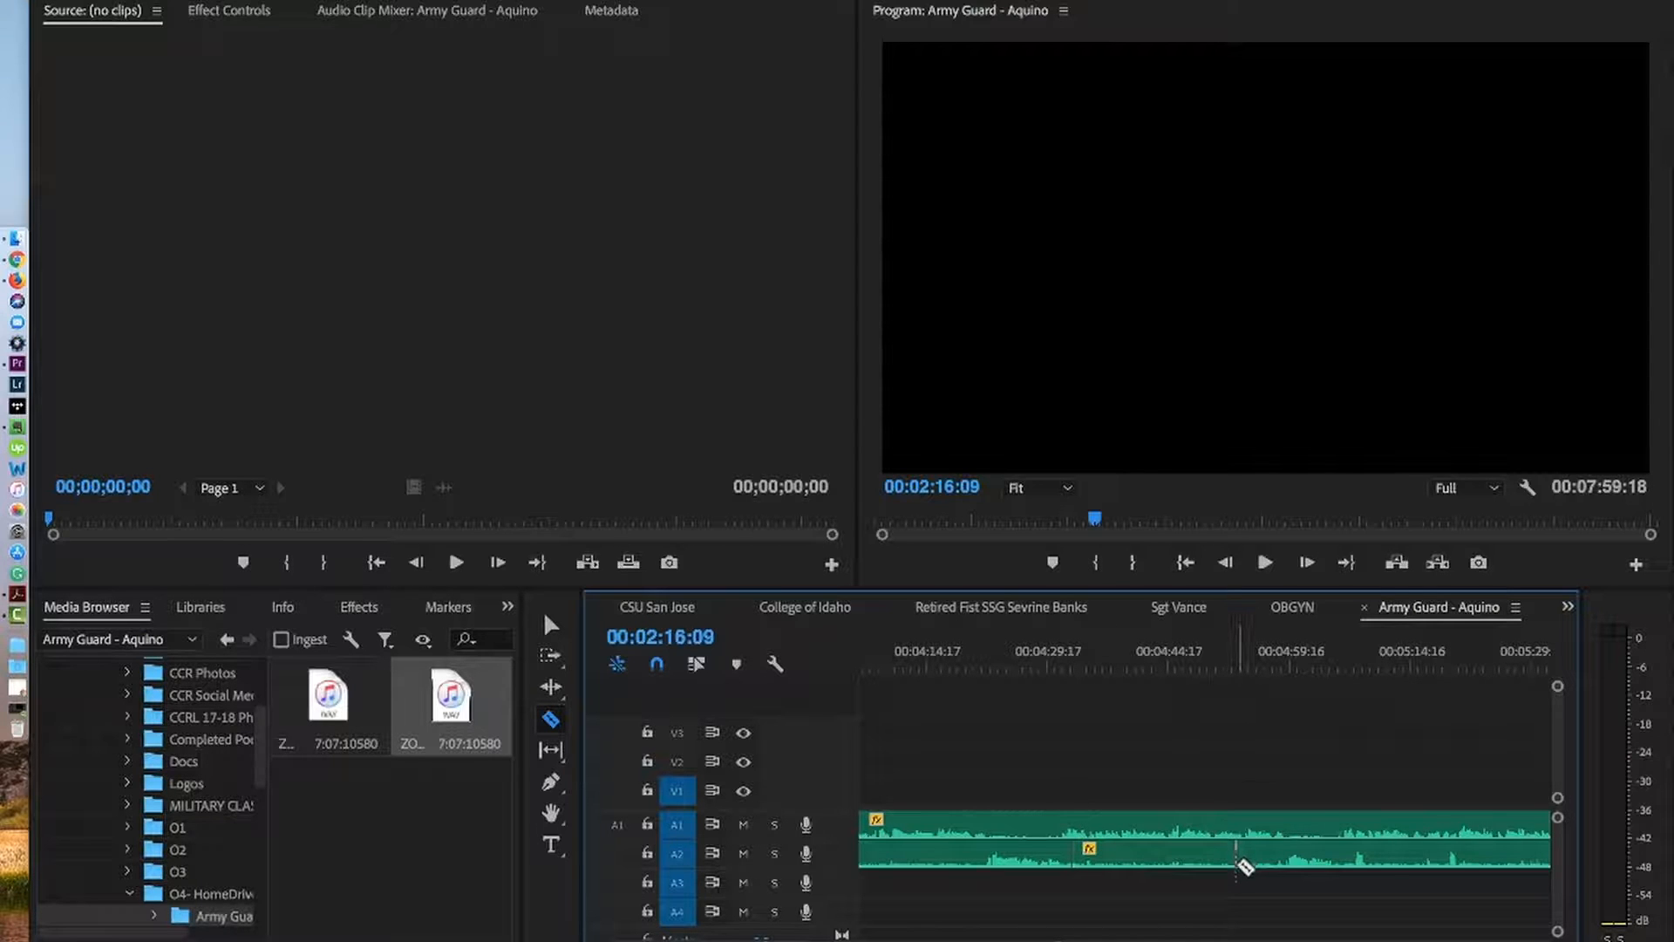
click(1238, 859)
key(v)
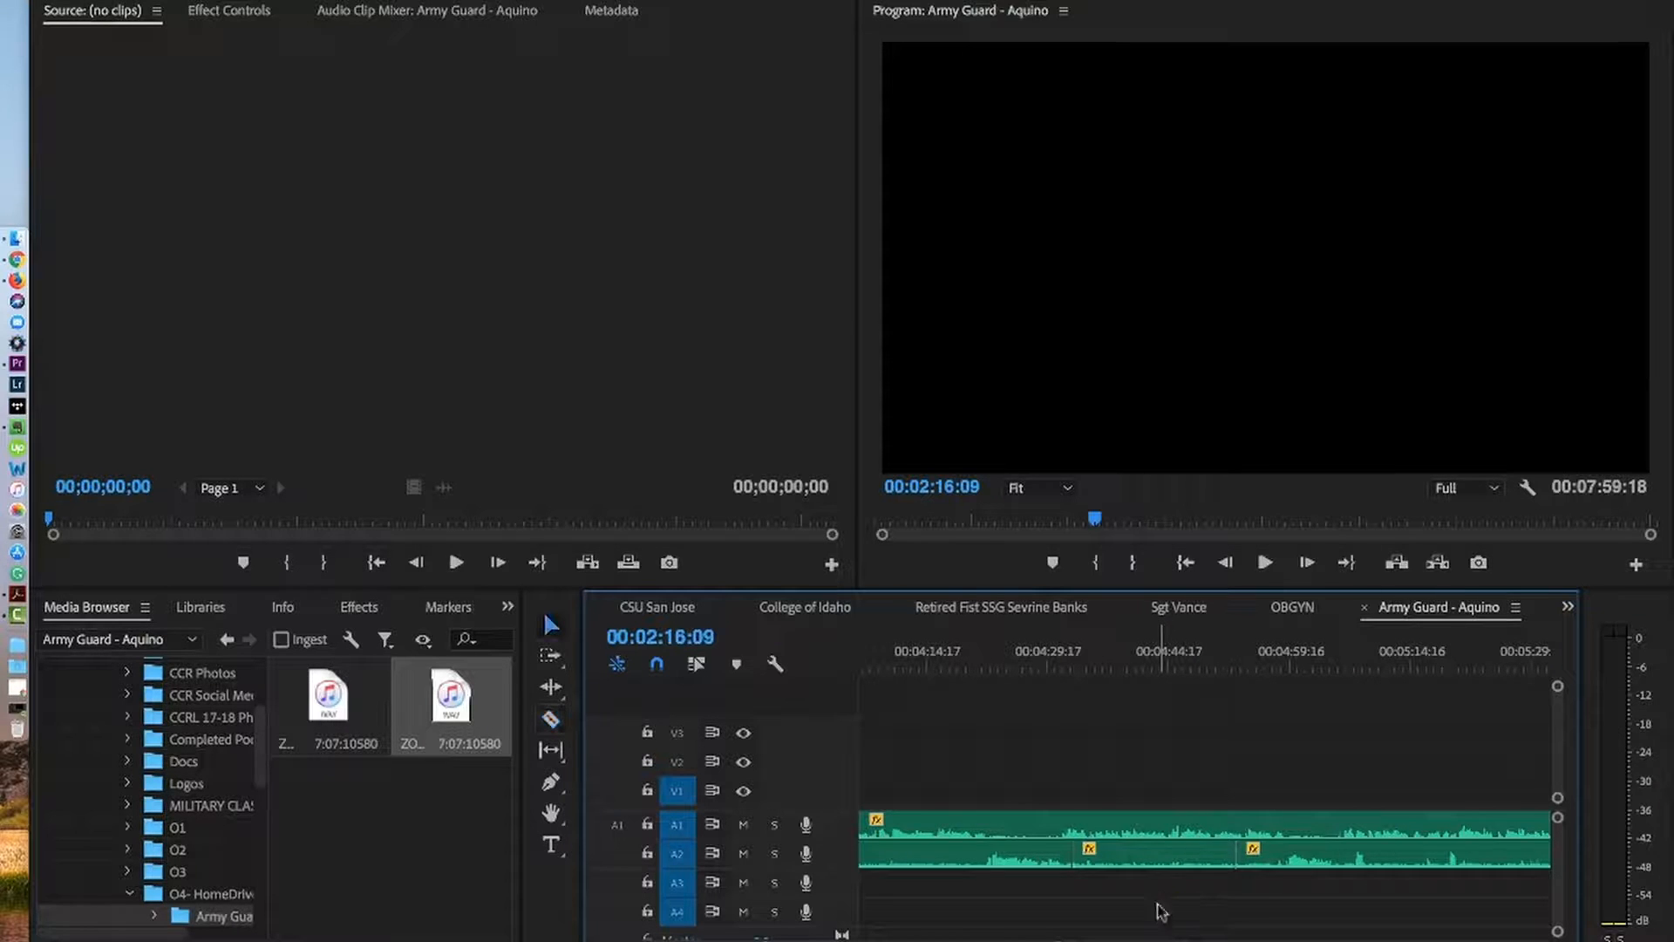
click(1155, 863)
key(Delete)
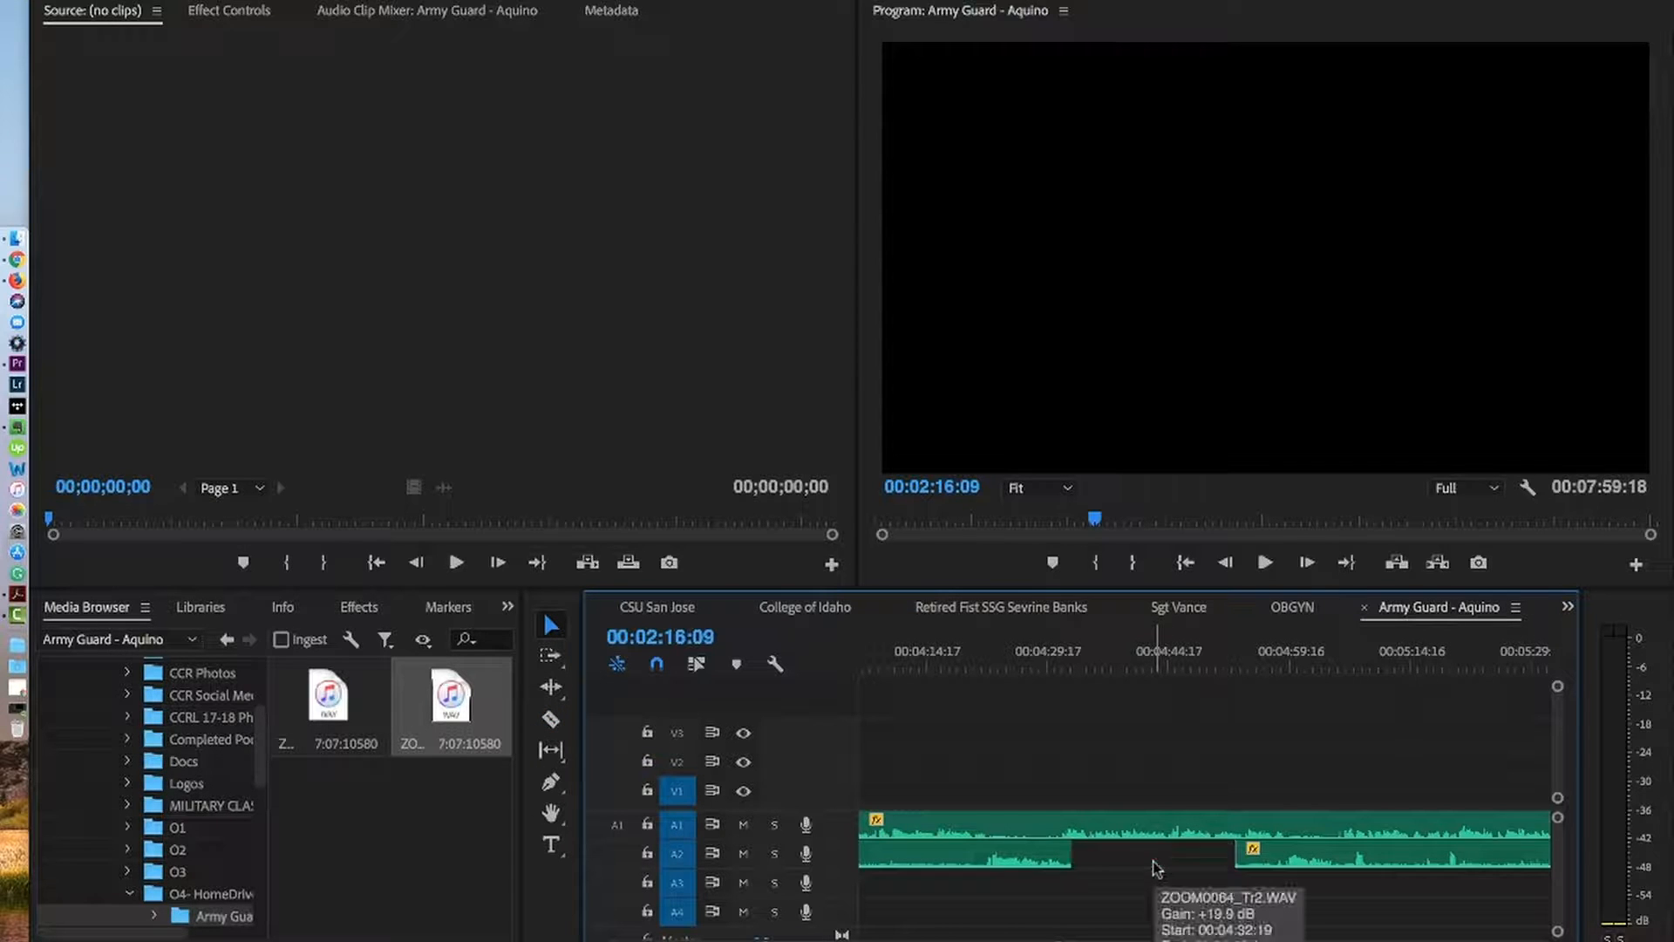
- Play the recordings from about 00:04:21 and again from about 00:04:31 into the A2 gap, stopping at 00:04:34
click(980, 667)
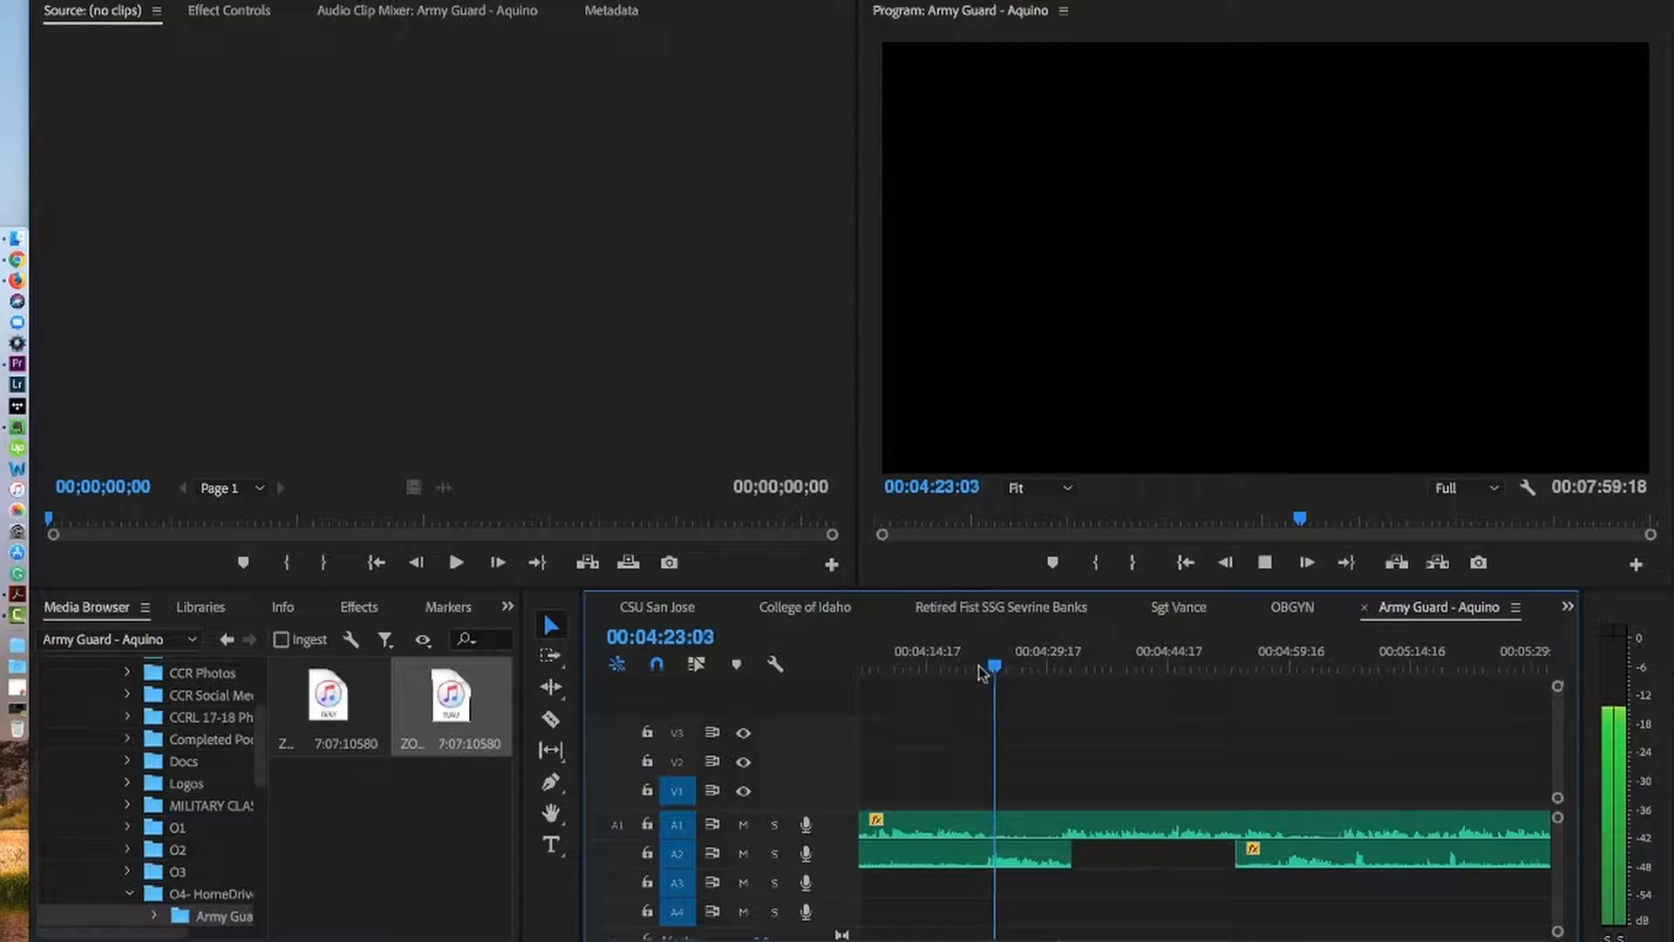
key(space)
click(1057, 670)
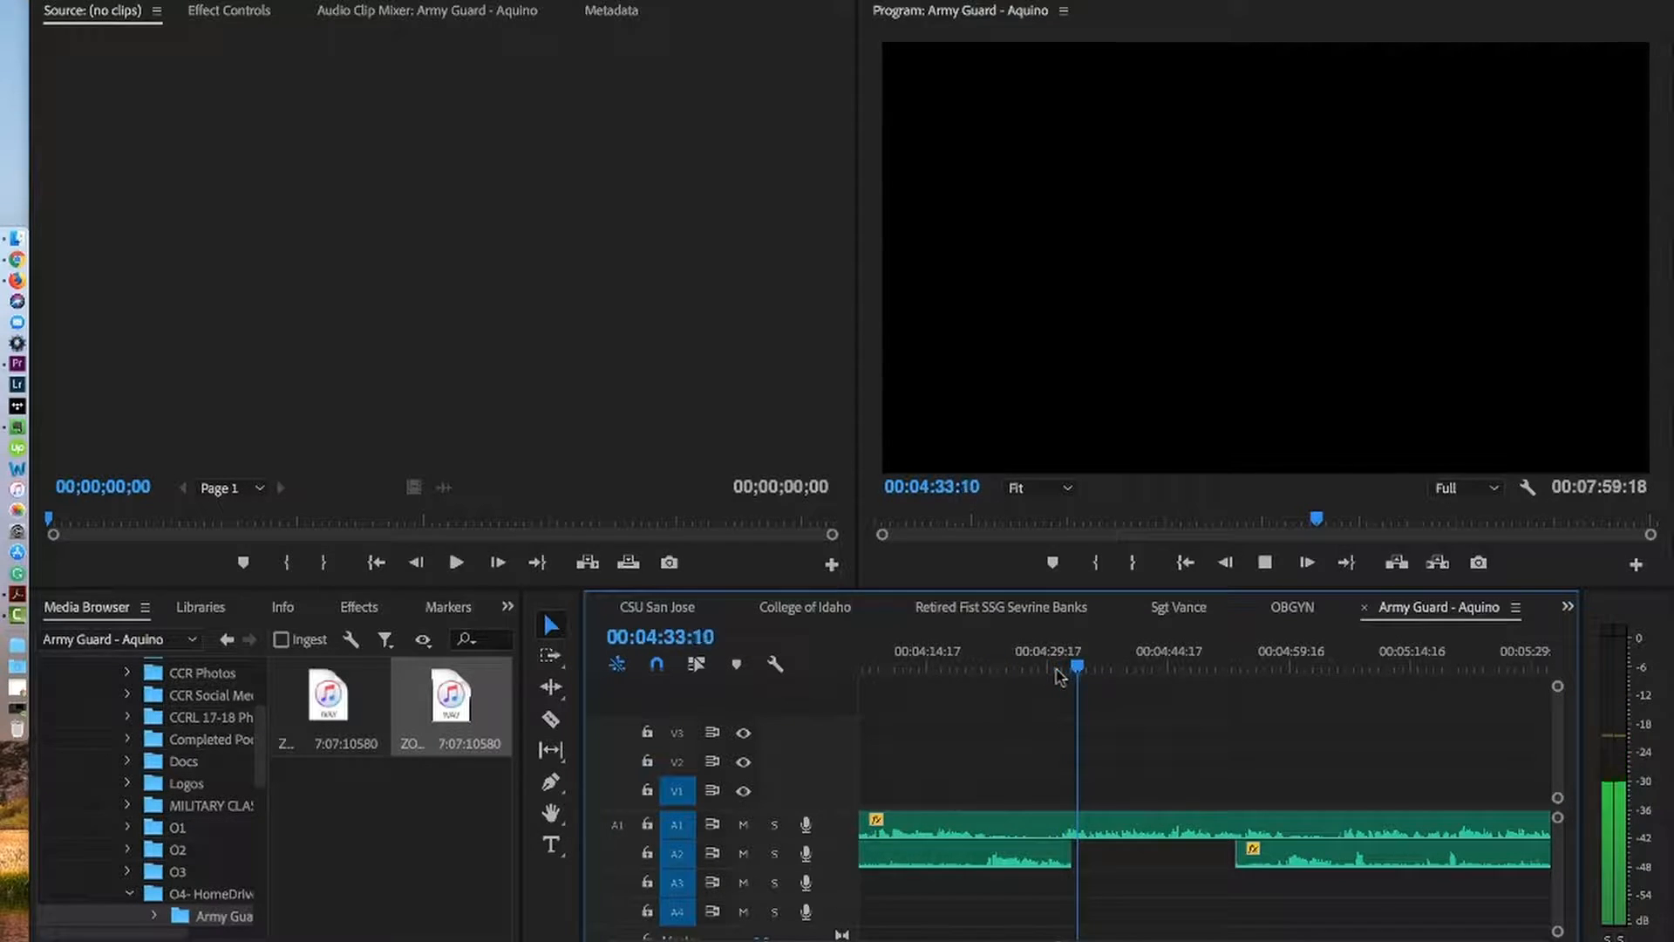
key(space)
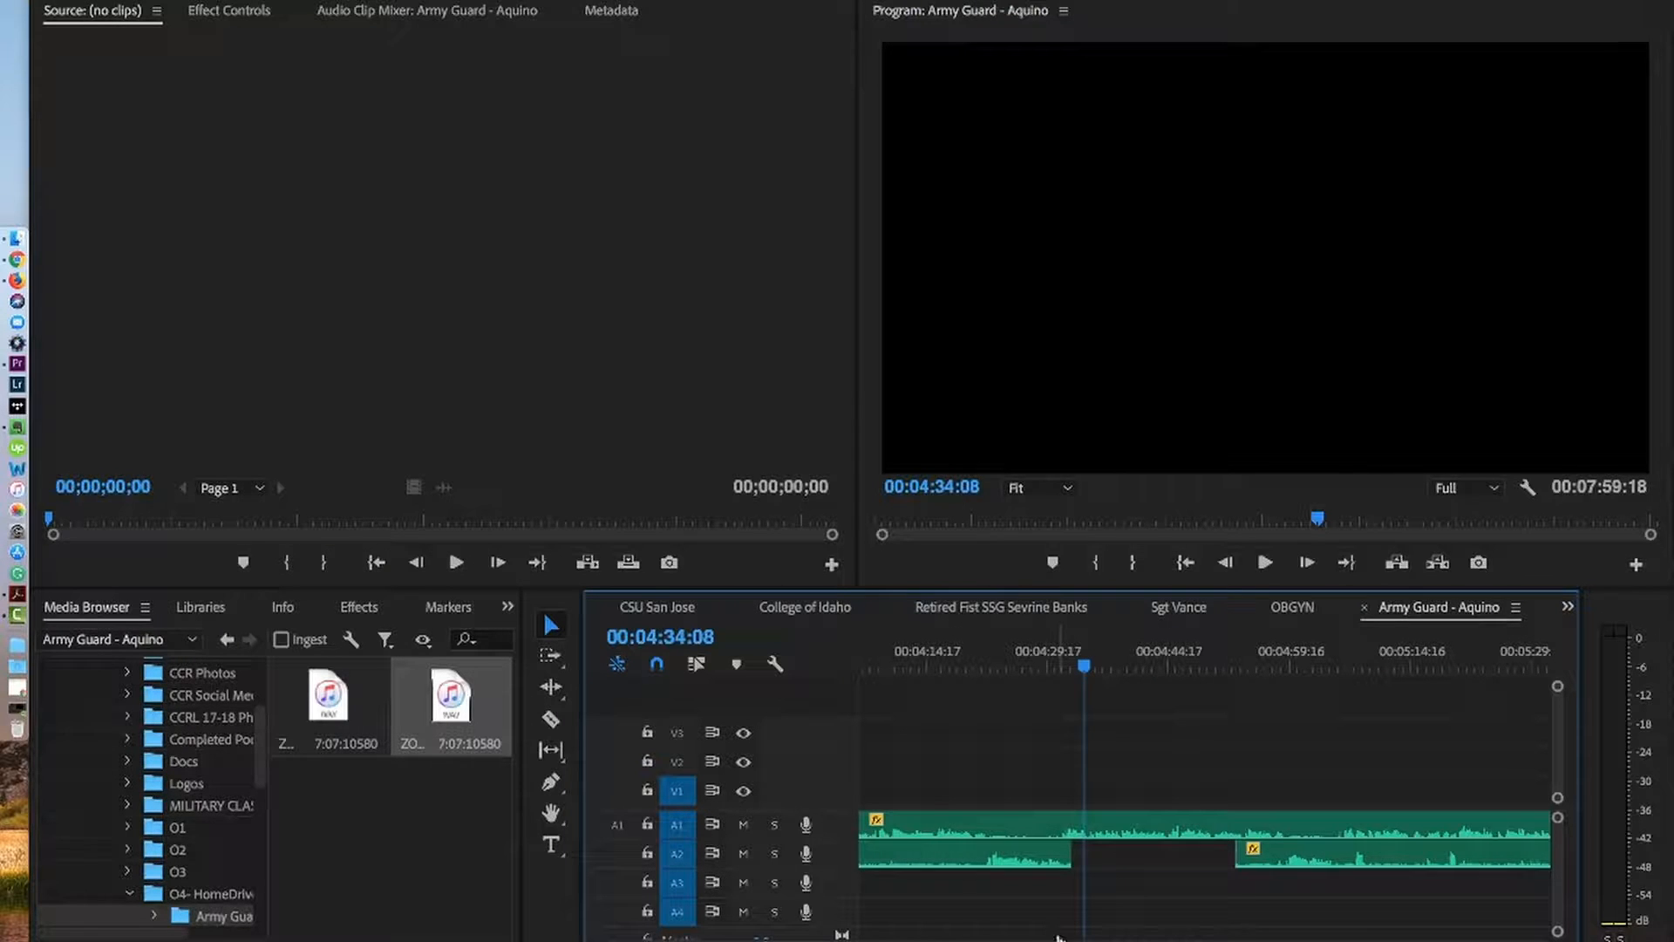
drag(1059, 940, 1016, 939)
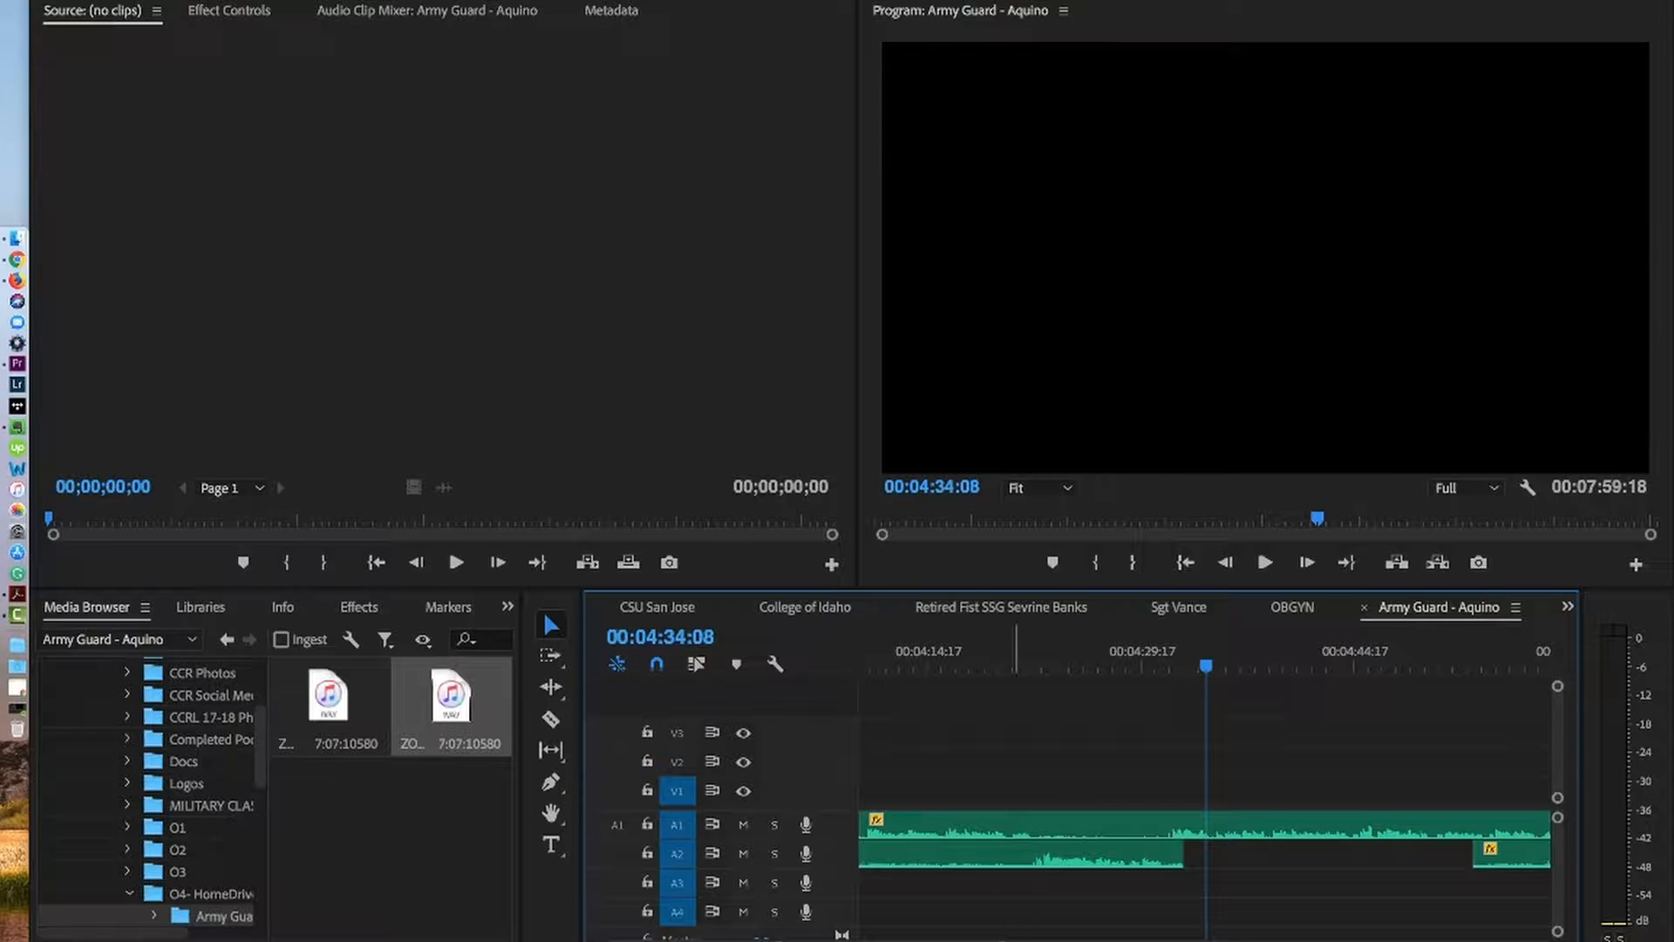
- Place the playhead near the tall peak in the second A2 clip, at about 00:06:59
key(minus)
key(minus)
key(minus)
key(minus)
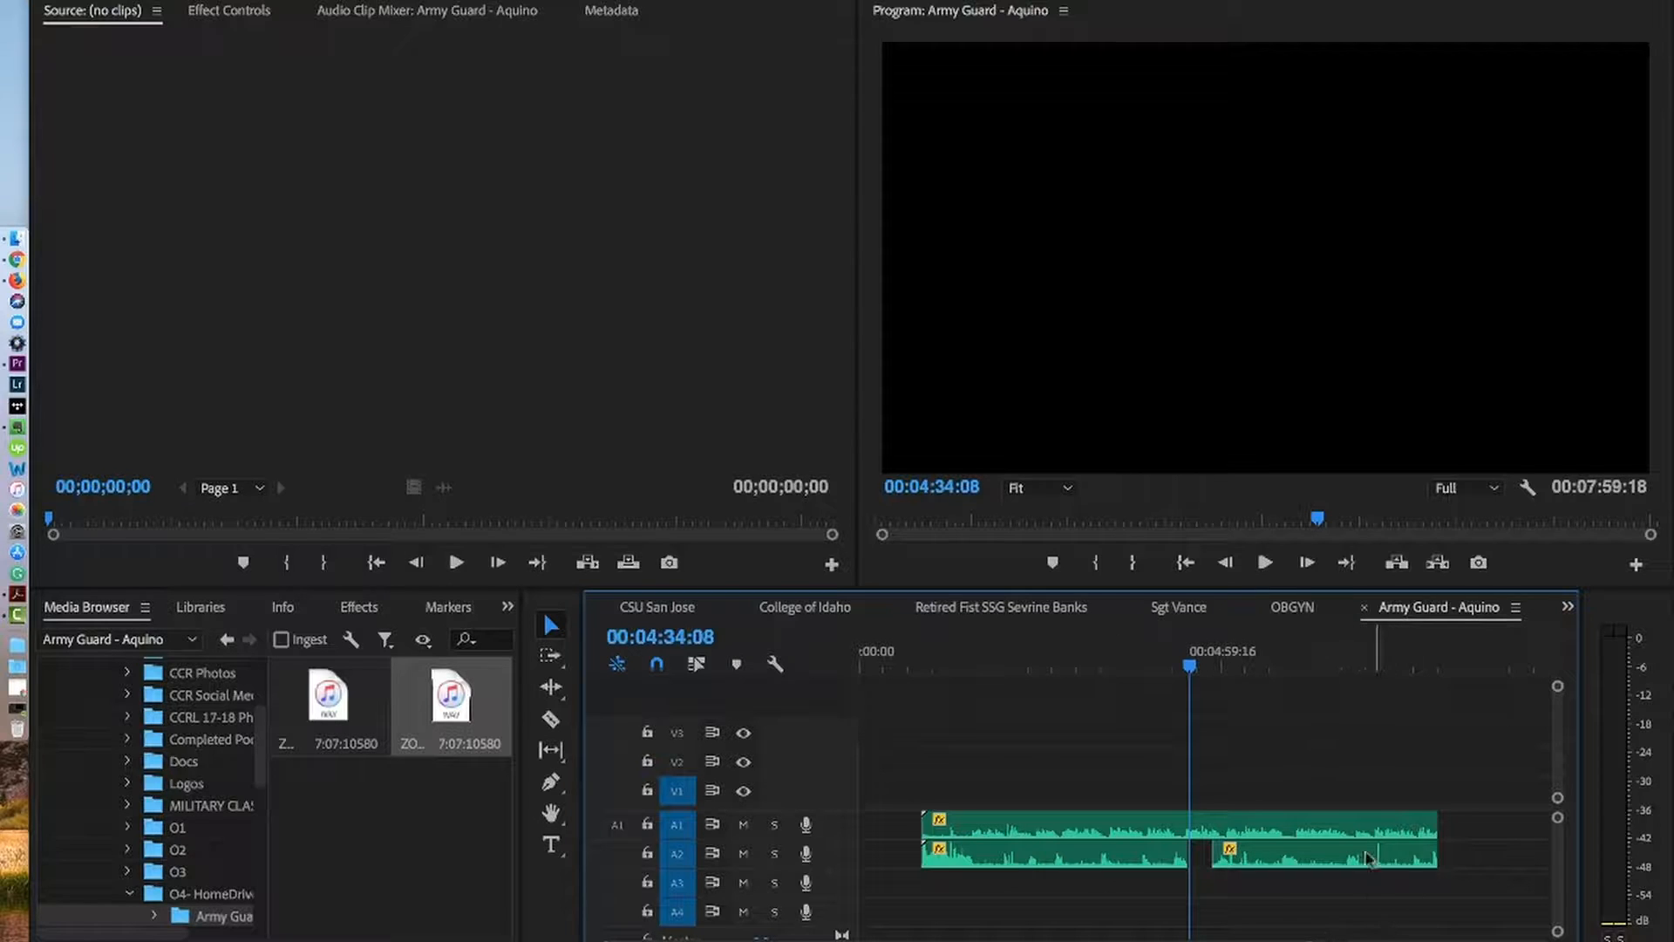
click(1356, 669)
right_click(1356, 669)
key(Escape)
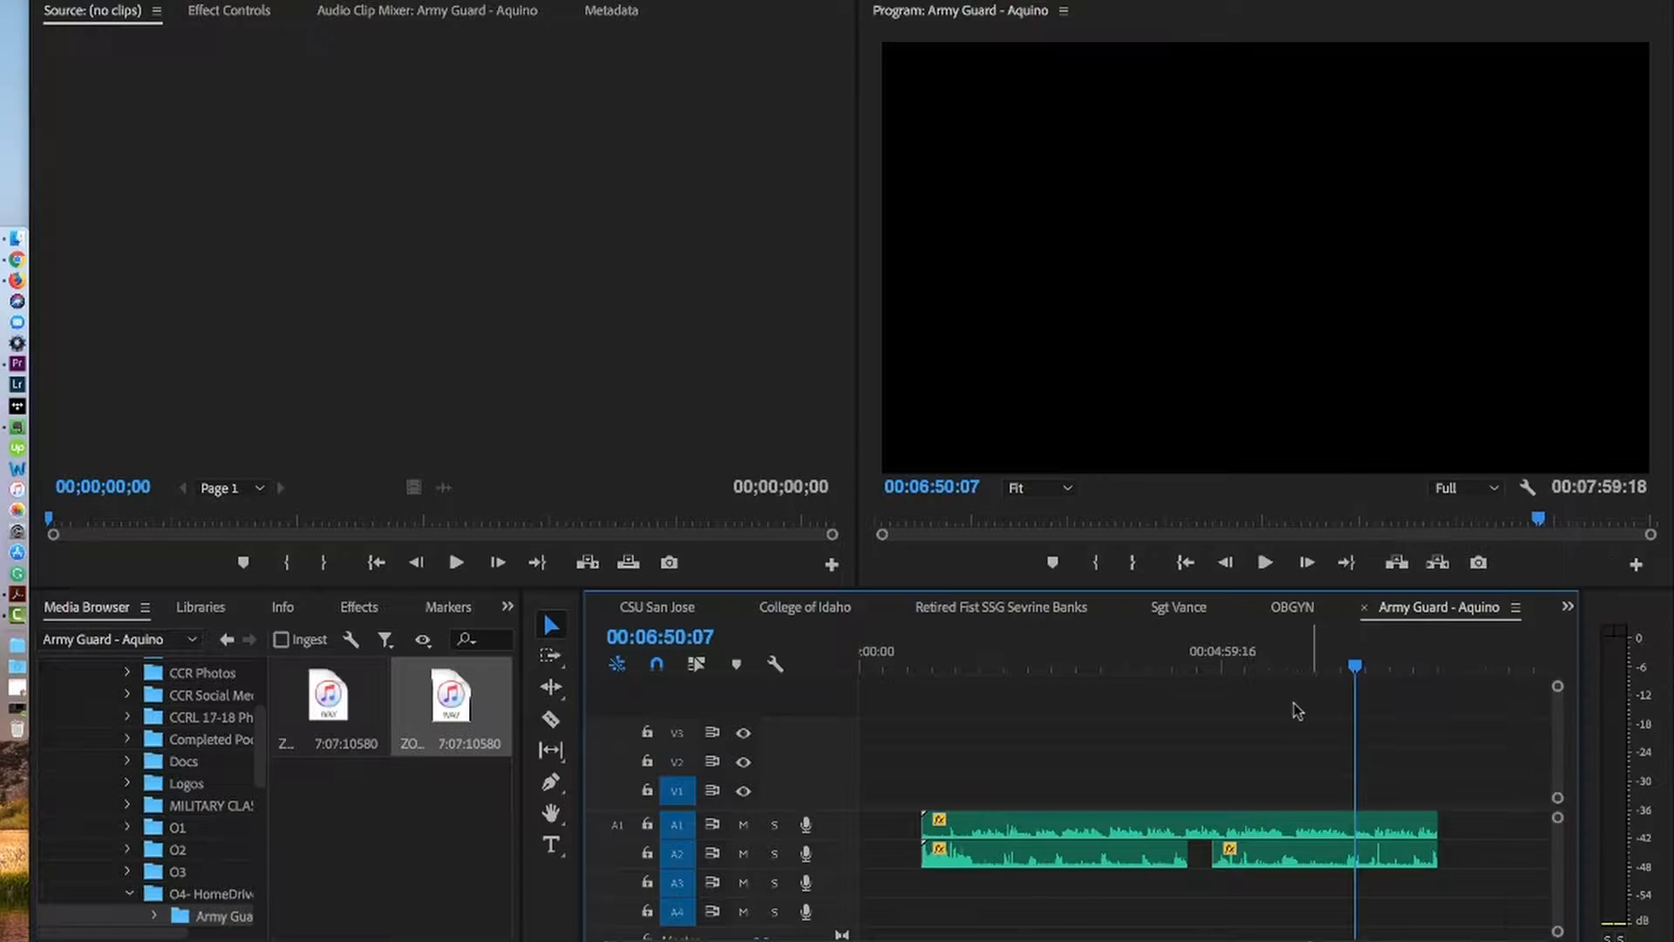
click(1366, 669)
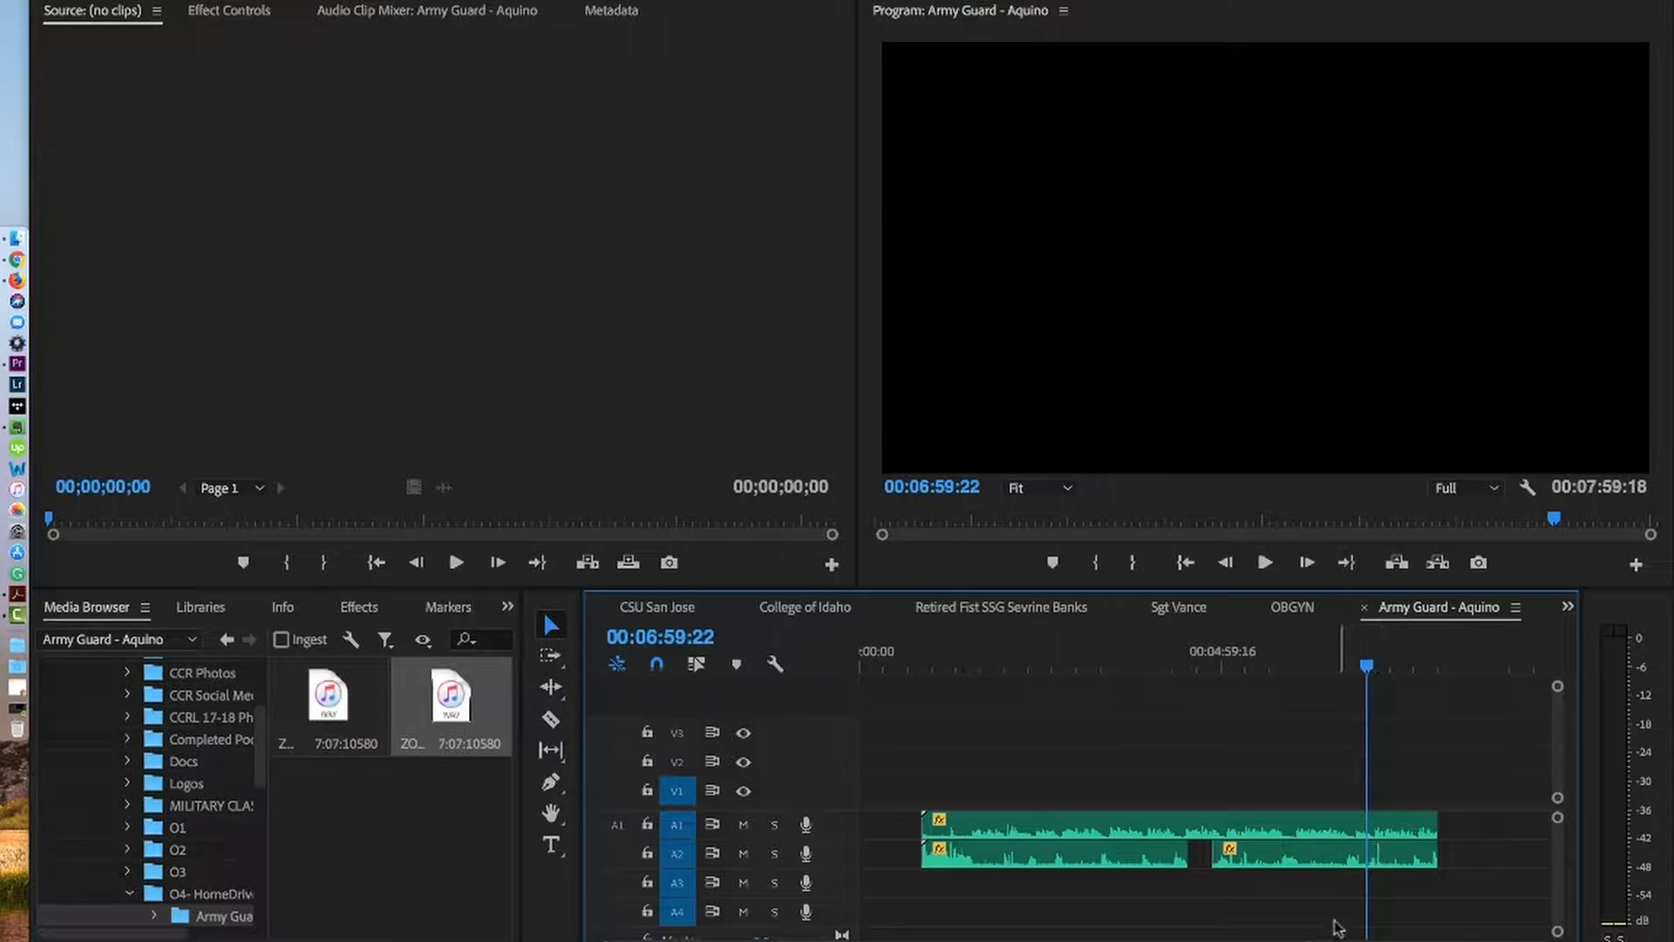
- Play the A2 peak from 00:07:09 to about 00:07:11 to check its sound, and deselect the clip
scroll(1204, 785, up, 5)
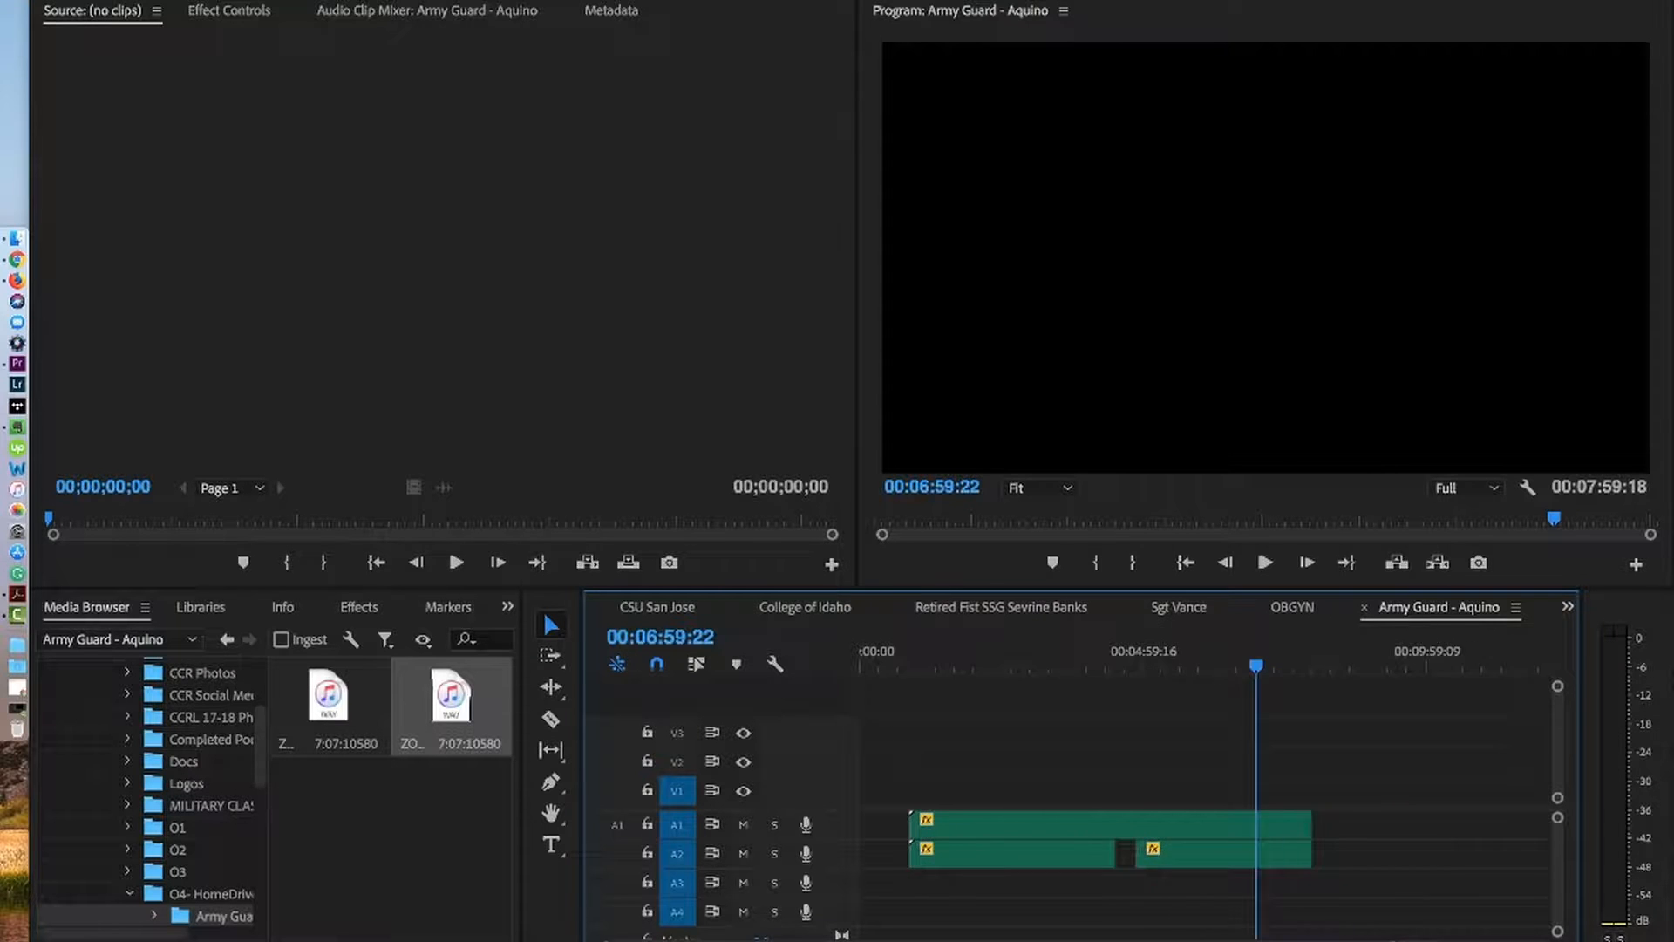
scroll(1203, 784, up, 6)
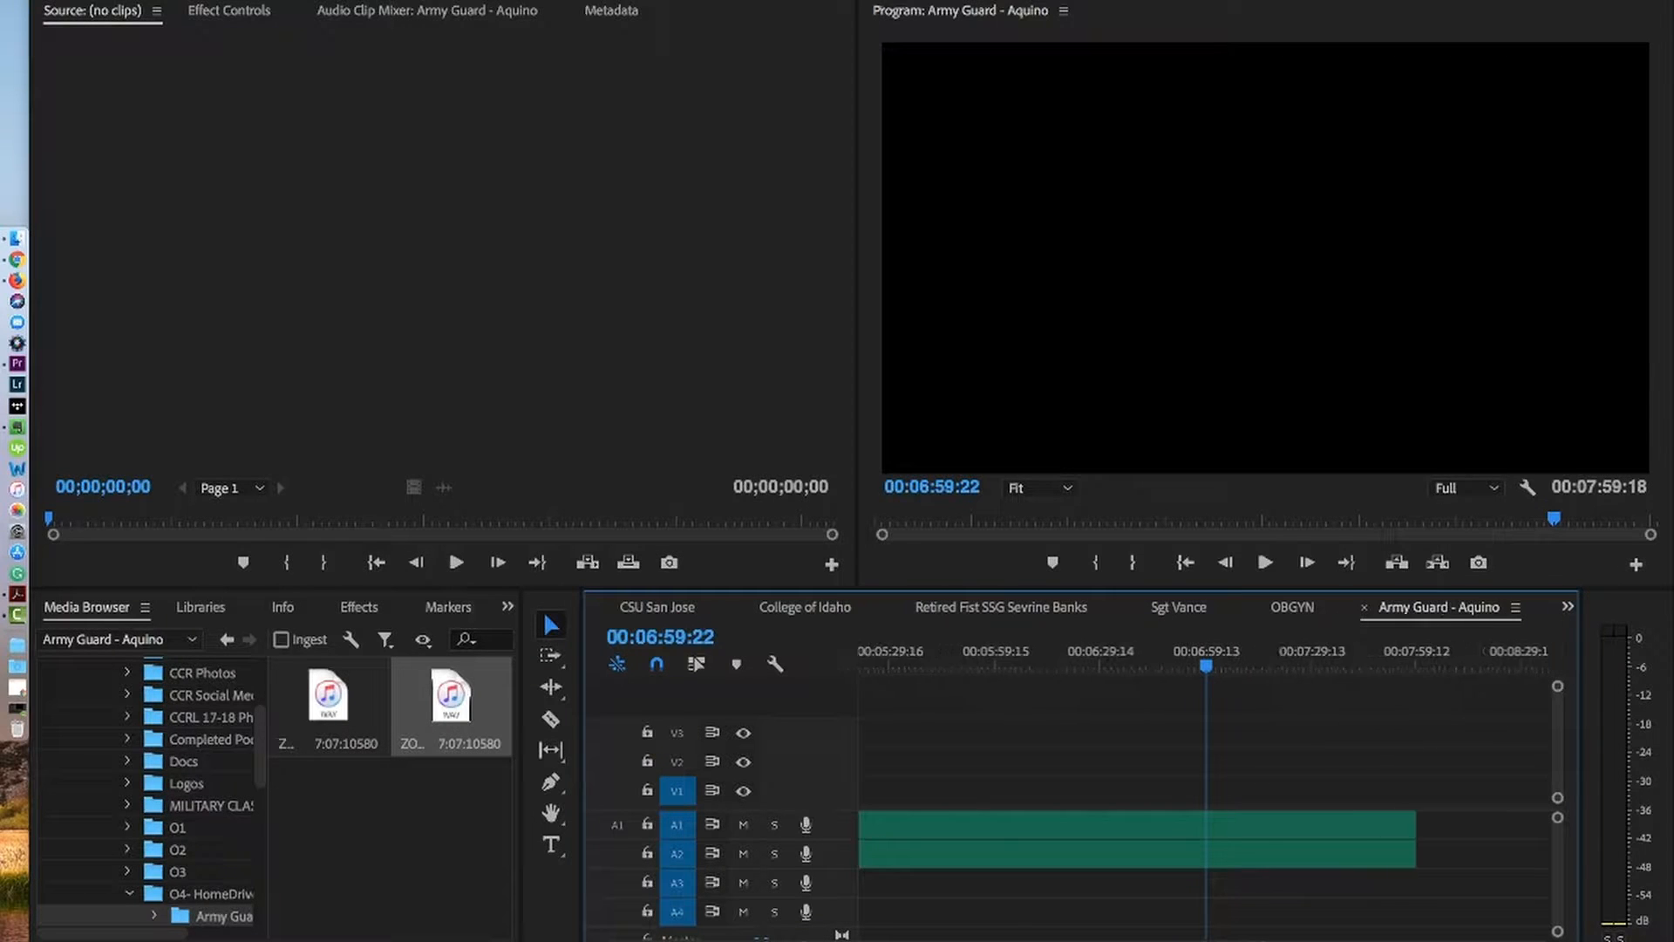
click(1278, 859)
click(1271, 667)
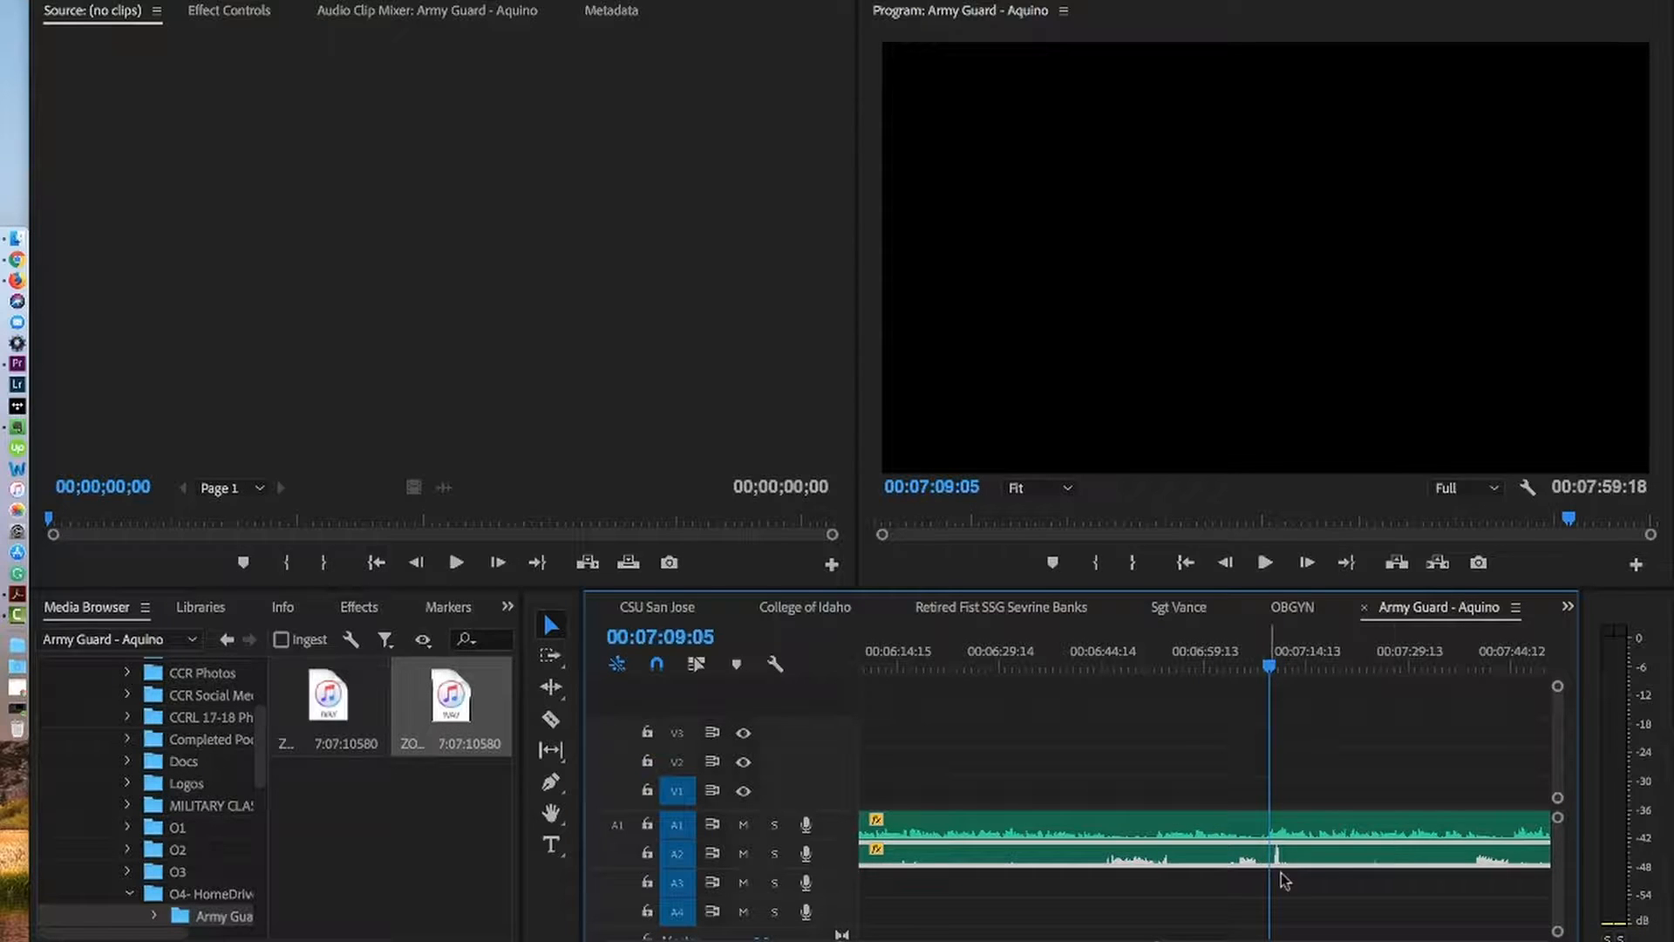
key(space)
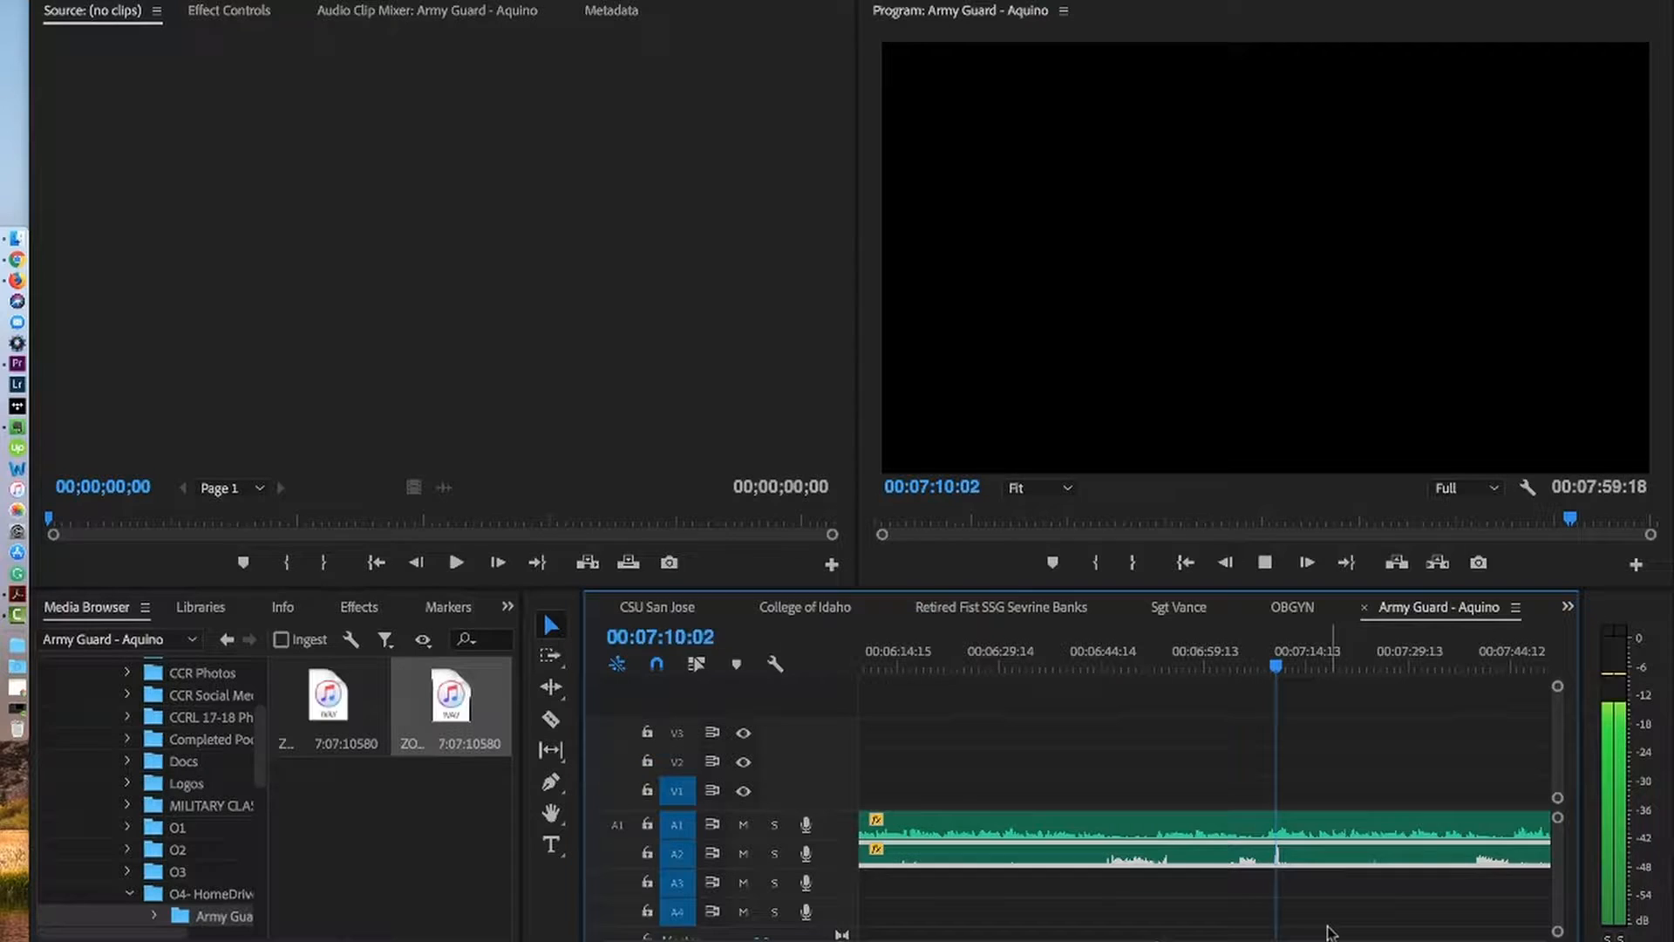
key(space)
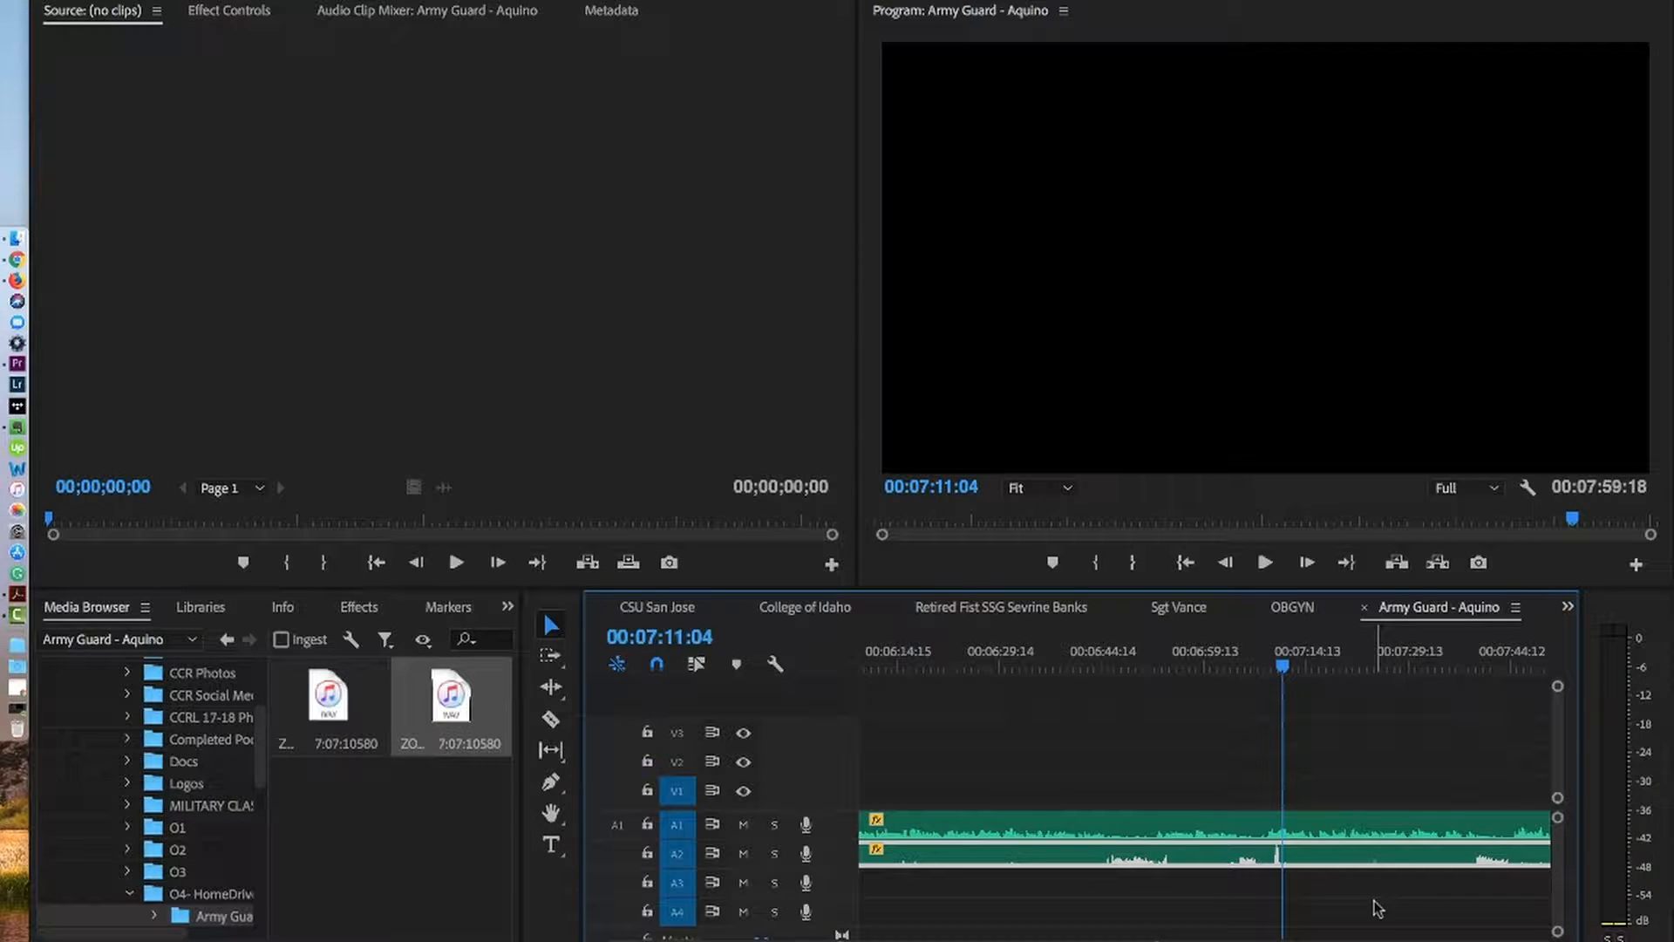
click(1182, 773)
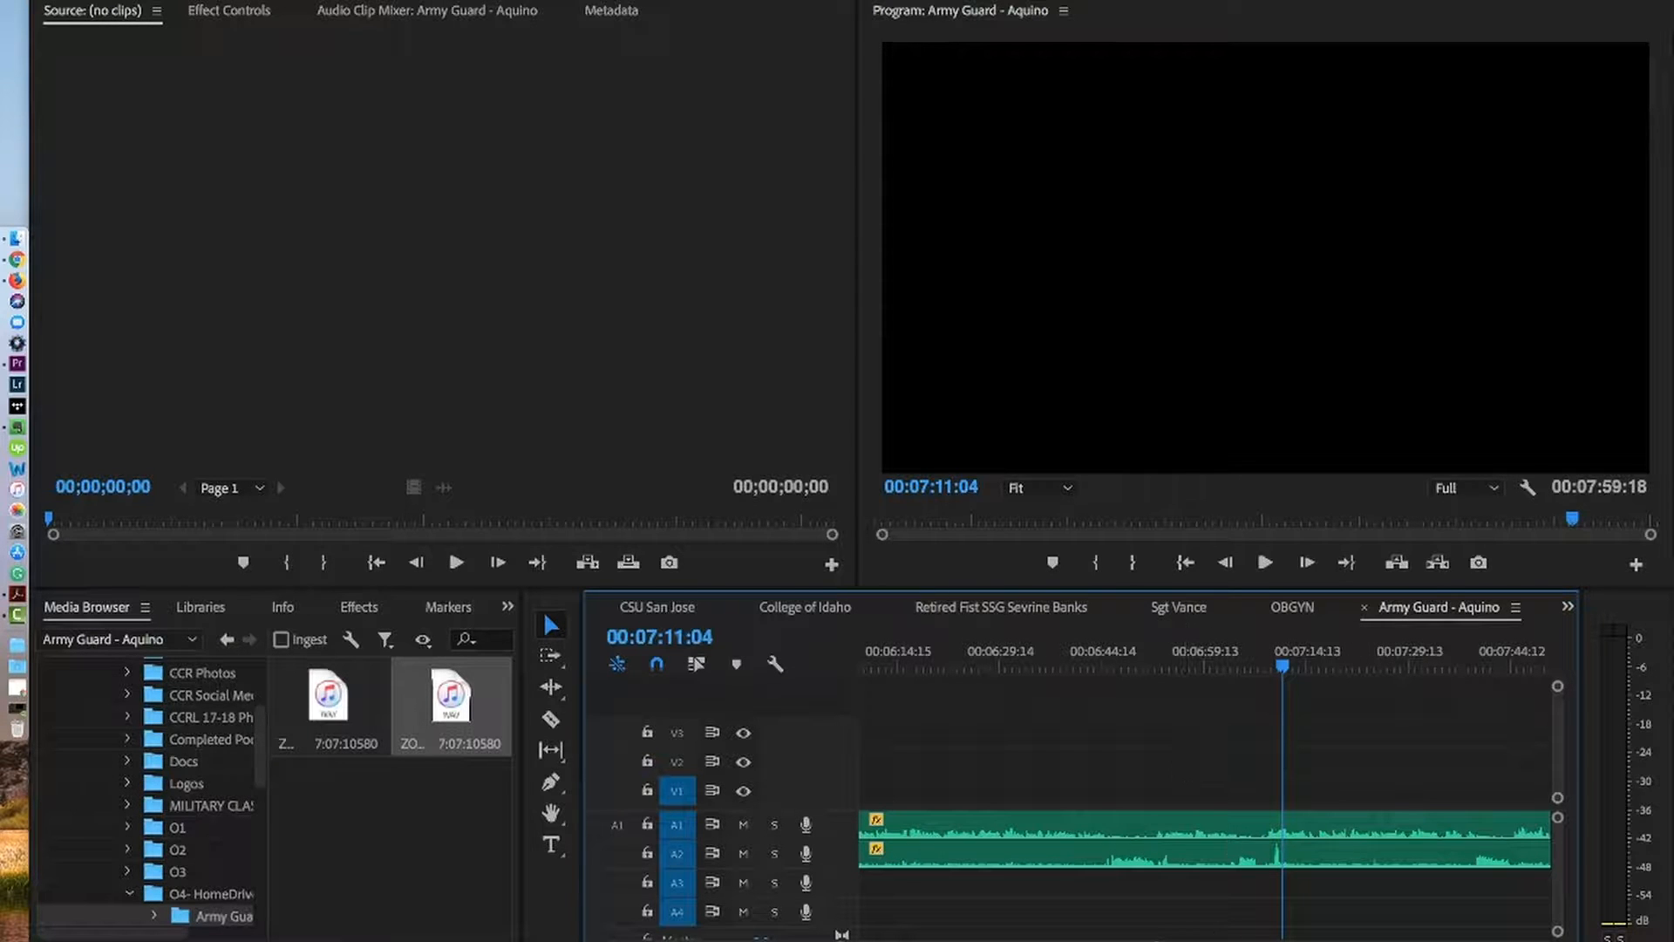
- Open the CCR Music folder under TigerCast S2 on the CCRL drive, with both recordings fully in view on the timeline
key(minus)
key(minus)
key(minus)
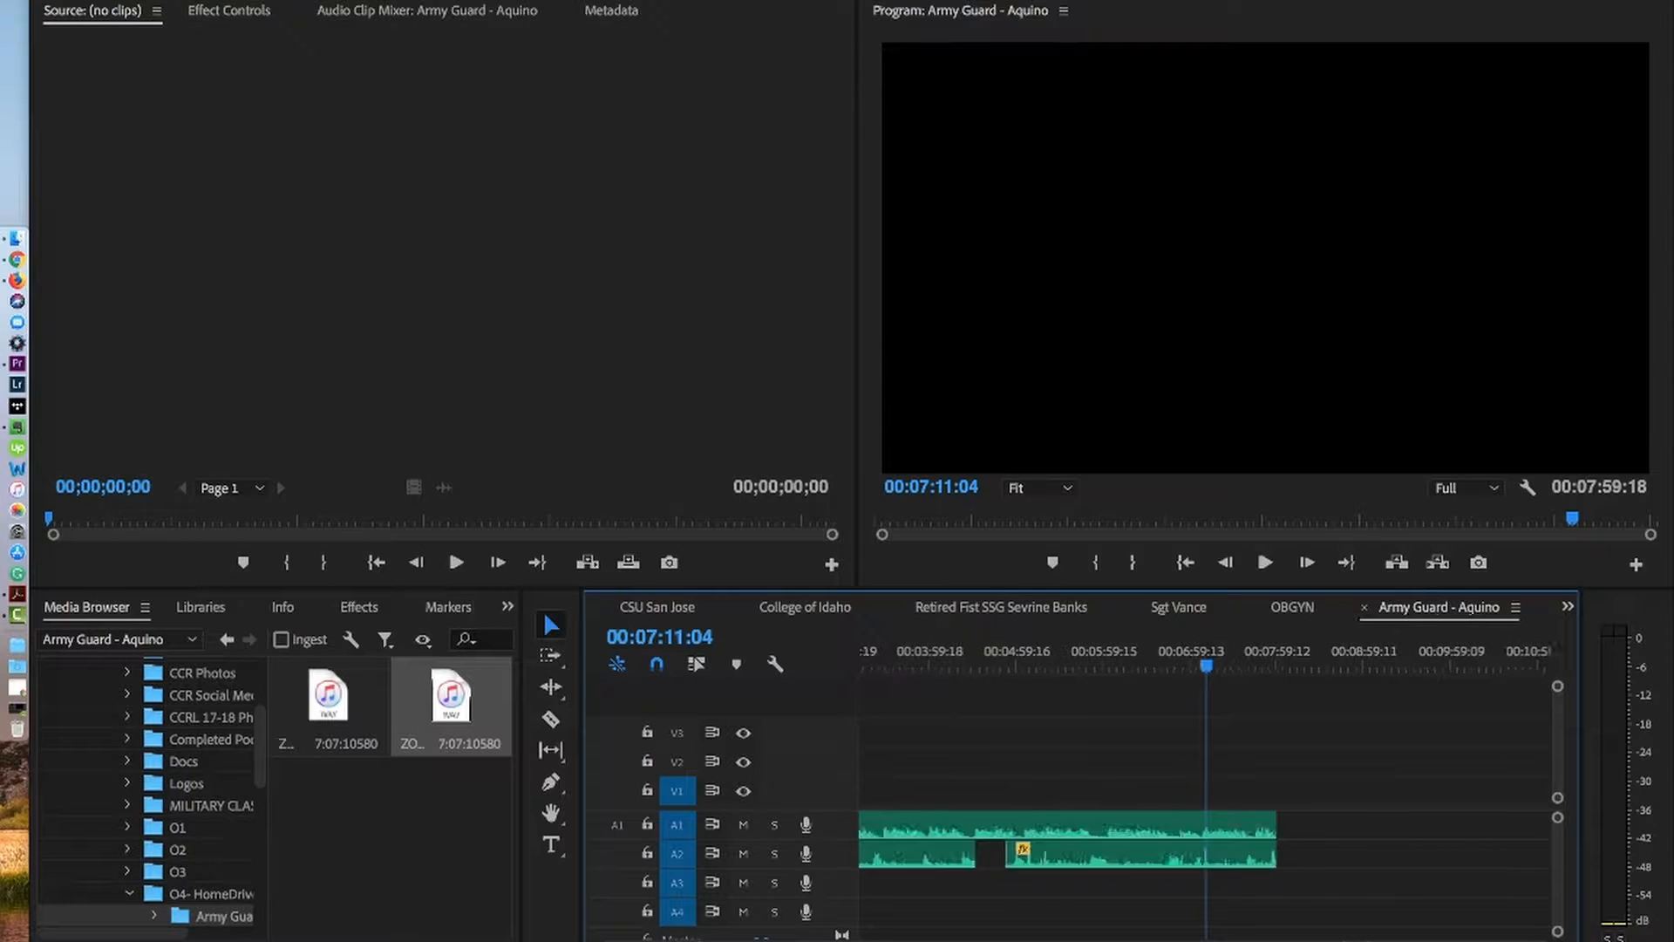
key(minus)
key(minus)
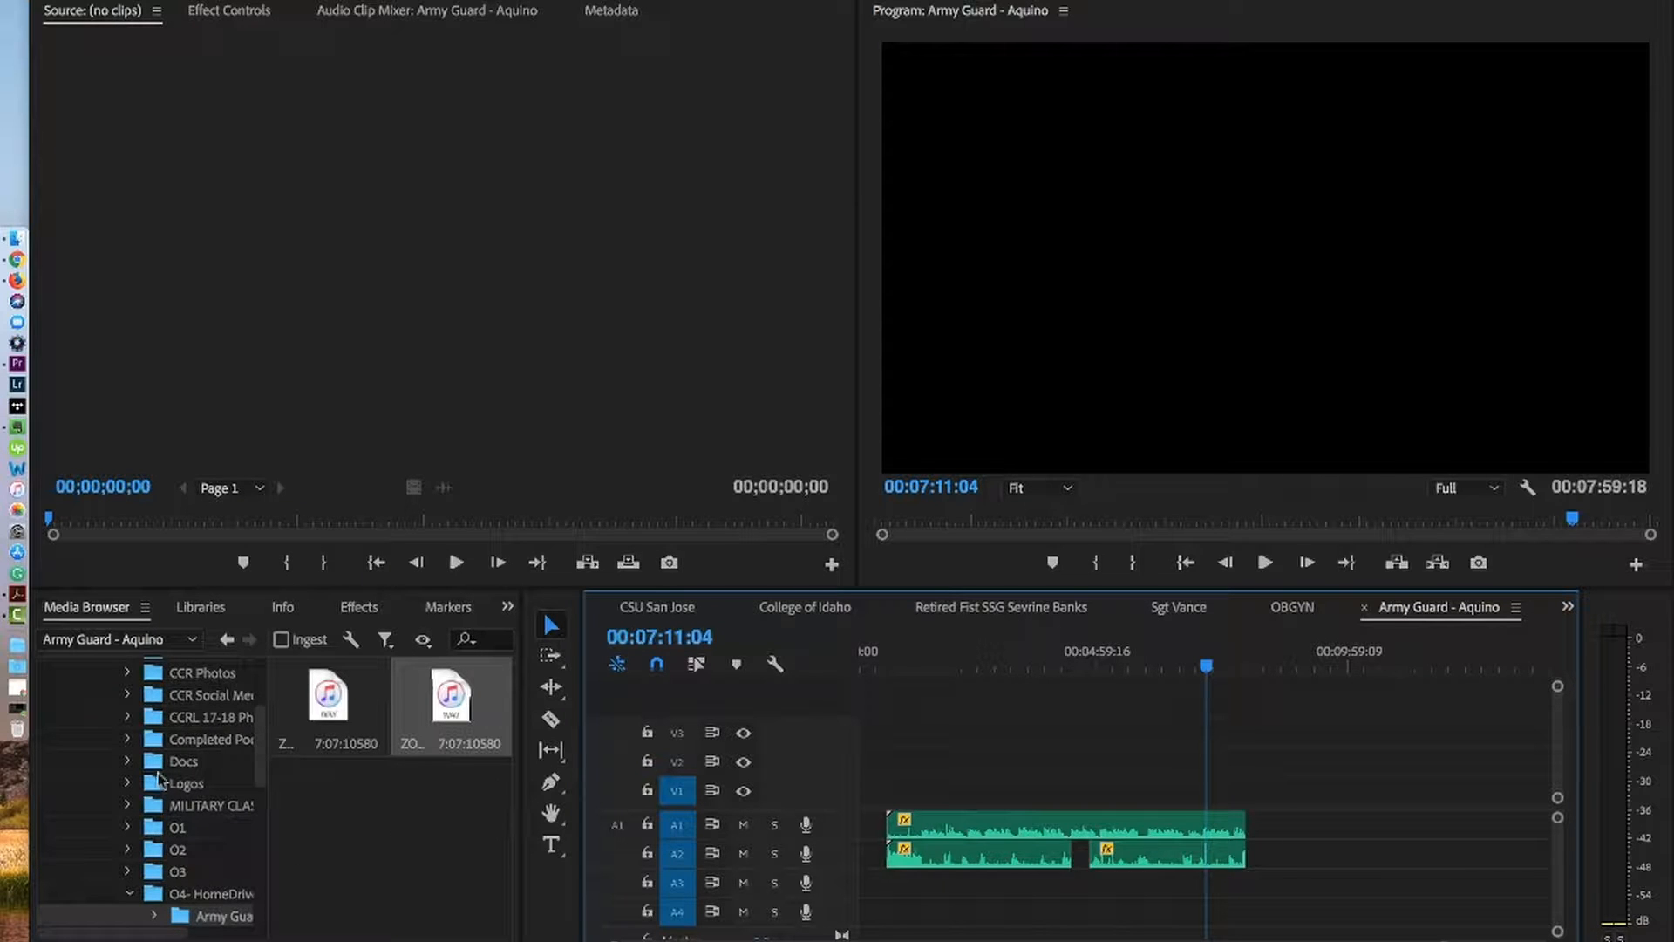
scroll(164, 815, up, 4)
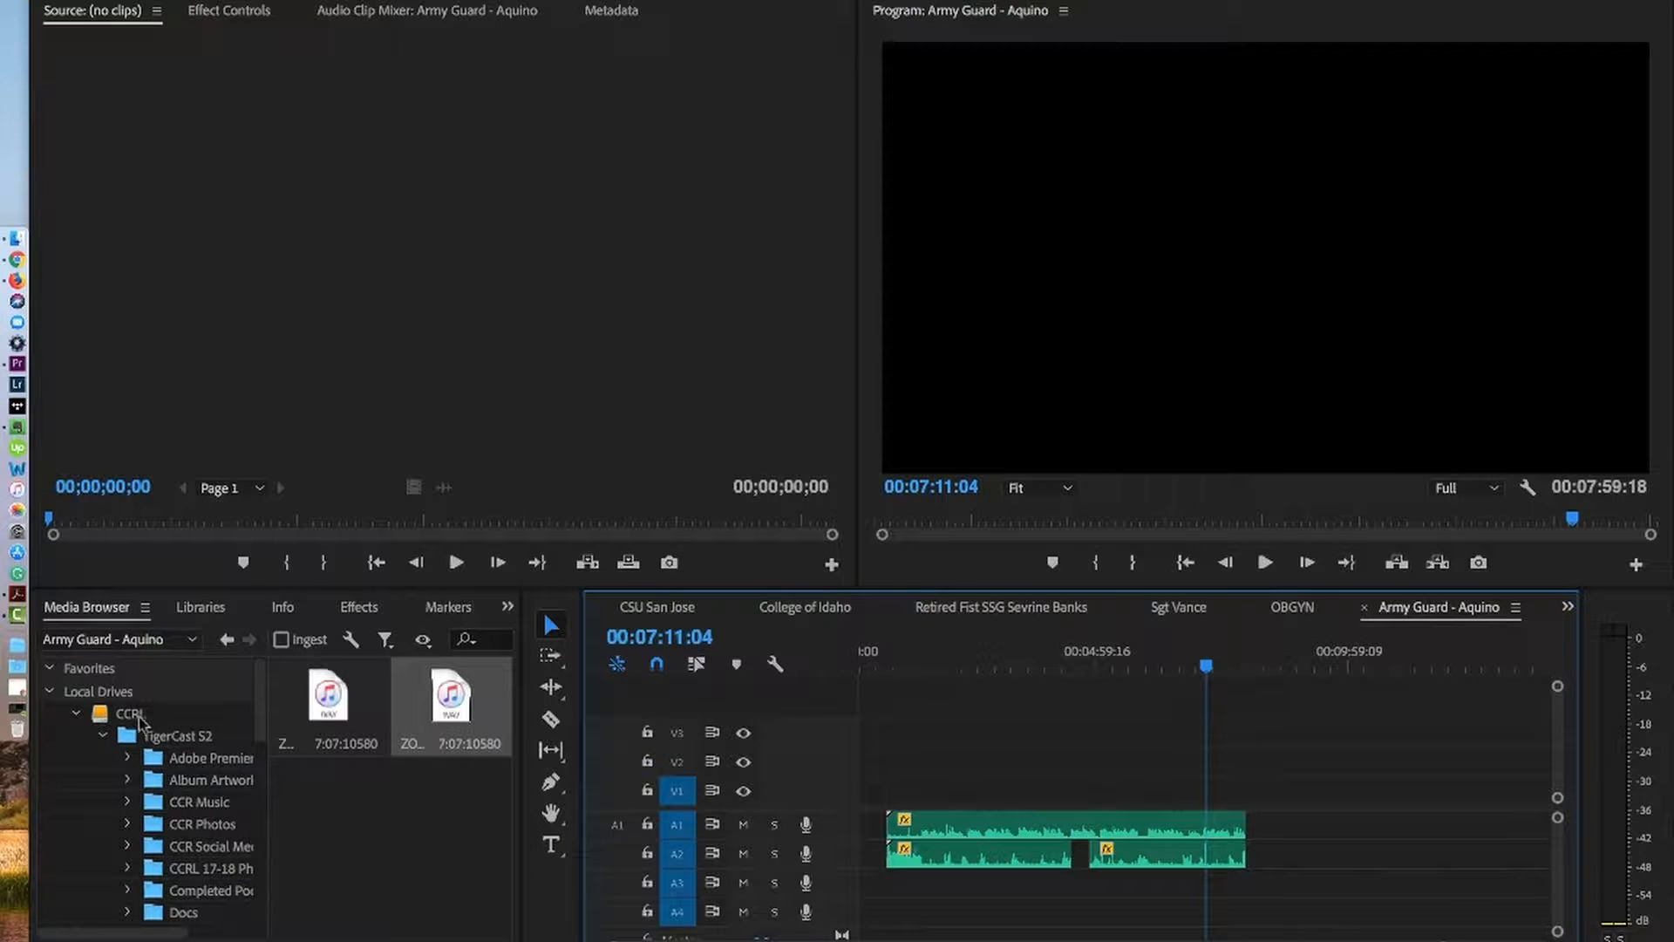
click(191, 804)
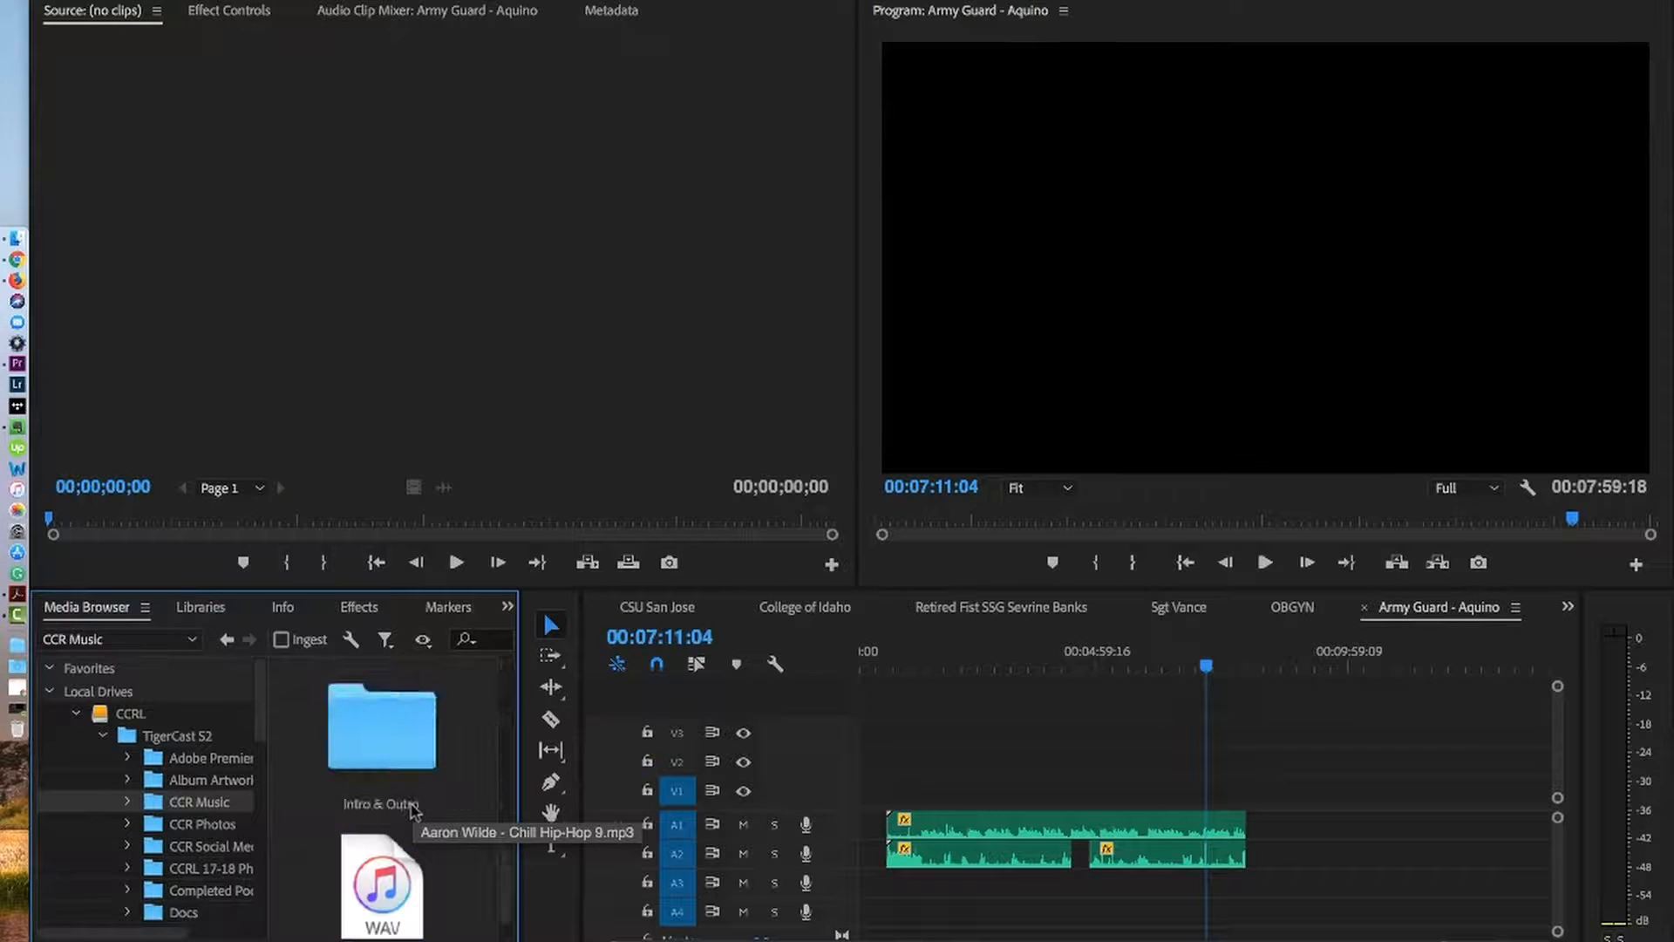
- Add the Chill Hip-Hop 9 MP3 to track A3, aligned with the start of the recordings
scroll(414, 811, down, 1)
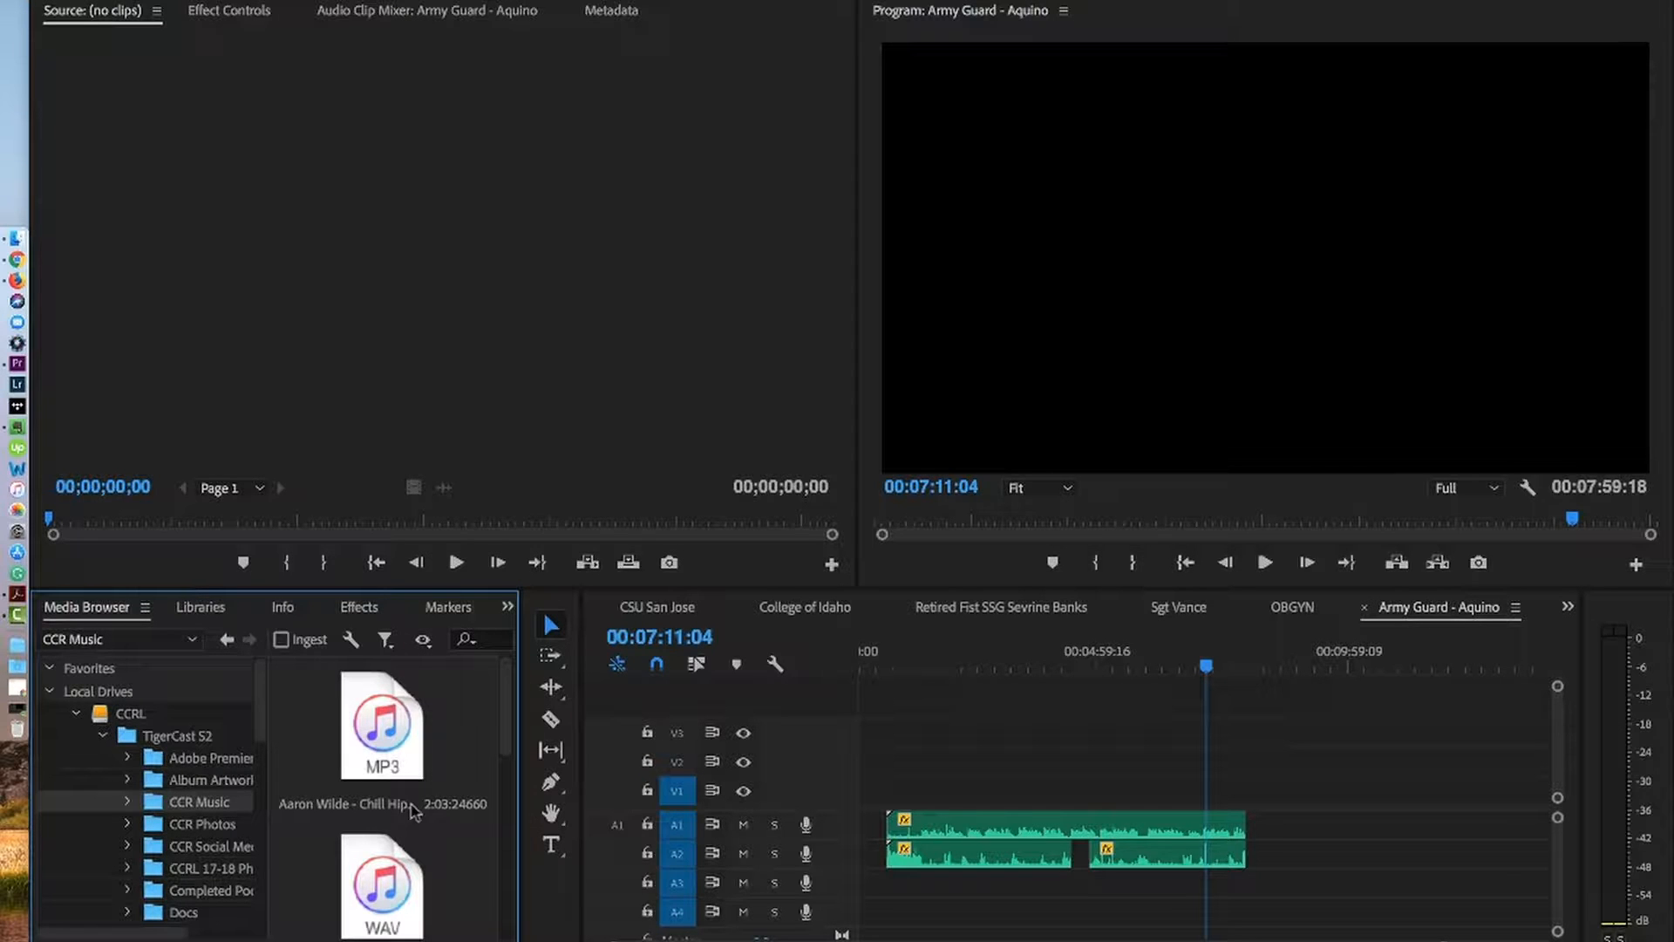
click(390, 743)
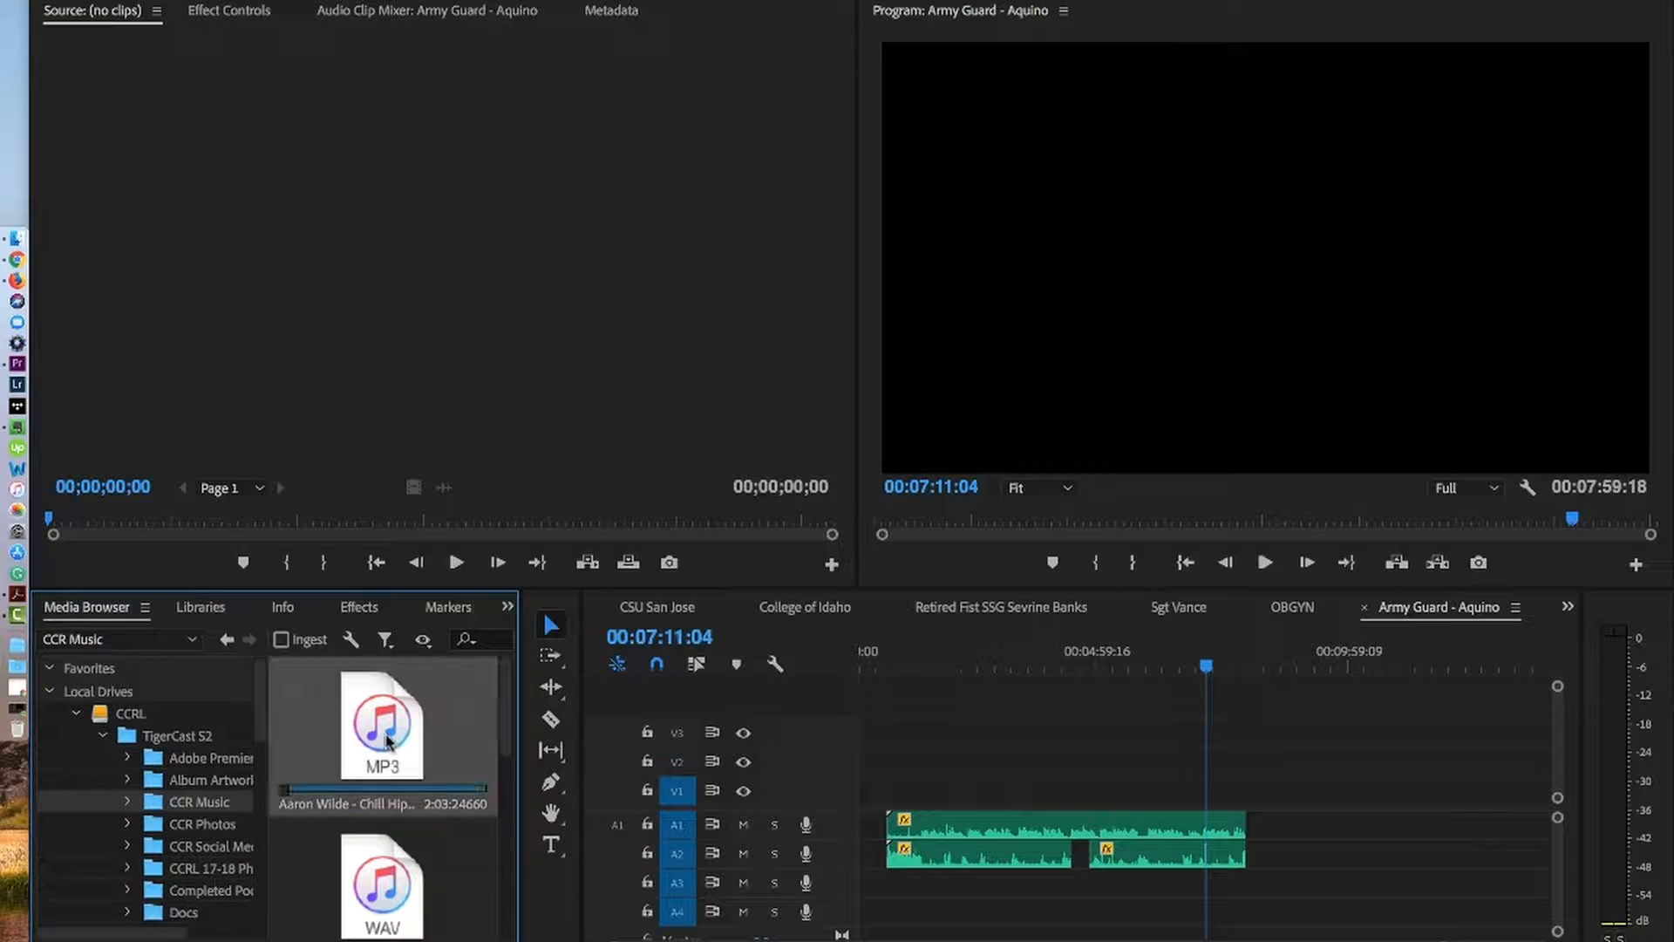
drag(393, 746, 940, 894)
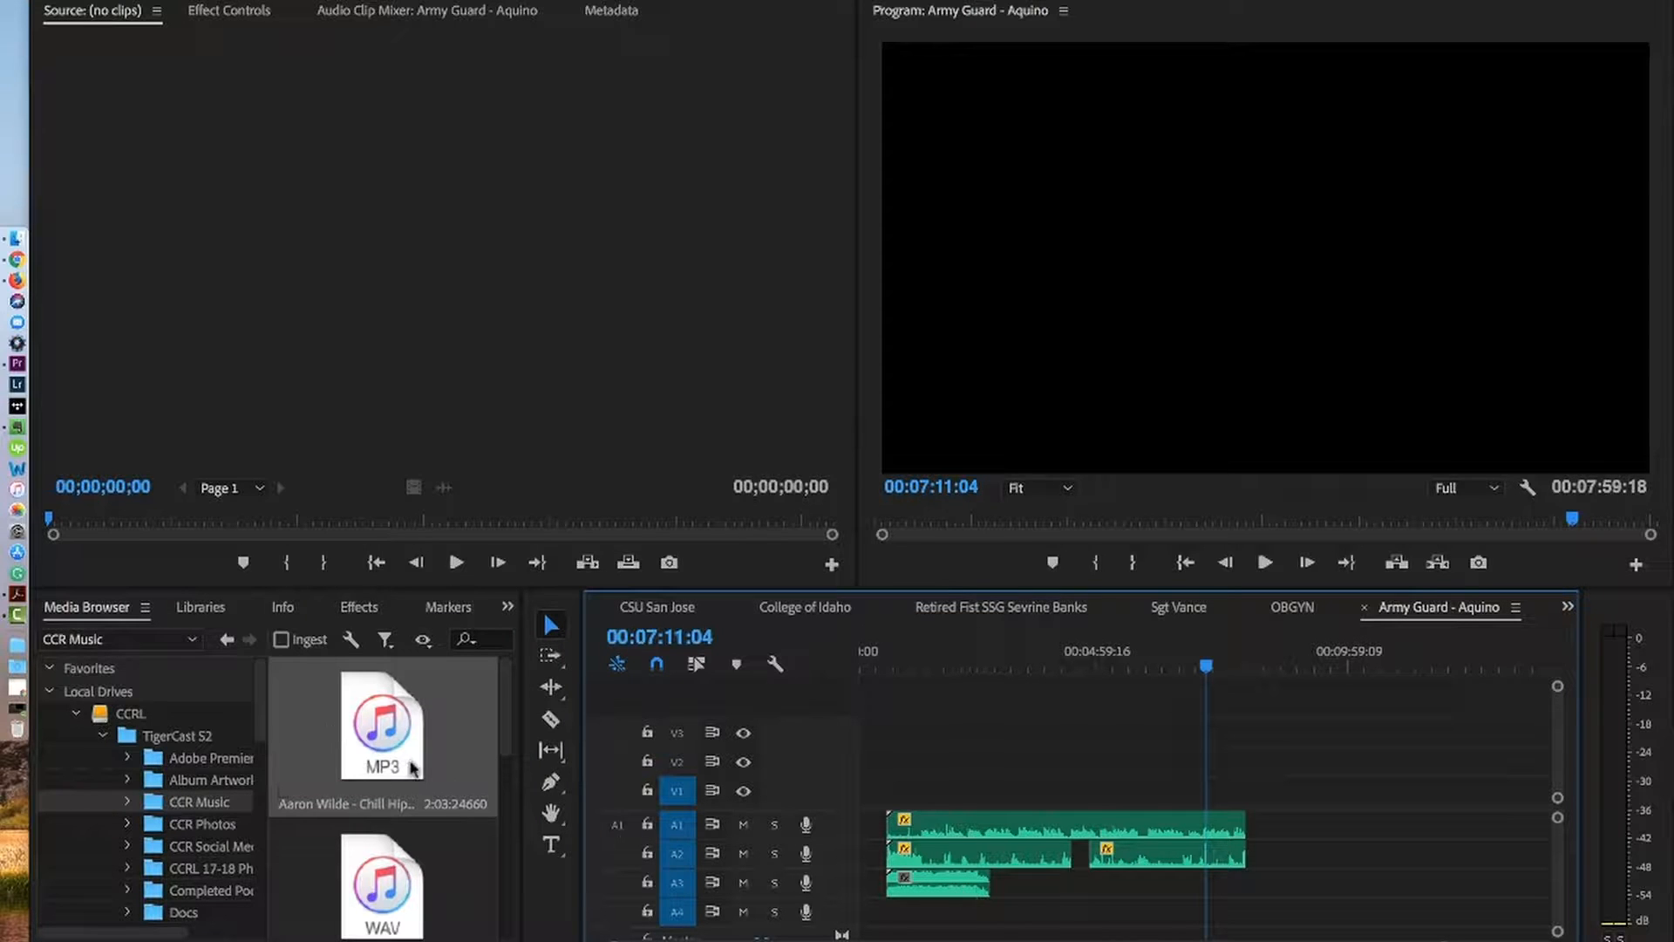
- Add three more copies of the Chill Hip-Hop 9 MP3 end to end on track A3, covering the full length of the recordings
click(387, 743)
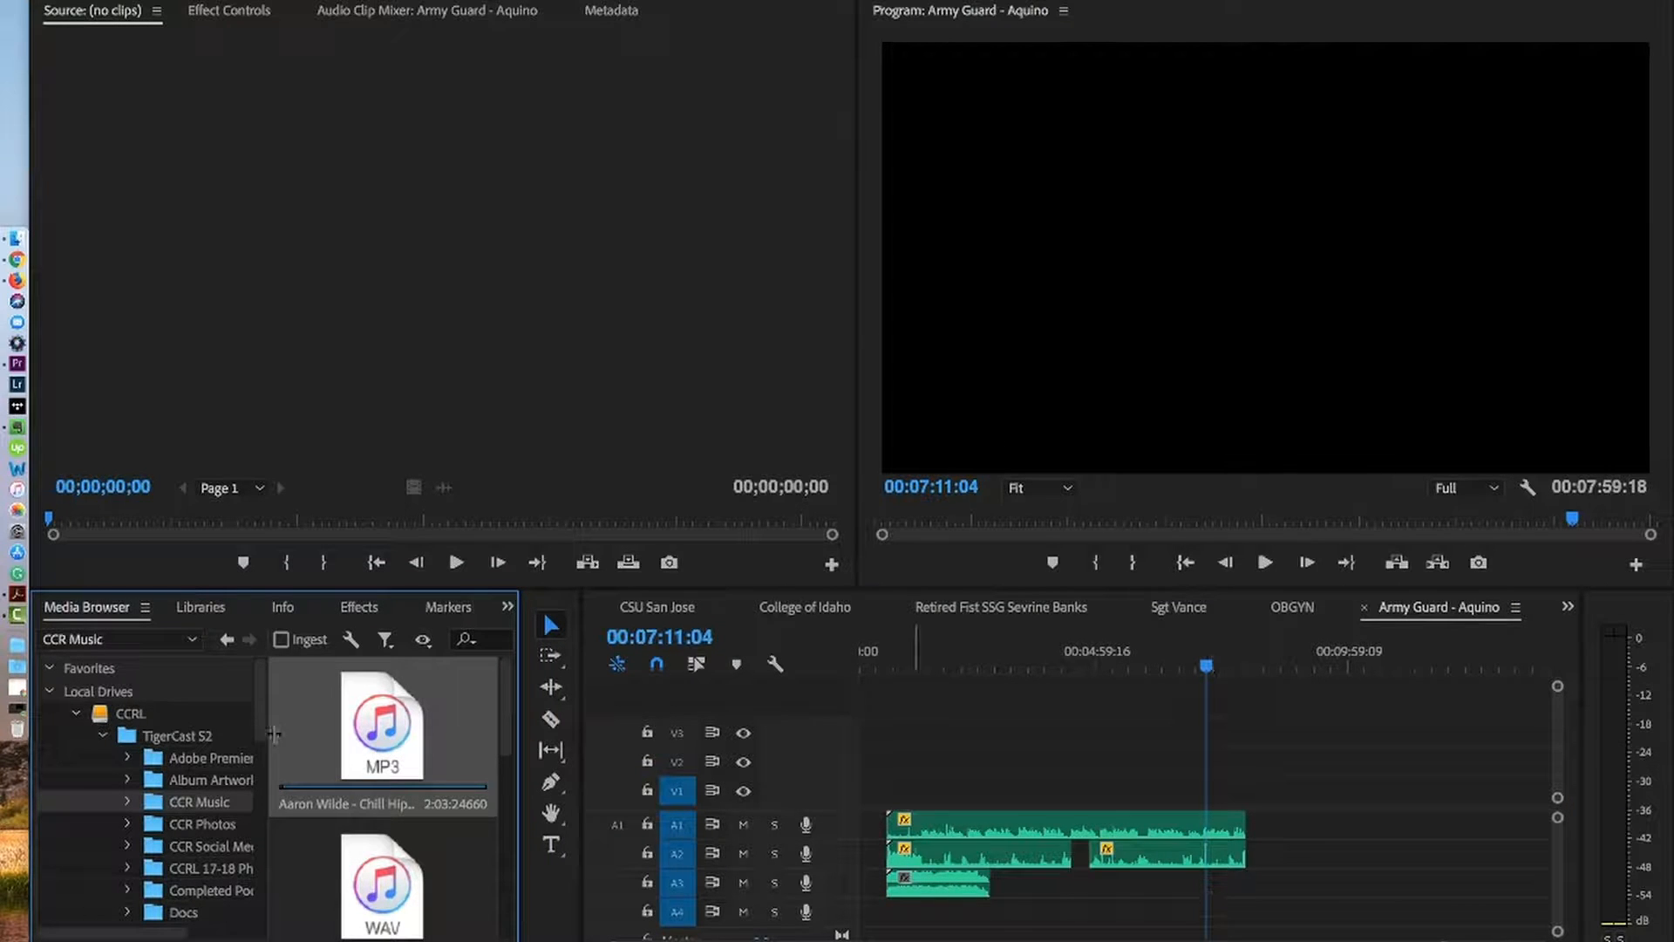
drag(424, 743, 992, 892)
click(412, 770)
drag(412, 769, 1106, 891)
drag(371, 737, 1219, 898)
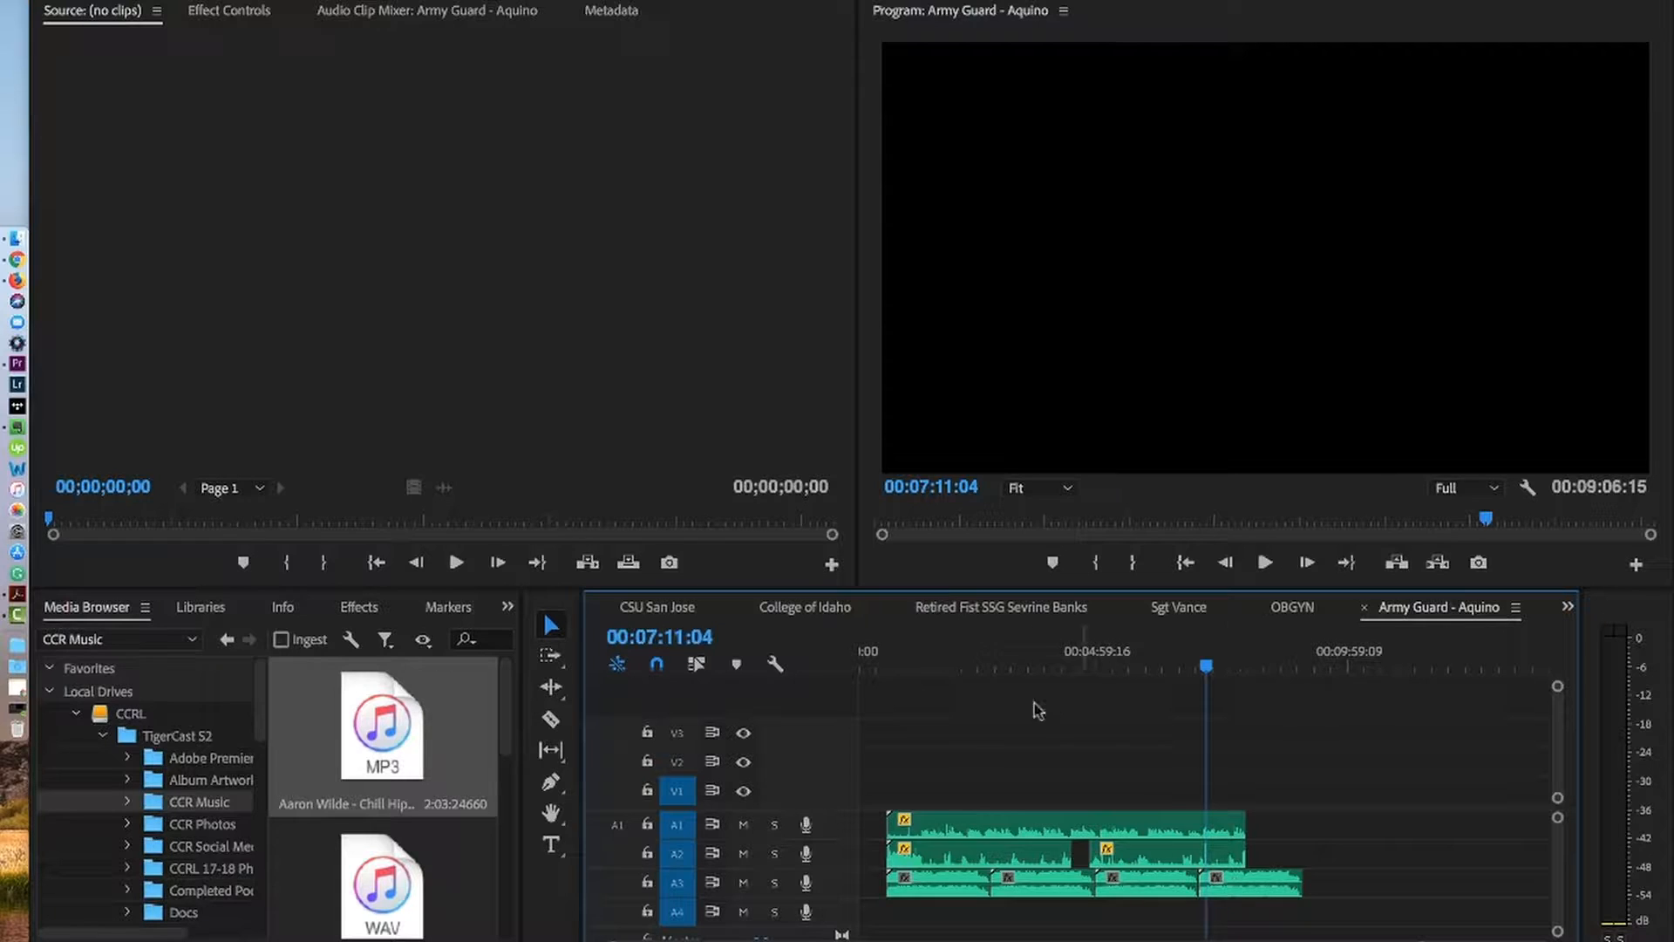
- Play the mix from about 00:02:36 to check the music level, and select all four music clips on track A3
click(976, 670)
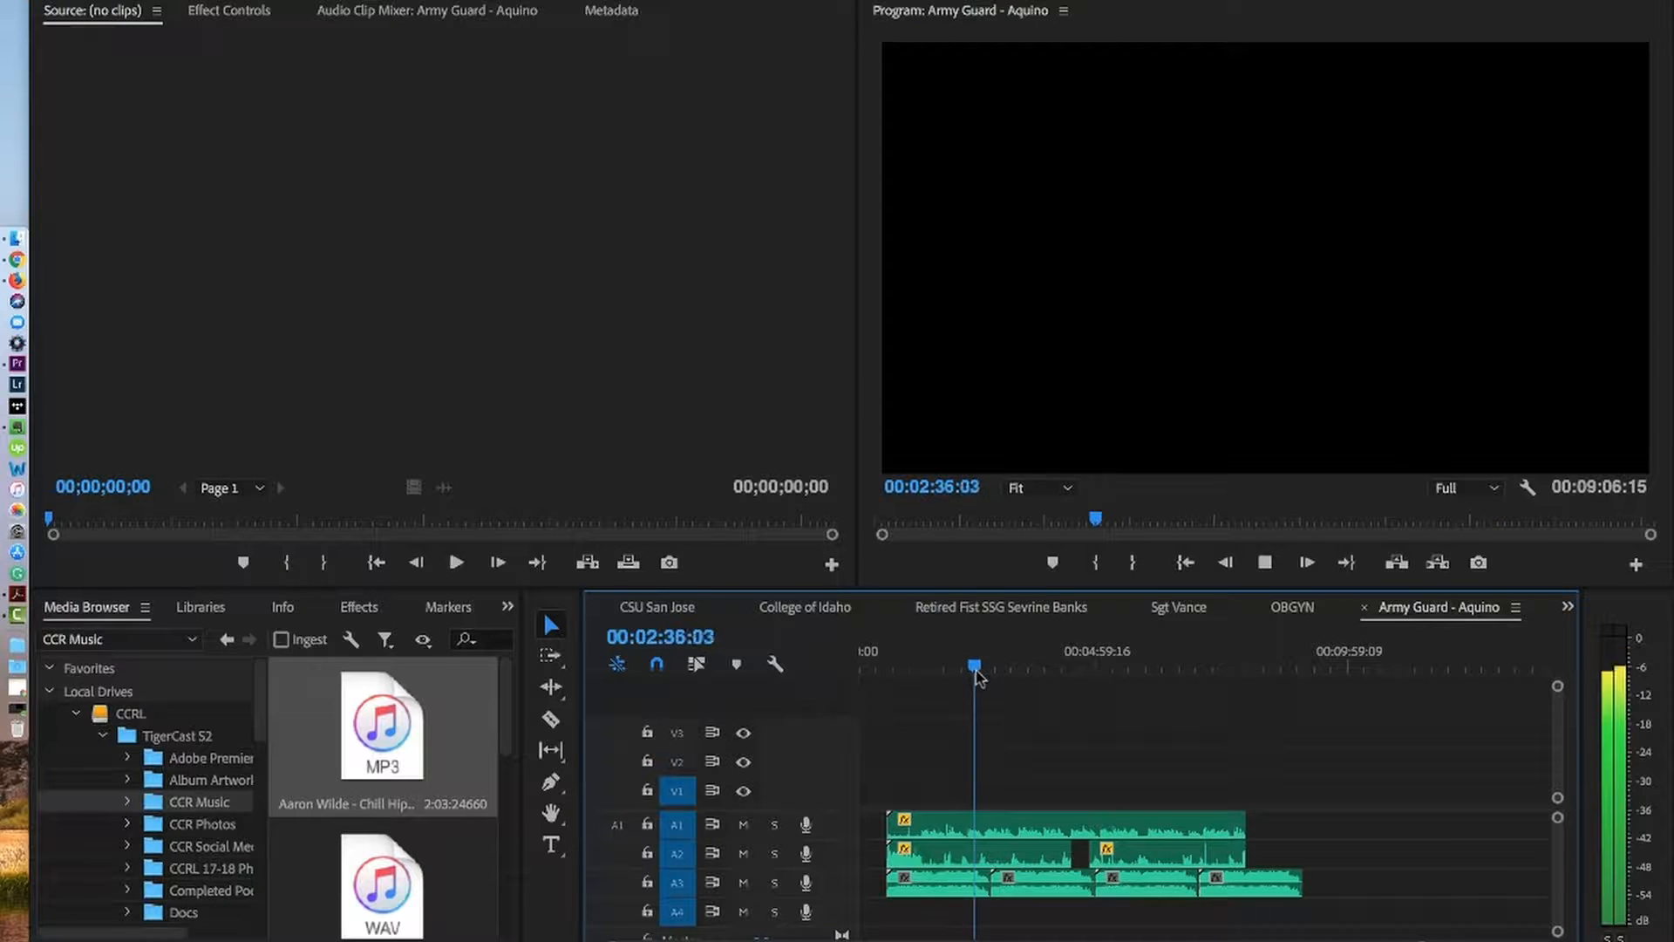
key(space)
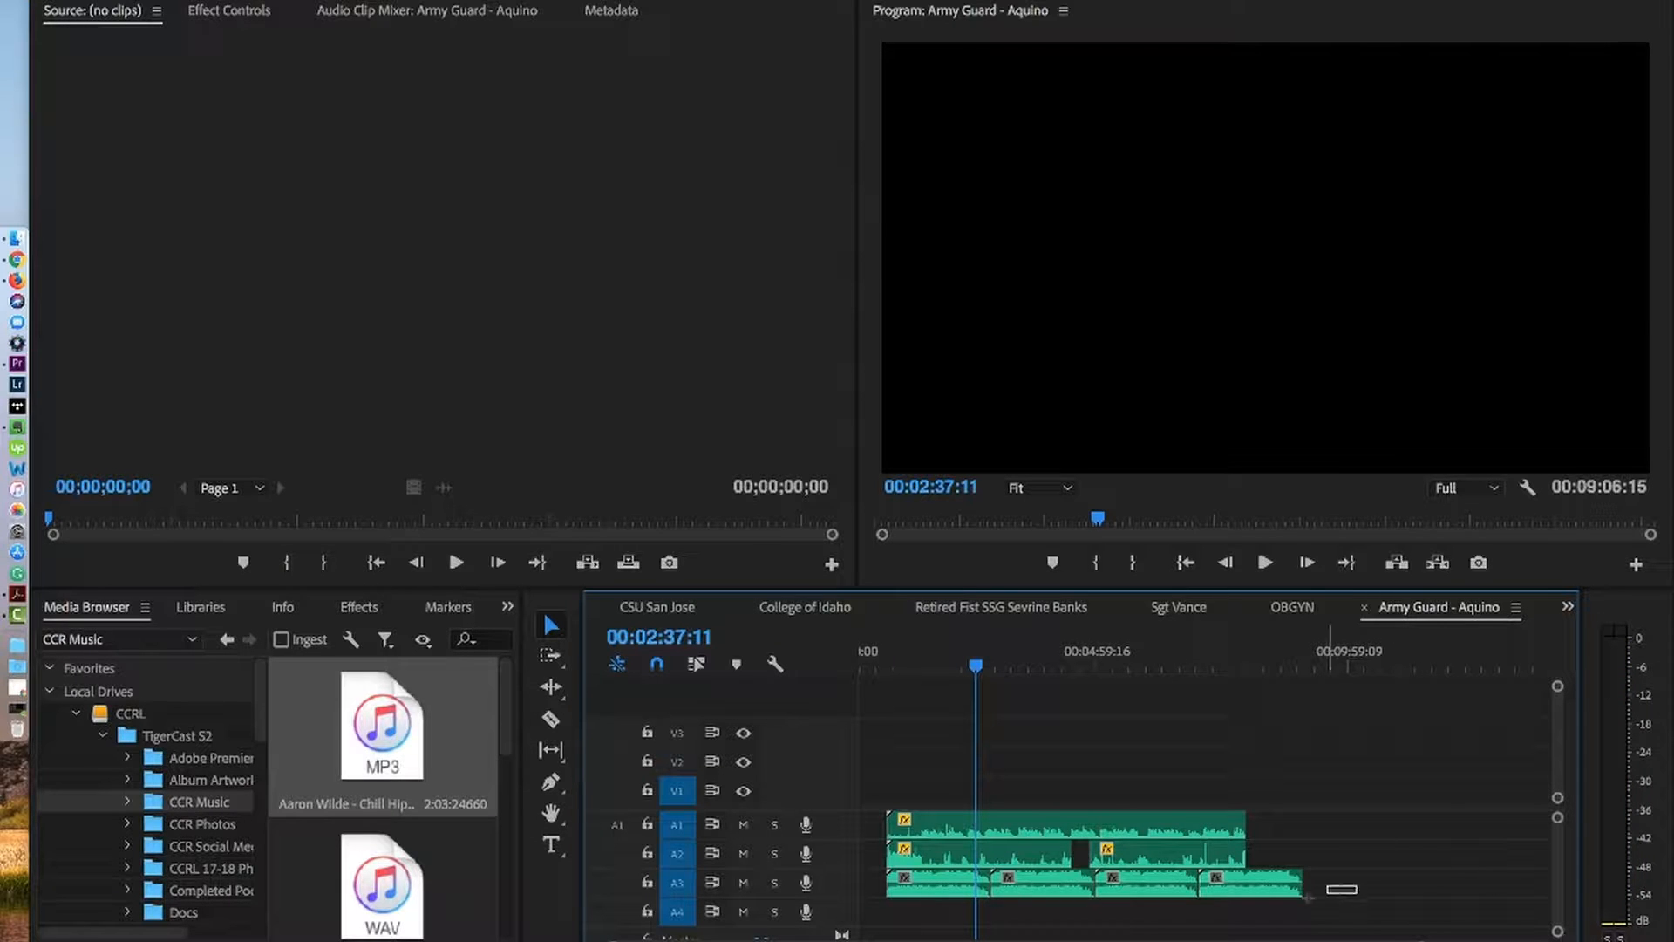
click(1214, 885)
drag(1214, 890, 876, 918)
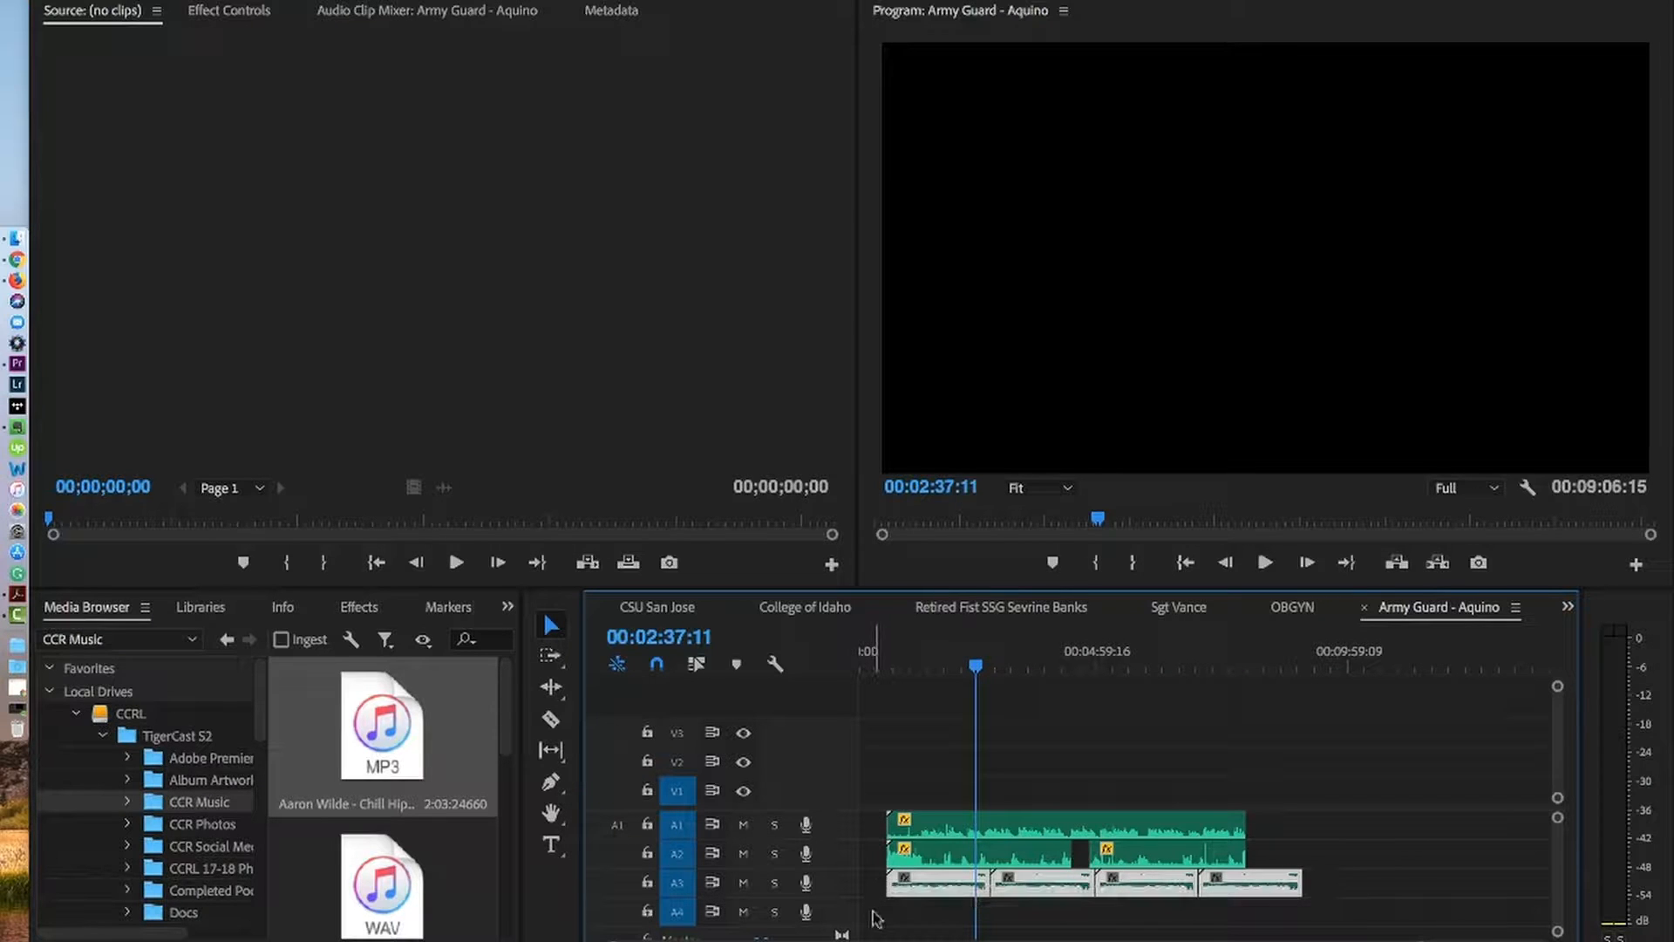
- Normalize the max peak of the four selected A3 music clips to 0 dB and play the mix briefly
right_click(909, 890)
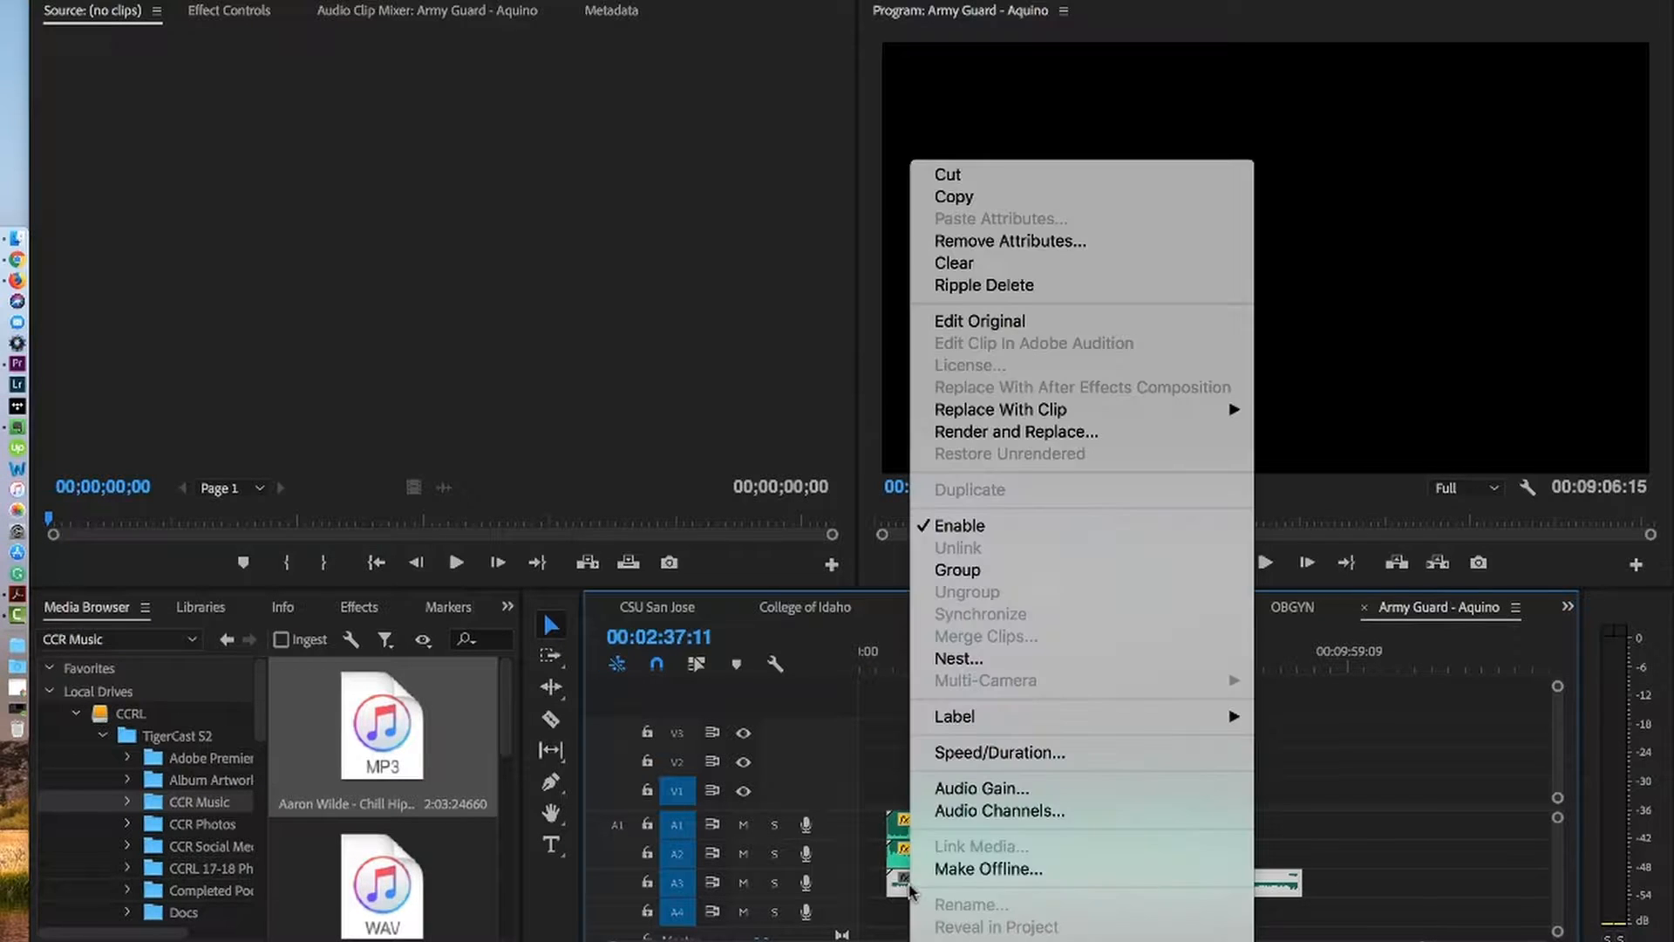
click(989, 786)
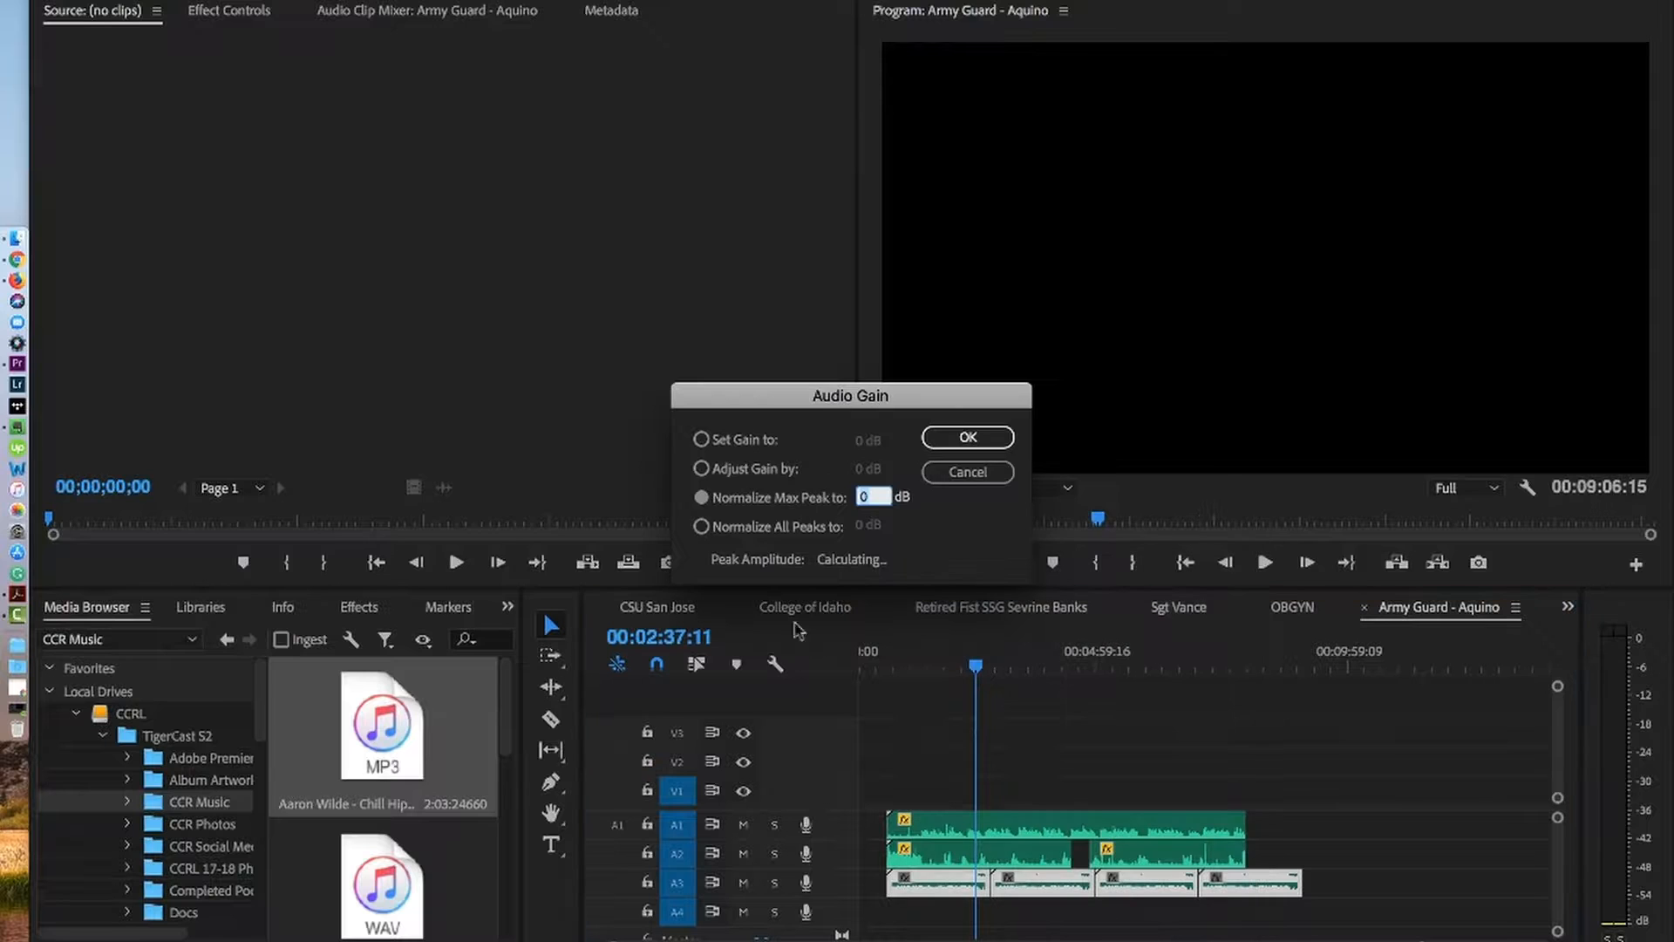
click(703, 497)
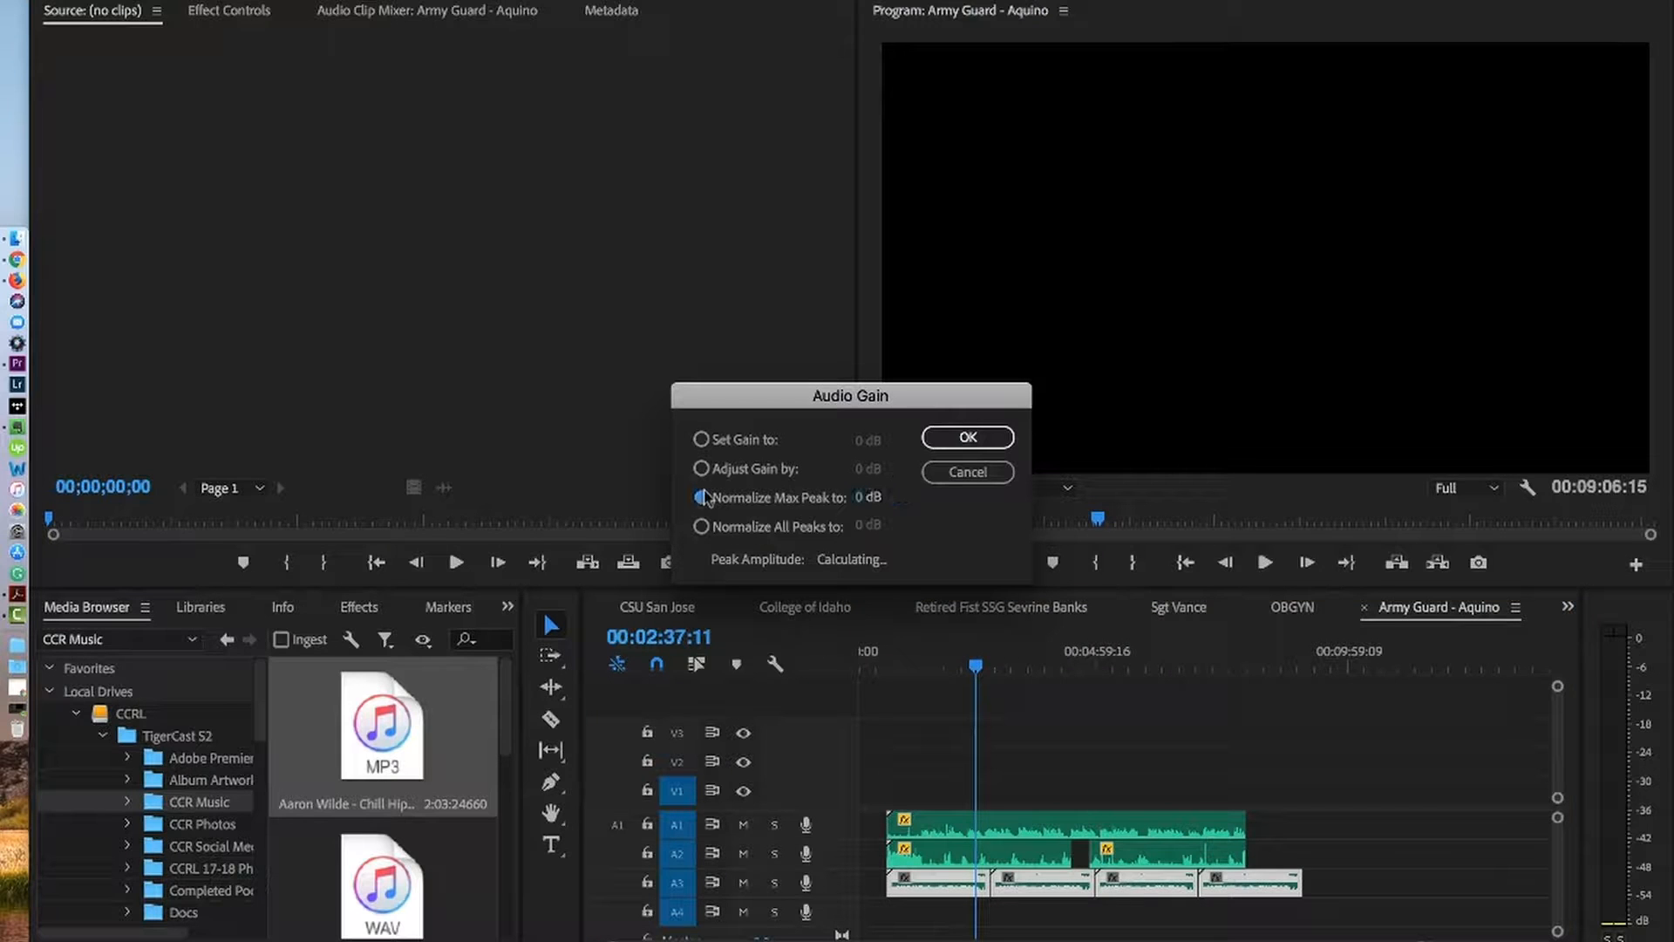
click(986, 436)
key(space)
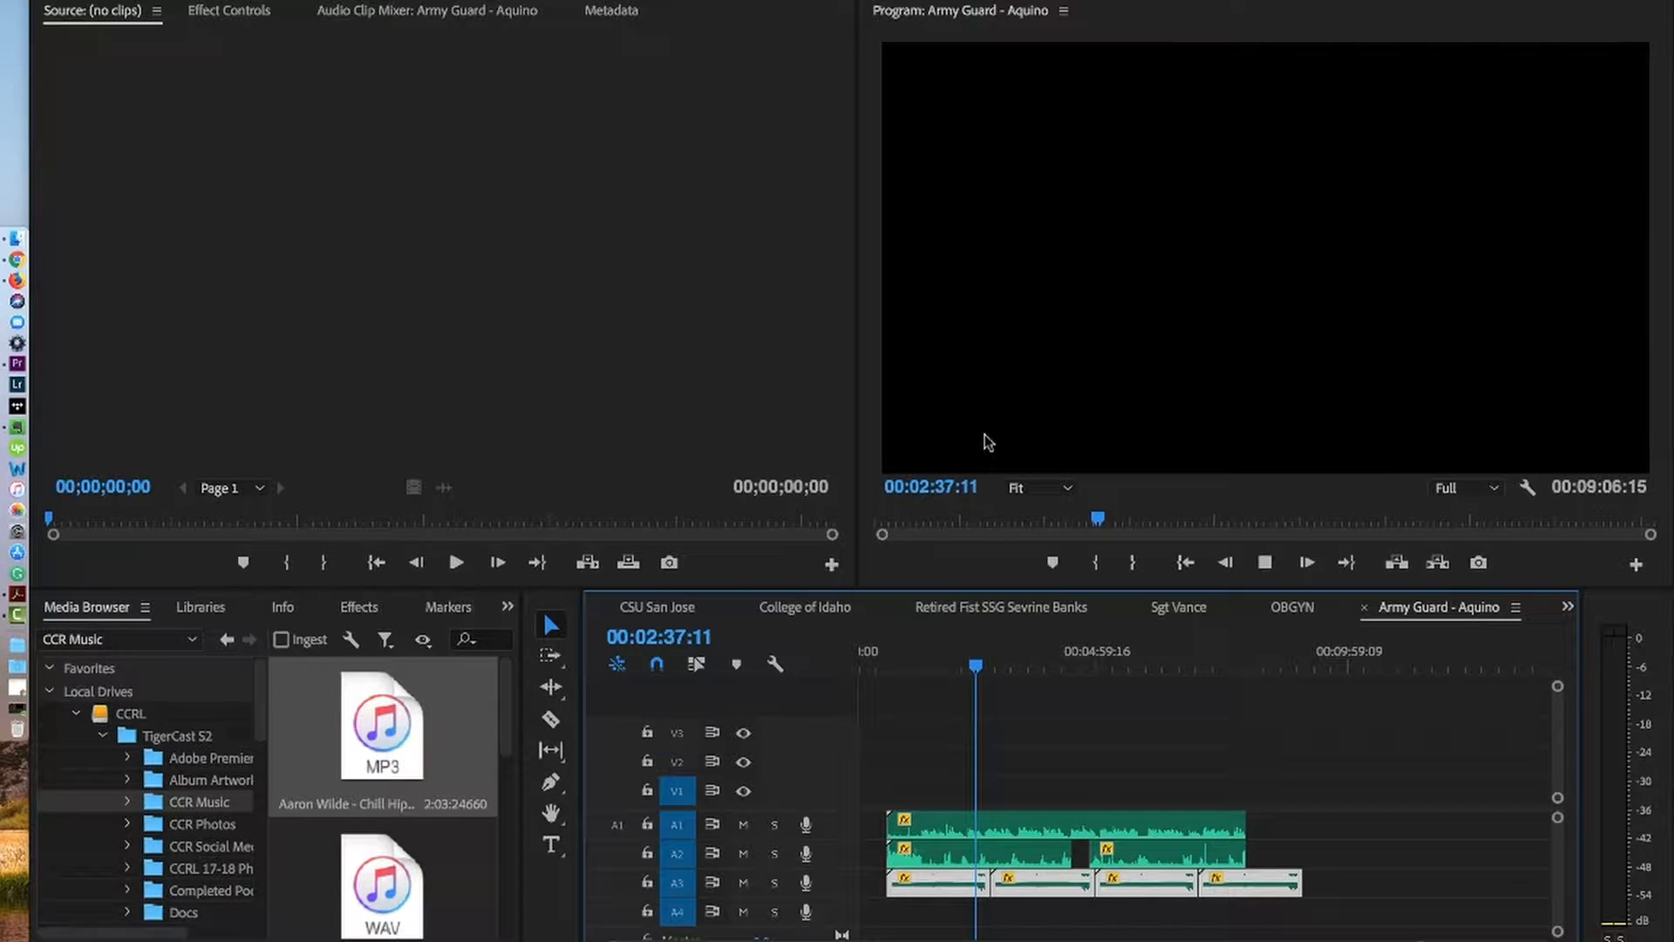
key(space)
- Normalize the max peak of the four A3 music clips to -20 dB and play the mix until about 00:02:48
right_click(908, 889)
click(980, 783)
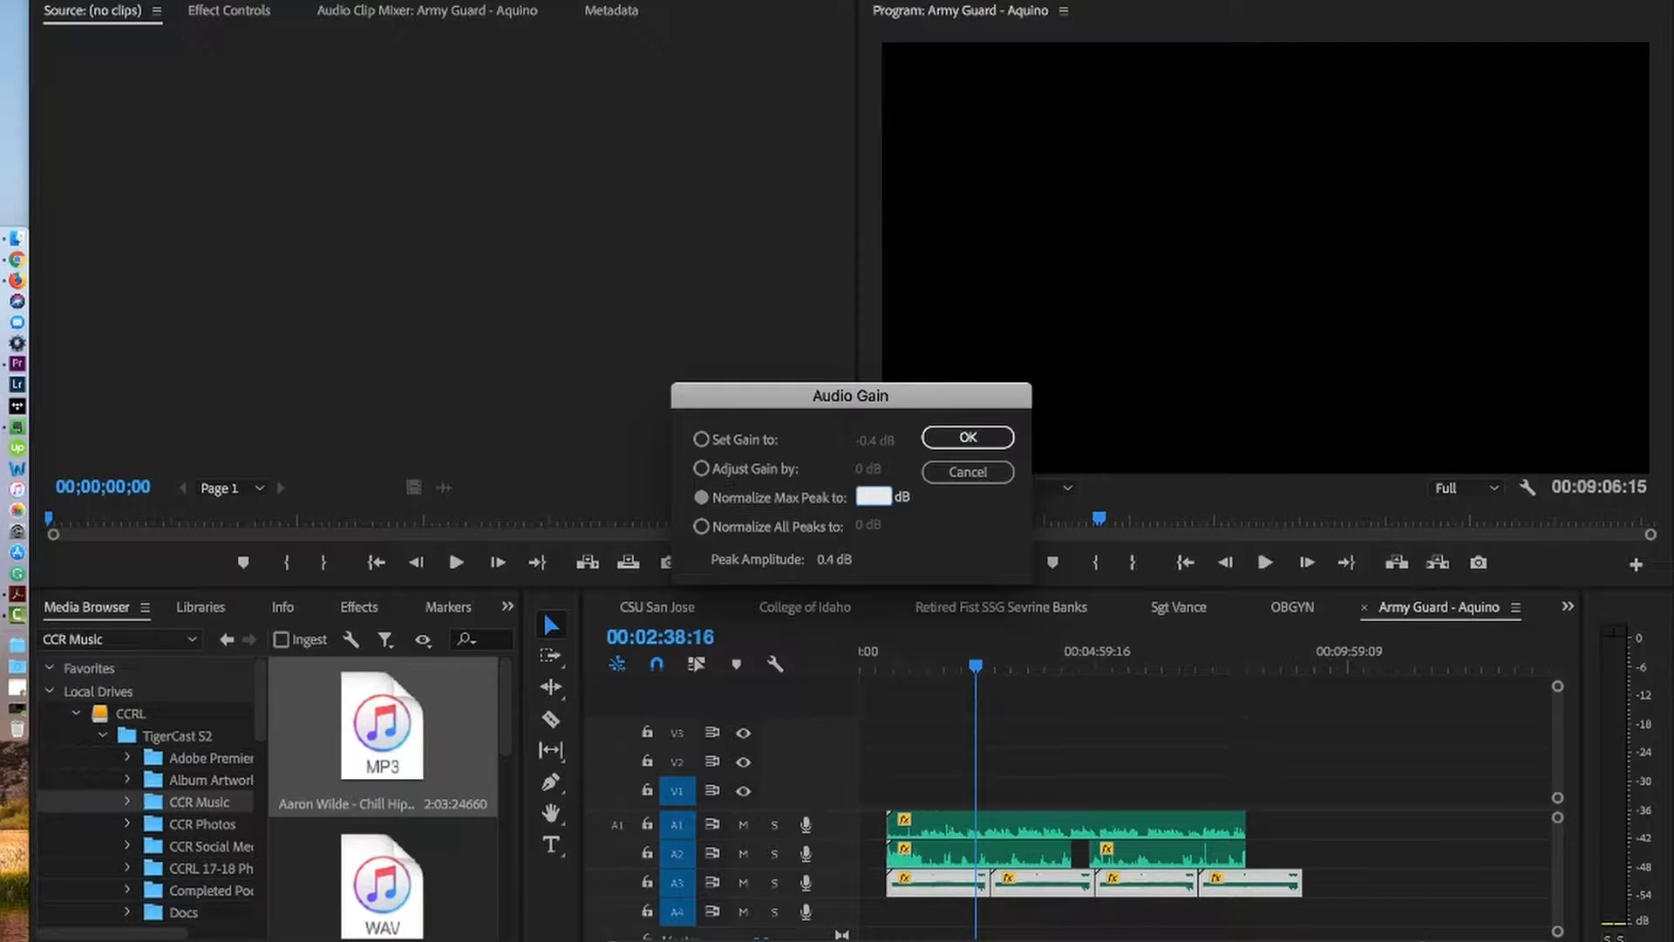
text(-20)
click(965, 437)
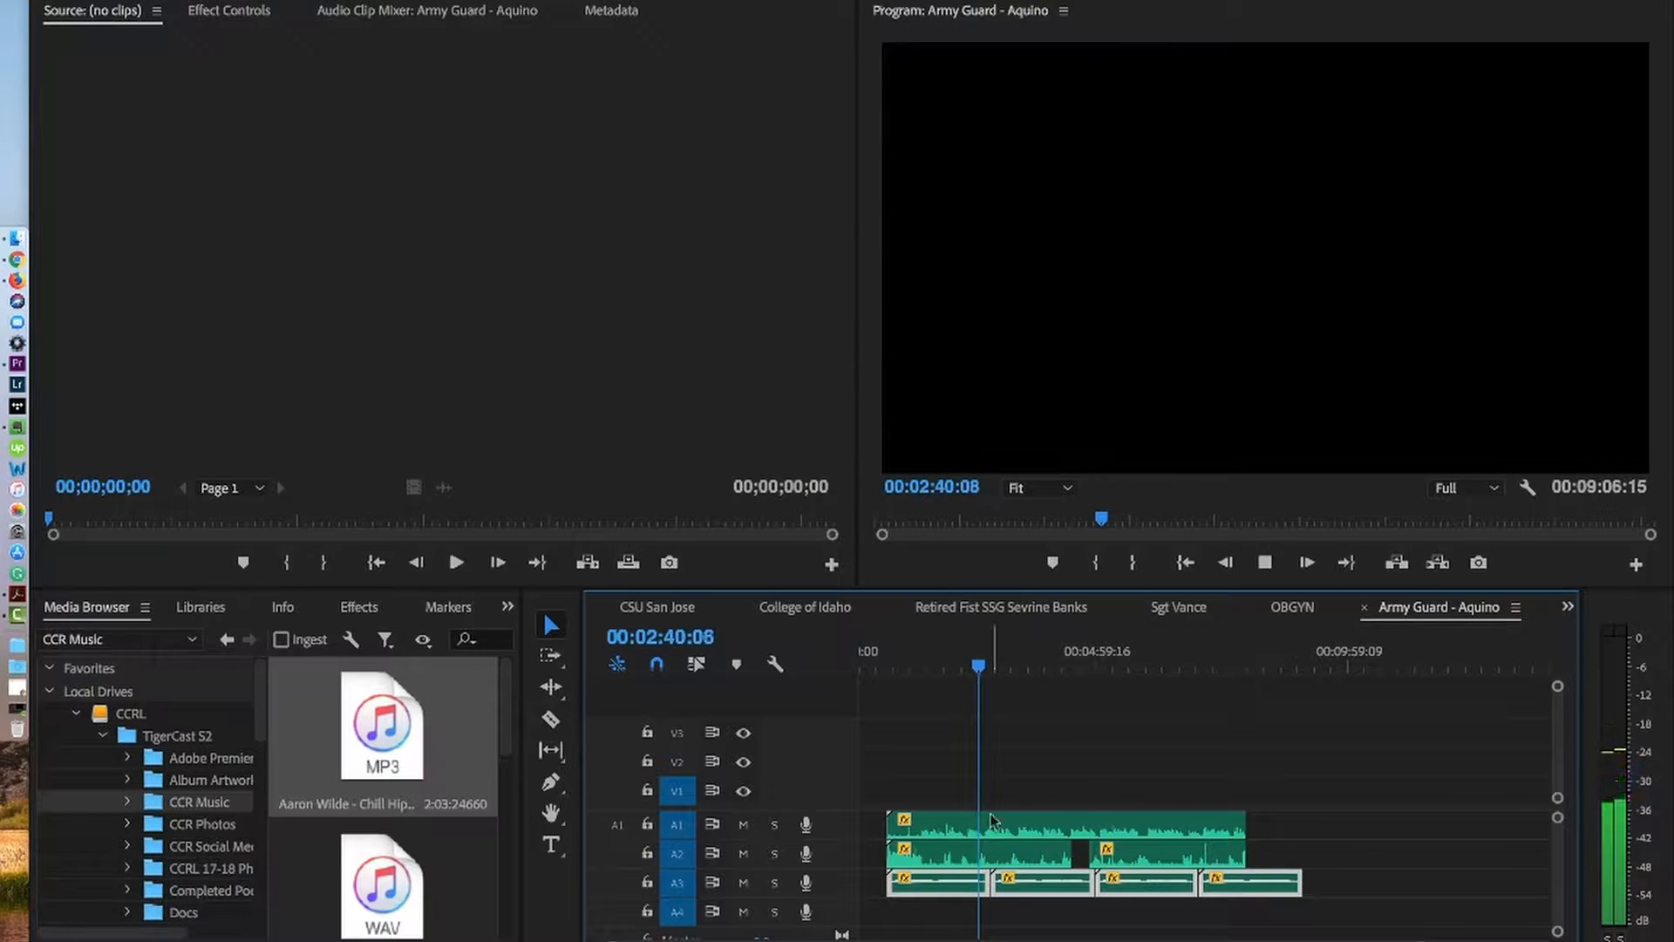
scroll(991, 821, down, 1)
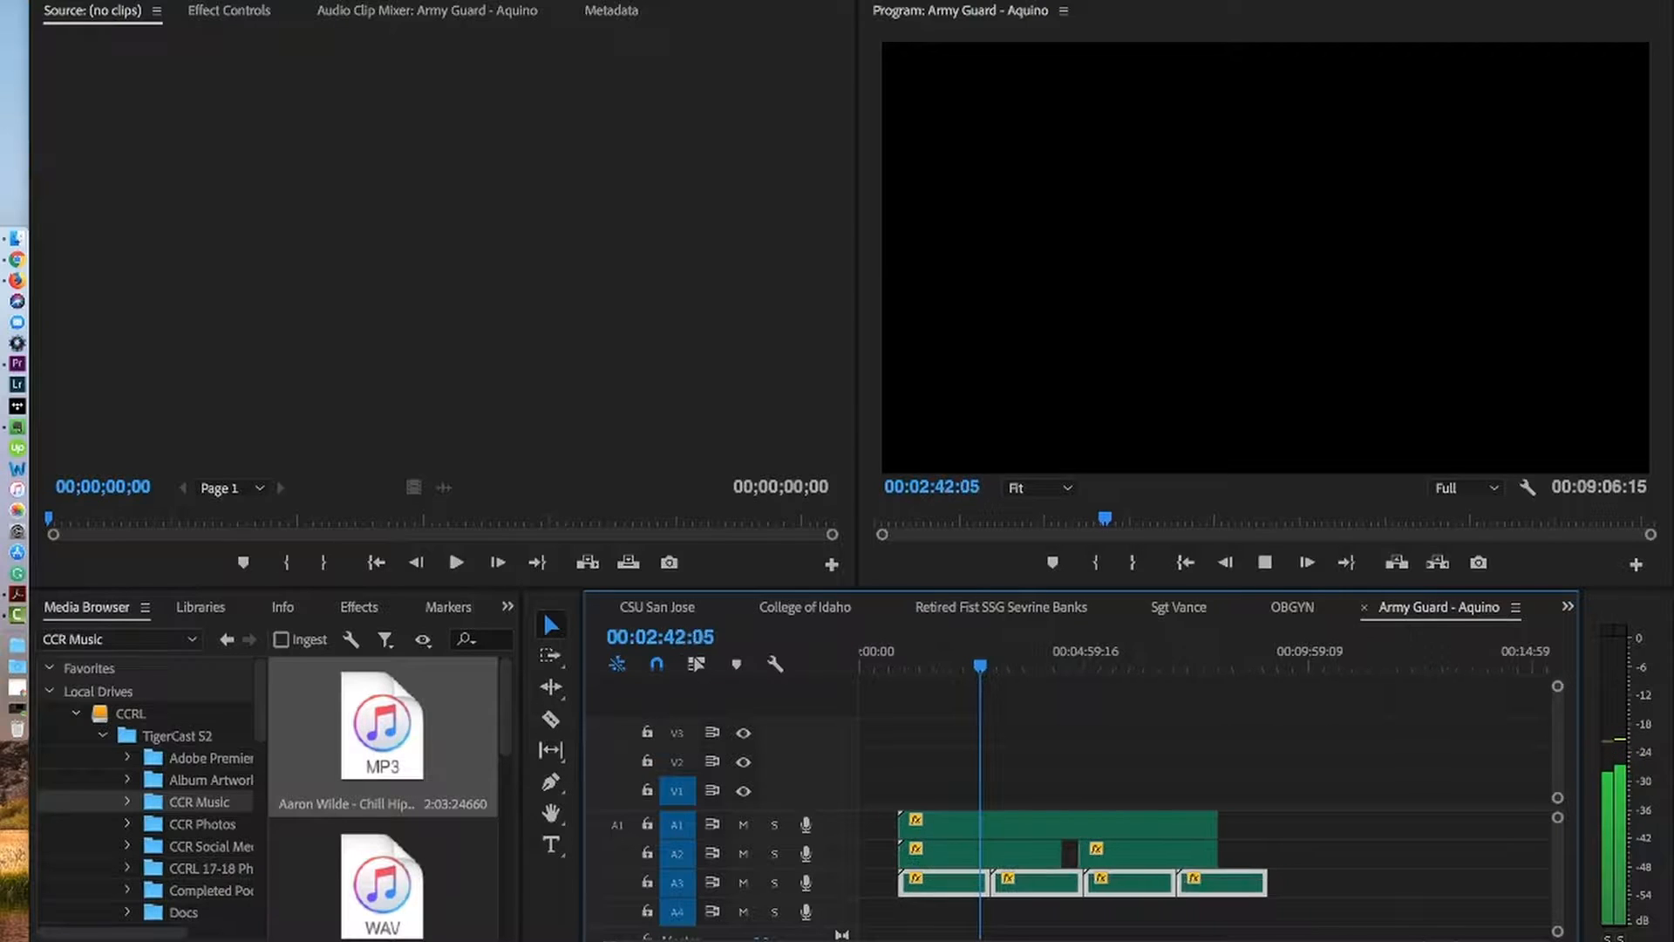
scroll(991, 820, up, 4)
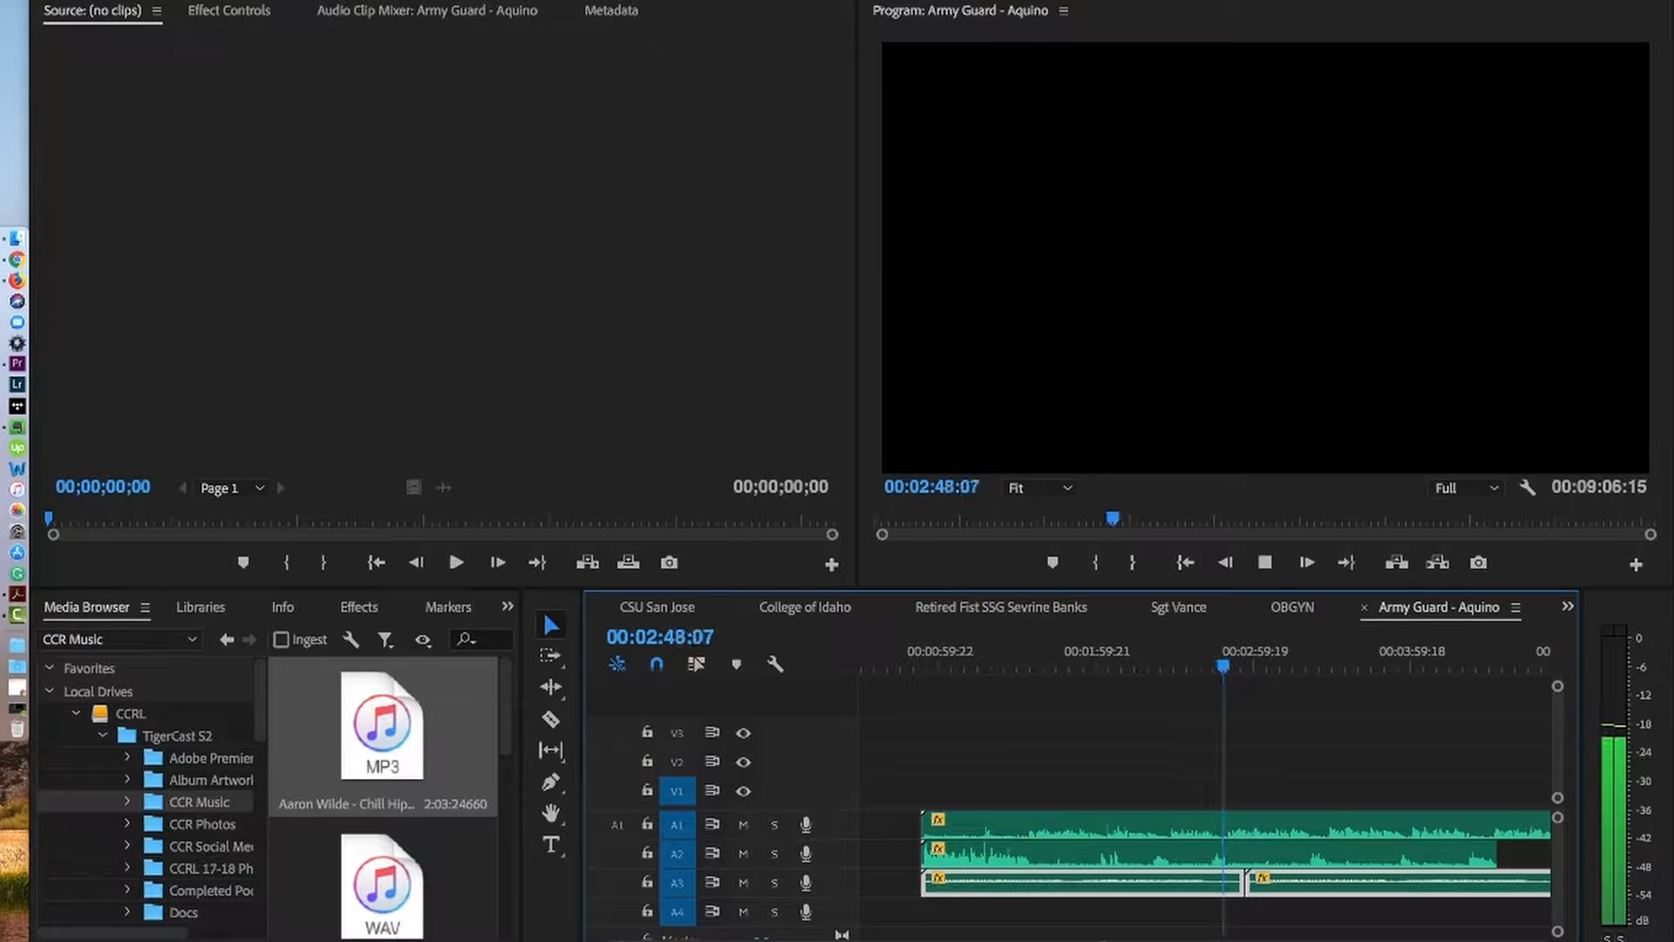
key(space)
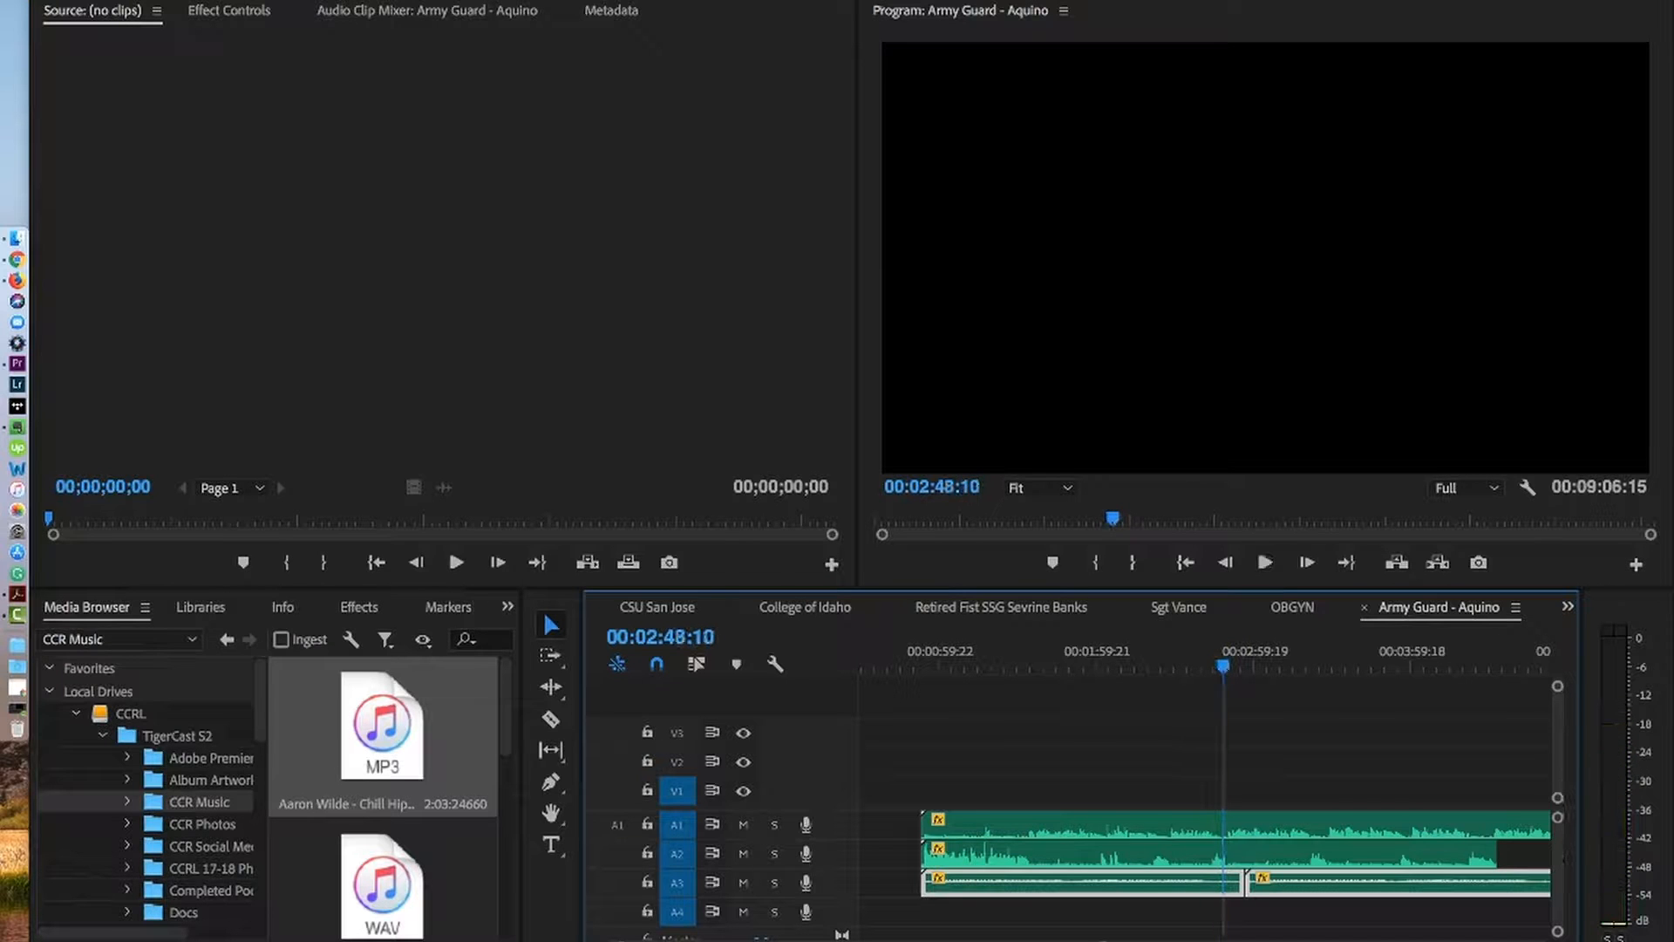
- Normalize the max peak of the A3 music clips to -25 dB, check the mix at about 00:01:52, and deselect the clips
right_click(987, 880)
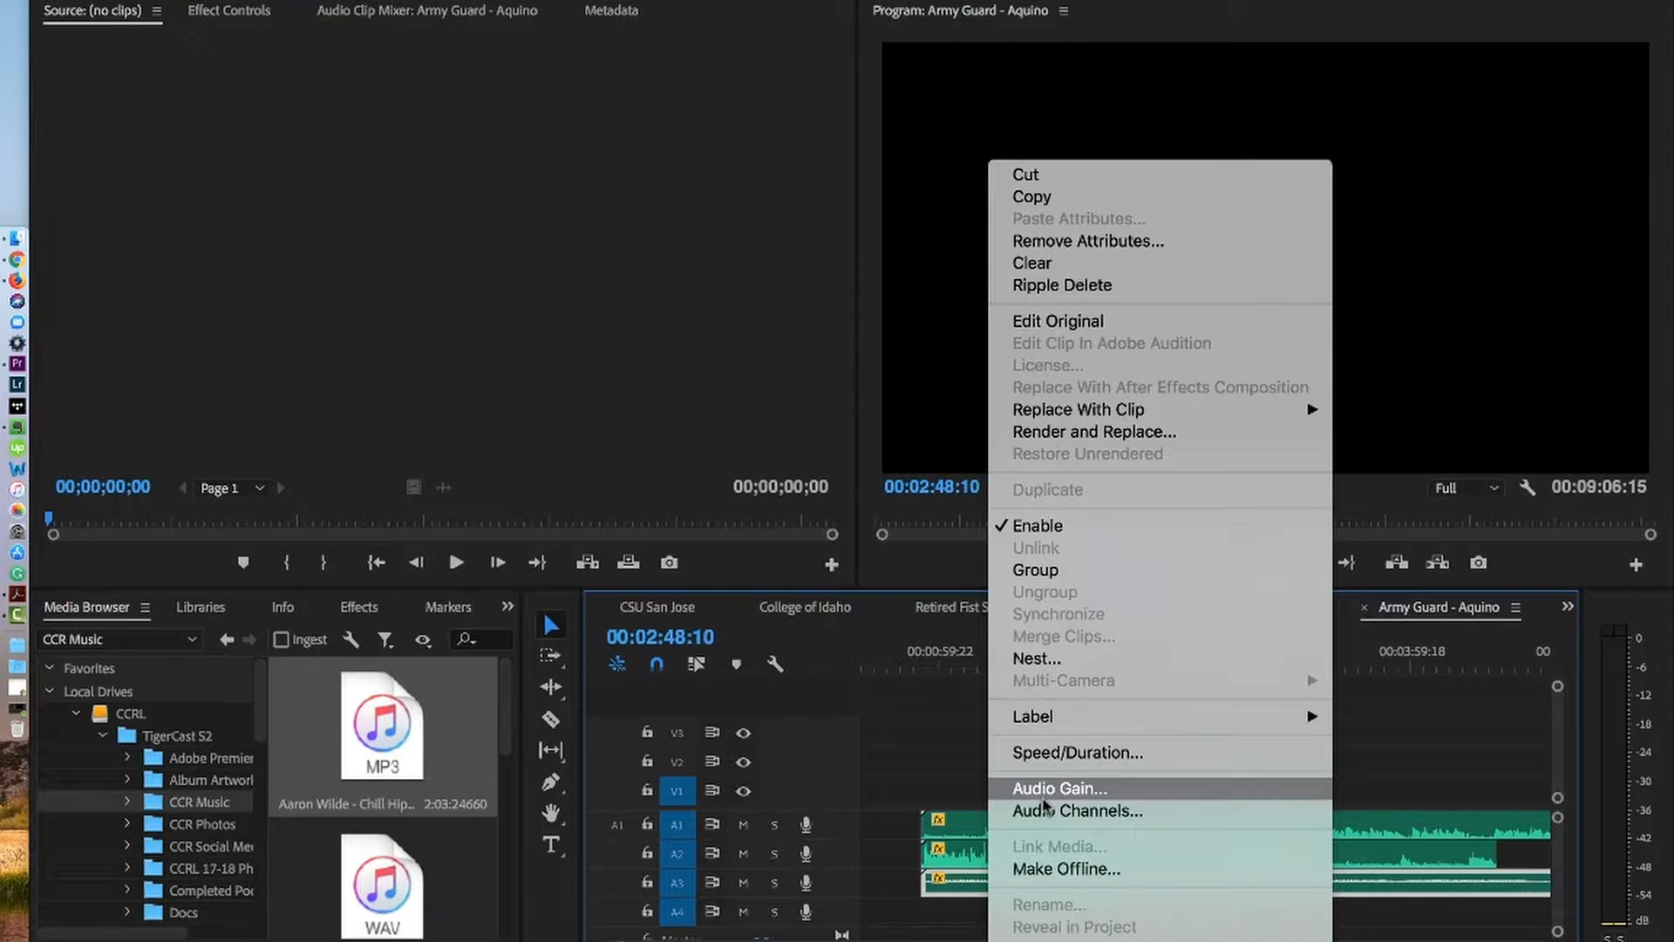
click(1044, 799)
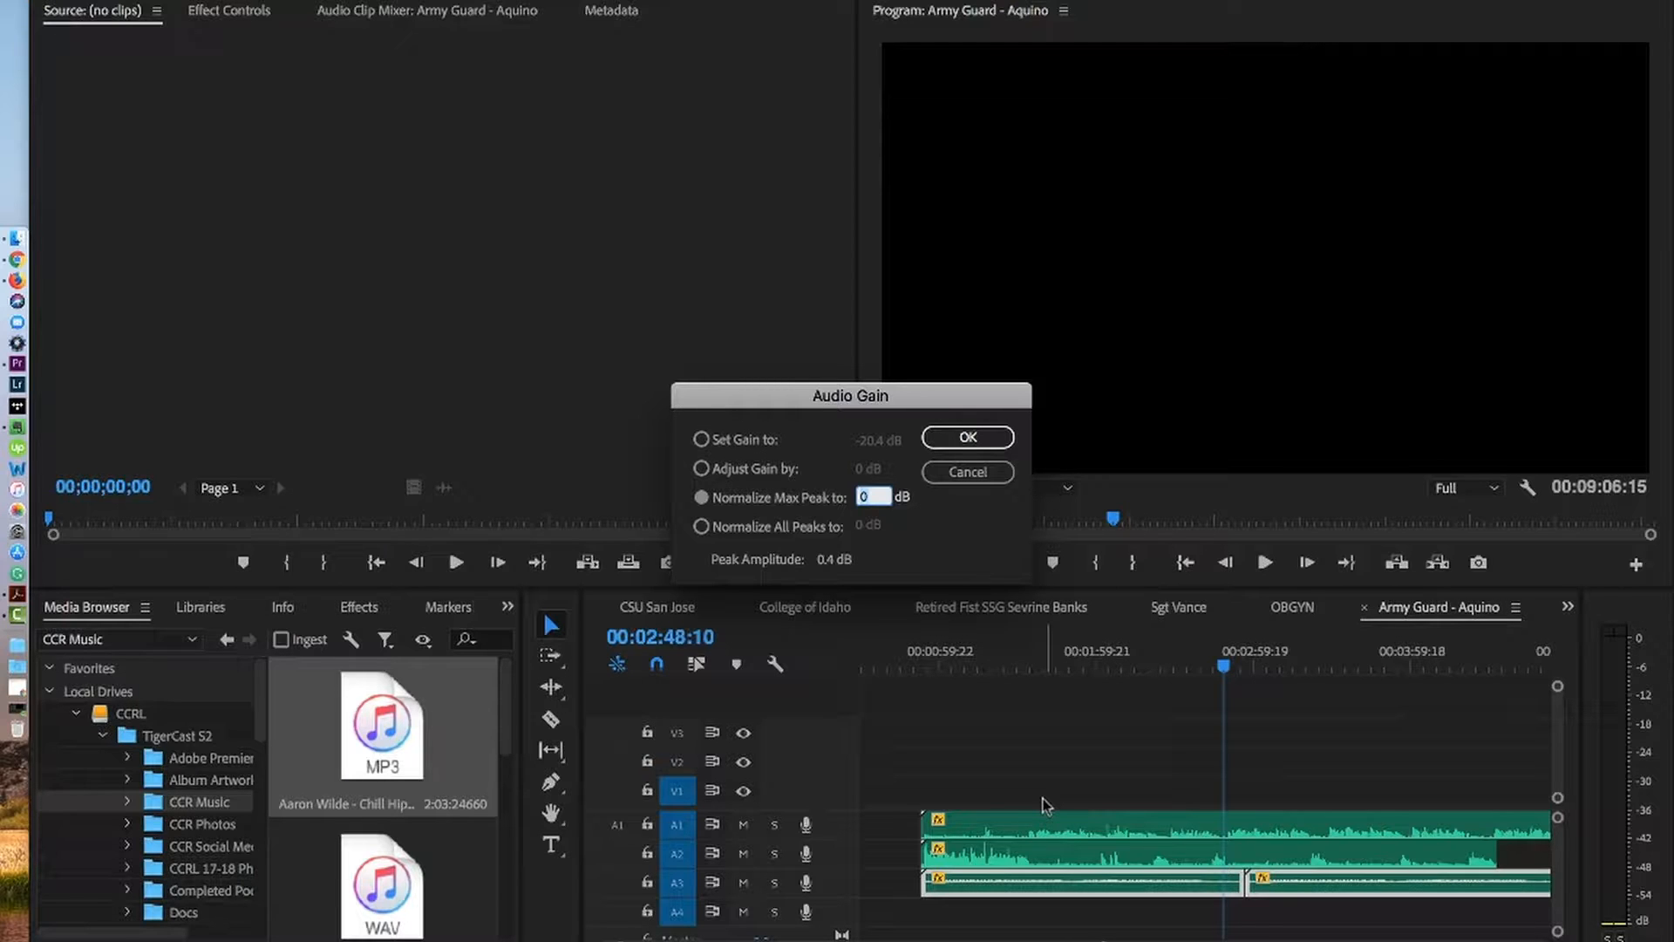
key(BackSpace)
text(-25)
click(957, 440)
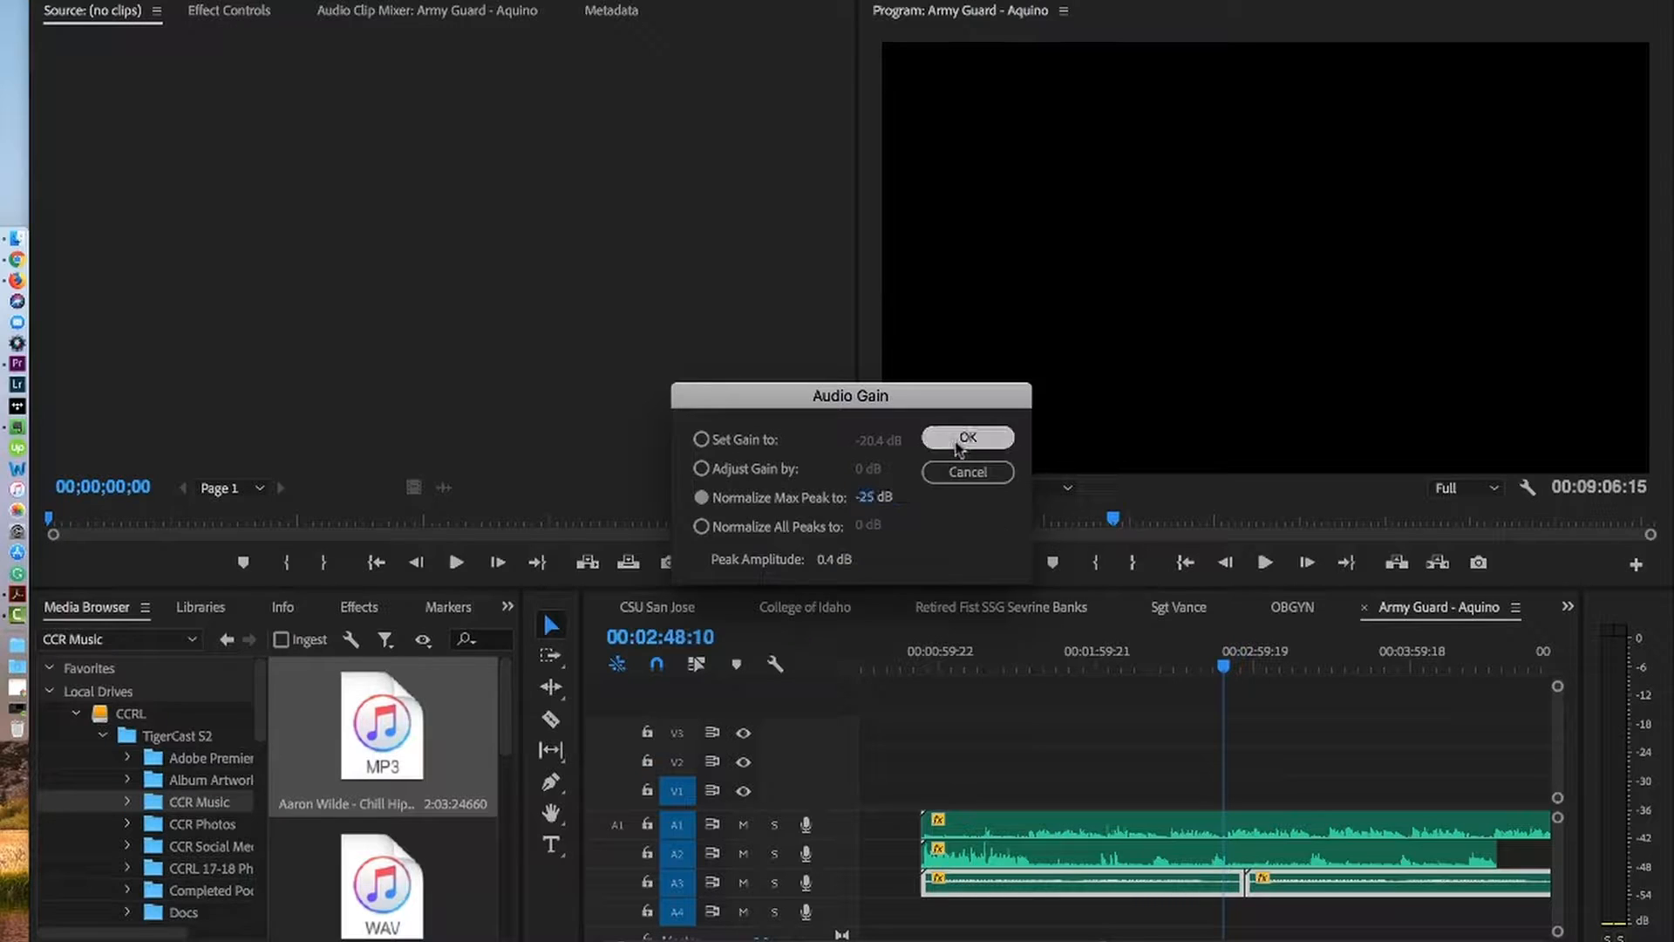
click(1066, 668)
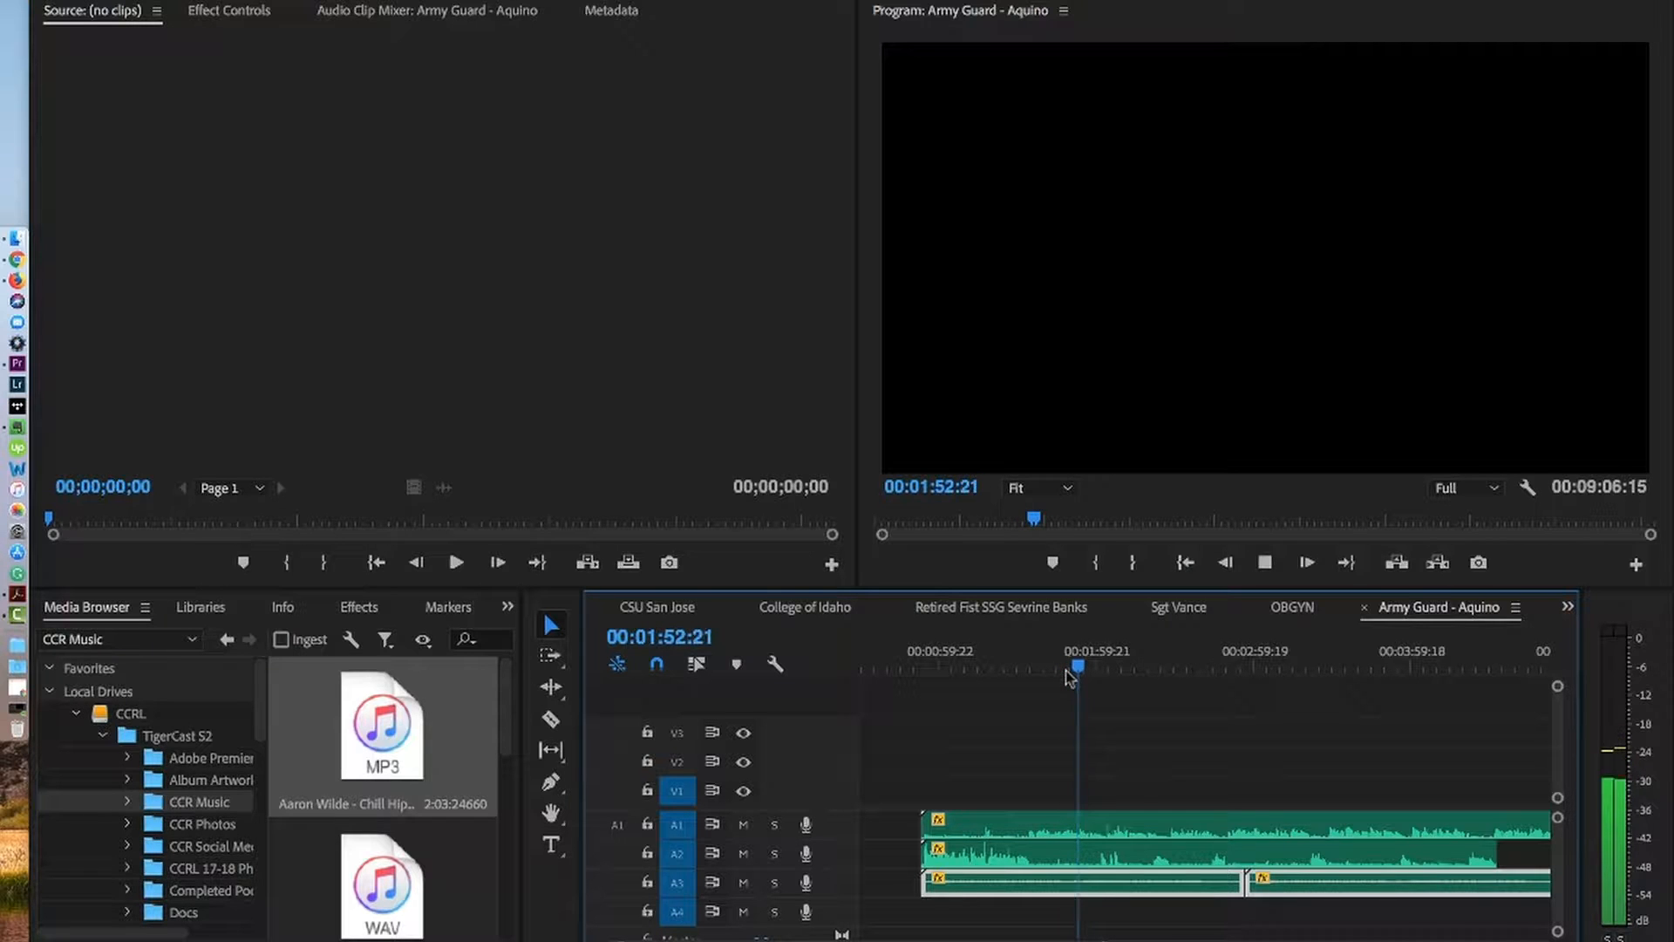
key(space)
click(1032, 759)
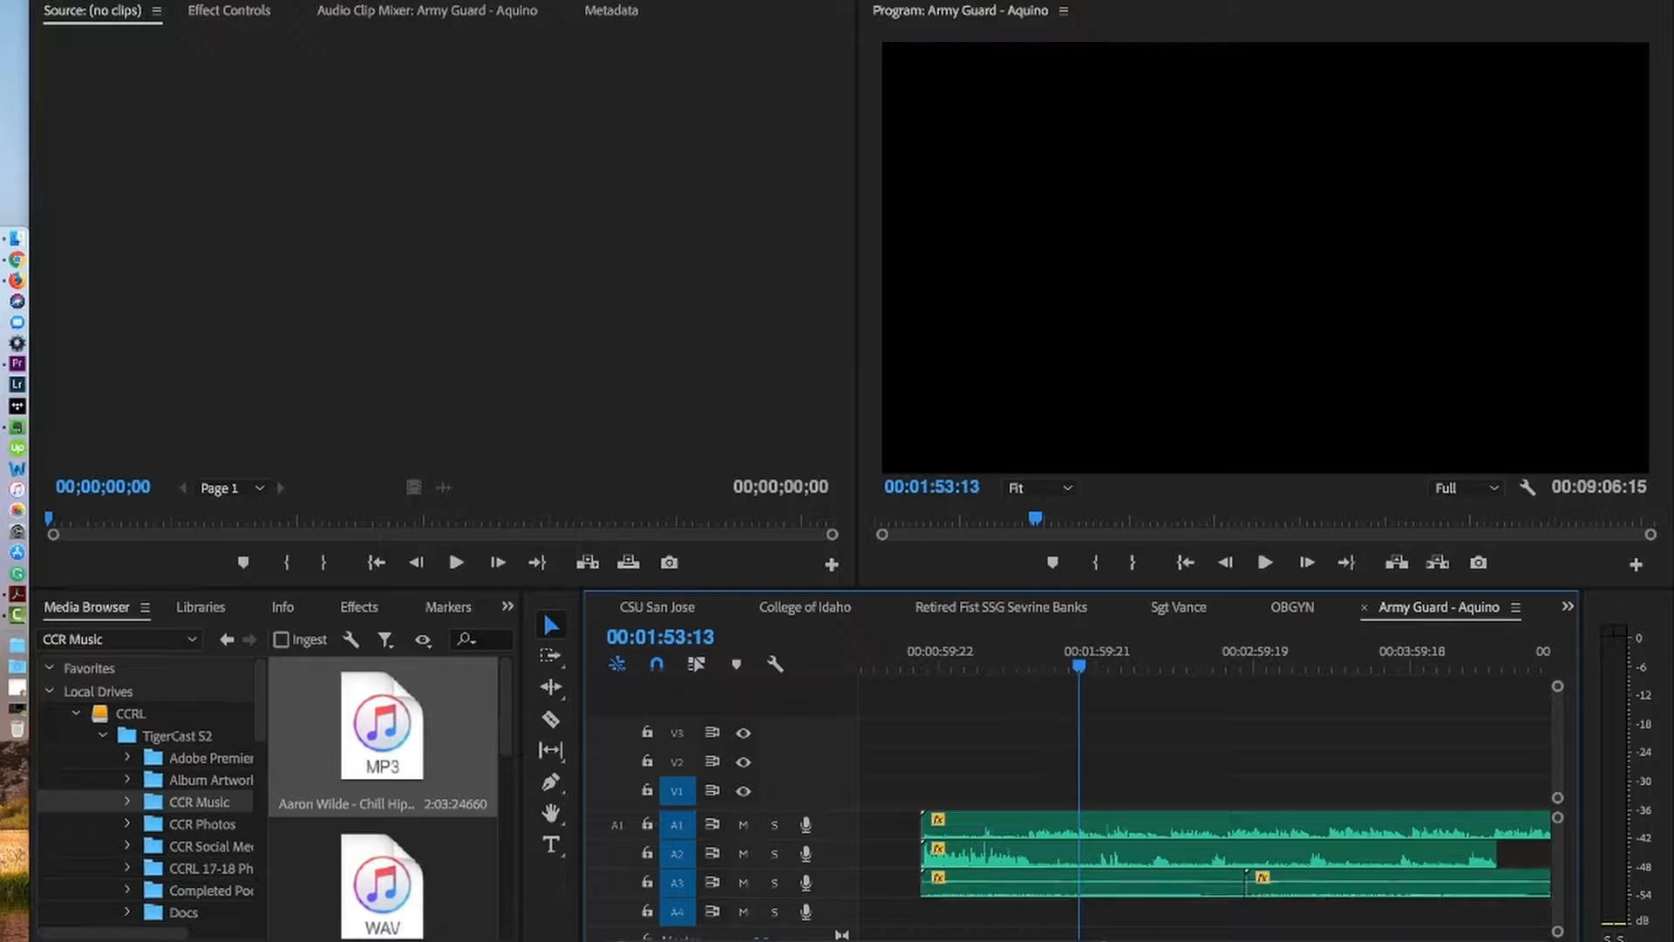
- Cut the last A3 music clip where the recordings end and delete the excess piece after the cut
drag(1238, 937, 1317, 938)
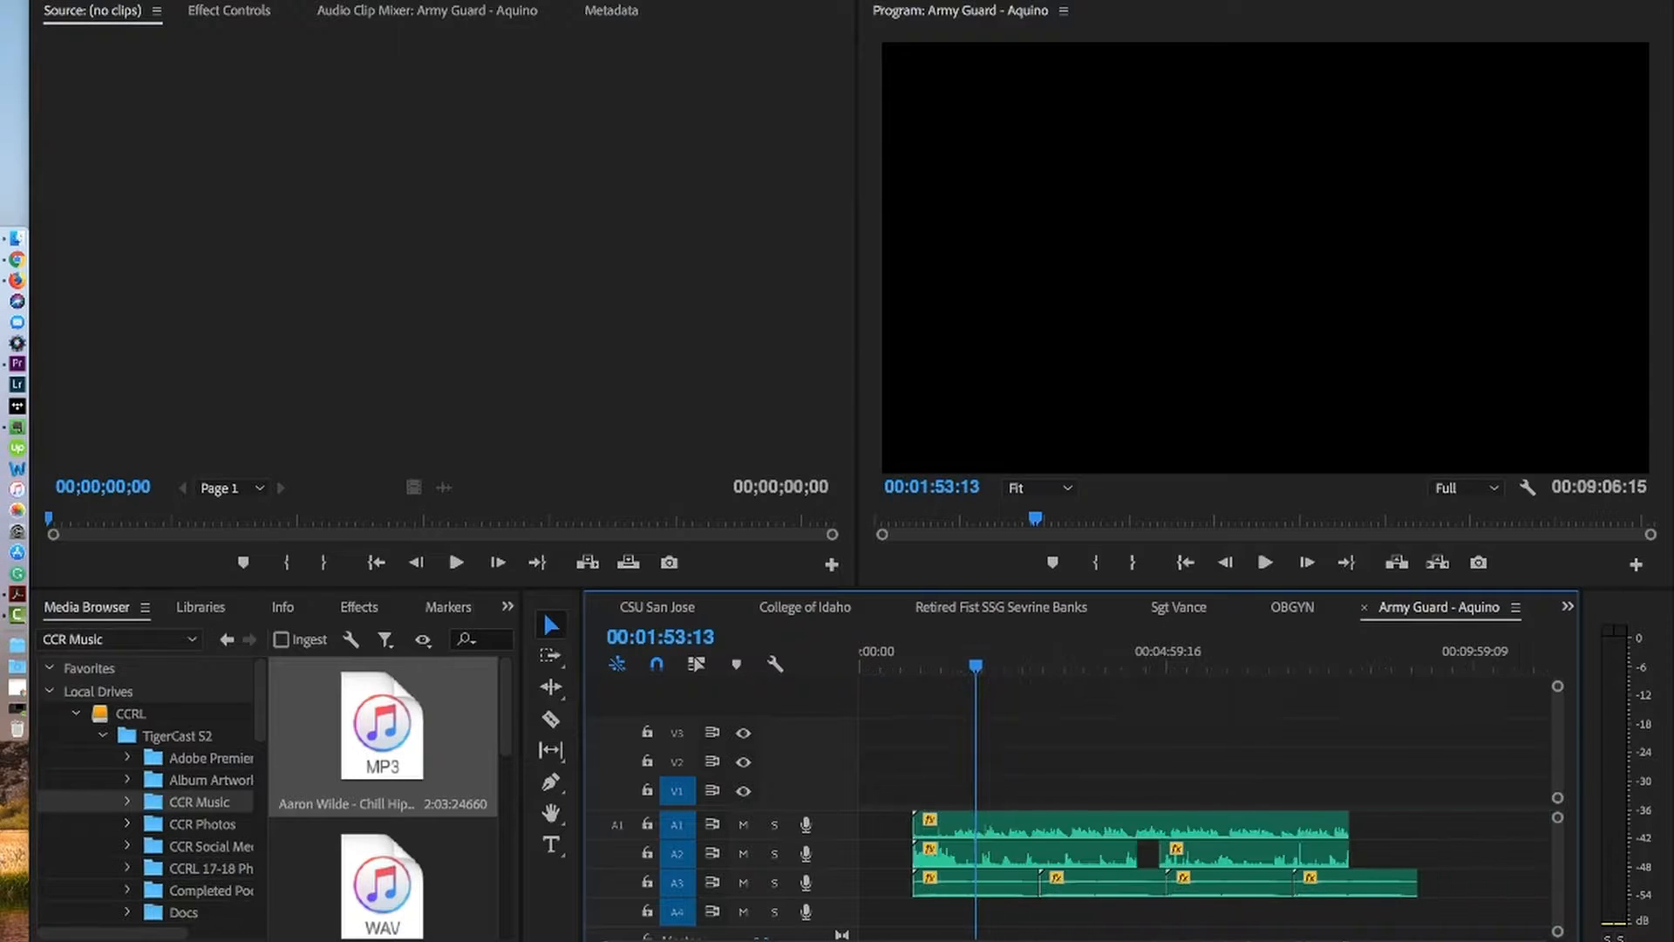
key(c)
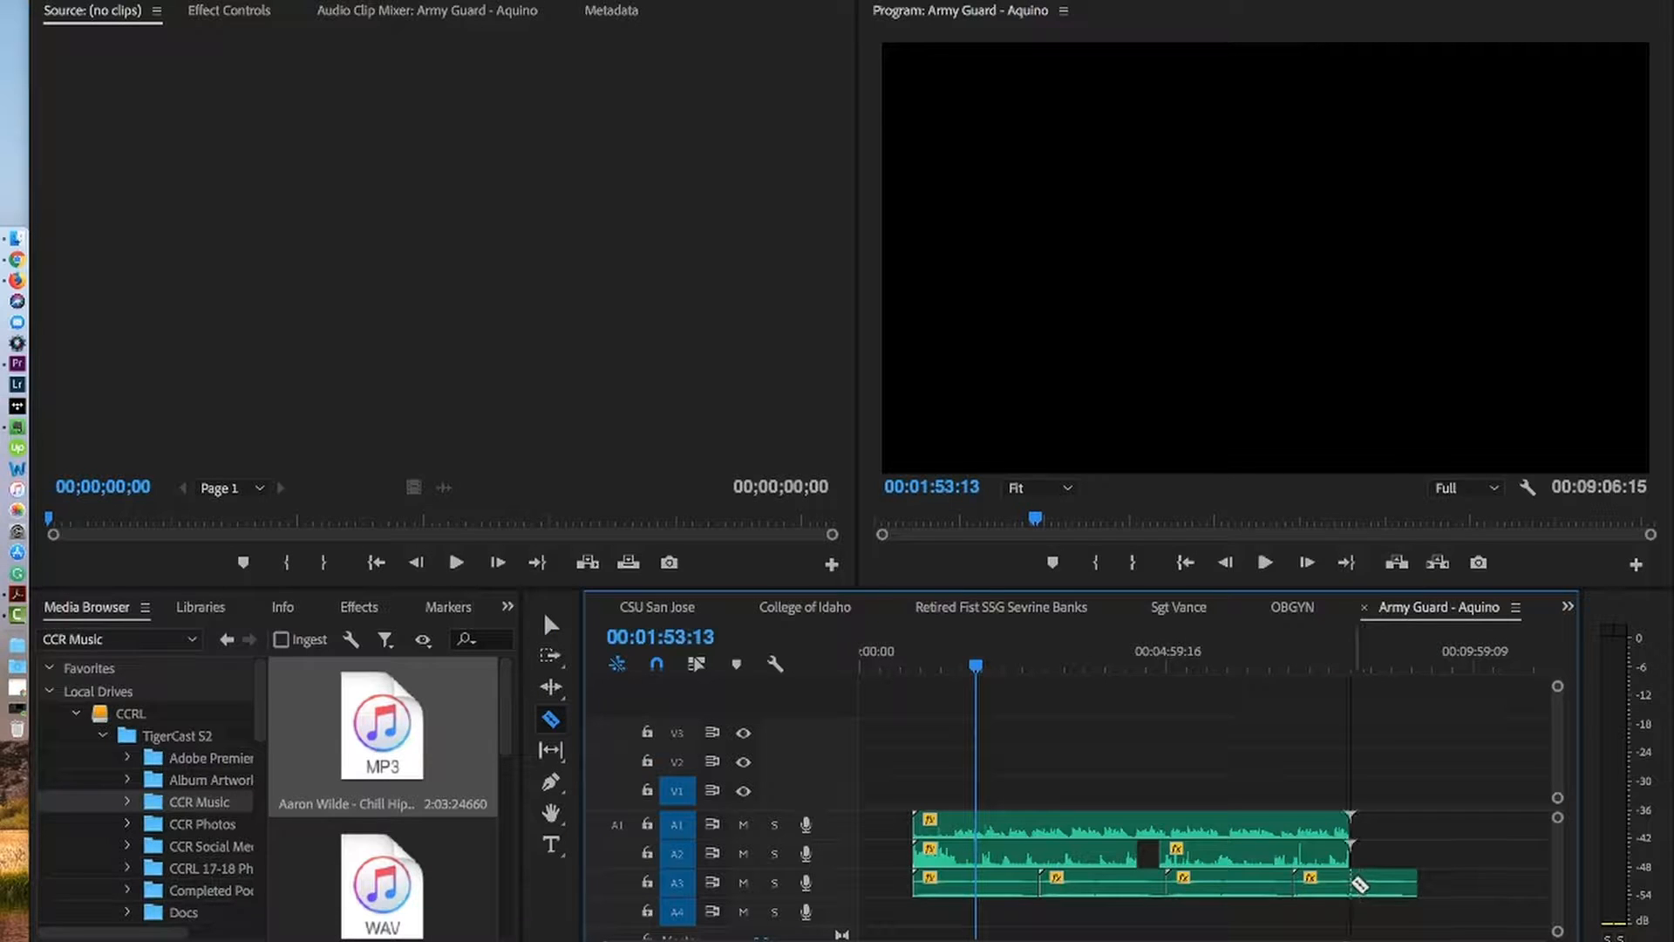
click(1351, 883)
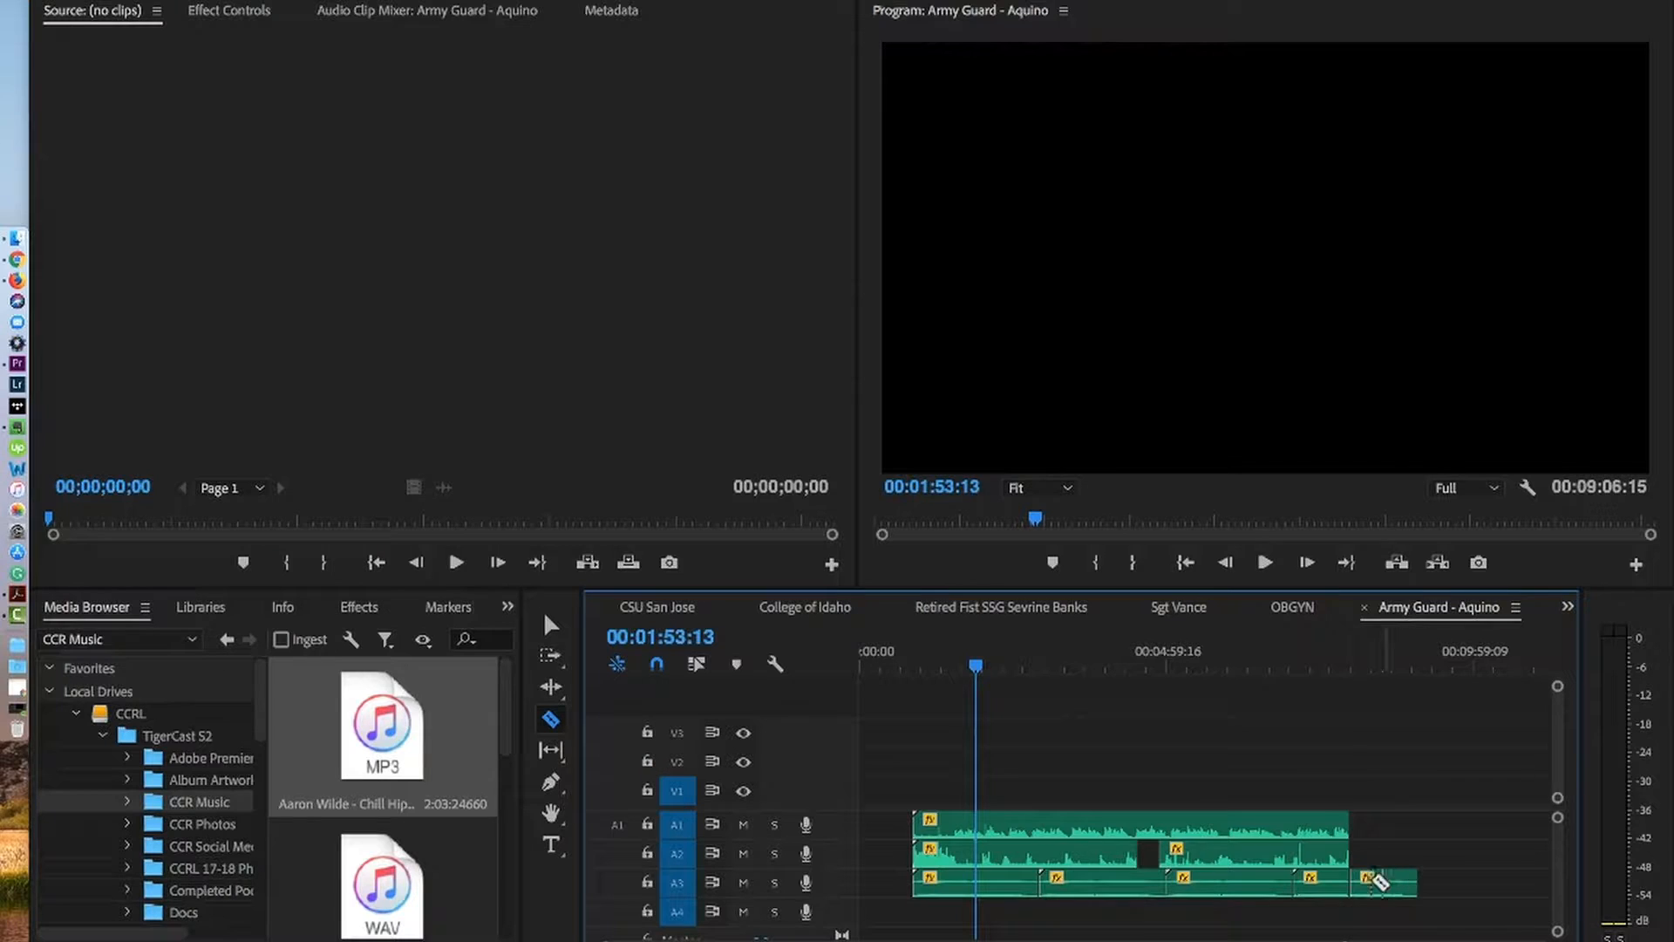
key(v)
click(1379, 876)
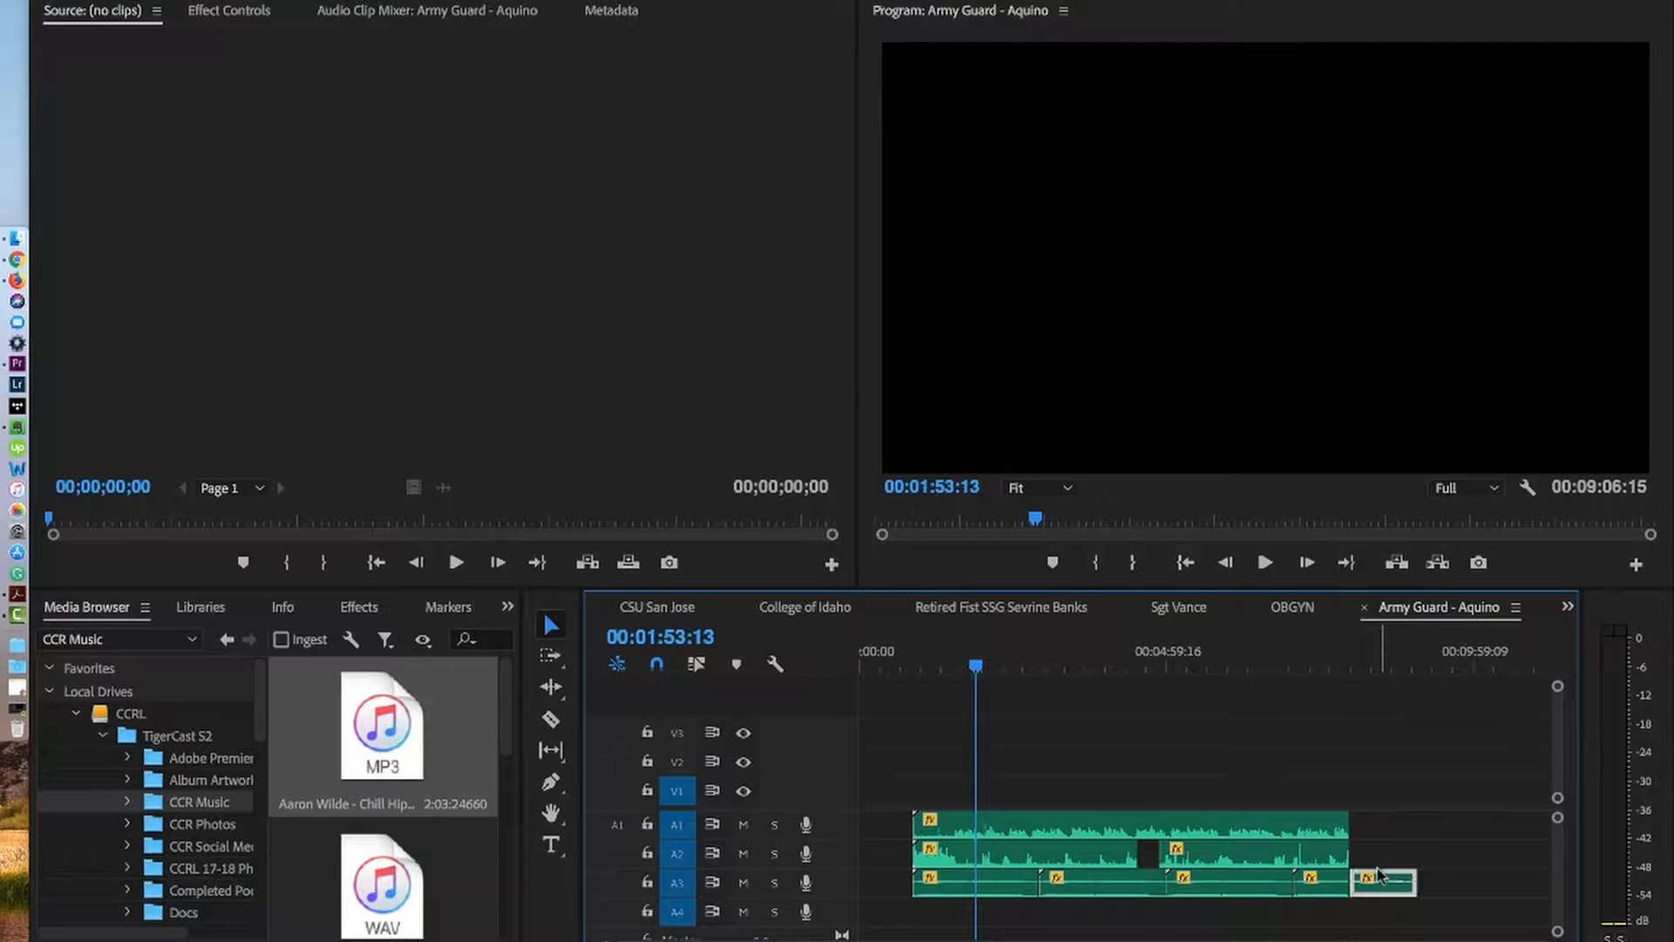
key(Delete)
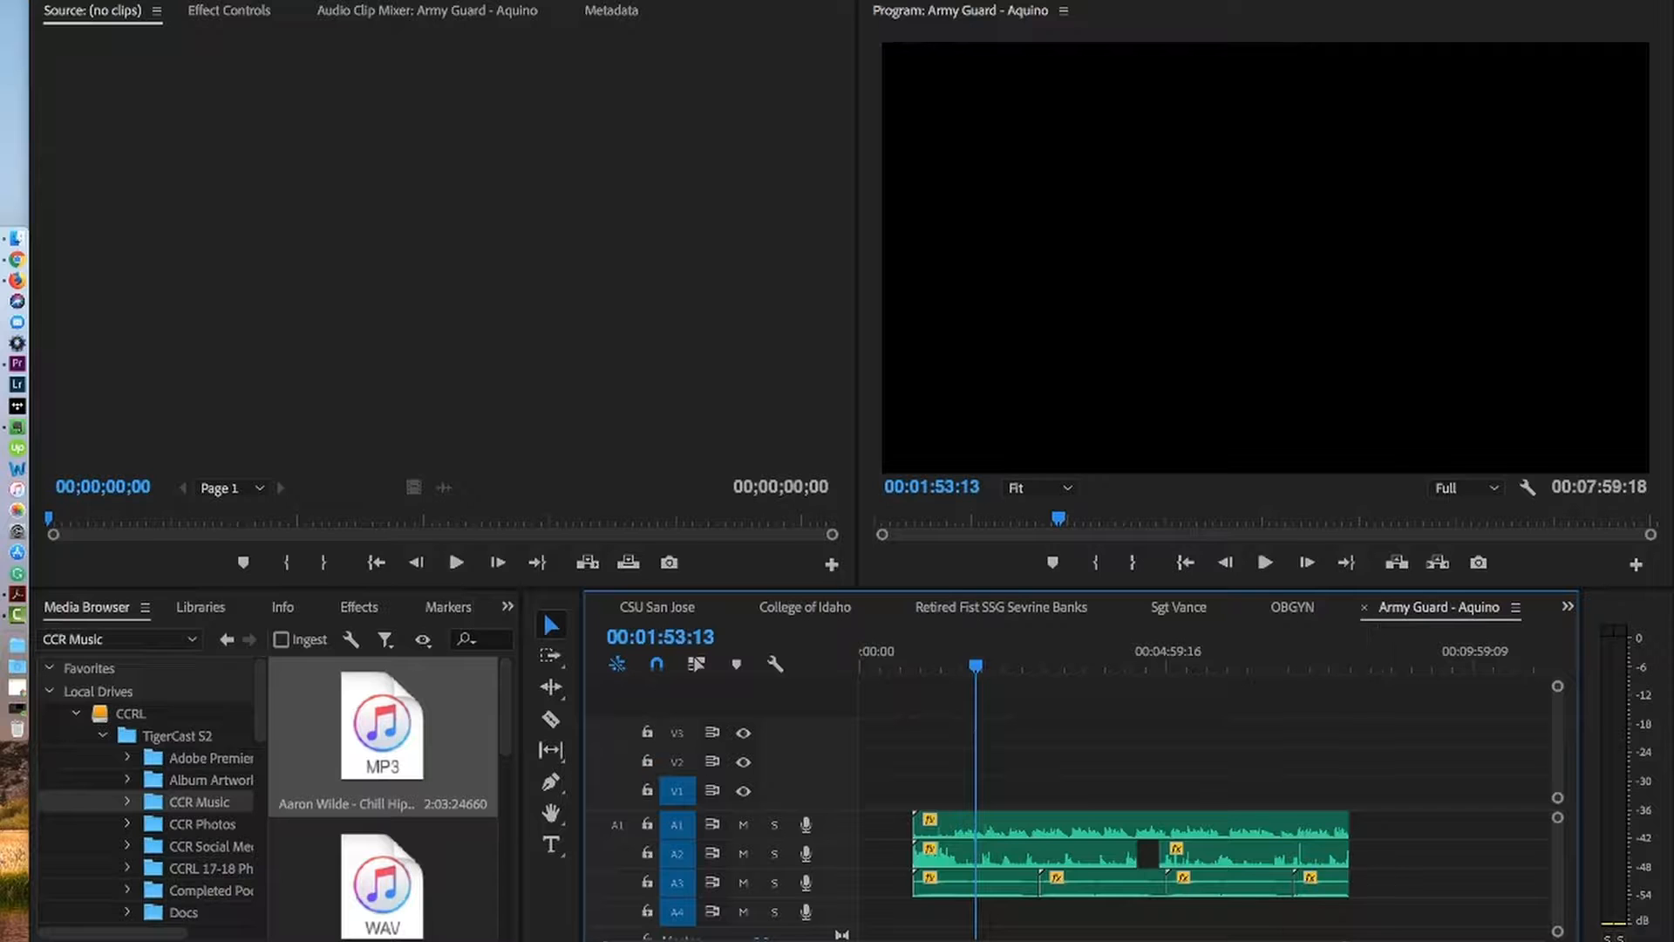
- Add the Inspiring Music INTRO WAV from the CCR Music folder to track A1, about a minute after the recordings end
key(=)
key(-)
key(-)
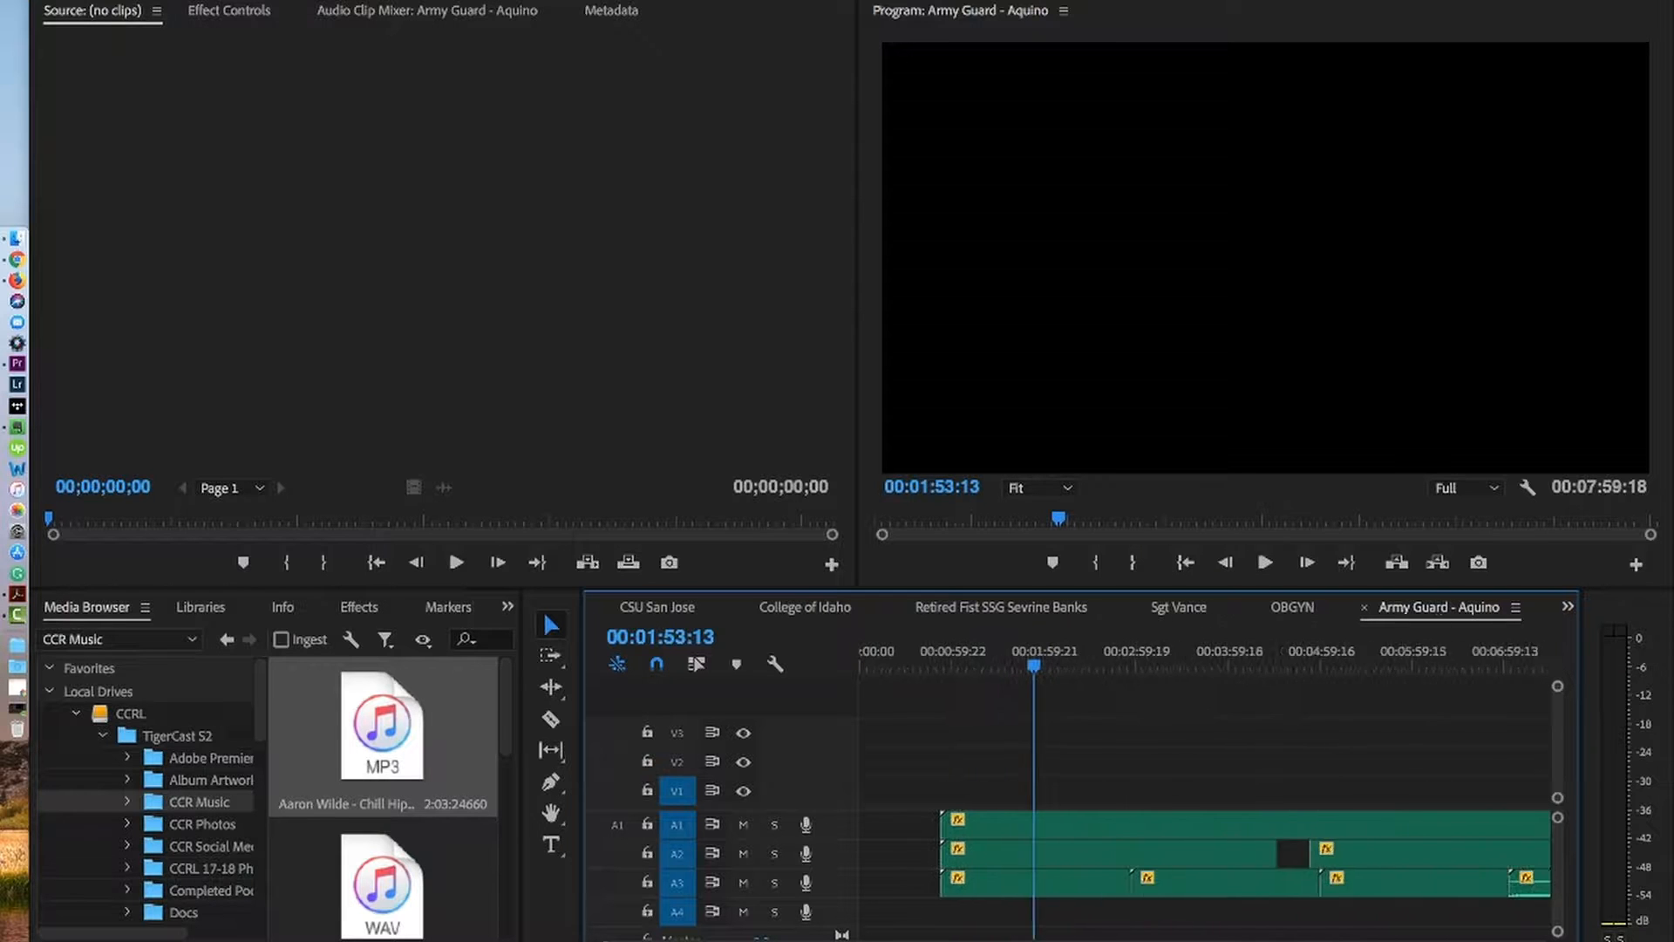
key(minus)
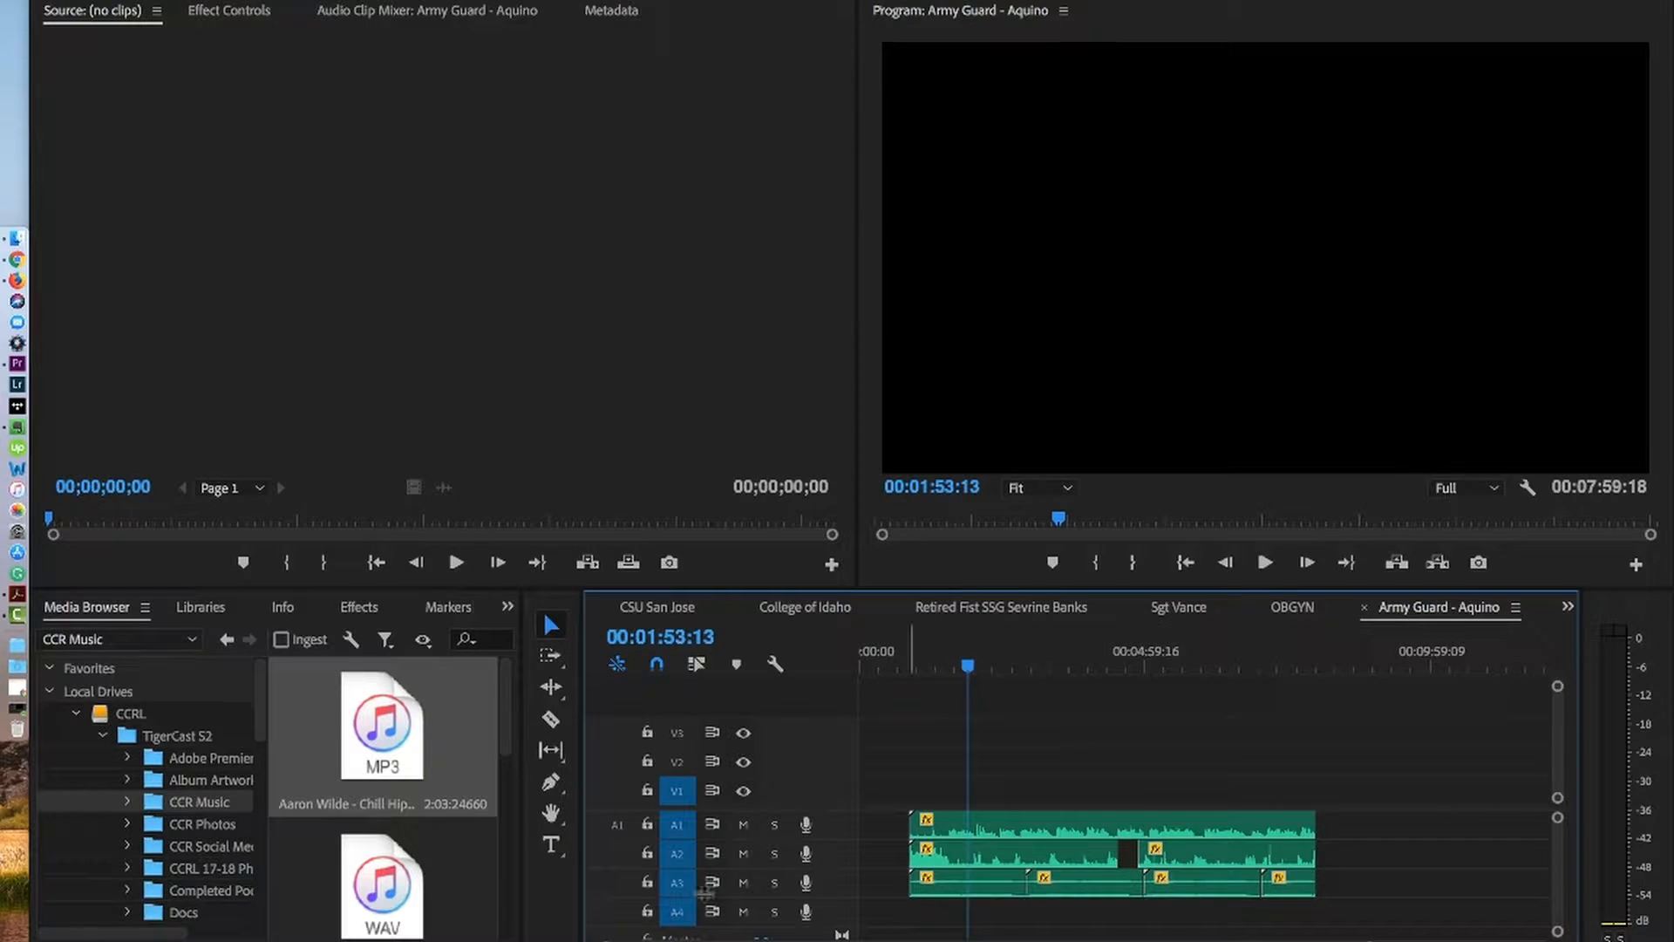
drag(504, 740, 505, 841)
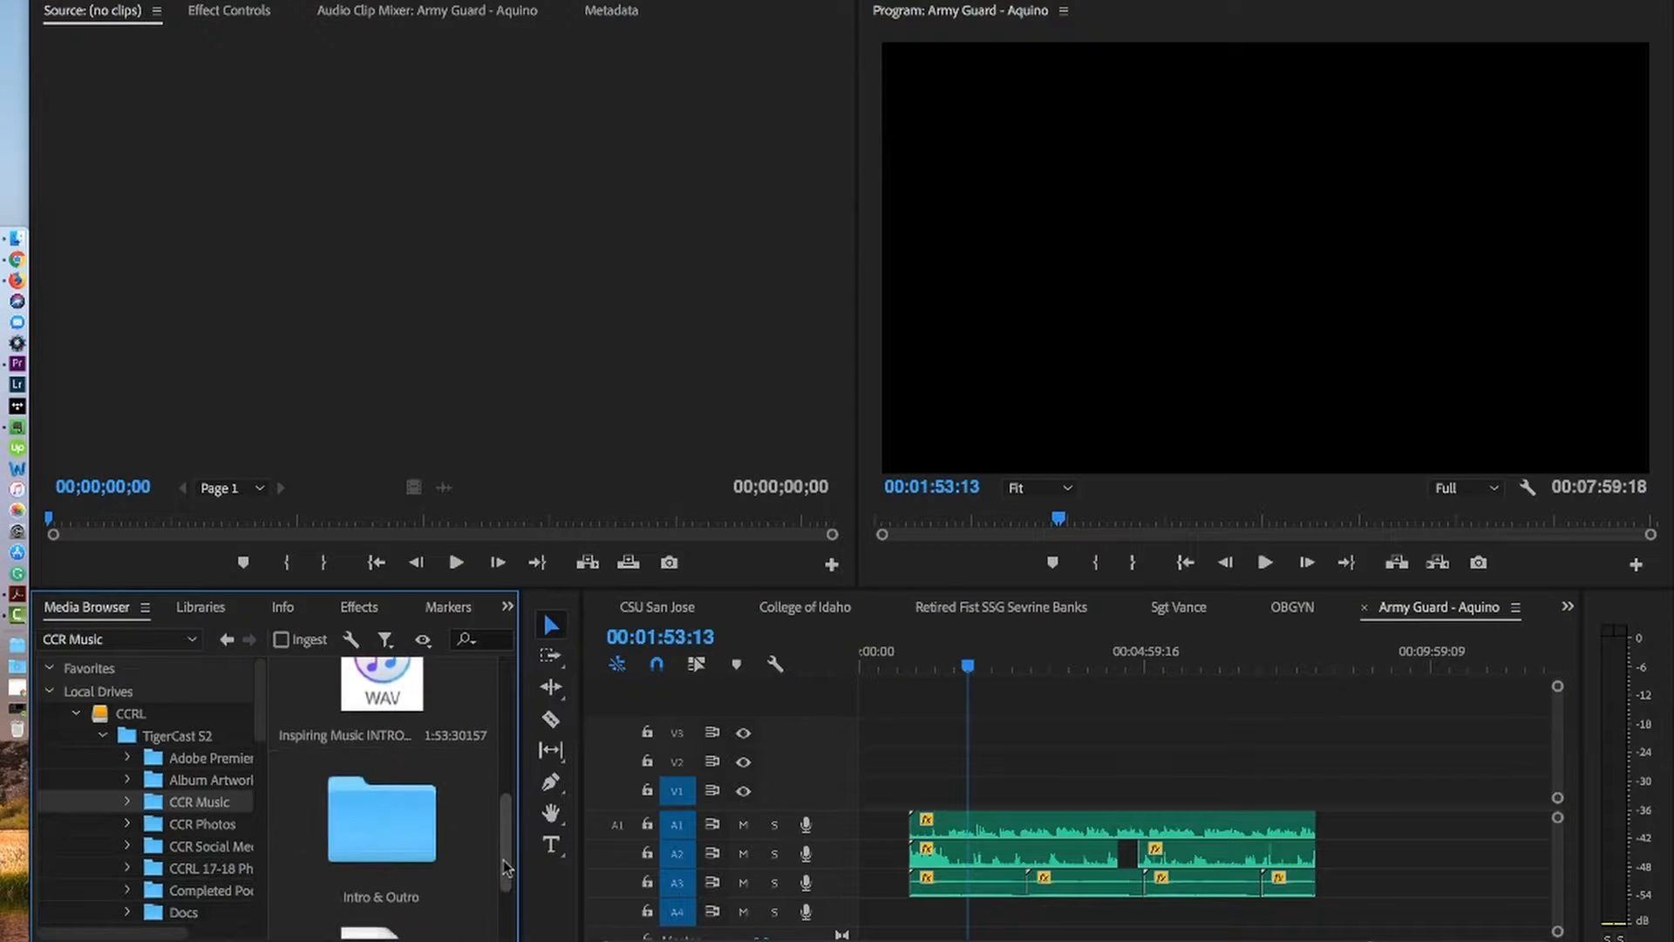
click(366, 737)
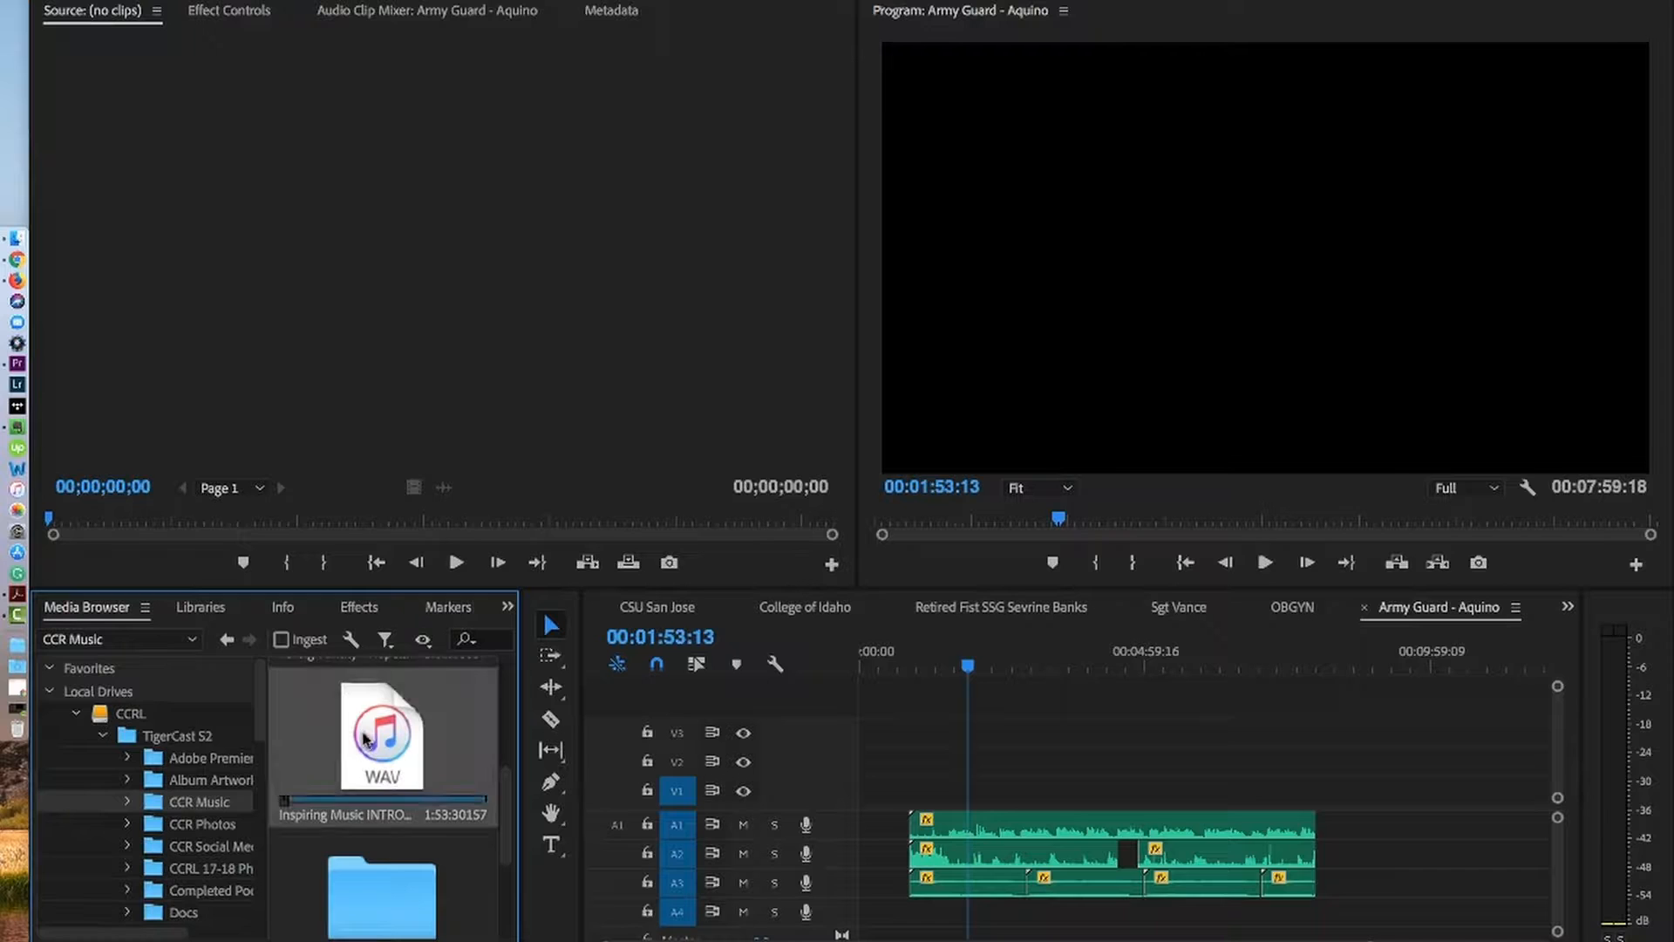
drag(389, 740, 1369, 825)
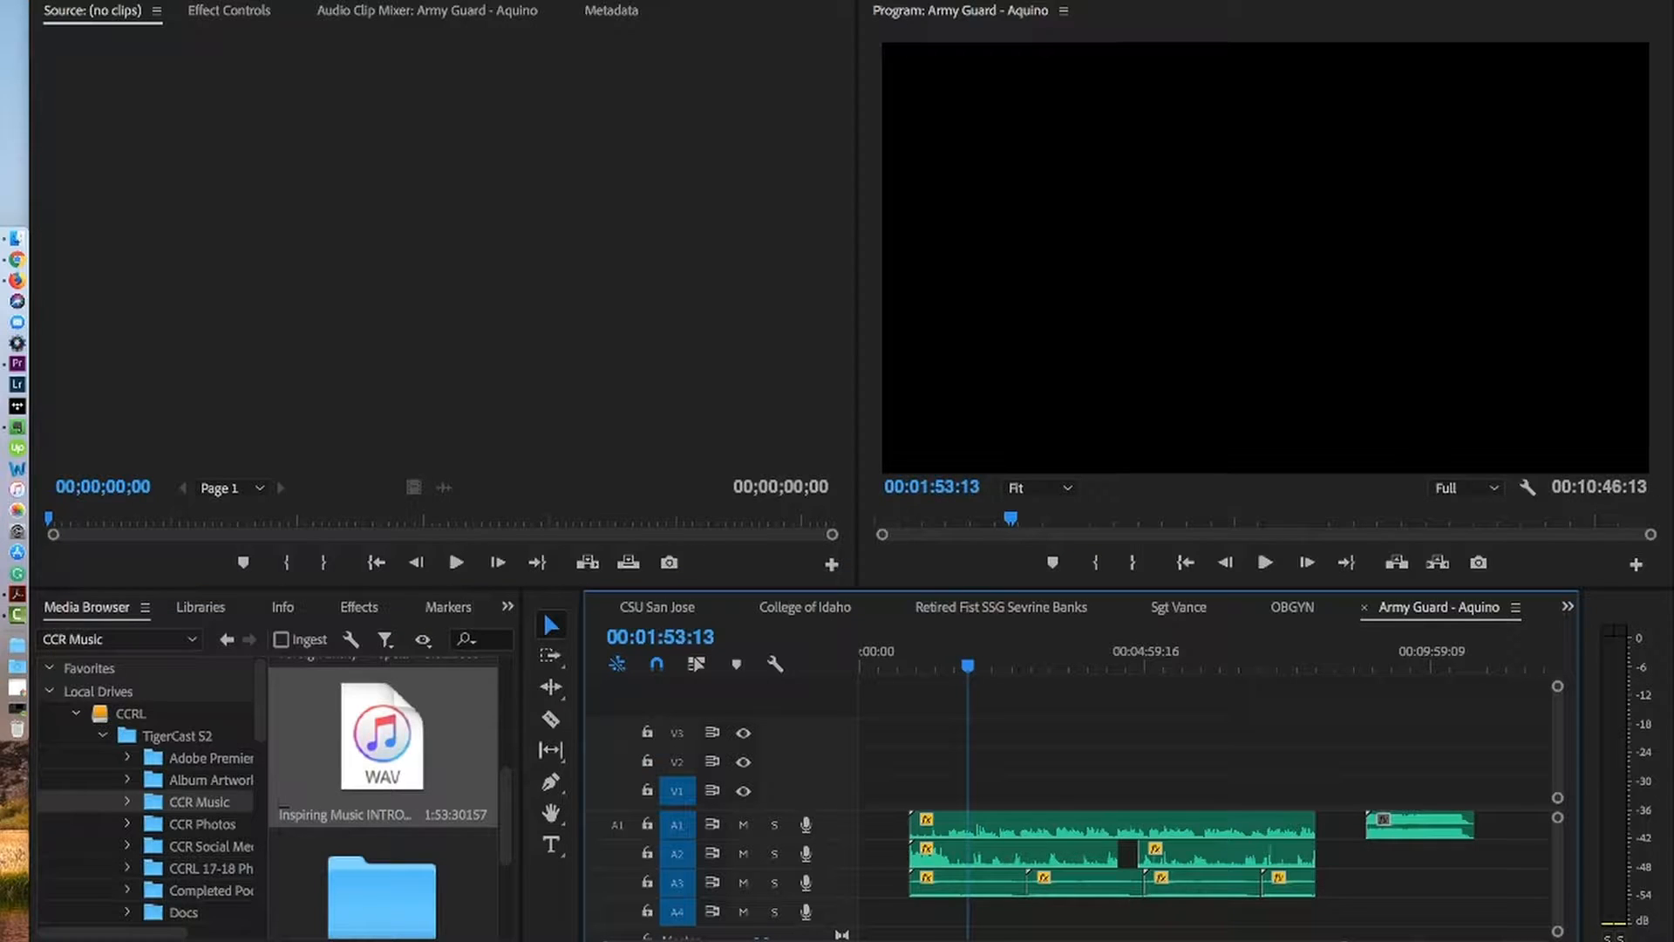
- Select the Inspiring Music clip on track A1 and play it from about 00:09:36 to 00:09:39 with the system volume raised
drag(1344, 940, 1051, 940)
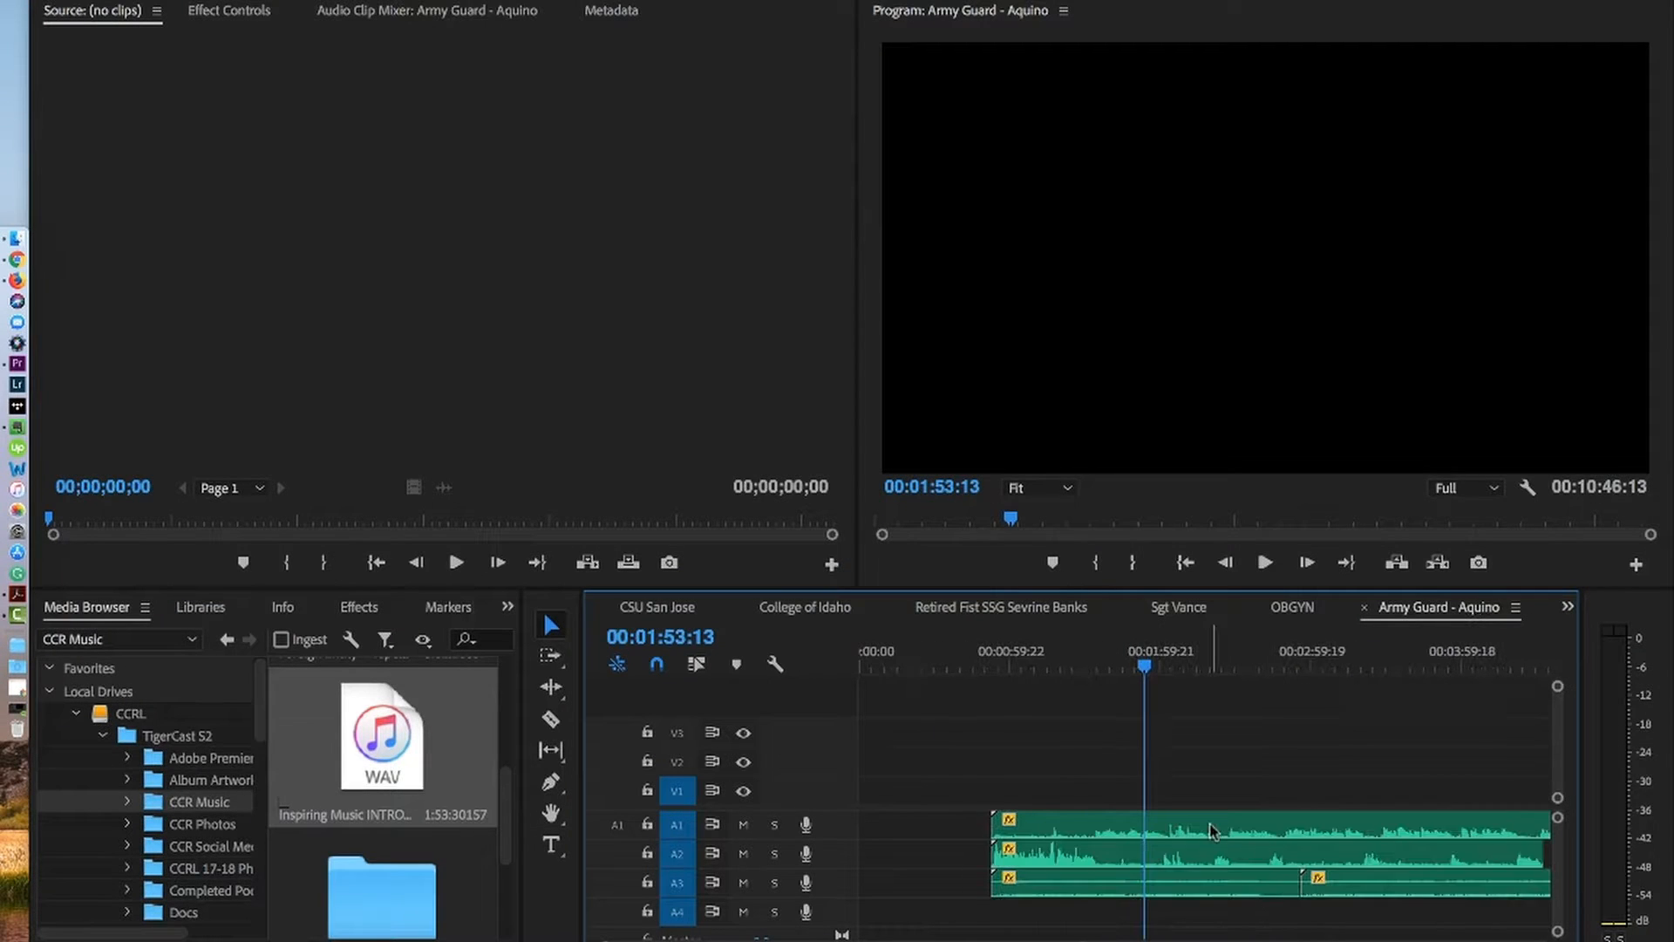
scroll(1210, 830, down, 10)
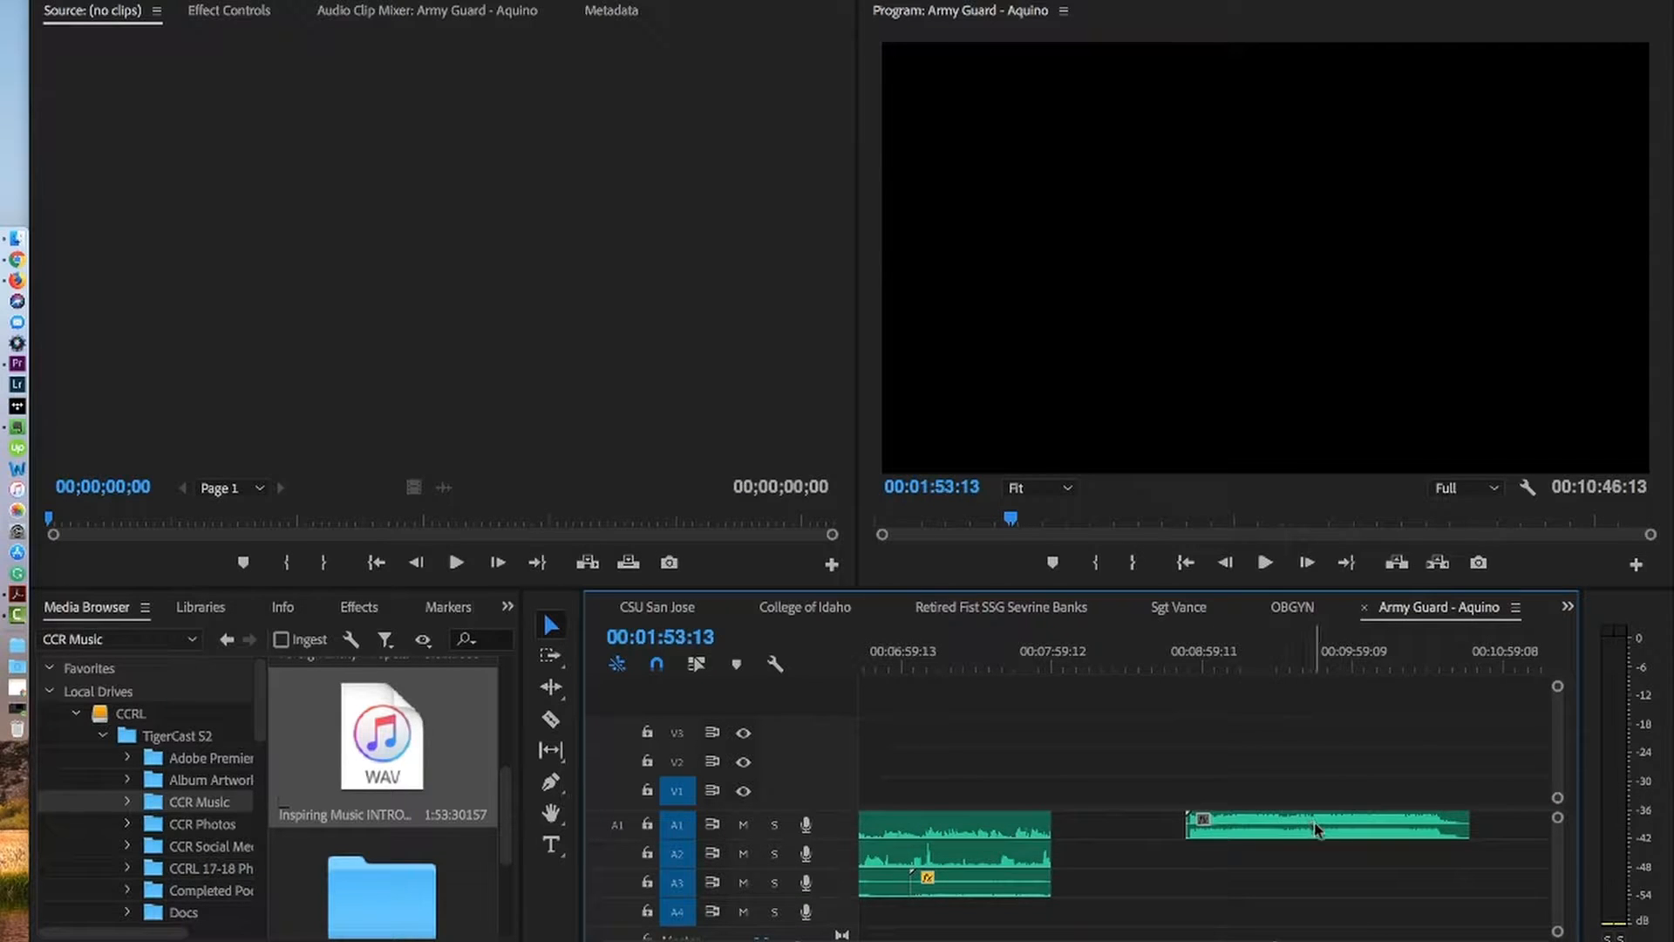
click(1279, 822)
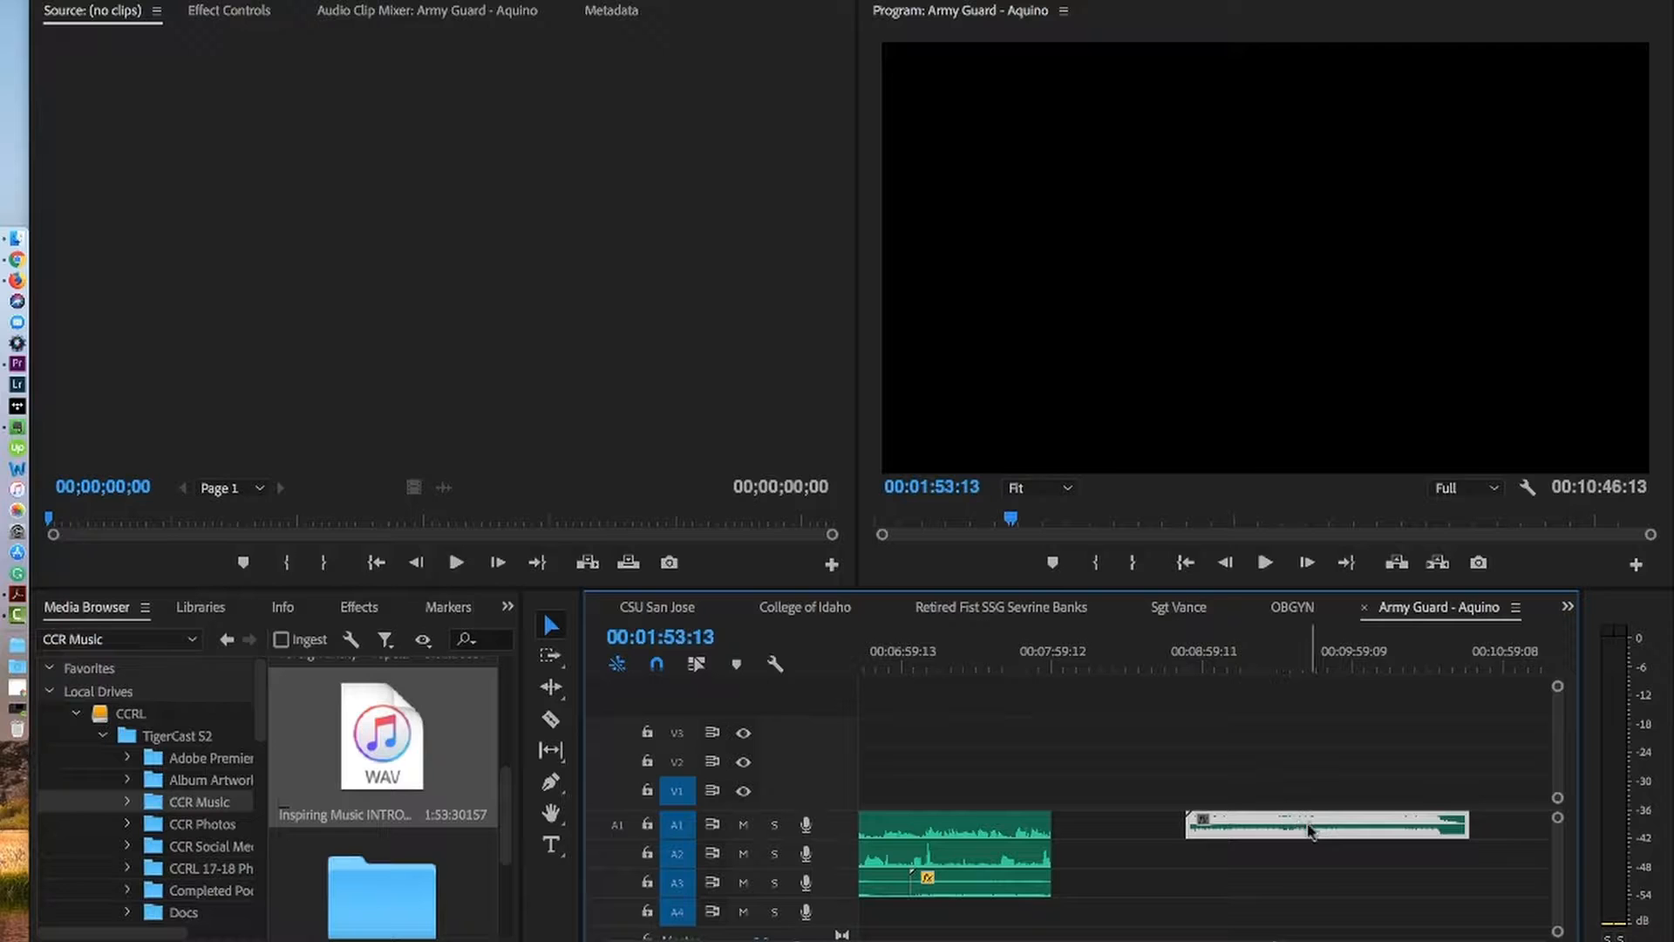
click(1298, 666)
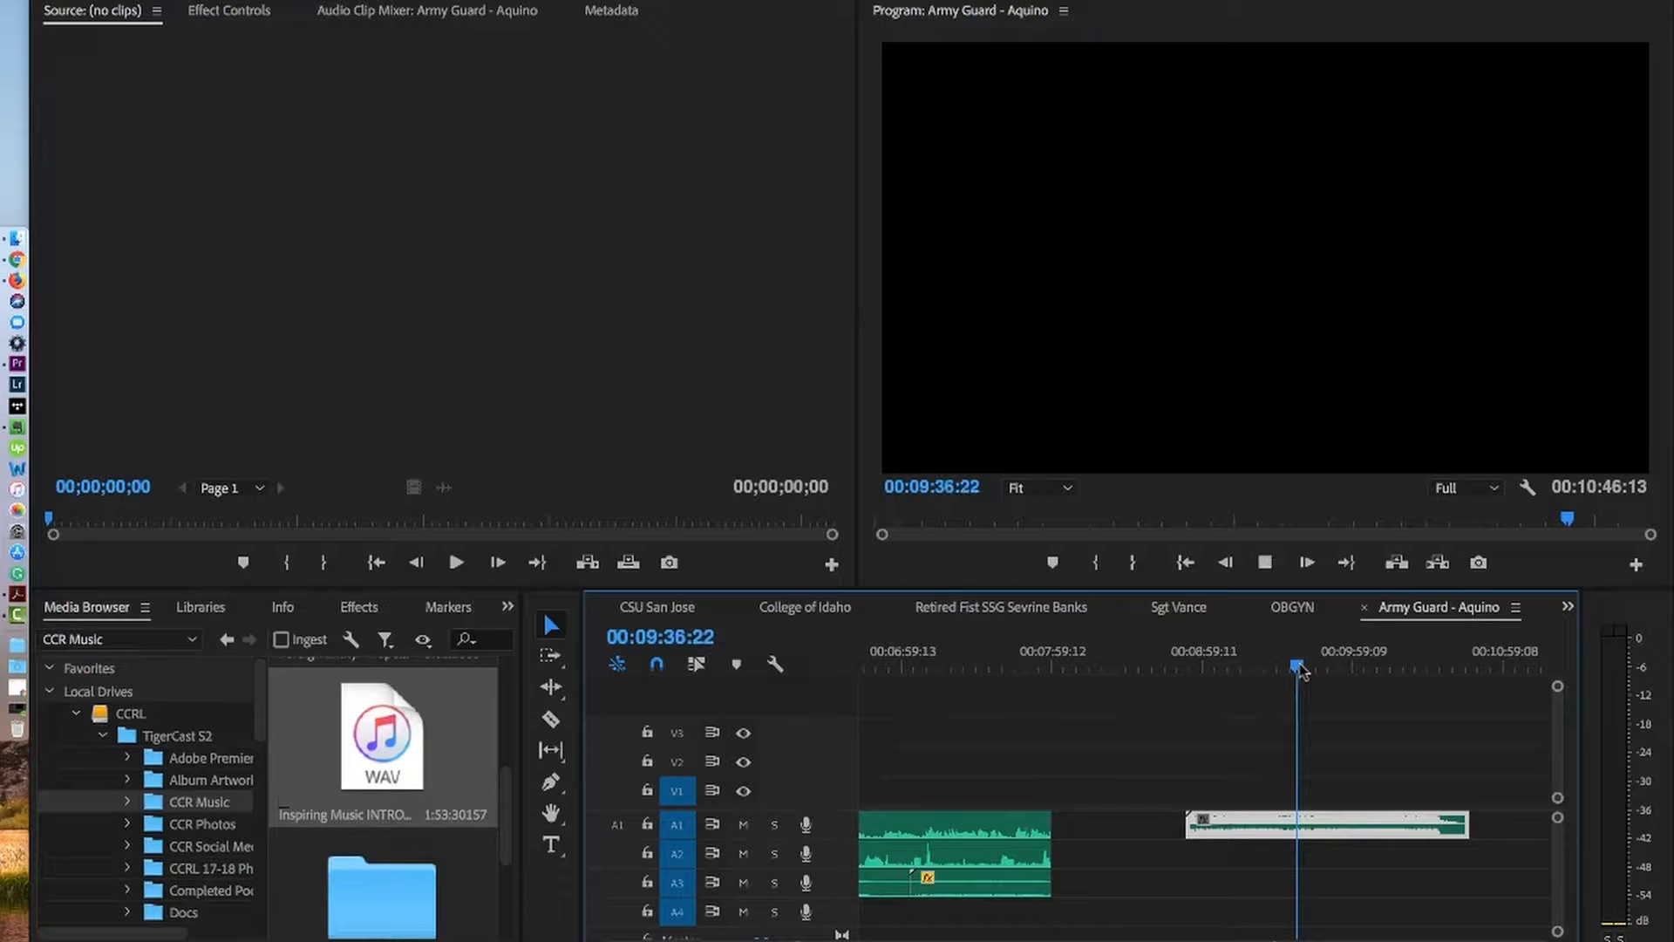
key(XF86AudioRaiseVolume)
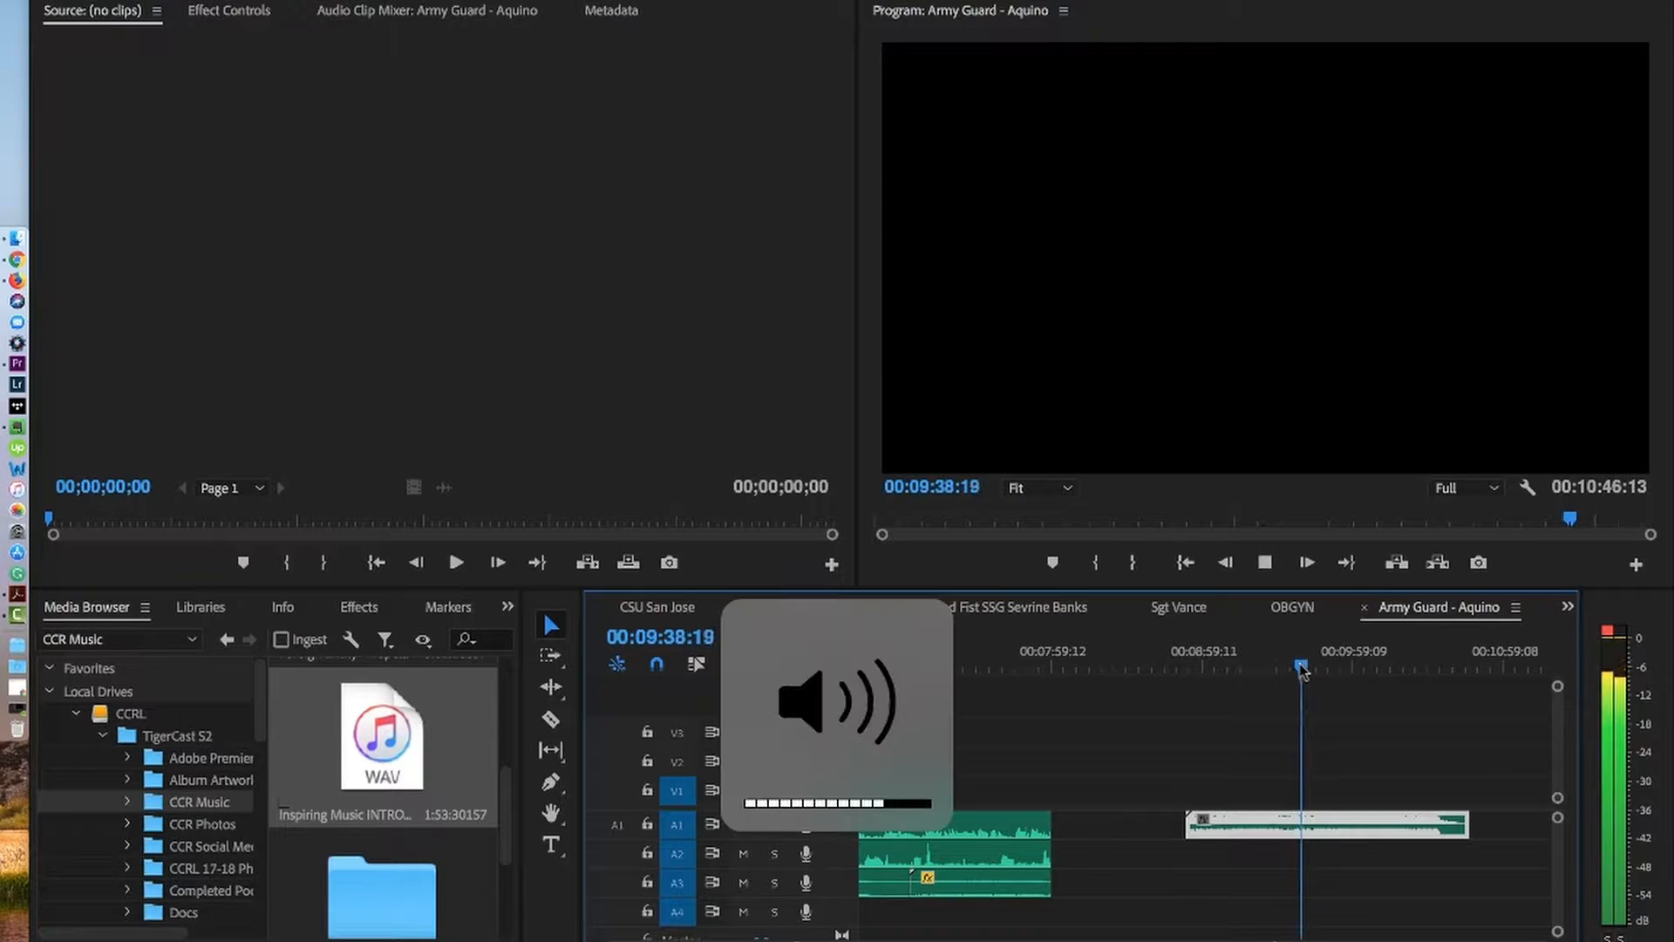
key(space)
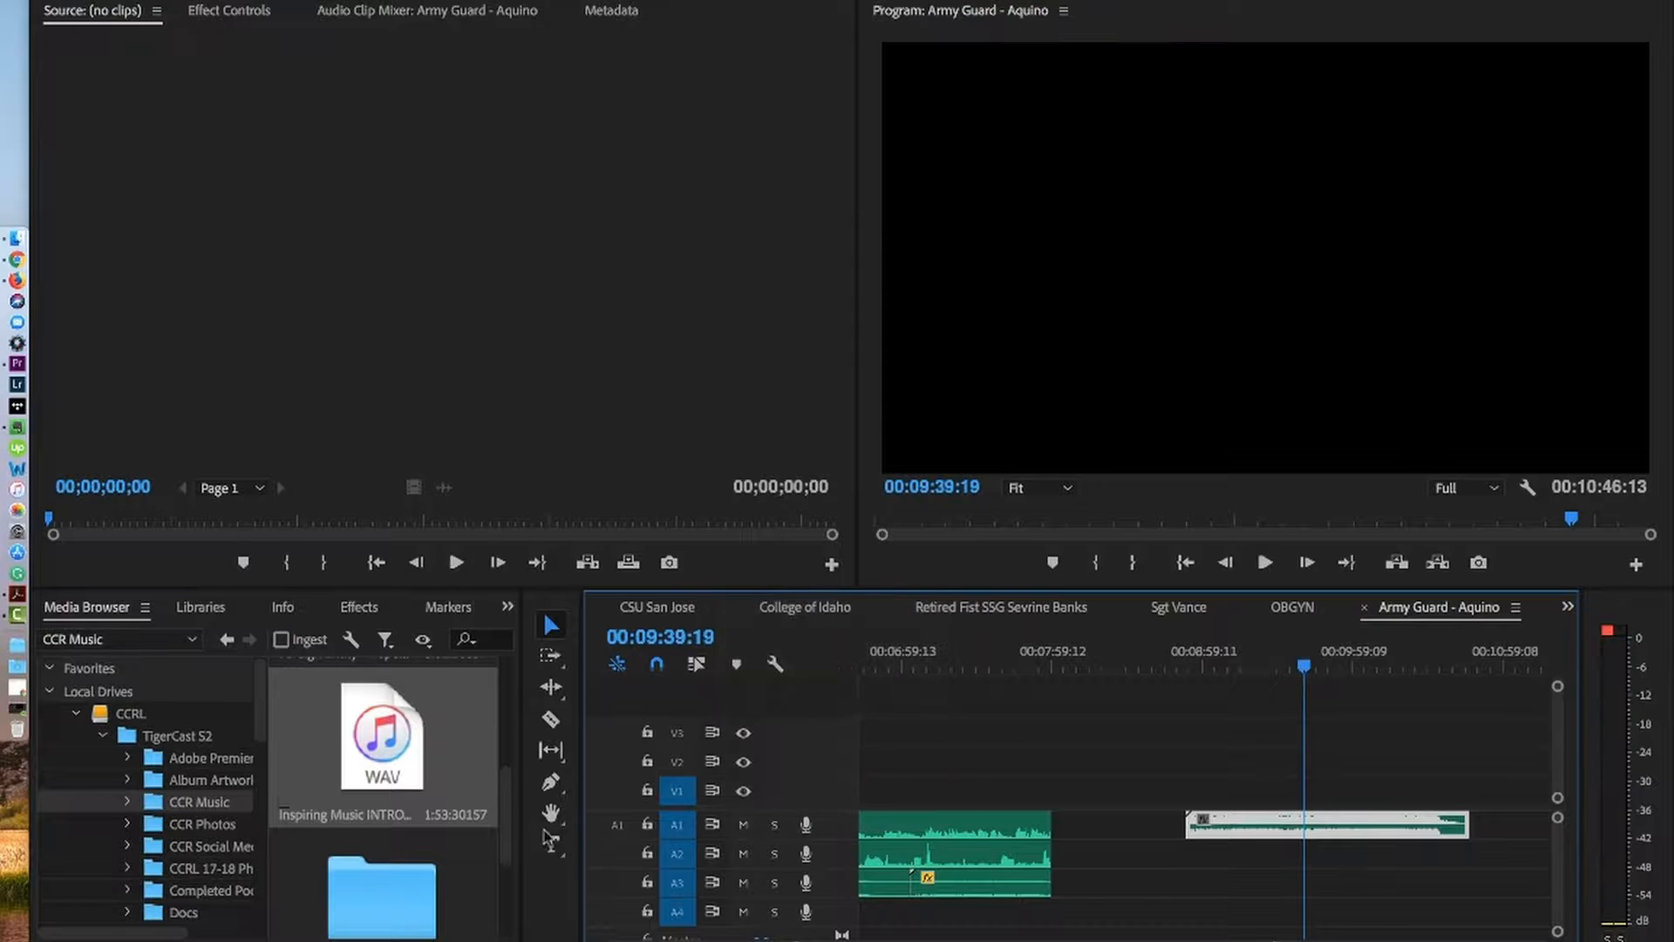
- Add Bumper CCR S2.mp3 from the Intro & Outro folder to track A2, aligned with the start of the Inspiring Music clip
mouse_move(507, 823)
mouse_down()
mouse_move(502, 732)
mouse_move(491, 895)
mouse_move(491, 815)
mouse_up()
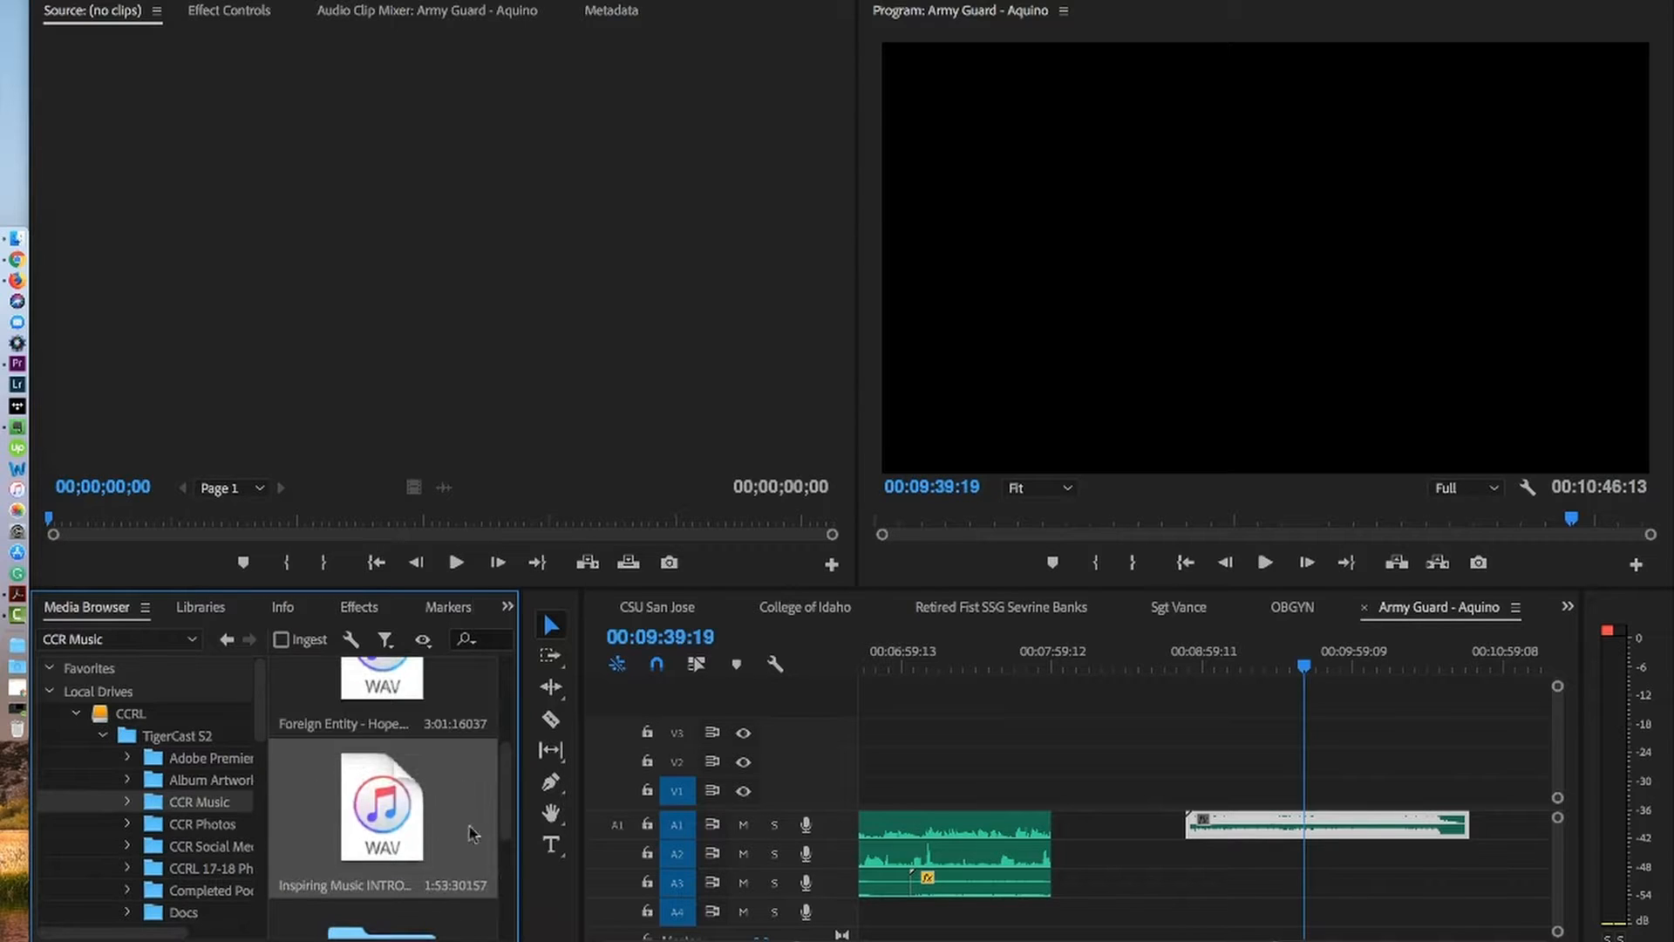
scroll(464, 807, down, 3)
scroll(465, 807, up, 2)
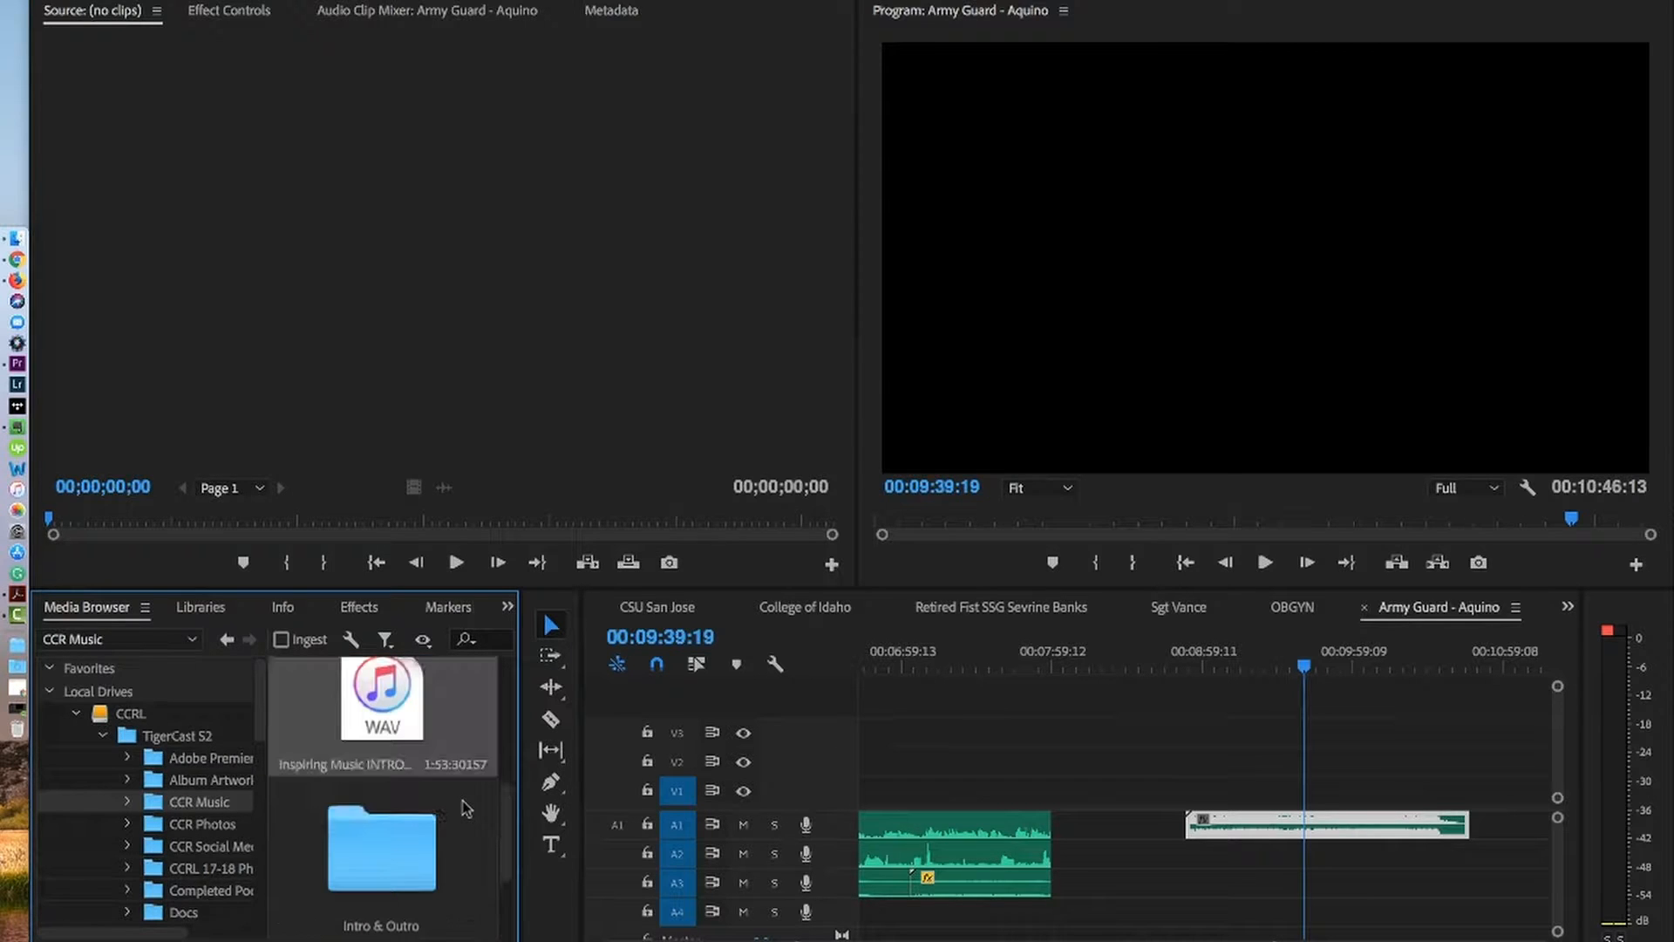
double_click(426, 841)
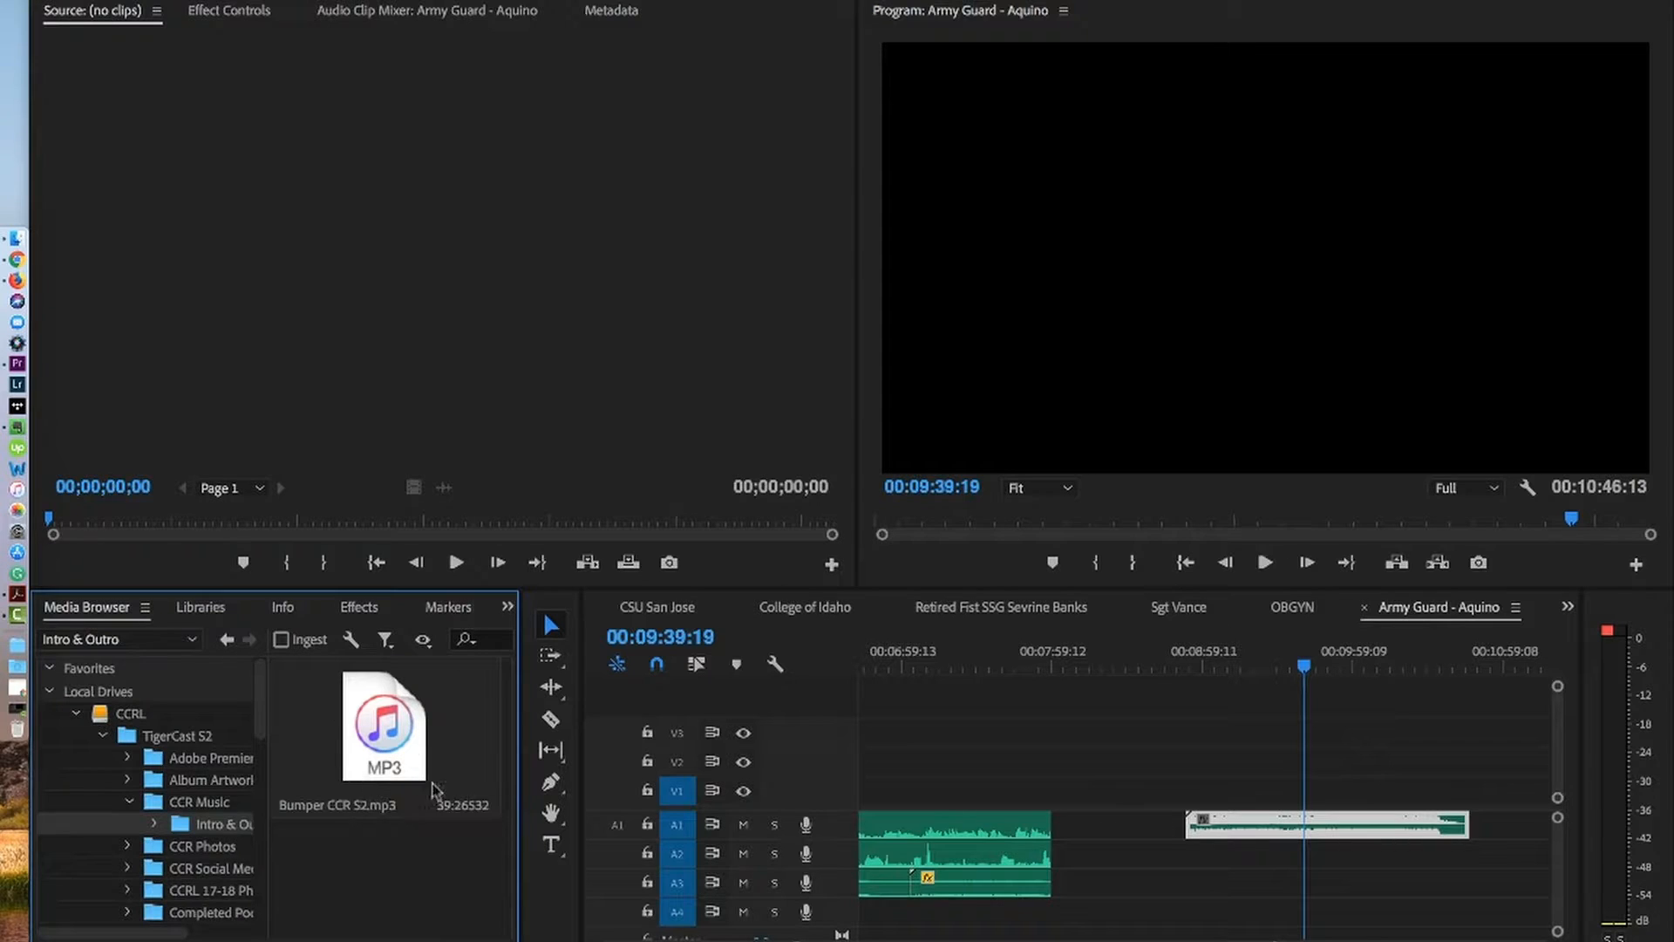
drag(380, 748, 1190, 855)
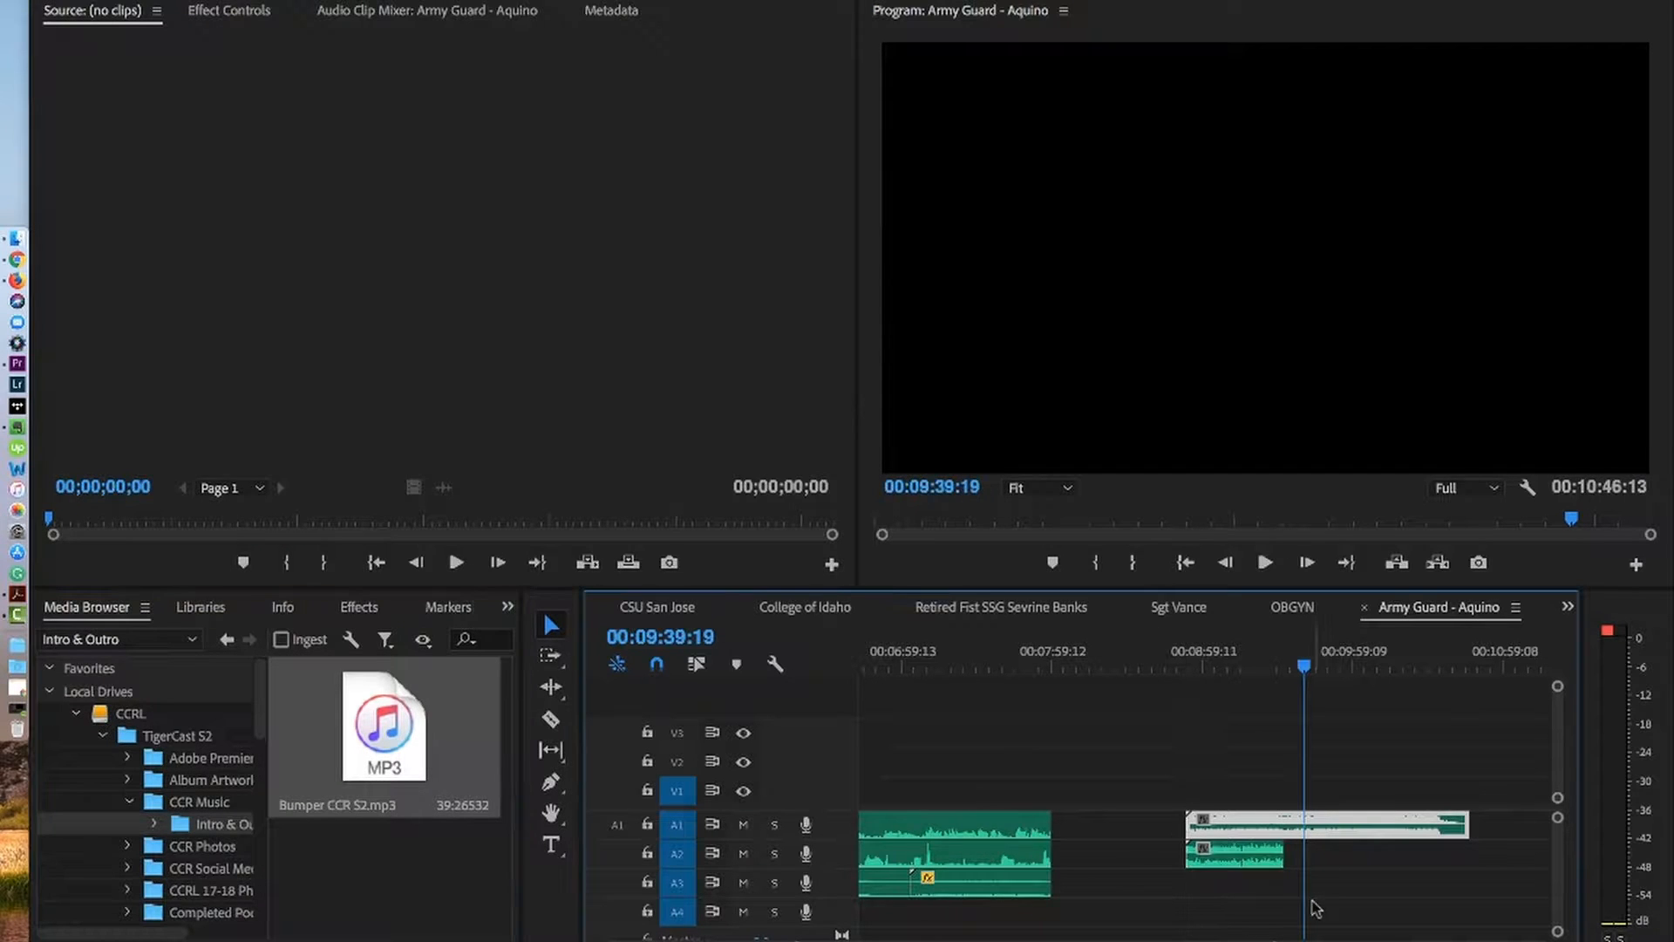
- Play the two music clips together up to 00:09:16 and split the A2 bumper clip at about 00:09:15
scroll(1361, 933, up, 5)
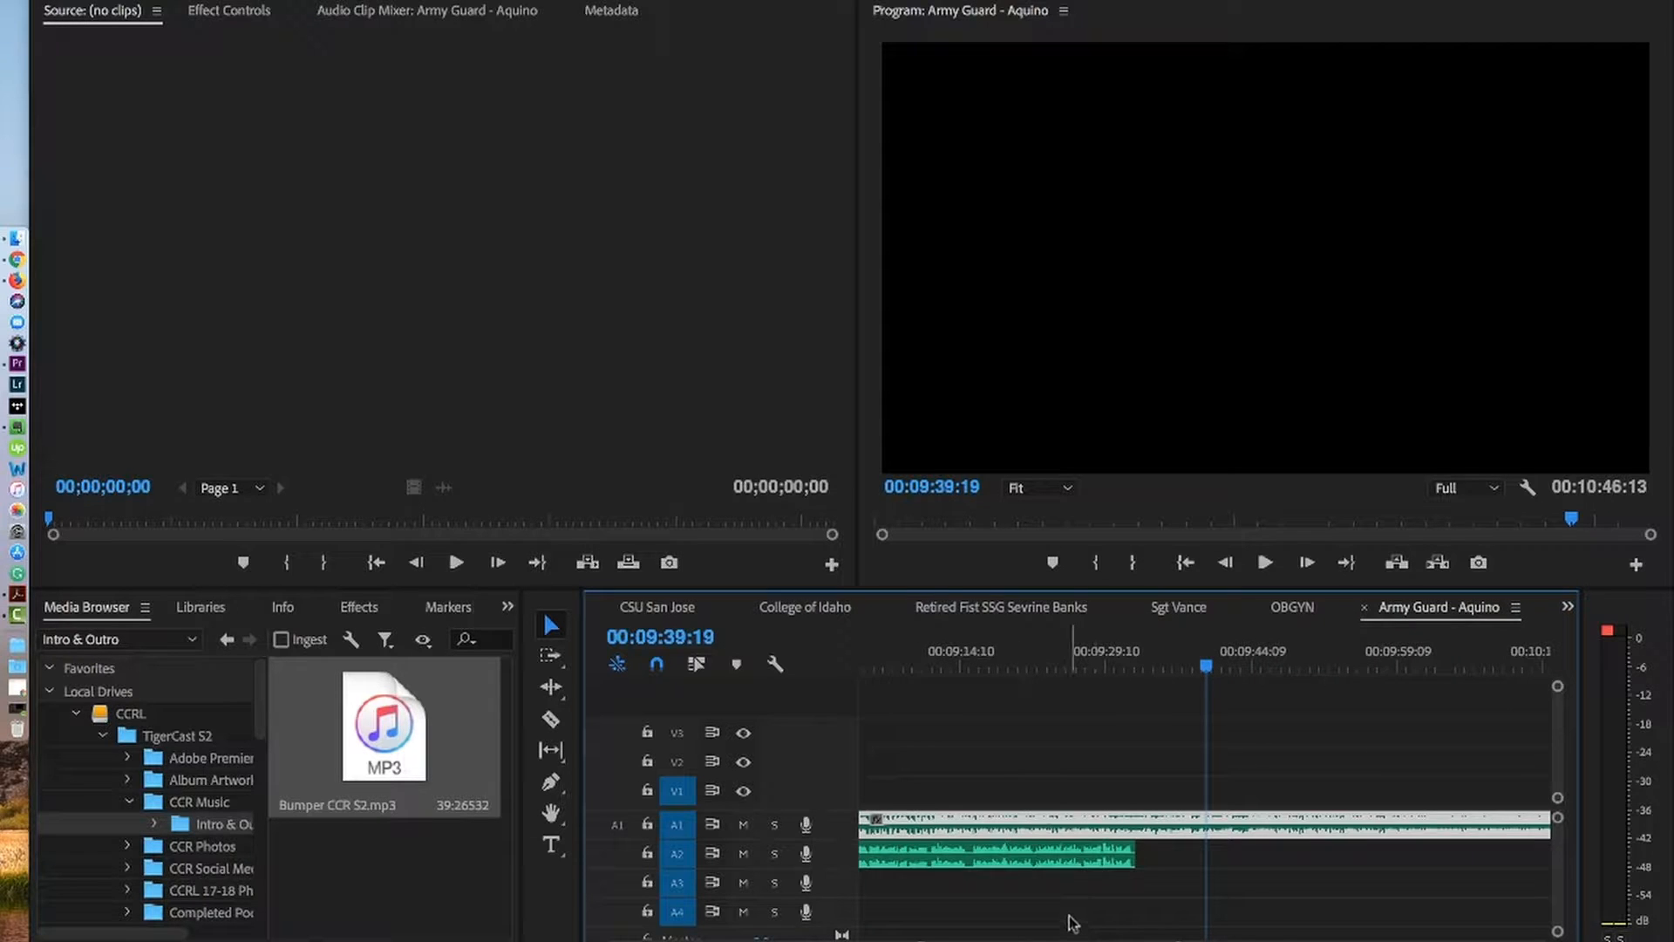
scroll(1074, 924, up, 2)
scroll(1072, 922, left, 1)
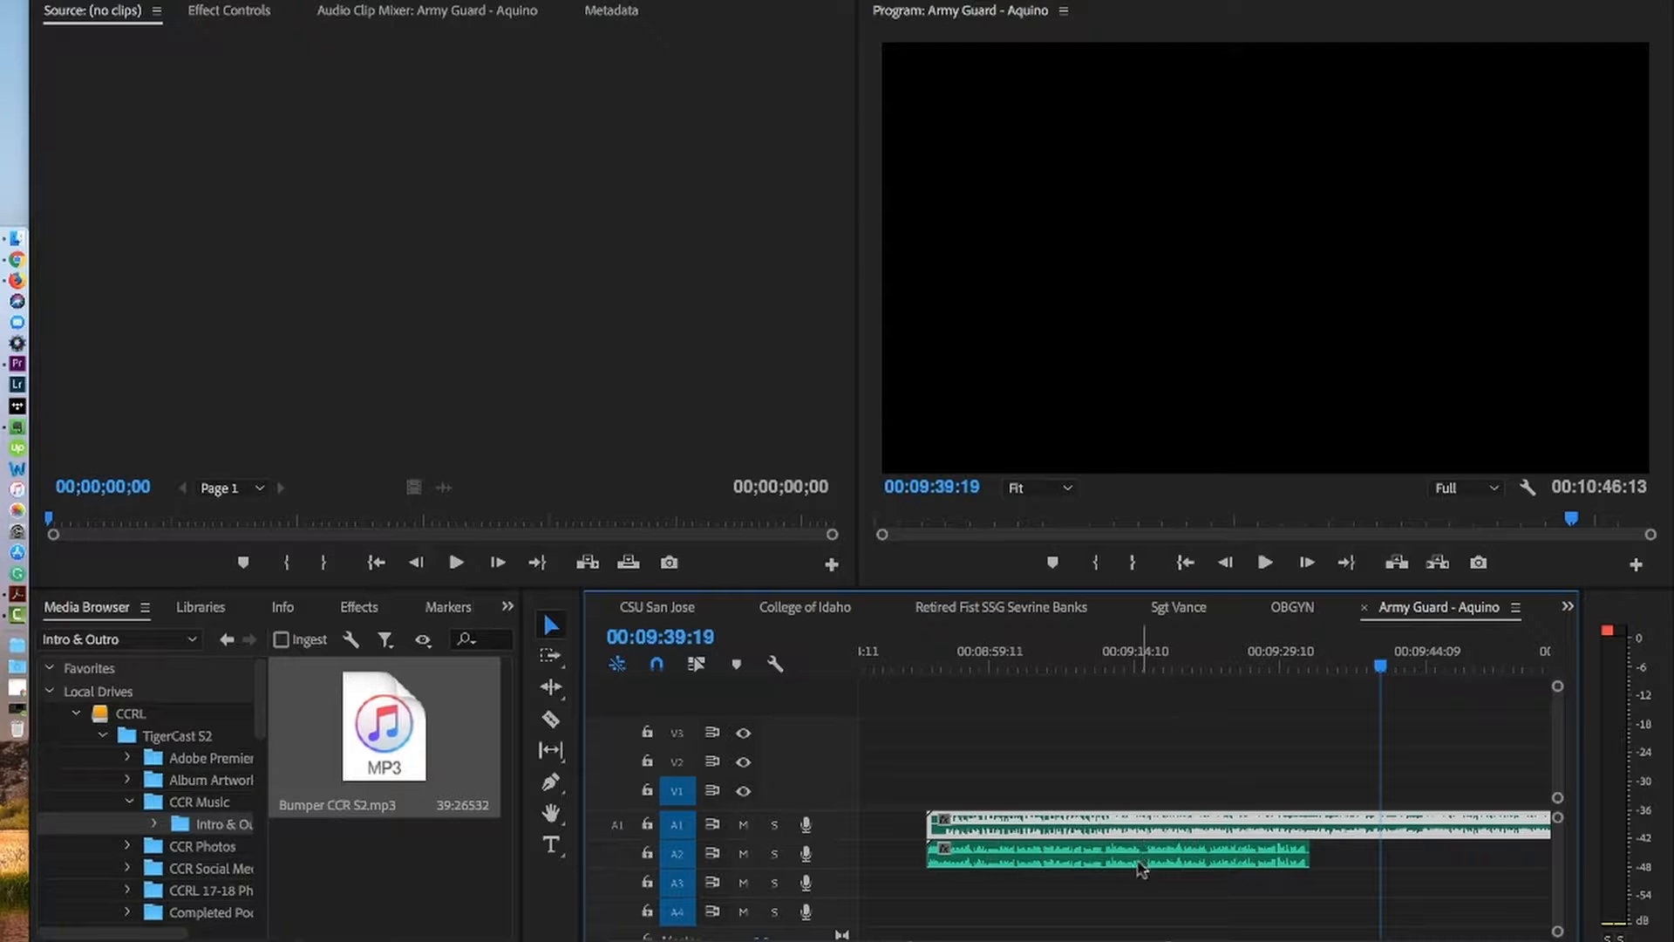
click(1114, 666)
key(space)
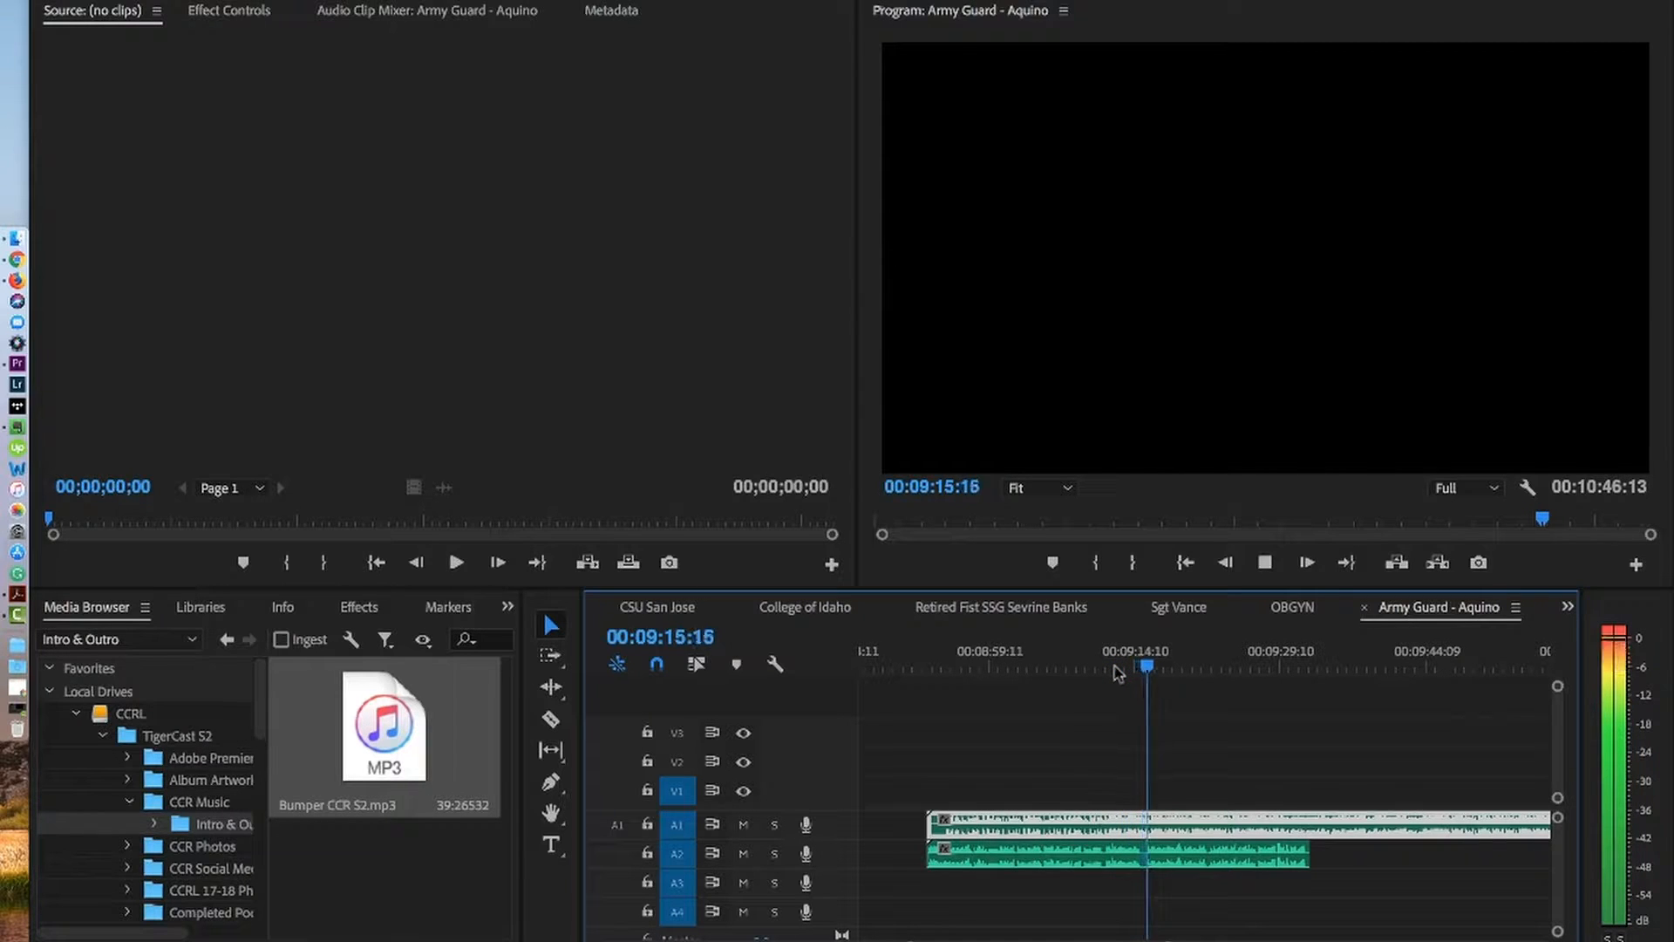
key(space)
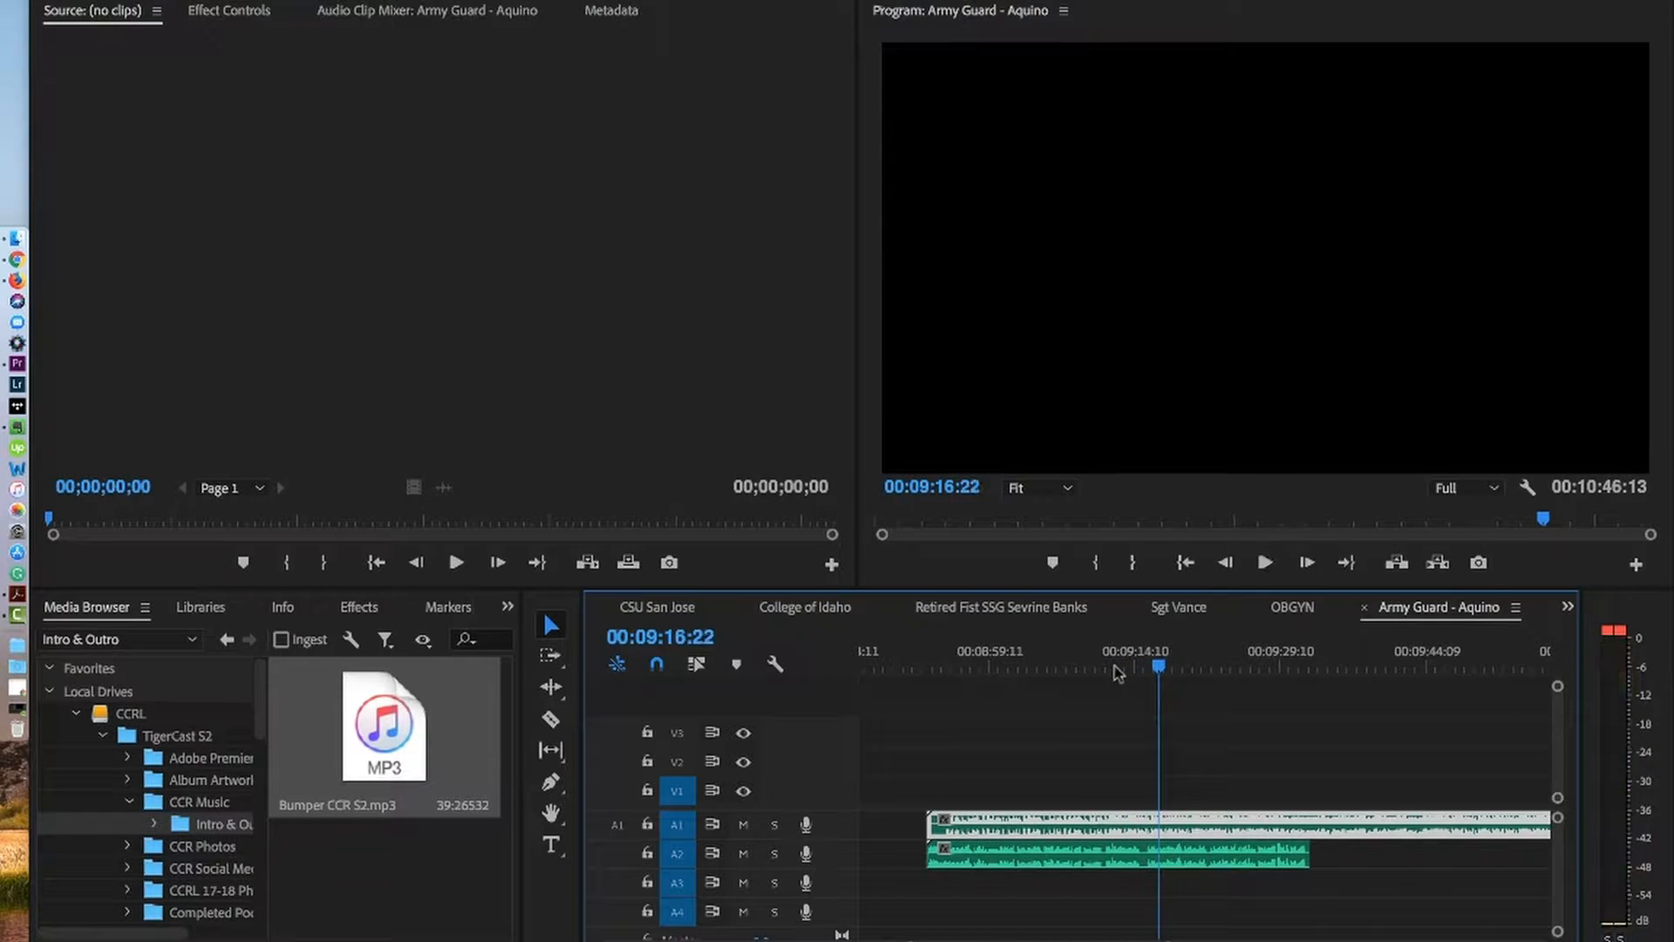
key(c)
key(equal)
key(equal)
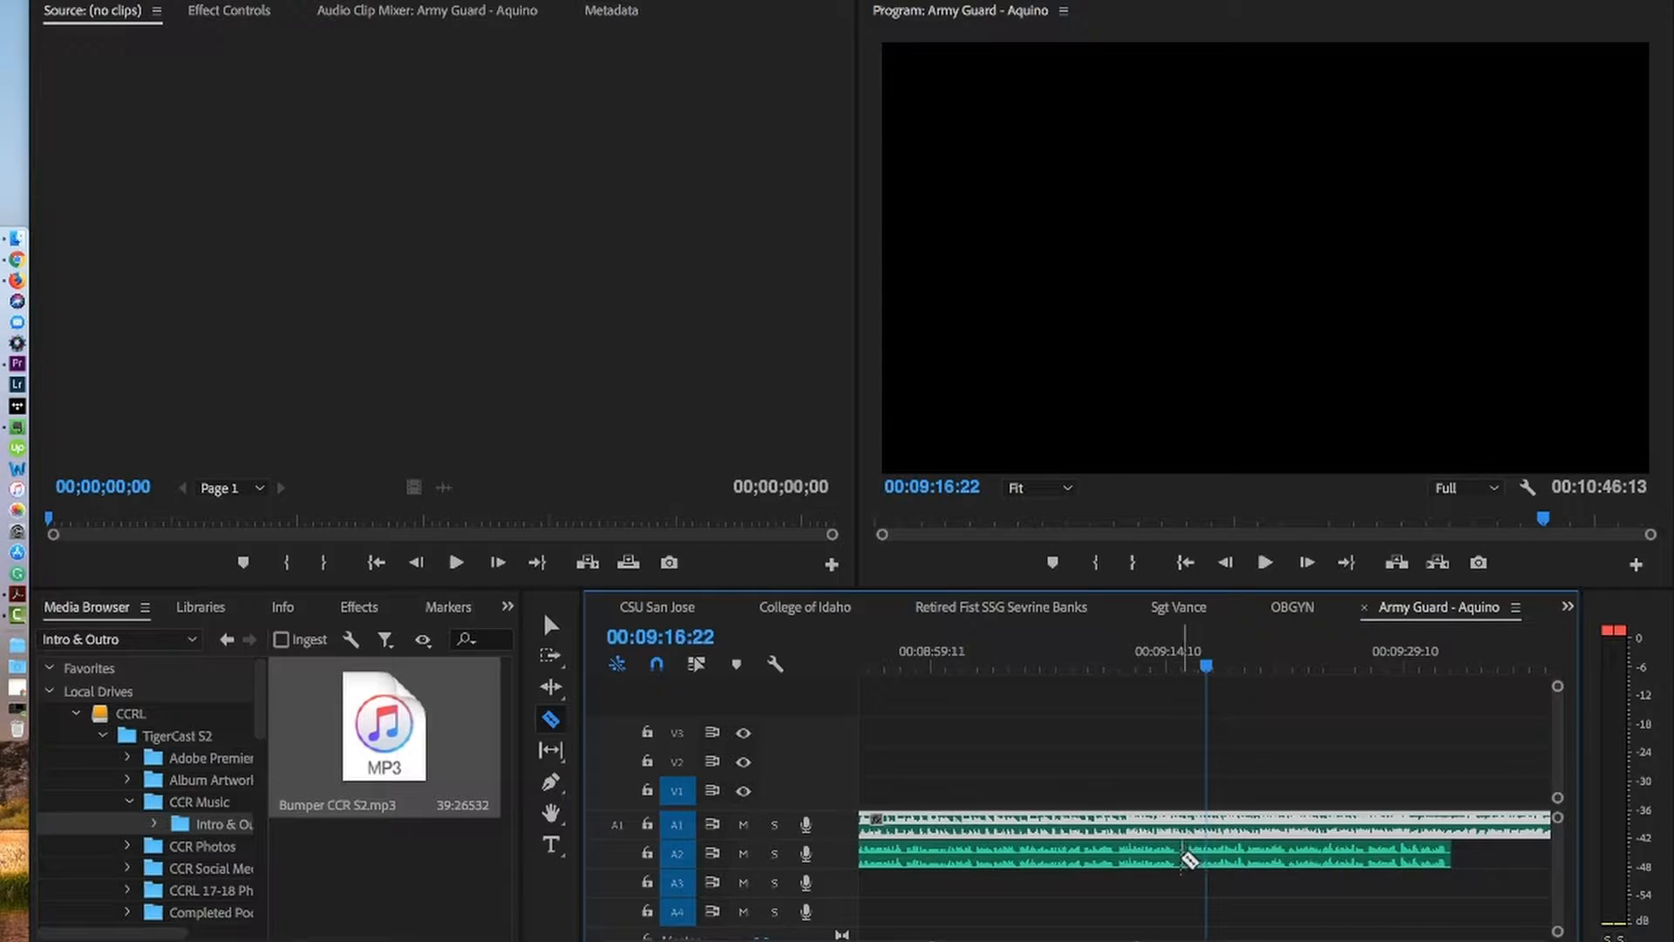
click(1182, 863)
key(v)
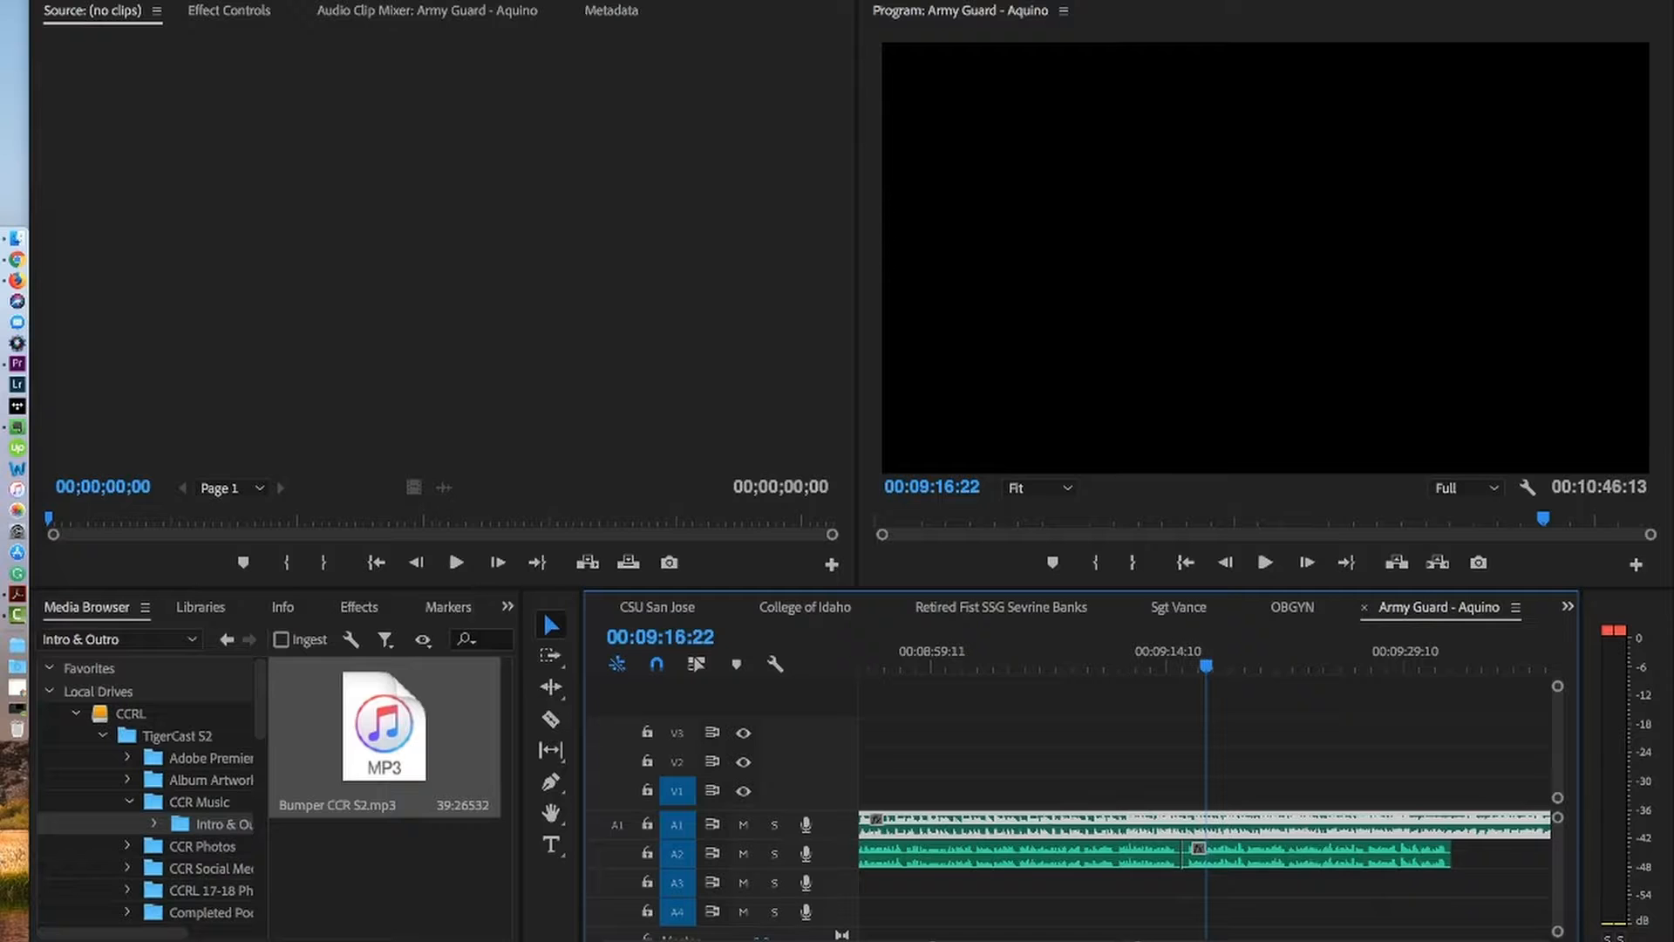
- Move the first piece of the split bumper clip to track A1, directly before the start of the recordings
key(minus)
key(minus)
key(minus)
key(minus)
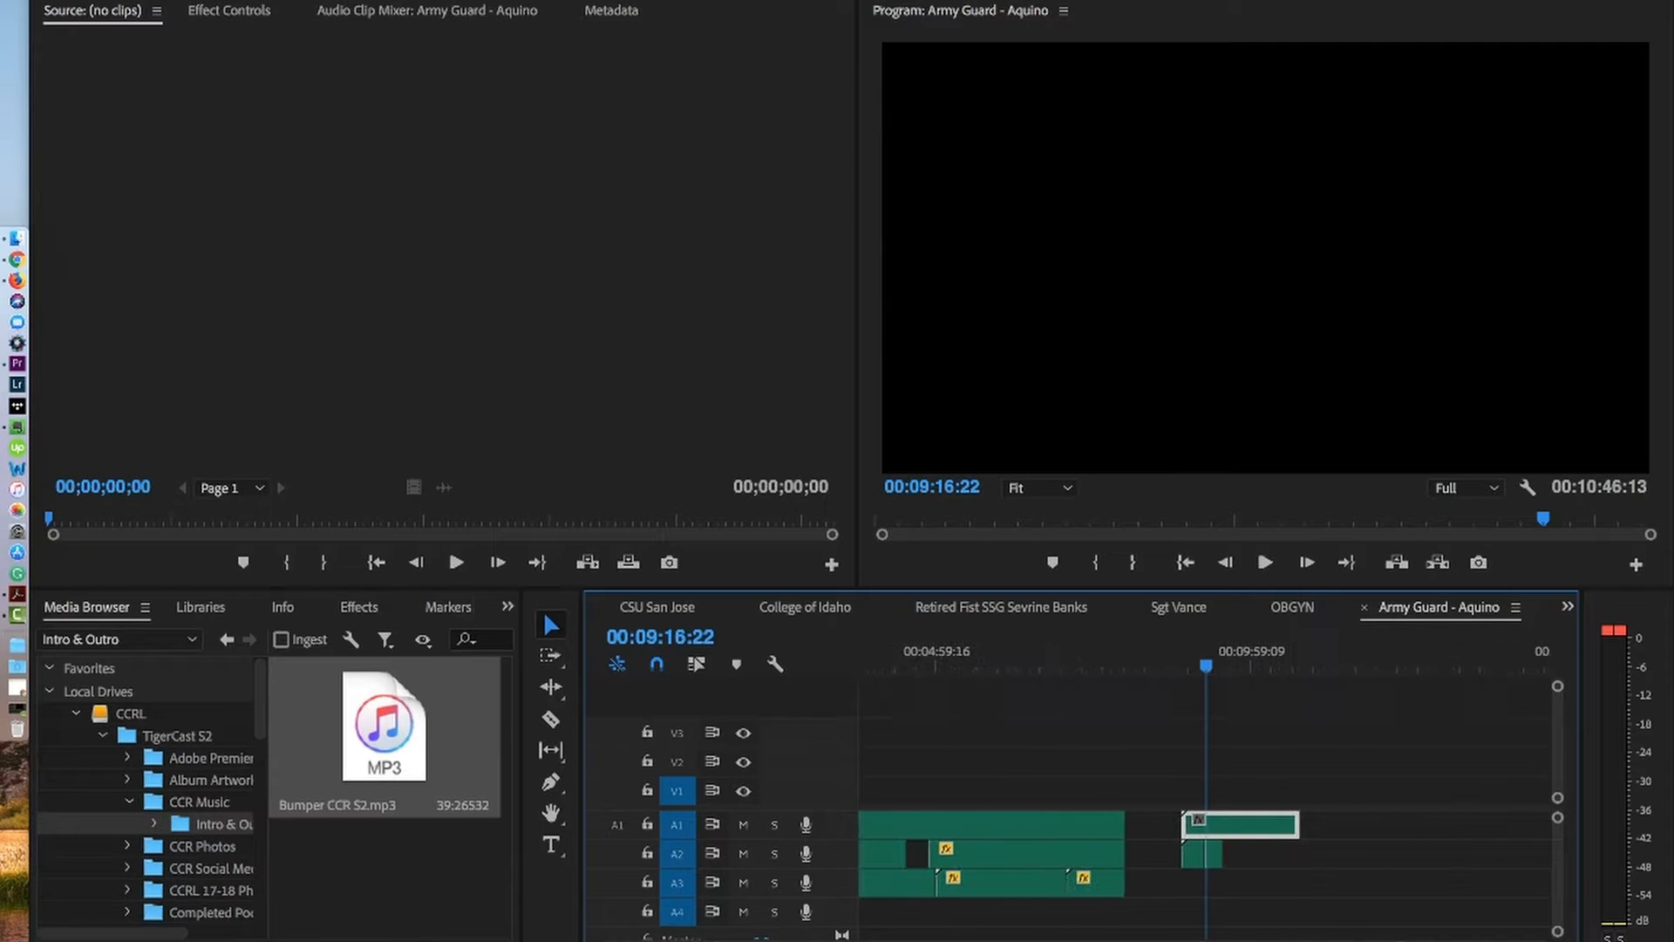
key(minus)
scroll(1300, 905, left, 1)
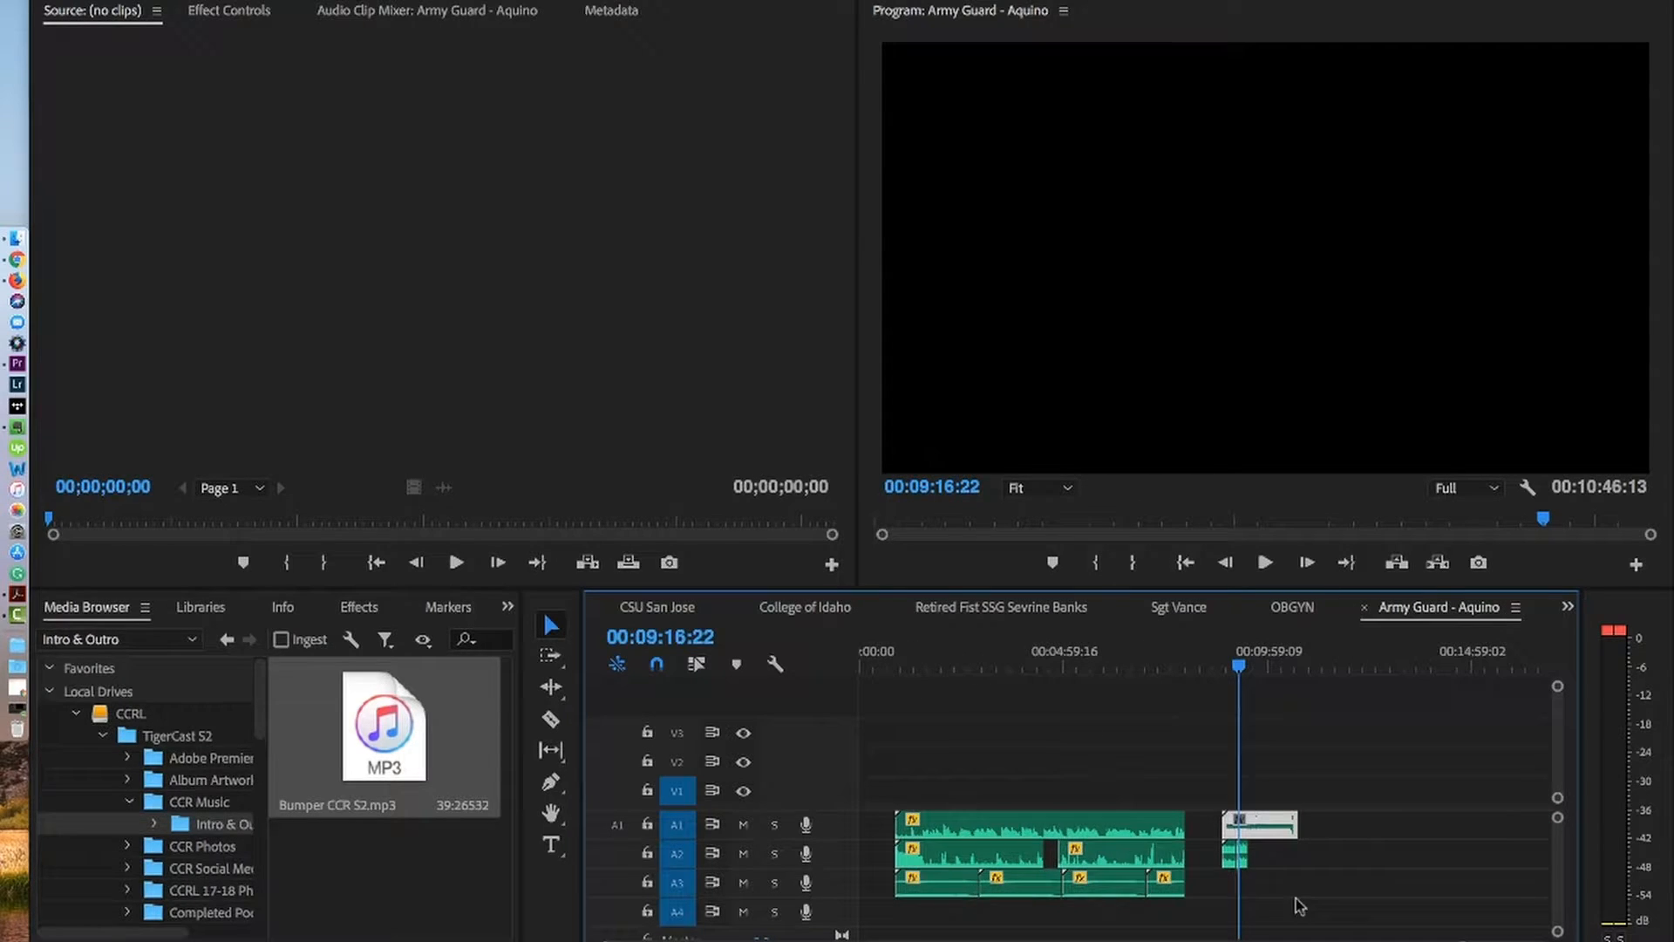
drag(1036, 872, 885, 824)
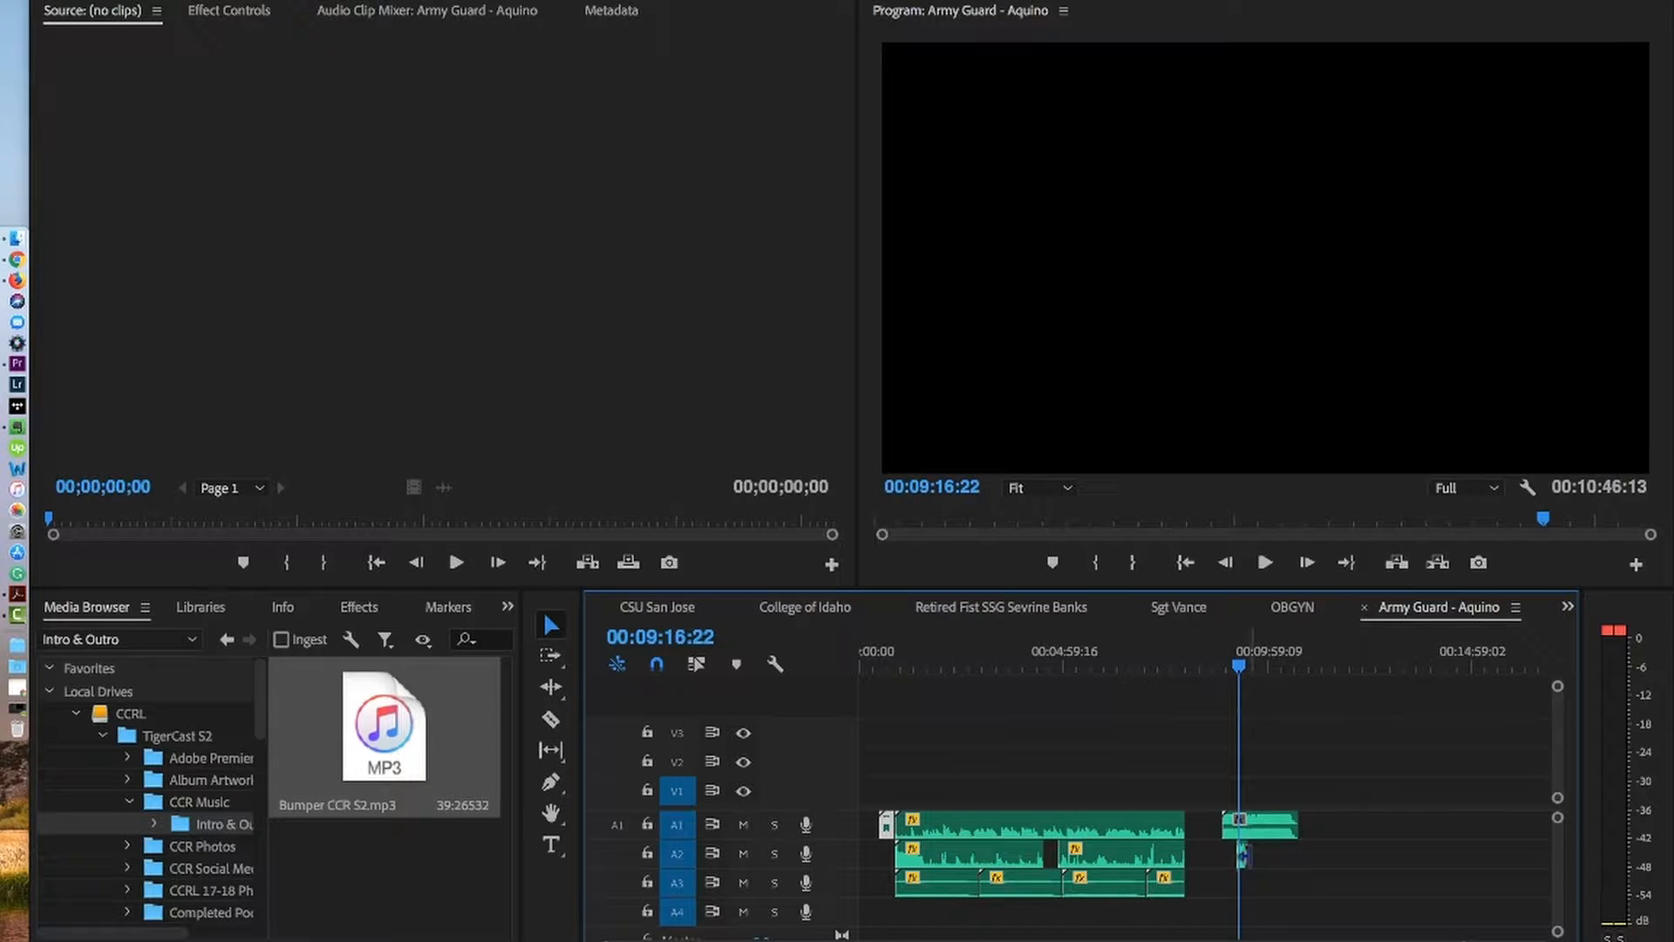
- Shift the Inspiring Music clip further along A1 and place the remaining bumper piece on A1 directly after the recordings
drag(1242, 855, 1203, 835)
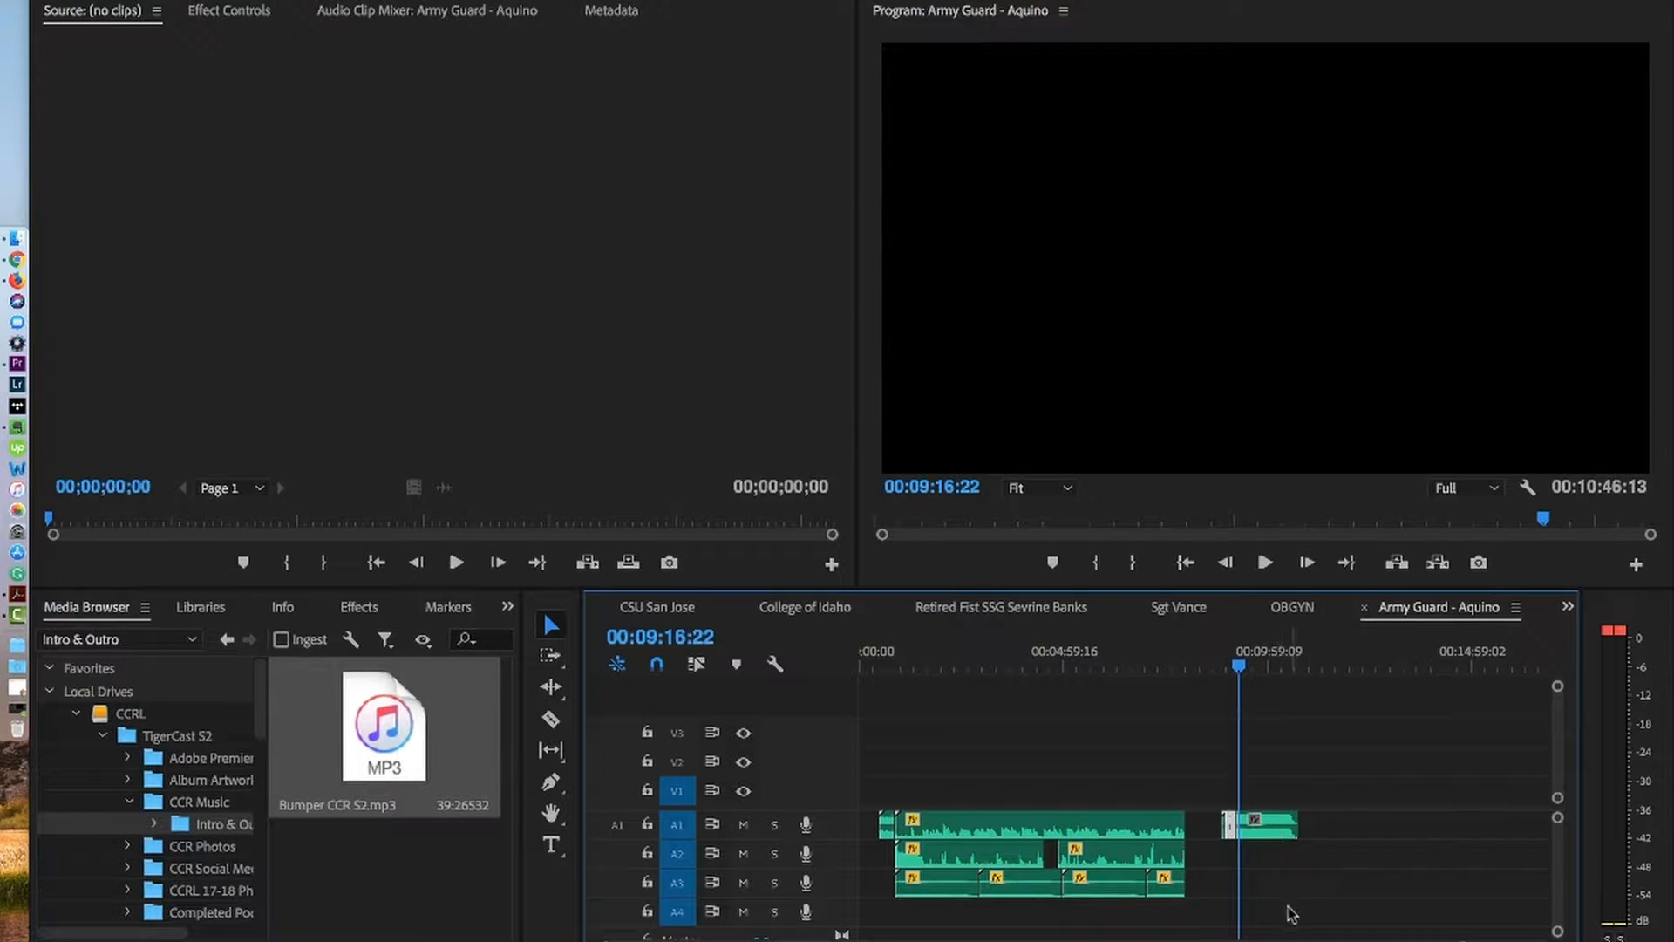
key(super+v)
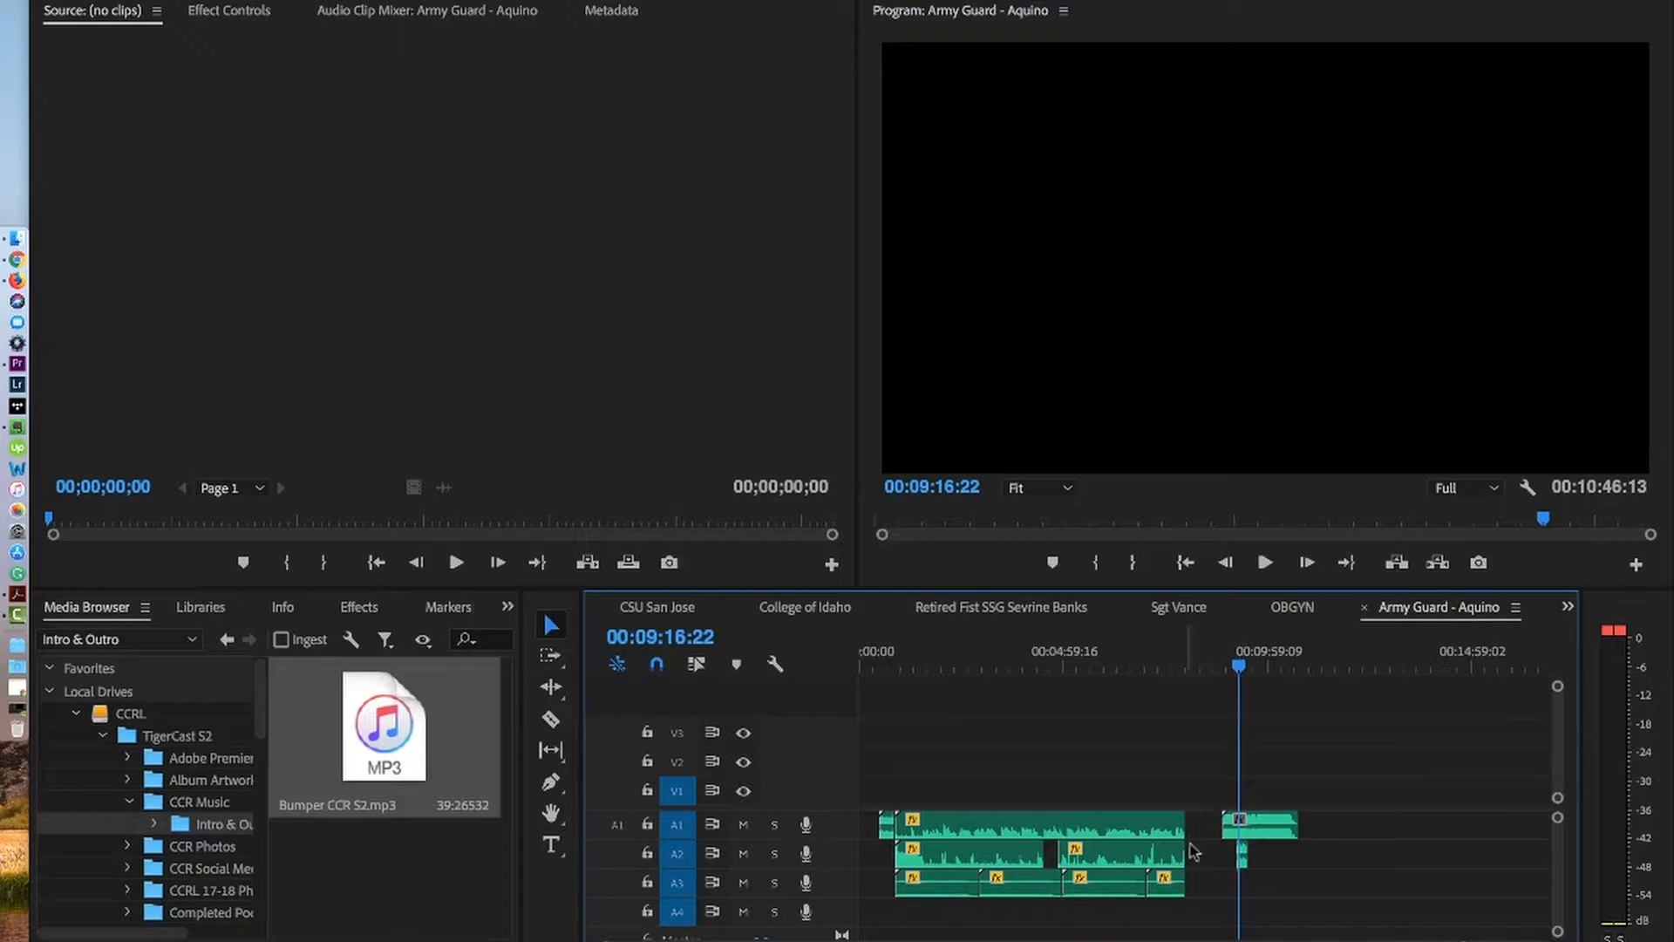
drag(1260, 826, 1359, 831)
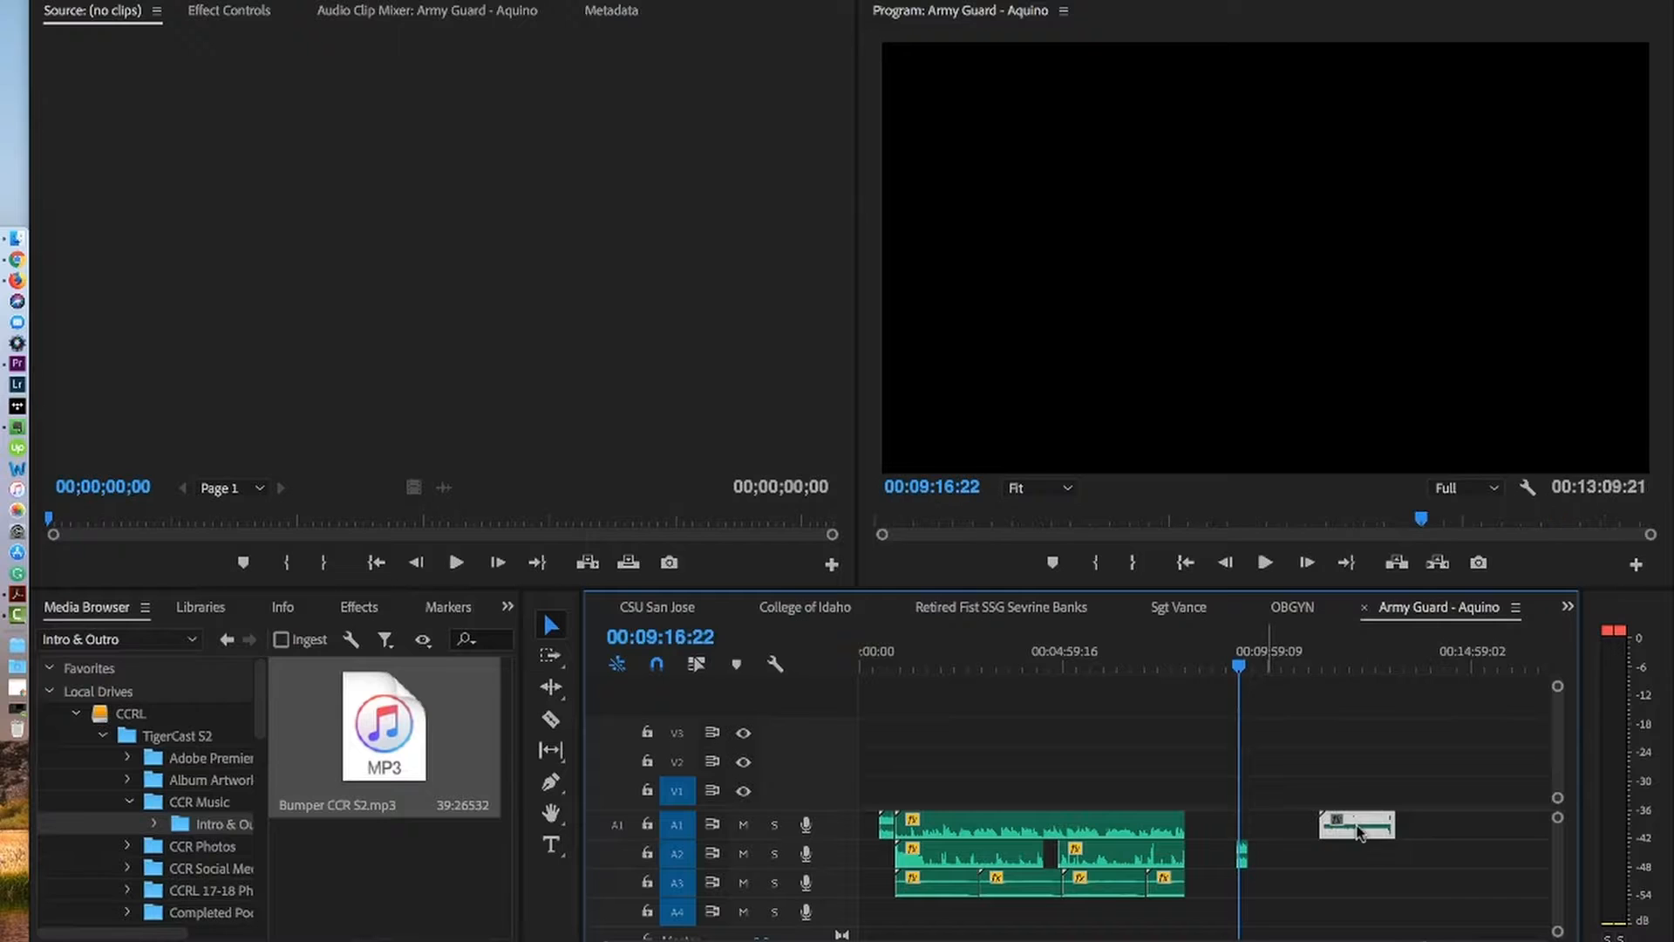
mouse_move(1242, 855)
mouse_down()
mouse_move(1196, 830)
mouse_move(1264, 848)
mouse_move(1243, 837)
mouse_up()
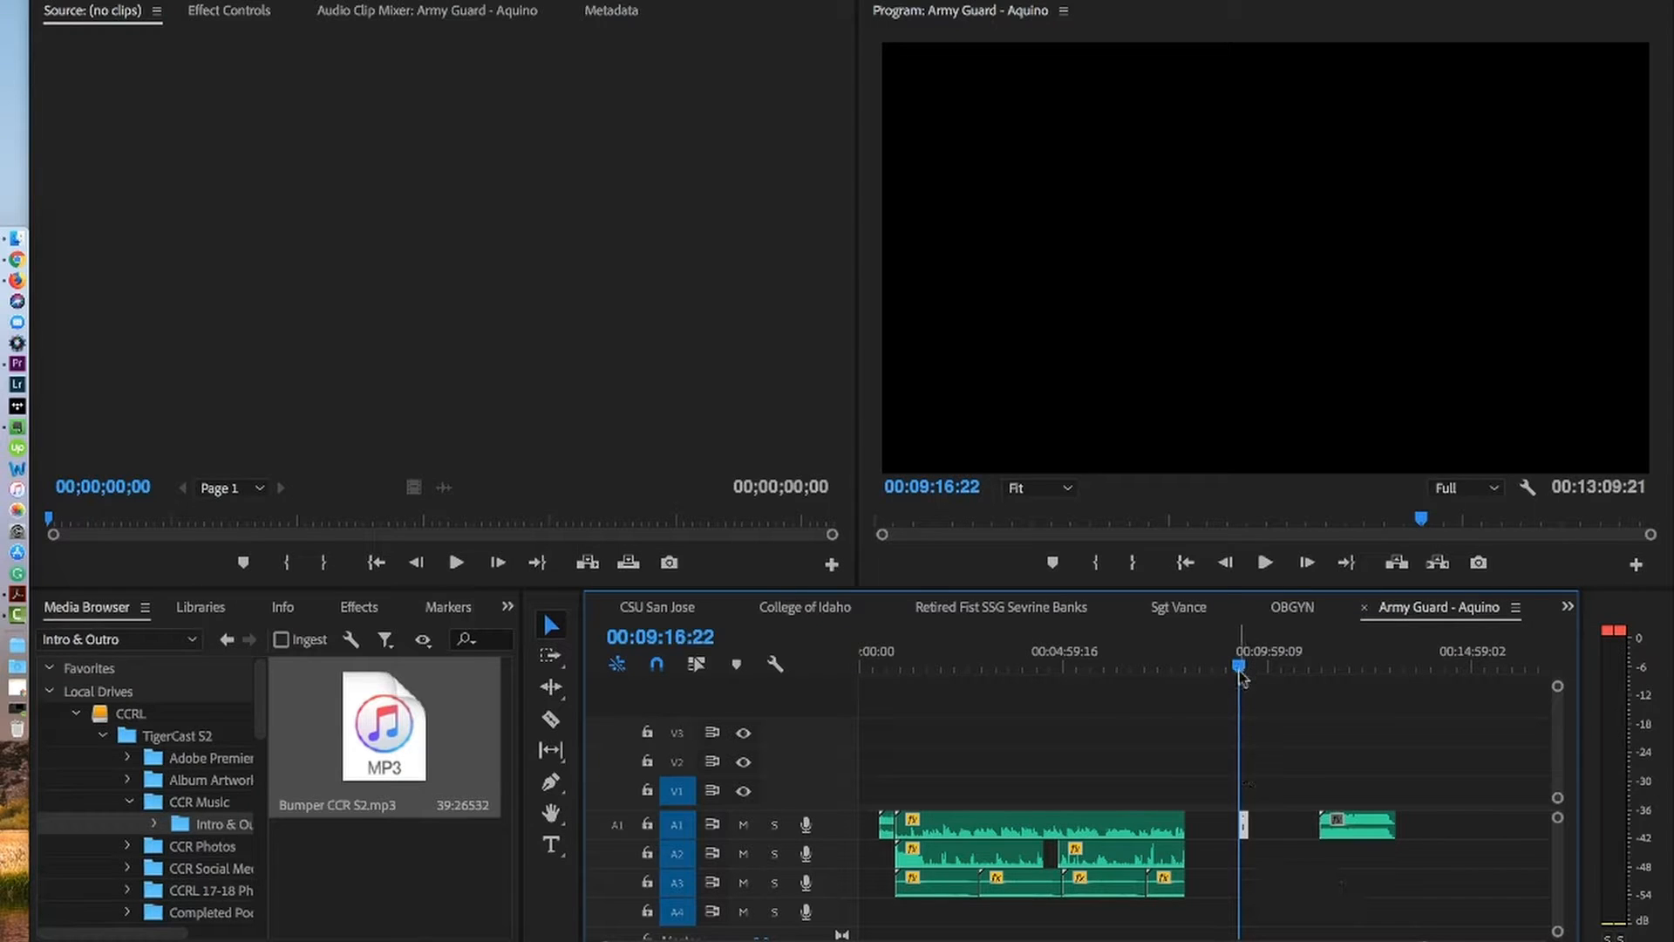
click(1468, 669)
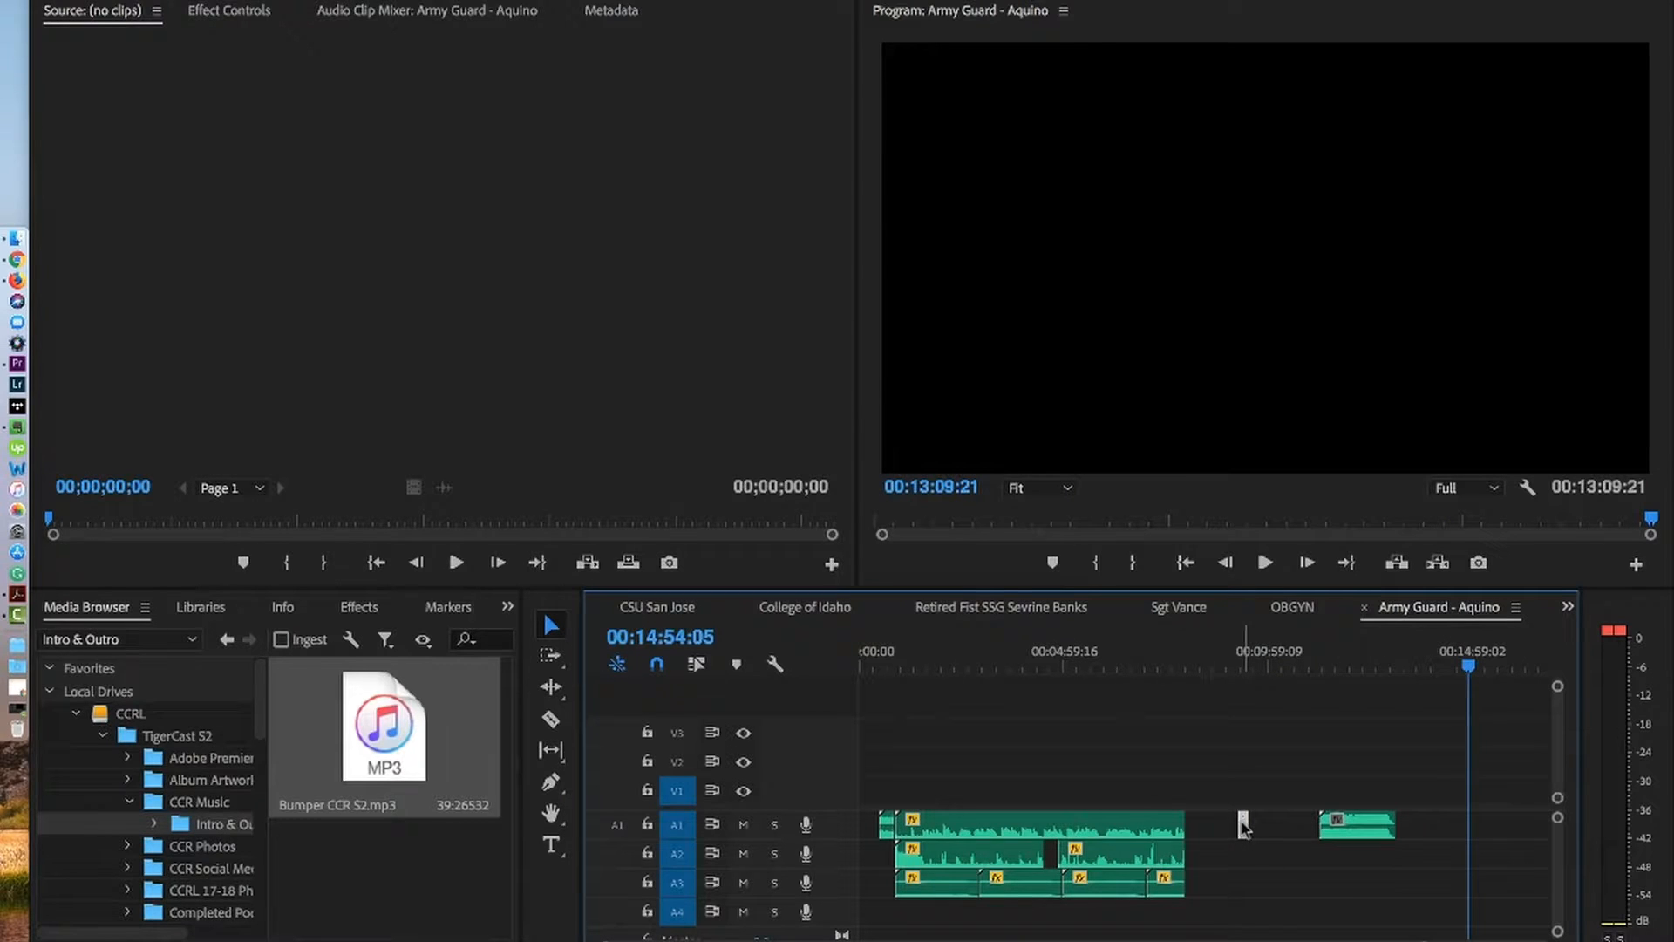
drag(1243, 827, 1202, 826)
- Move the Inspiring Music clip to A2 directly after the recordings and cut off the excess beyond the bumper's end
drag(1361, 833, 1224, 867)
scroll(1207, 824, up, 3)
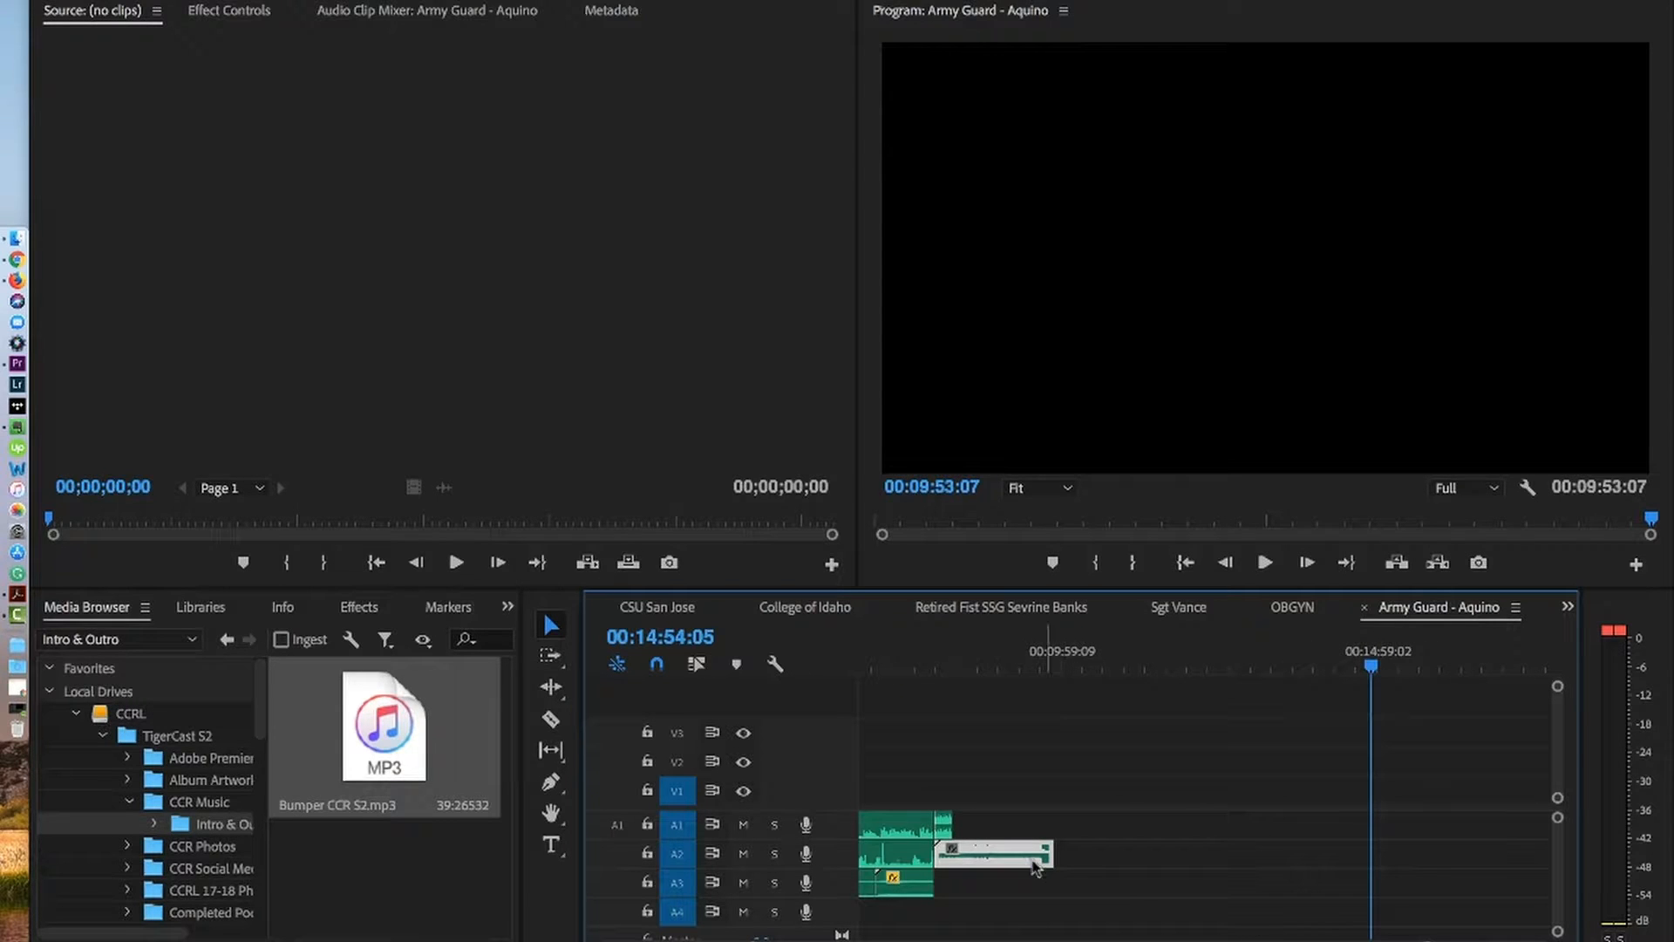
key(c)
click(954, 854)
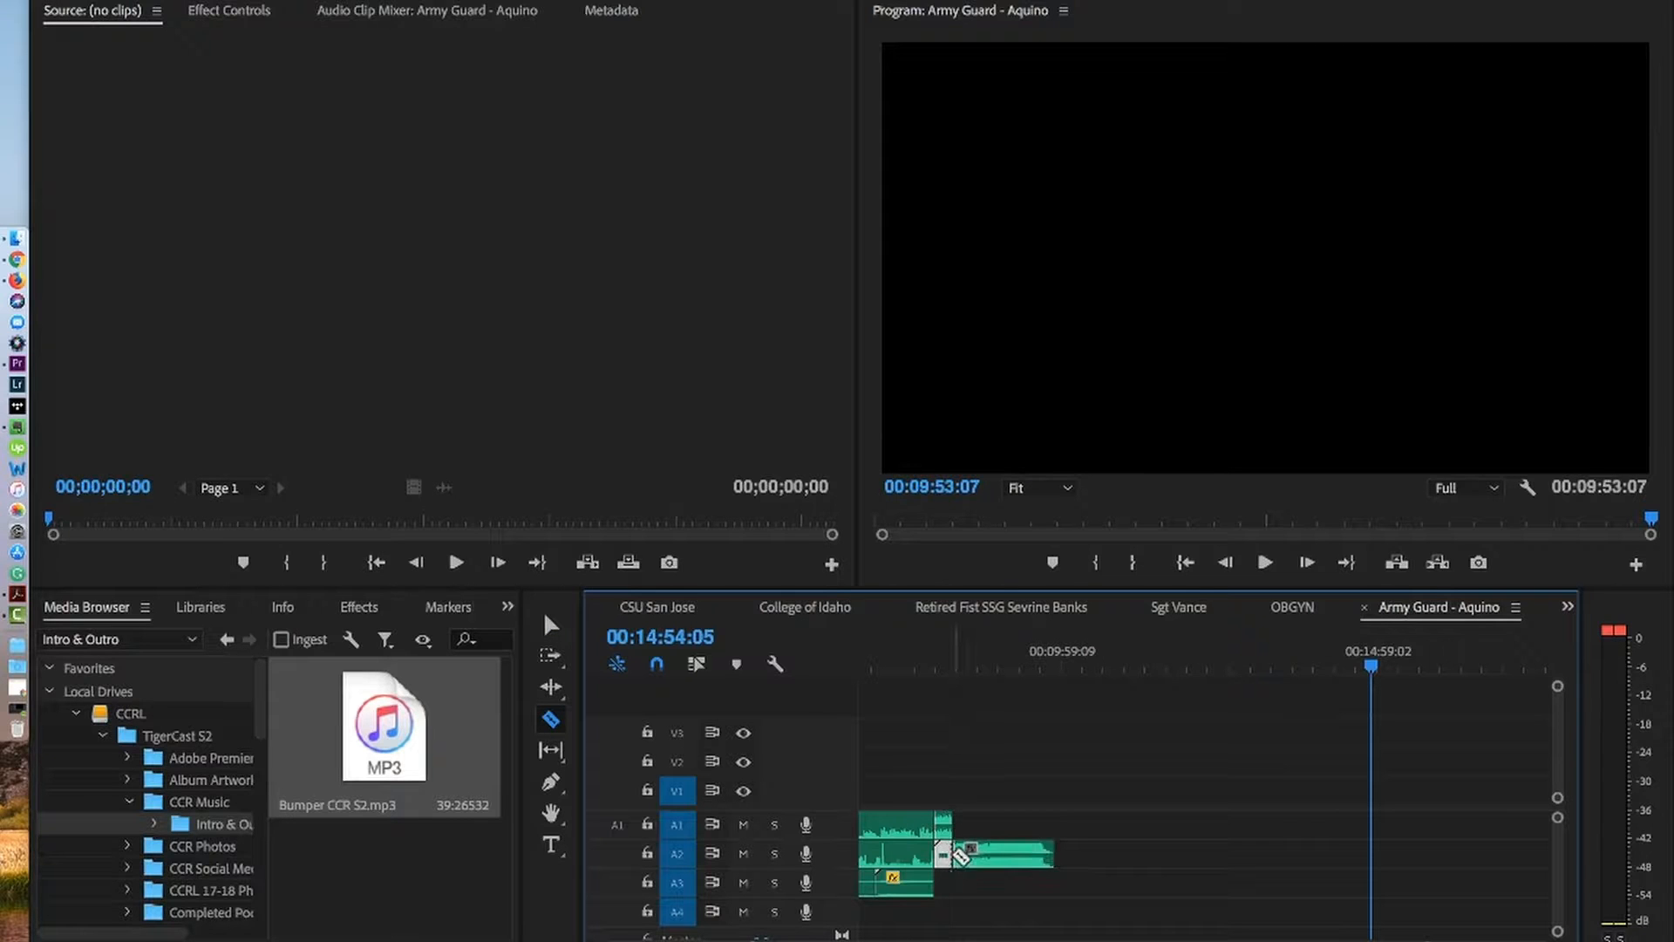
key(v)
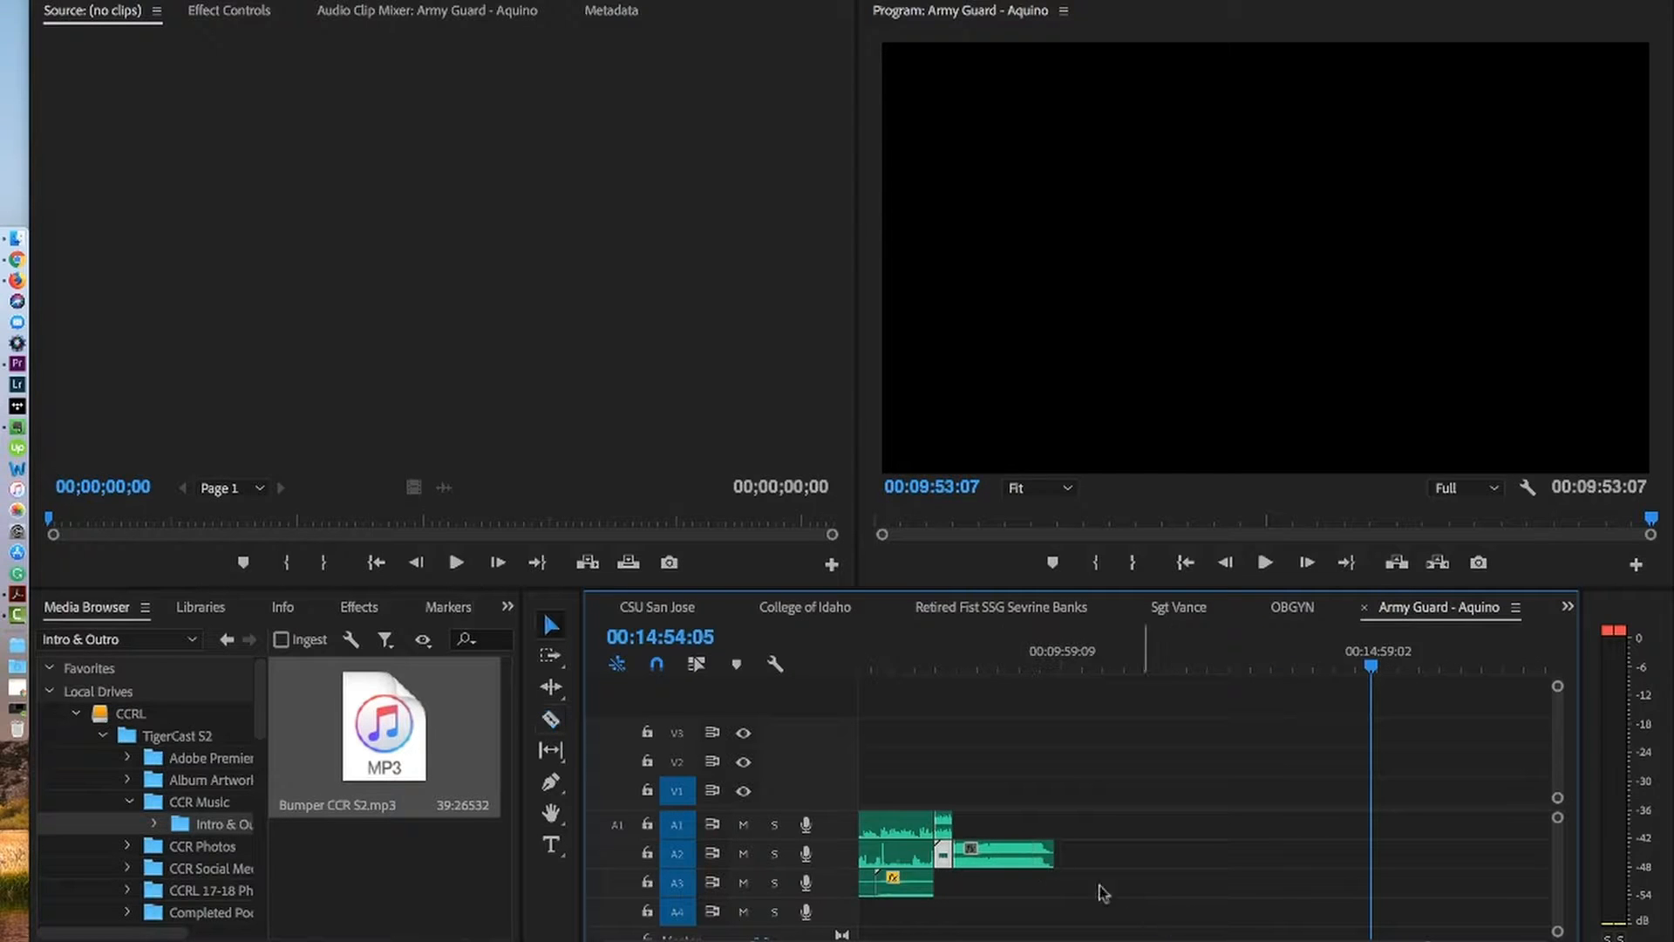
click(1018, 854)
key(Delete)
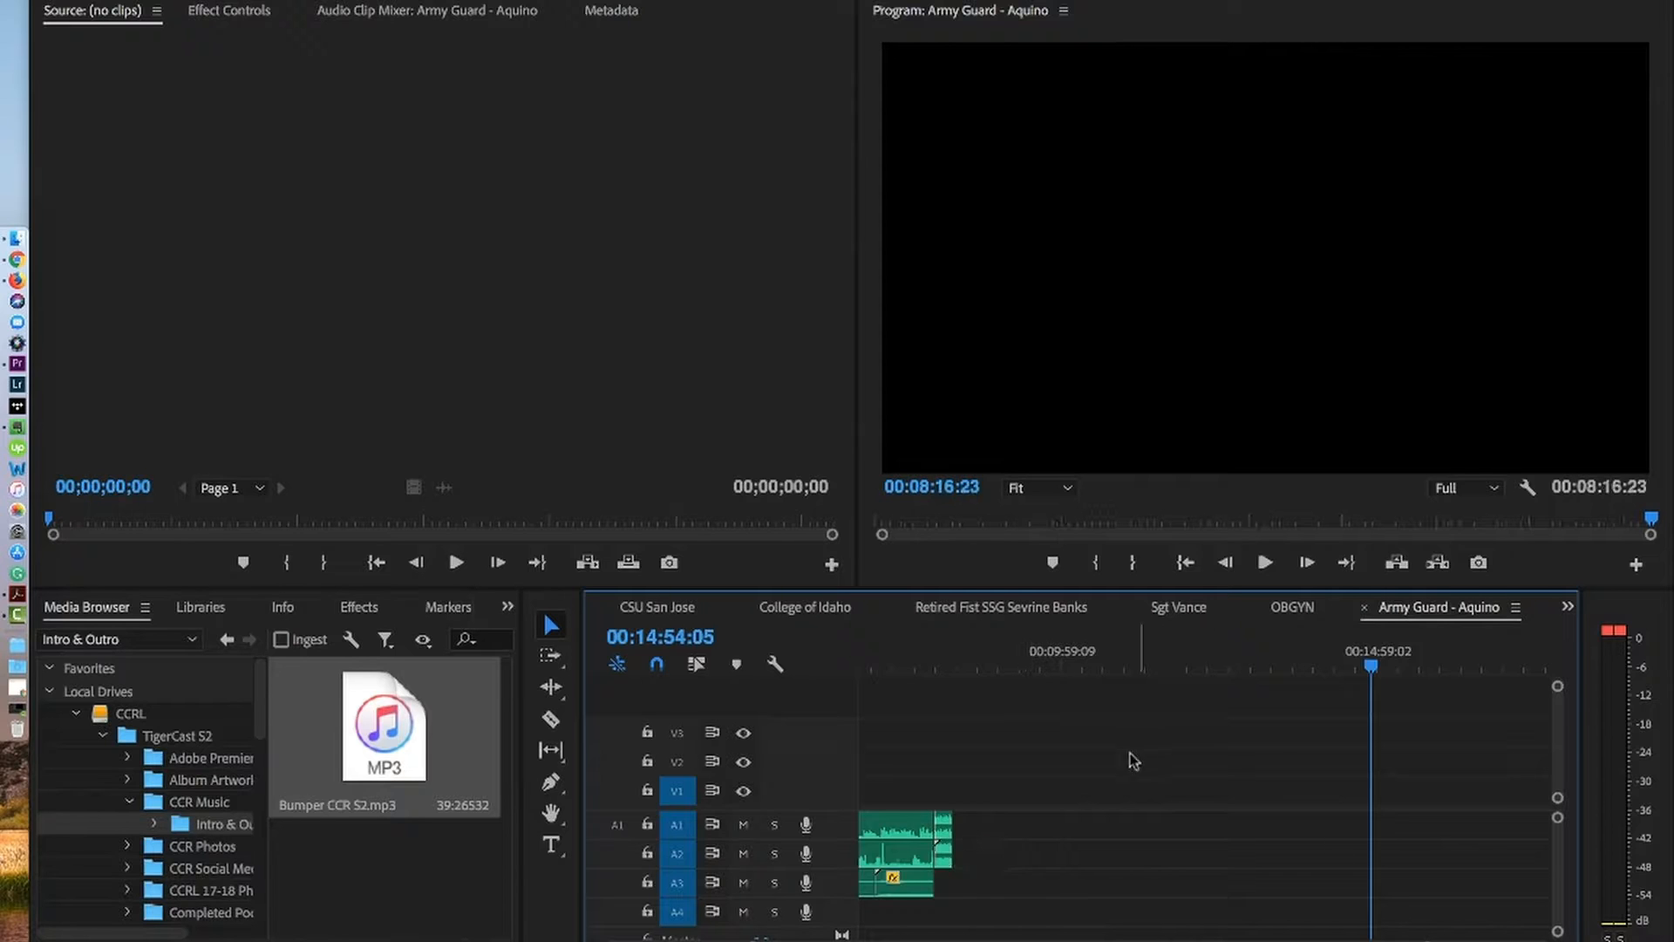
- Add the Inspiring Music INTRO WAV from the CCR Music folder to track A4, aligned with the start of the intro bumper
scroll(1130, 763, left, 5)
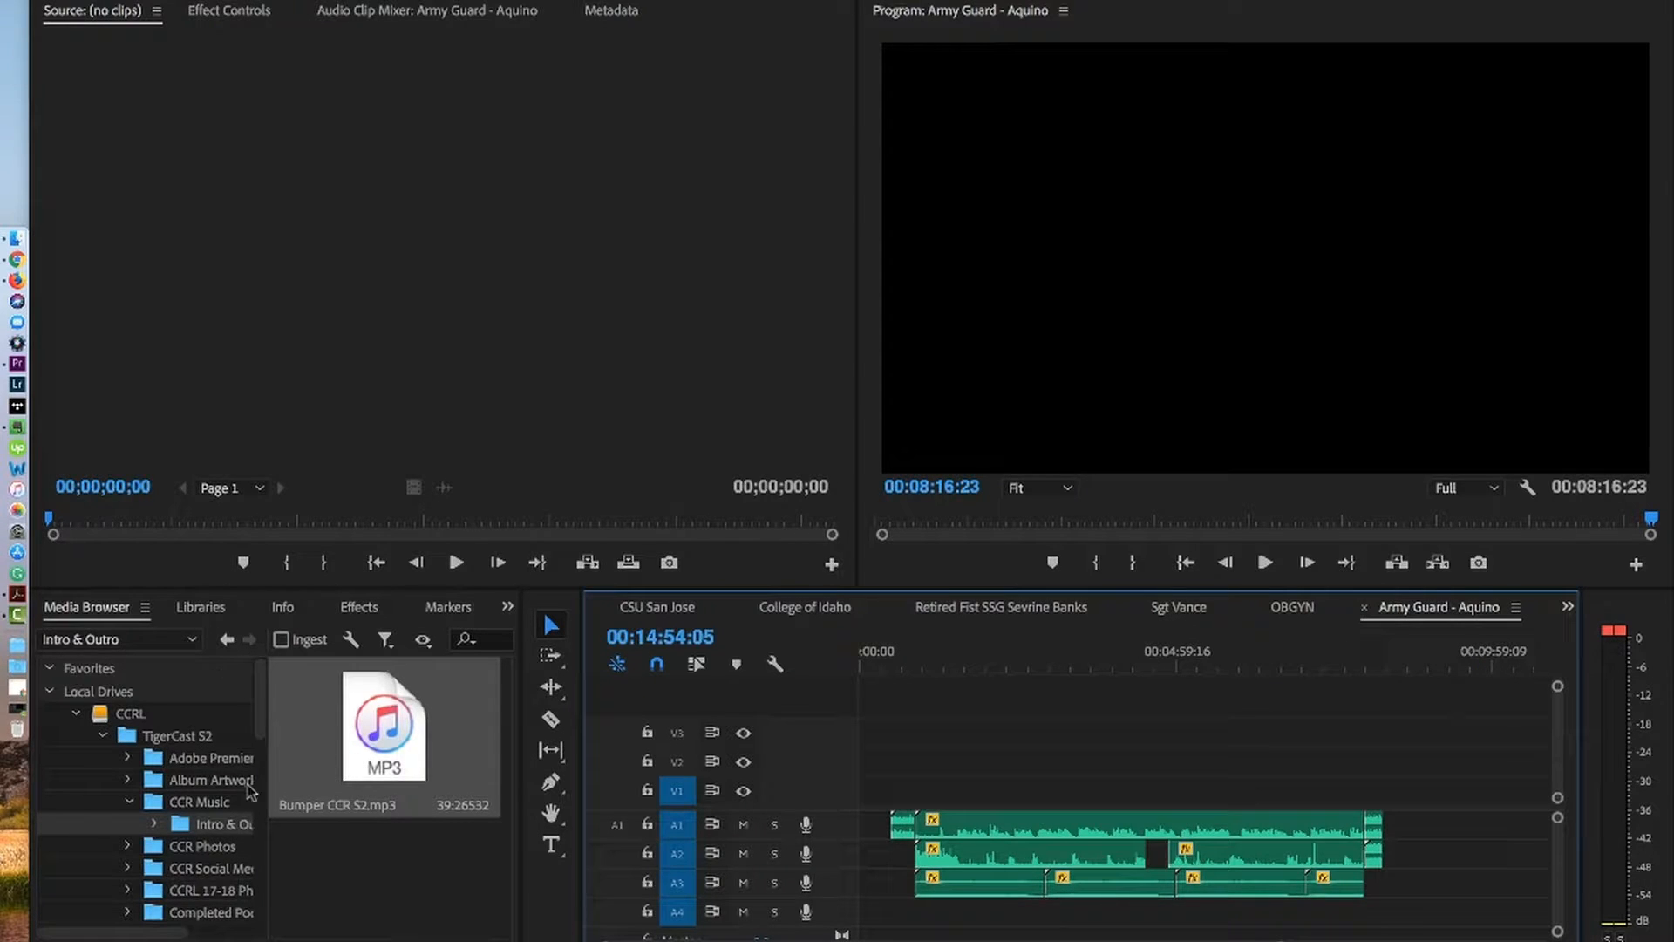
click(201, 803)
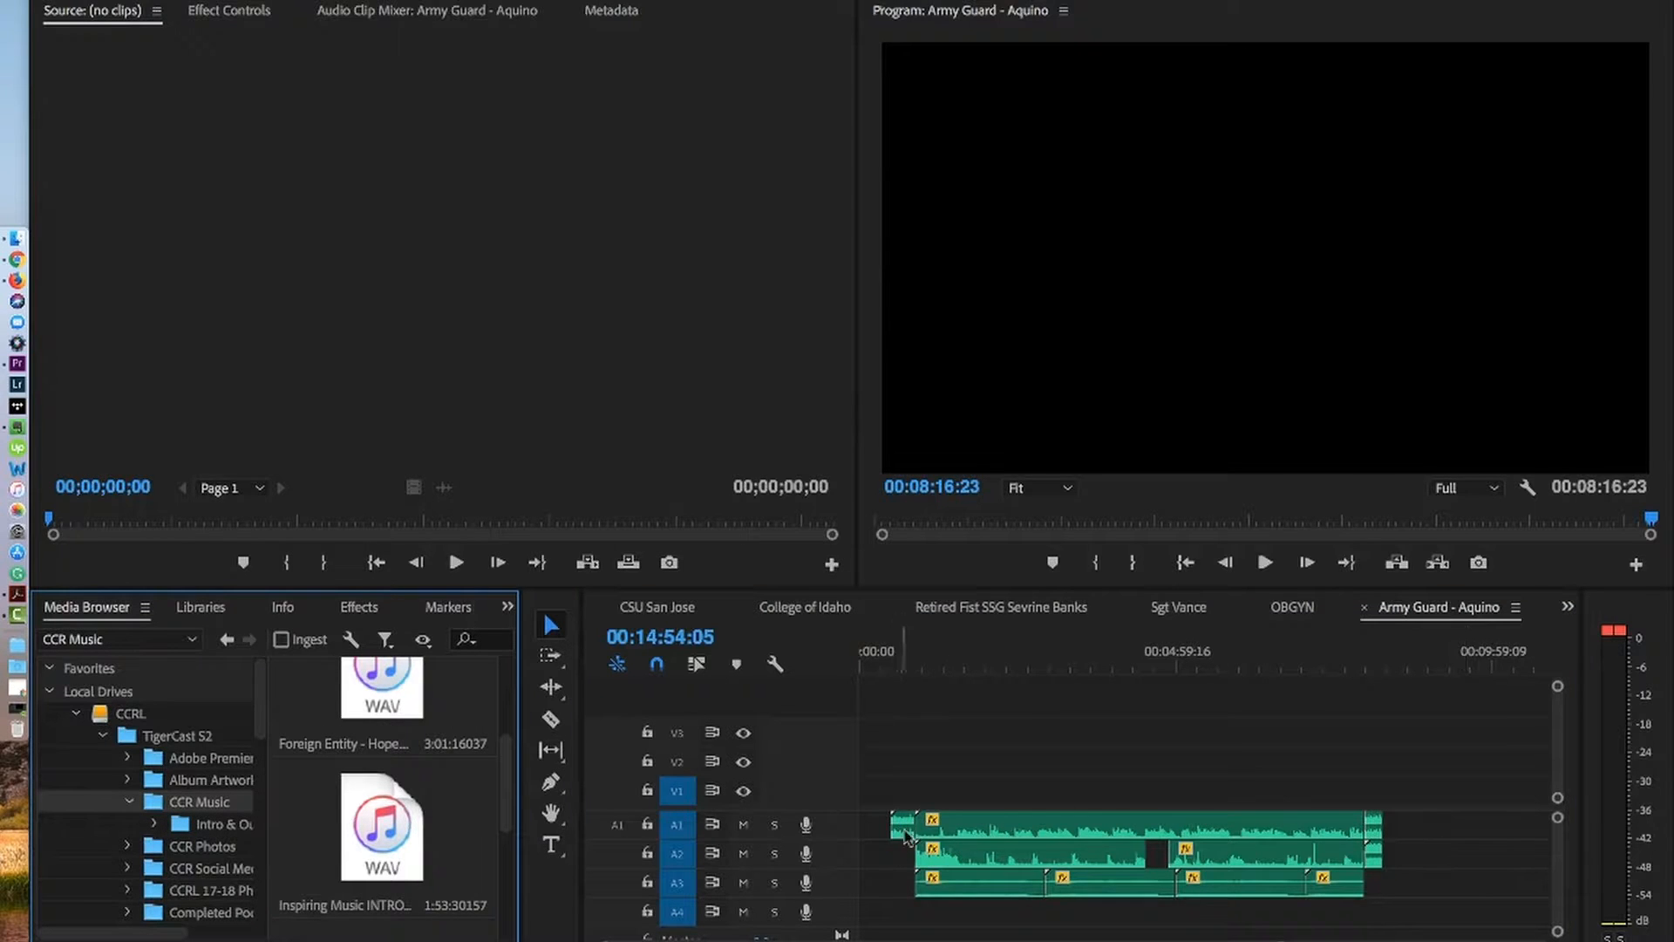
click(376, 837)
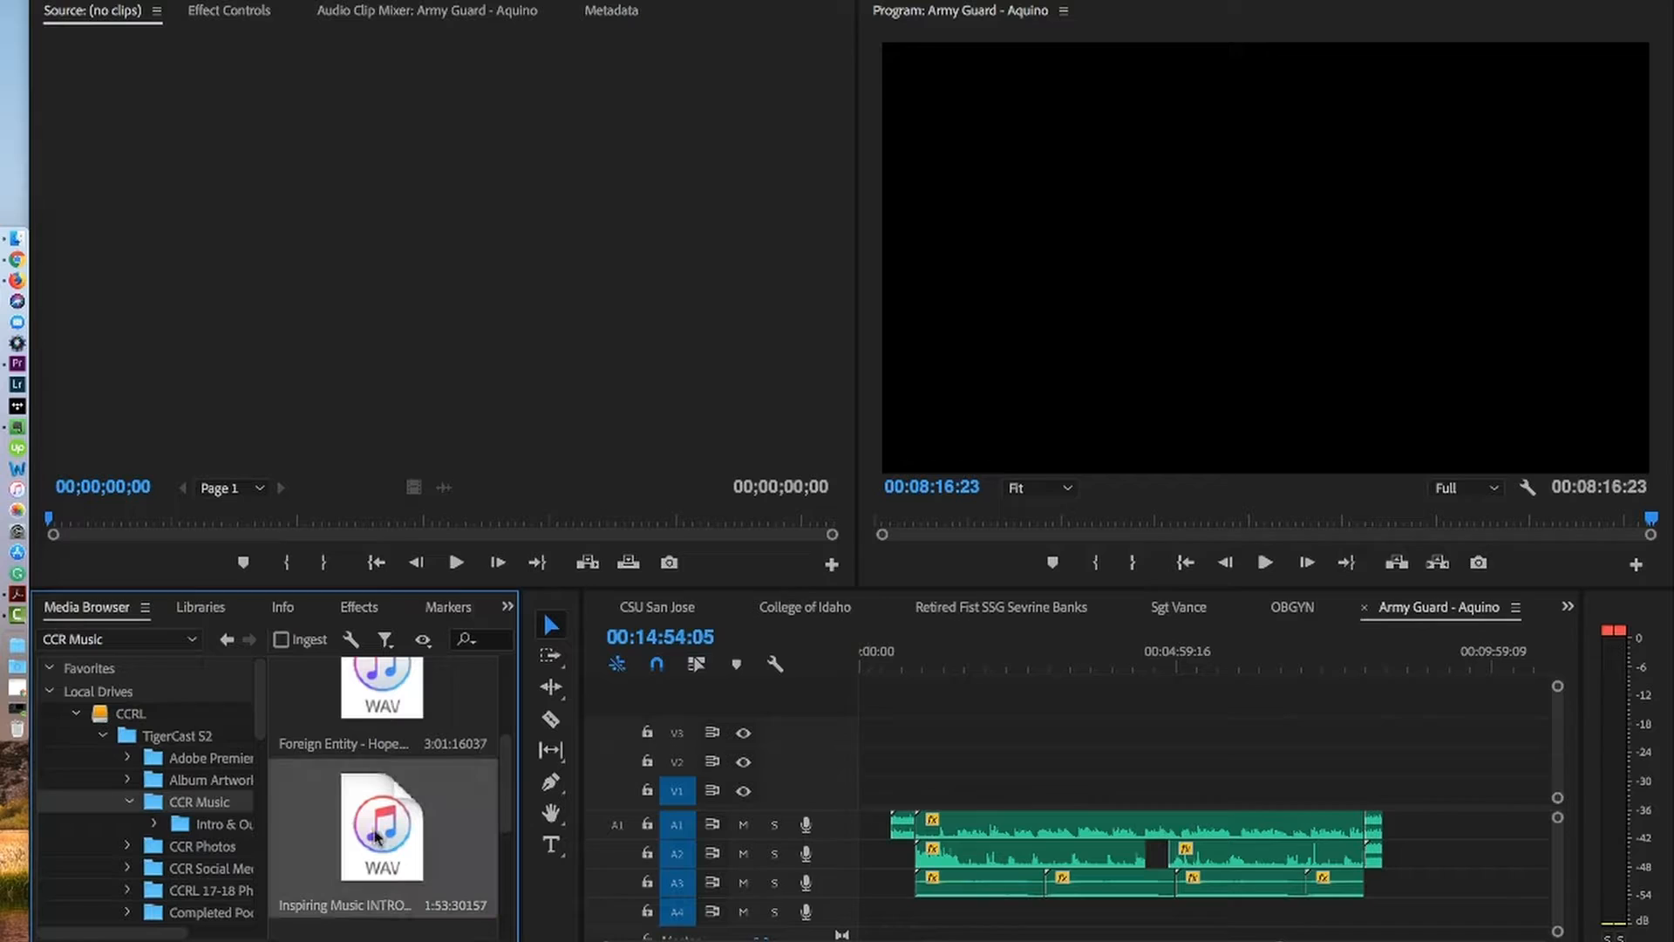
drag(377, 829, 898, 915)
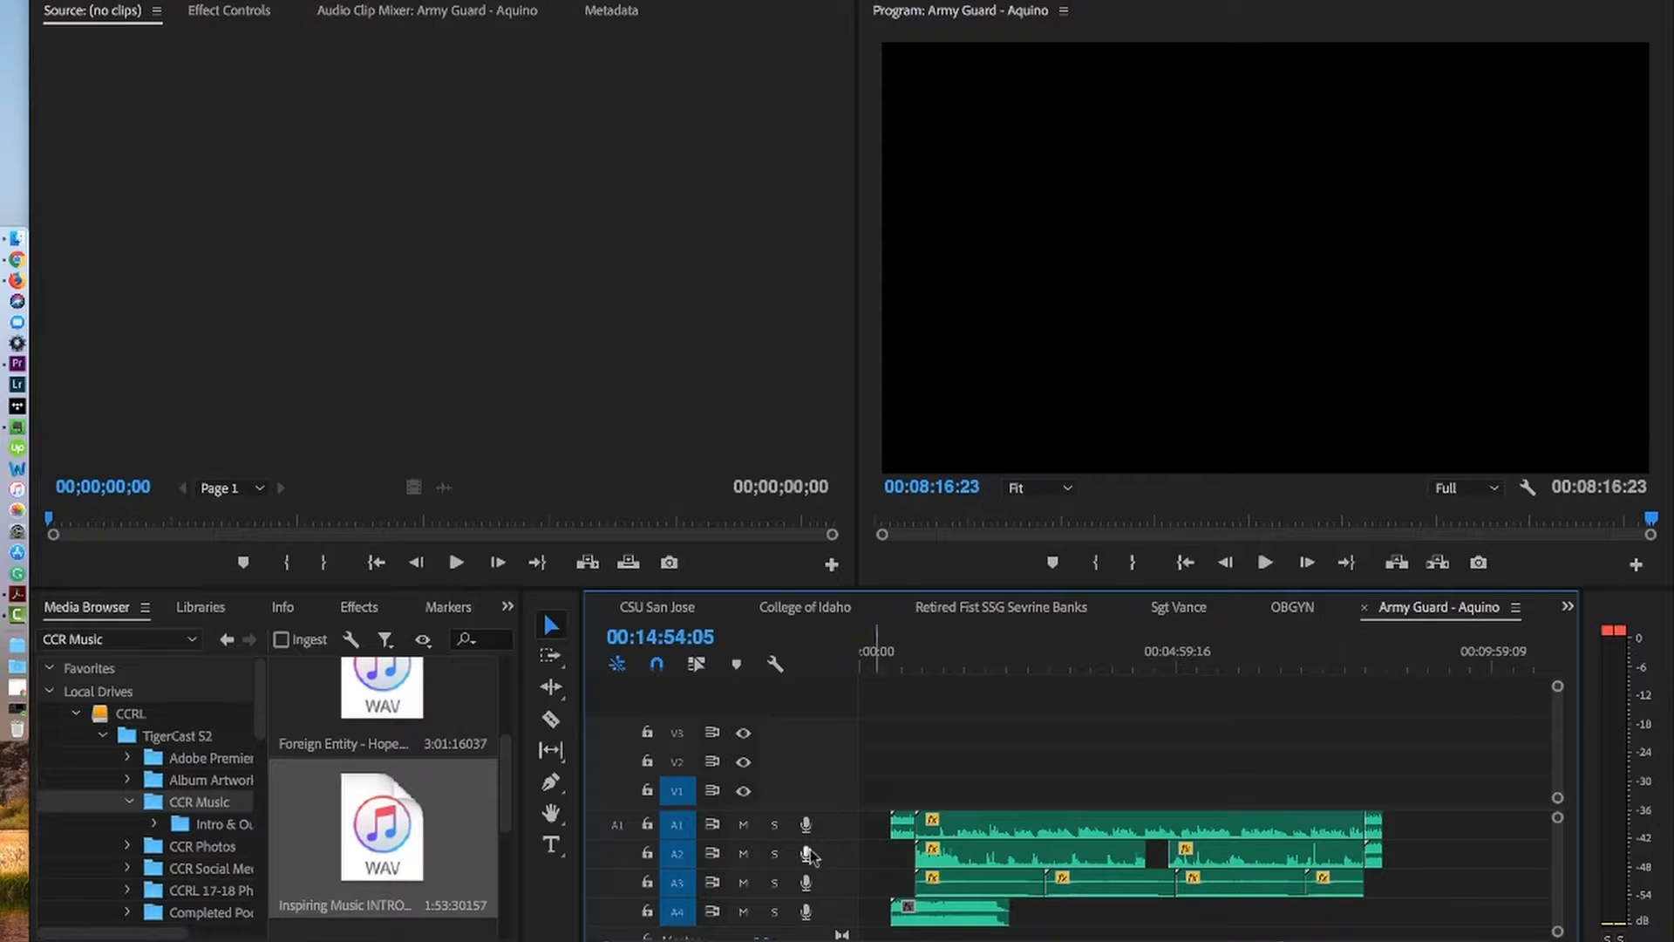
- Cut the A4 Inspiring Music clip where the recordings begin, delete the excess, and move the short piece to A2 under the intro bumper
key(c)
click(918, 912)
key(v)
click(959, 915)
key(Delete)
drag(899, 912, 902, 854)
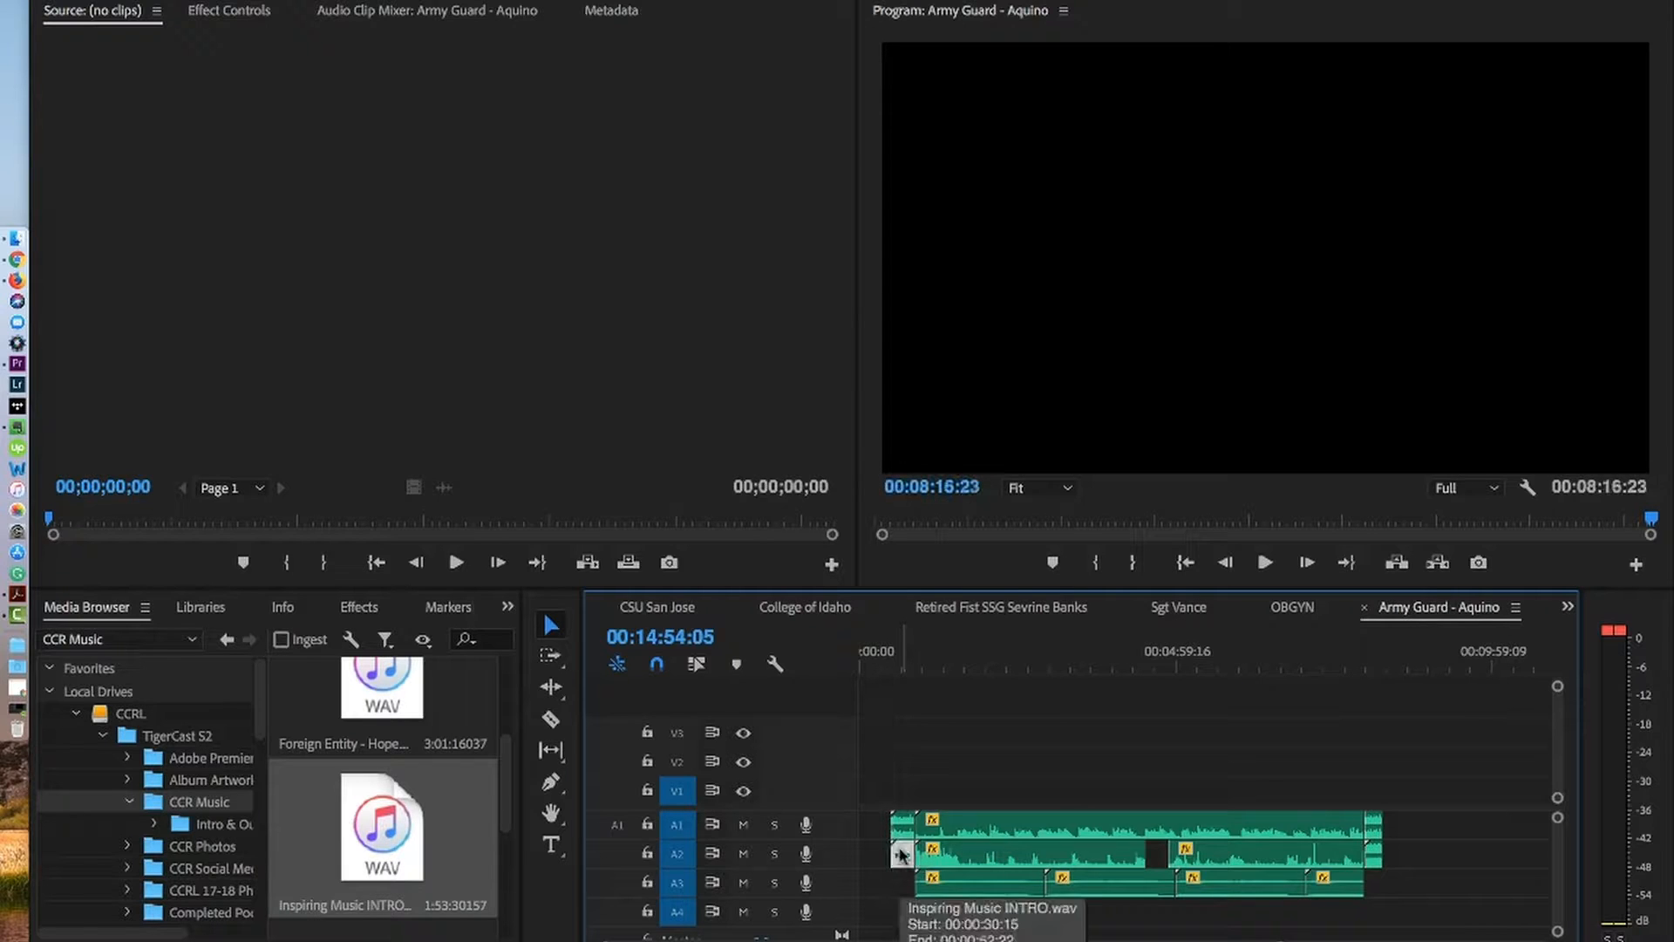
- Play the intro from 00:00:29, the outro up to 00:08:06, and the intro-to-recording transition from about 00:00:44 to 00:00:57
click(891, 668)
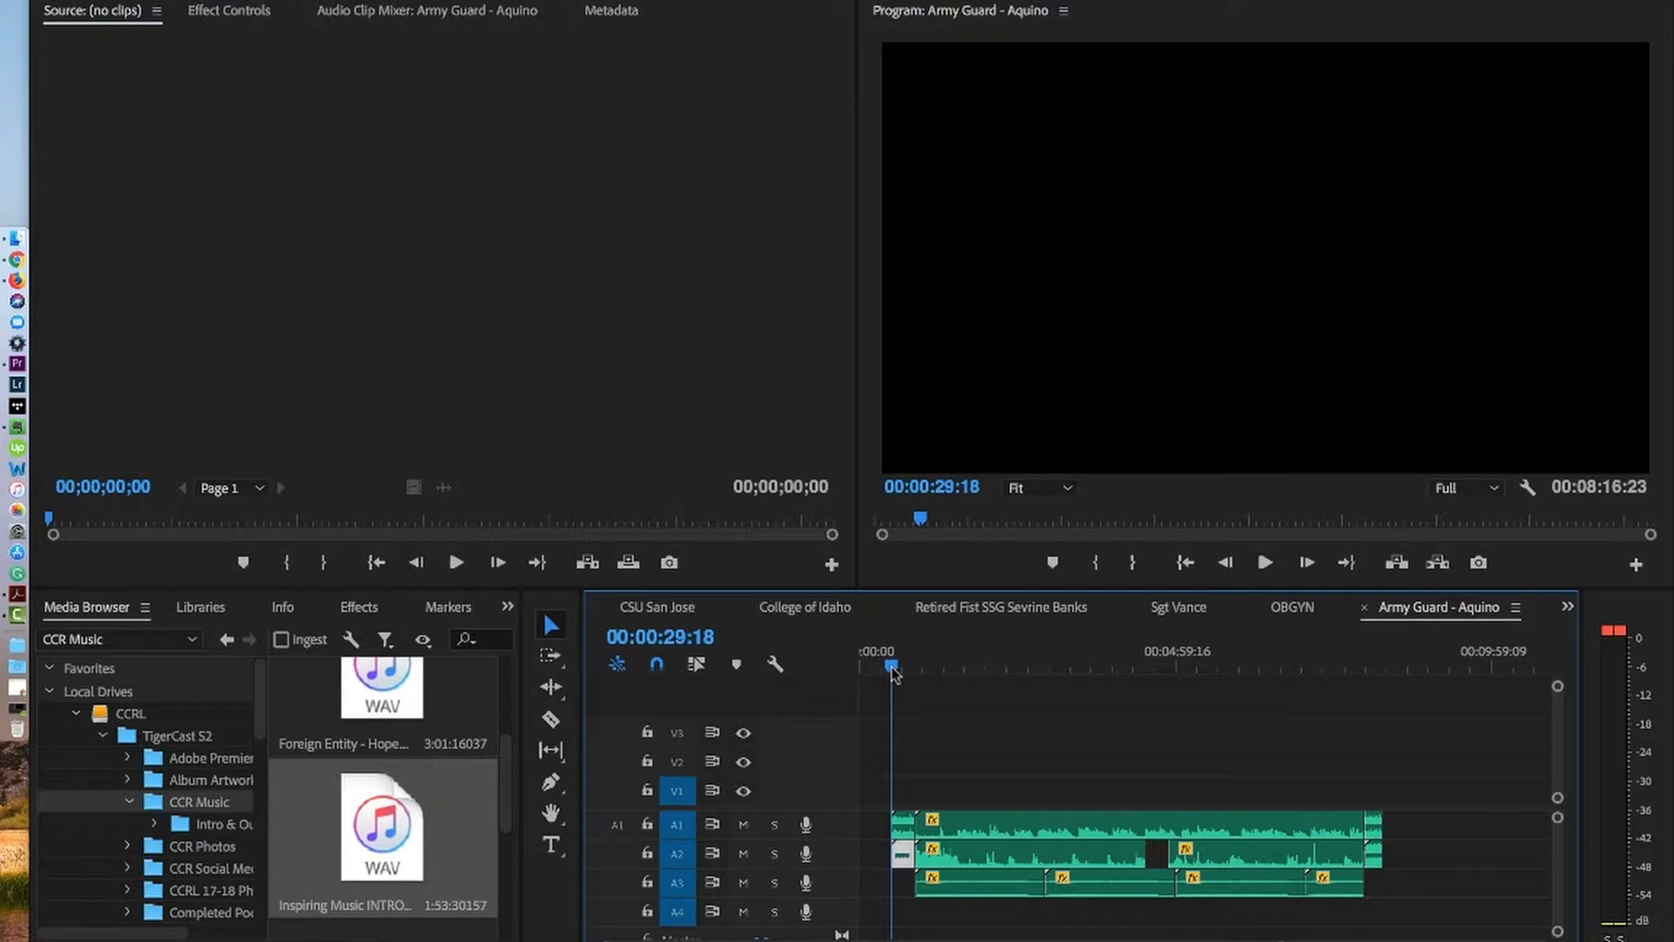
key(super+s)
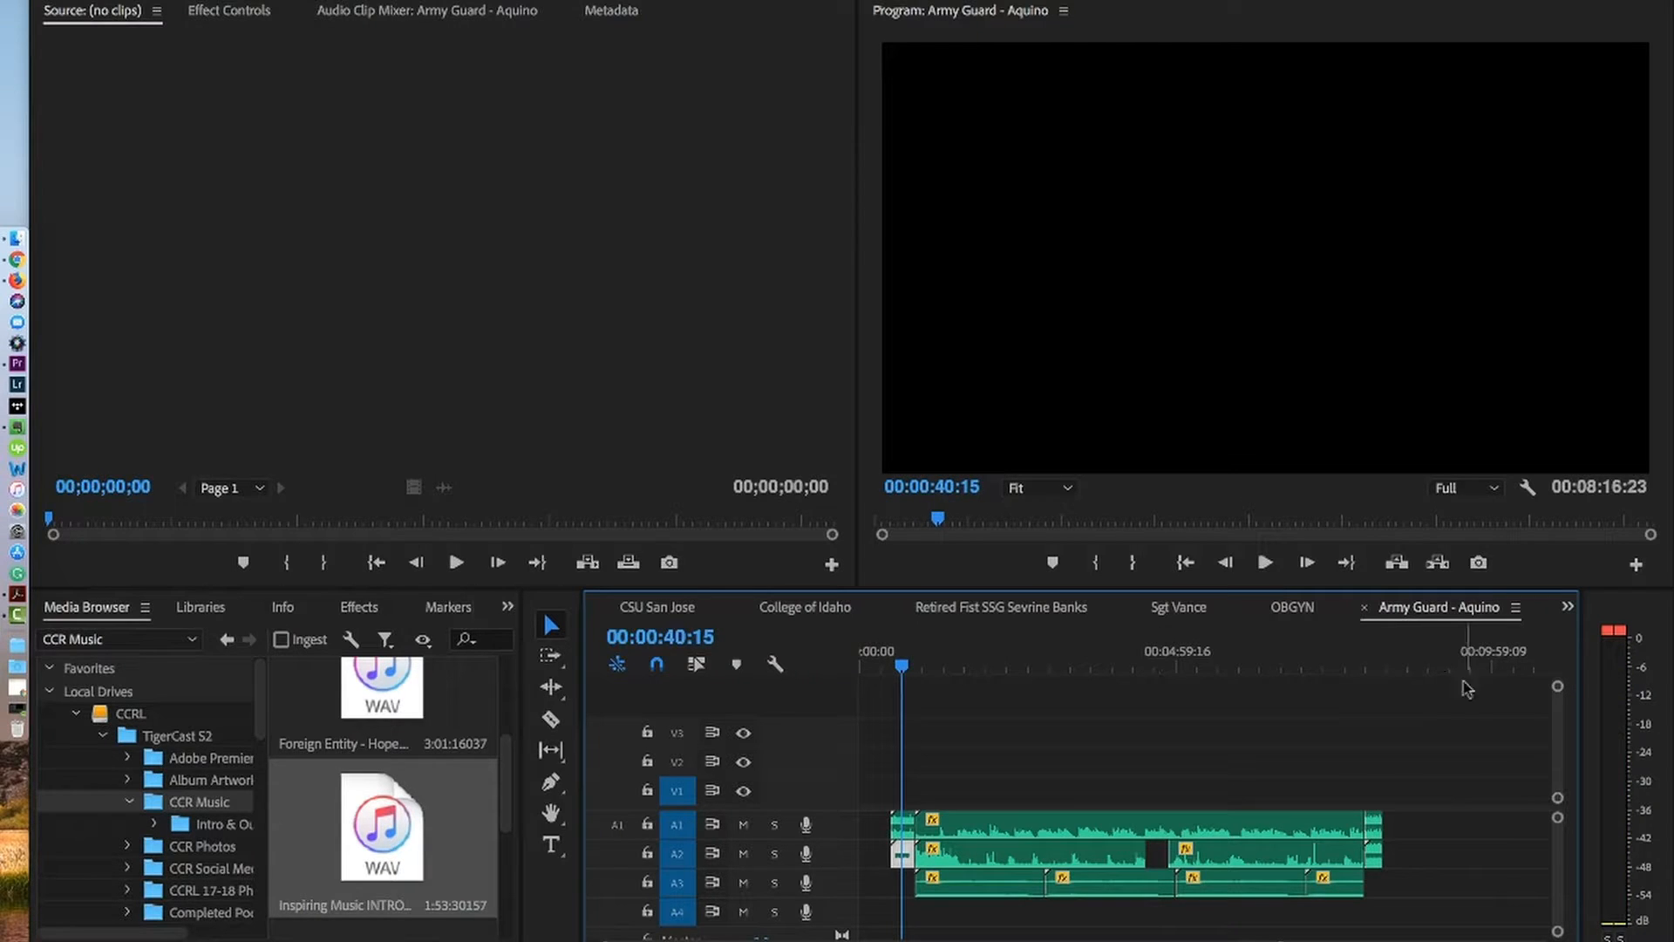
click(1367, 667)
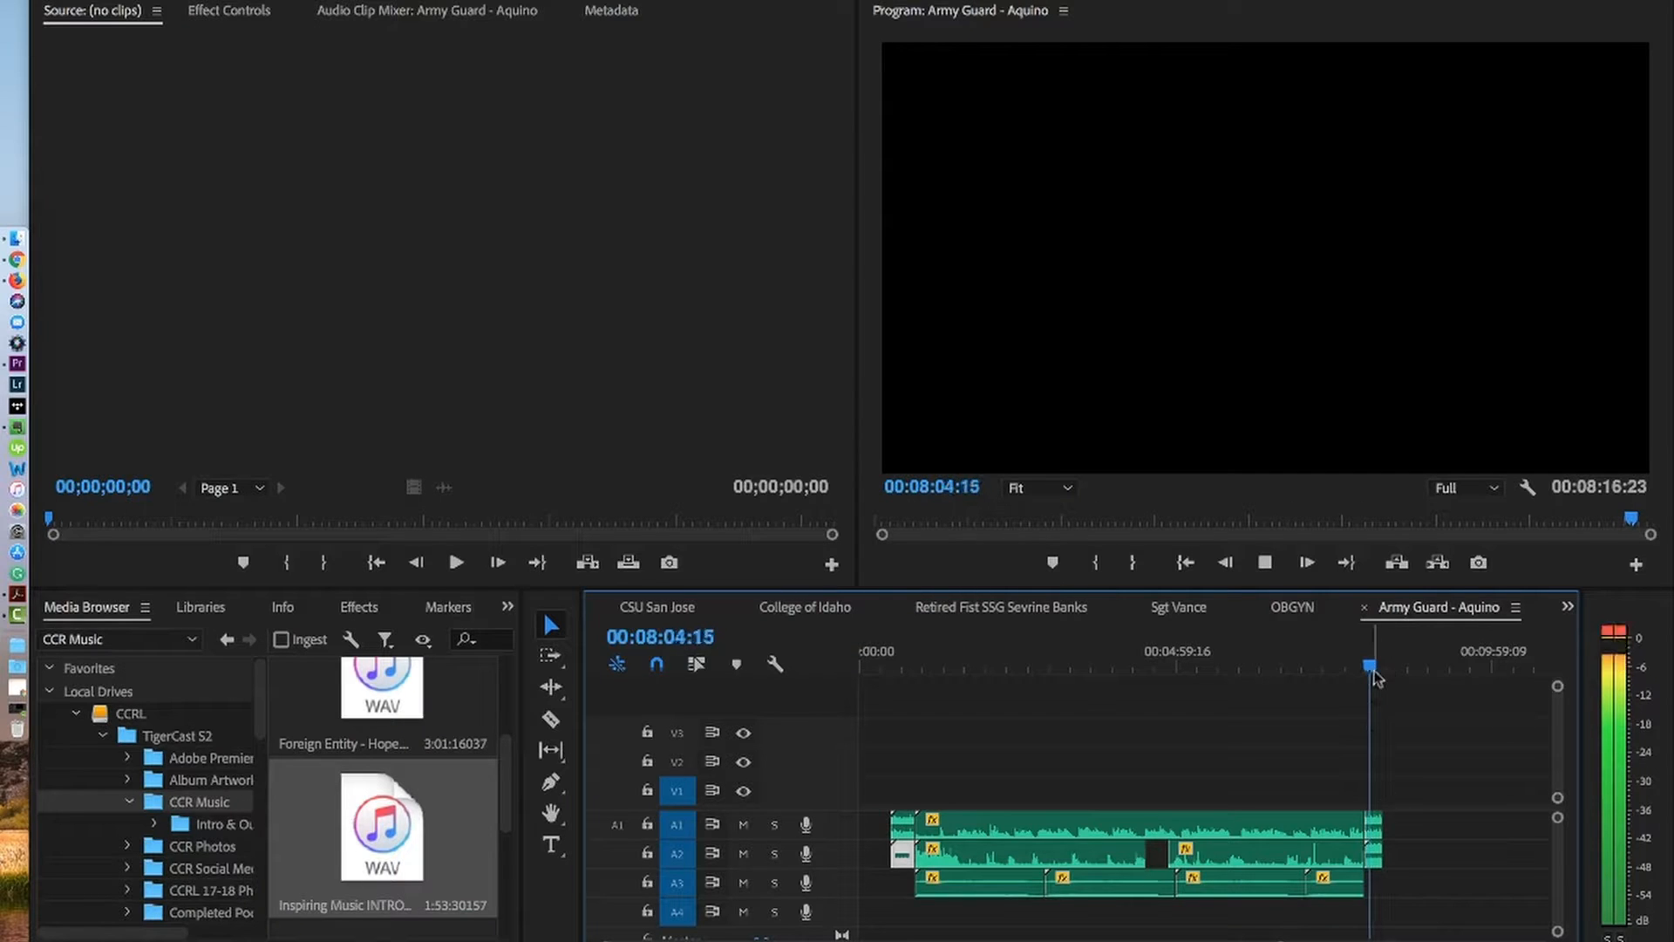
key(space)
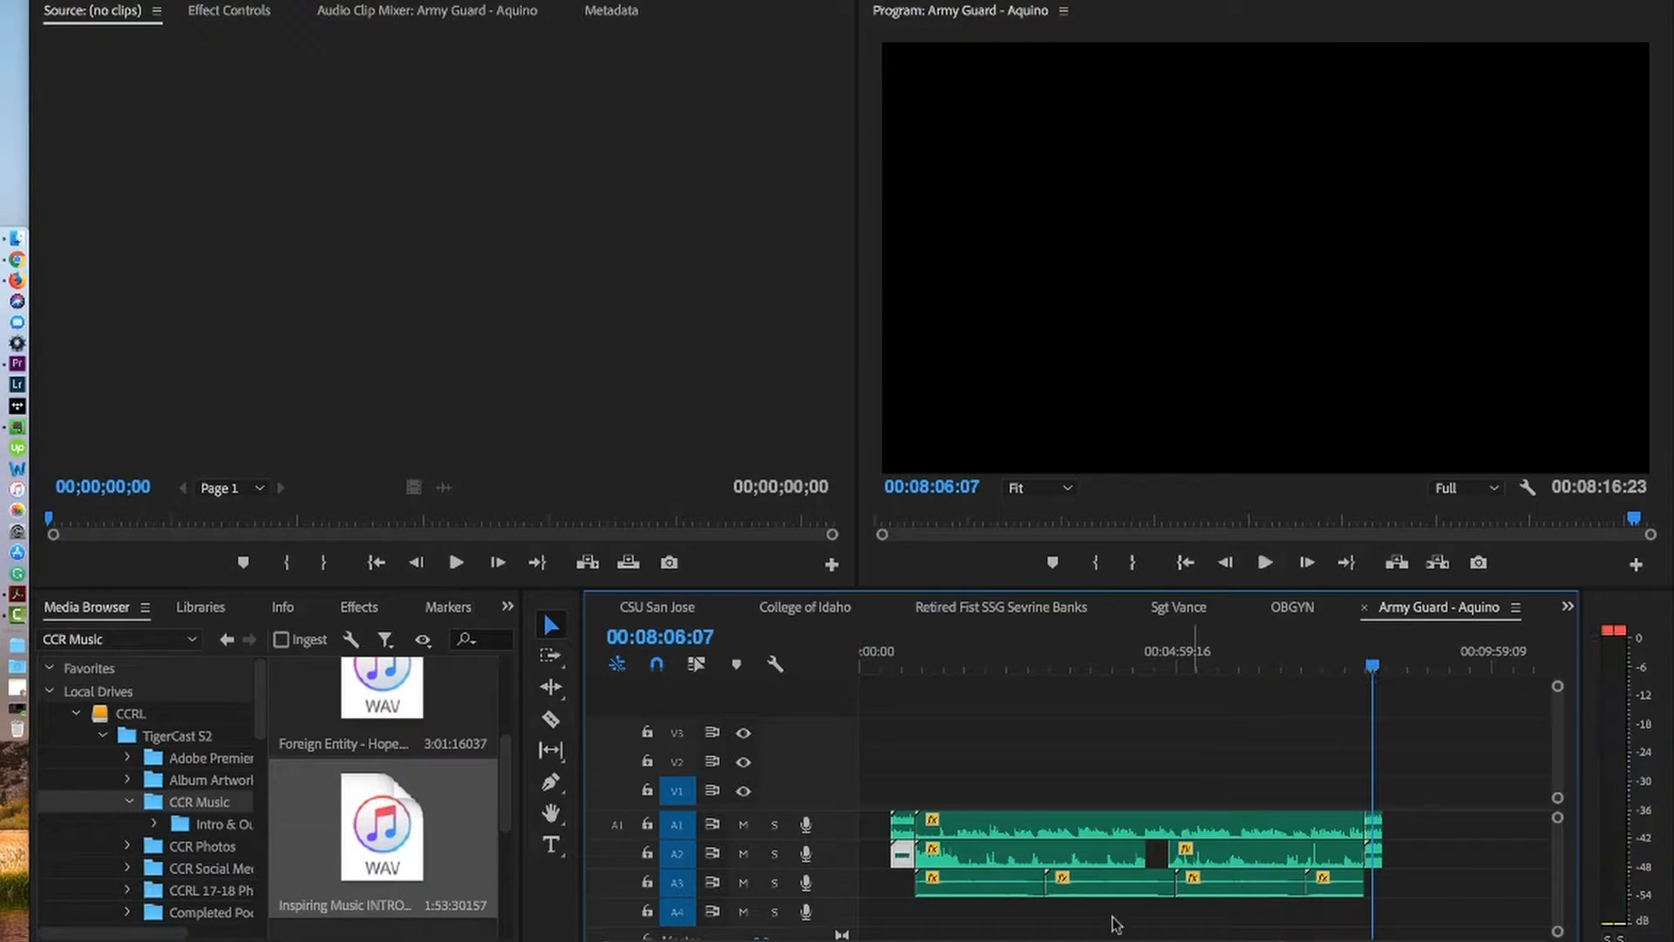
click(907, 667)
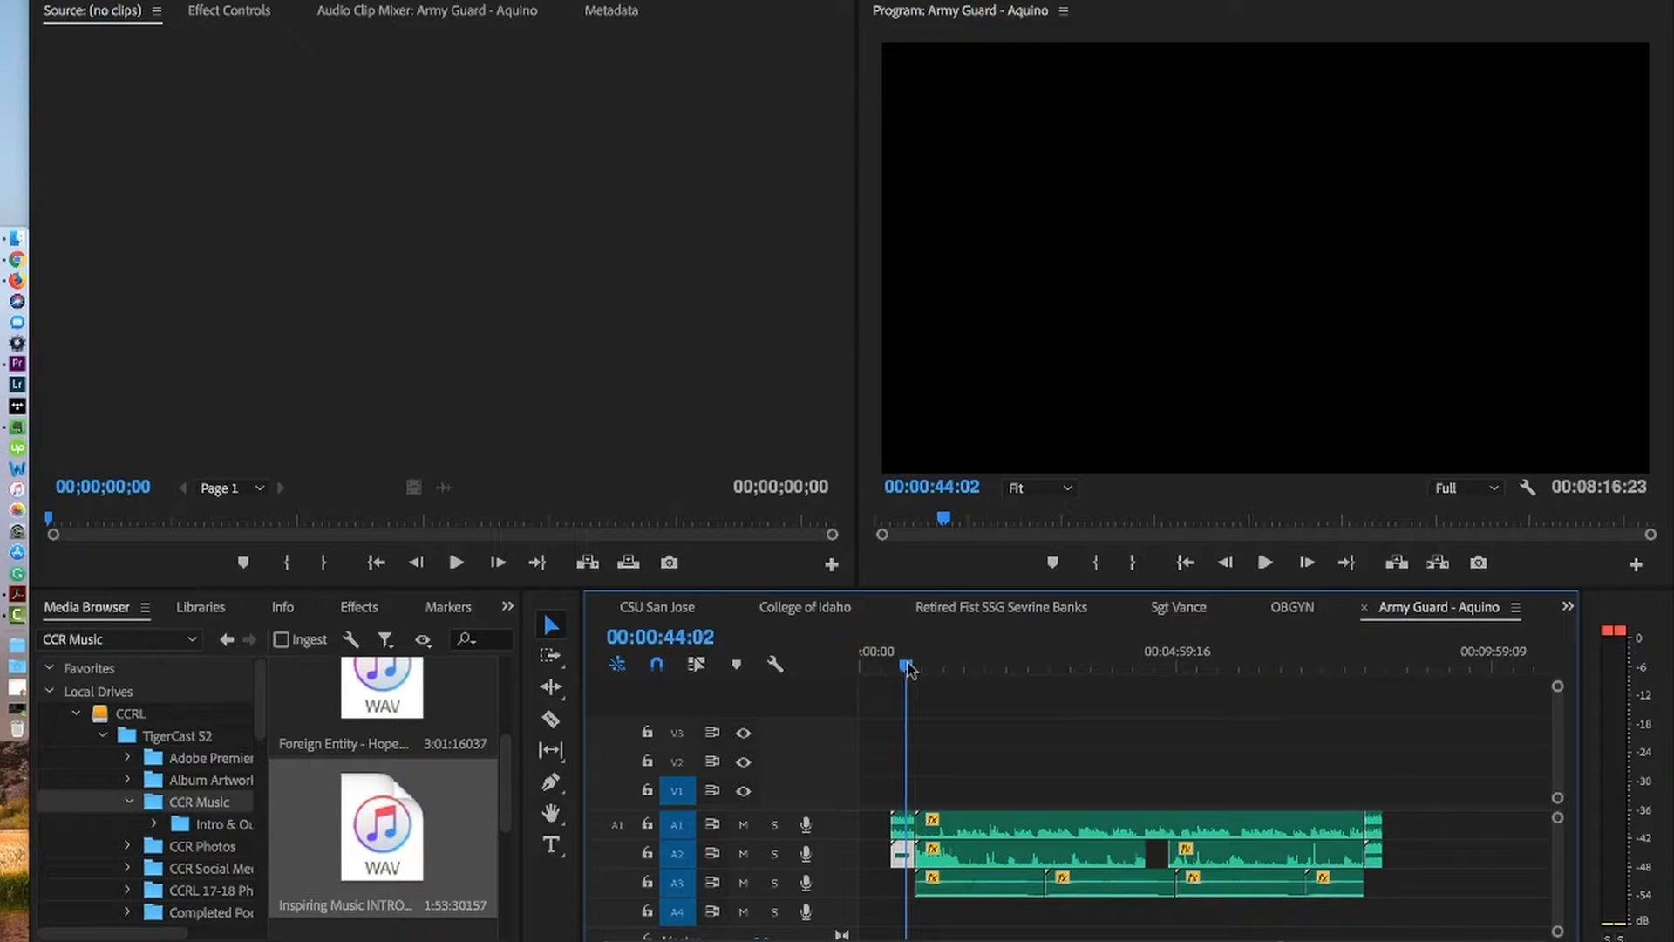
drag(907, 670, 909, 679)
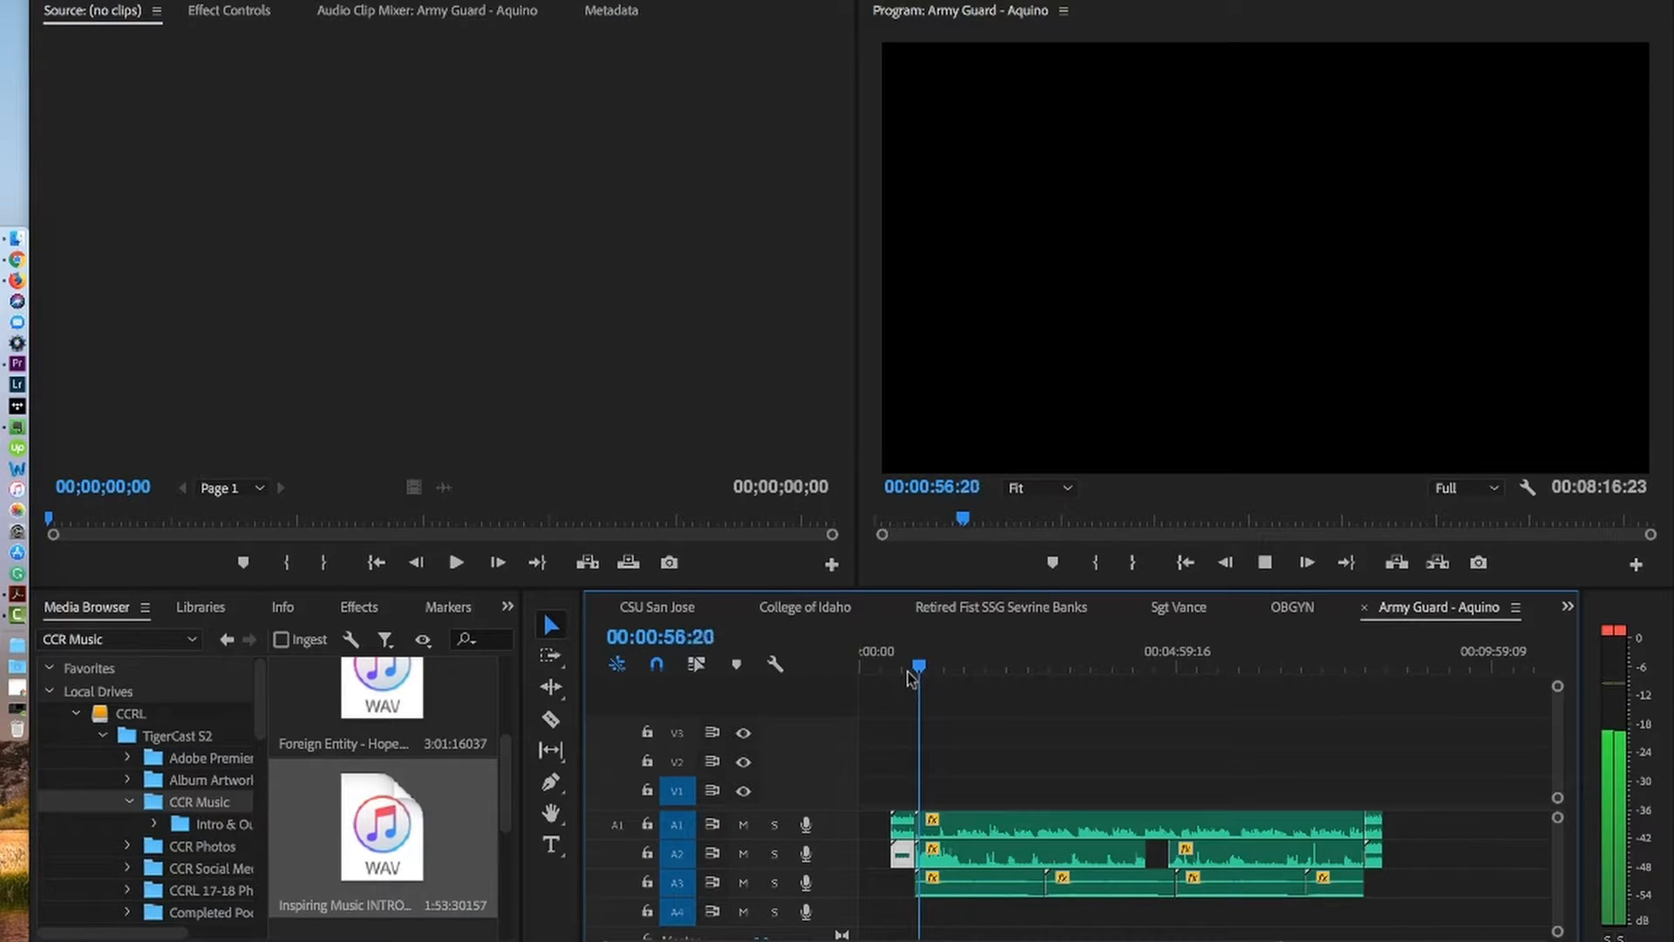
key(space)
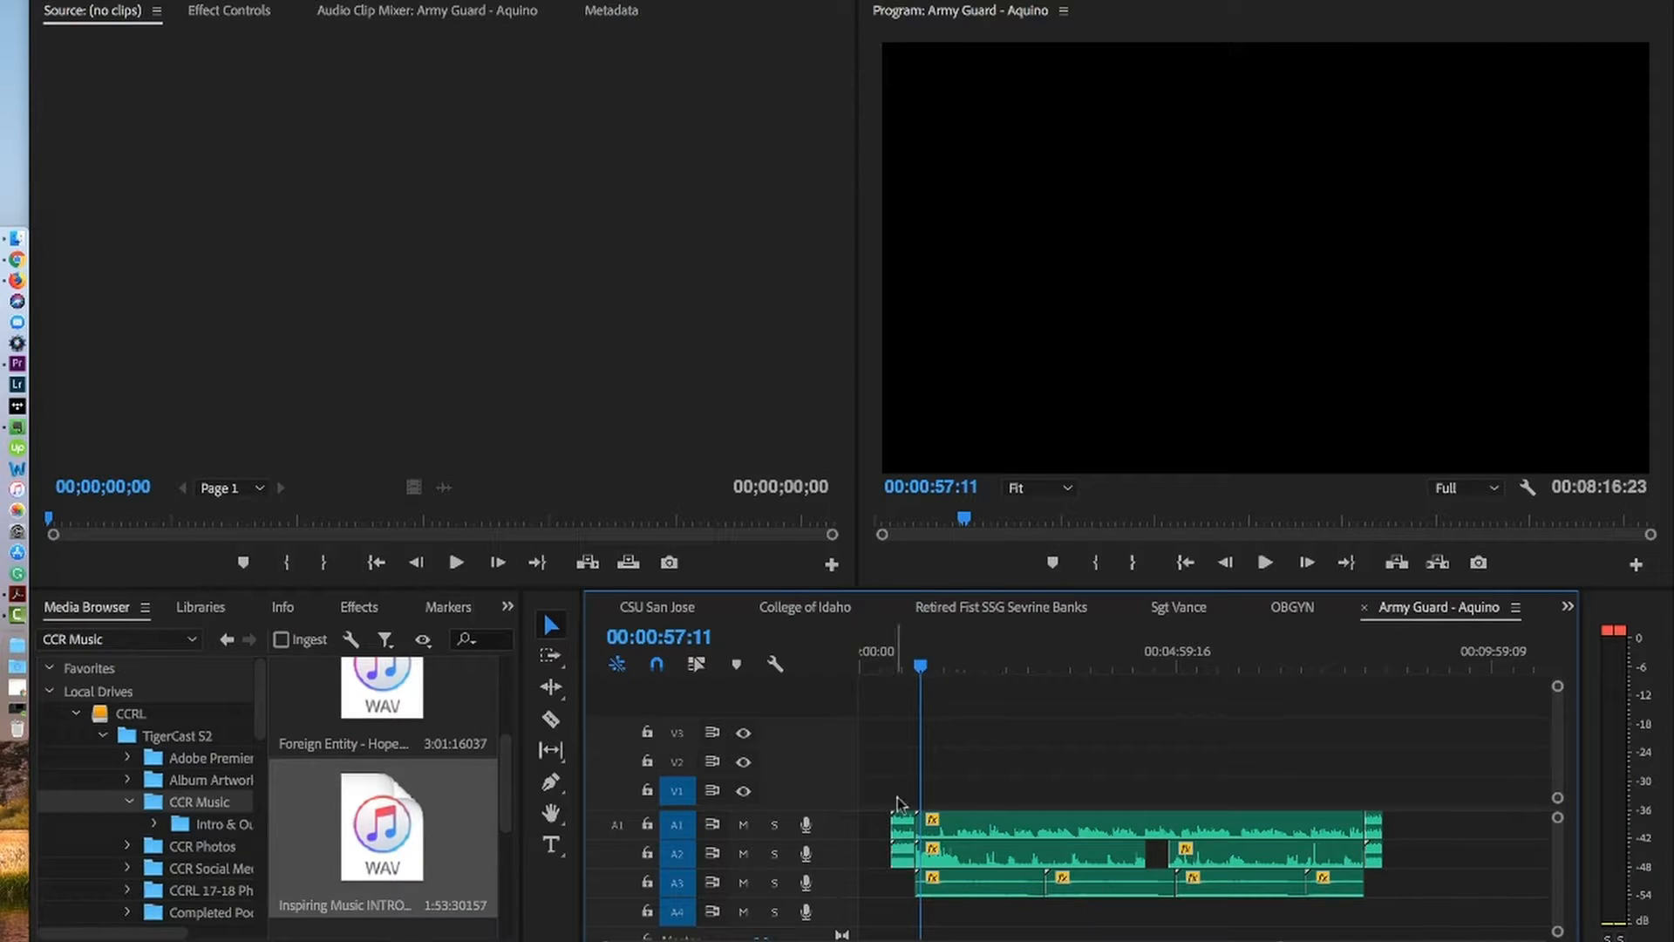
- Normalize the max peak of the two overlapping intro clips on A1 and A2 through Audio Gain
click(909, 846)
right_click(909, 848)
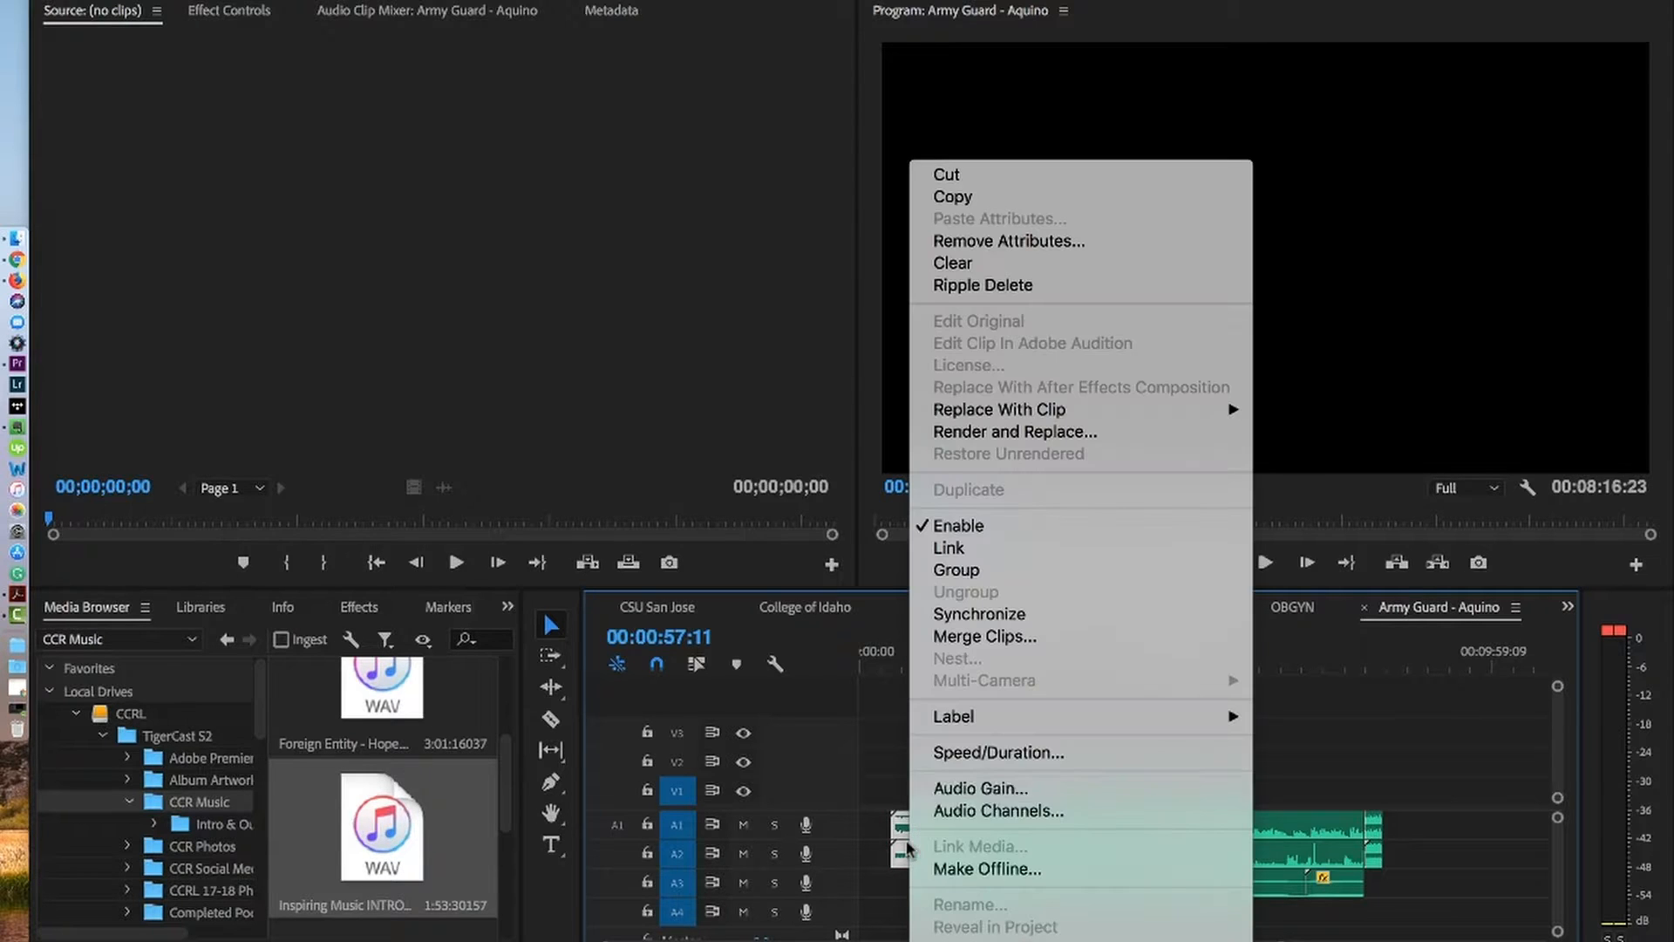
click(1007, 781)
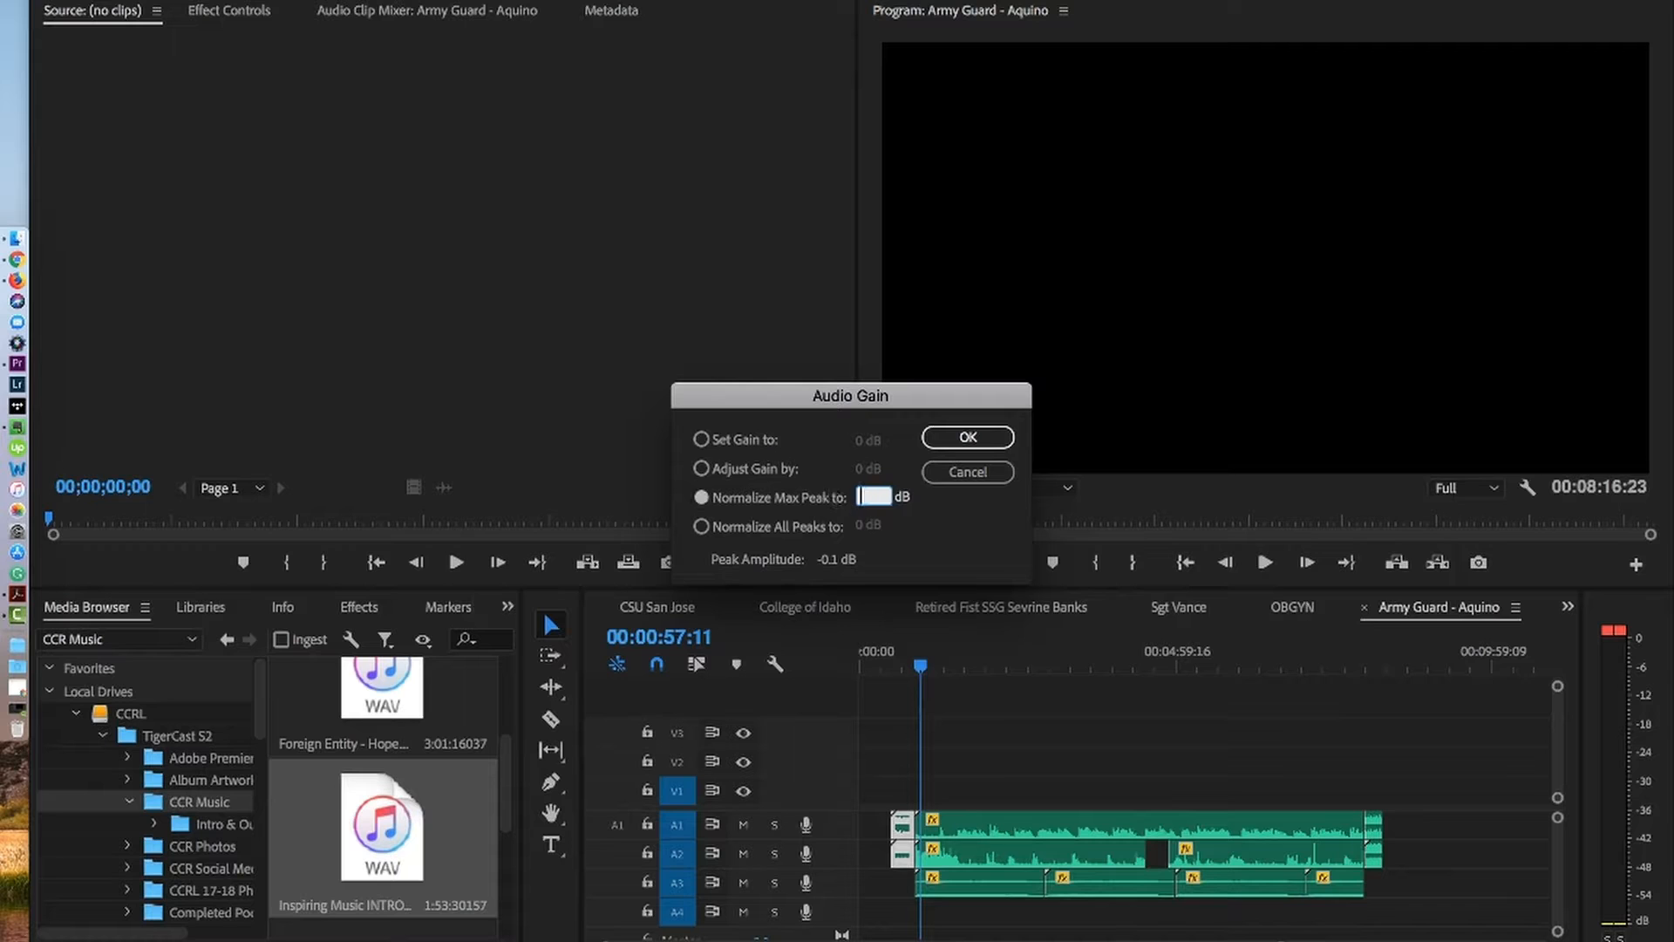
click(967, 438)
click(896, 751)
- Play the intro and its transition into the recordings, from about 00:00:27 to 00:00:57
click(891, 669)
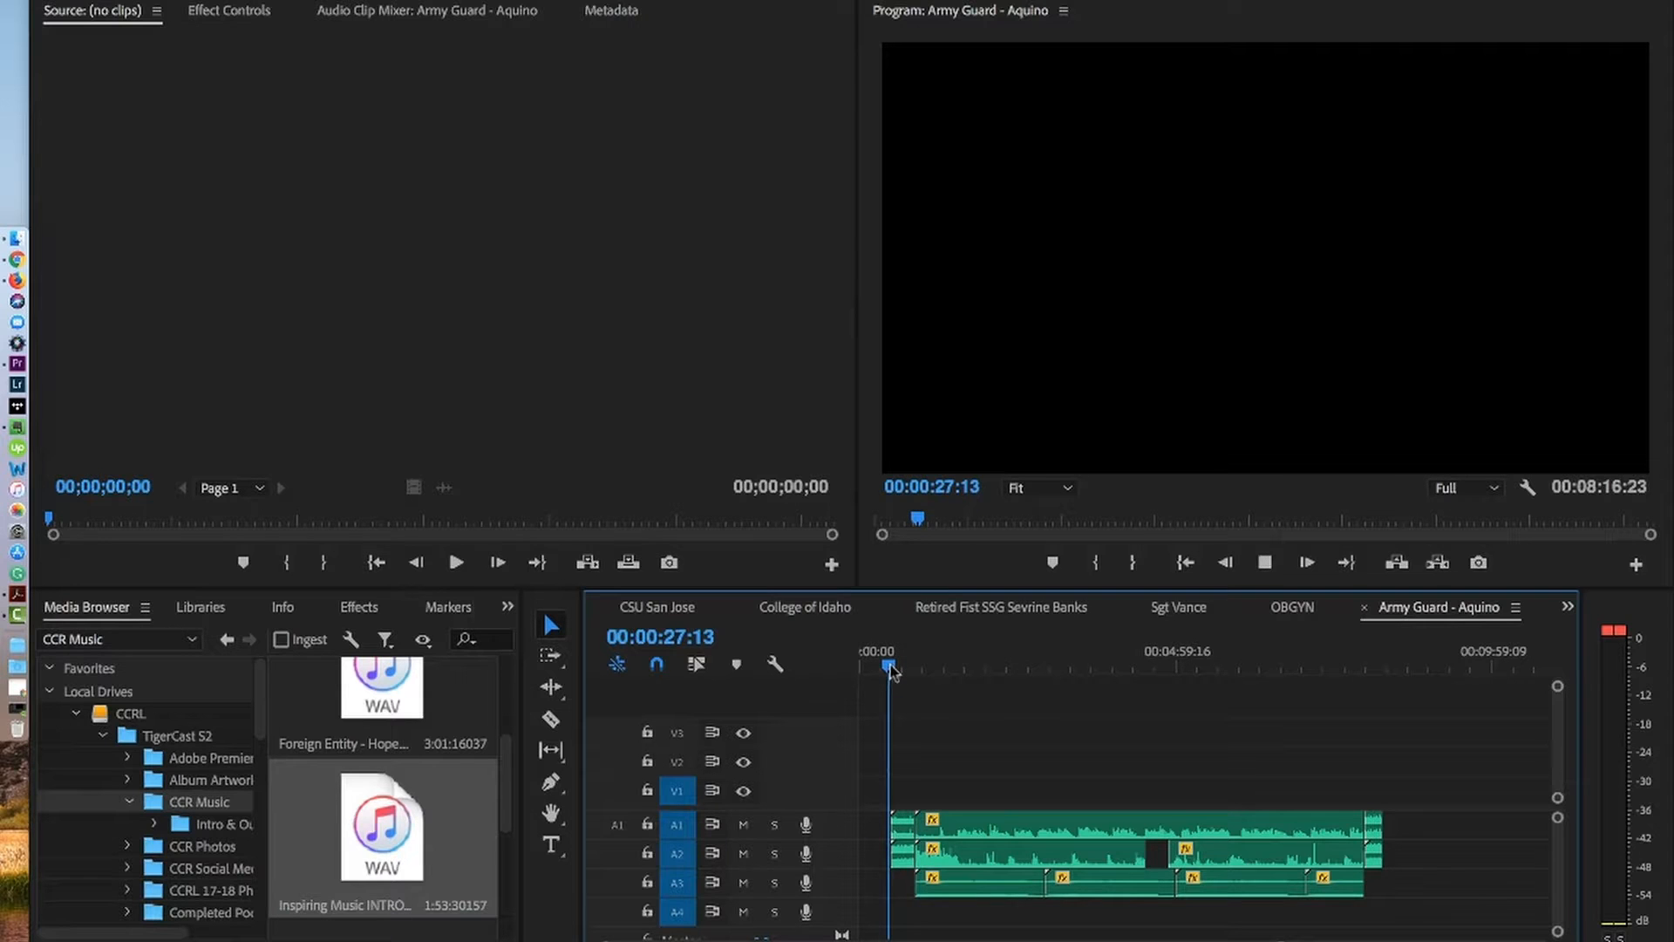
click(899, 669)
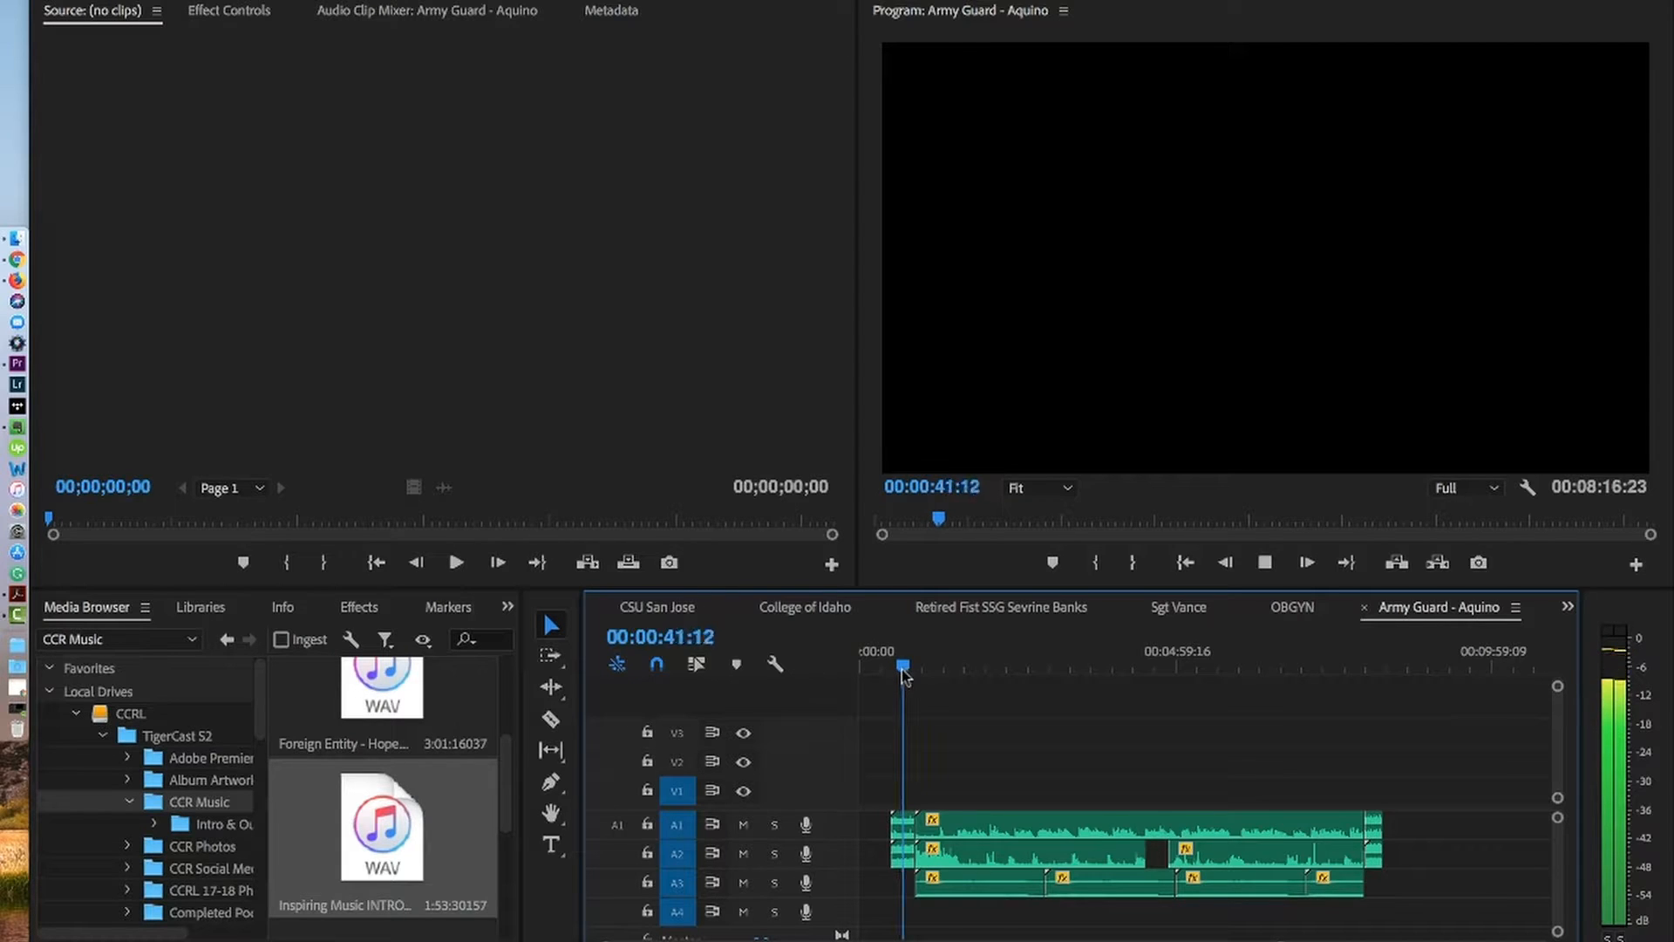
drag(903, 674, 914, 674)
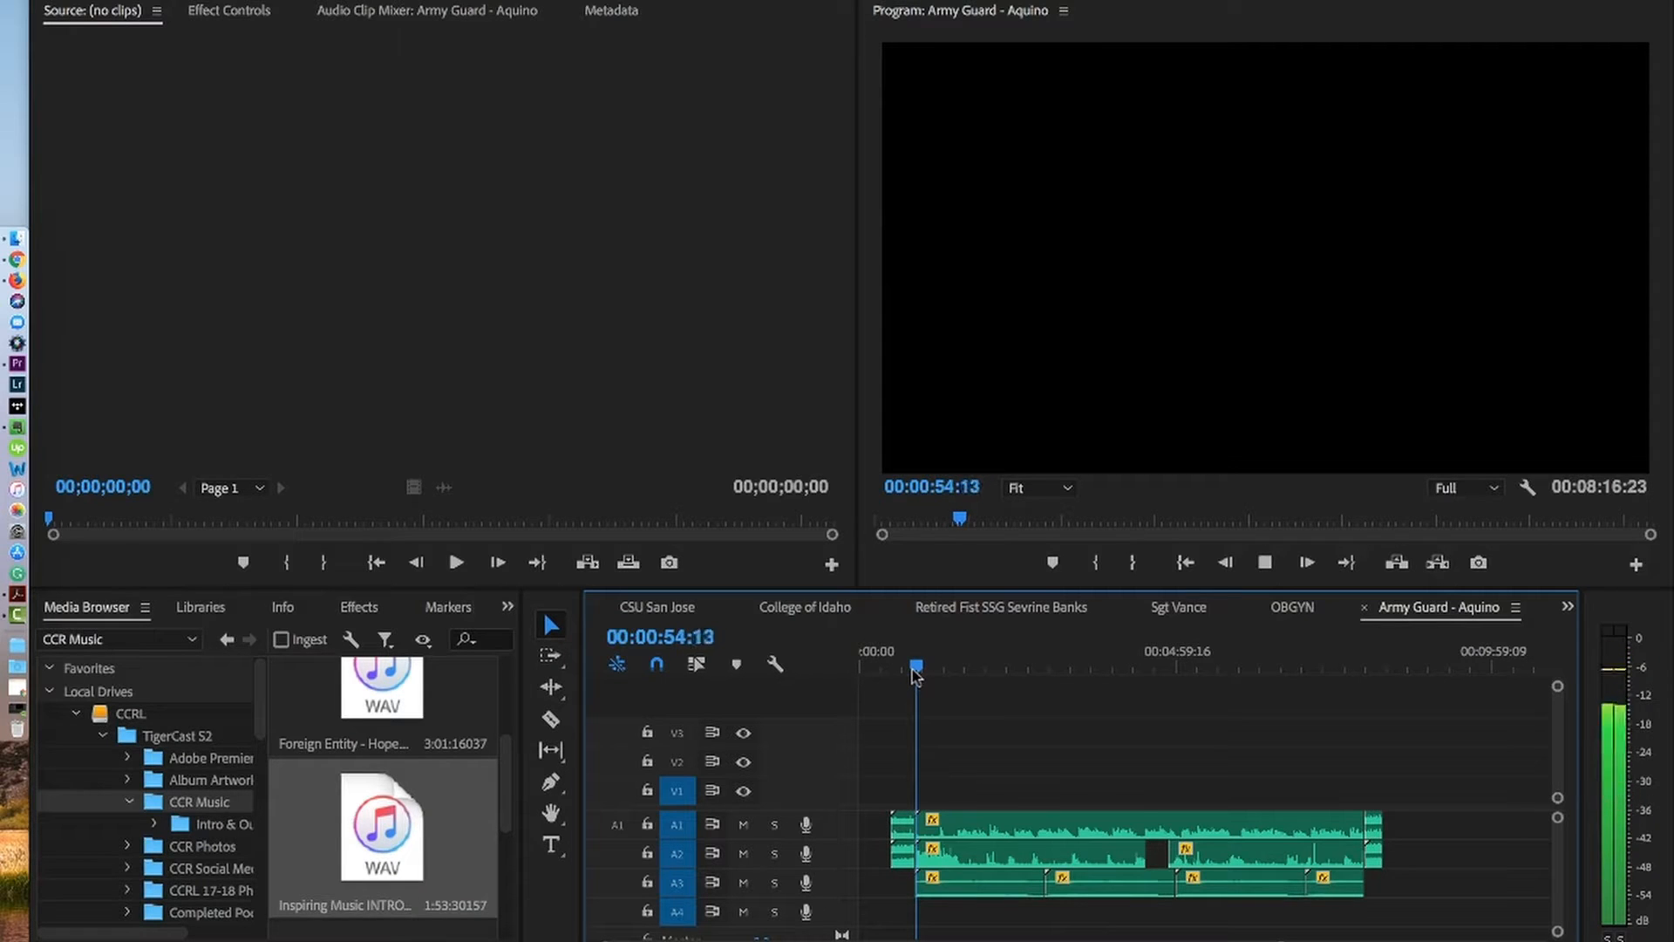
key(space)
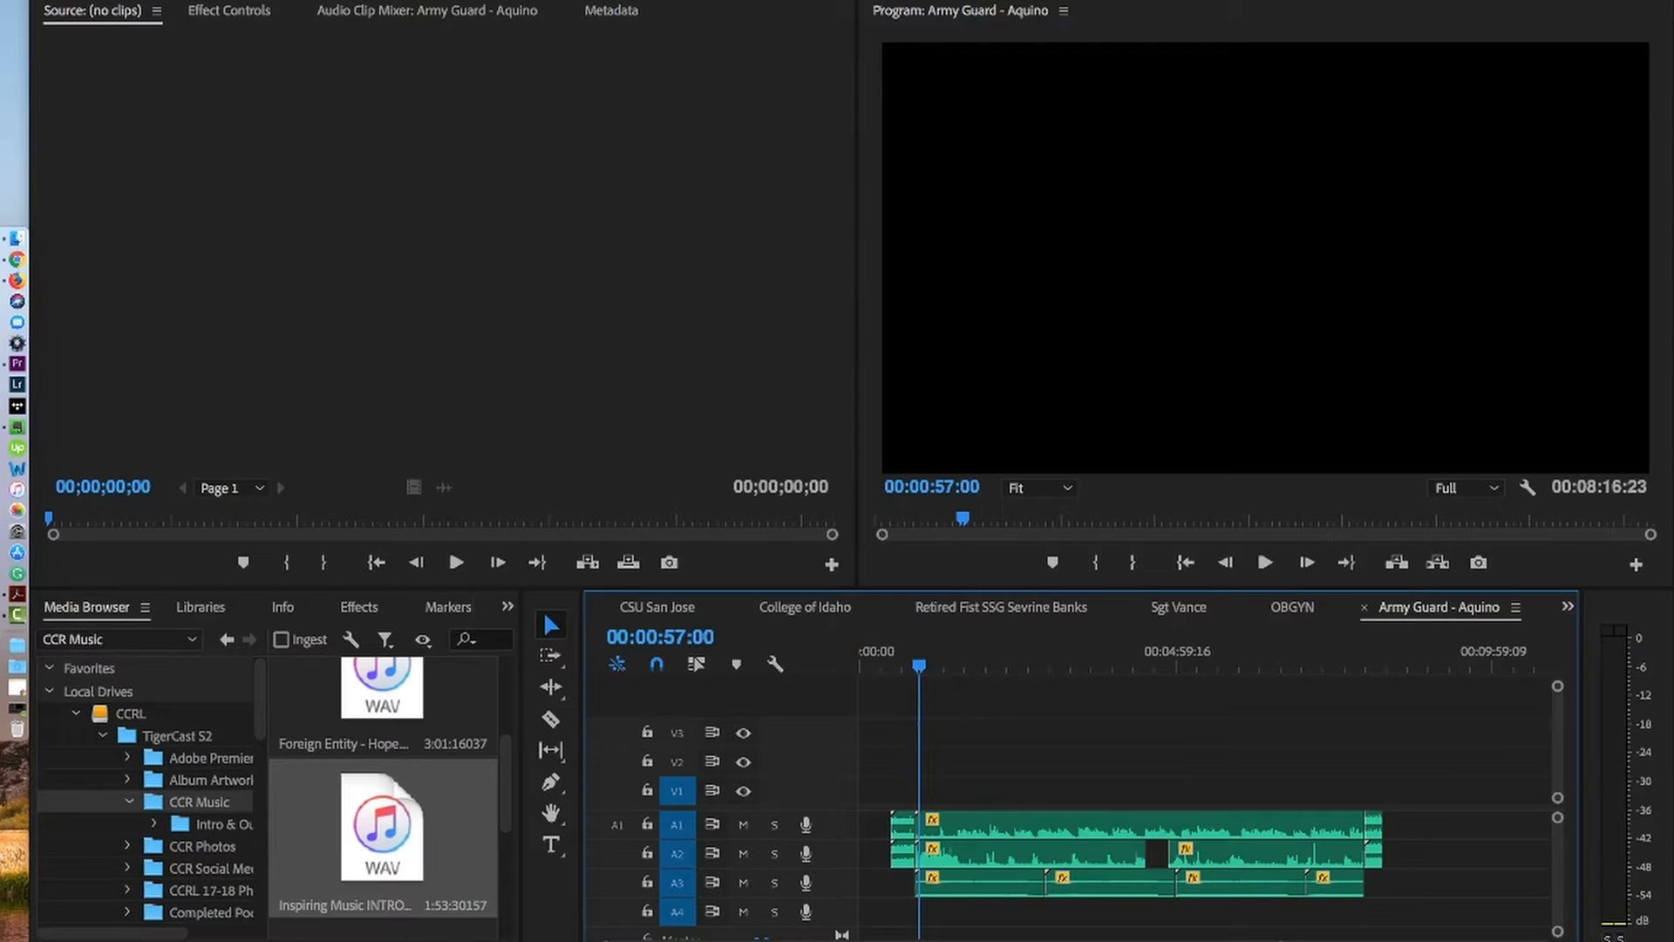
- Cut the last few seconds of the A2 intro music into four short pieces of about one second each
key(equal)
key(equal)
key(equal)
key(equal)
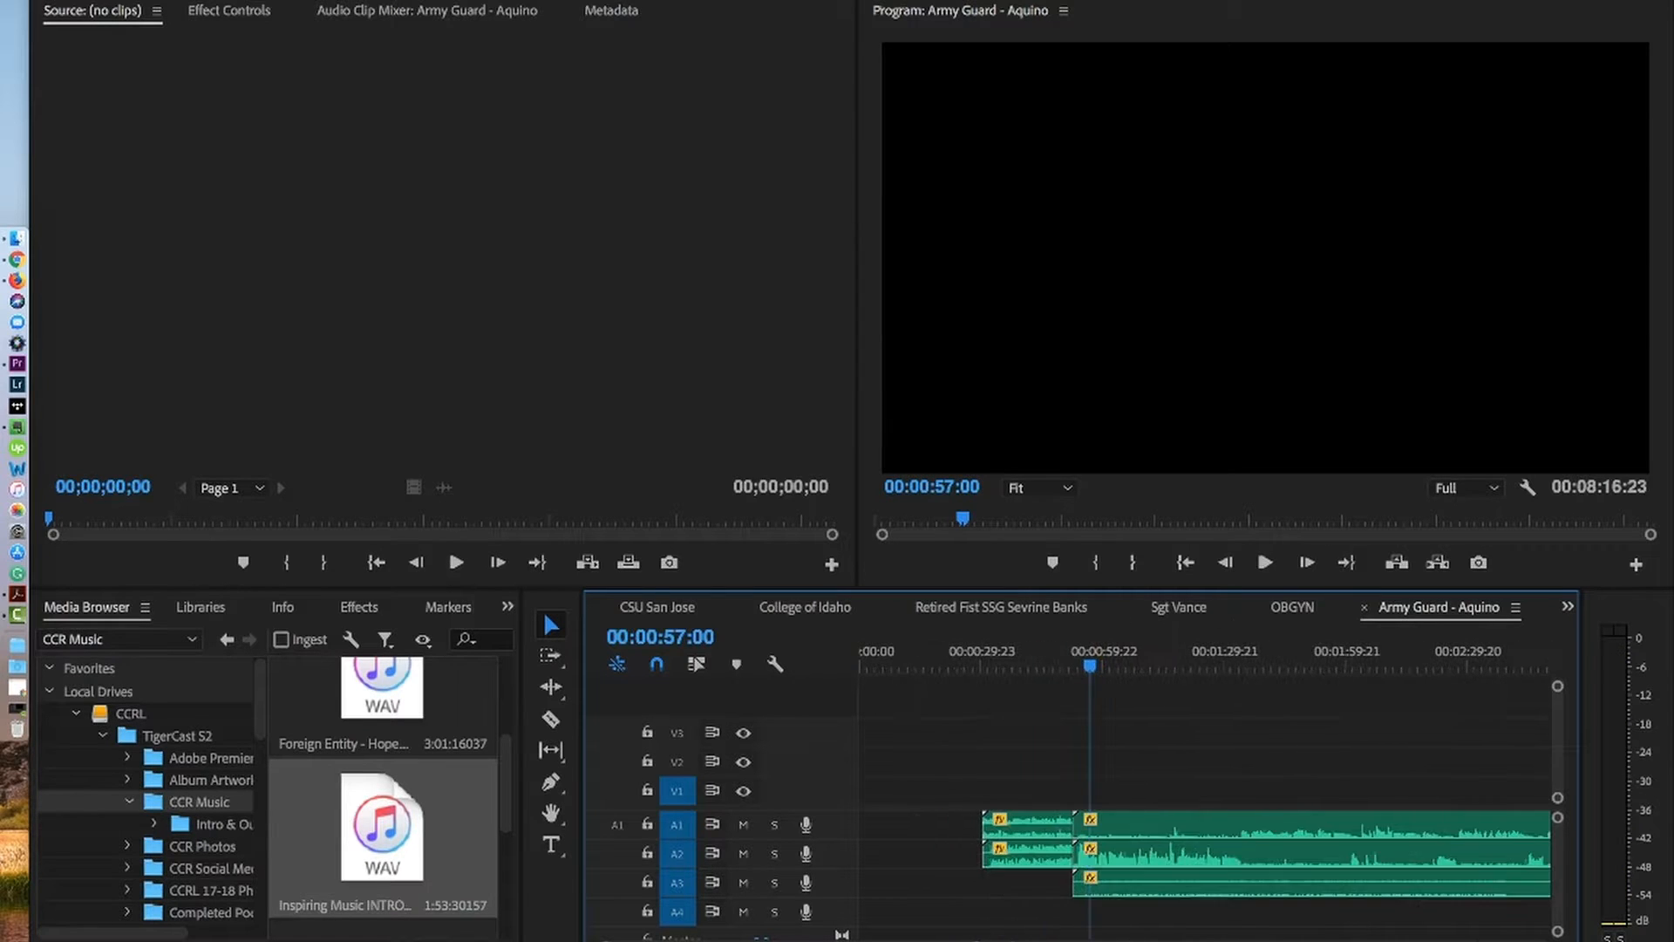
key(equal)
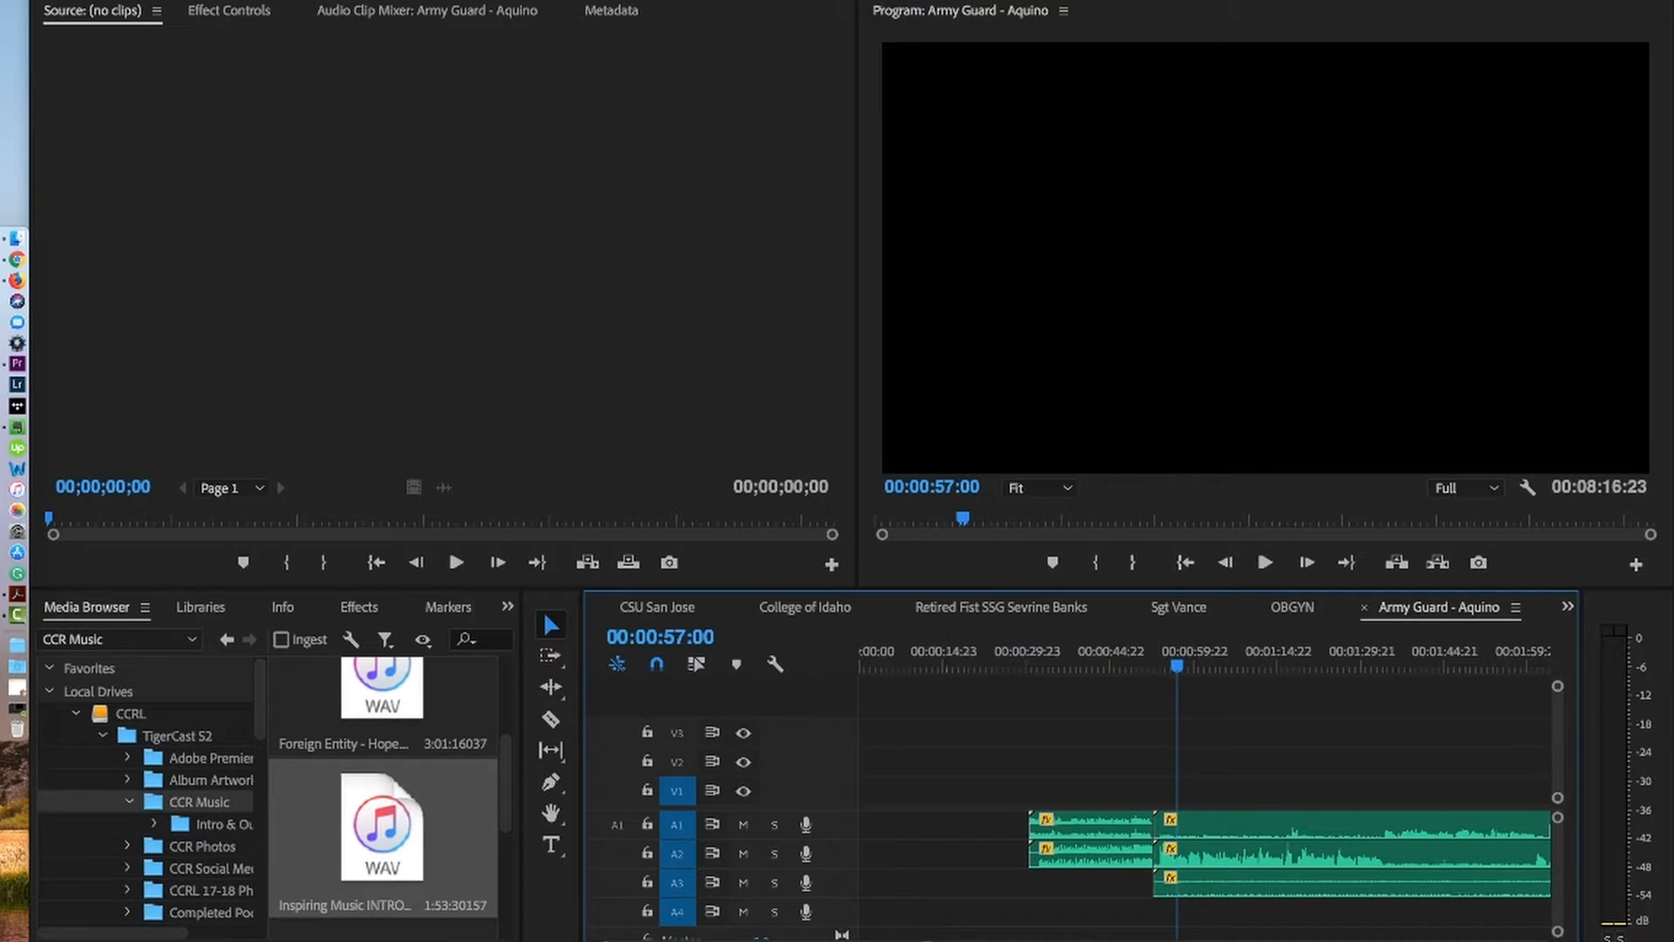
key(=)
key(=)
key(=)
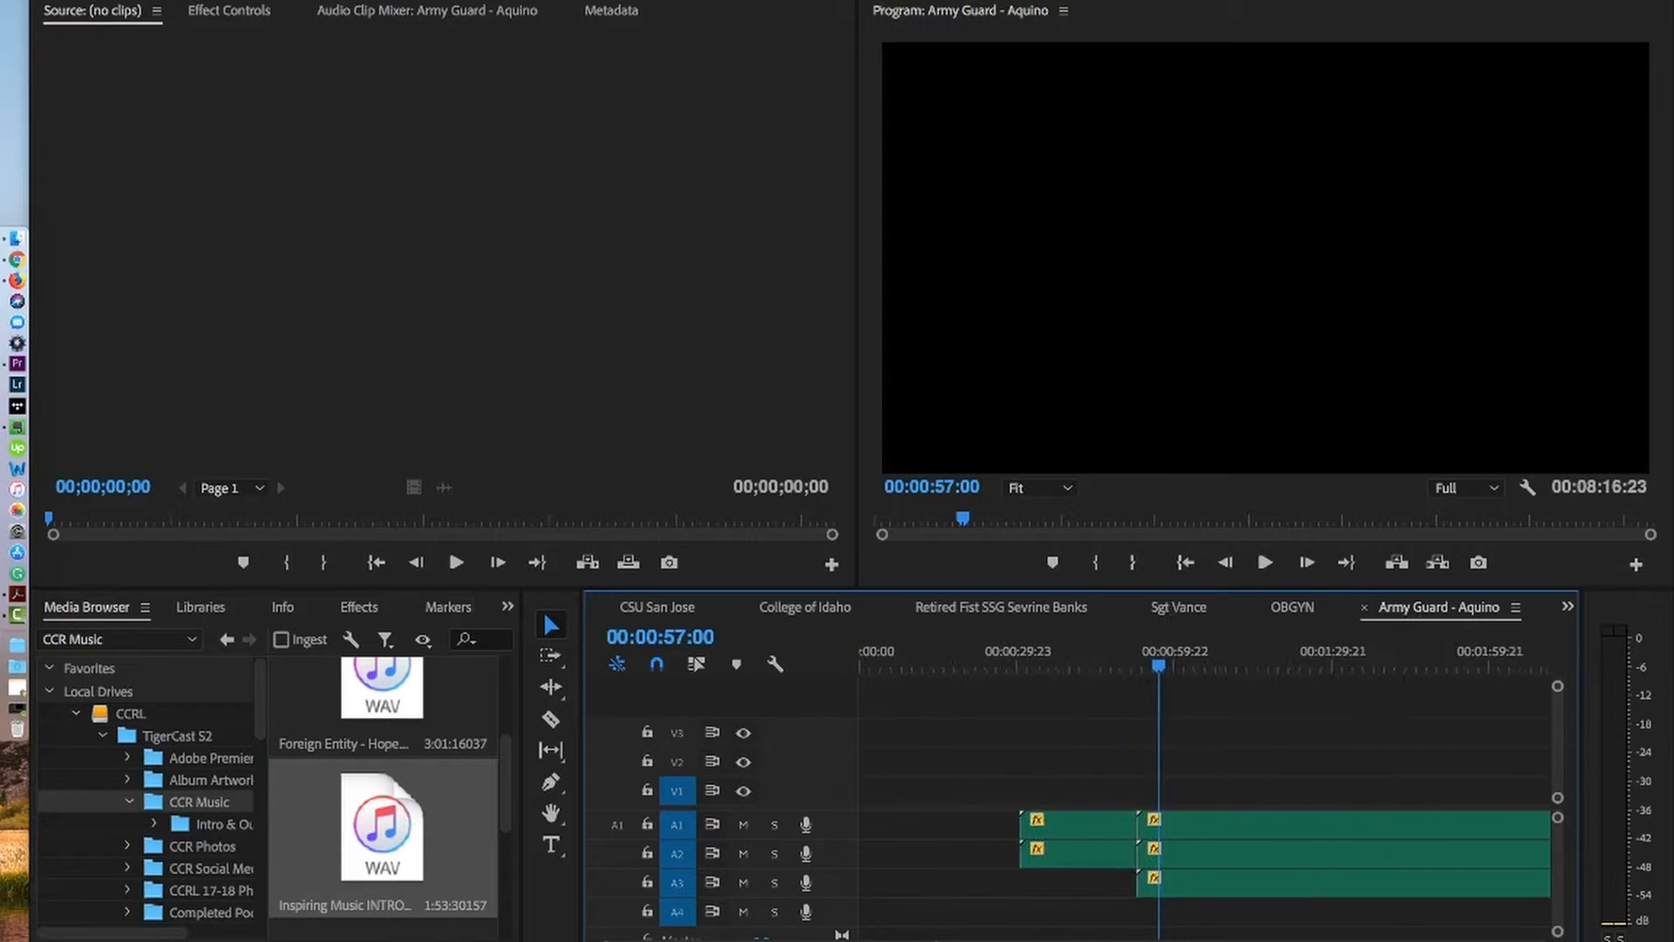
key(=)
key(=)
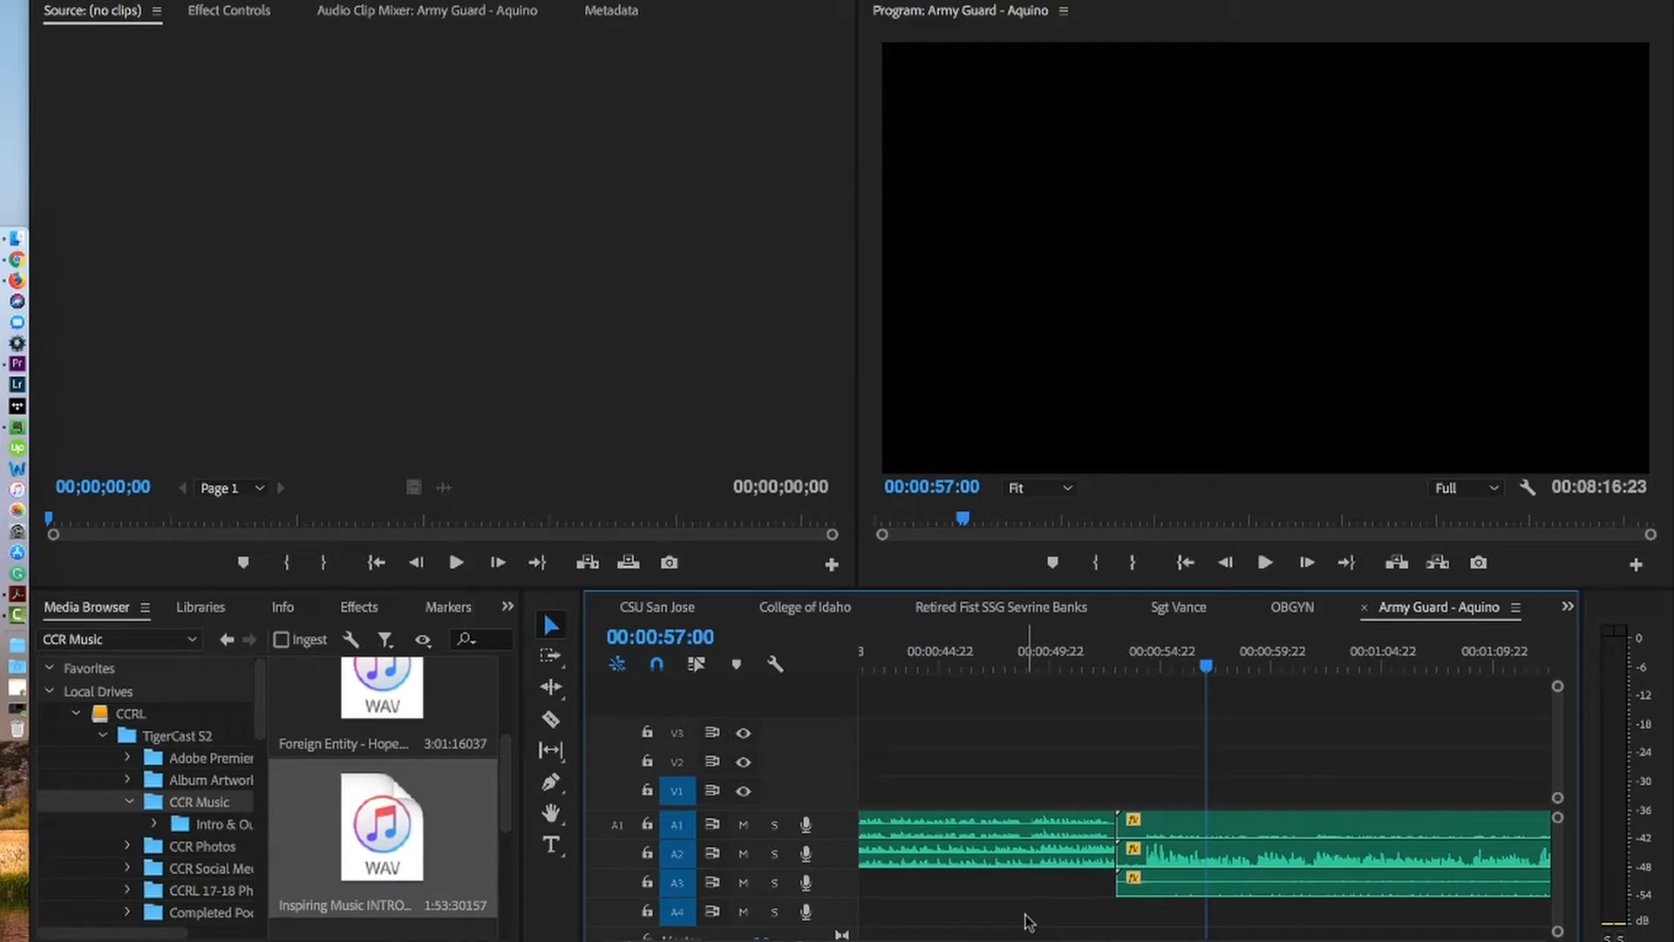
scroll(1031, 871, up, 5)
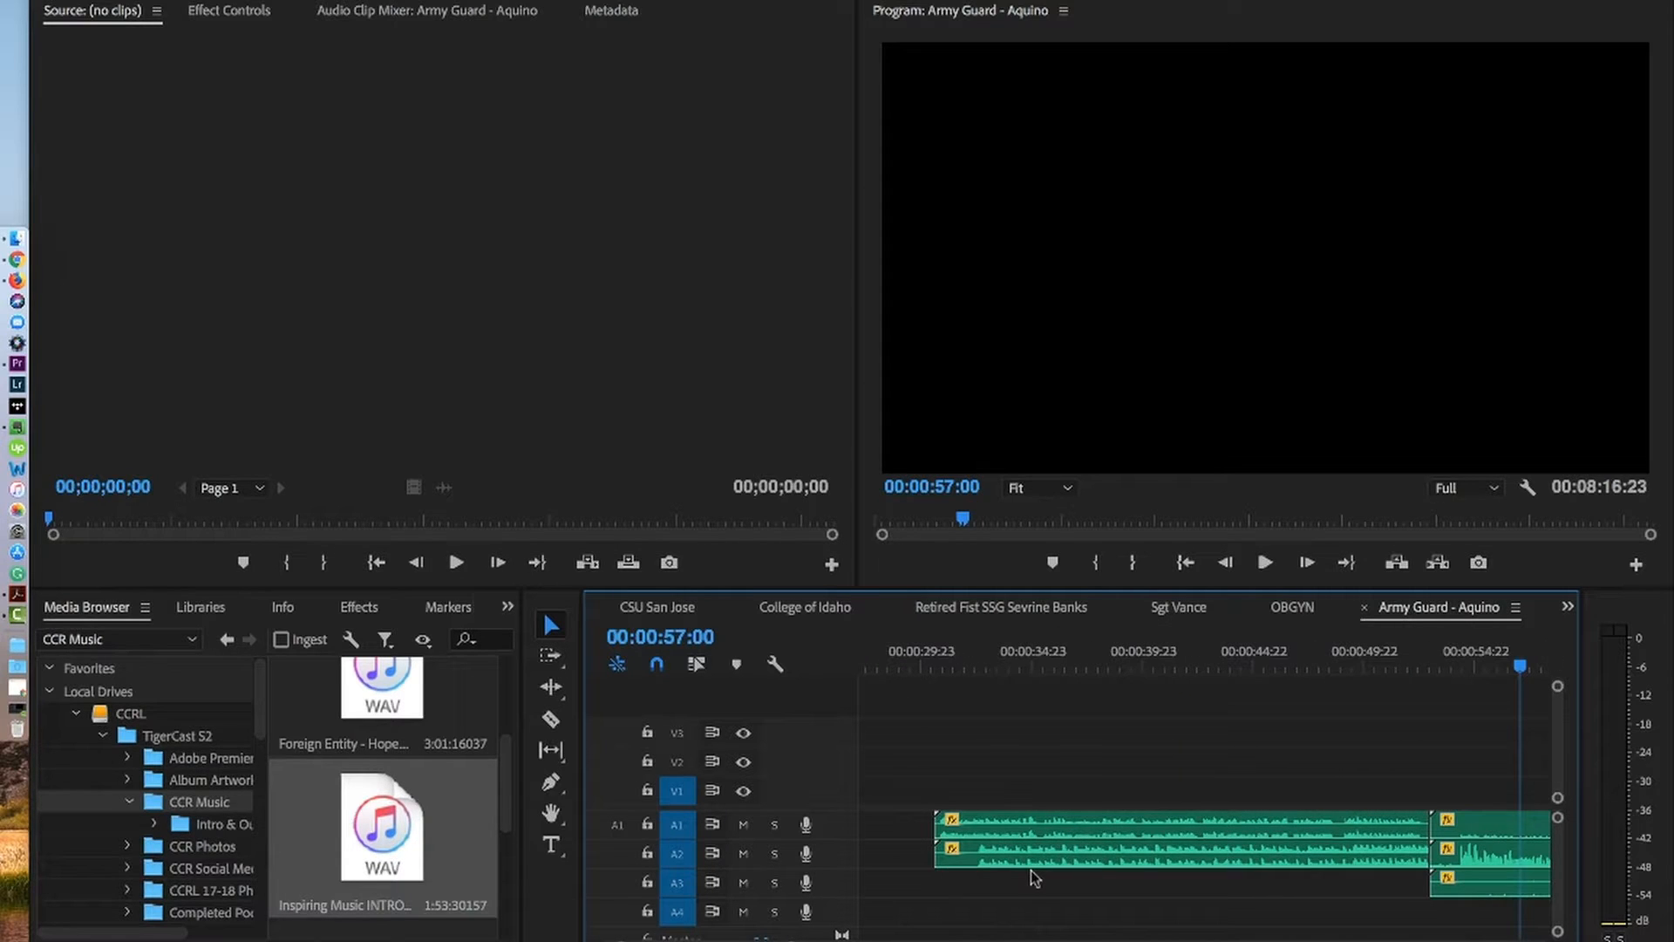
key(c)
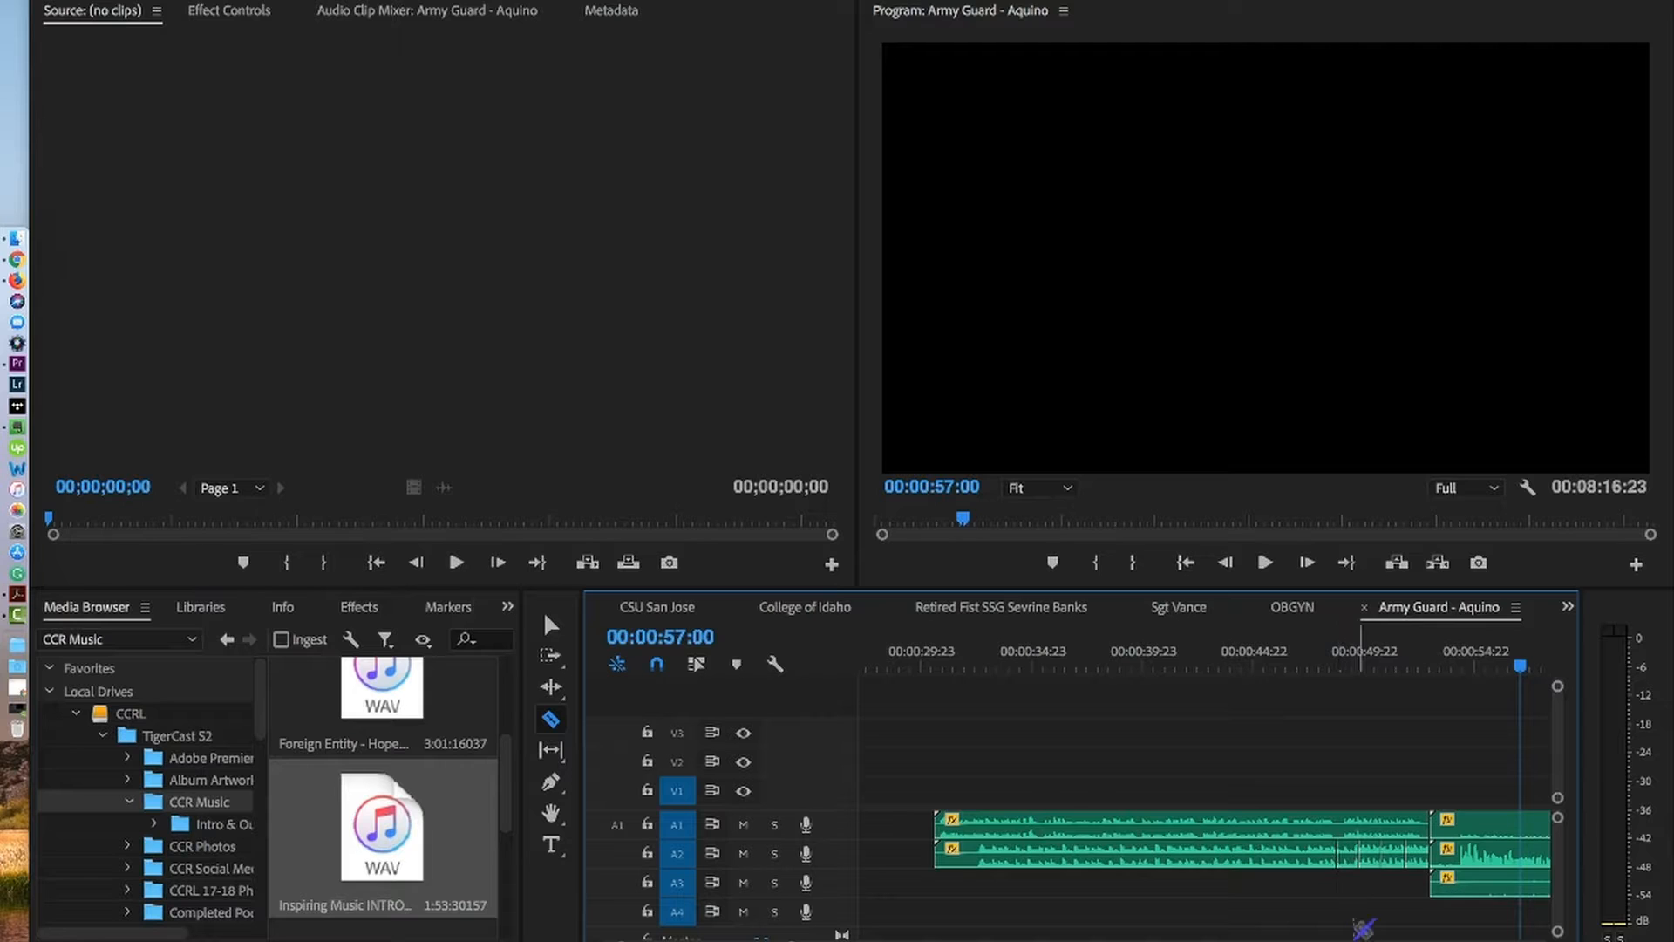
- Normalize the max peak of the first short piece near the end of the A2 intro music to -10 dB
key(v)
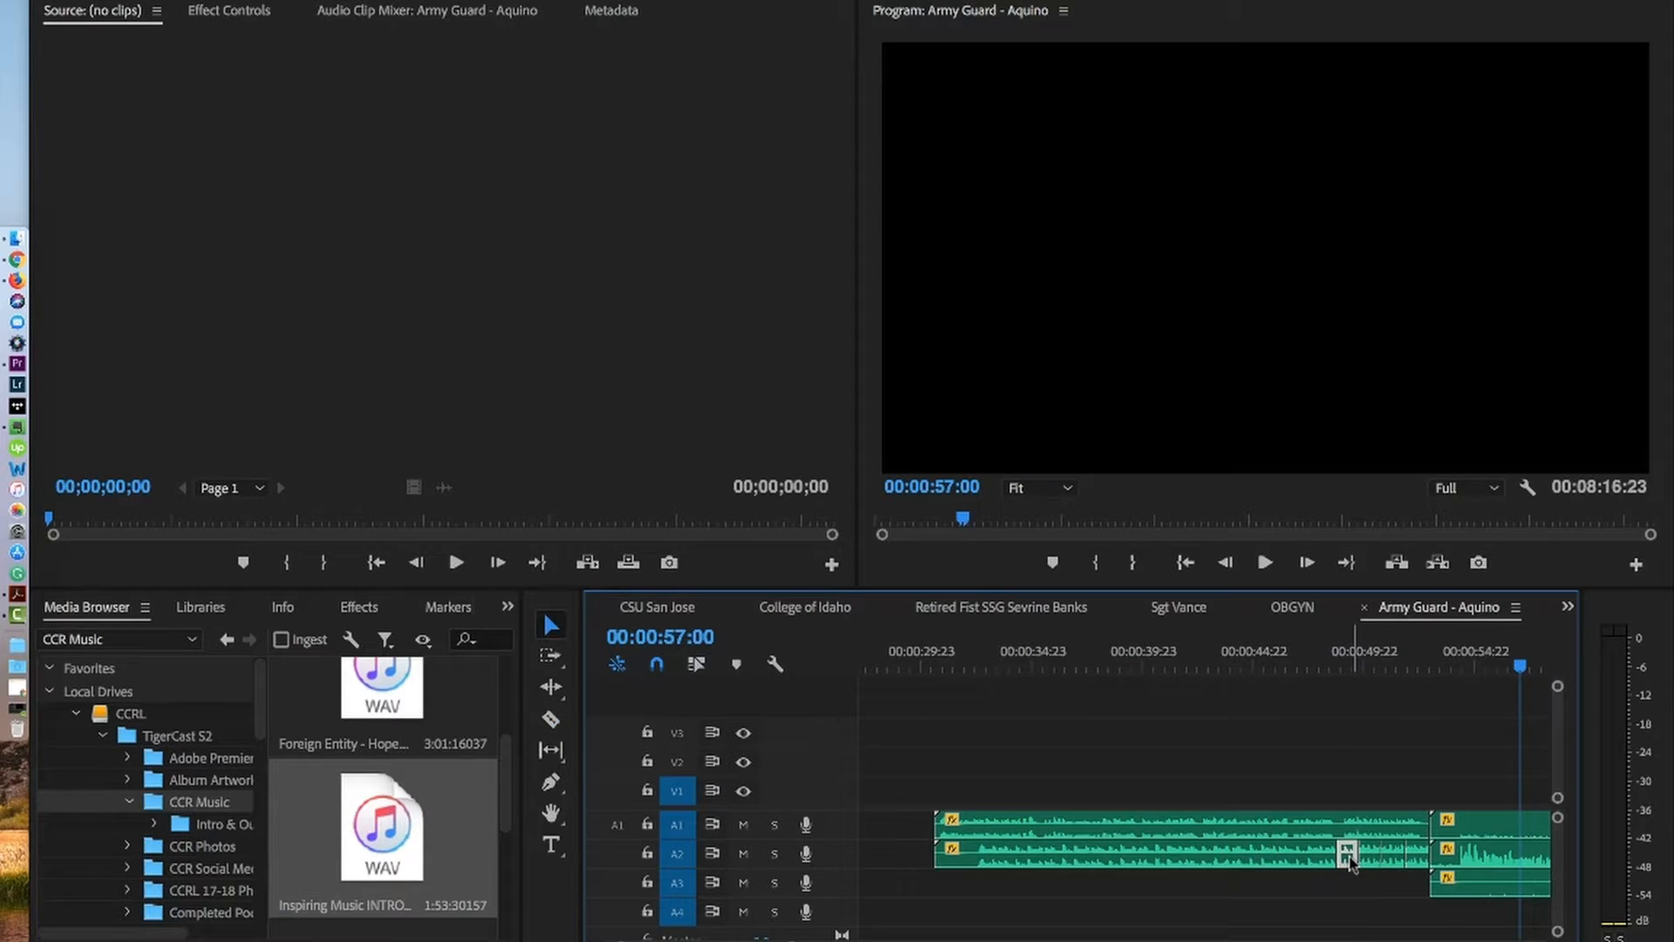
right_click(1349, 859)
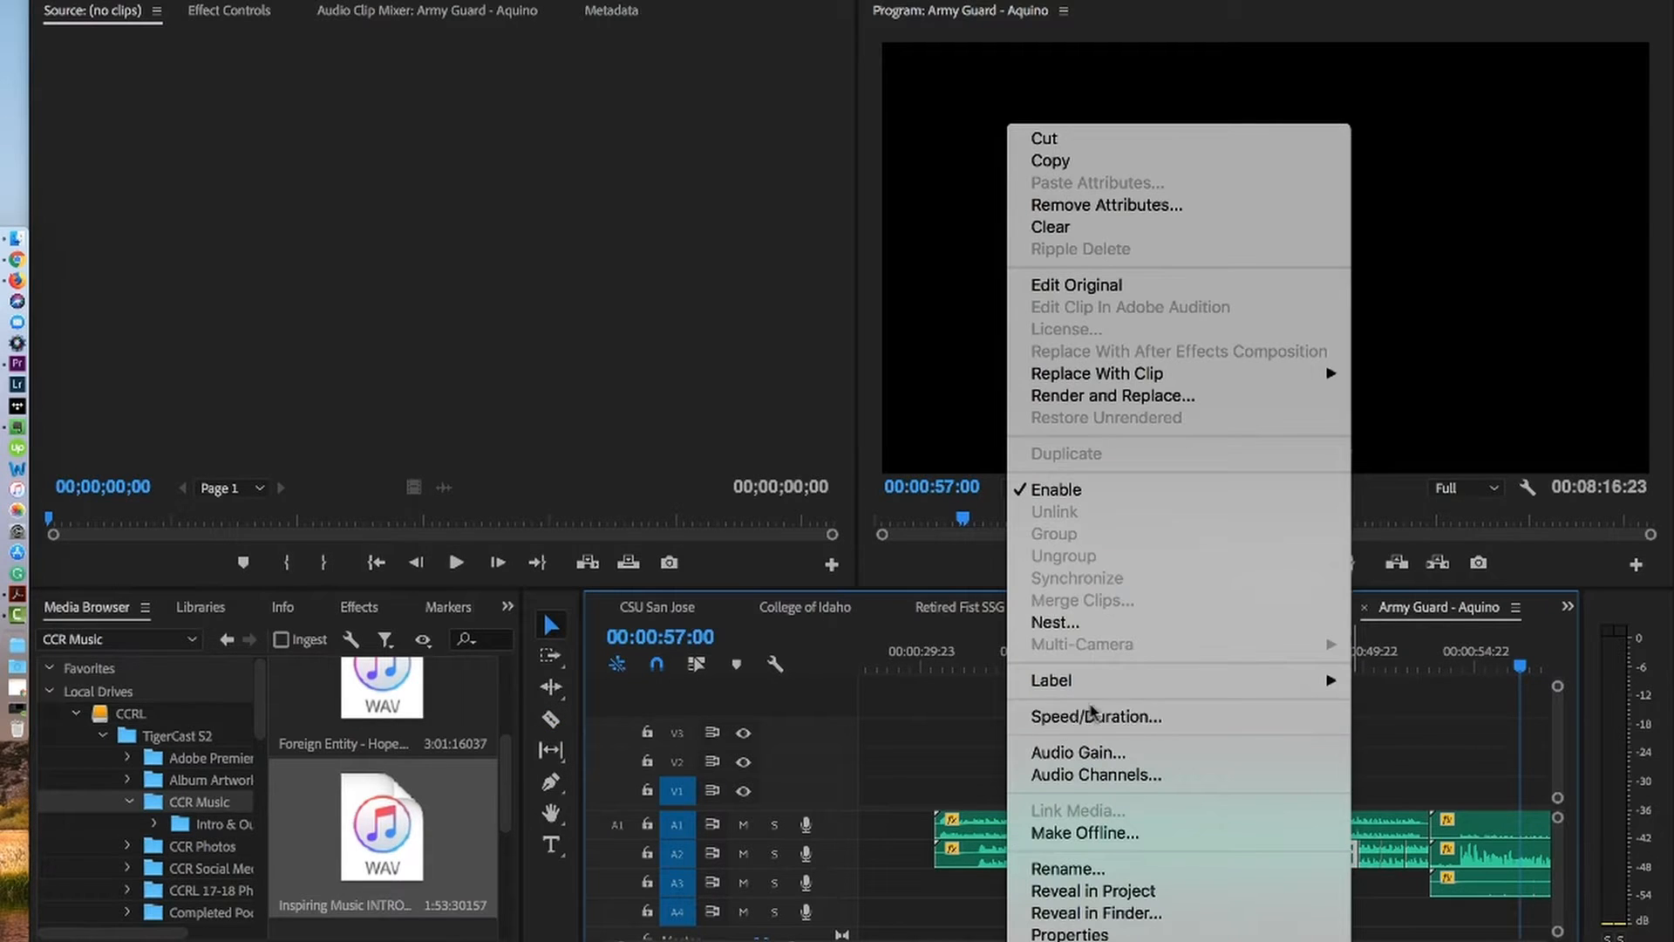
click(1097, 755)
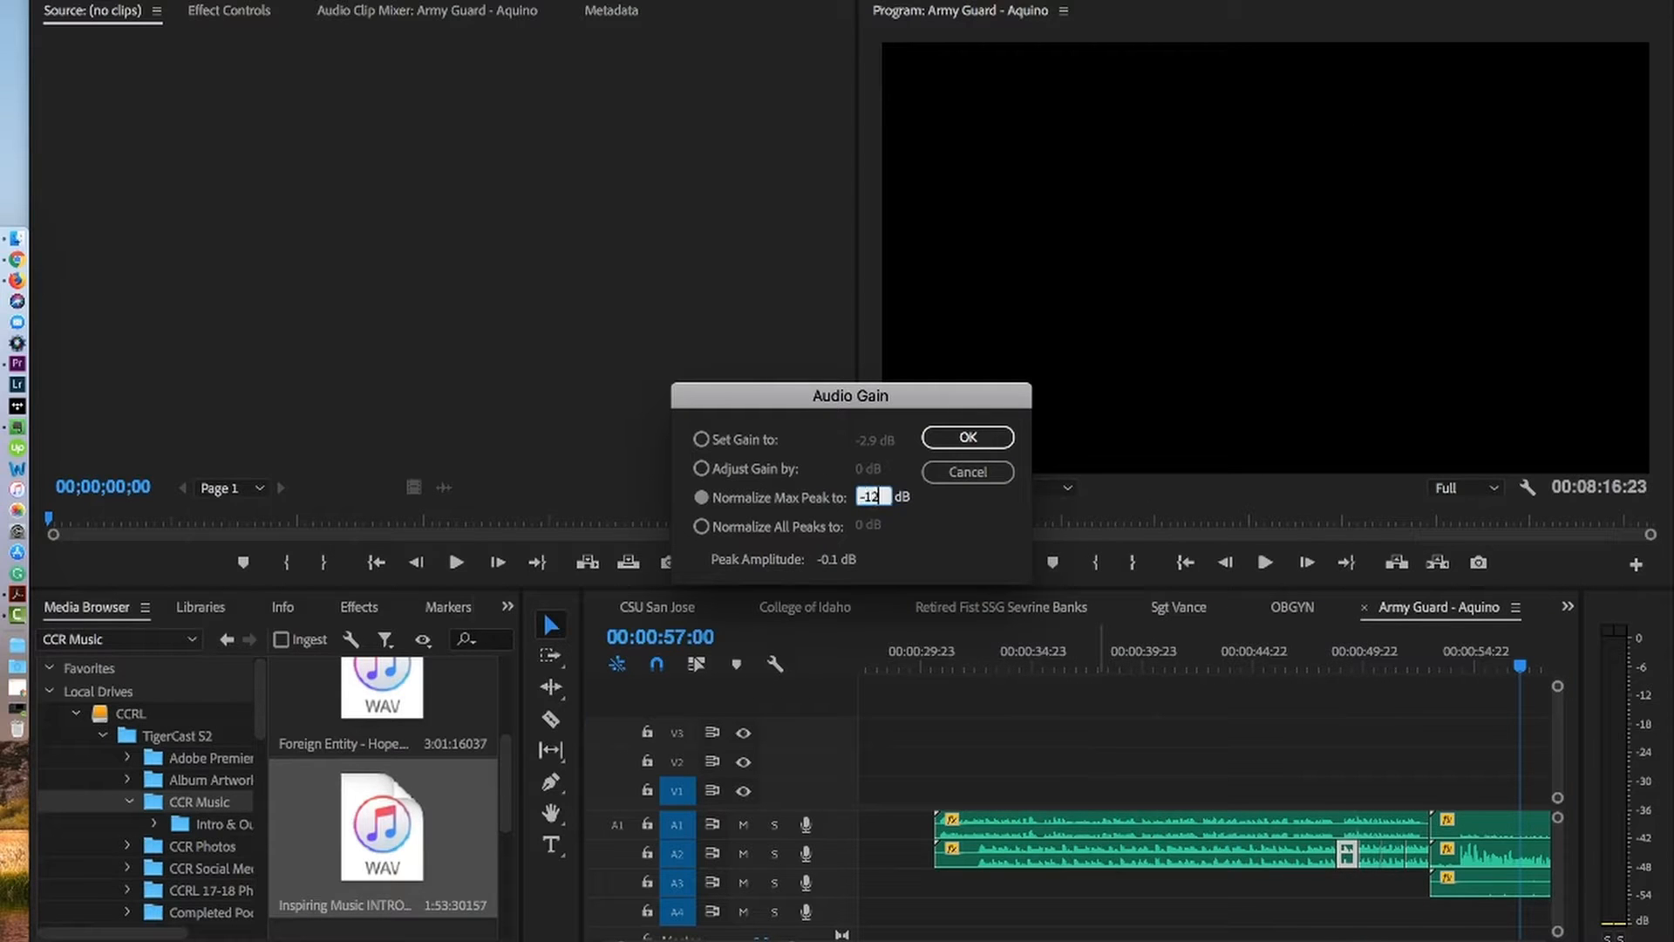
text(-10)
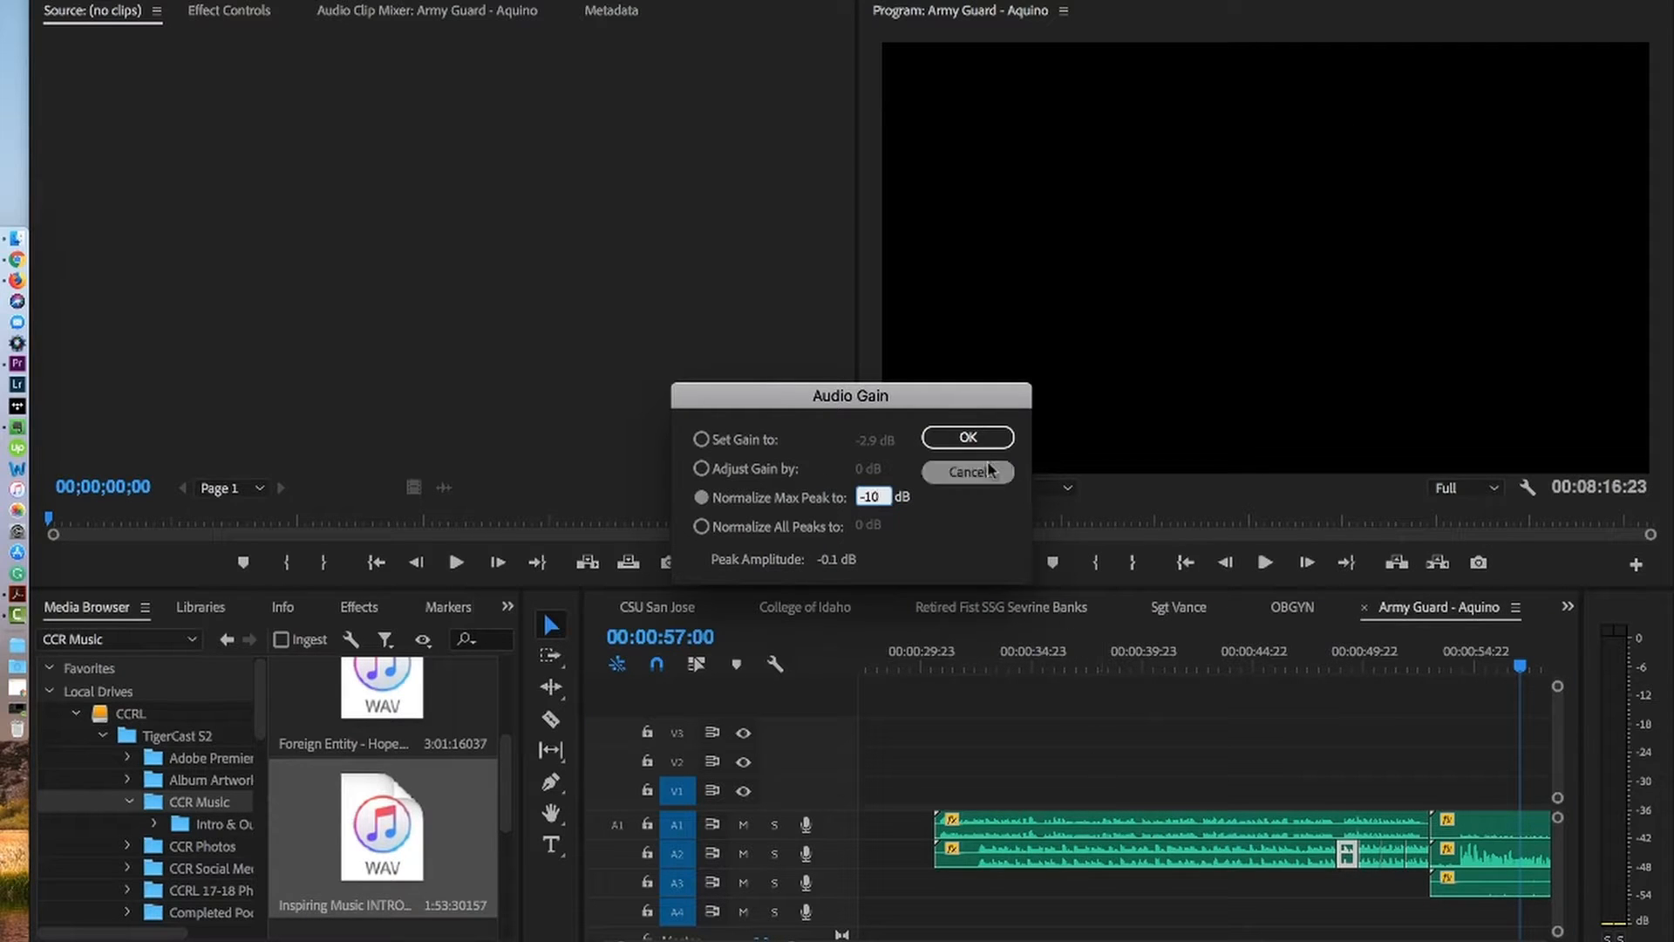
click(969, 437)
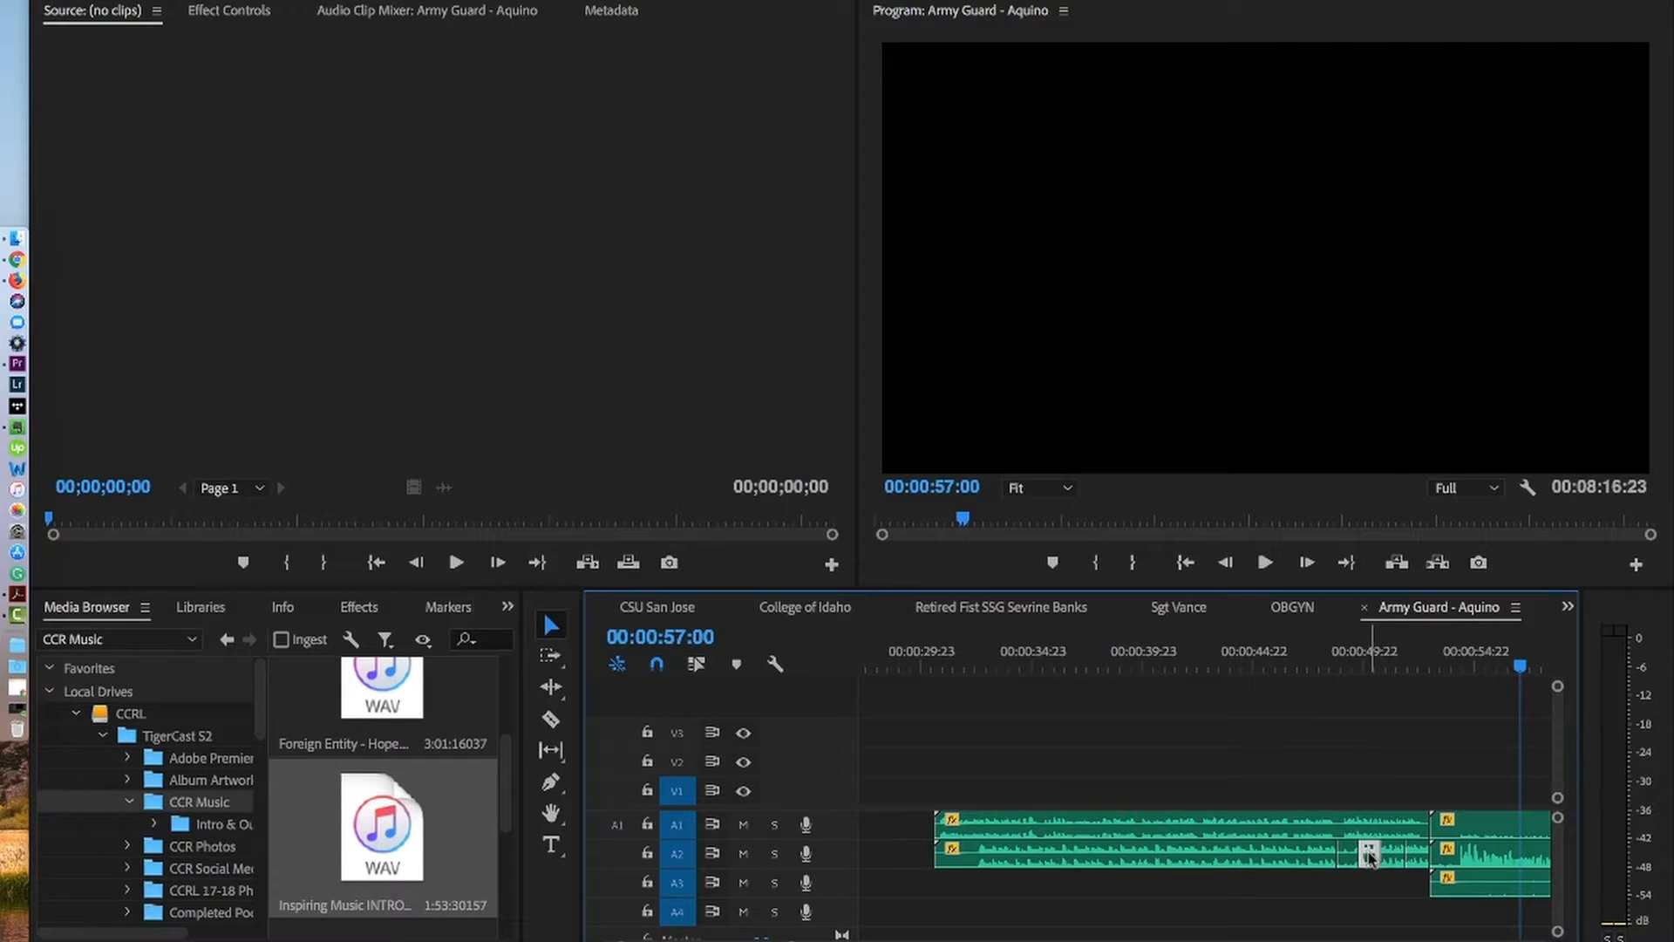
- Normalize the second and third short pieces of the A2 intro music to progressively lower max peaks
right_click(1369, 858)
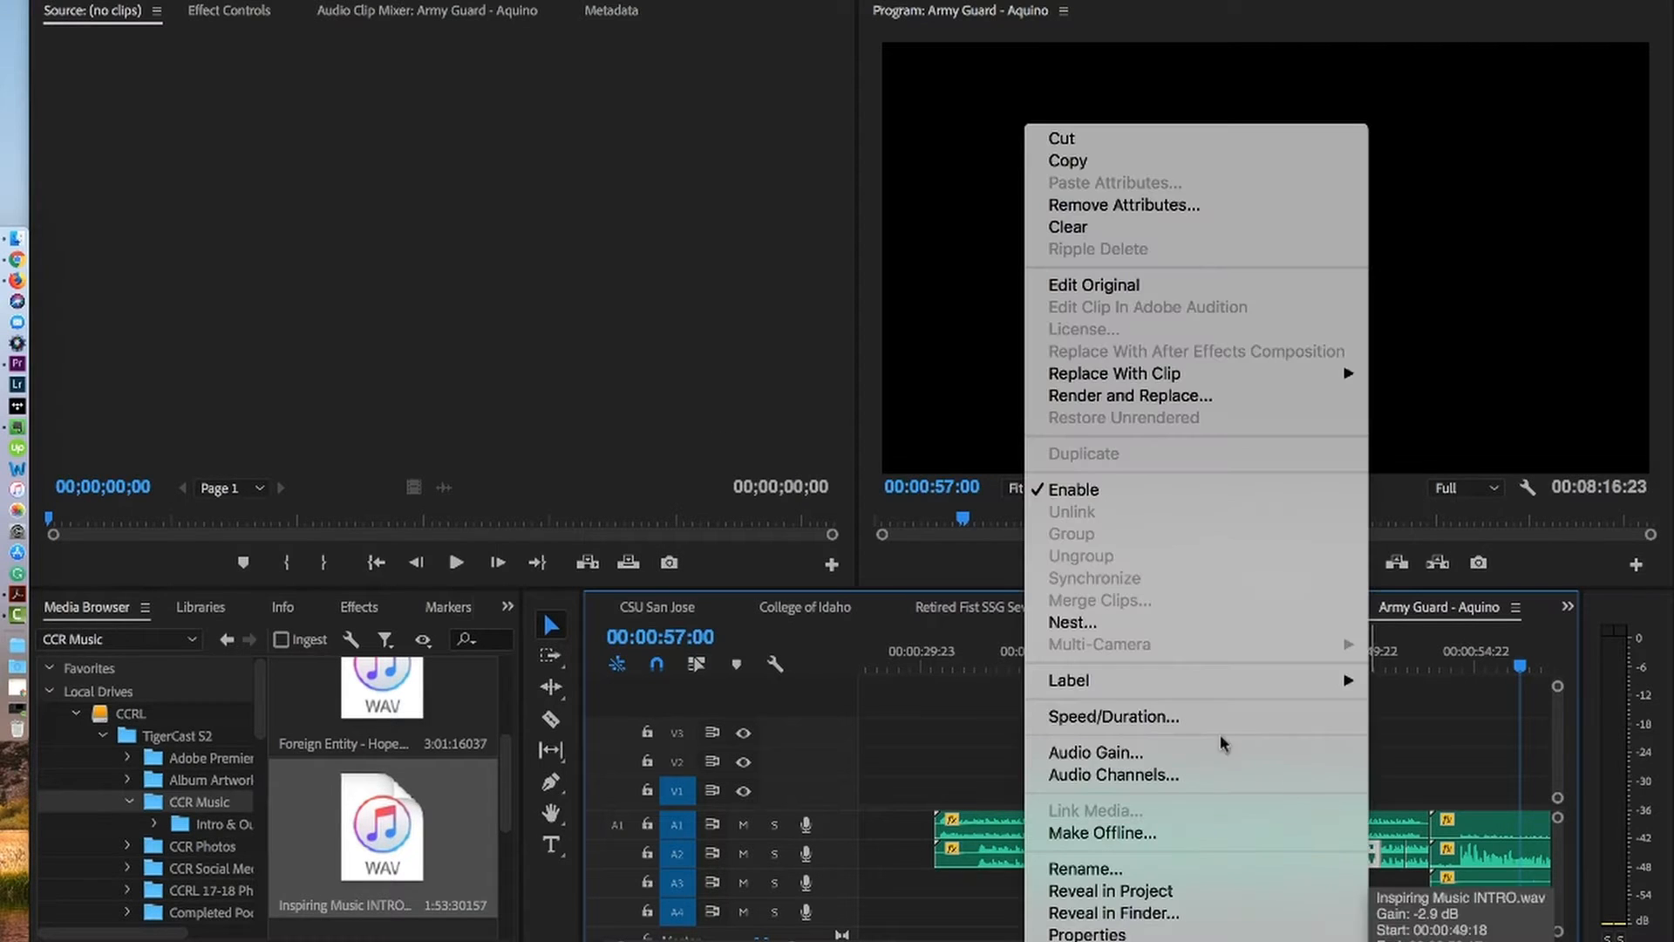
click(1174, 750)
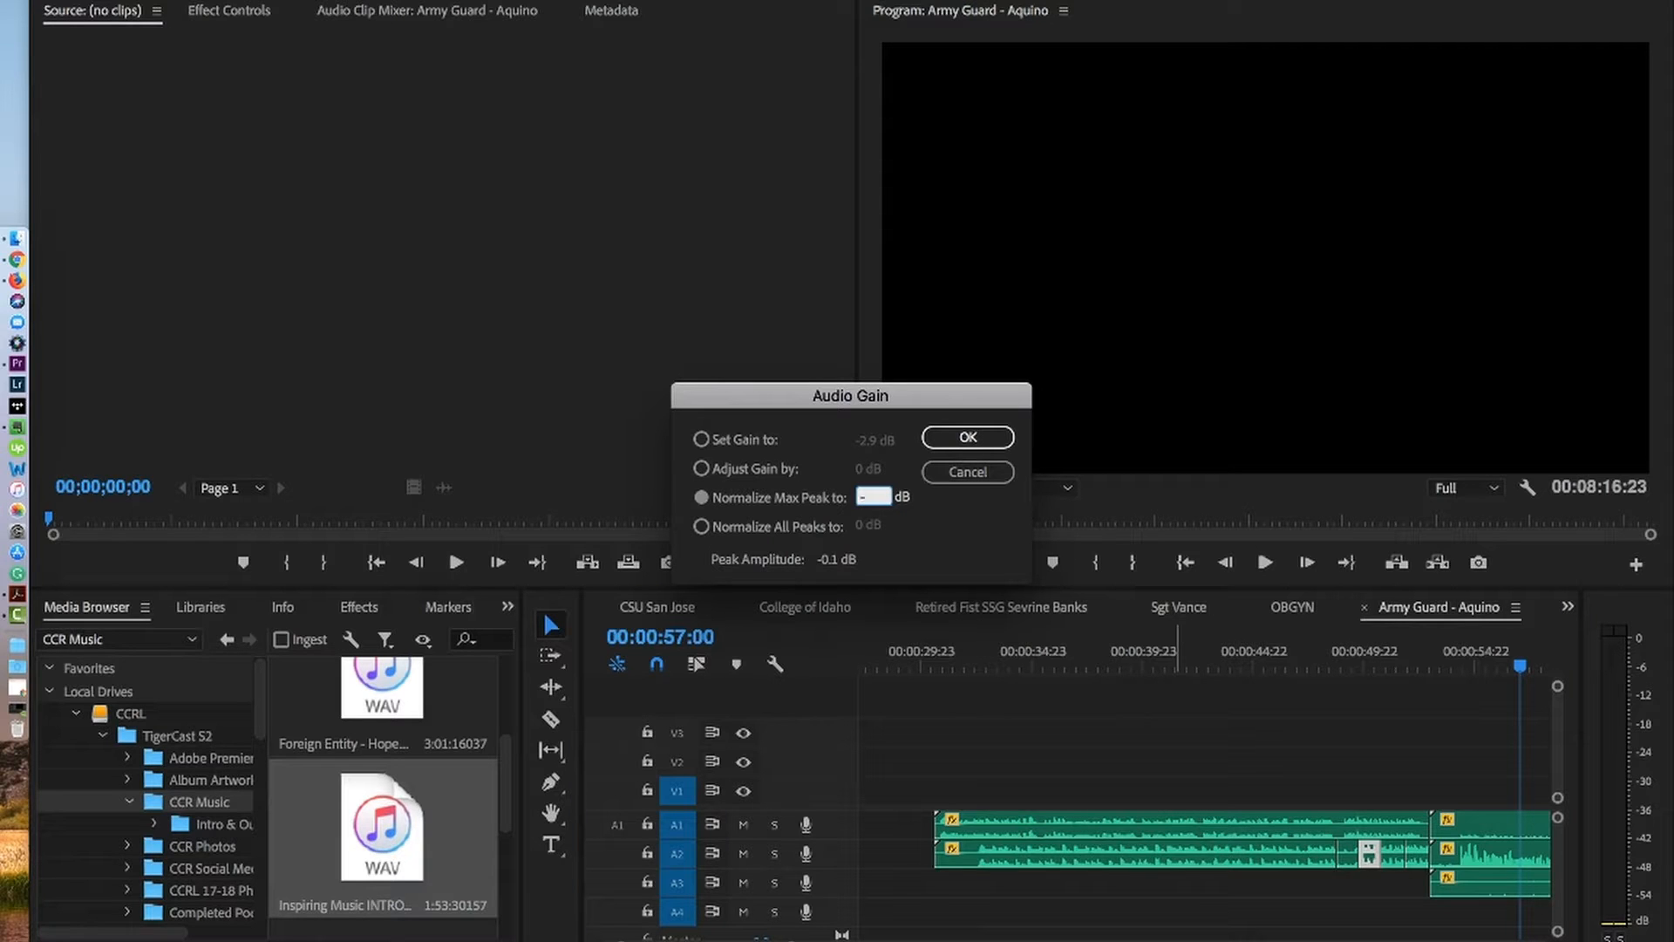
click(967, 436)
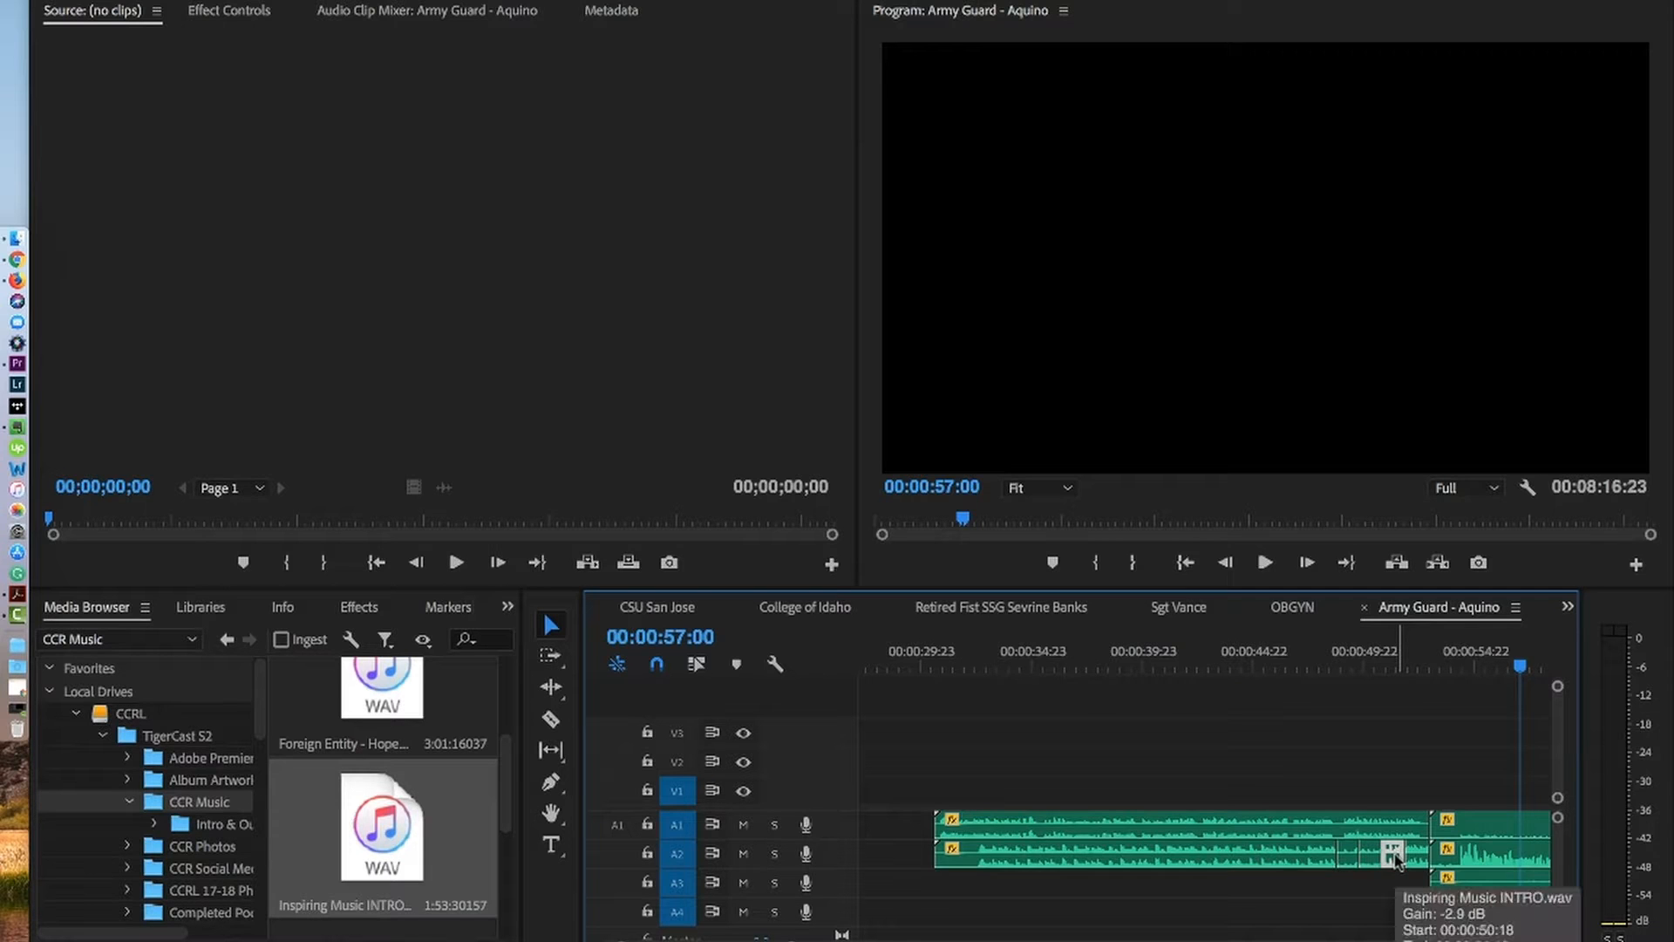
right_click(1394, 858)
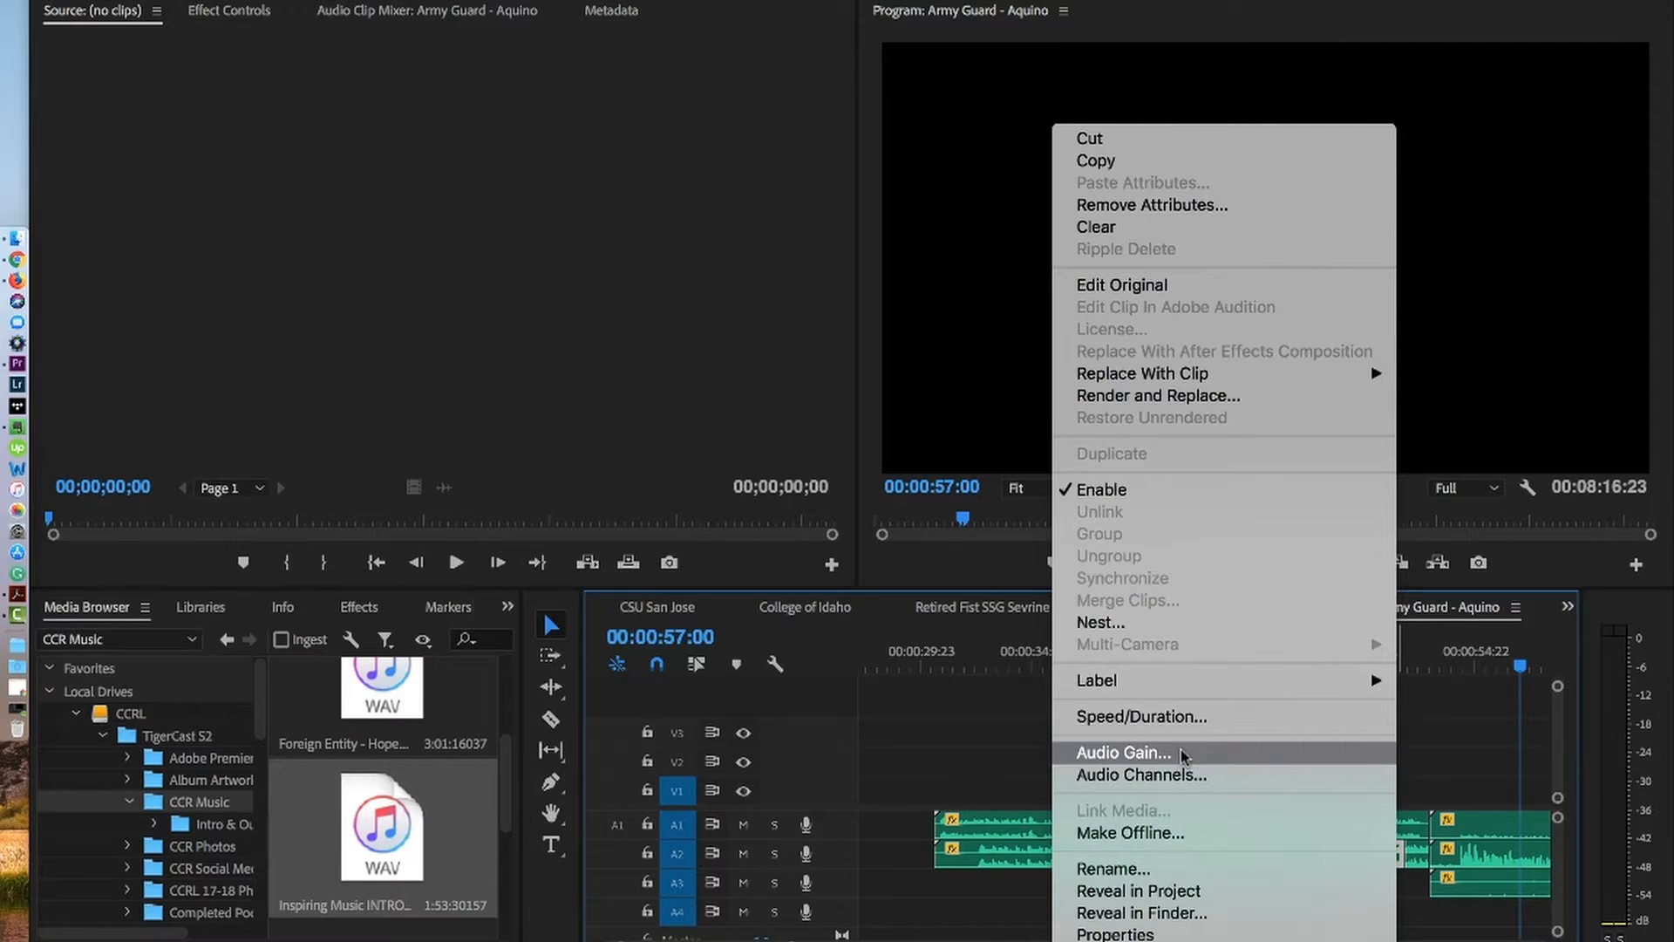
click(1125, 752)
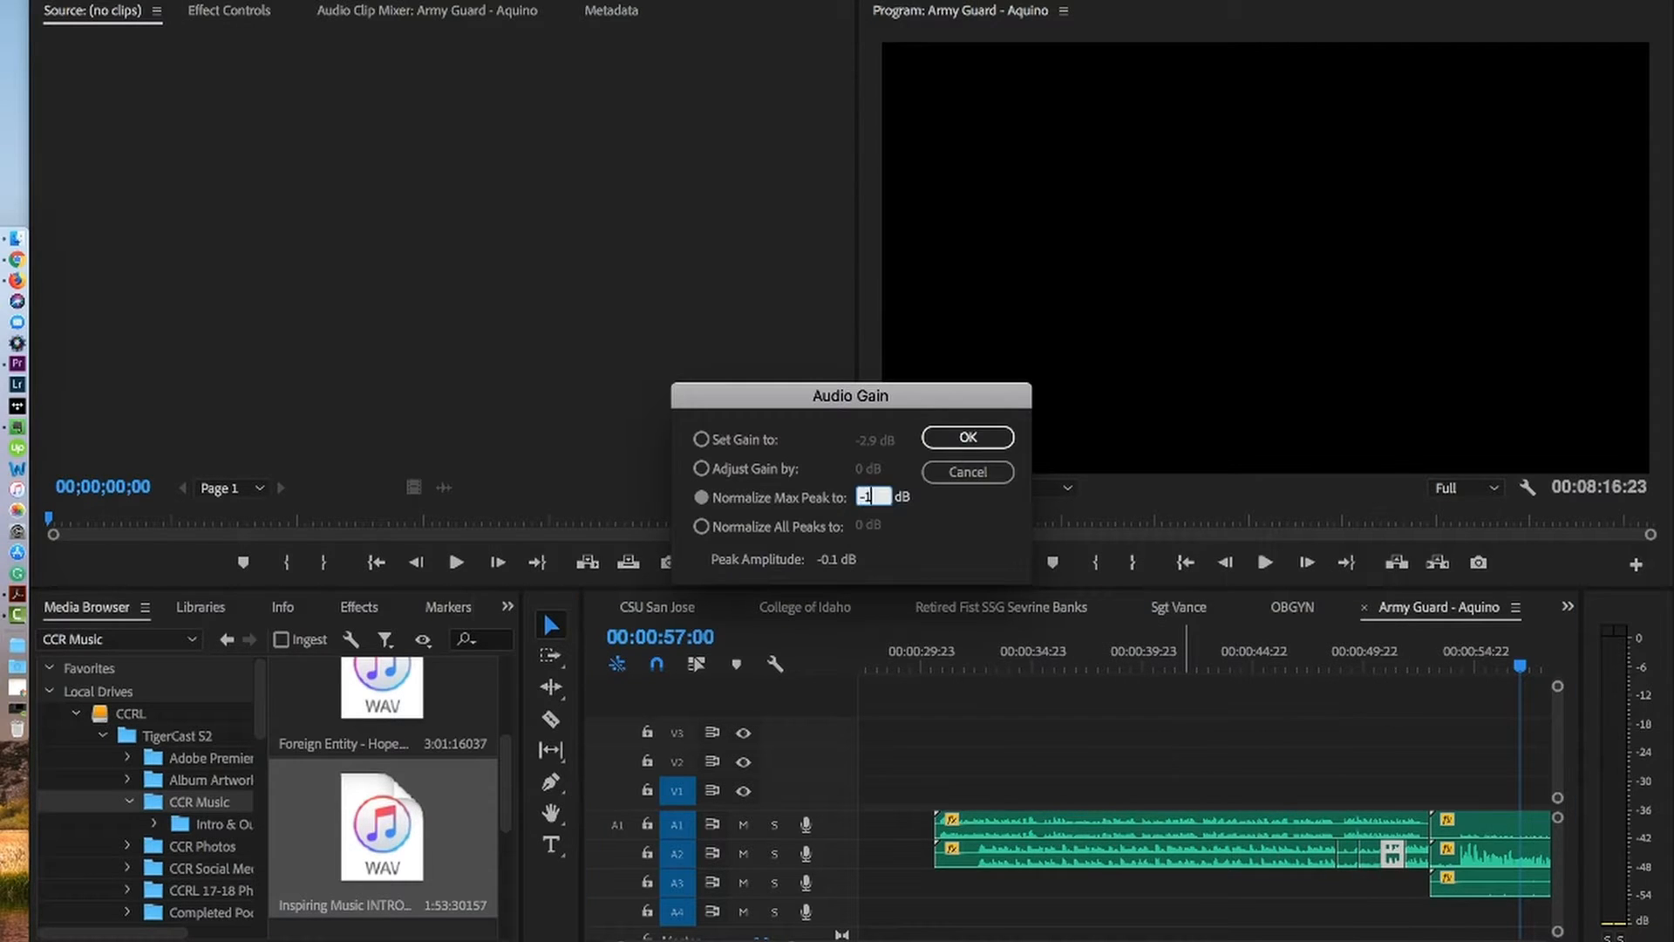
click(968, 437)
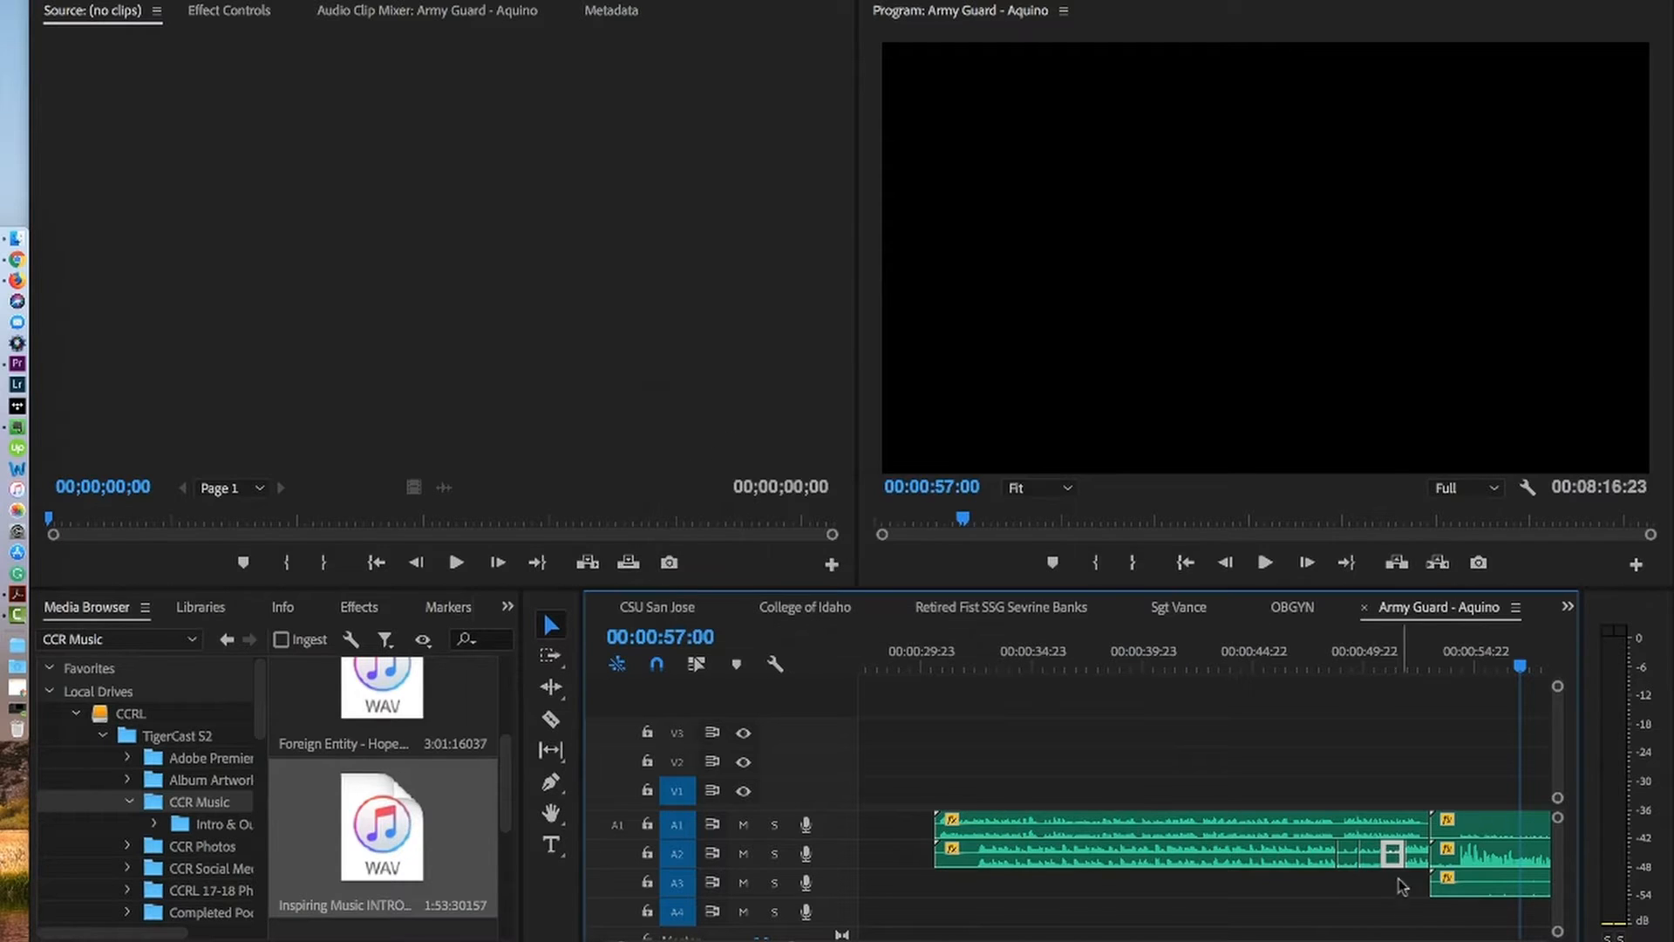
- Normalize the last short A2 intro music piece to a -19 dB max peak and play the stepped fade up to about 00:00:55
click(1417, 856)
right_click(1418, 857)
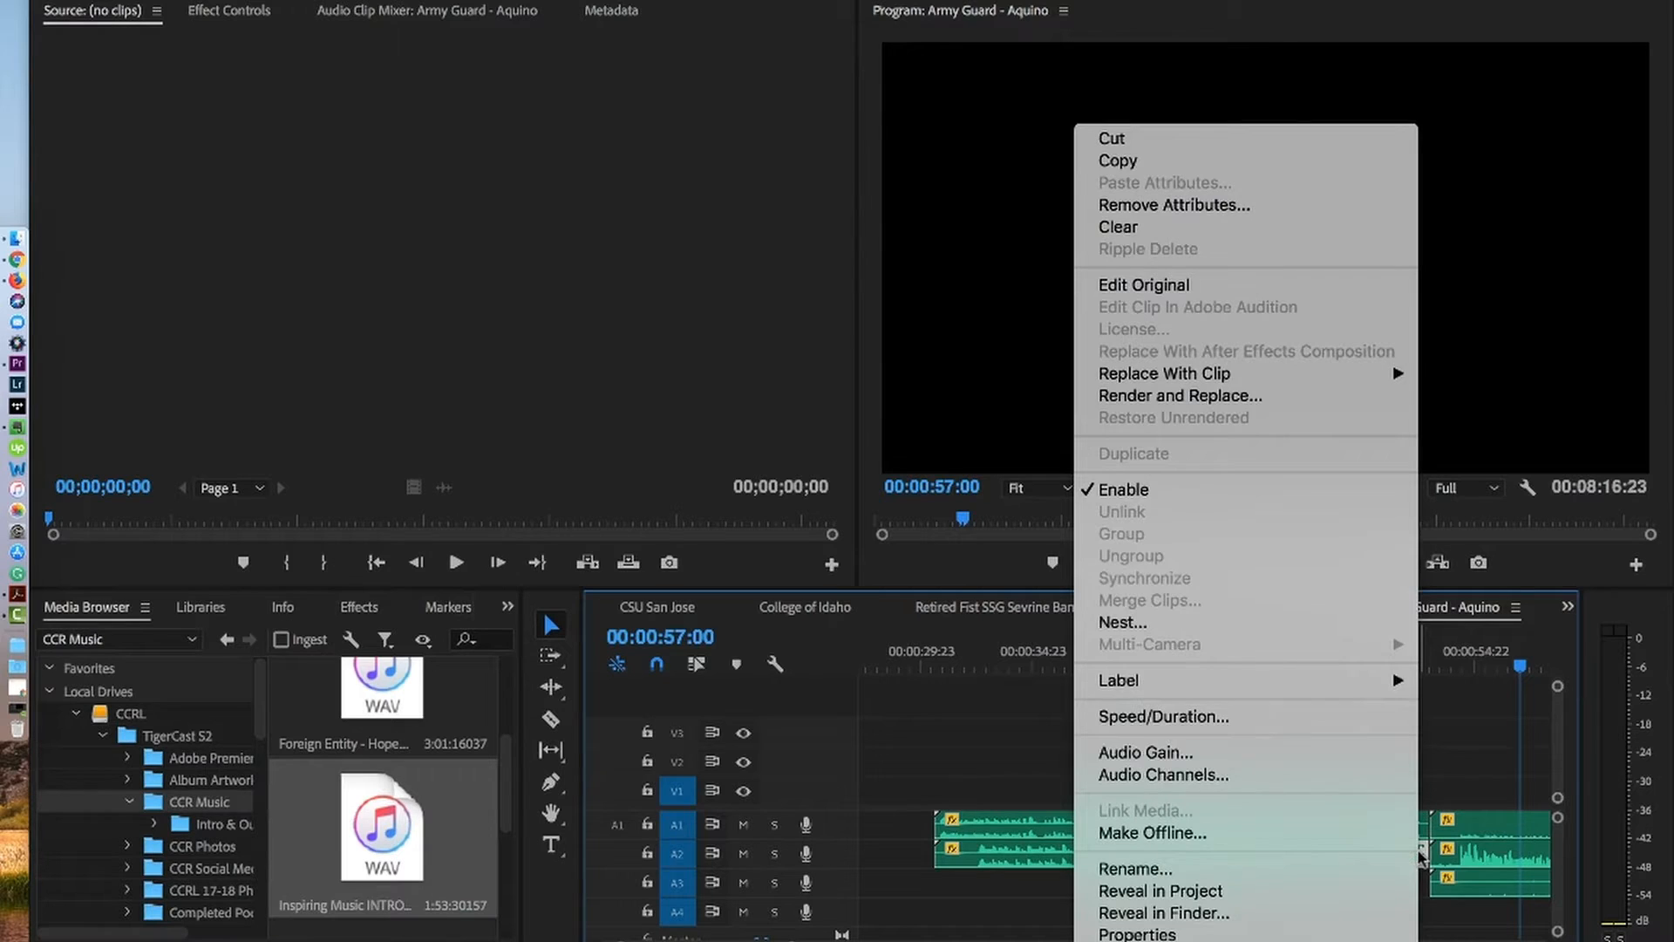
click(1177, 755)
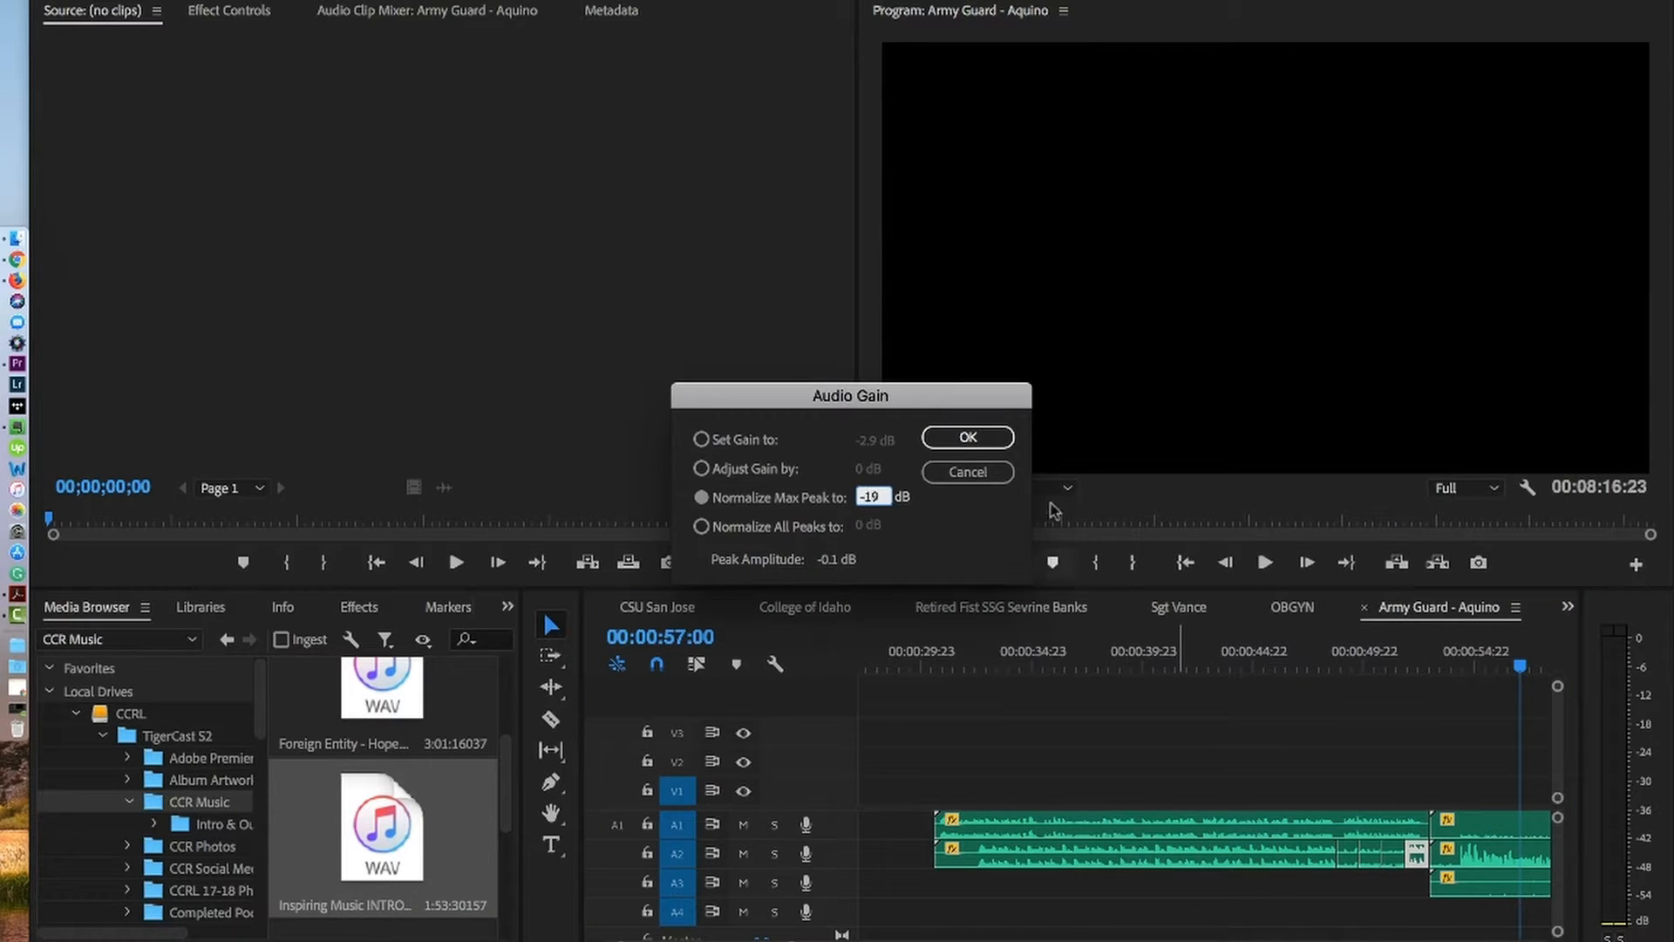
click(967, 437)
click(1338, 667)
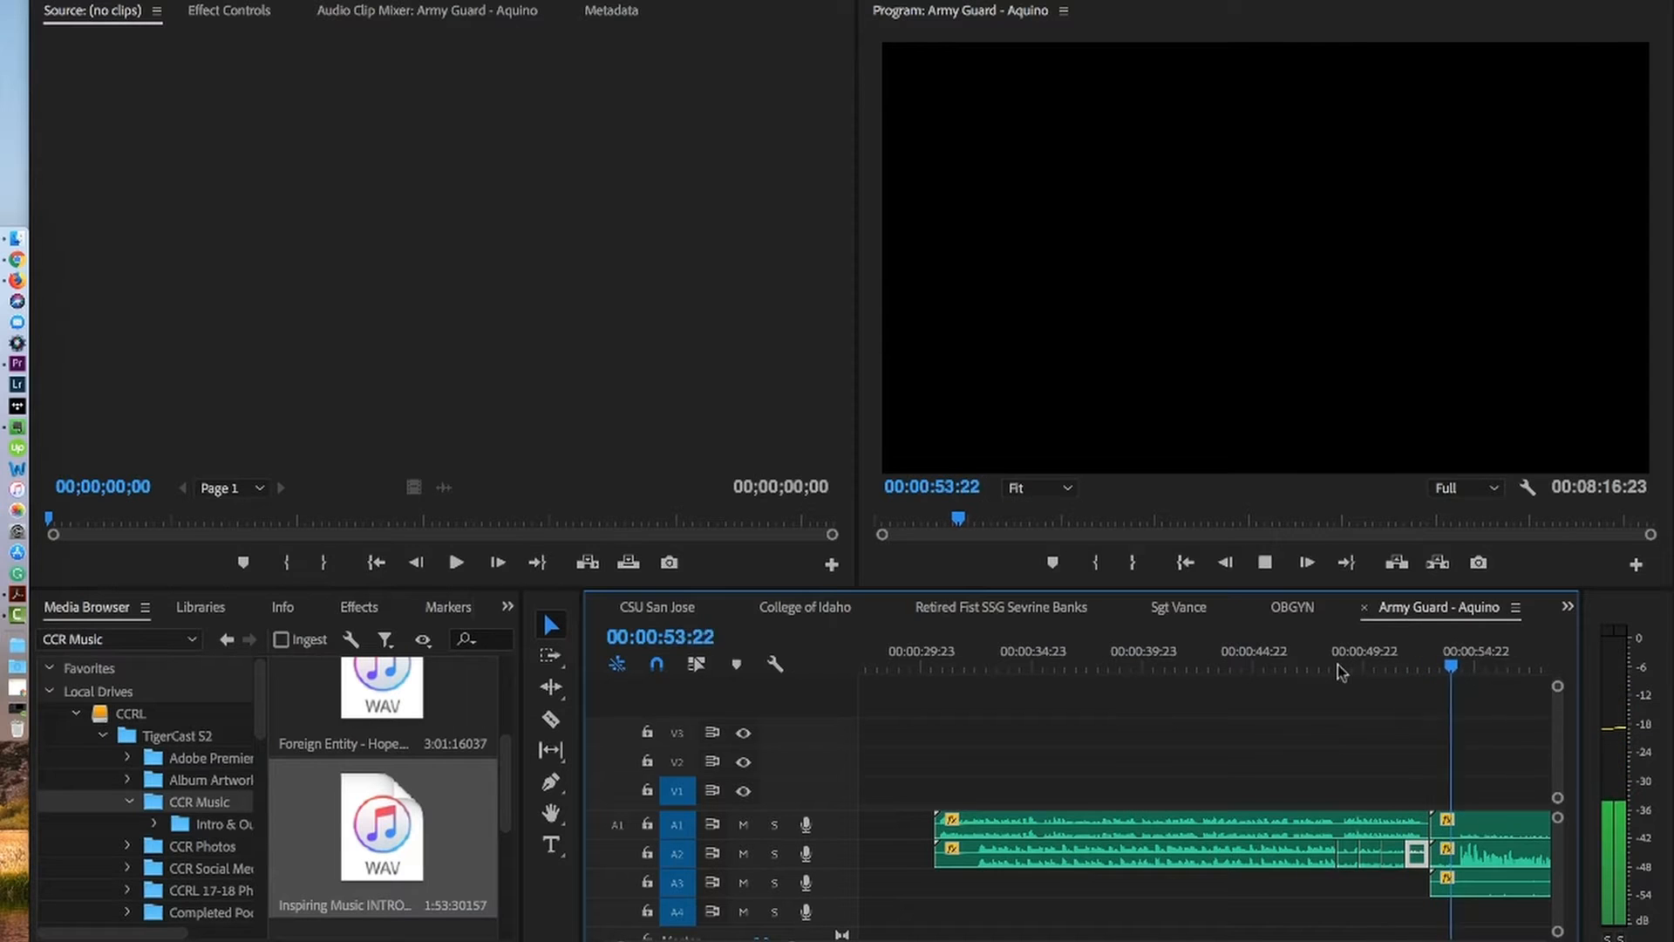
key(space)
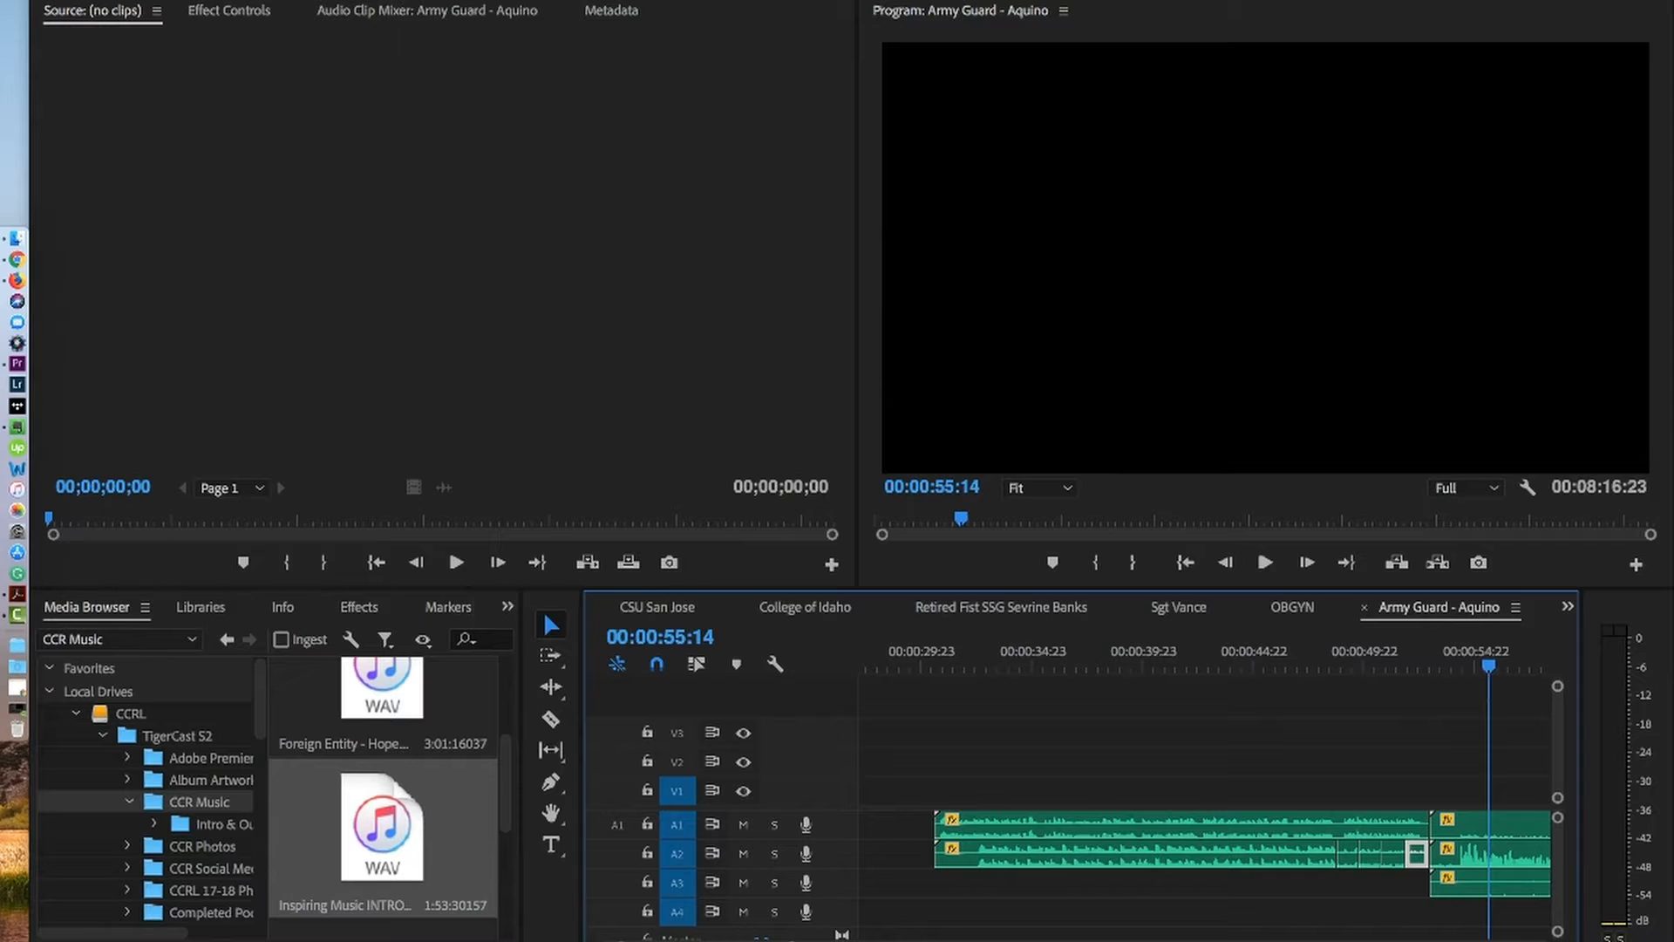
- Copy the layered outro clips on A1 and A2 at the end of the Retired Fist SSG sequence
key(minus)
key(minus)
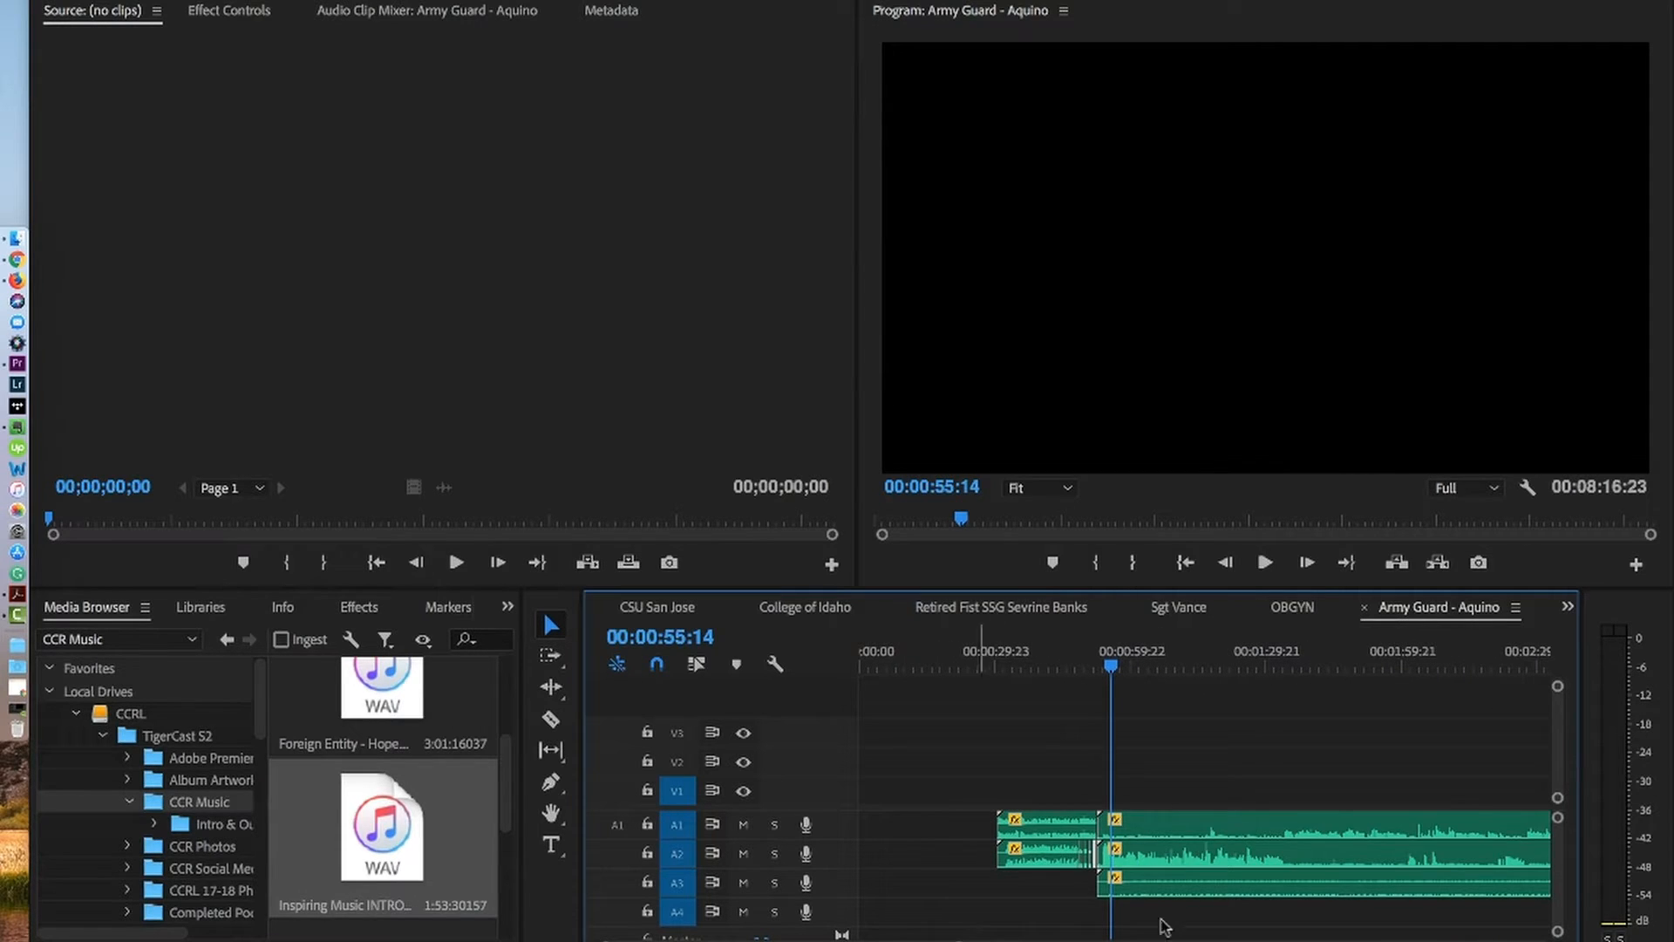
scroll(1205, 777, down, 3)
scroll(1205, 776, down, 5)
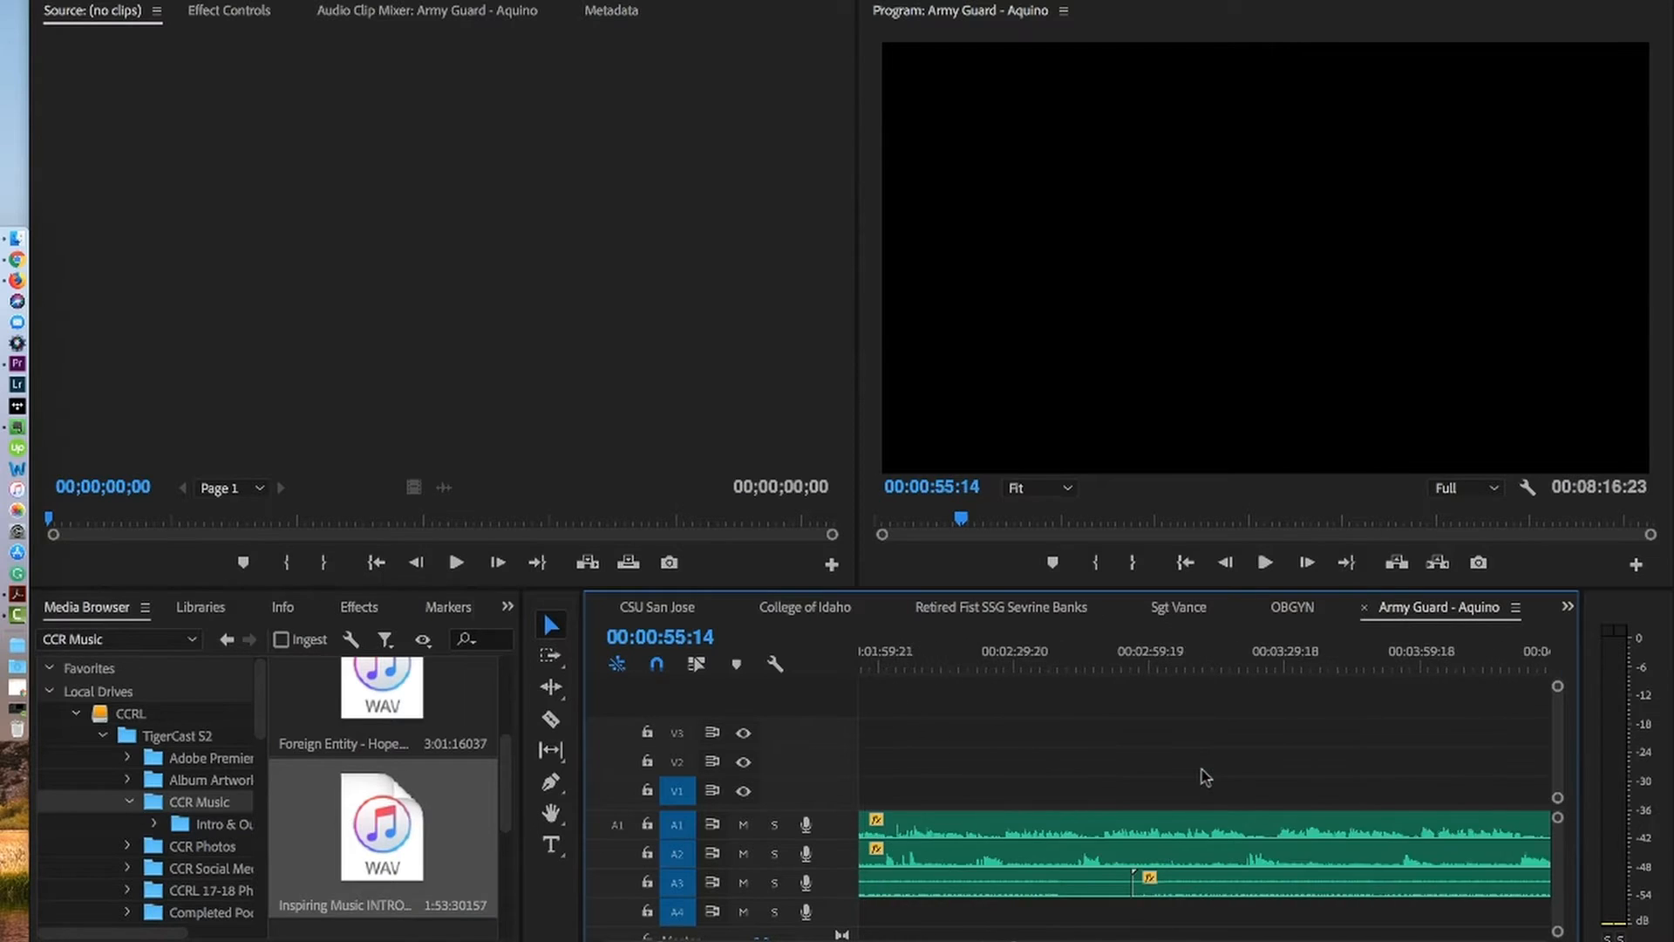
drag(1039, 940, 1306, 940)
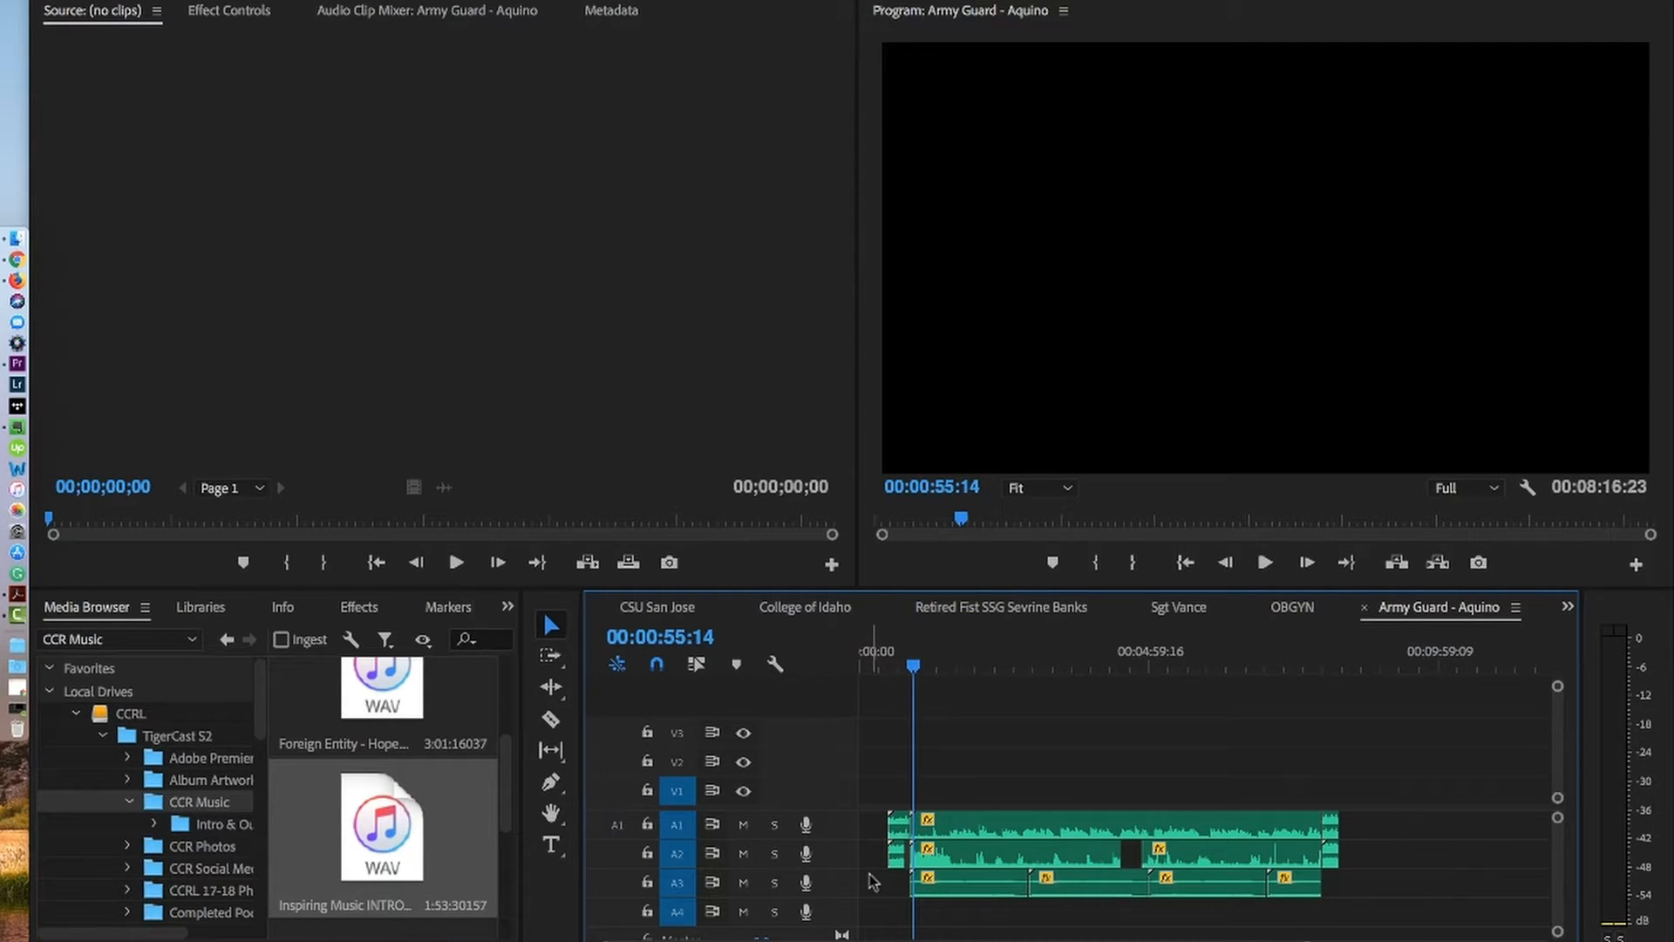
click(1003, 608)
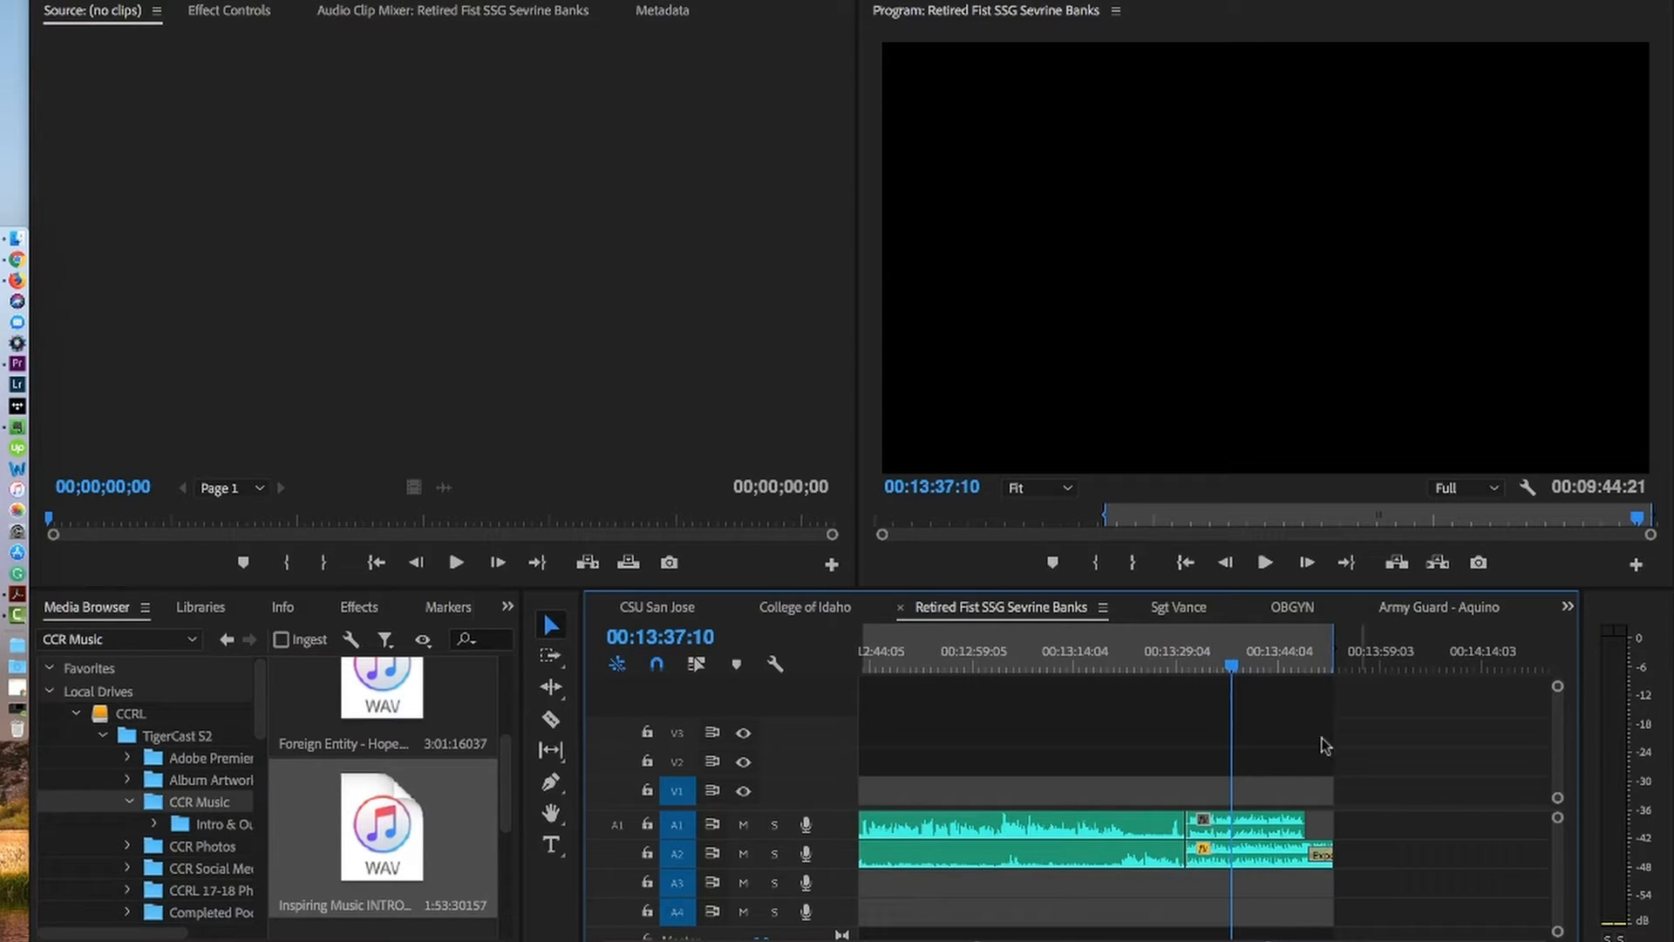
drag(1253, 727, 1358, 909)
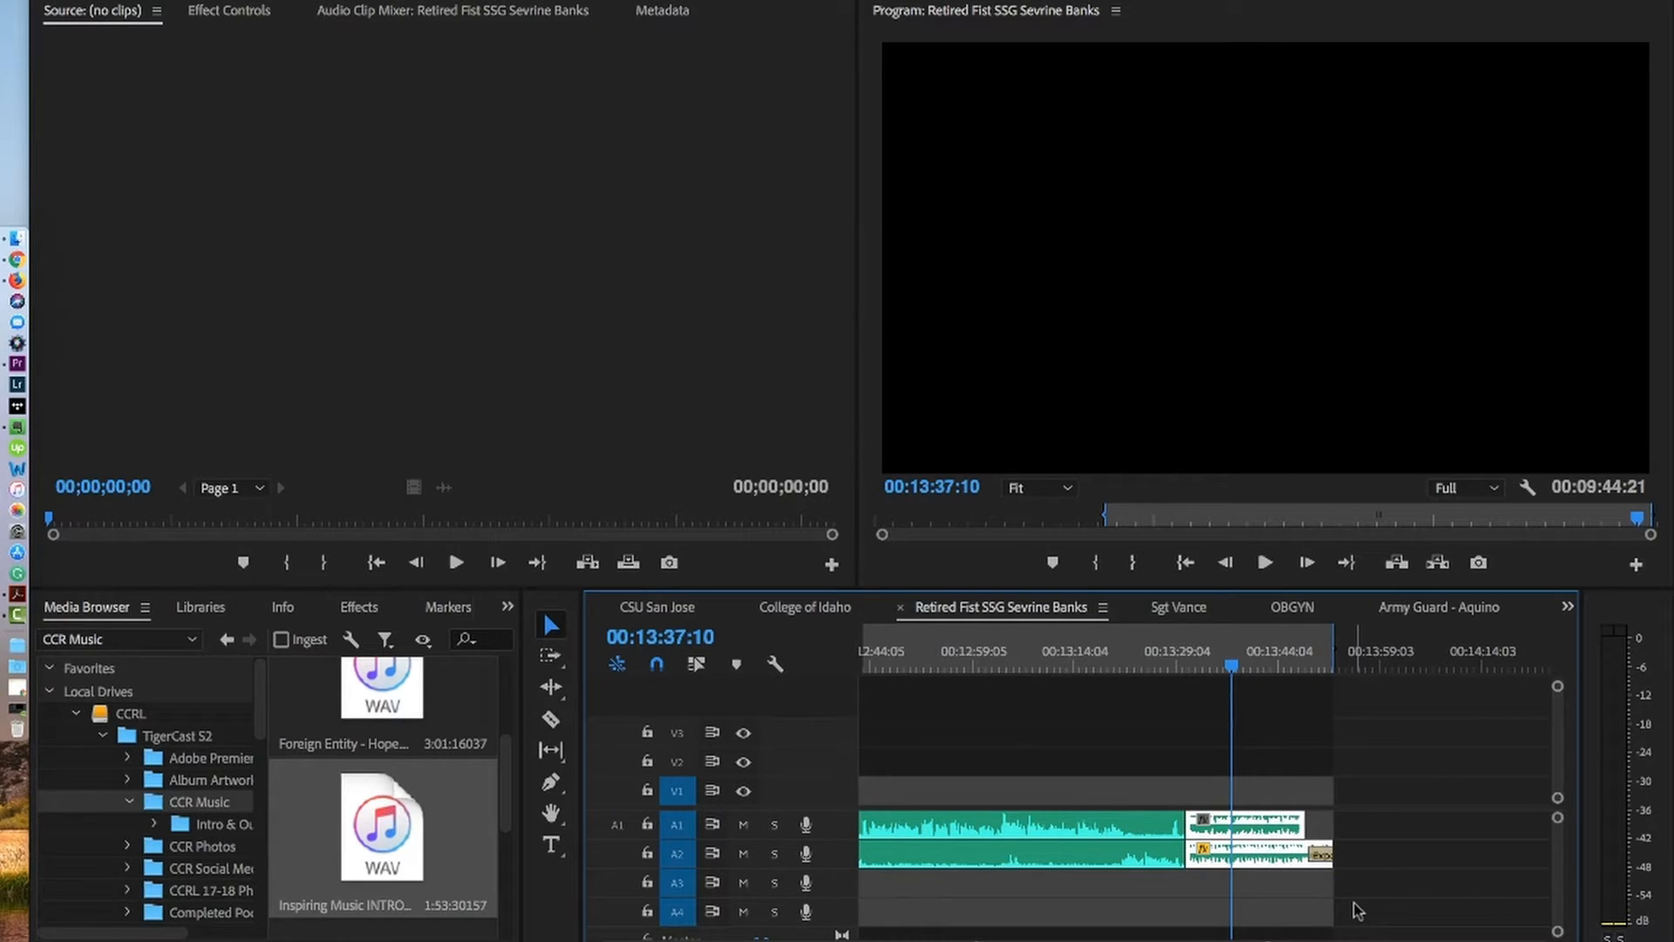
- Delete the outro clips after the recordings on A1 and A2 of the Army Guard sequence, and move the playhead to 00:09:26:09
click(1441, 608)
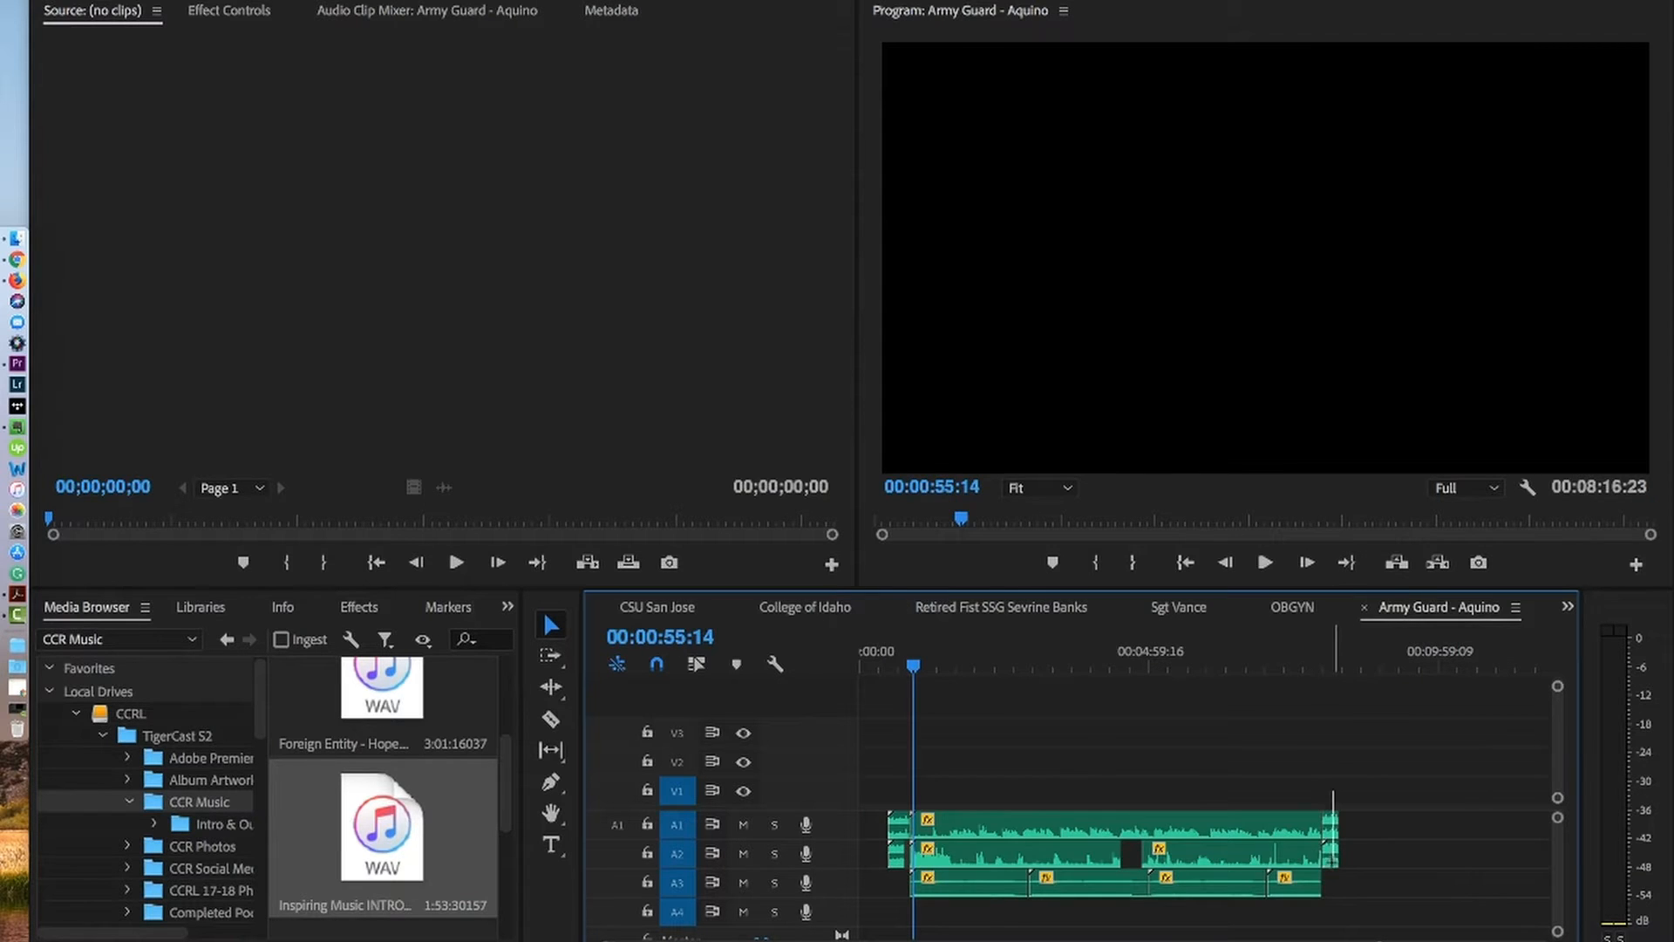
key(Delete)
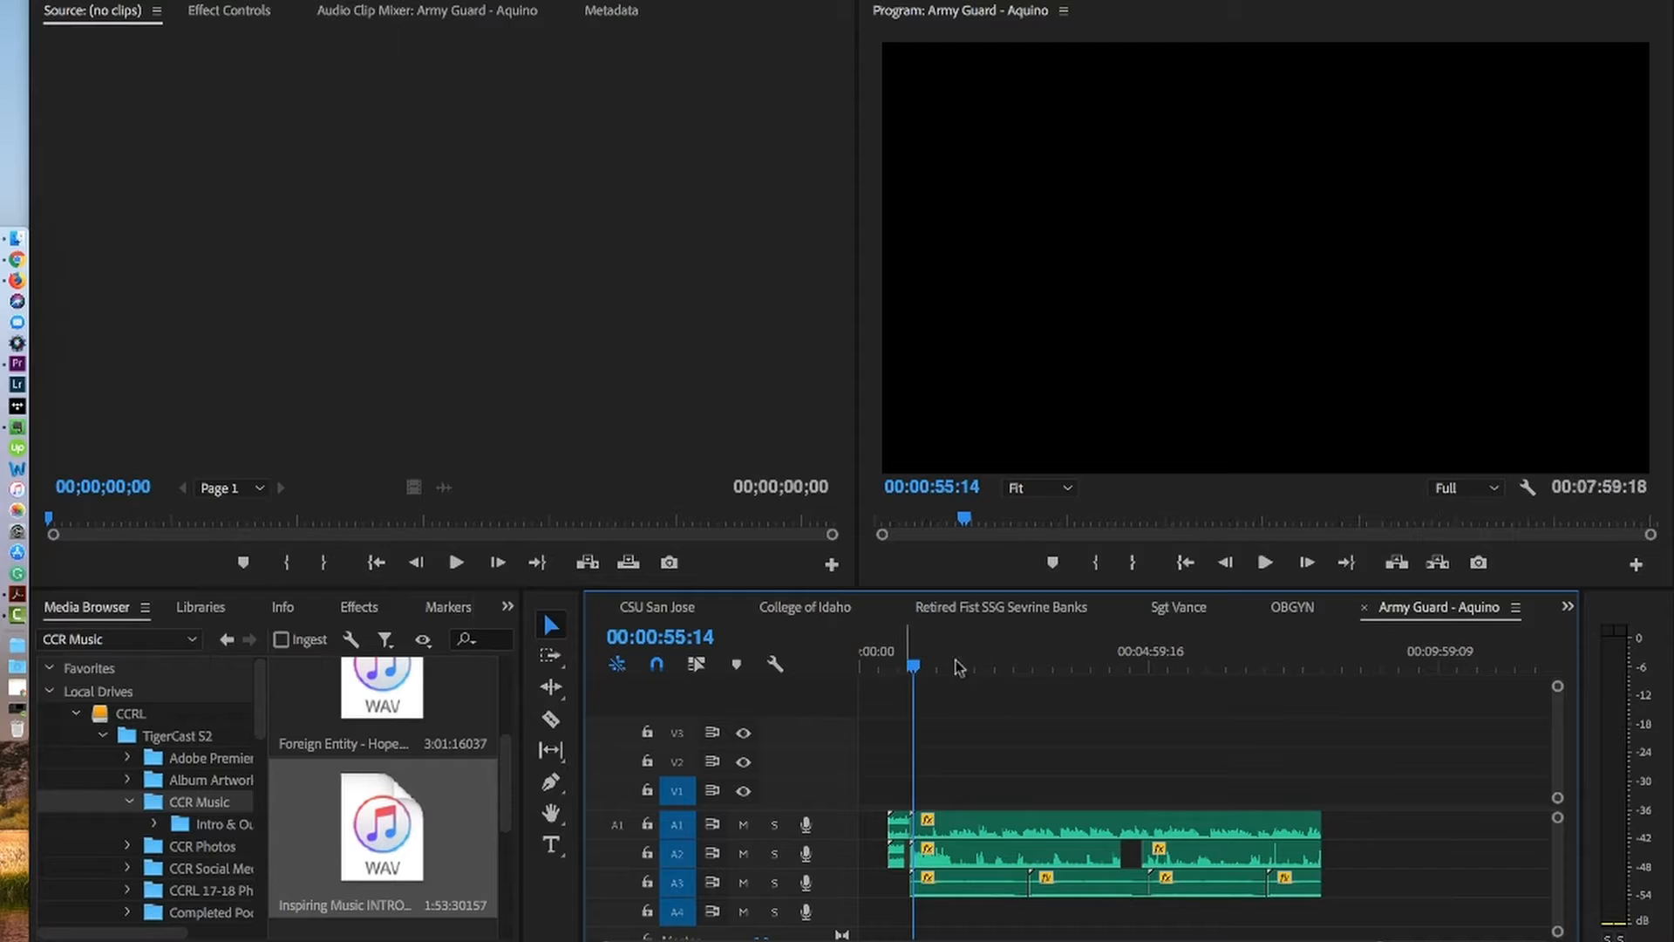
click(1408, 658)
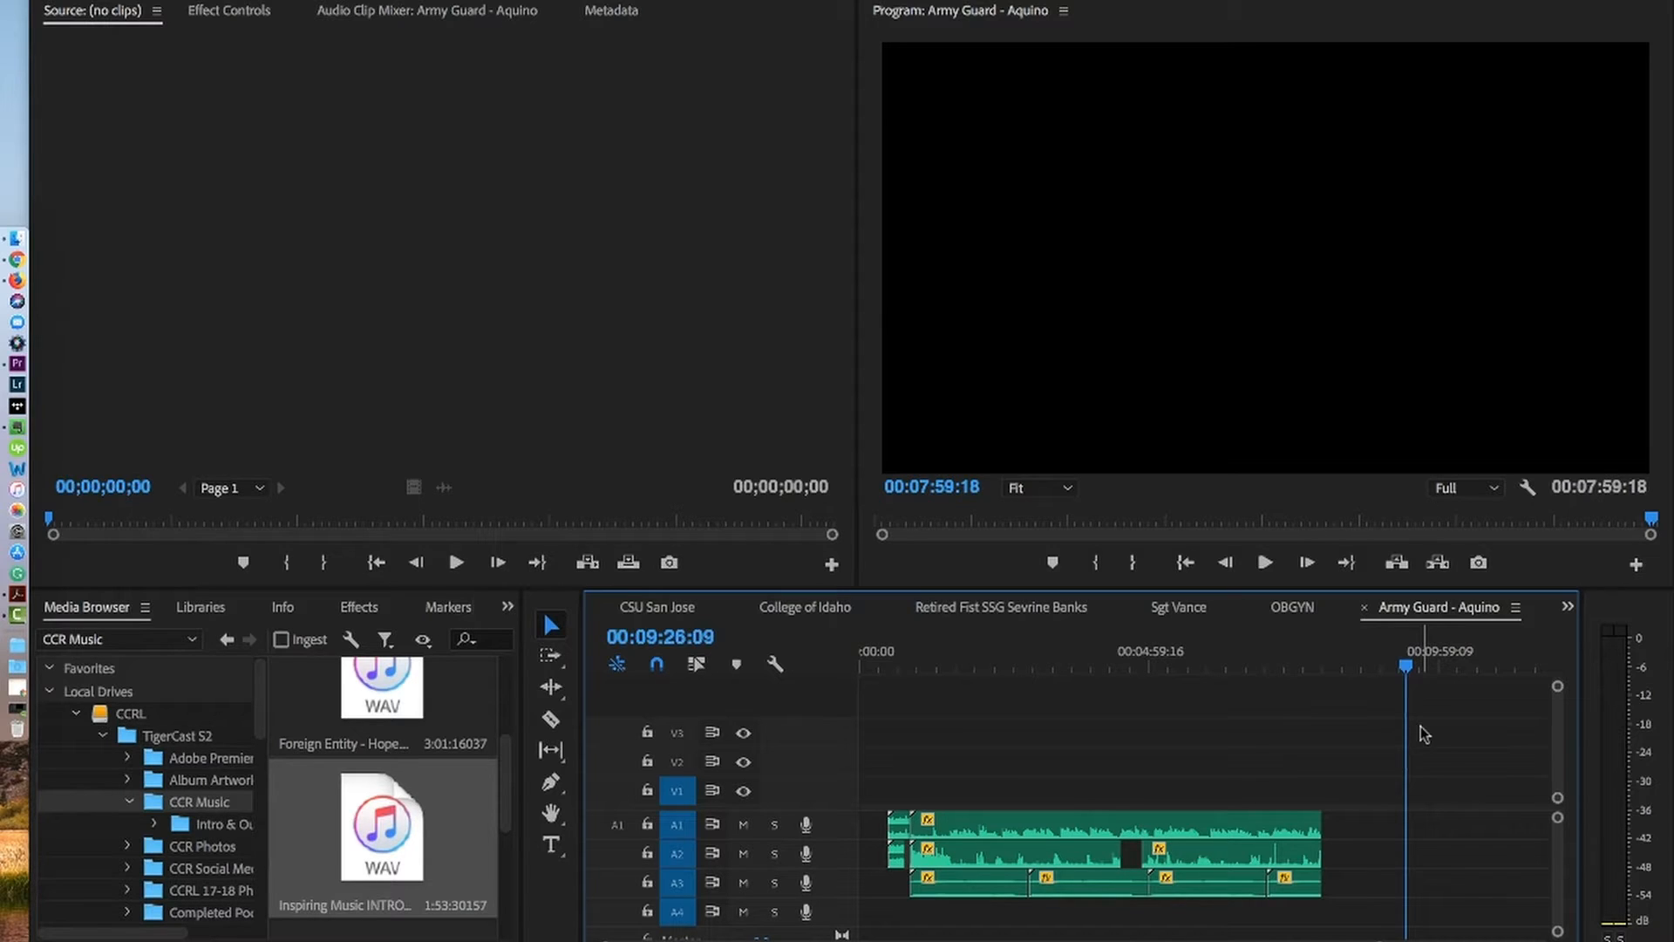
- Paste the copied outro clips directly after the recordings on A1 and A2, and play the transition from 00:07:55:00
key(ctrl+v)
drag(1414, 826, 1332, 833)
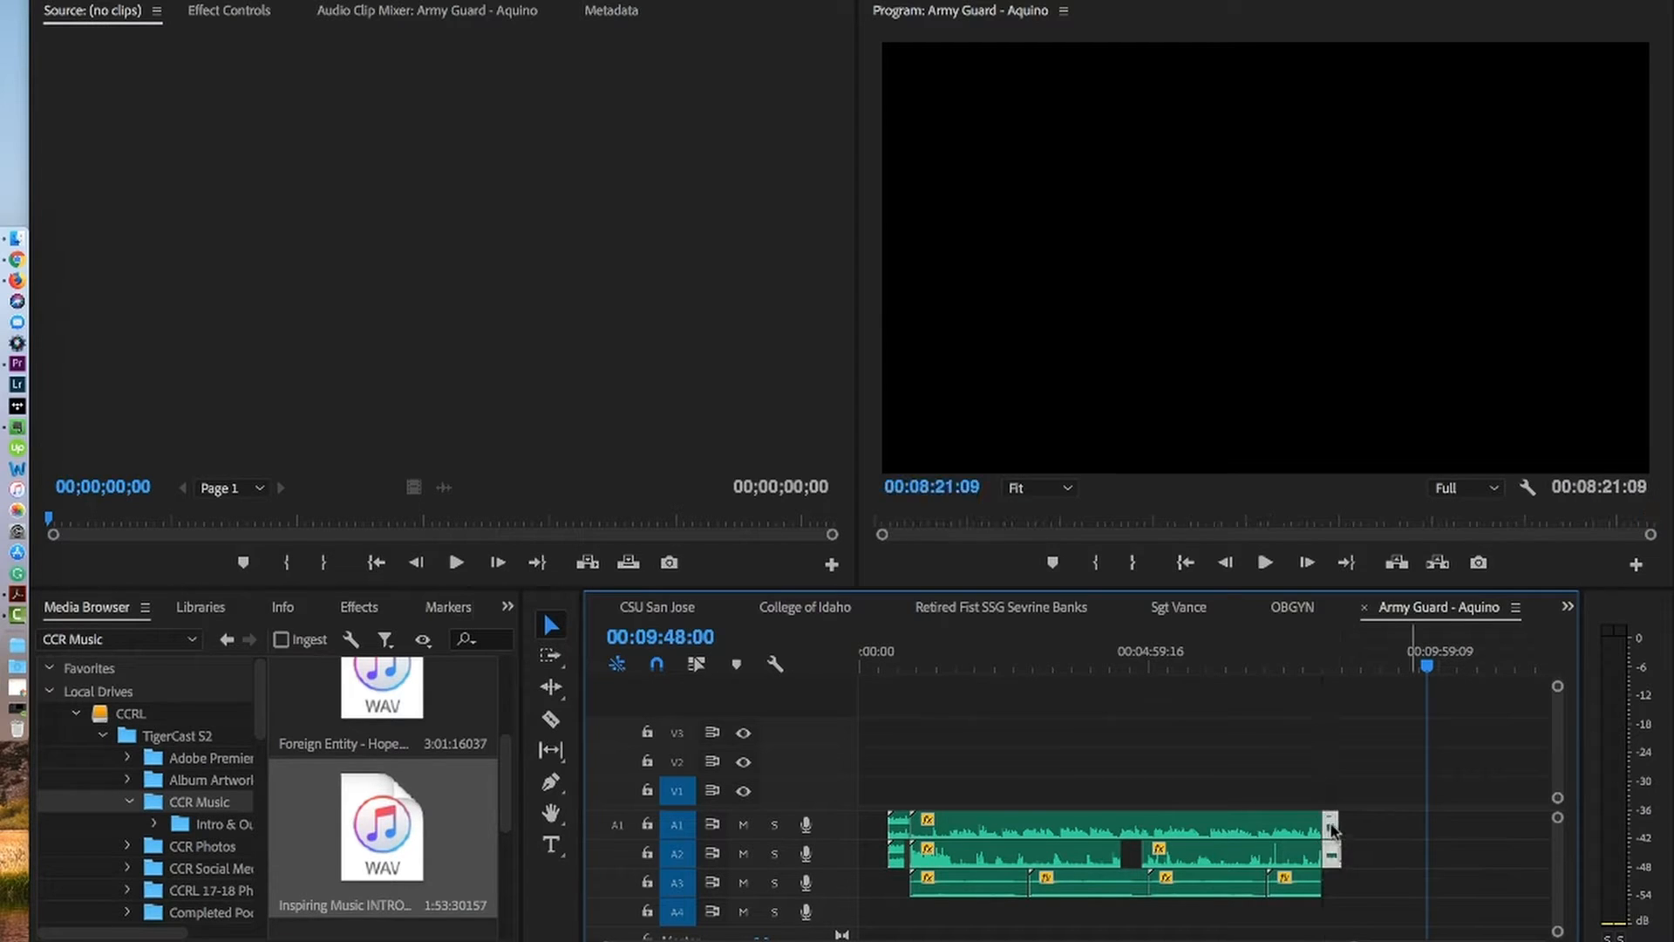
click(1296, 669)
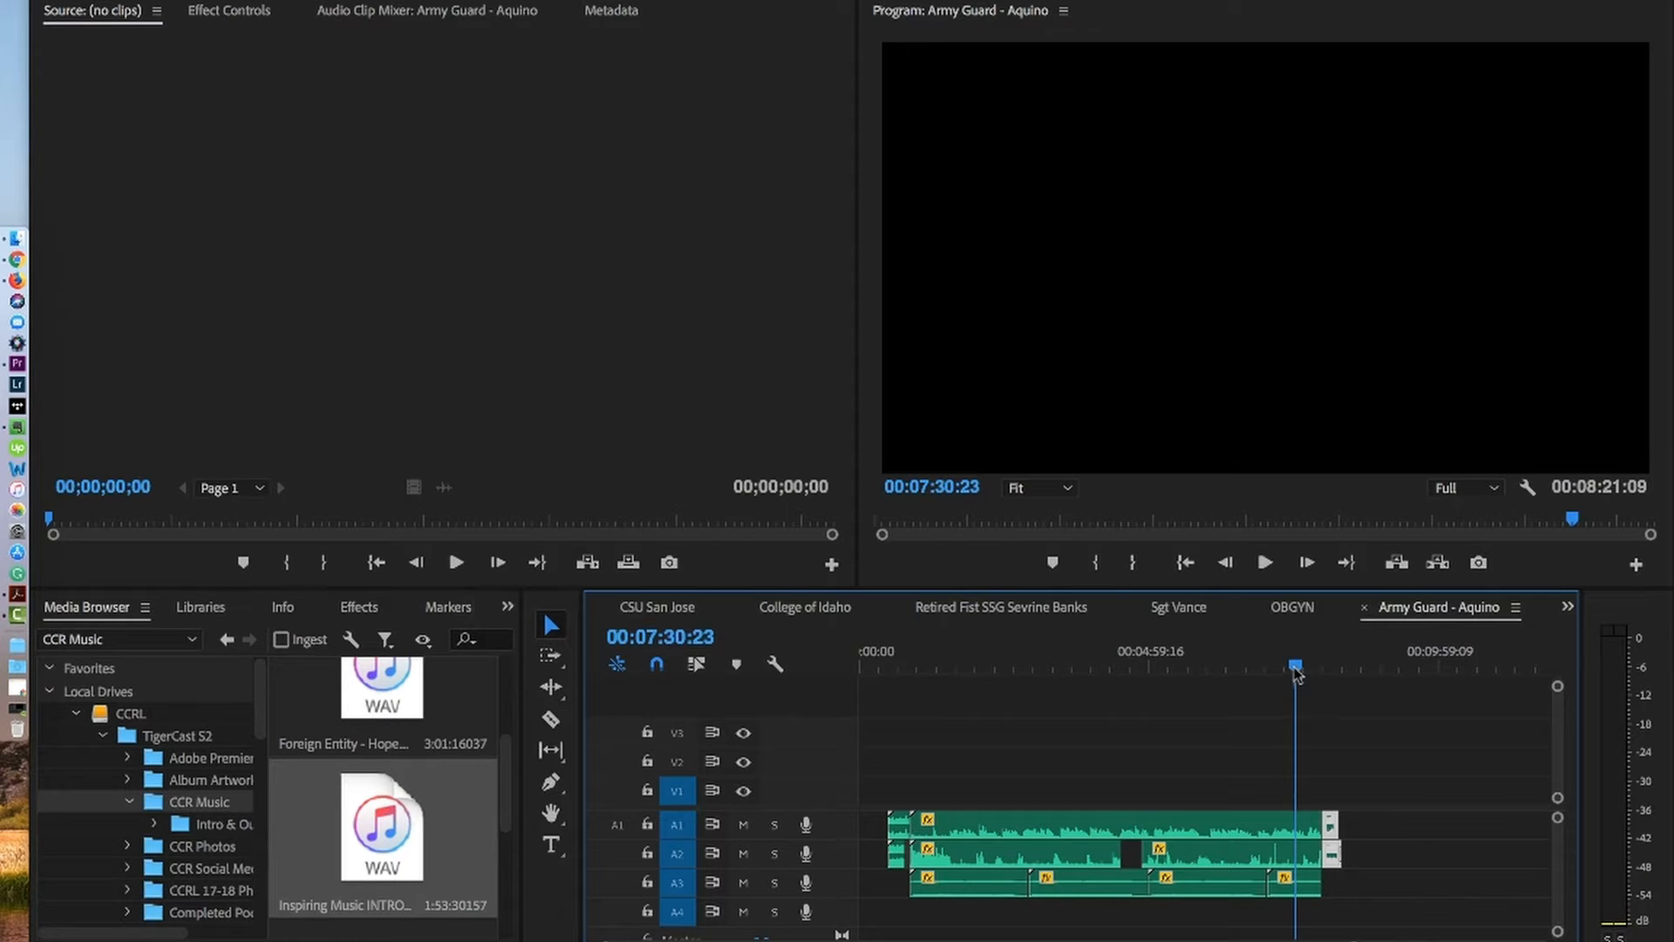
drag(1296, 673, 1317, 673)
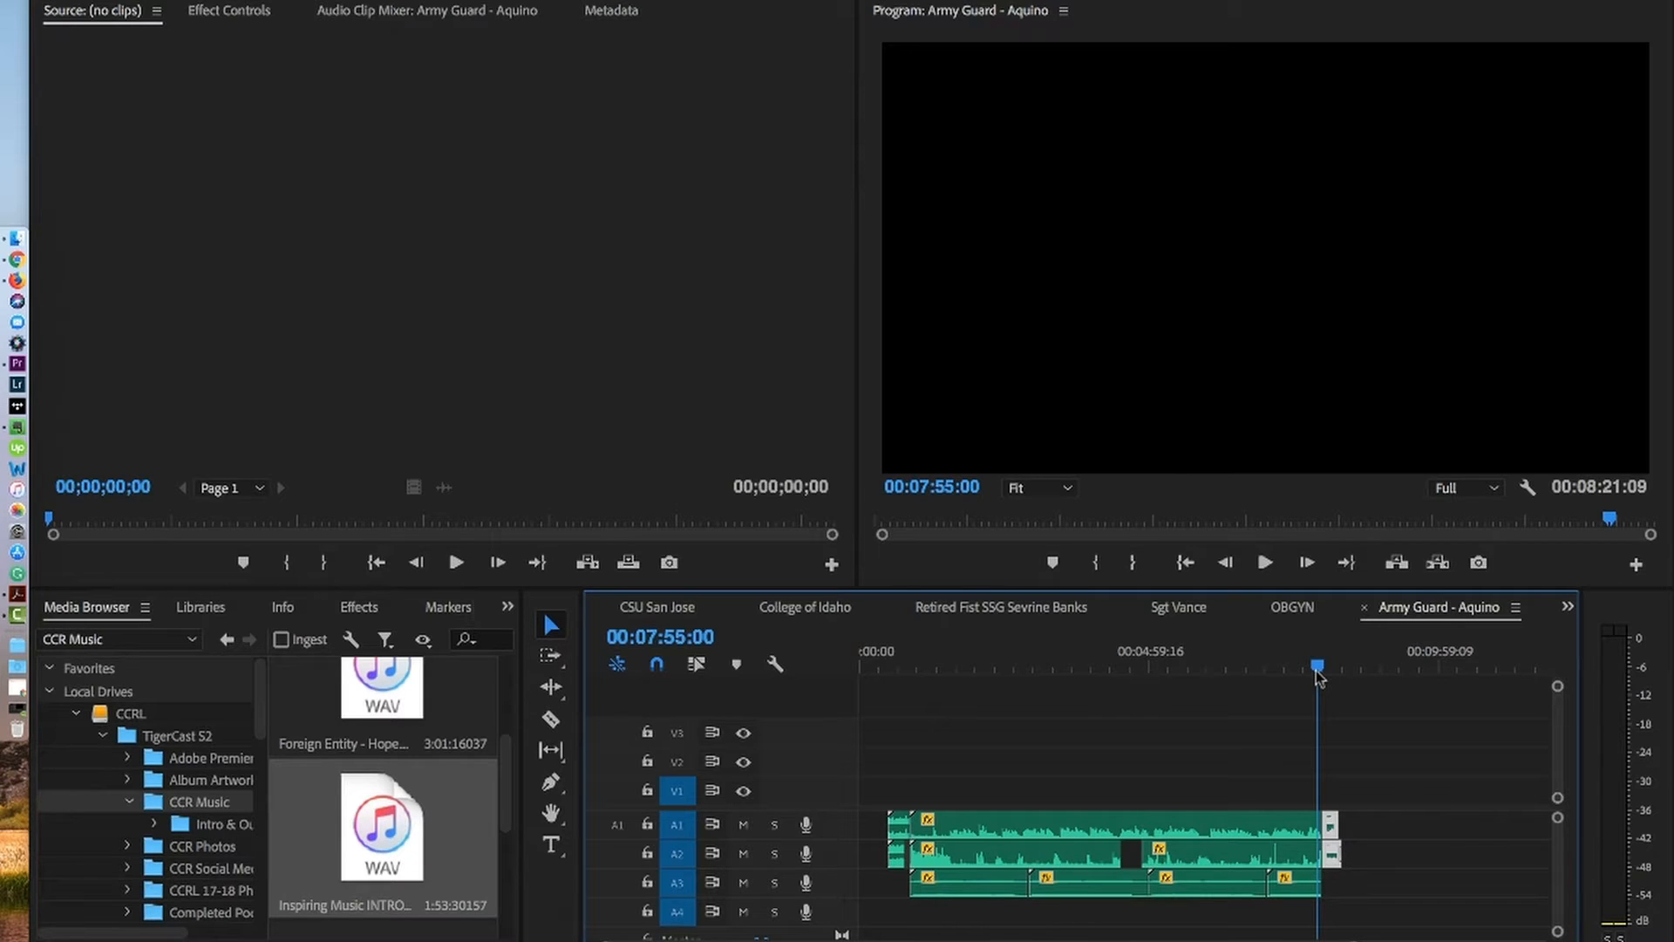
key(space)
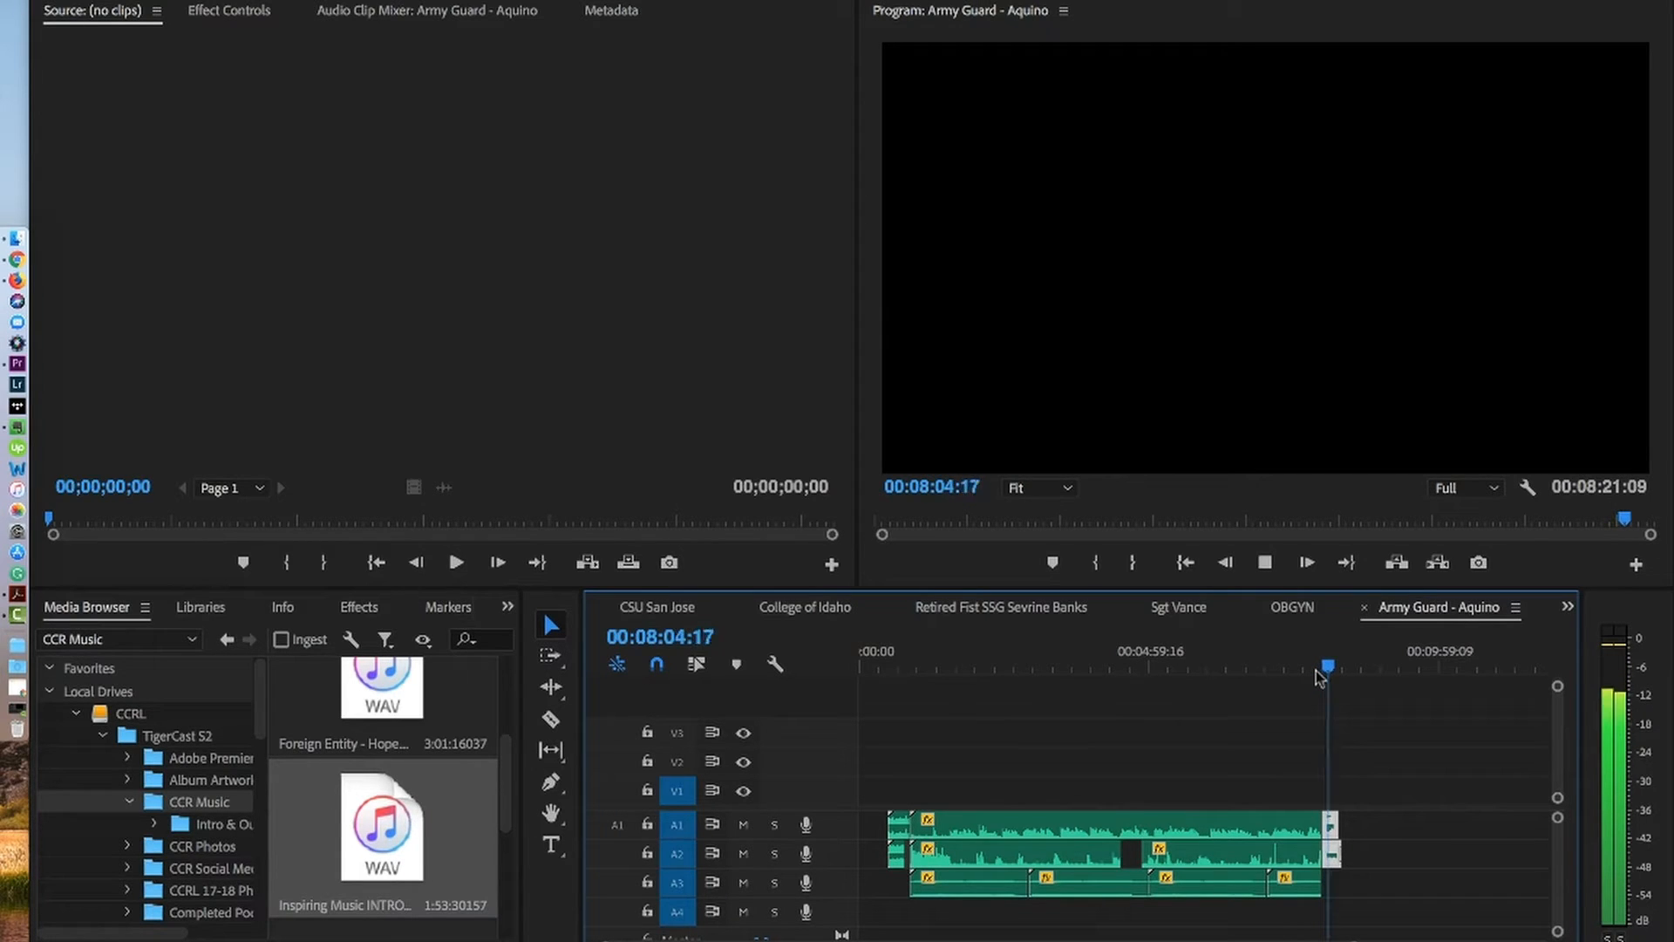
key(space)
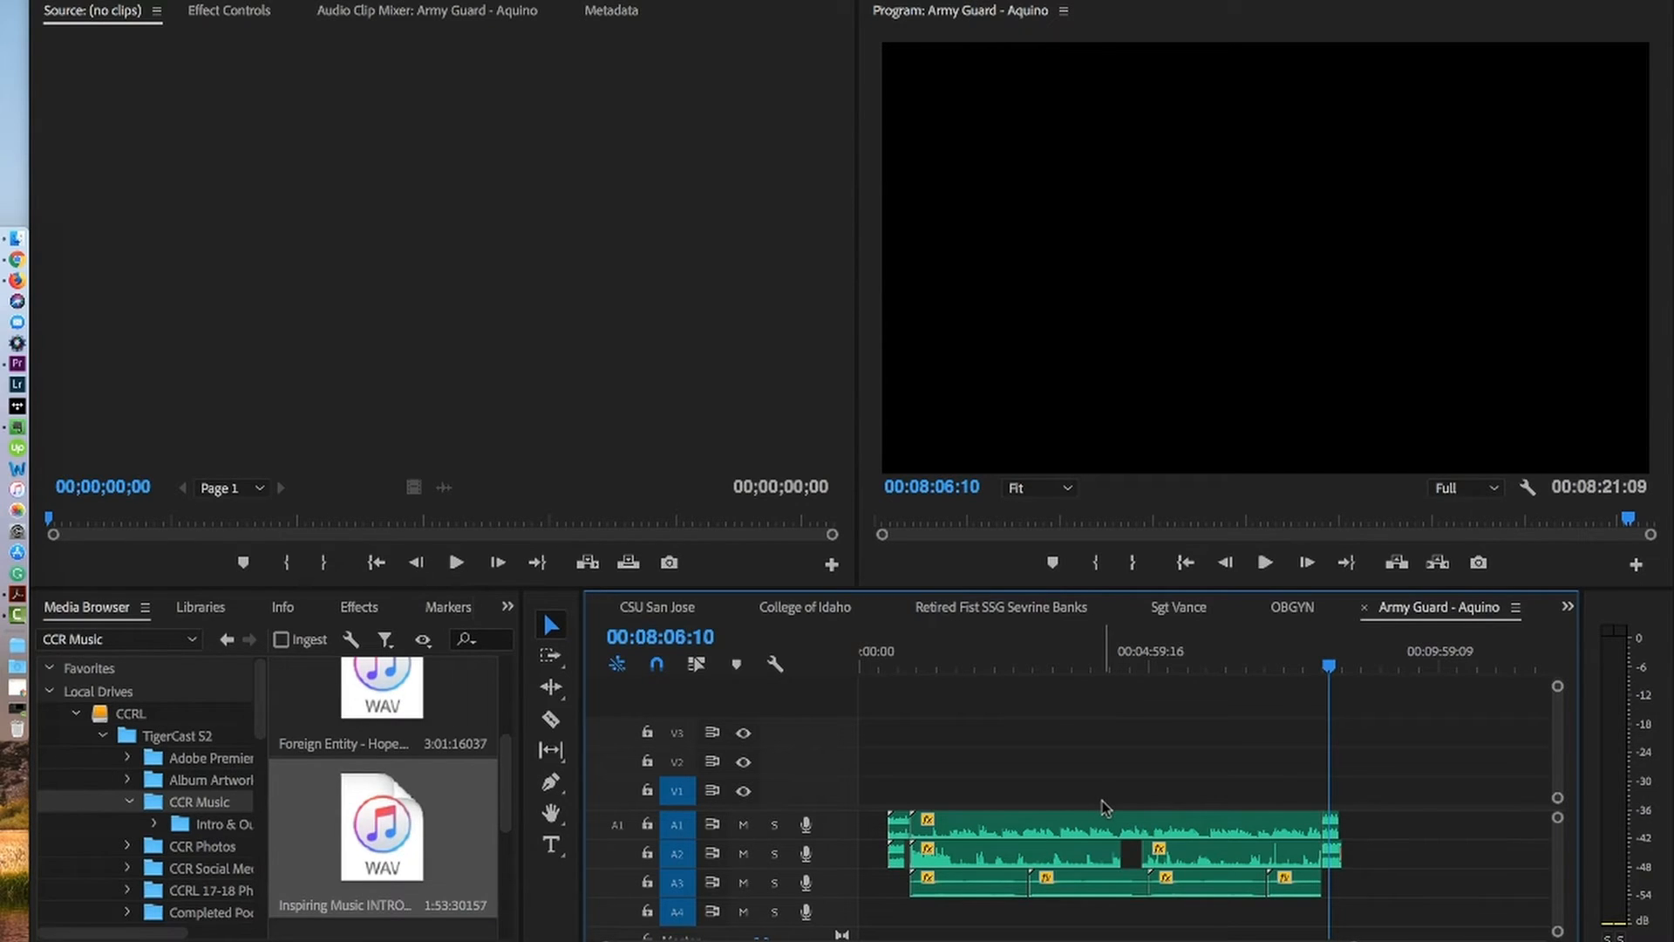
- Mark the export range with an In point at 00:00:30:02 and an Out point at 00:08:20:06 around the full podcast
click(874, 667)
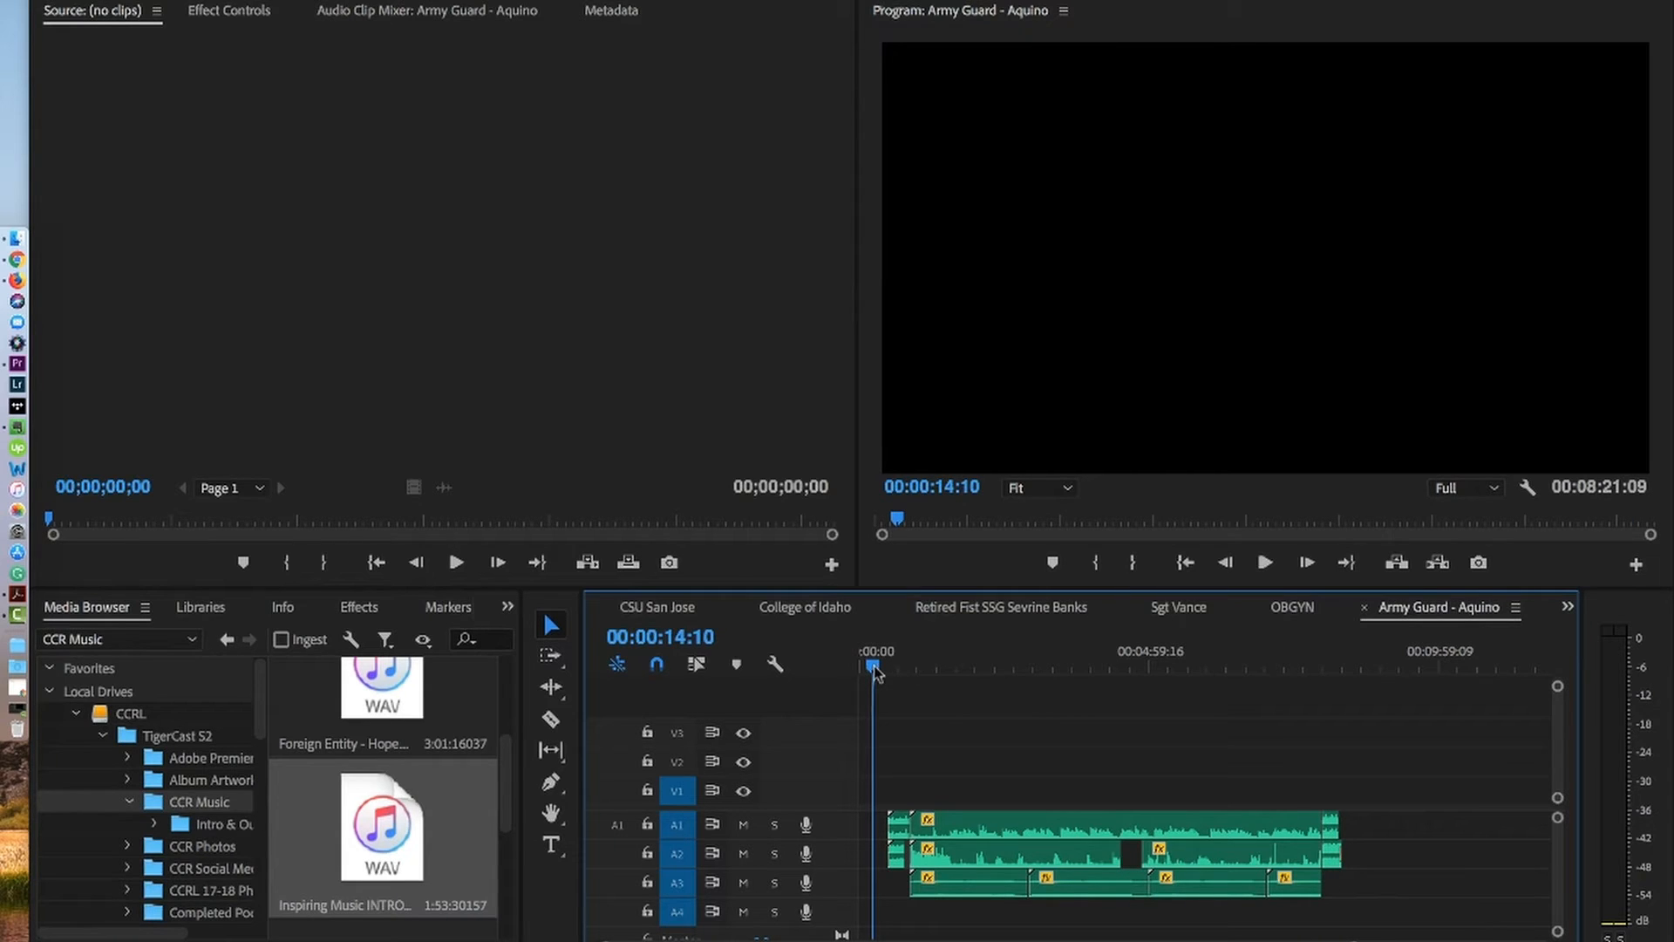
drag(875, 672, 890, 674)
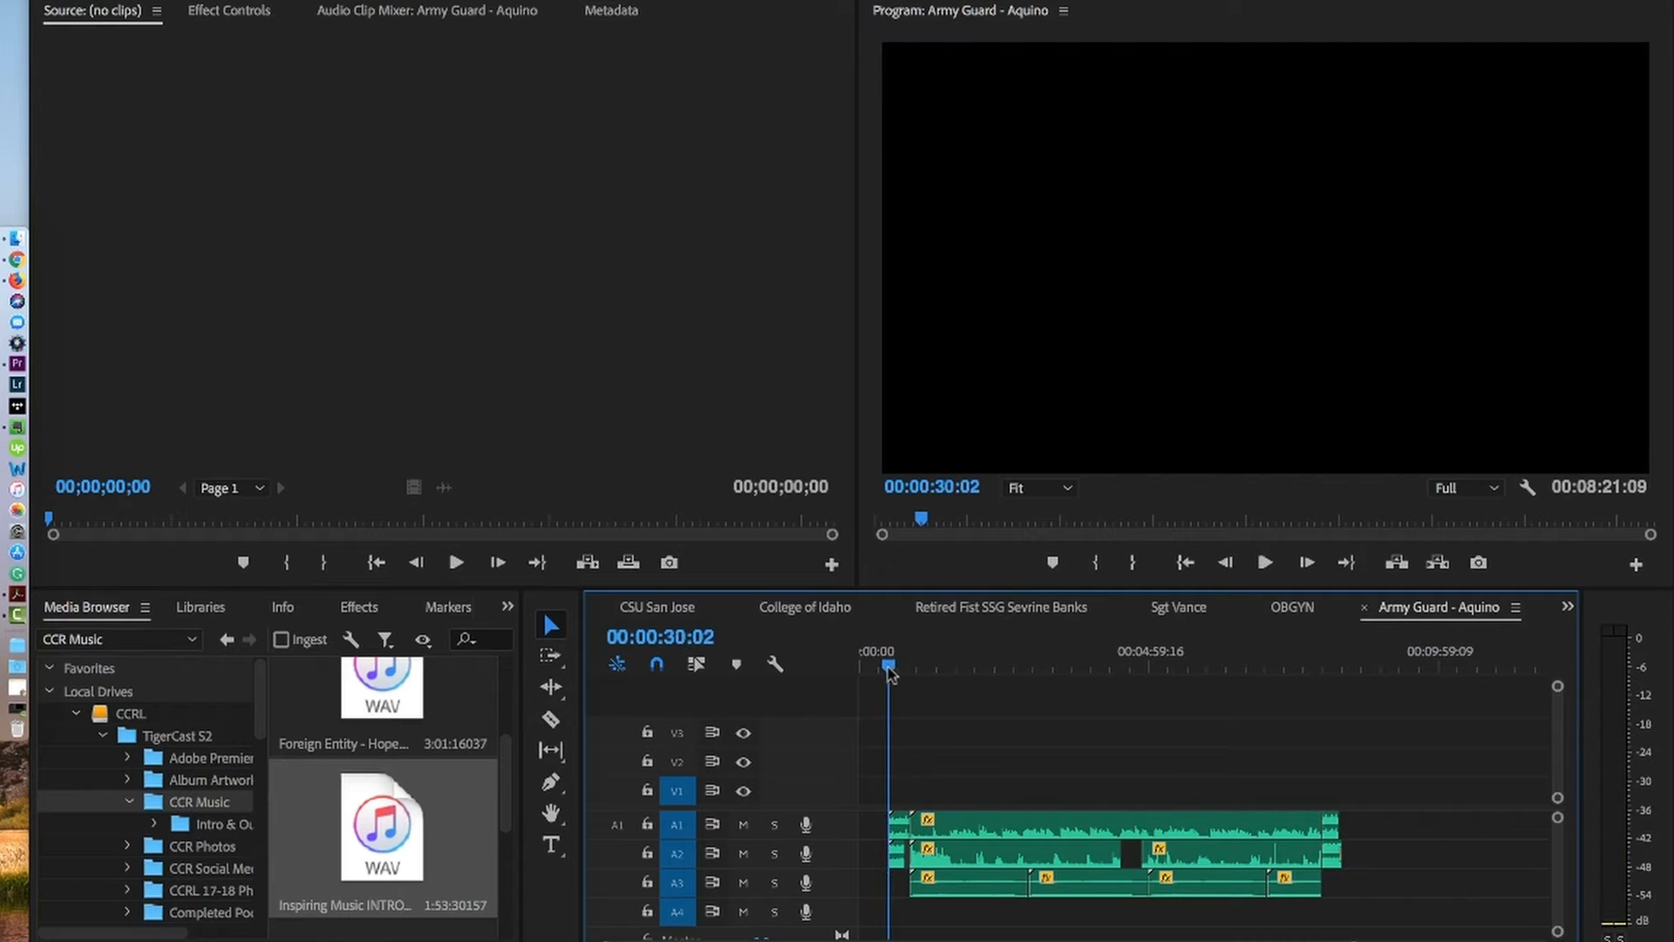
key(i)
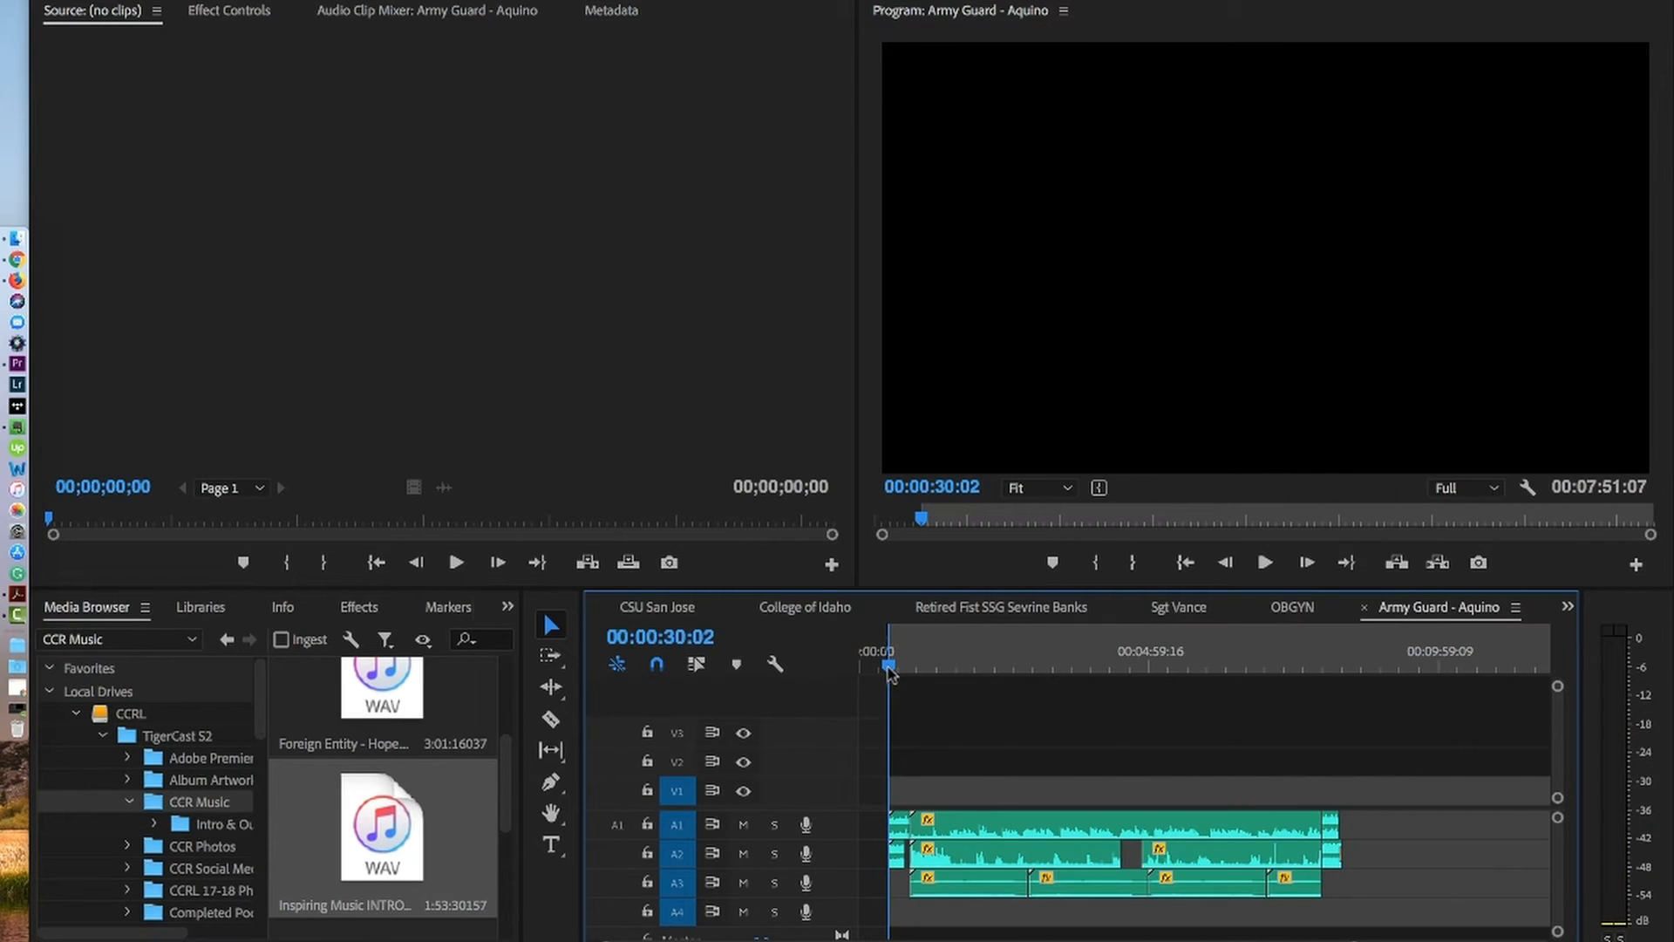
click(1337, 668)
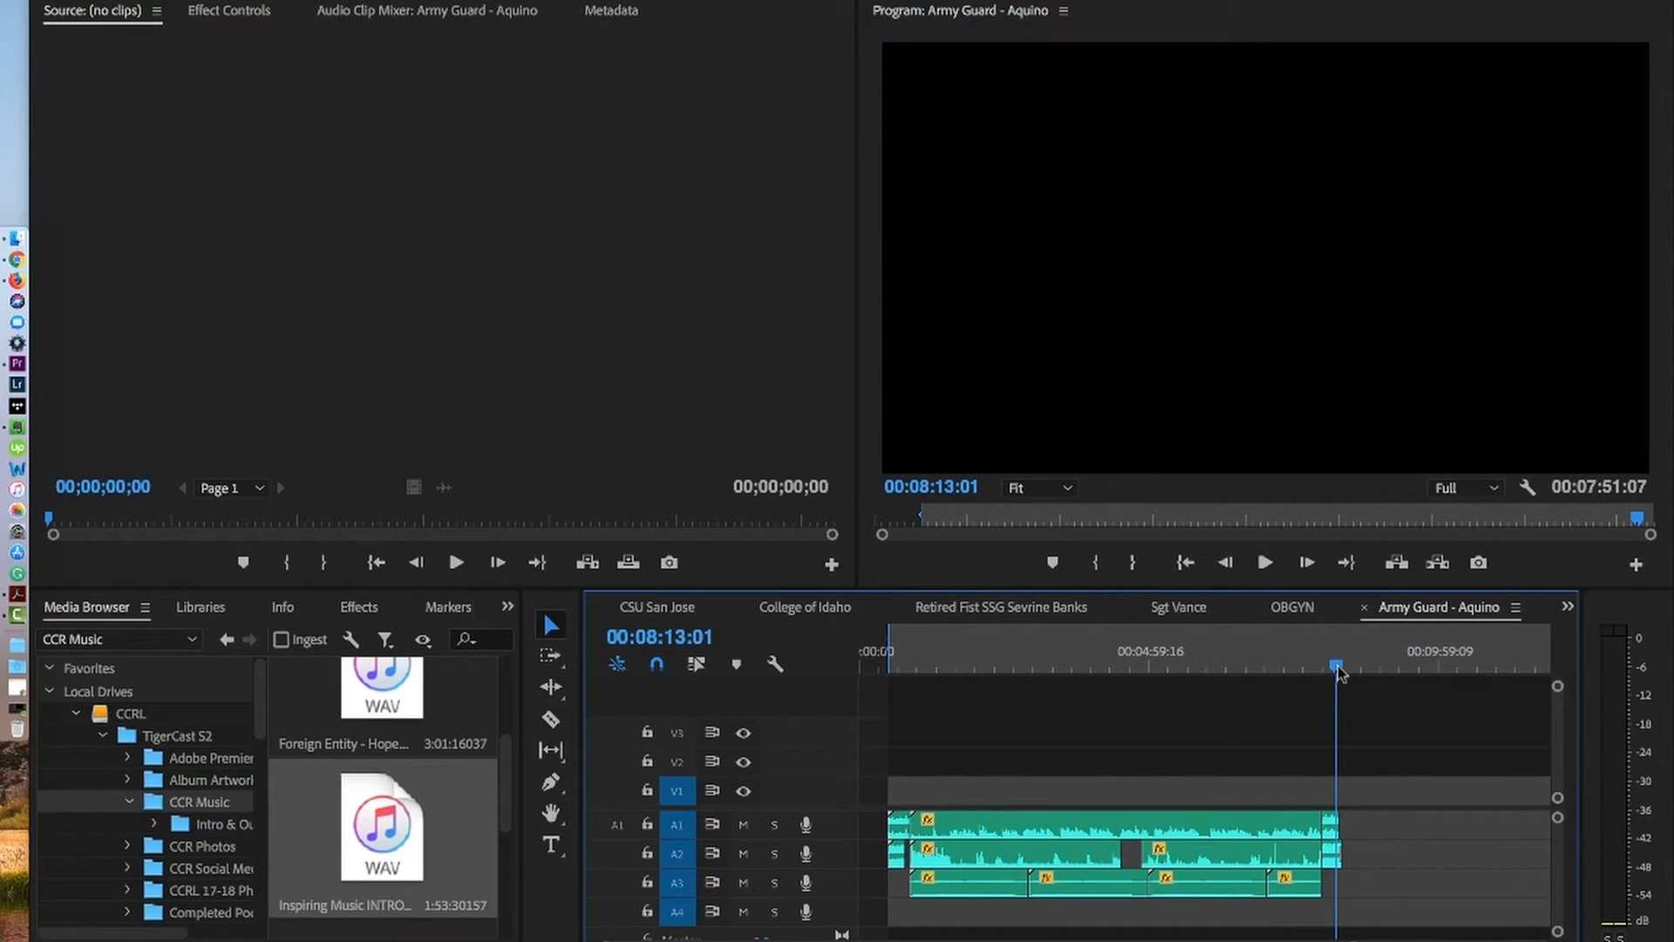
drag(1337, 668, 1343, 667)
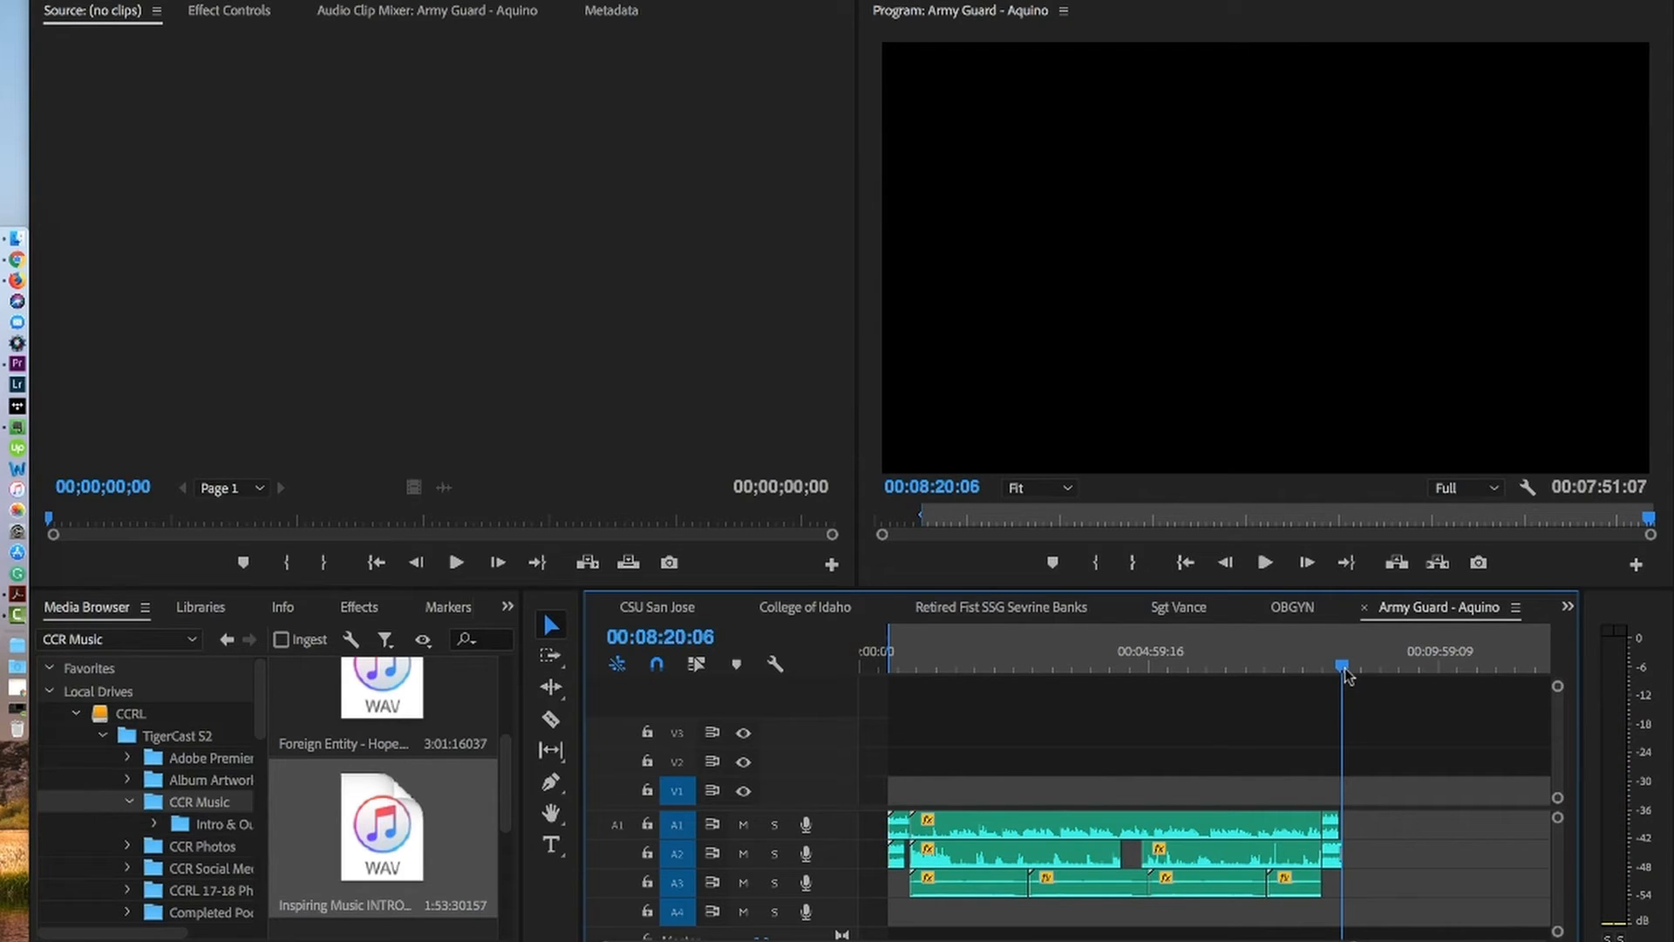
key(o)
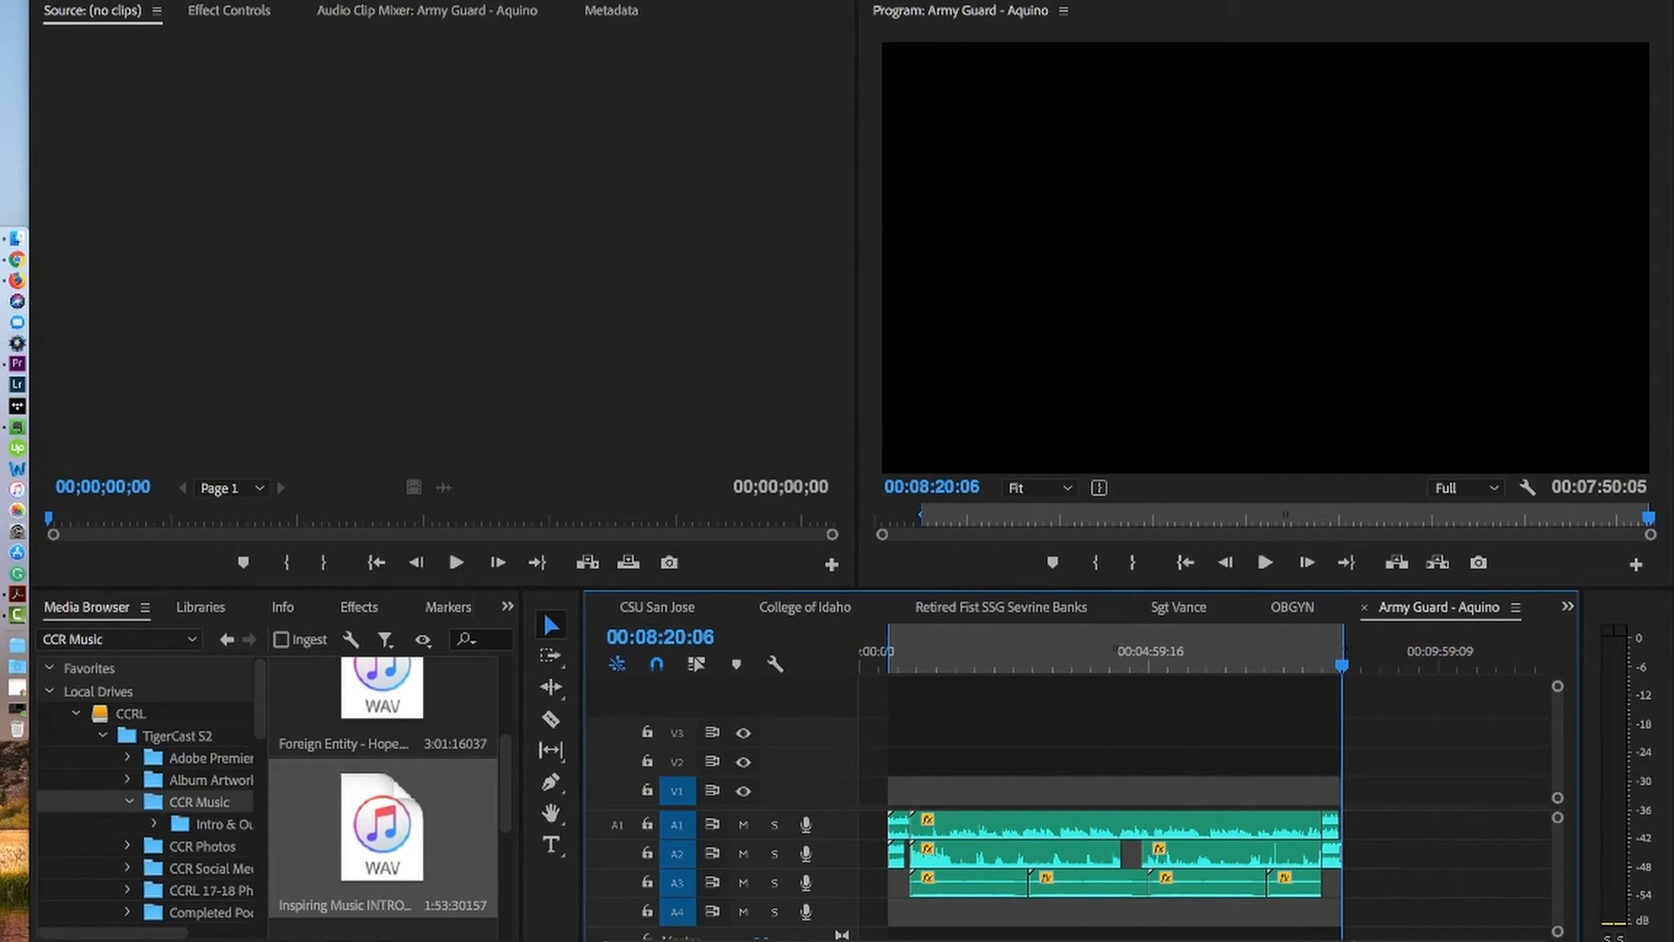
- Open the media export settings for the marked range of the Army Guard sequence
click(228, 0)
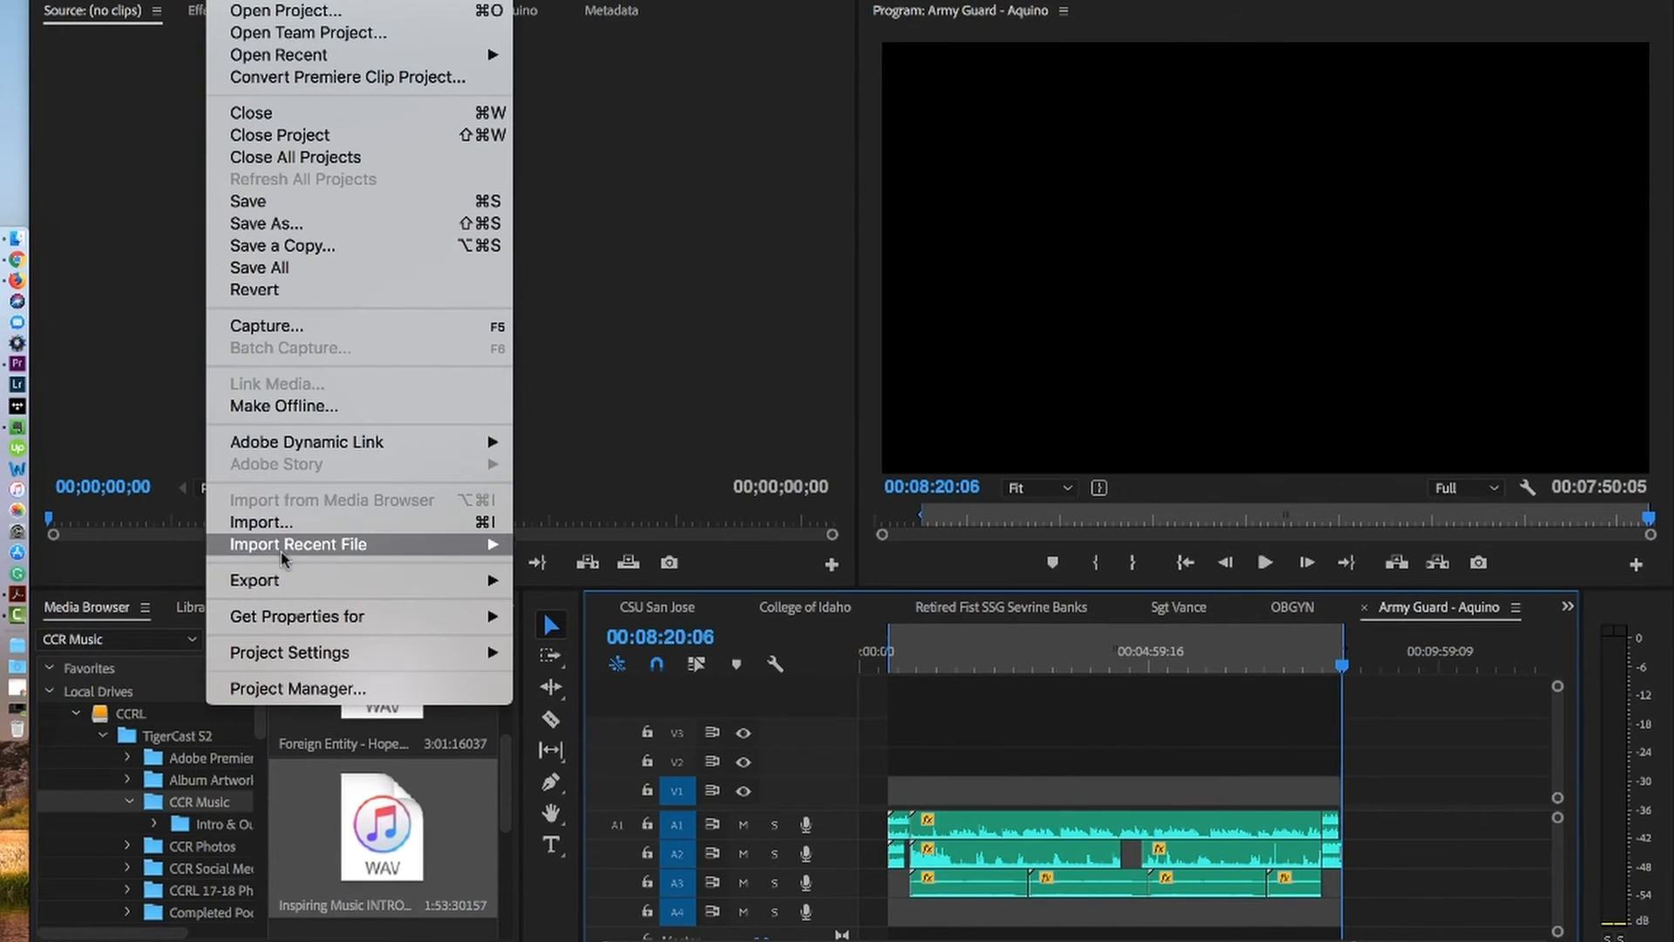
mouse_move(299, 586)
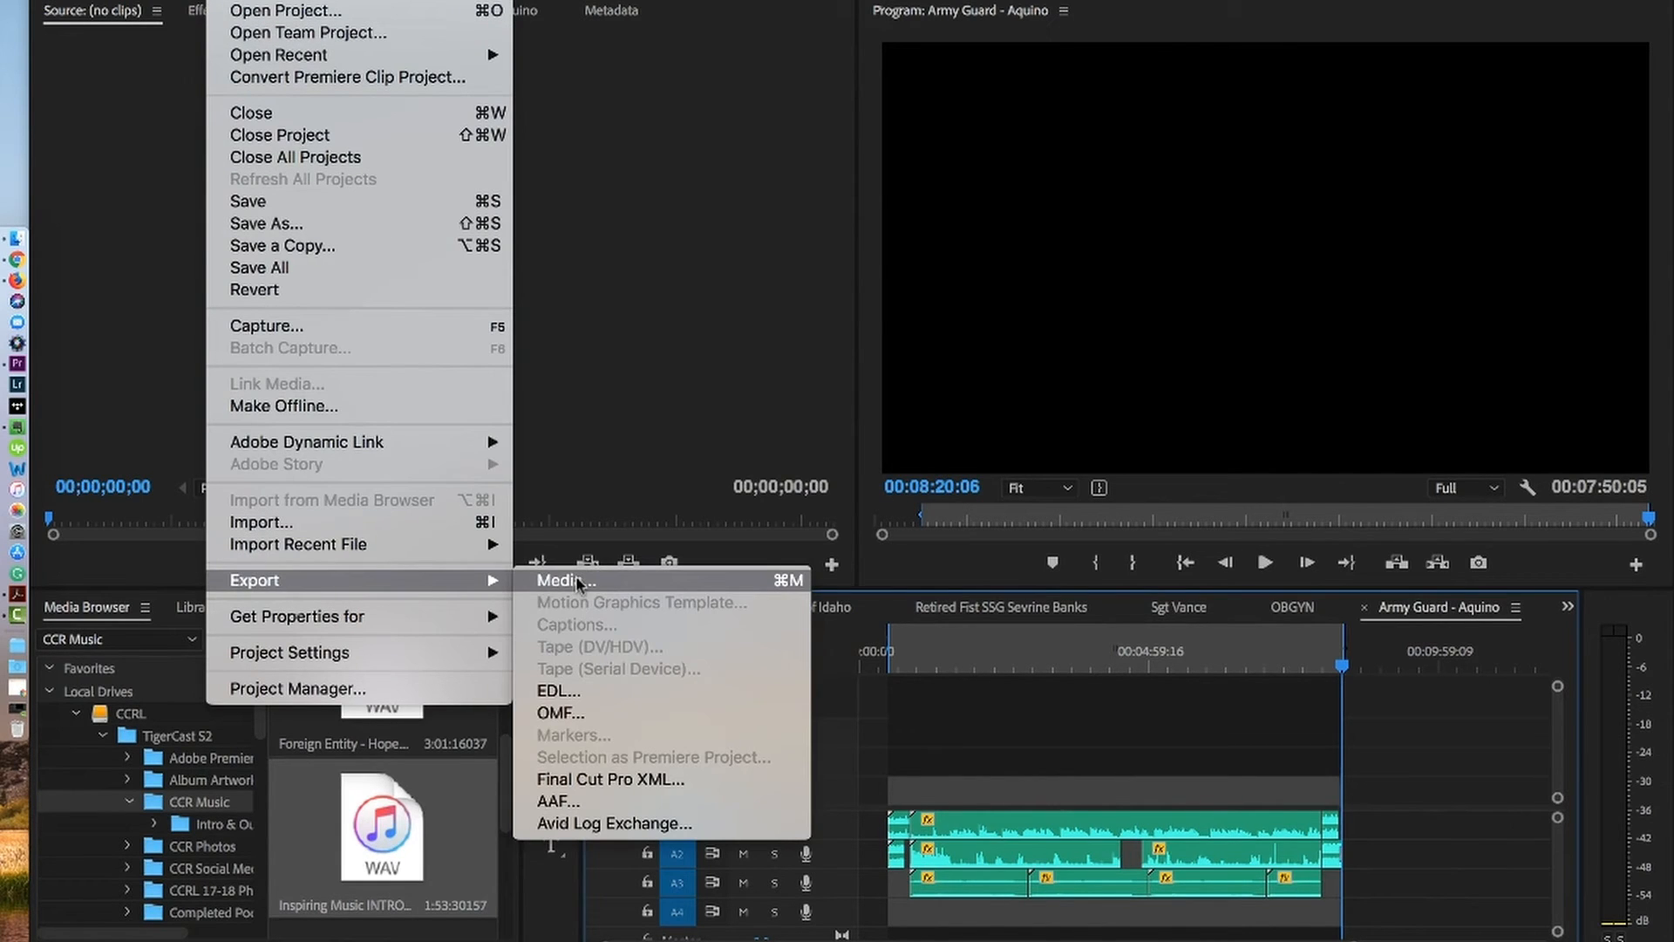
click(575, 579)
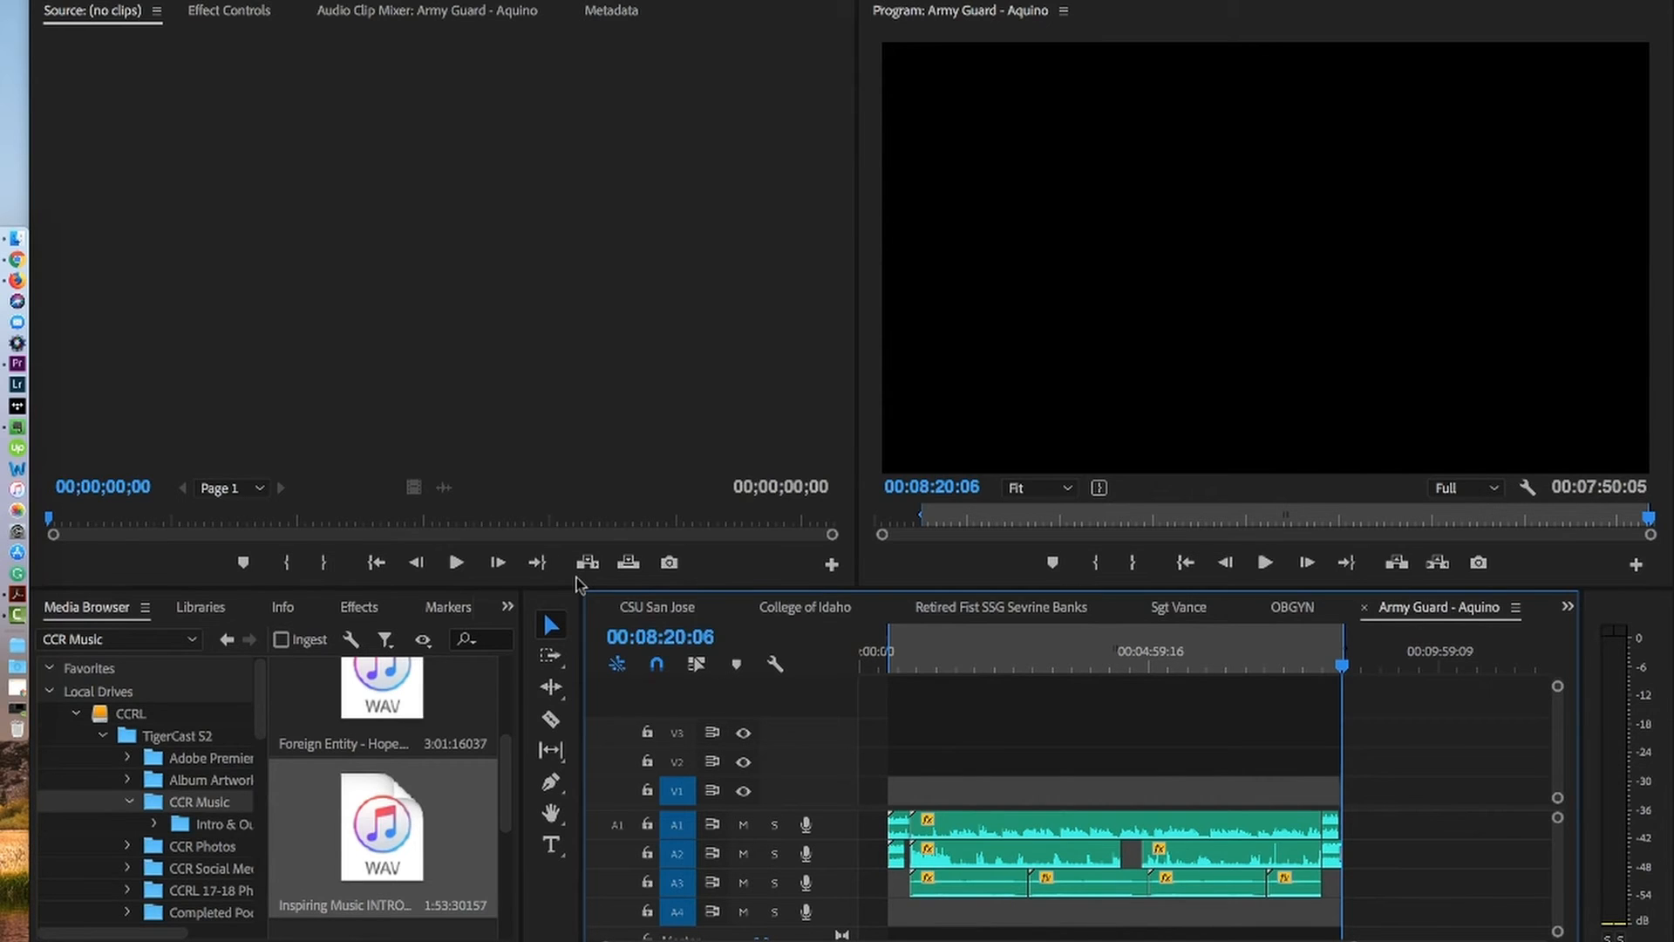
key(super+m)
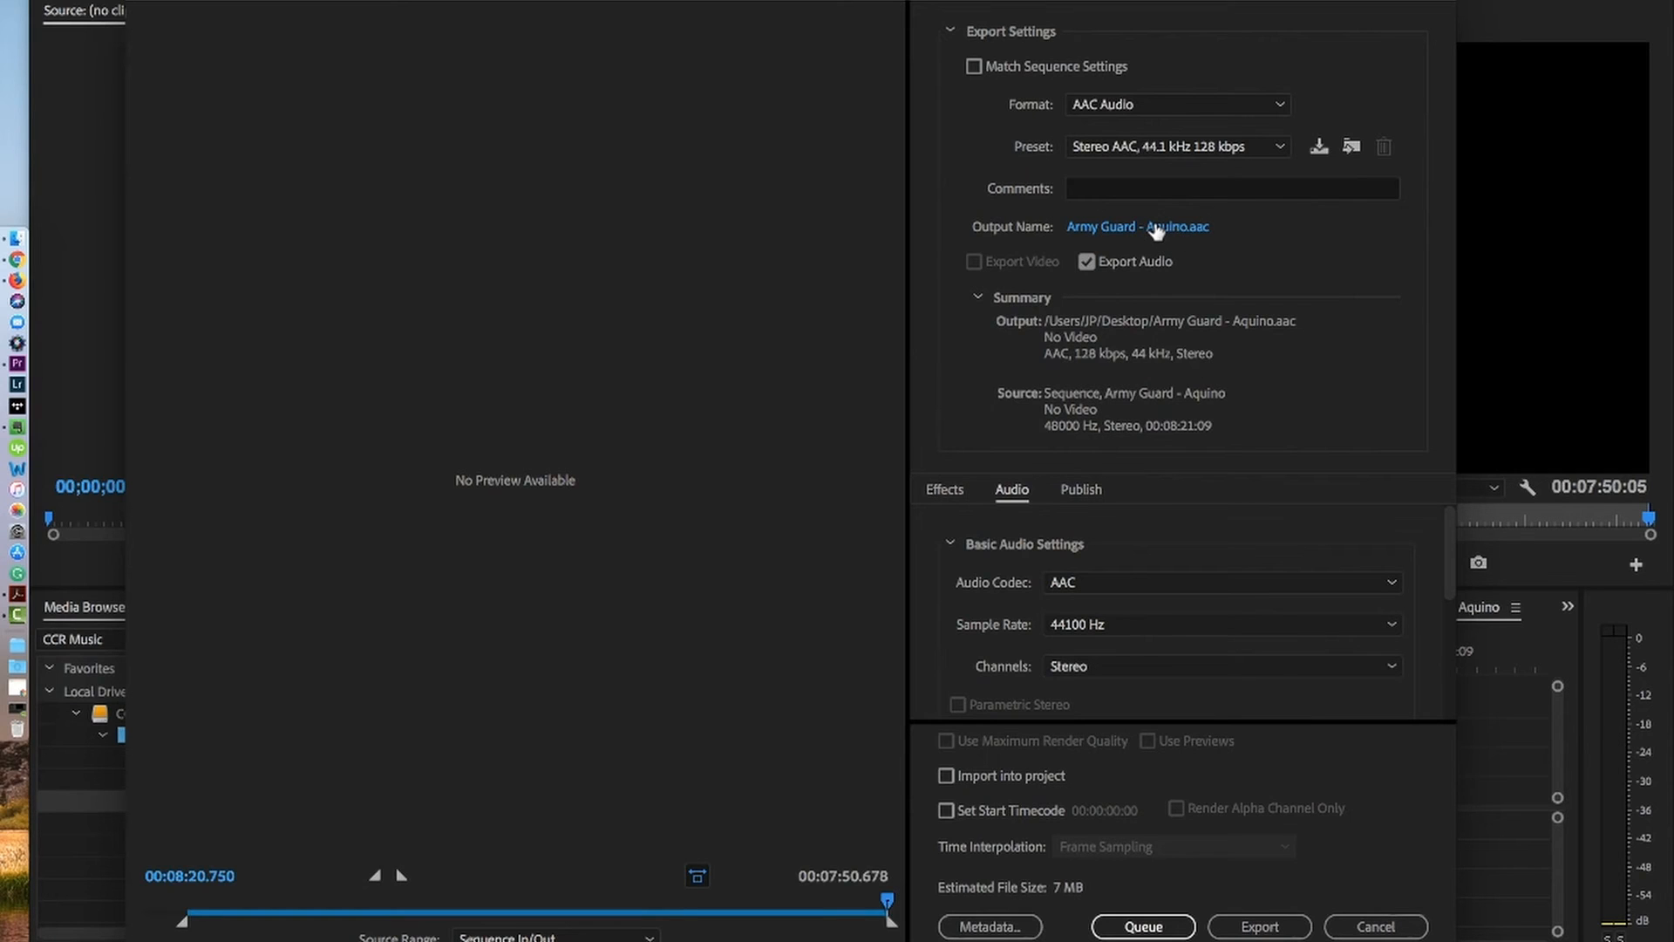
- Replace the output file name with "Interview With Army national Guard Recrutier", keeping the .aac extension
click(1130, 226)
key(BackSpace)
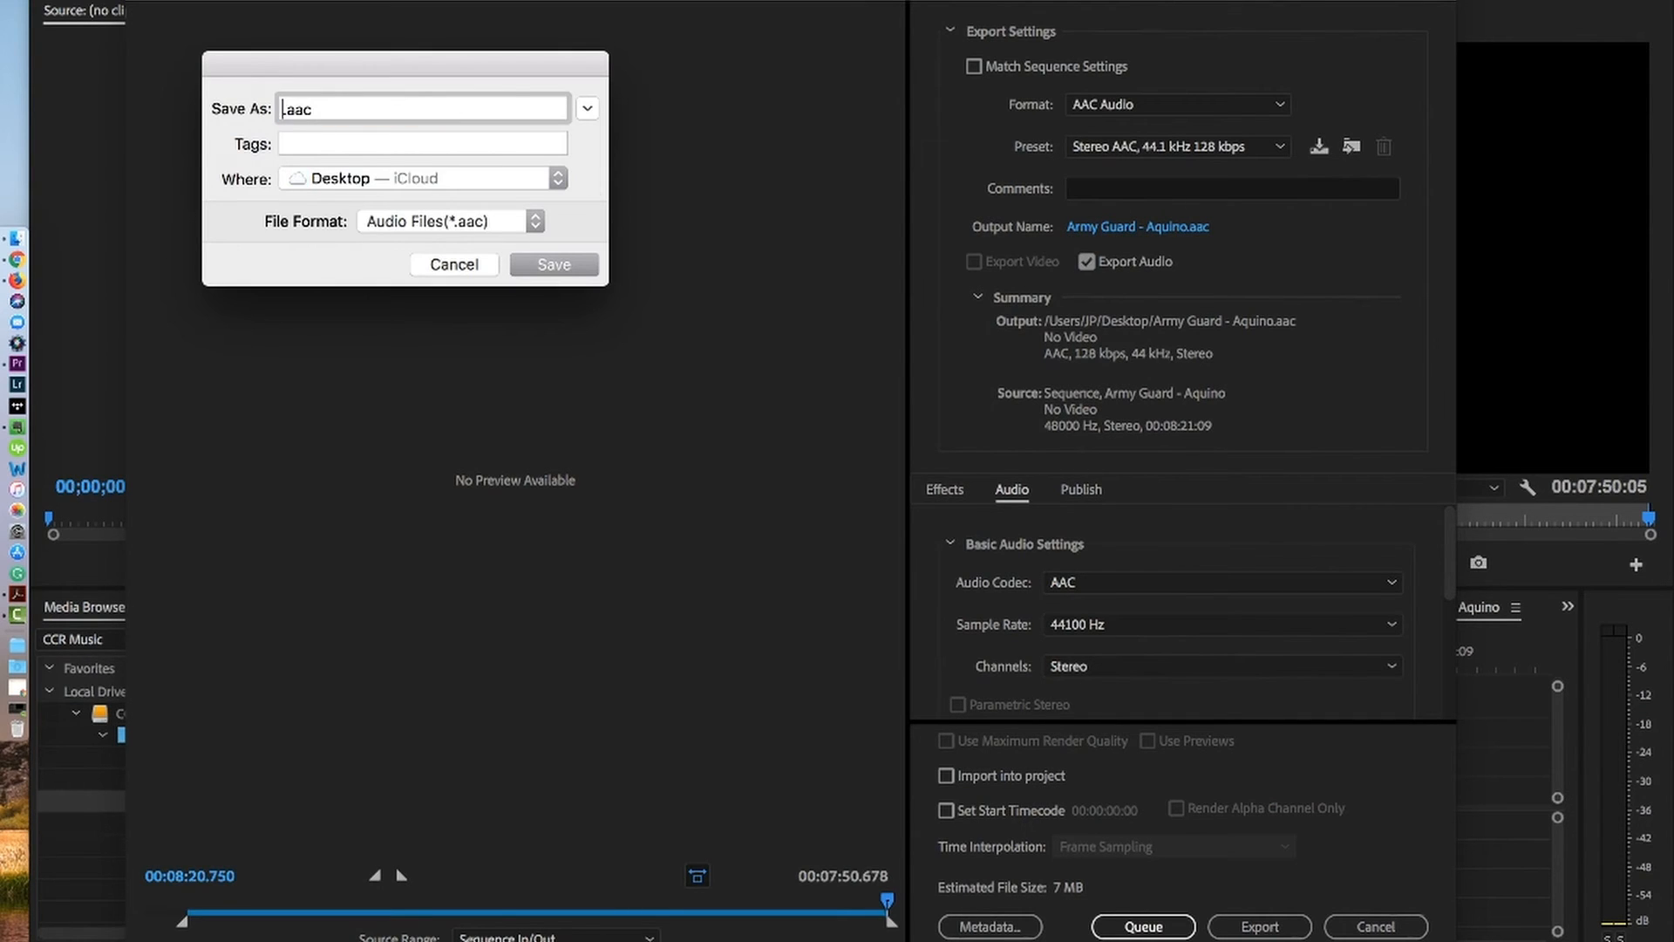
text(Interview Wi)
text(th Arm)
text(y nations)
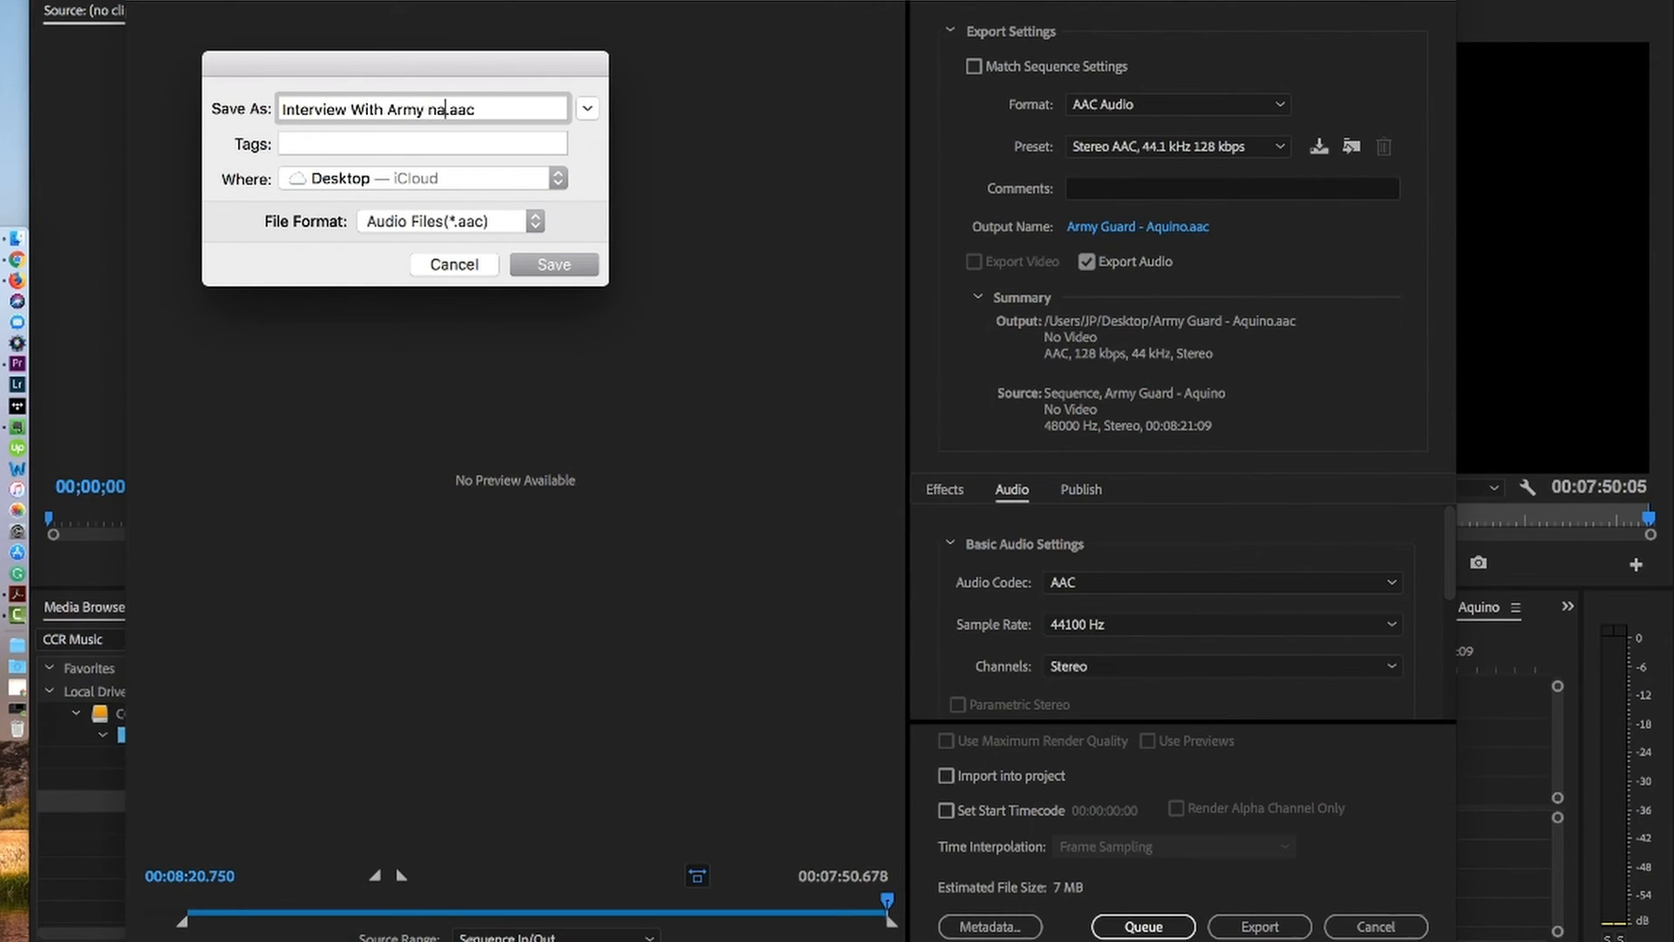
key(BackSpace)
key(BackSpace)
key(BackSpace)
key(BackSpace)
key(BackSpace)
key(BackSpace)
key(BackSpace)
text(national Guard Recr)
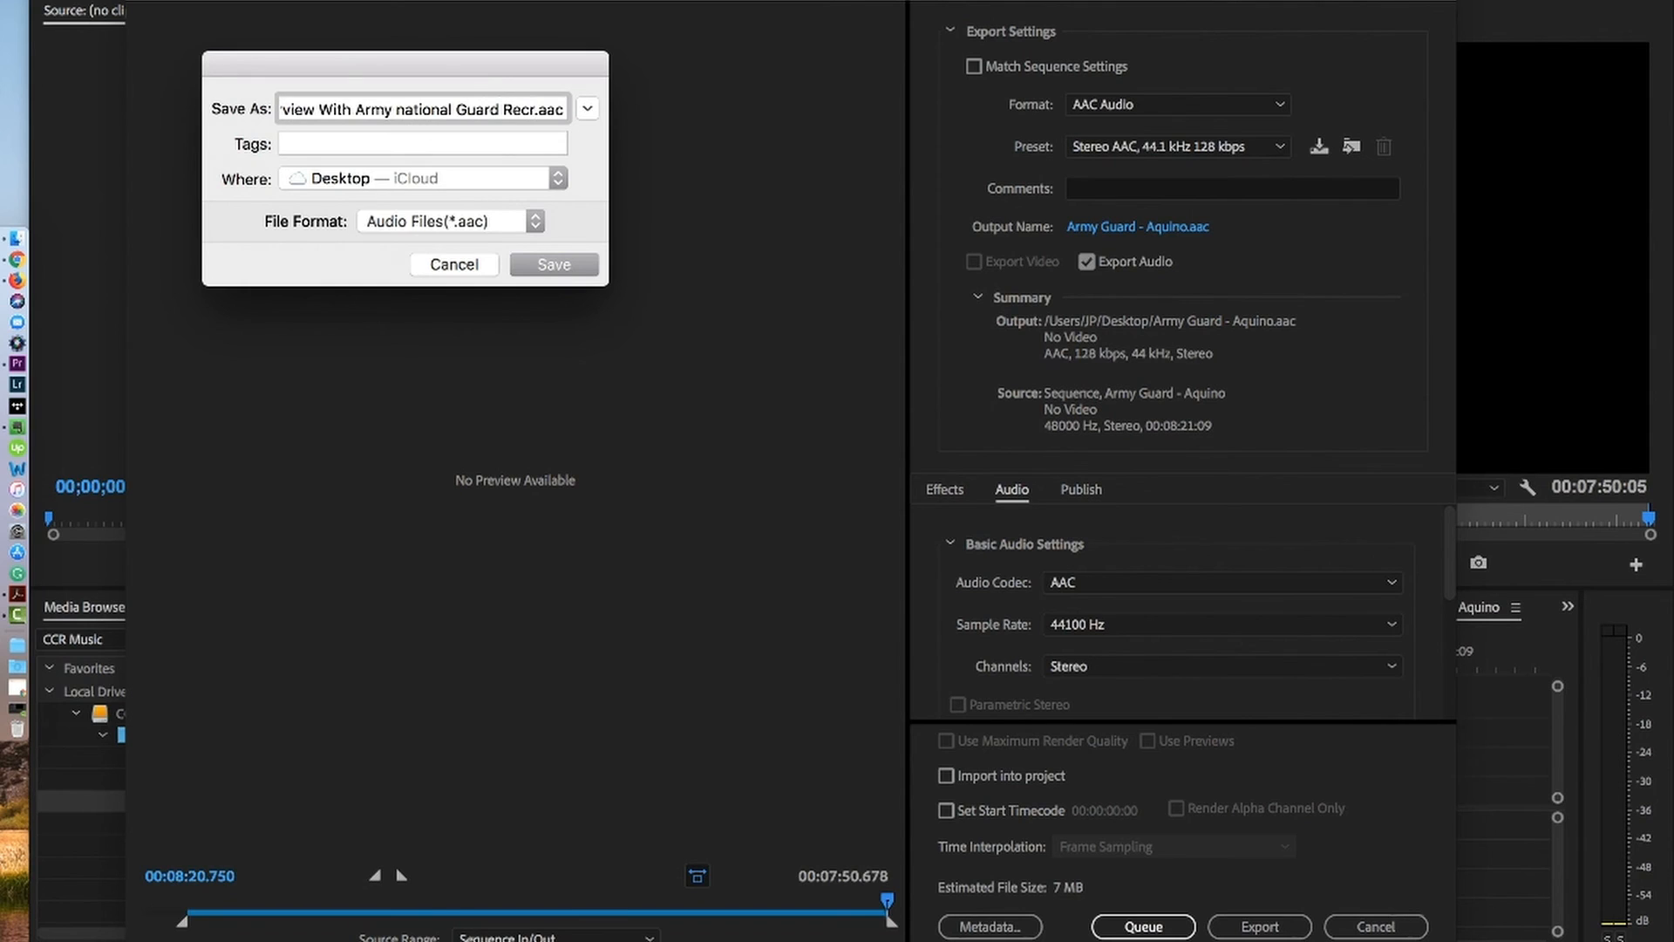
text(utier)
- Correct the capitalization to "Interview with Army National Guard Recrutier.aac", save the output name, and queue the export
click(381, 109)
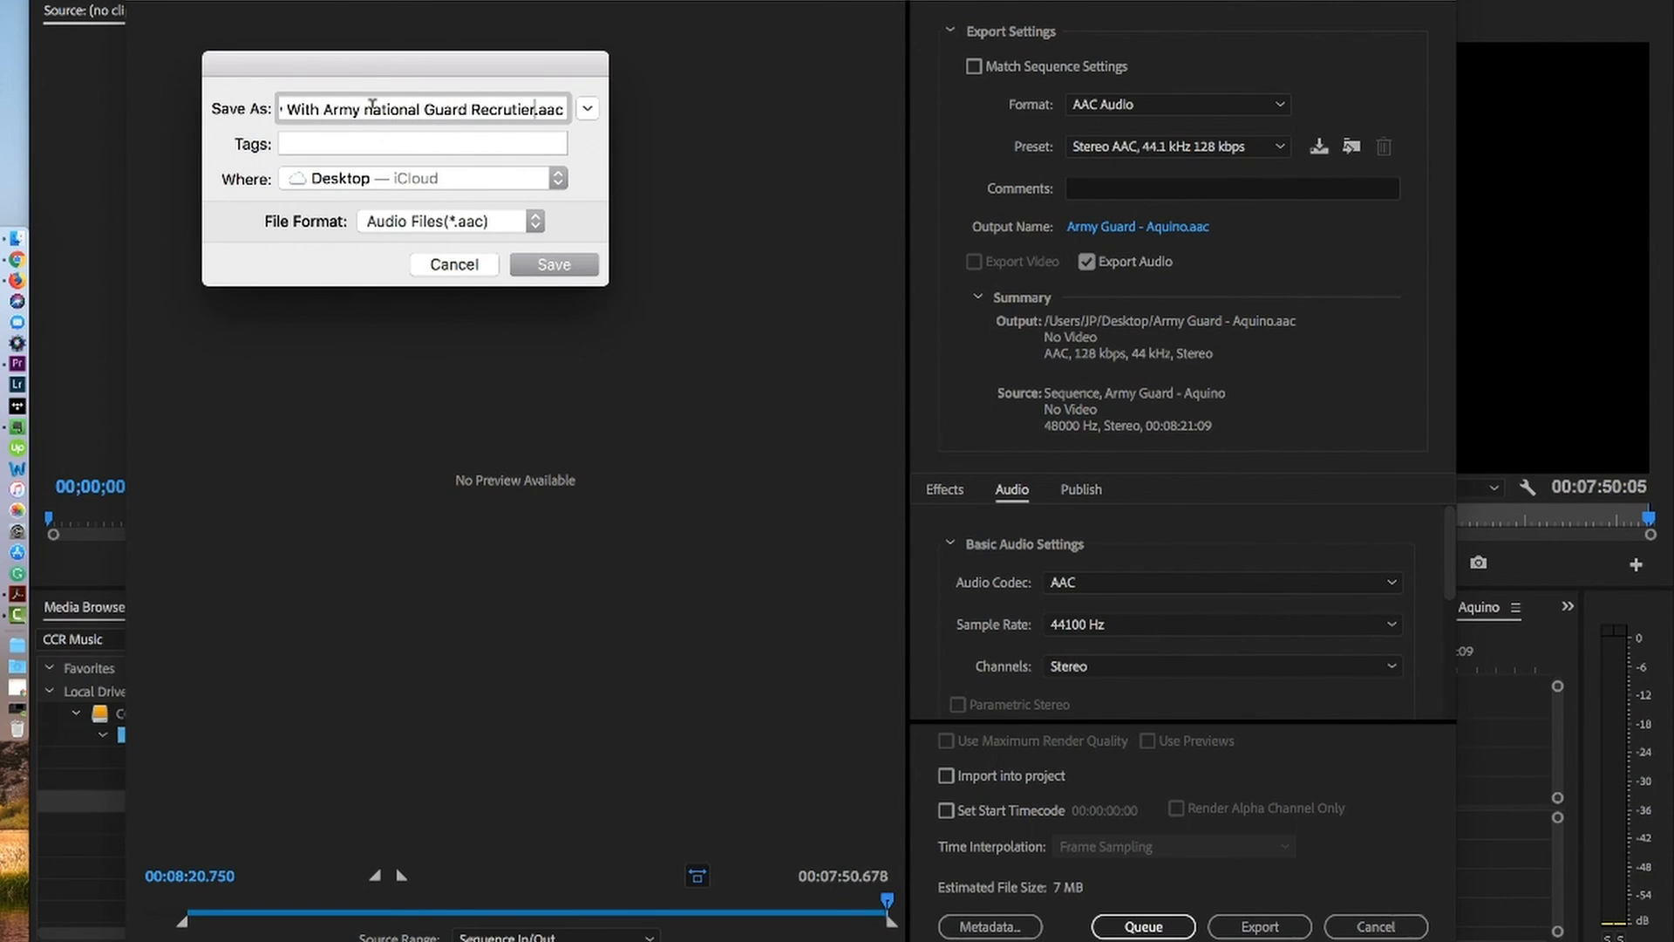
key(BackSpace)
text(N)
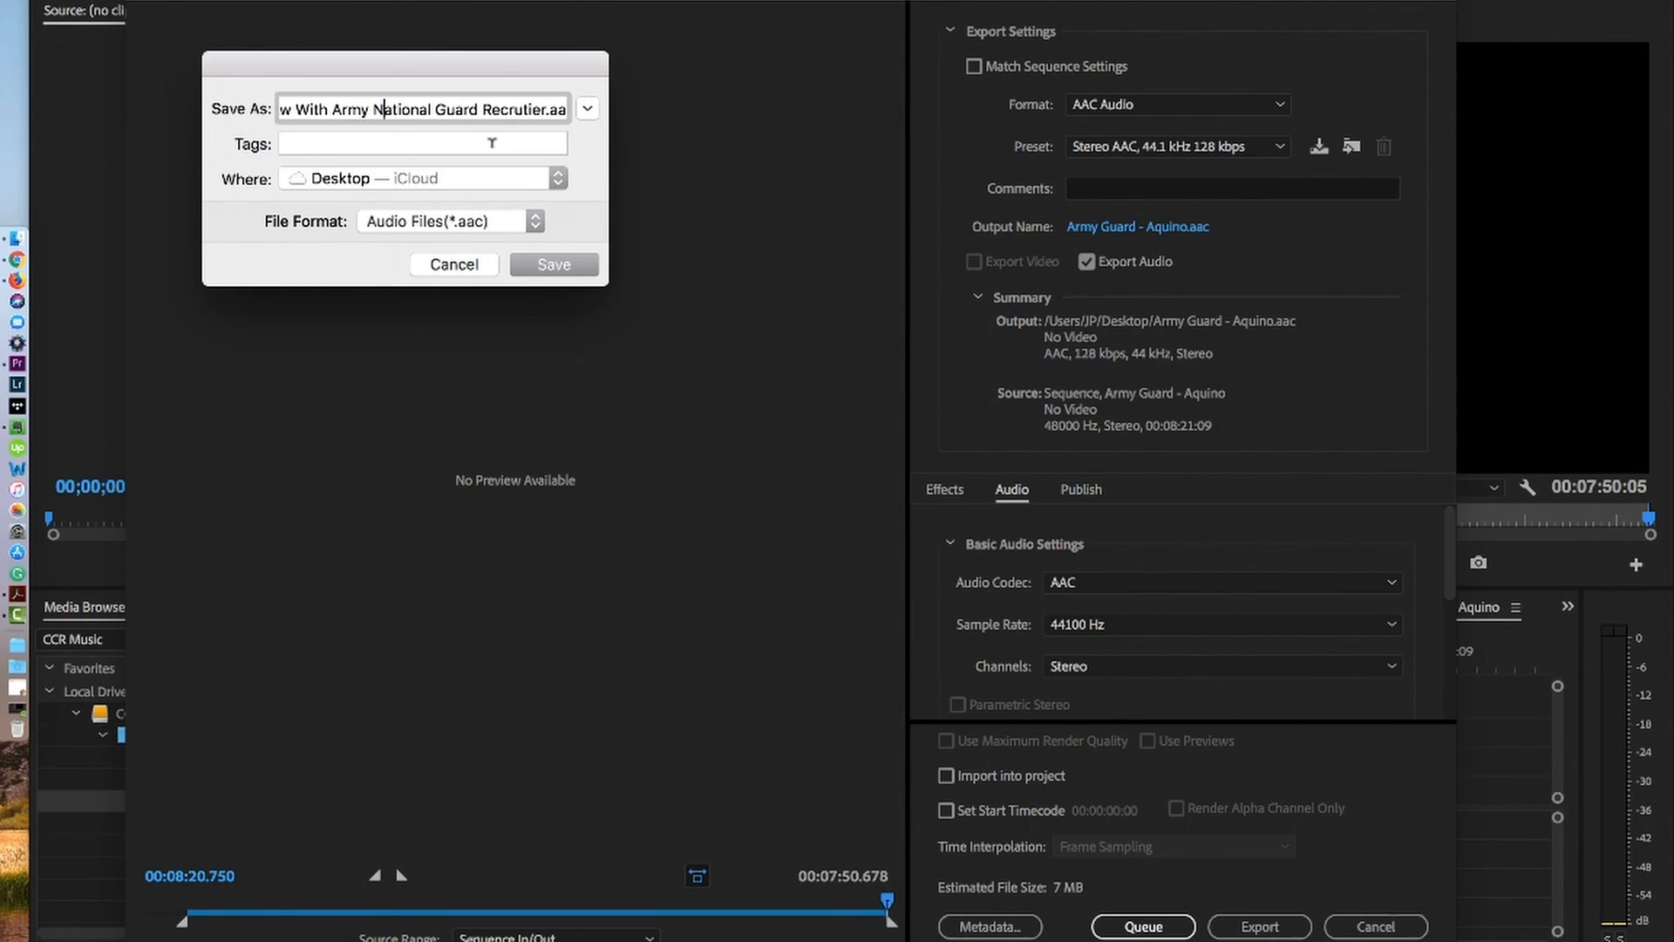
click(312, 109)
key(BackSpace)
text(w)
click(541, 262)
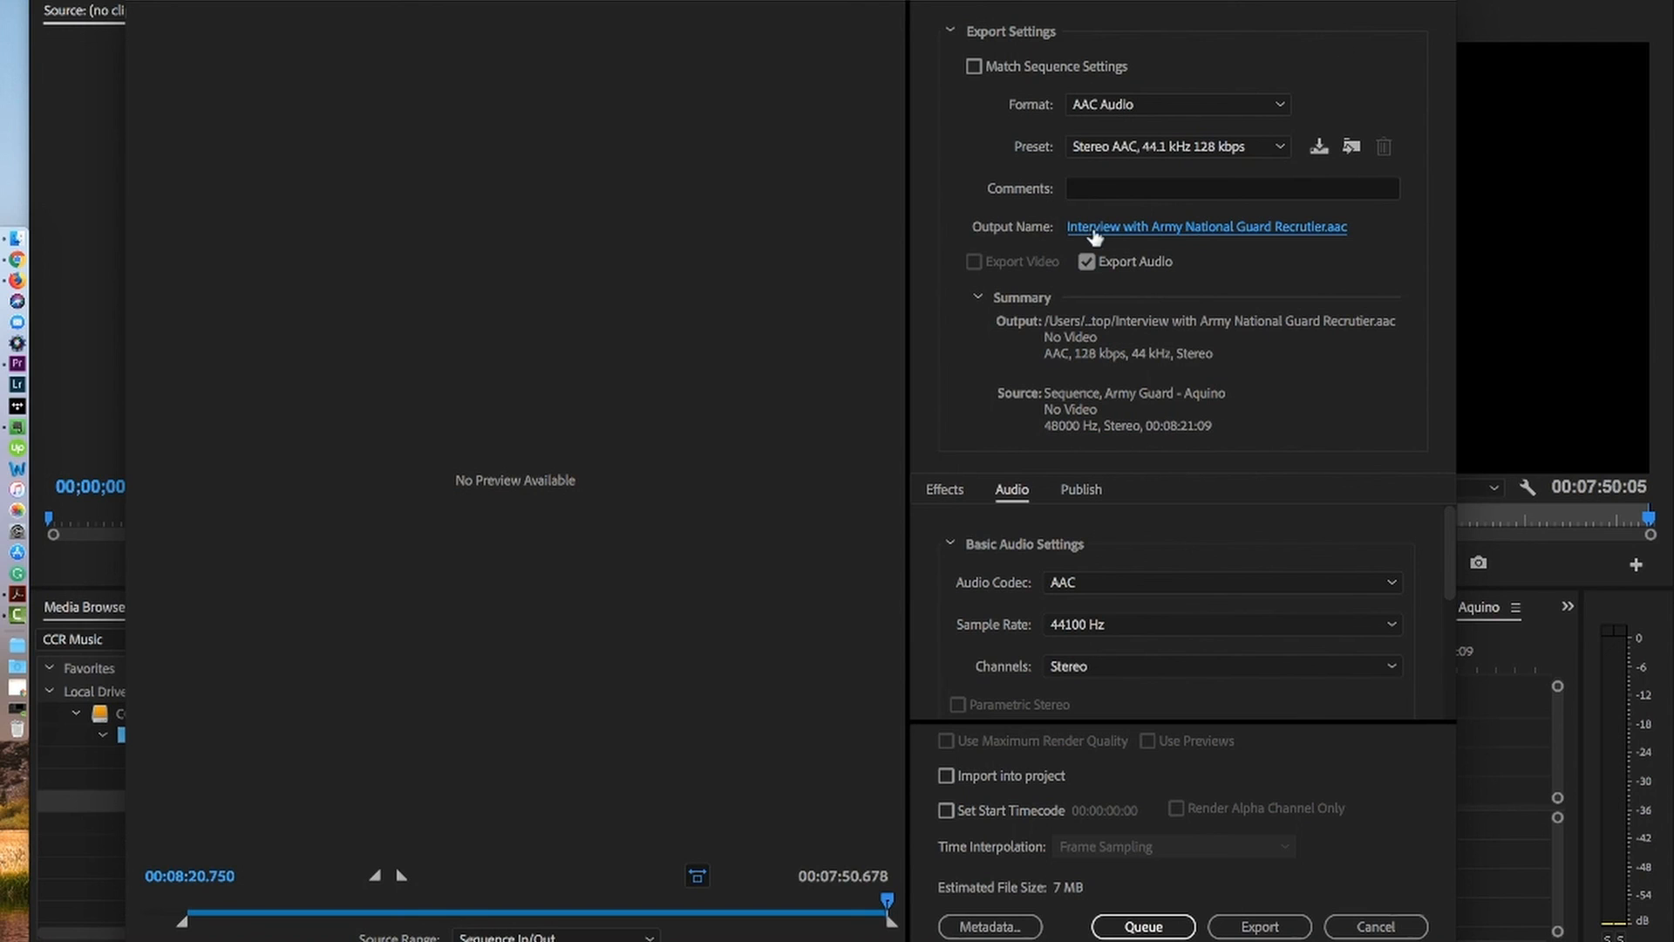
click(1166, 926)
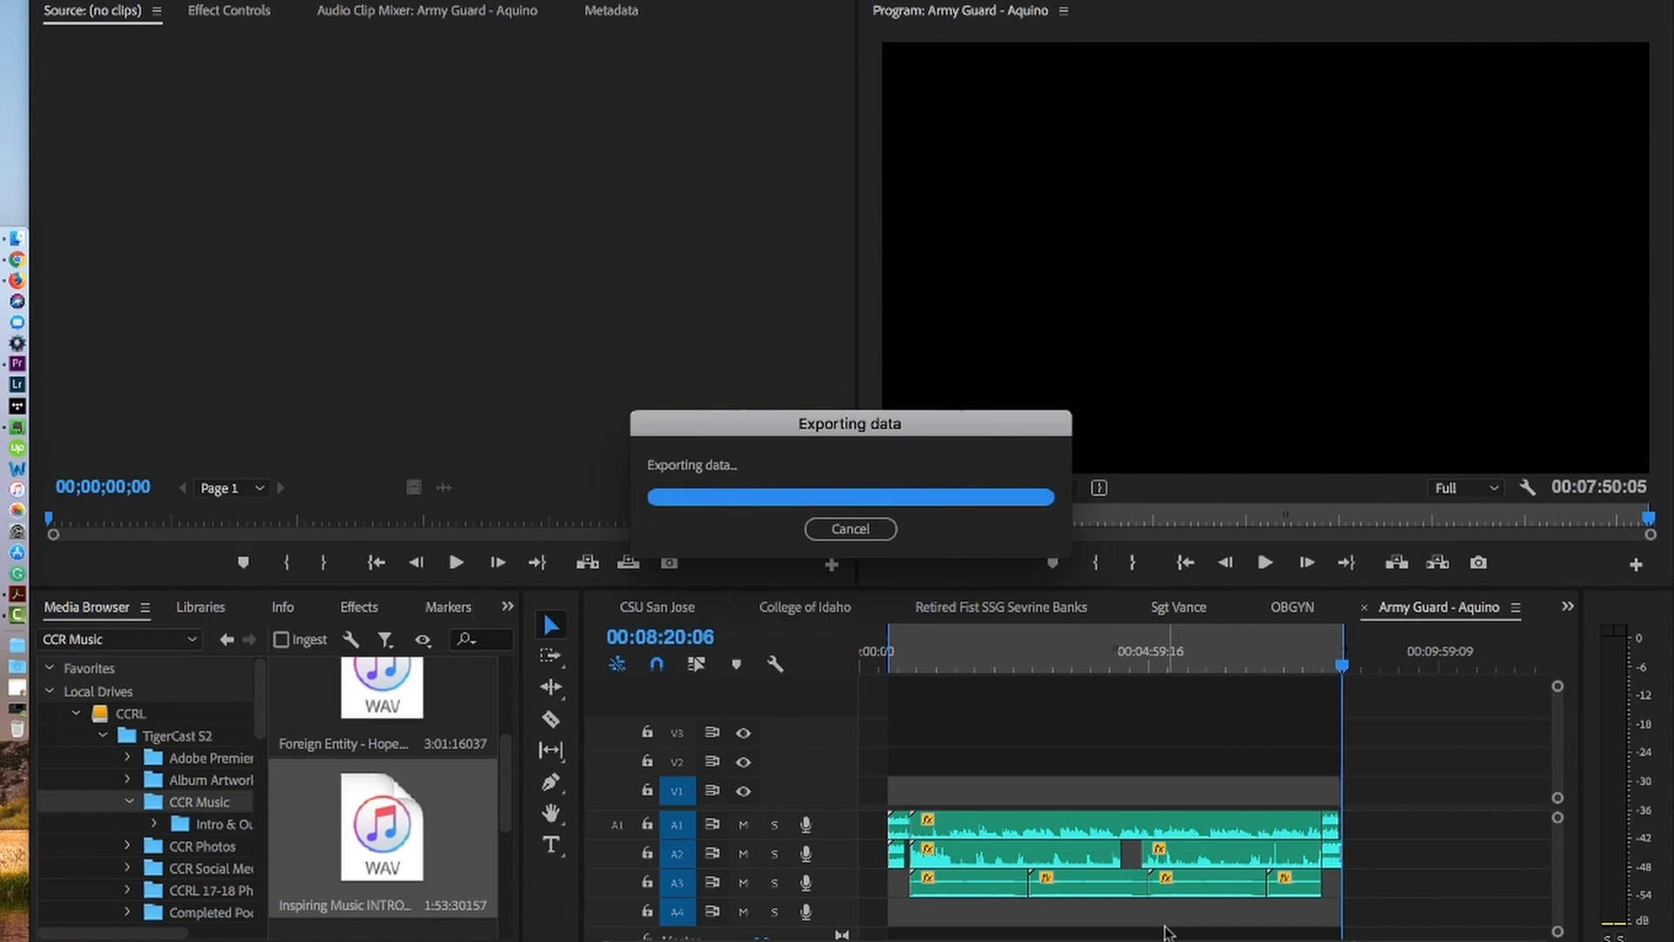